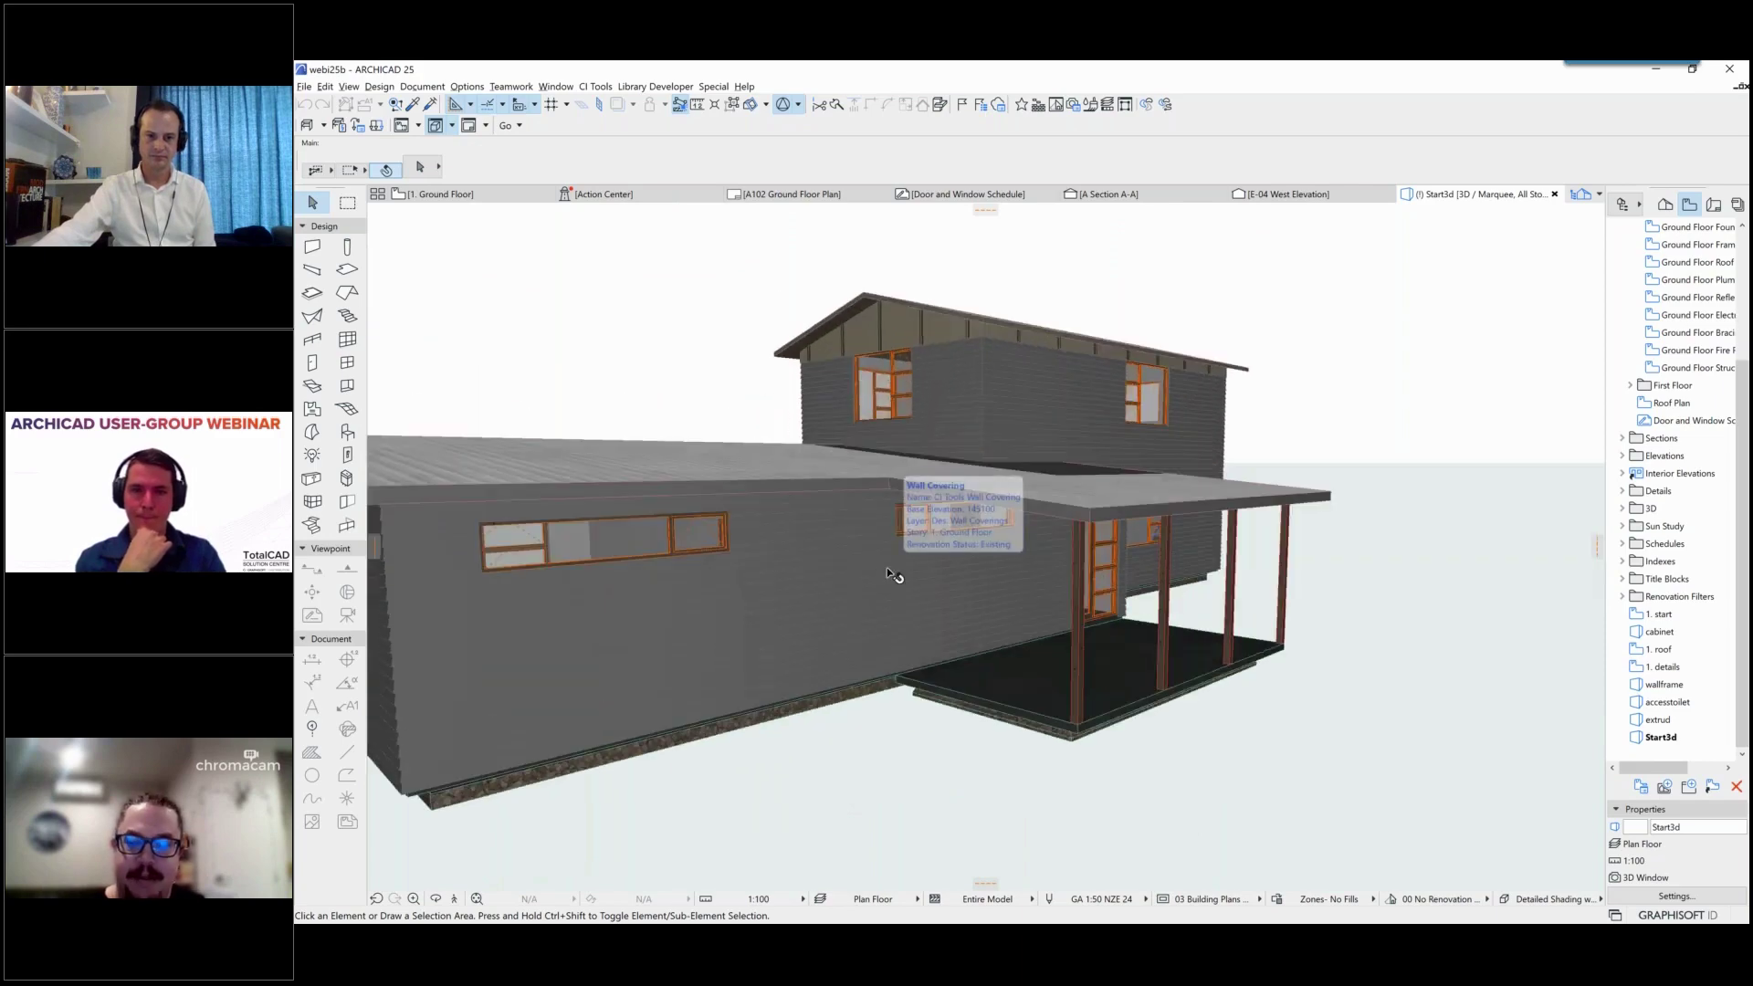
Step: Delete the large window with the louvre-style side panel nearest the corner in the deck-side wall in 3D
{"action": "left_click", "coordinate": [756, 578]}
{"action": "left_click_drag", "start_coordinate": [756, 577], "coordinate": [1141, 475]}
{"action": "scroll", "coordinate": [903, 584], "scroll_direction": "up", "scroll_amount": 3}
{"action": "scroll", "coordinate": [1174, 512], "scroll_direction": "up", "scroll_amount": 2}
{"action": "left_click", "coordinate": [1146, 477]}
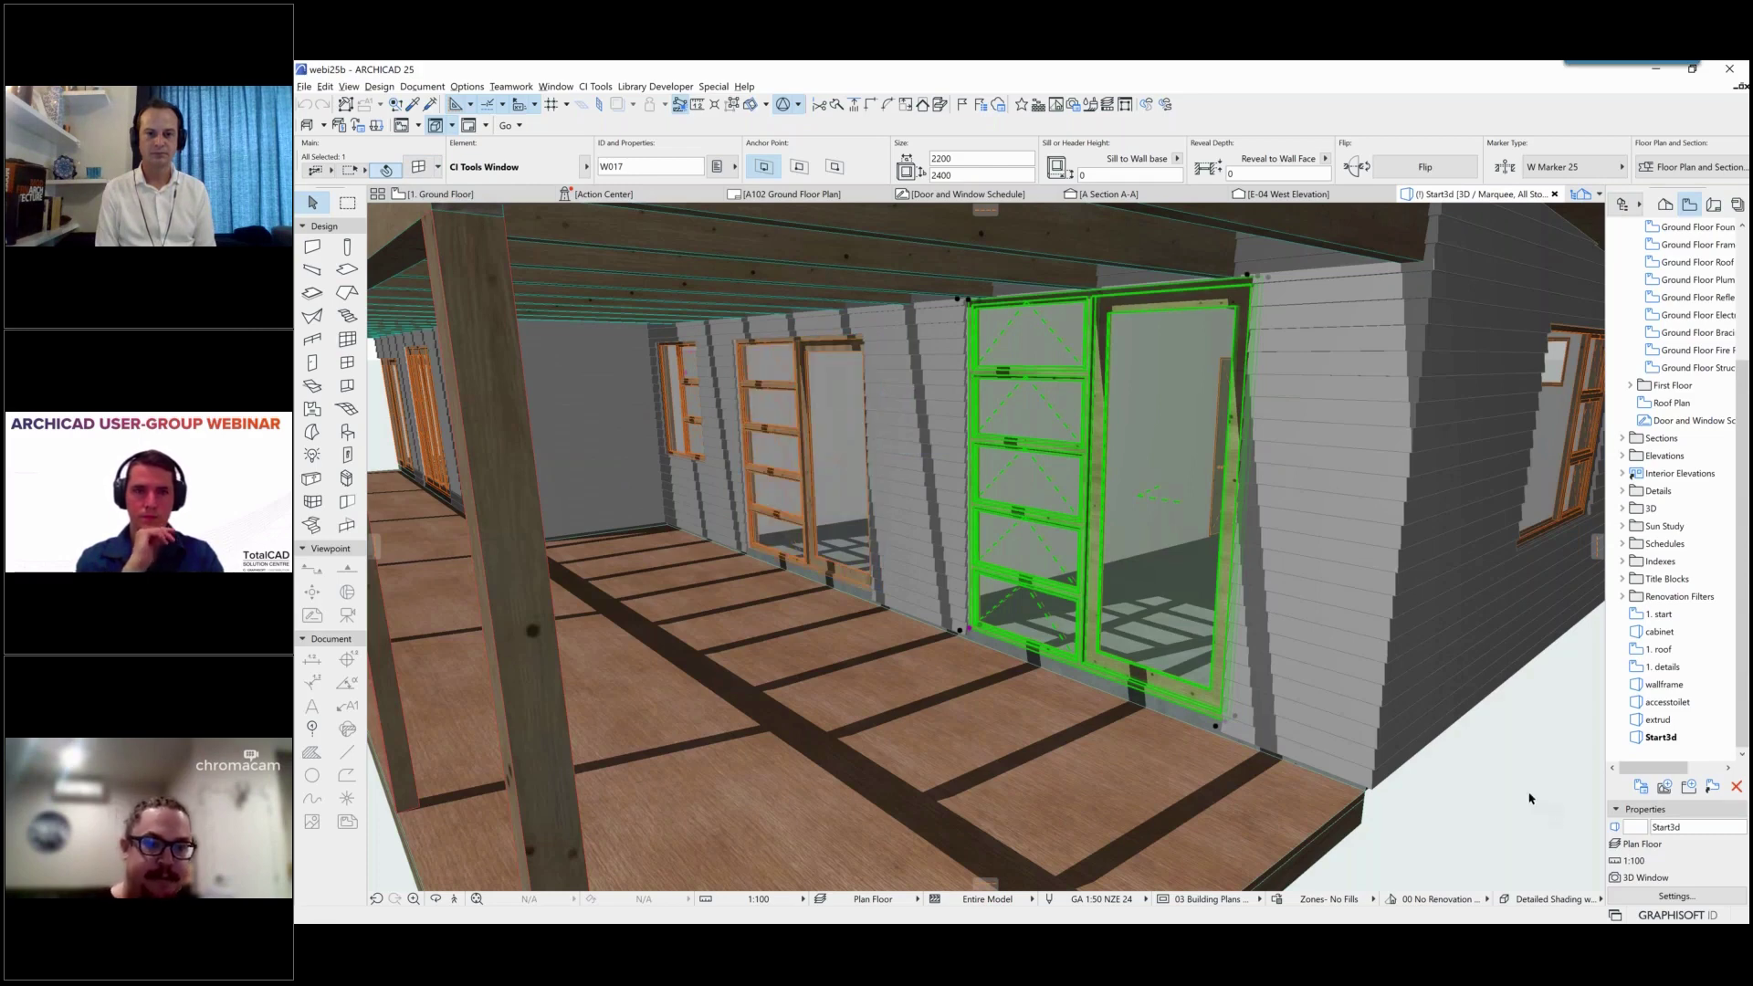
{"action": "key", "text": "Escape"}
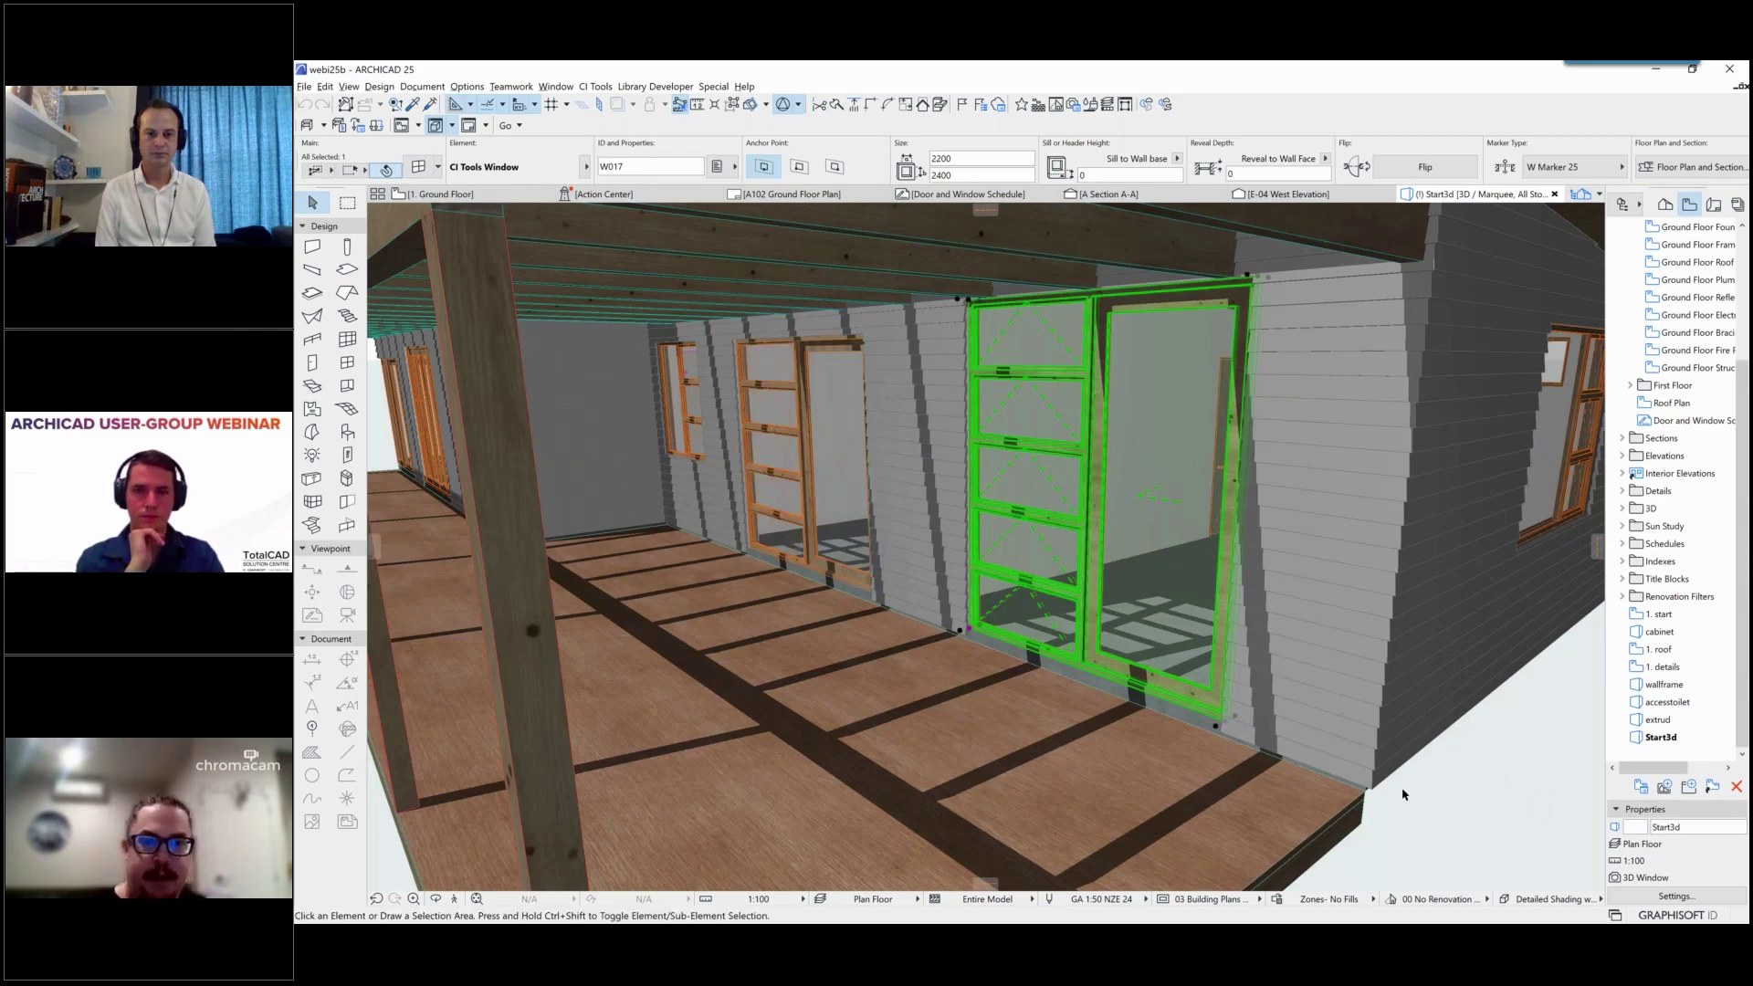
Step: On the ground floor plan, reset CI Tools Window to its default settings in the Window tool defaults and show its 3D preview
{"action": "left_click", "coordinate": [443, 194]}
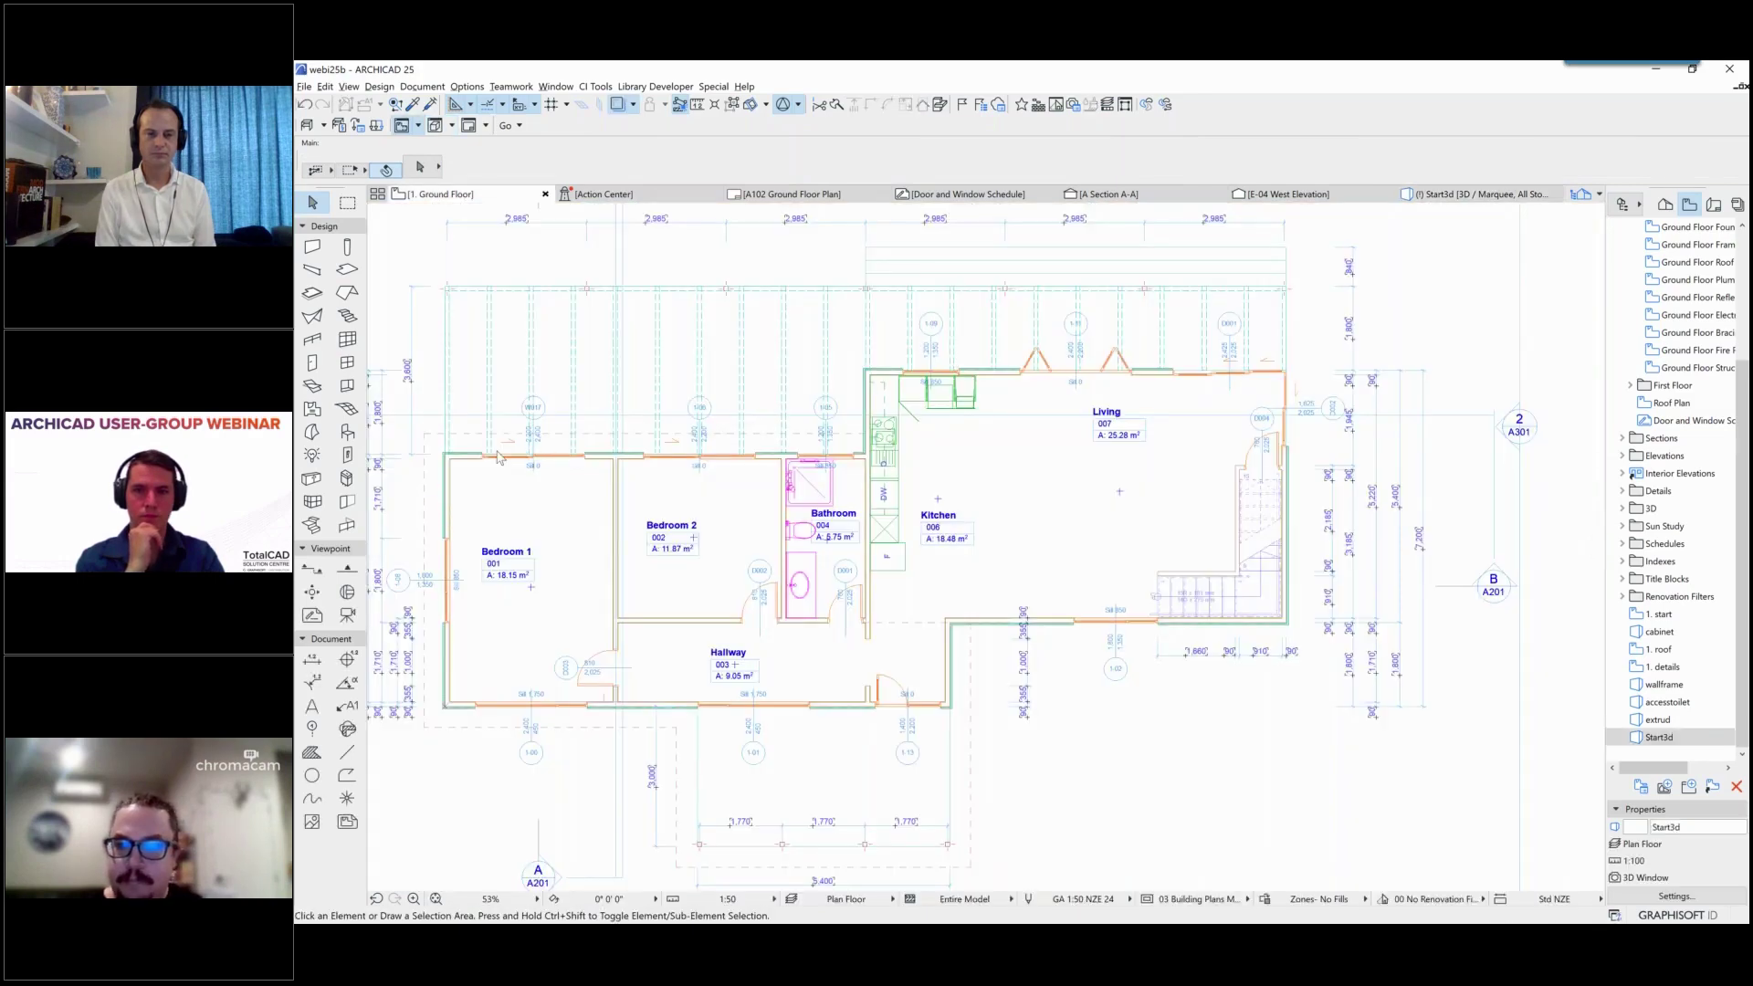
{"action": "scroll", "coordinate": [504, 466], "scroll_direction": "up", "scroll_amount": 3}
{"action": "scroll", "coordinate": [503, 466], "scroll_direction": "up", "scroll_amount": 1}
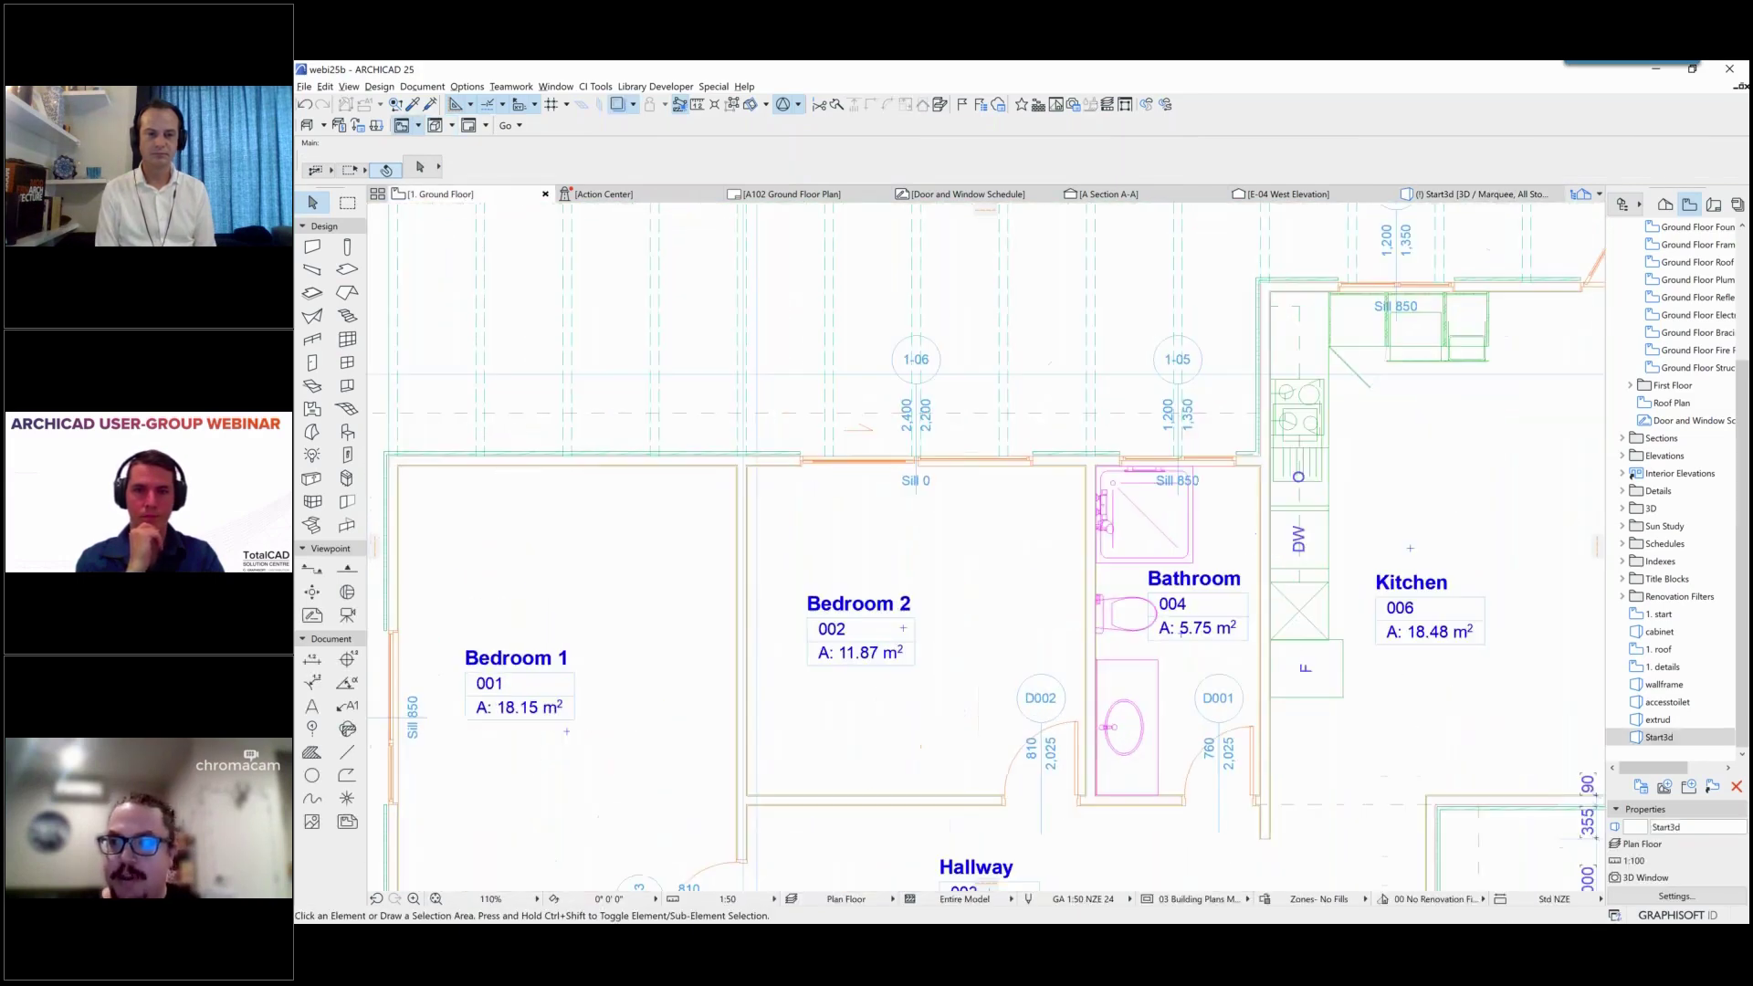
{"action": "left_click", "coordinate": [347, 366]}
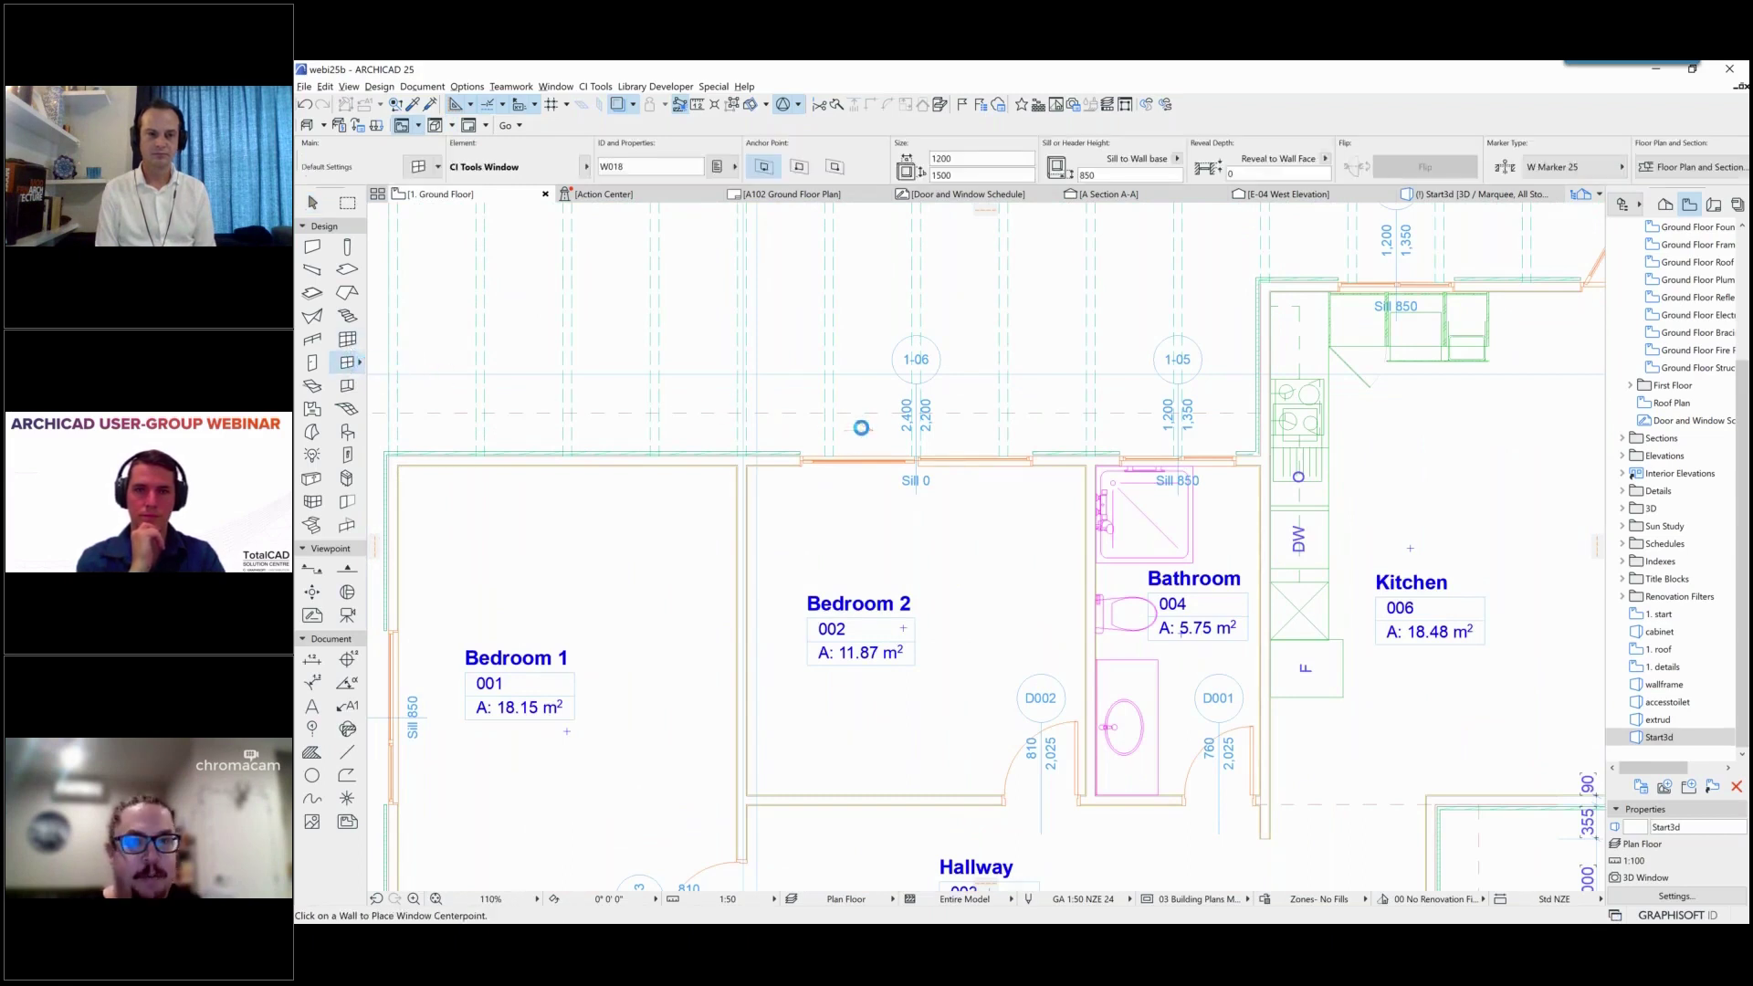
{"action": "key", "text": "ctrl+t"}
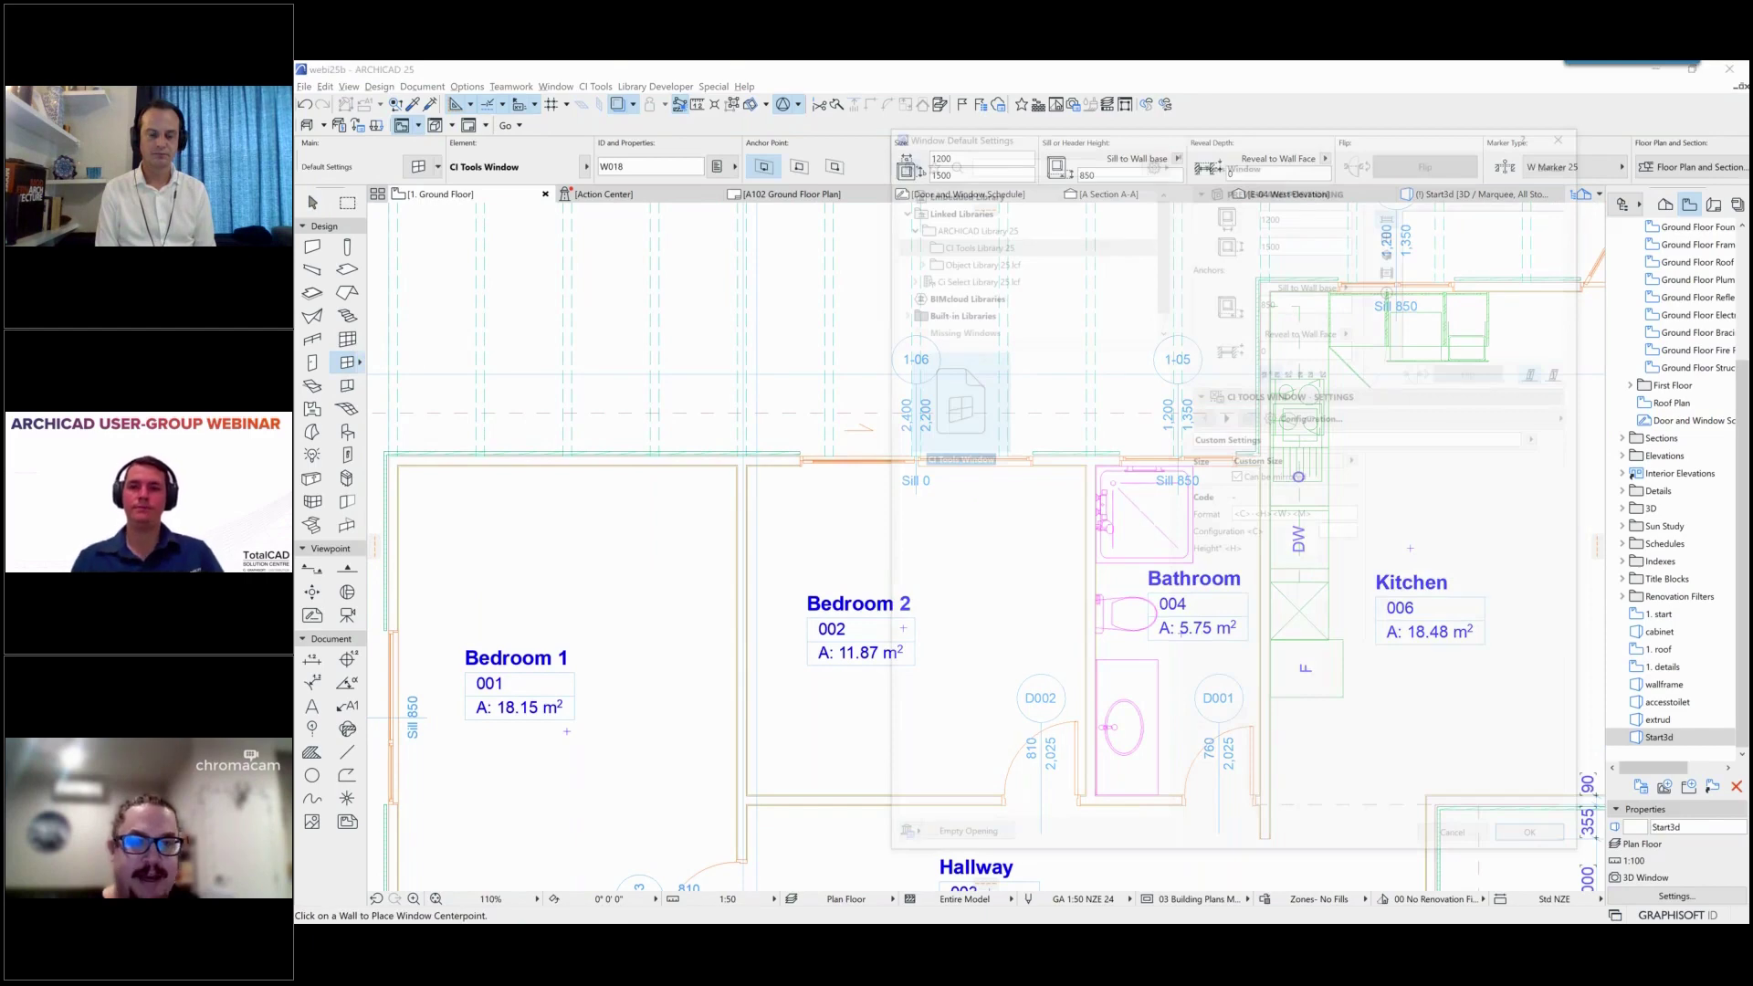
{"action": "right_click", "coordinate": [960, 554]}
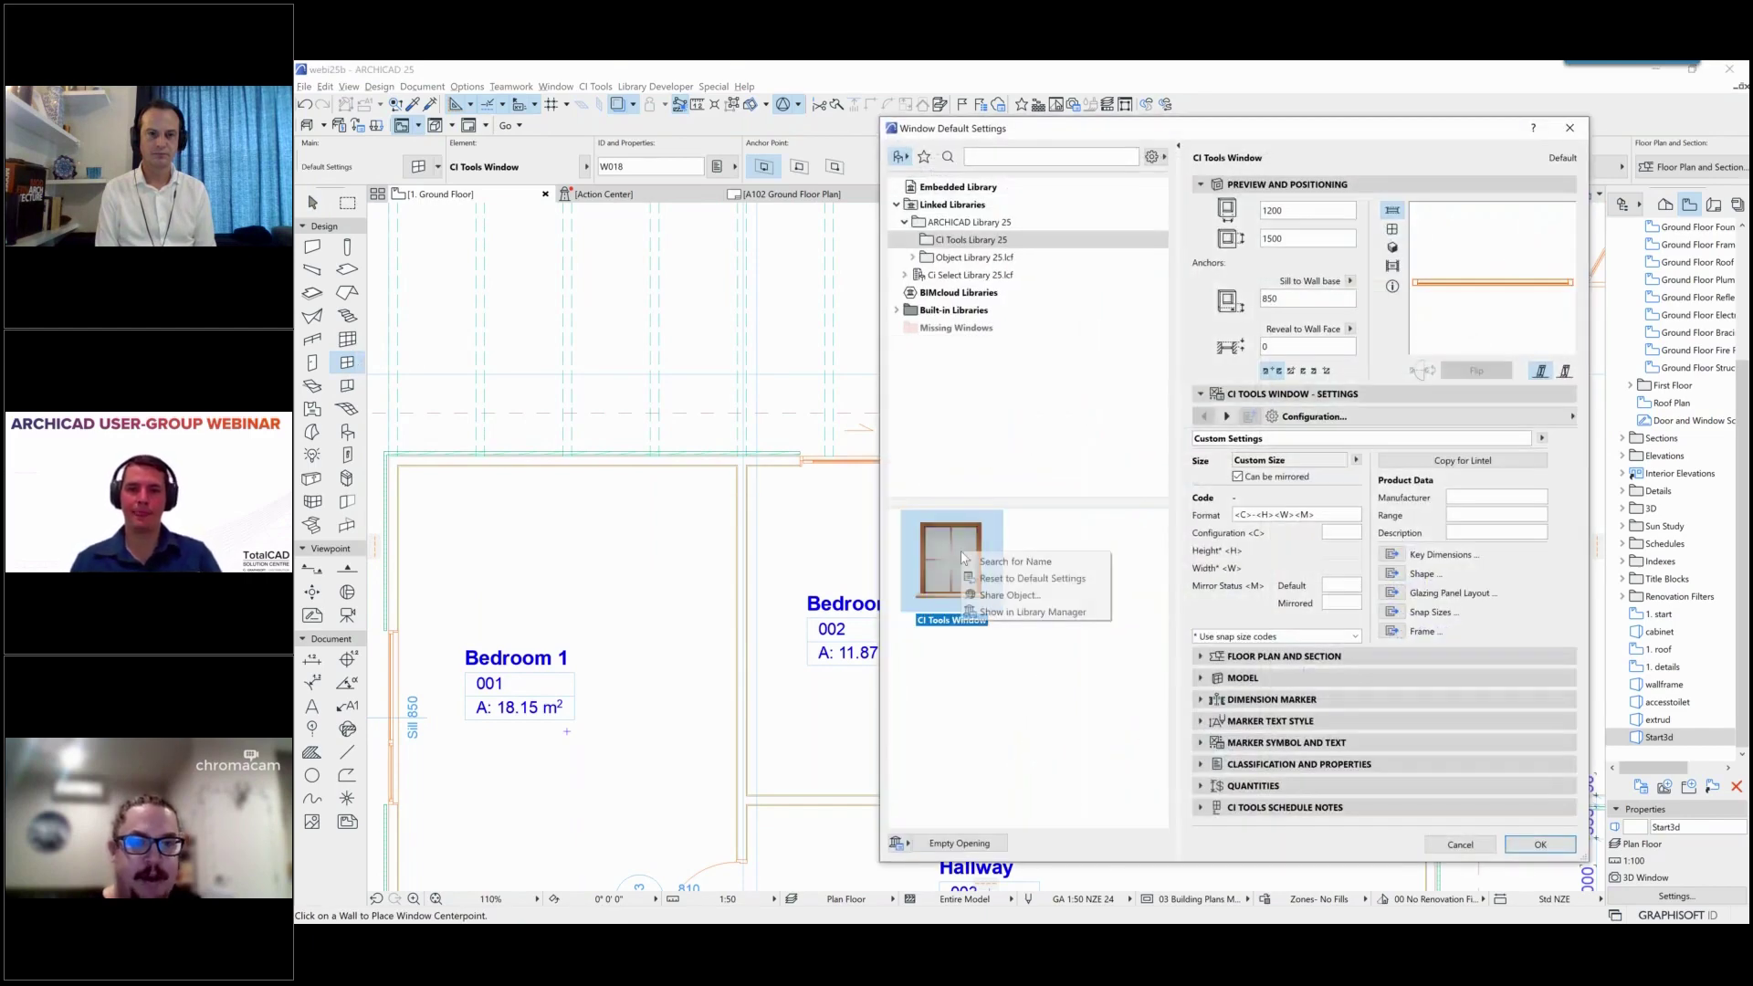
{"action": "left_click", "coordinate": [1024, 579]}
{"action": "left_click", "coordinate": [1393, 249]}
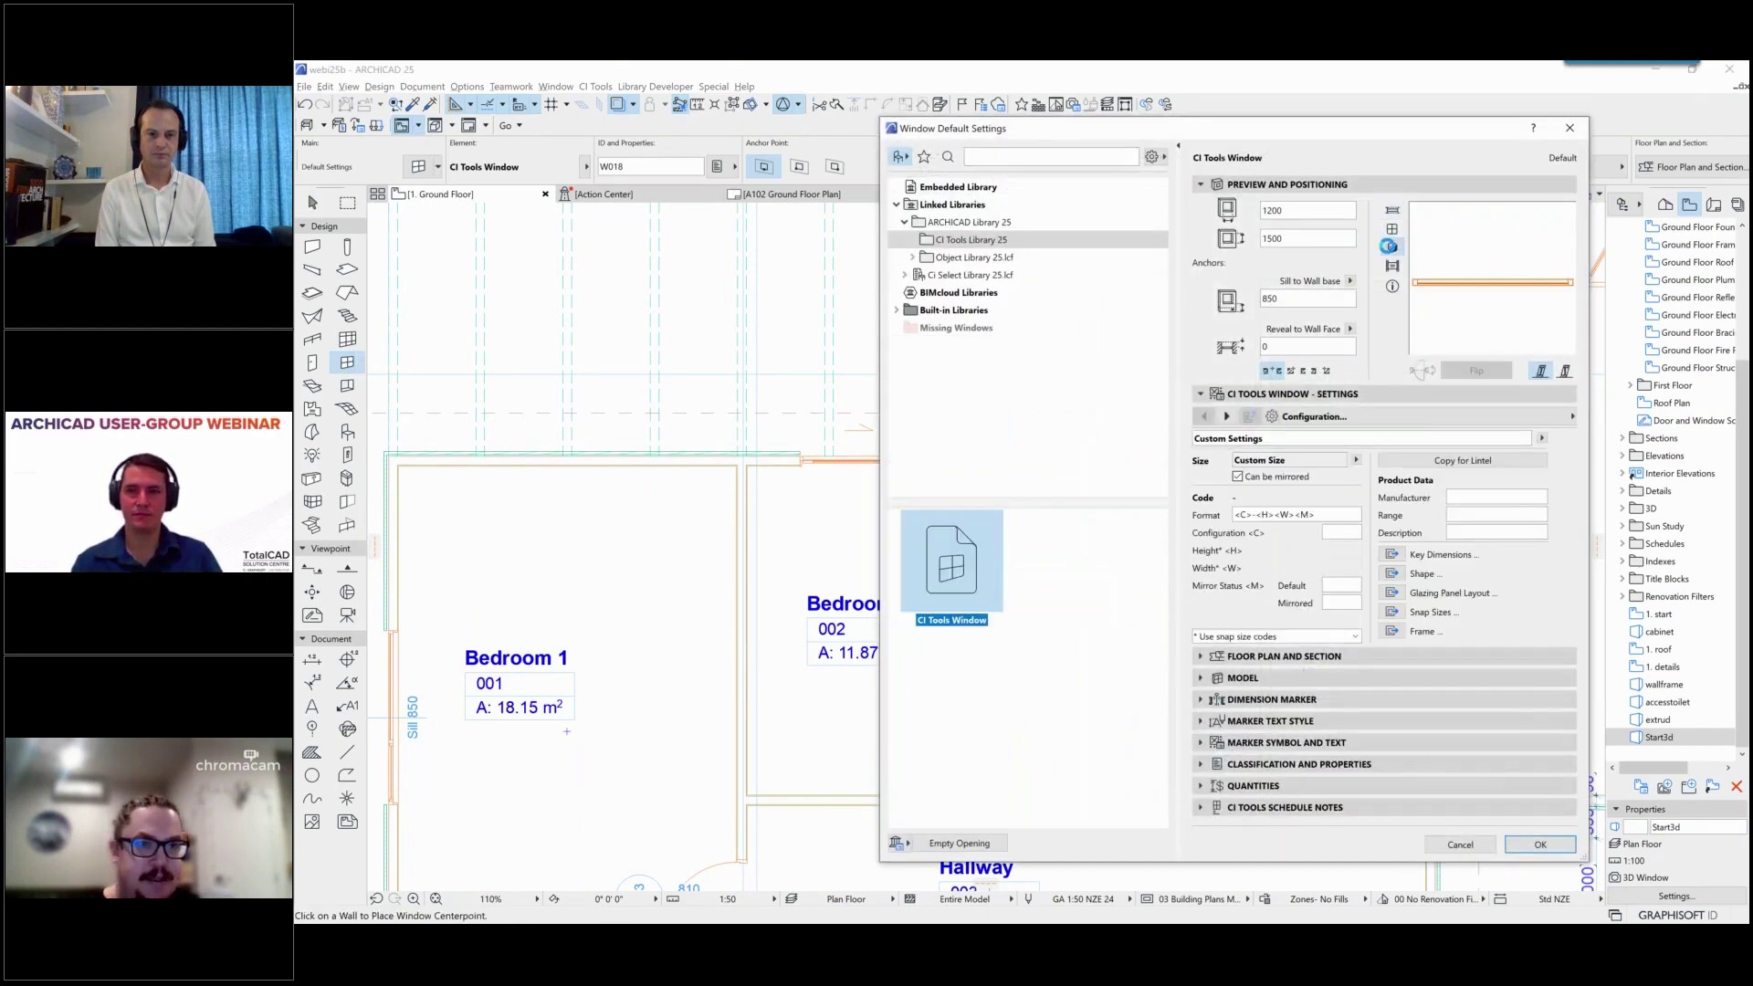
{"action": "left_click", "coordinate": [1541, 851]}
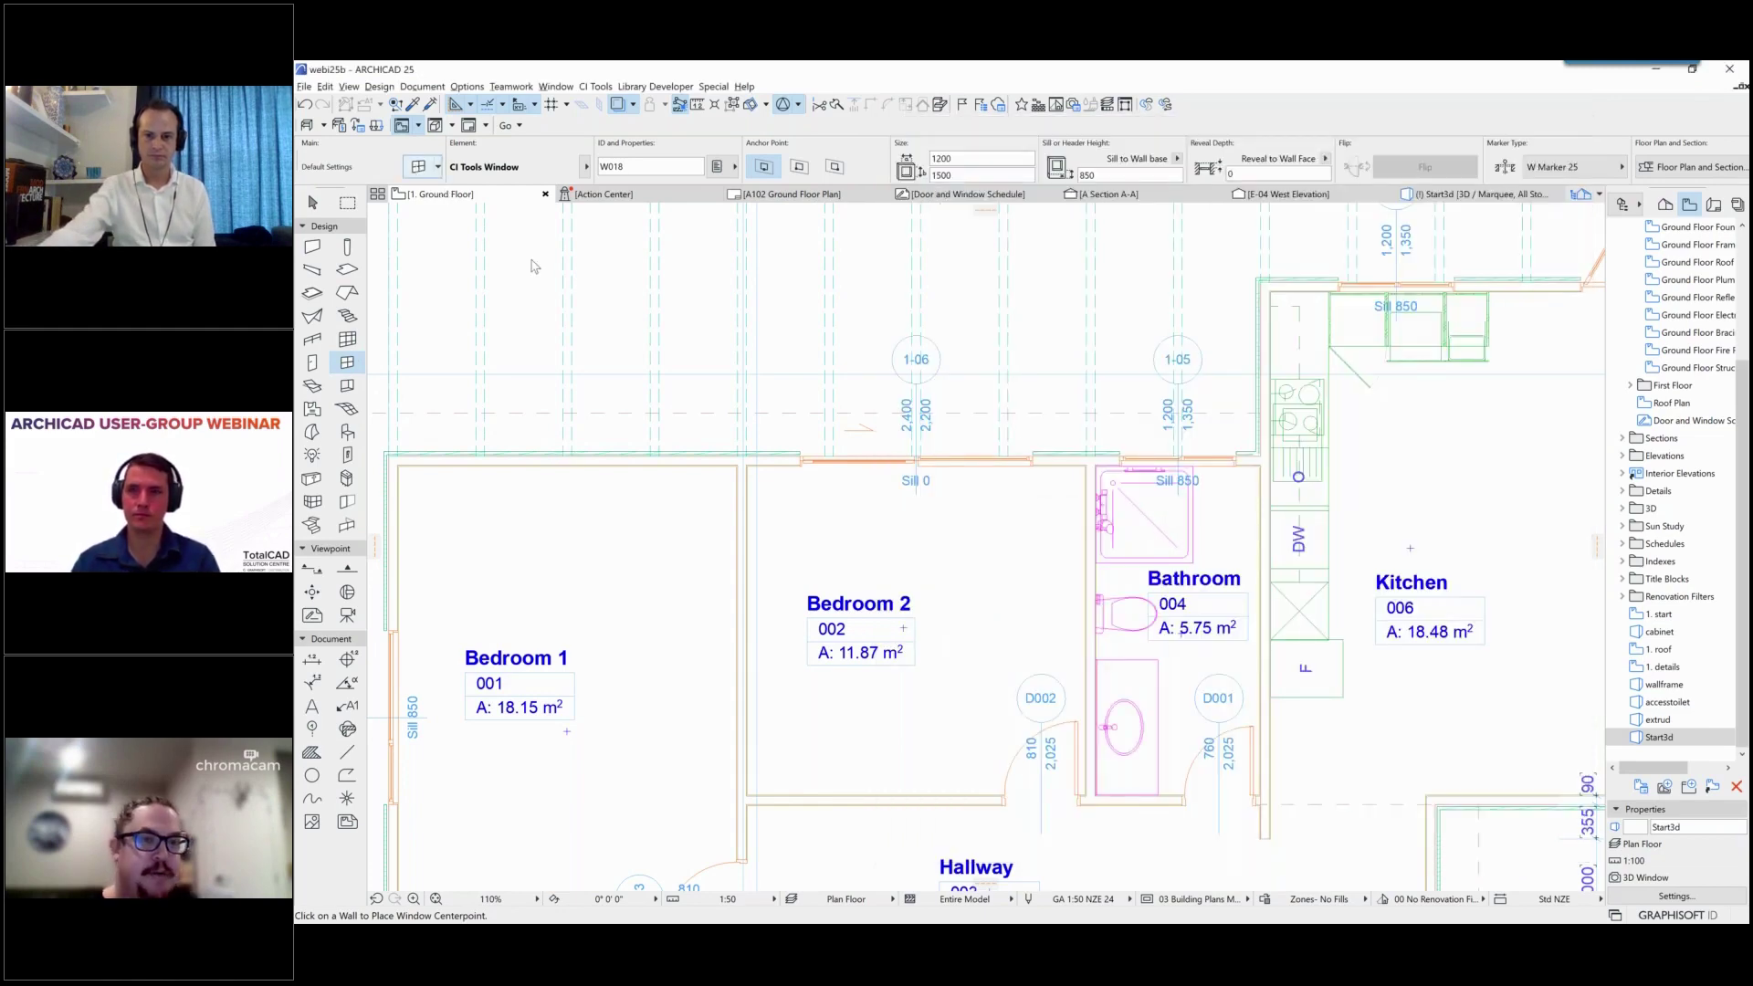
Step: Load Window 25 from the Basic Windows 25 library folder into the window default settings
{"action": "key", "text": "ctrl+t"}
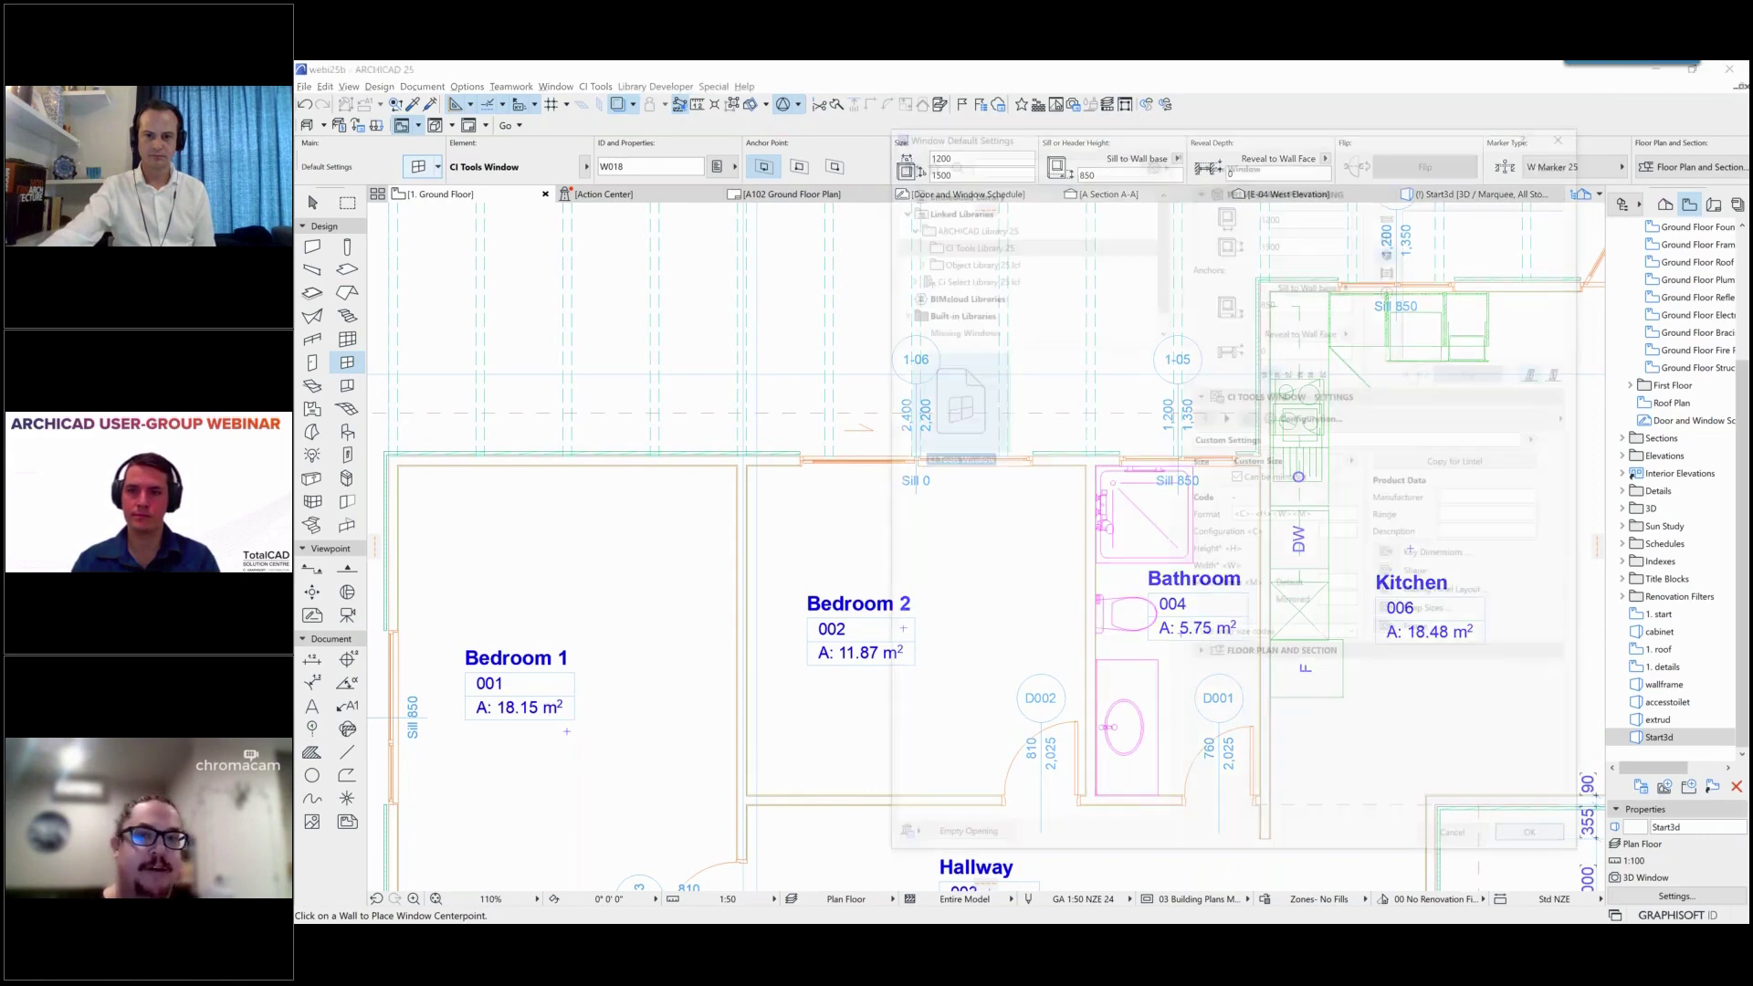
{"action": "left_click", "coordinate": [913, 258]}
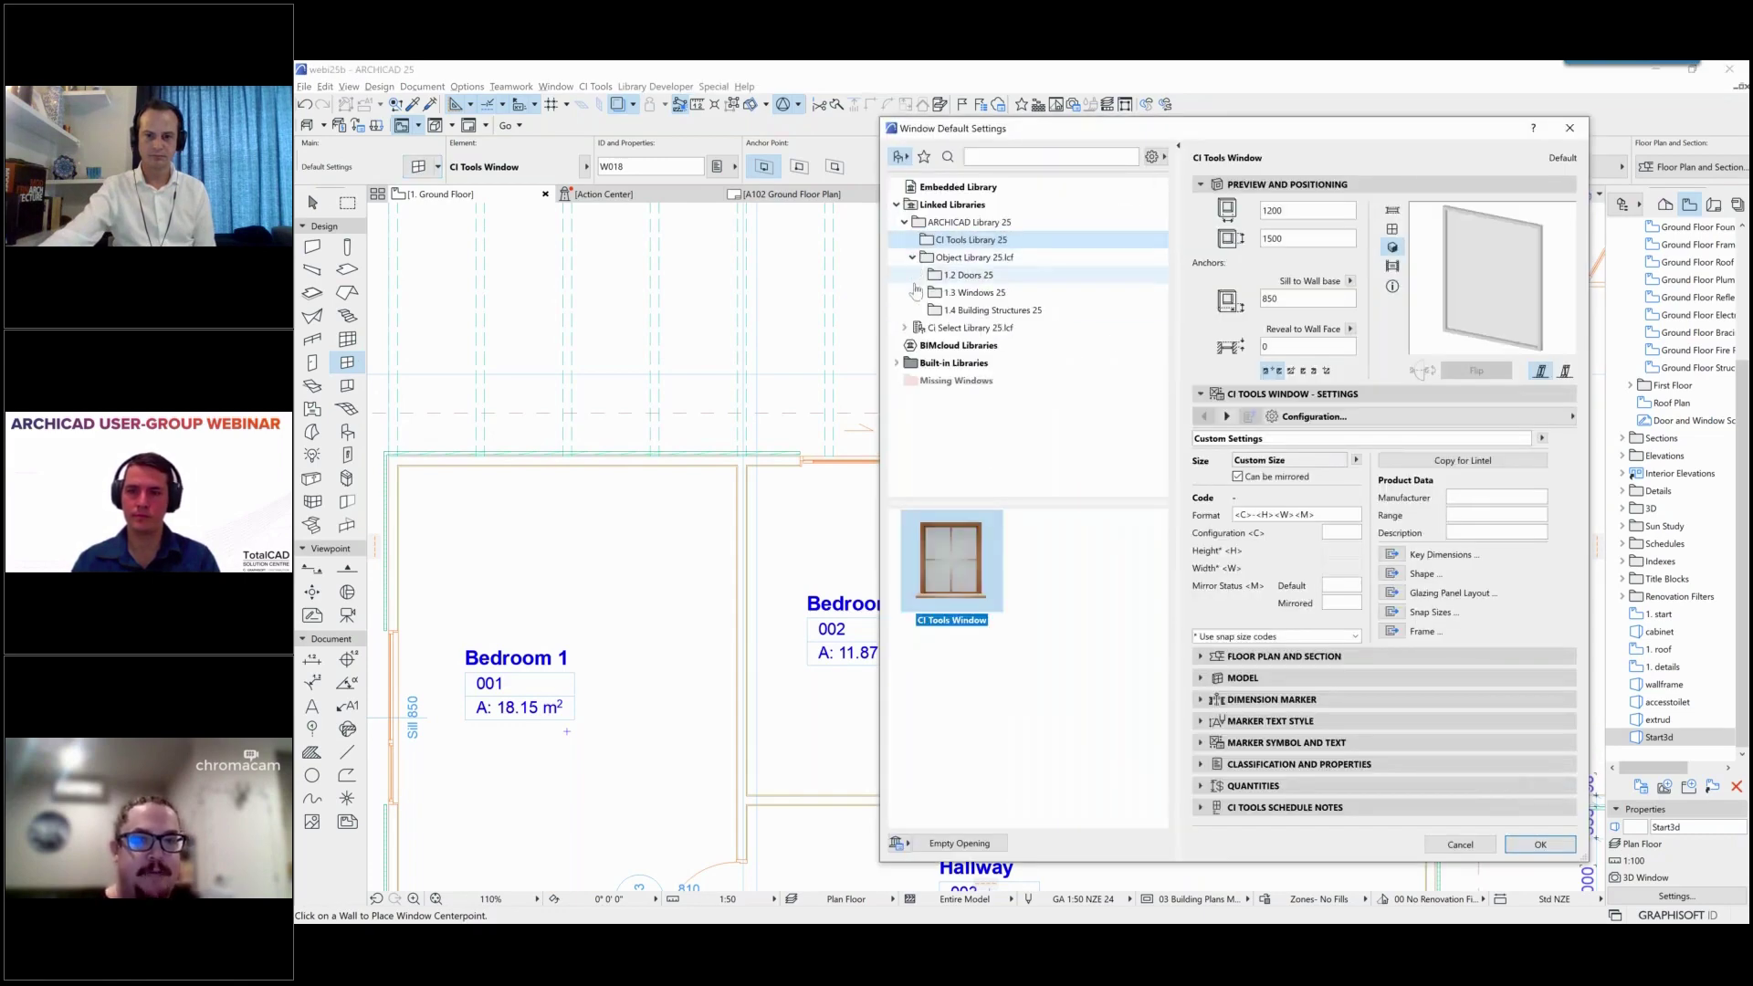
{"action": "left_click", "coordinate": [920, 293]}
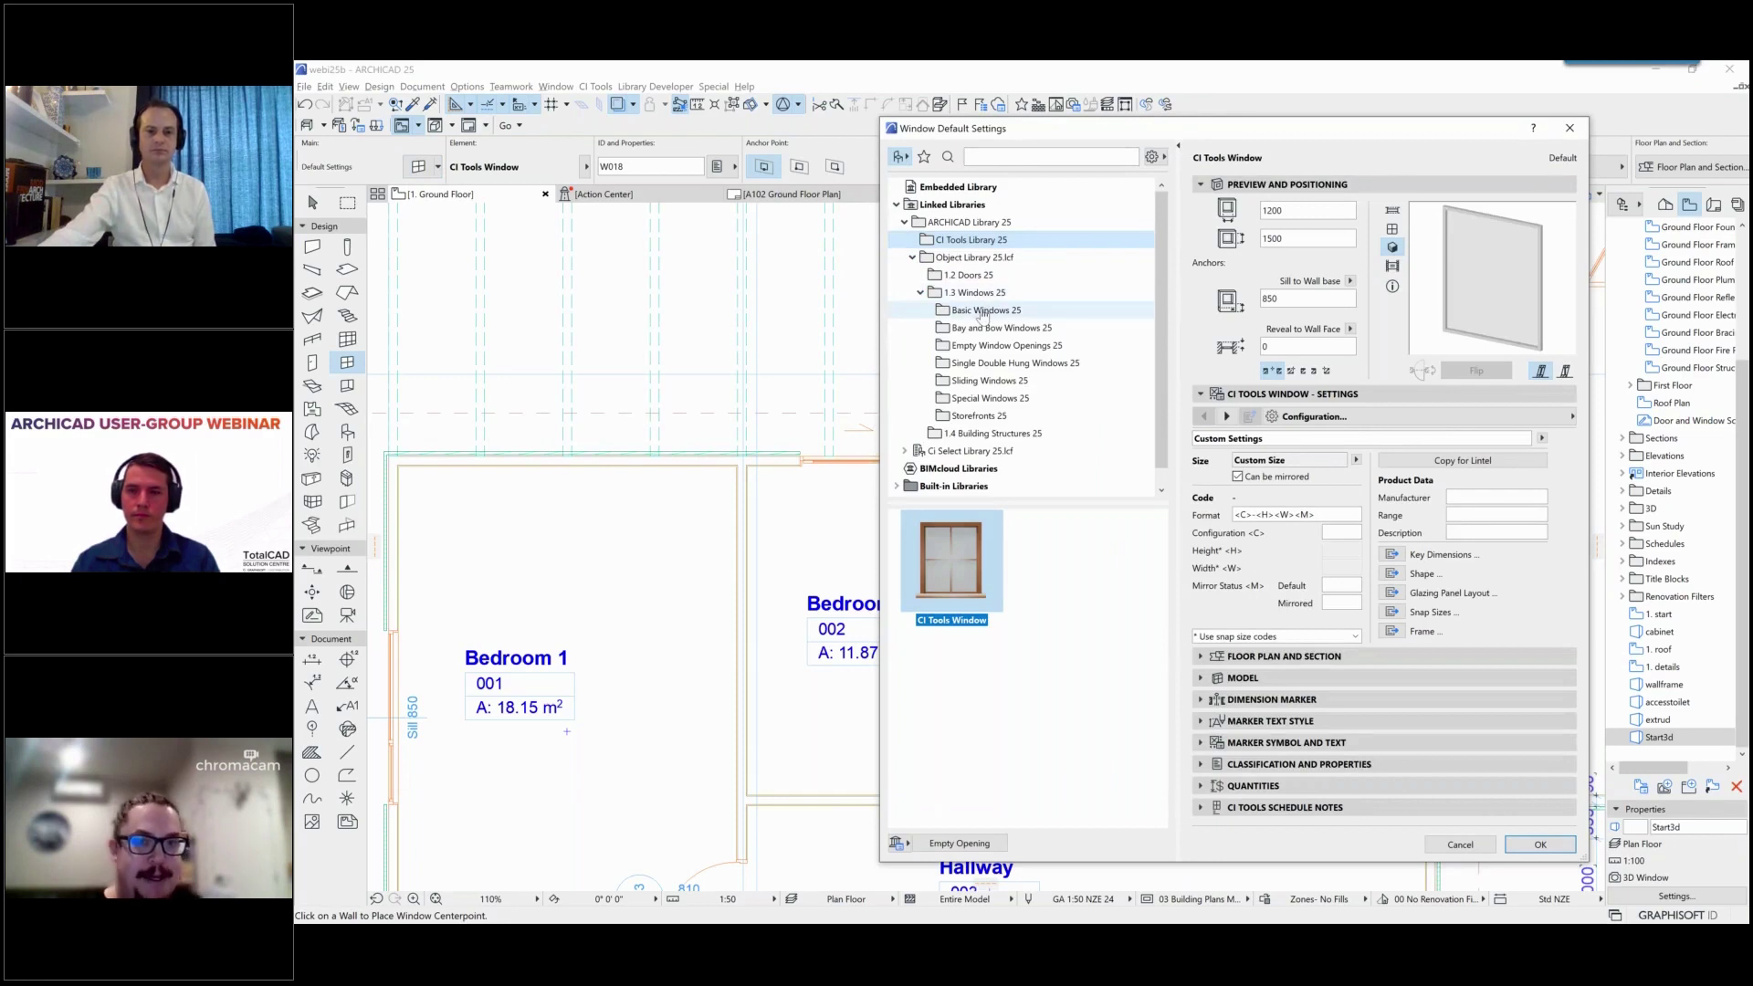
{"action": "left_click", "coordinate": [983, 311]}
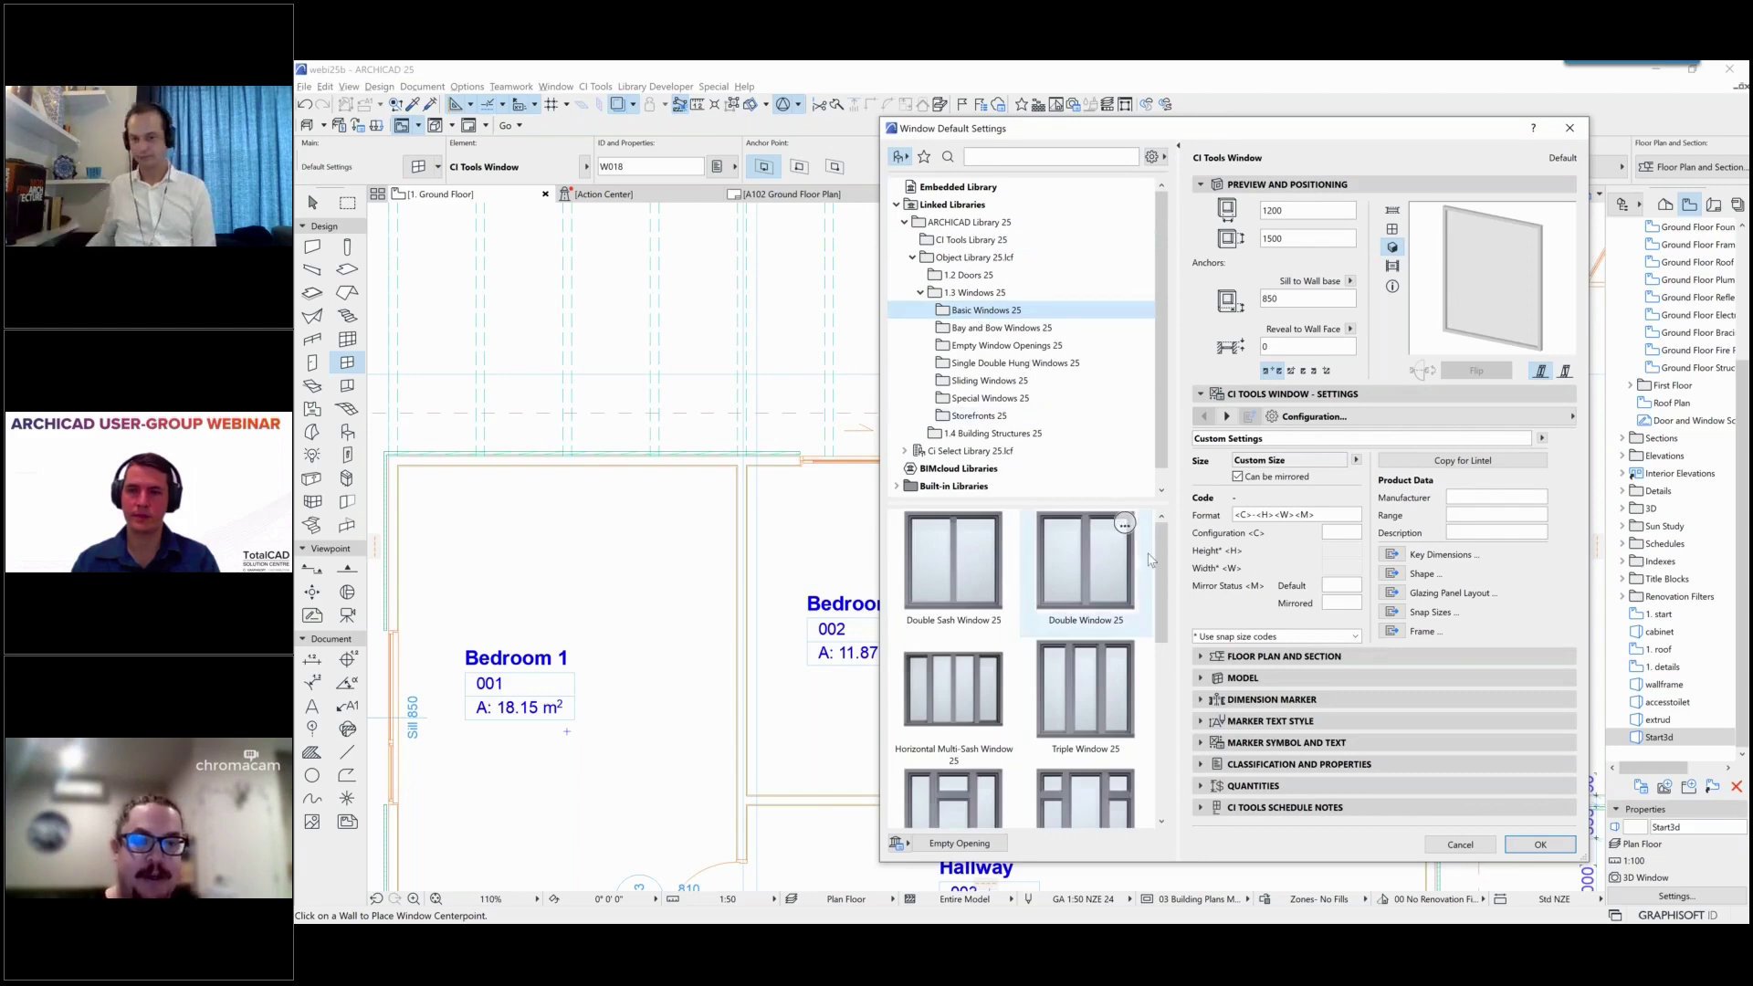
{"action": "scroll", "coordinate": [1148, 559], "scroll_direction": "down", "scroll_amount": 6}
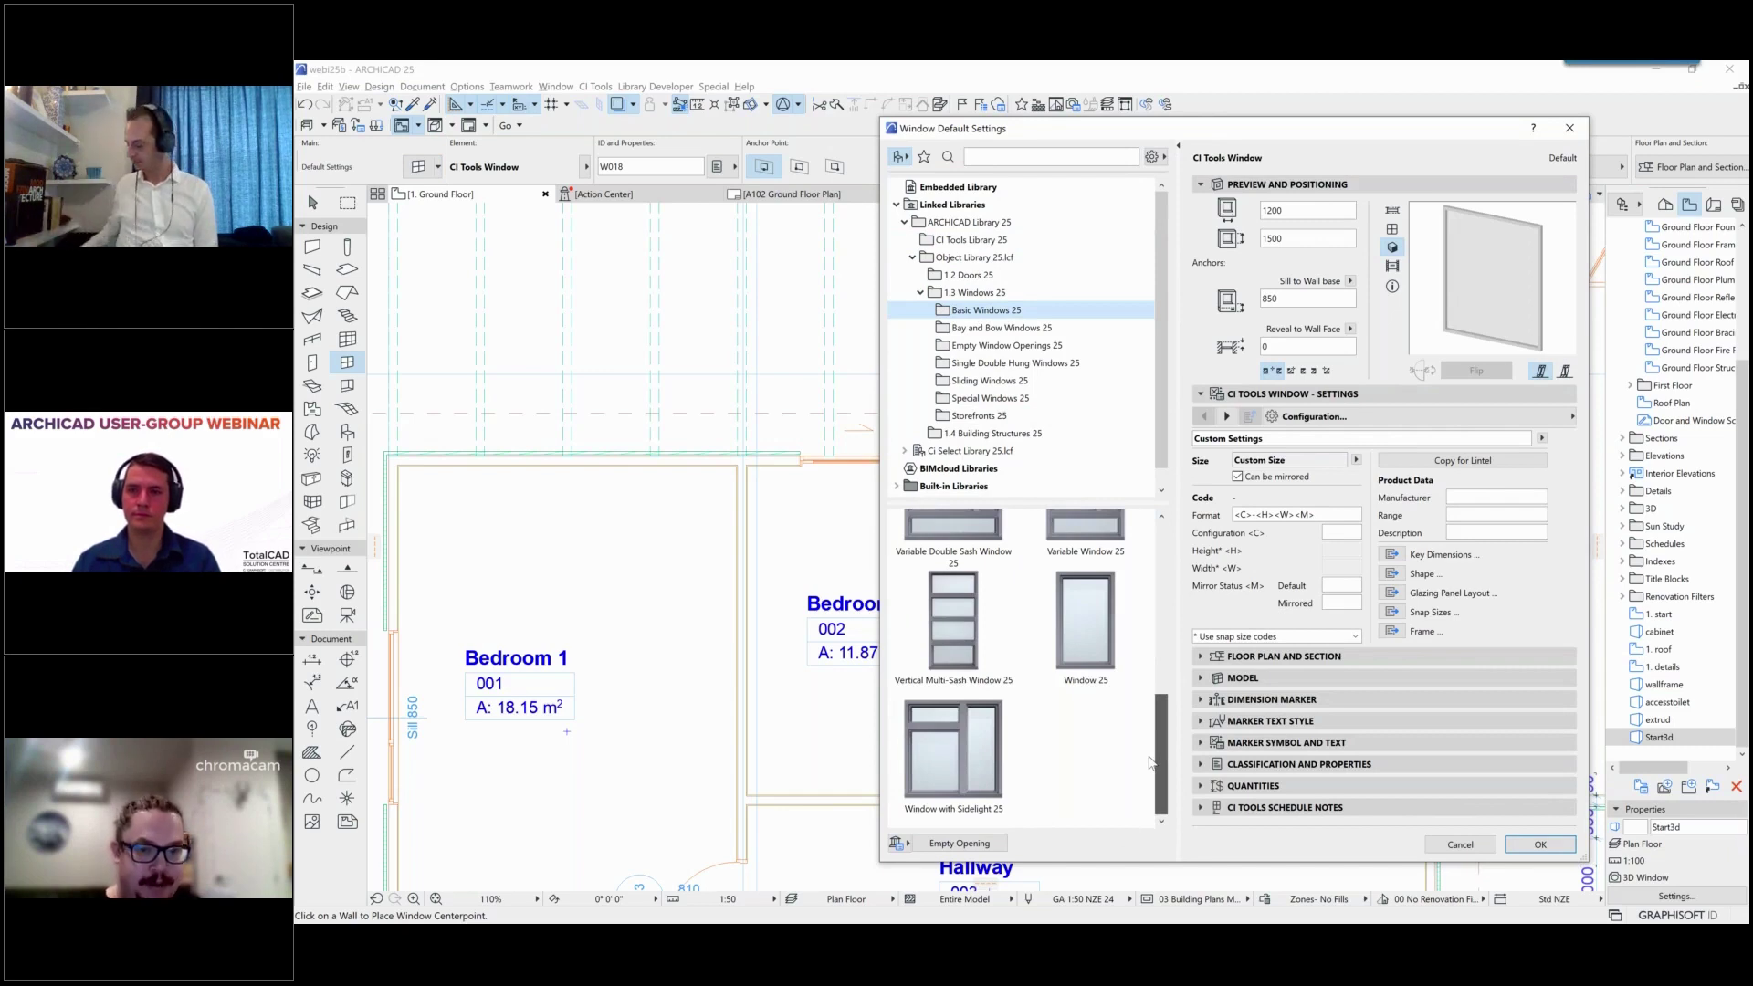
{"action": "left_click", "coordinate": [1083, 667]}
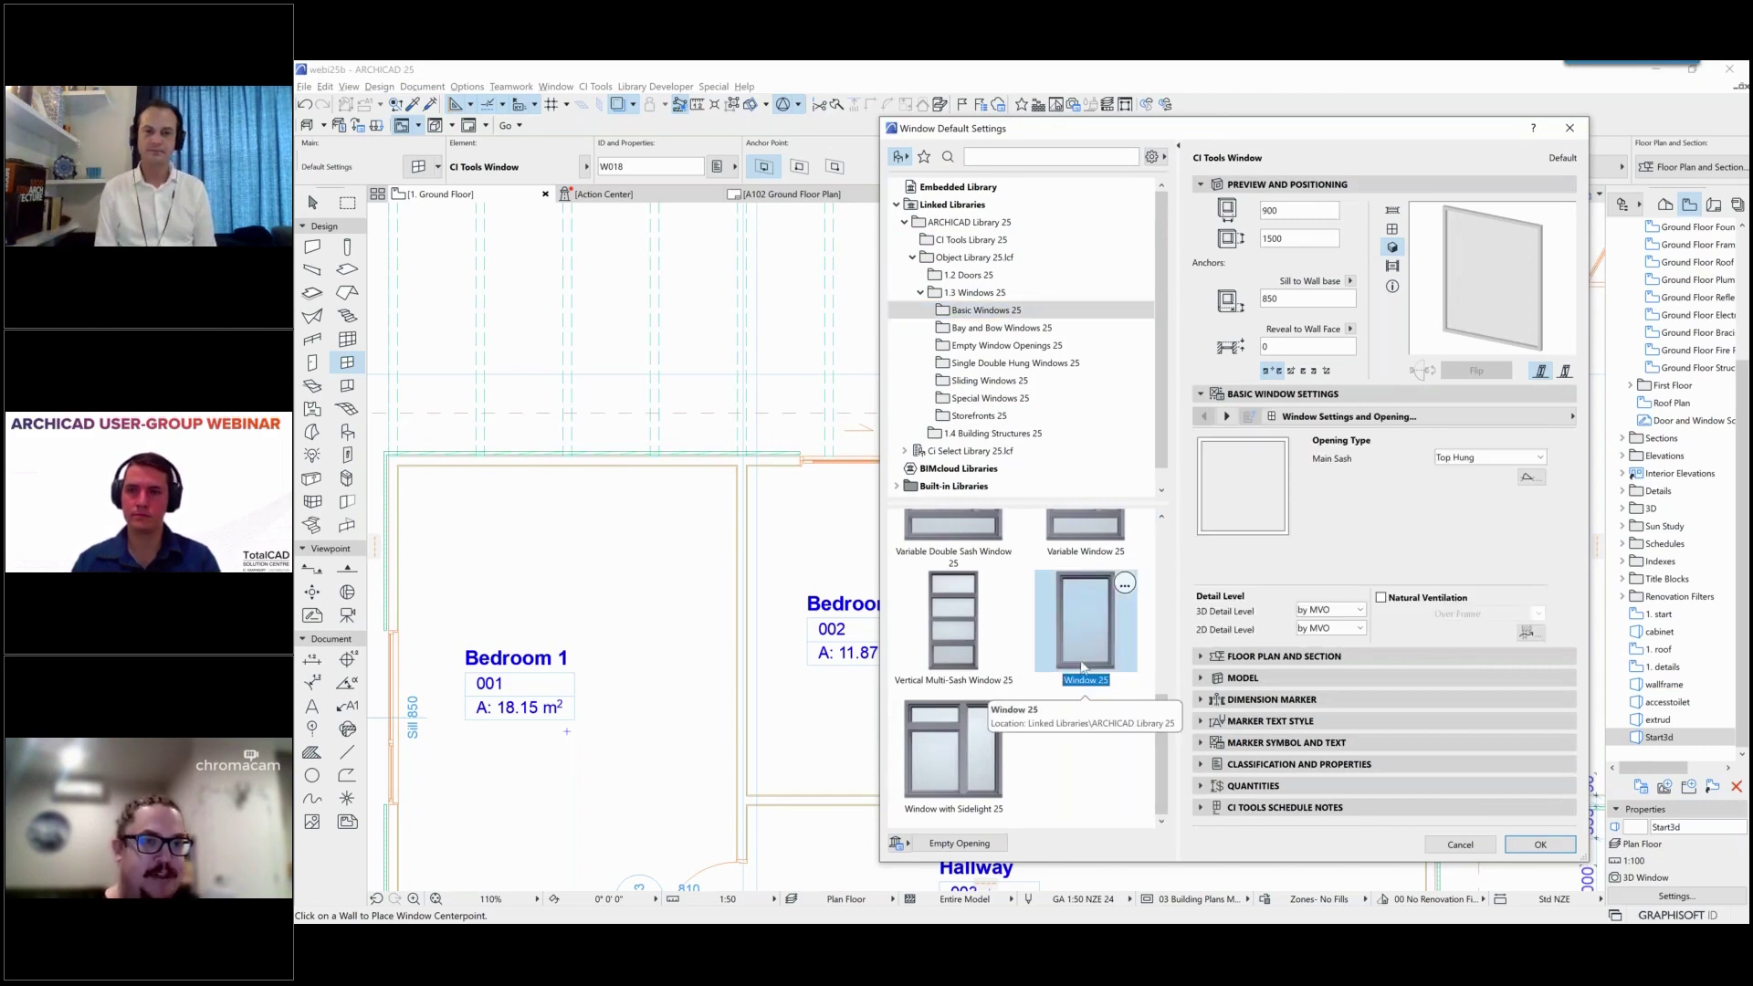
{"action": "left_click_drag", "start_coordinate": [1165, 753], "coordinate": [1157, 566]}
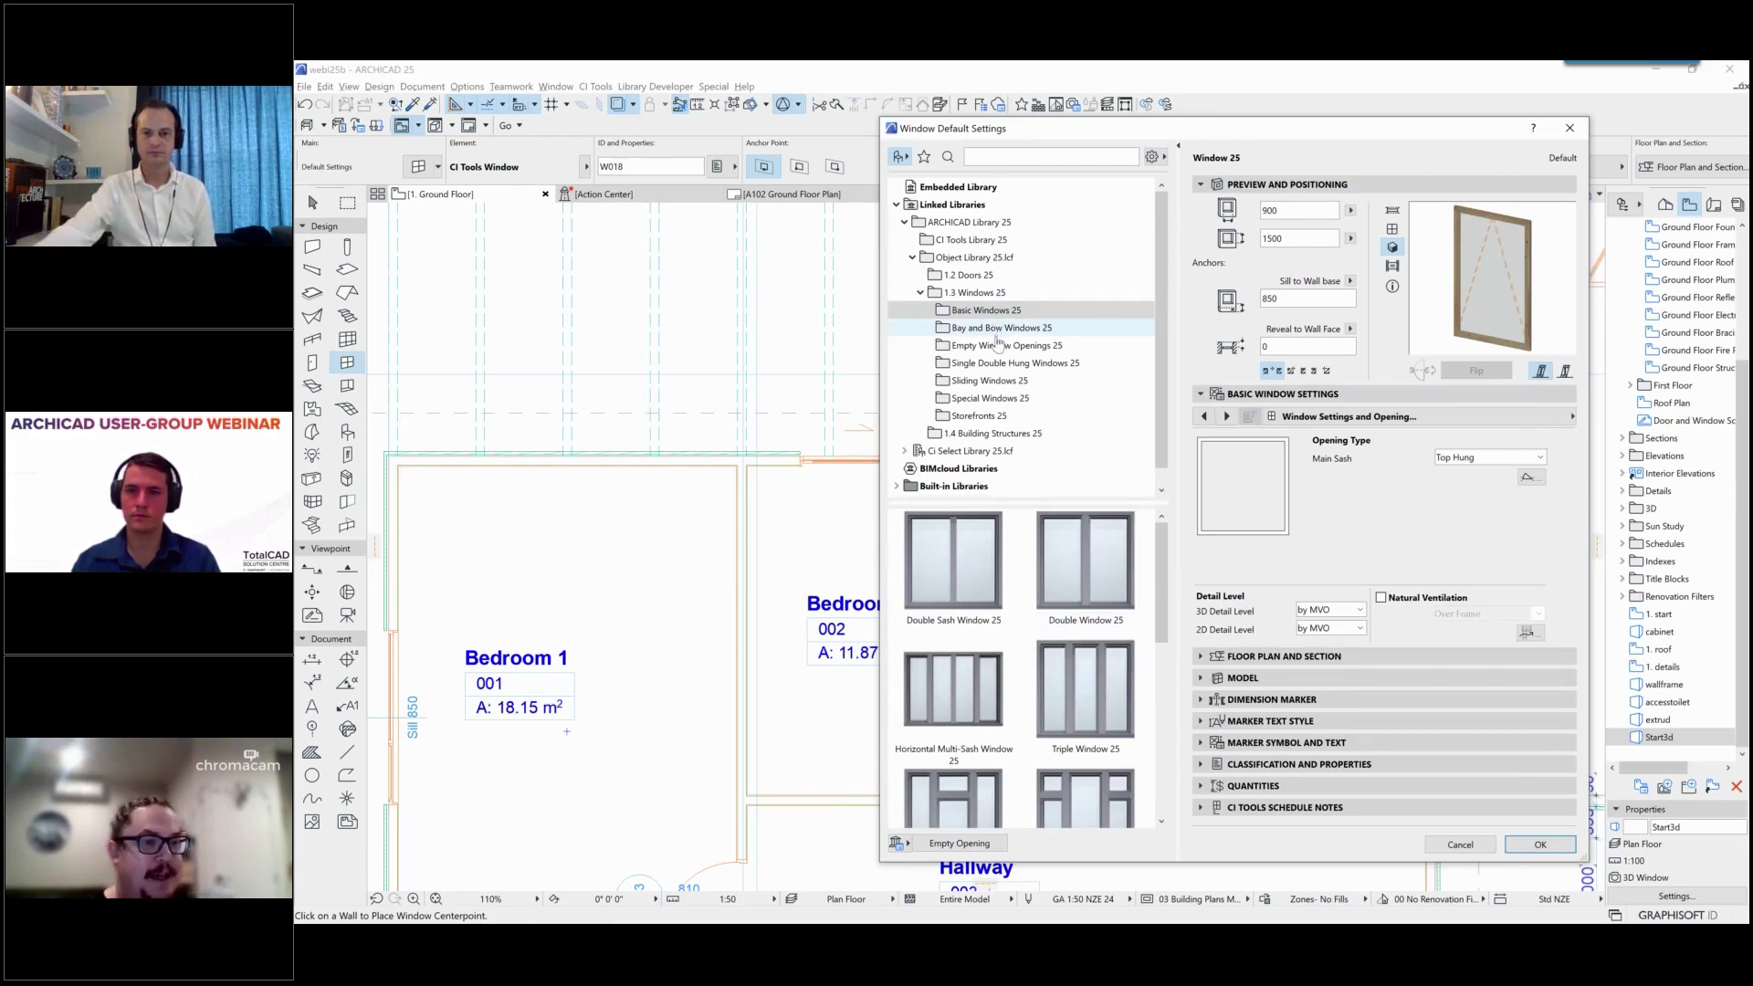
Step: Choose CI Tools Window from CI Tools Library 25 and place it near the middle of Bedroom 1's deck-side wall
{"action": "left_click", "coordinate": [971, 240]}
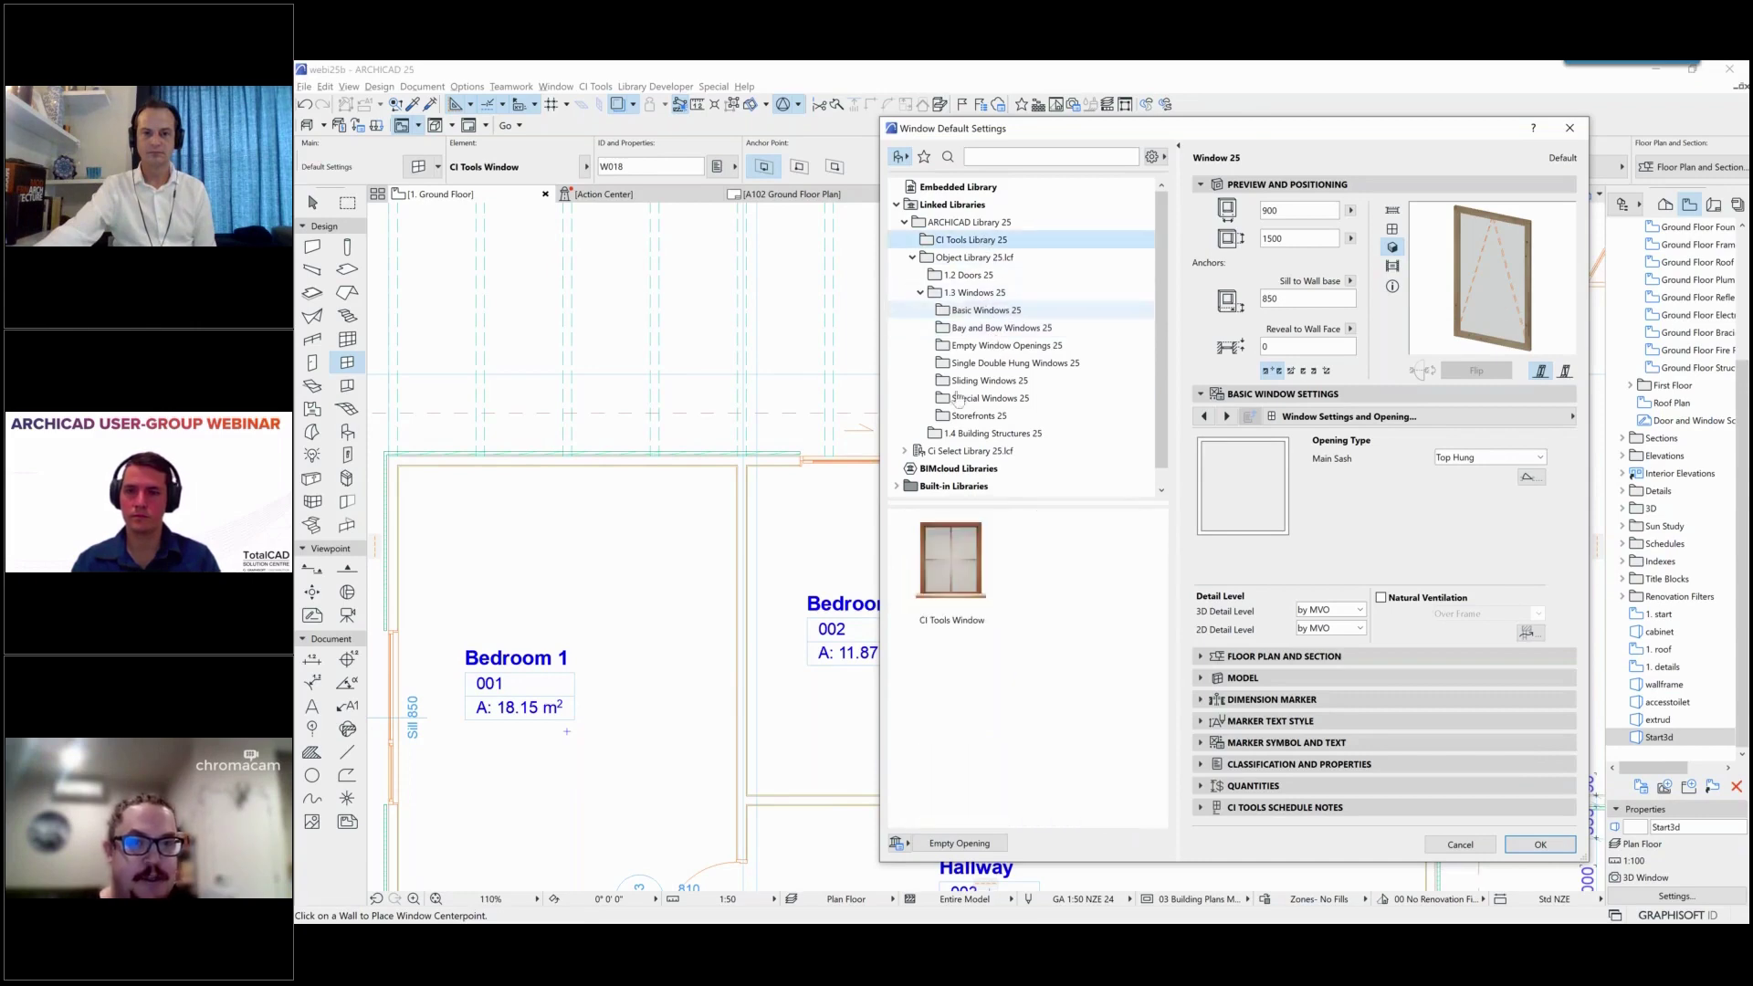
{"action": "left_click", "coordinate": [954, 575]}
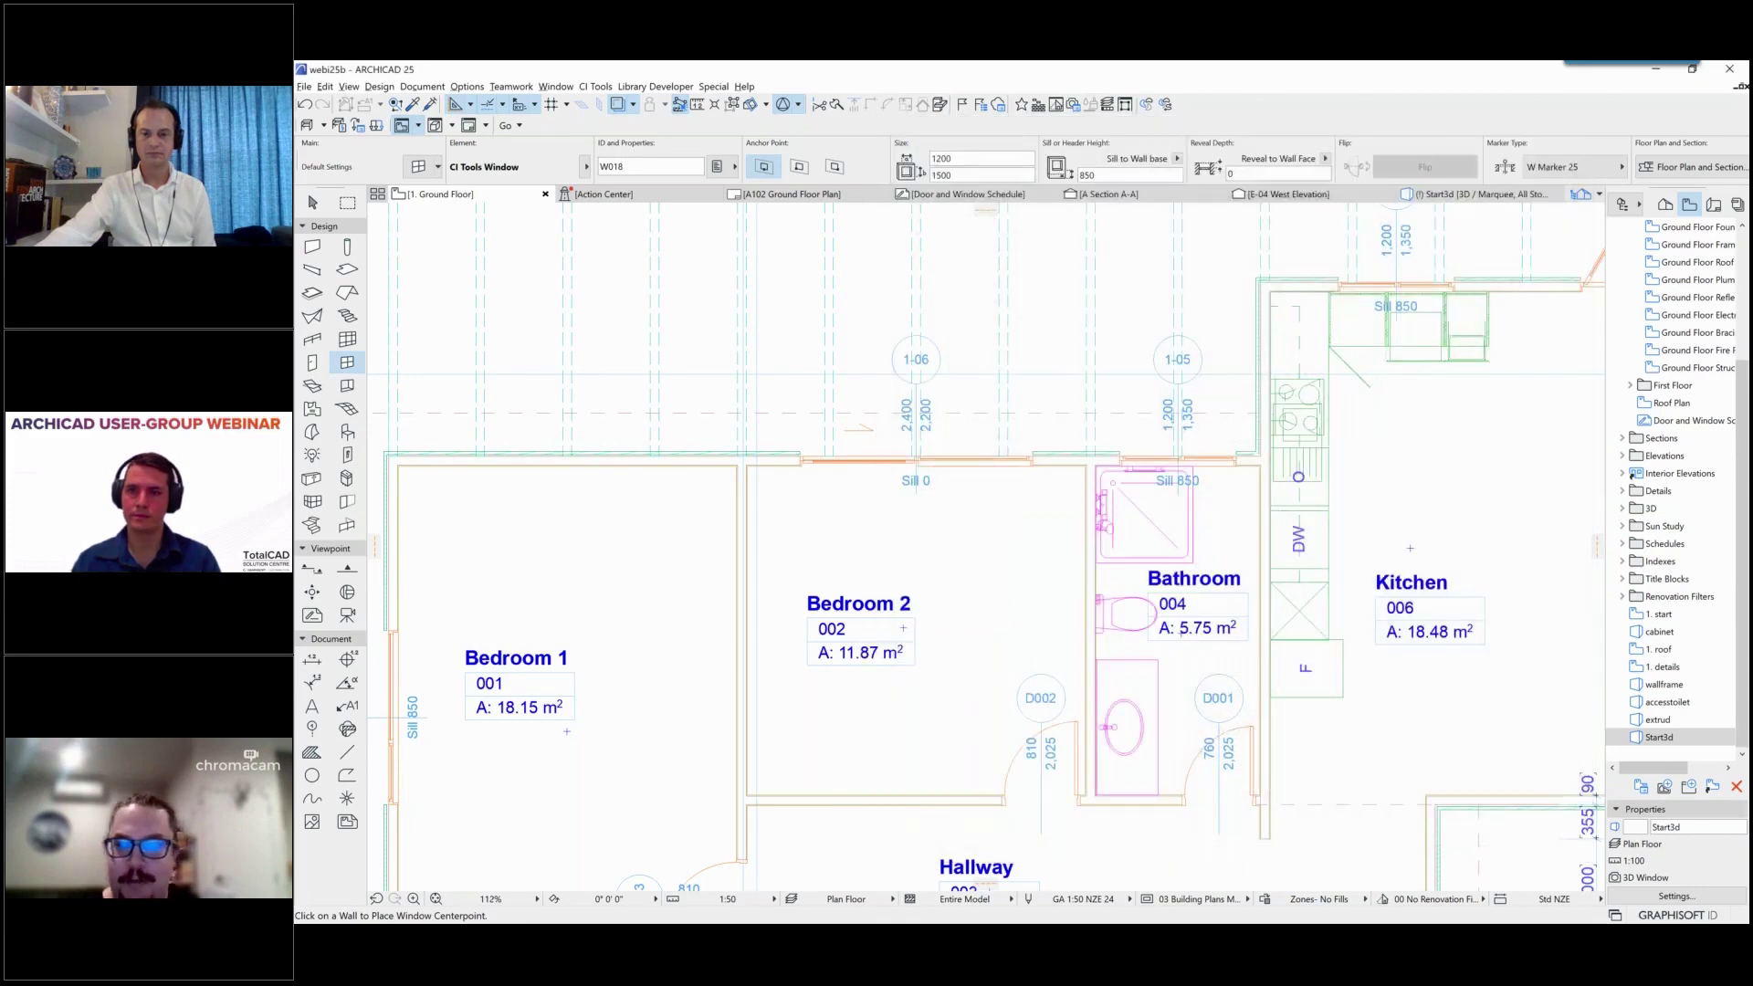
{"action": "scroll", "coordinate": [562, 454], "scroll_direction": "up", "scroll_amount": 1}
{"action": "scroll", "coordinate": [562, 454], "scroll_direction": "up", "scroll_amount": 4}
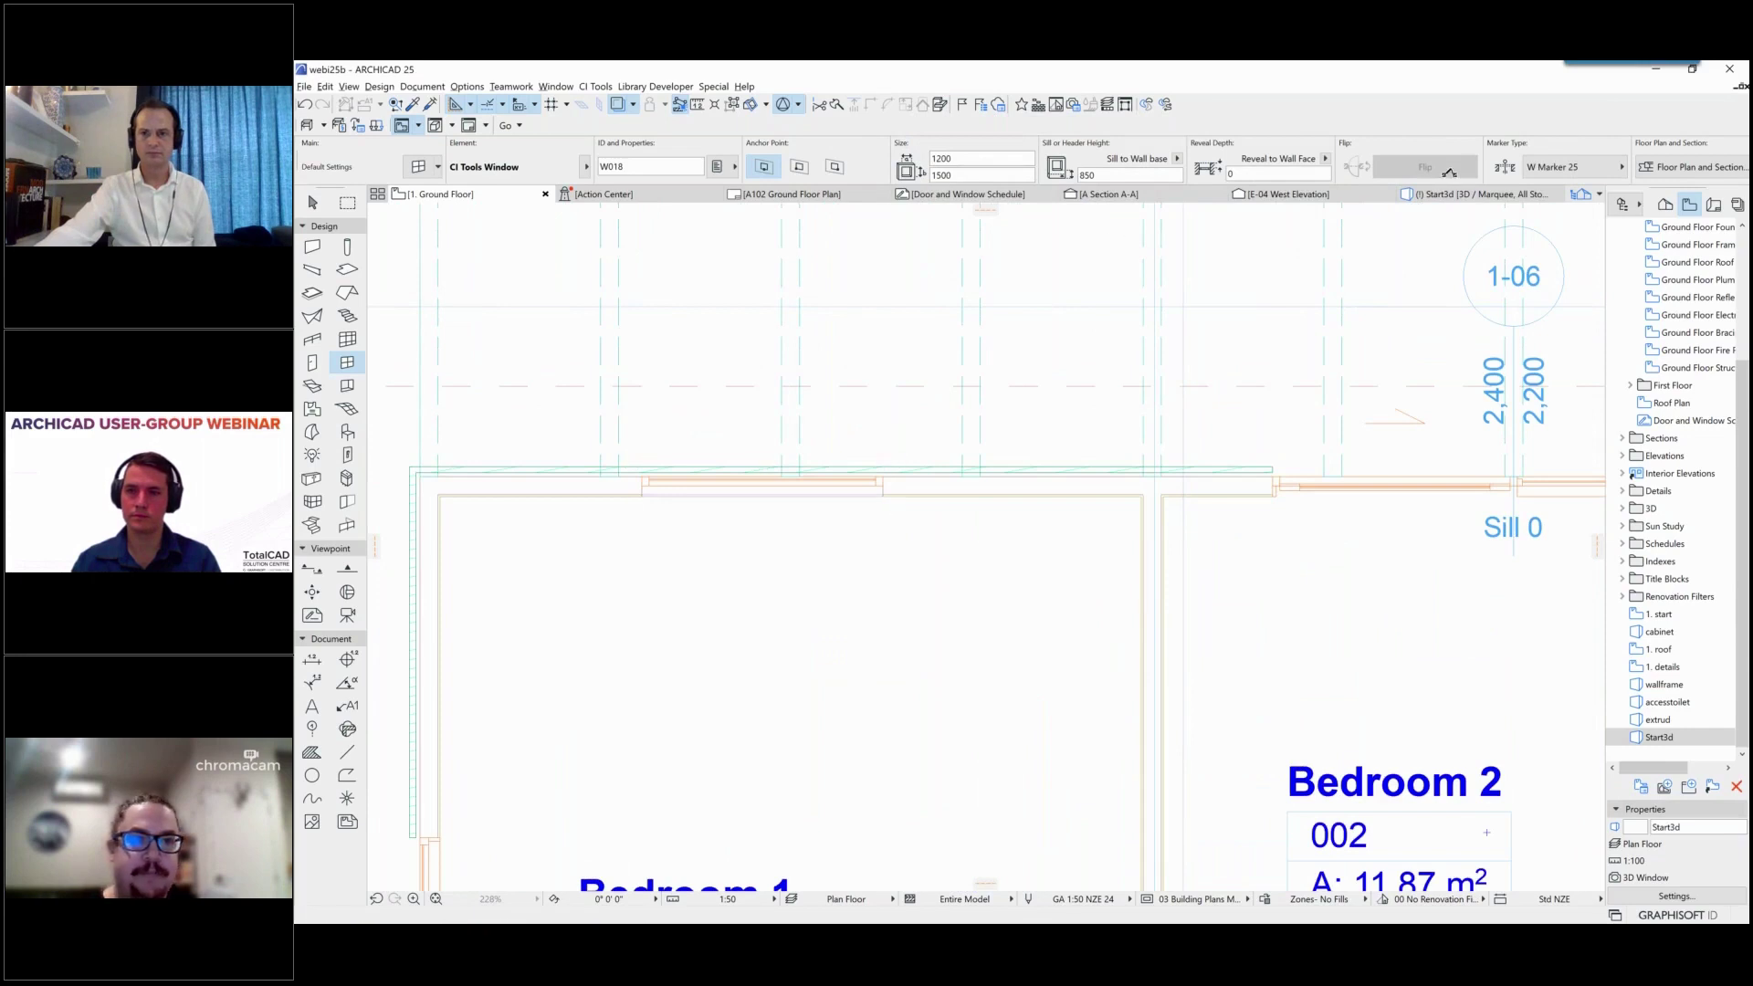
{"action": "left_click", "coordinate": [762, 466]}
Step: In the 3D view, set the newly placed window's size to 2200 wide by 2400 high
{"action": "left_click", "coordinate": [1455, 200]}
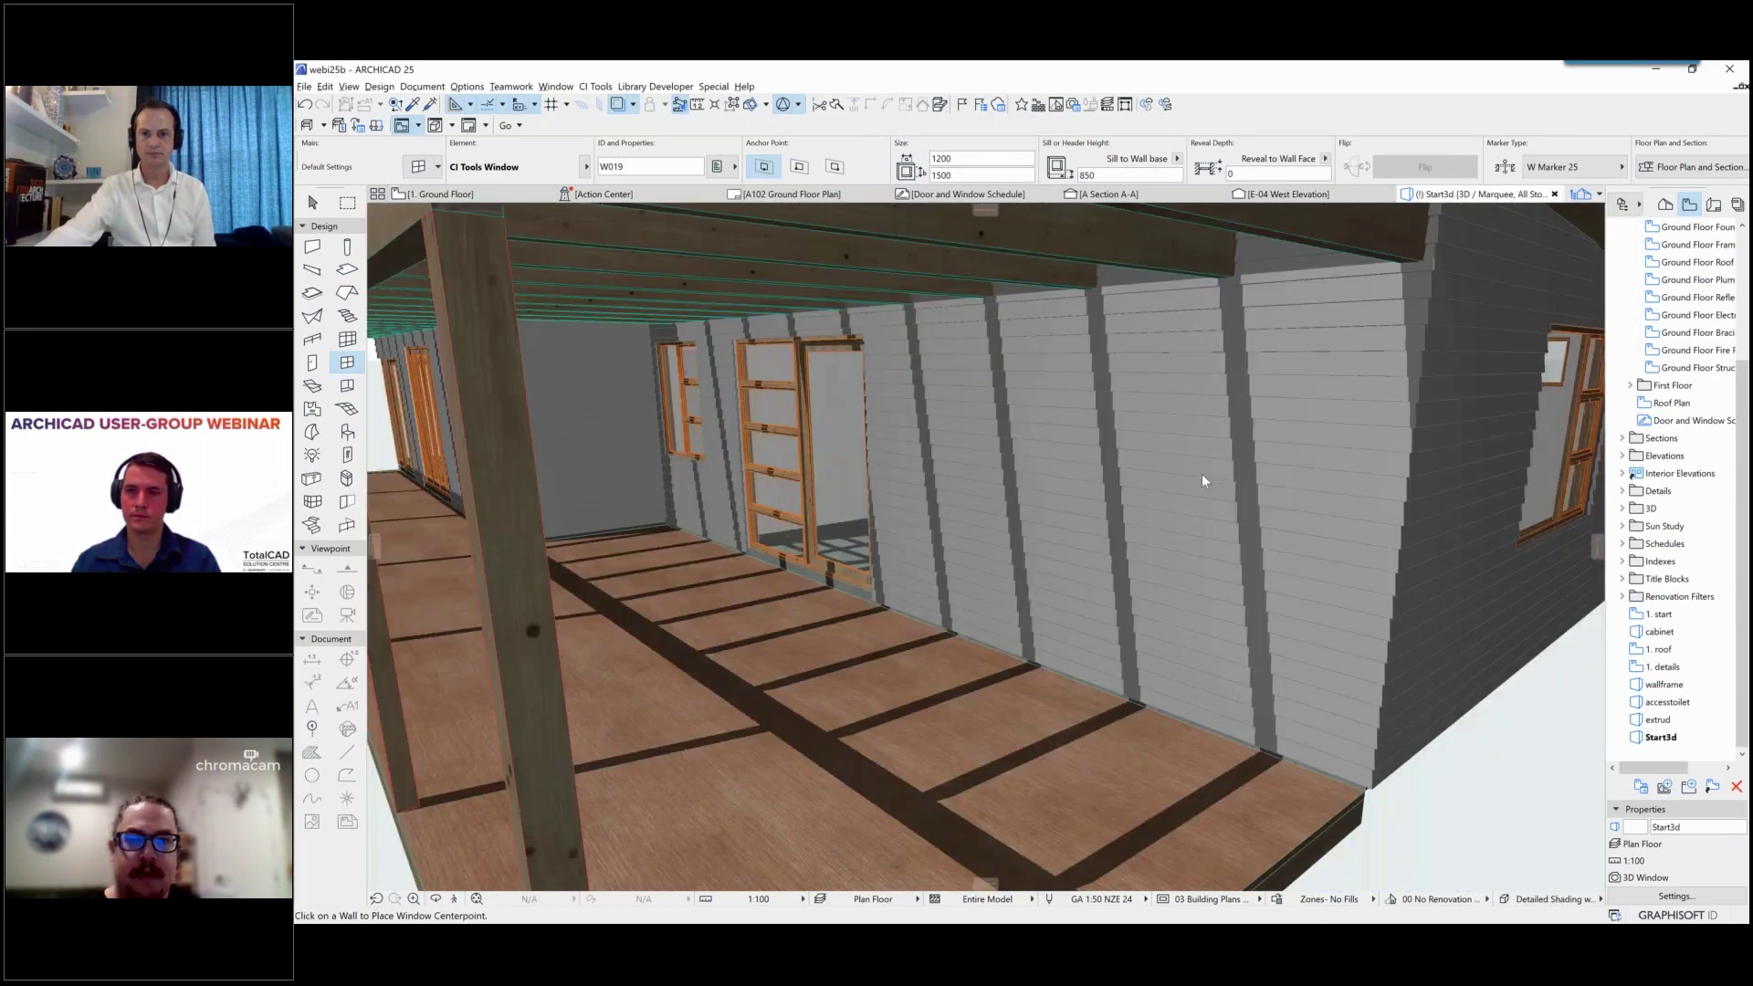
{"action": "left_click", "coordinate": [1136, 508]}
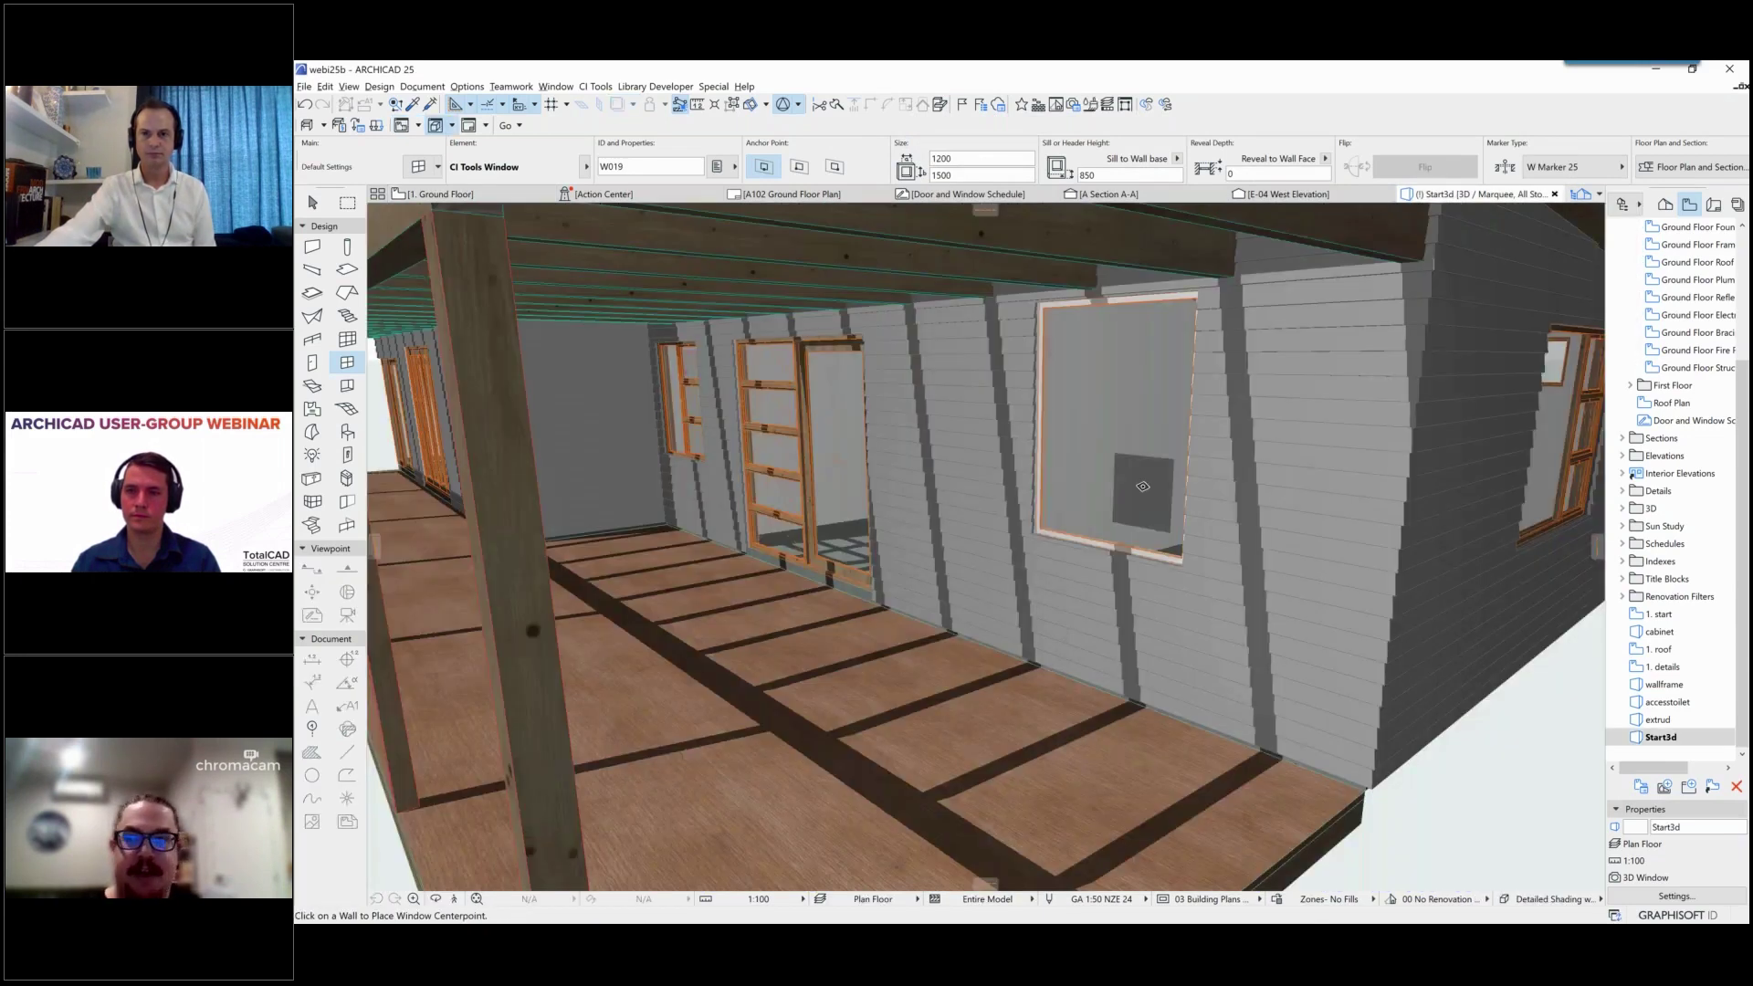
{"action": "left_click", "coordinate": [314, 202]}
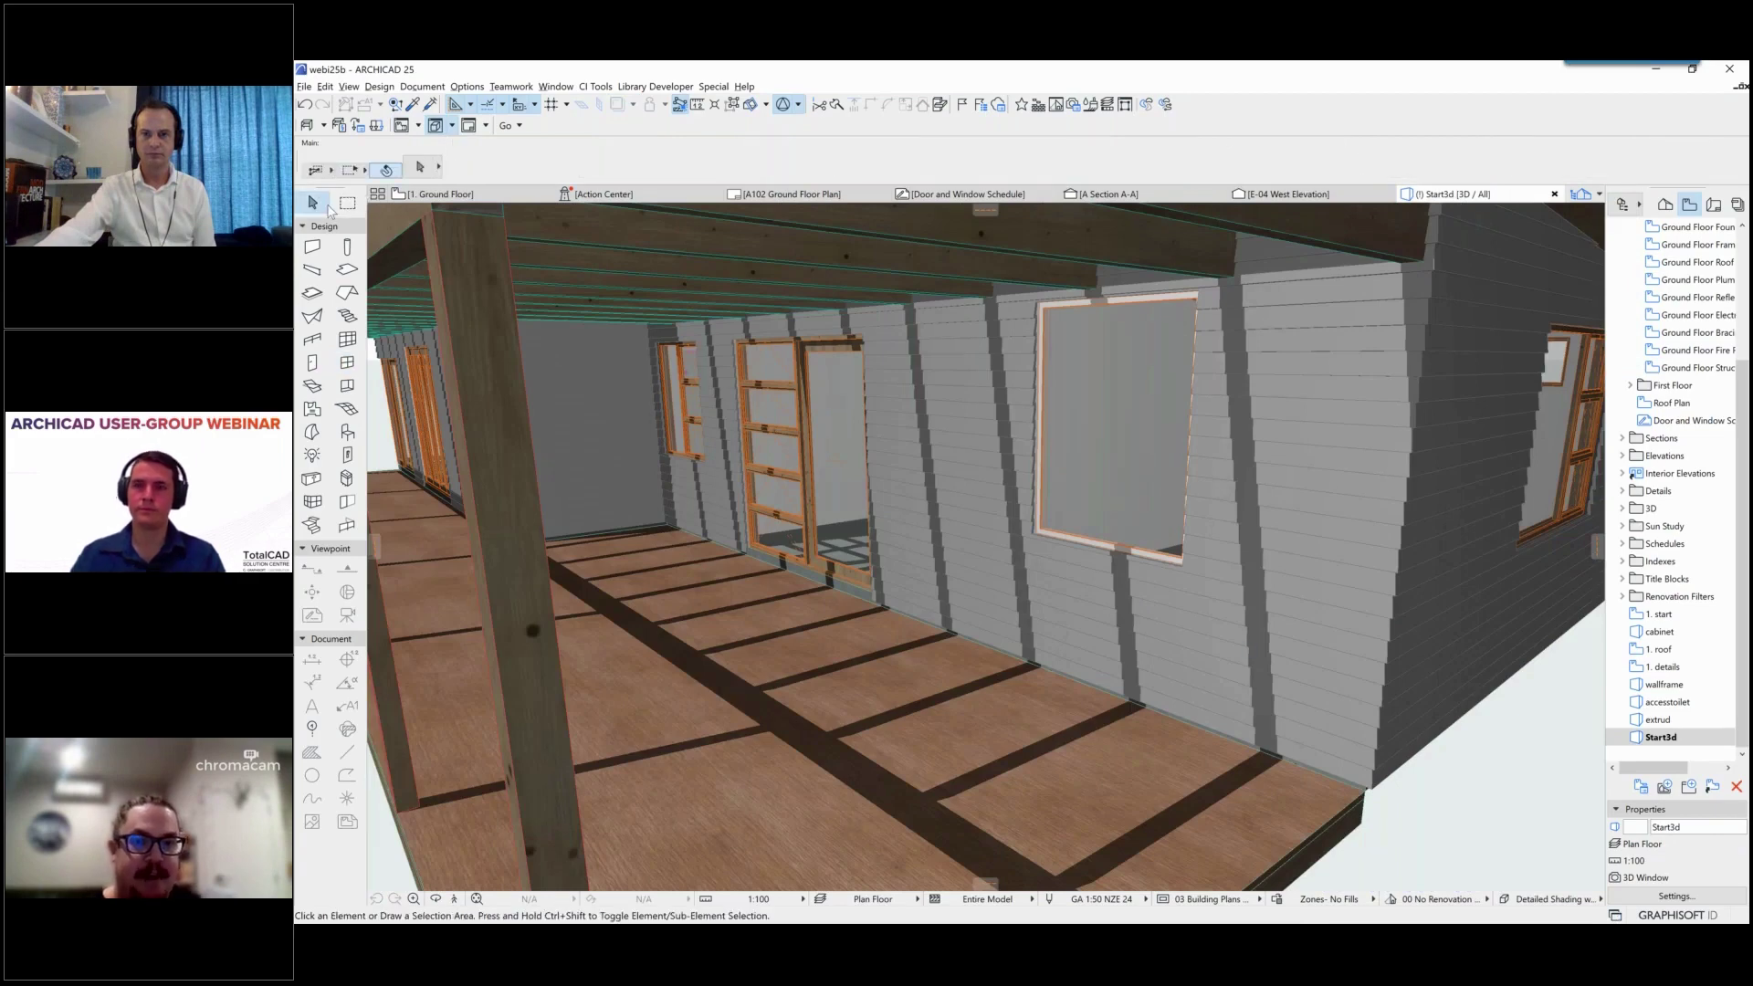
{"action": "left_click", "coordinate": [1244, 645]}
{"action": "left_click", "coordinate": [1096, 413]}
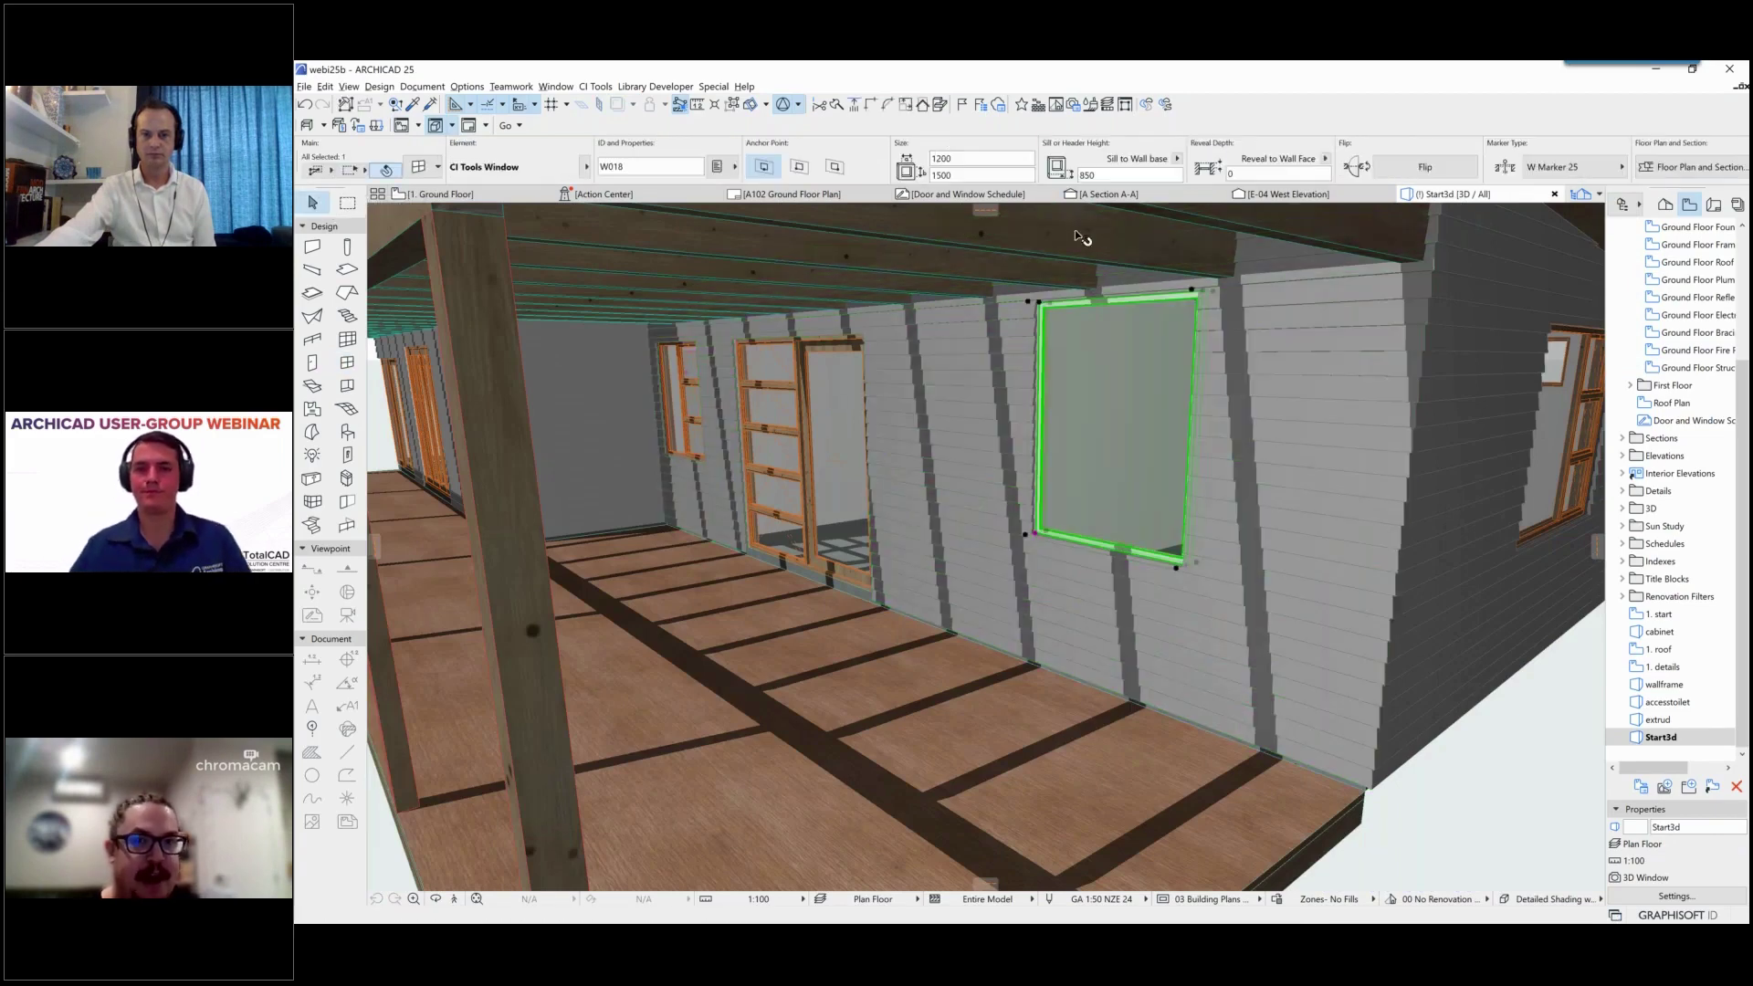
{"action": "double_click", "coordinate": [940, 158]}
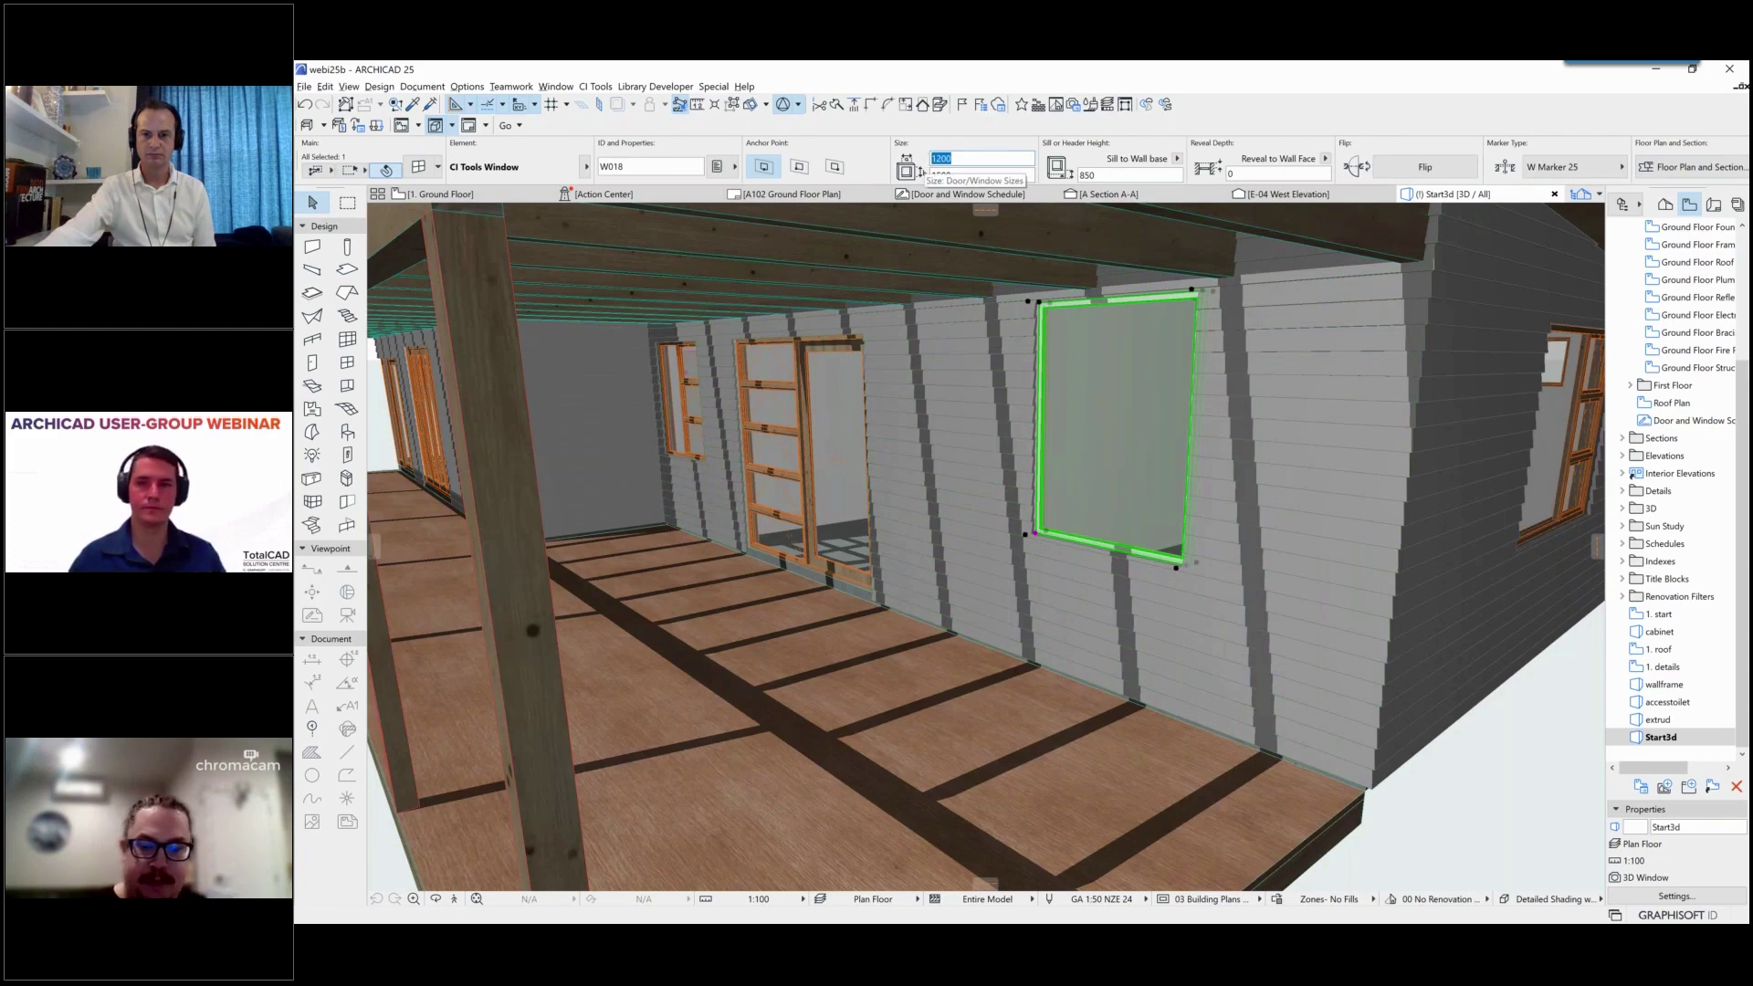
{"action": "type", "text": "2200"}
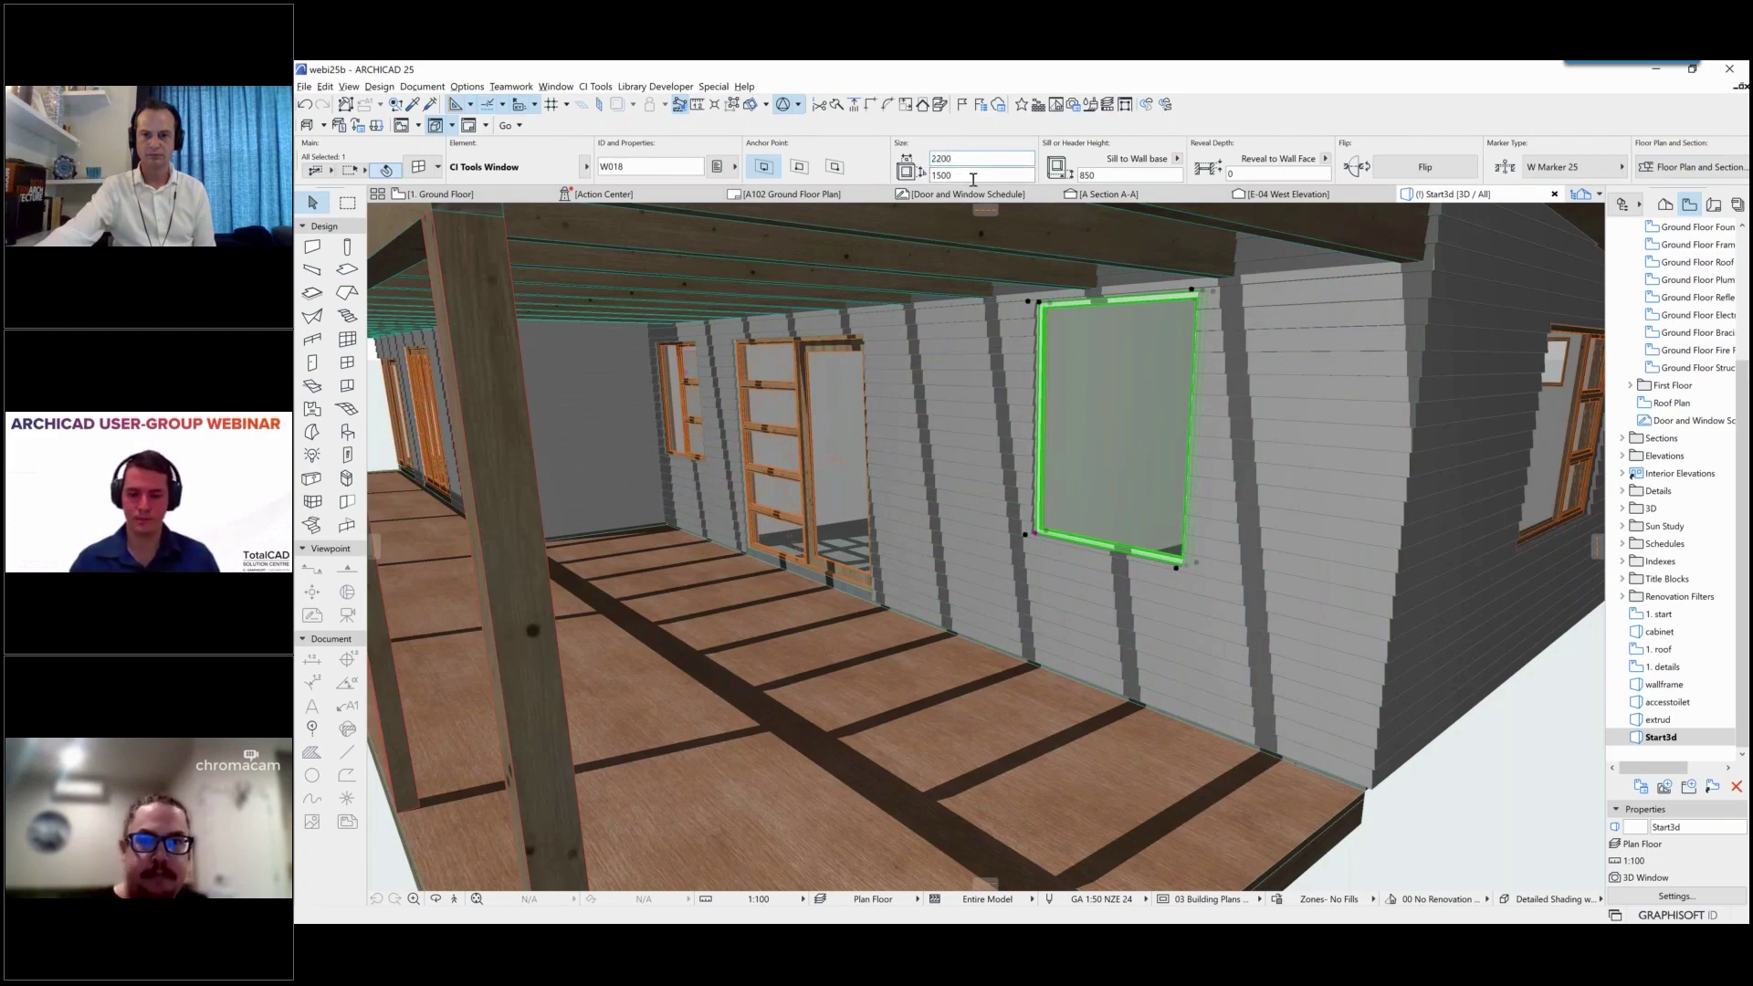
{"action": "double_click", "coordinate": [973, 176]}
{"action": "type", "text": "2"}
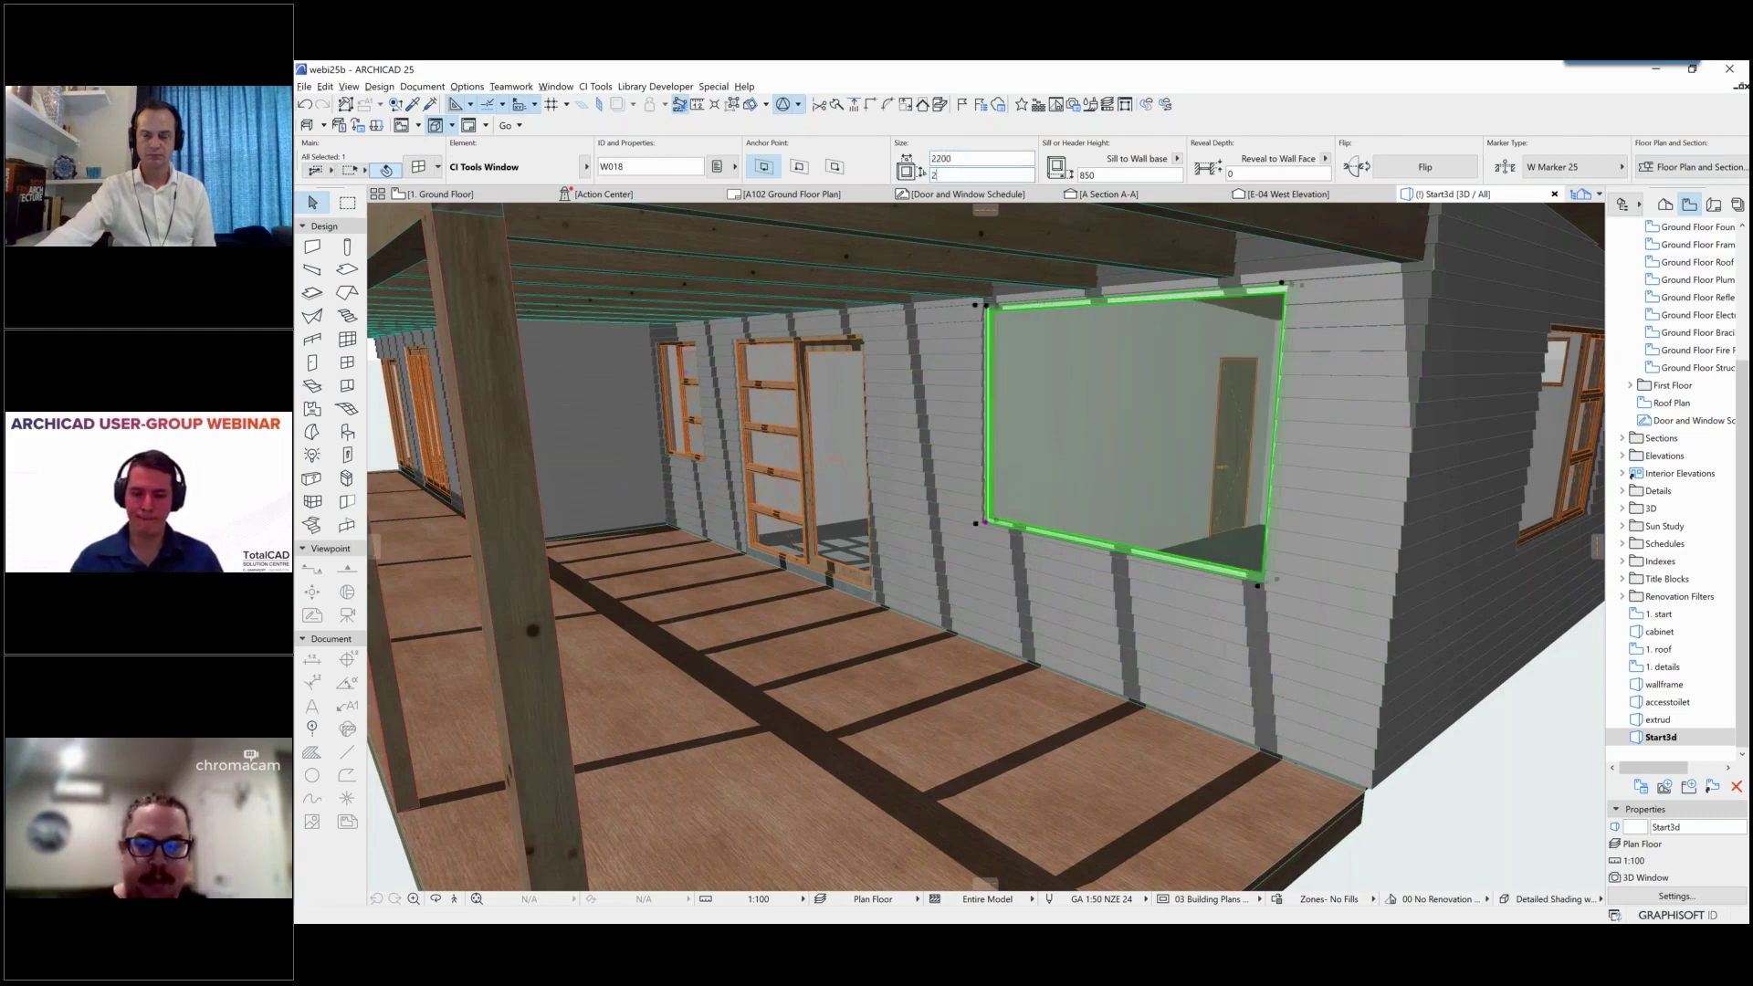
{"action": "type", "text": "400"}
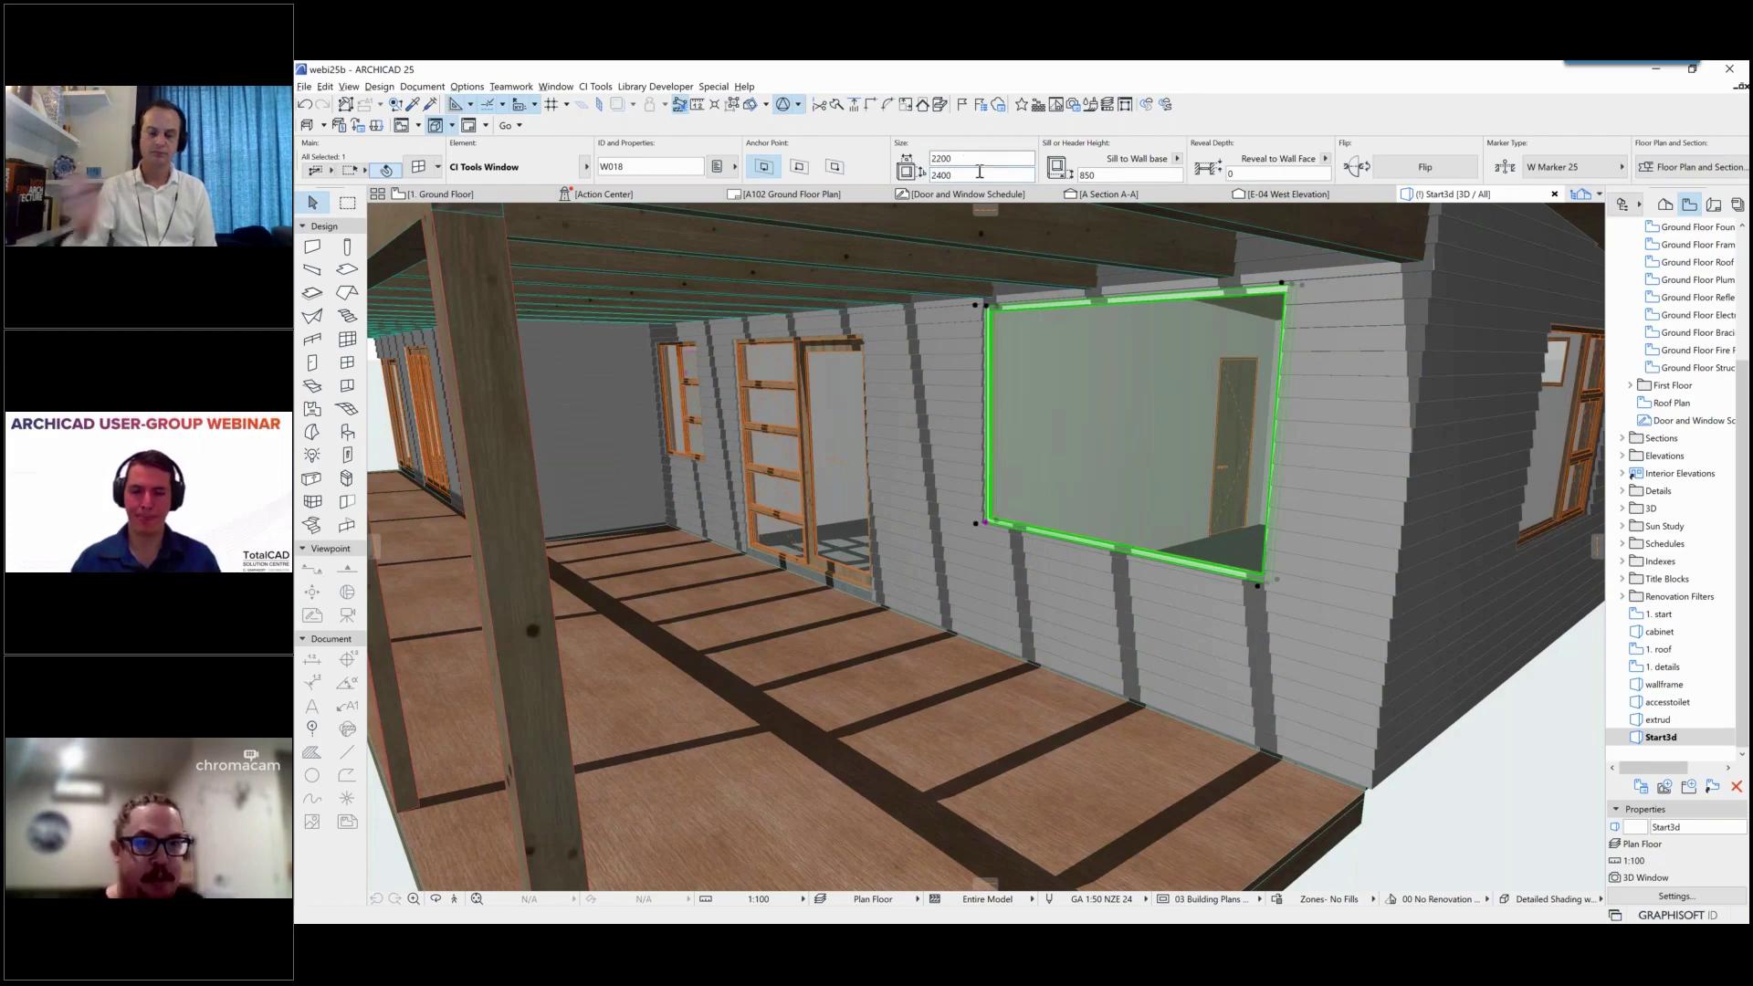
{"action": "key", "text": "Return"}
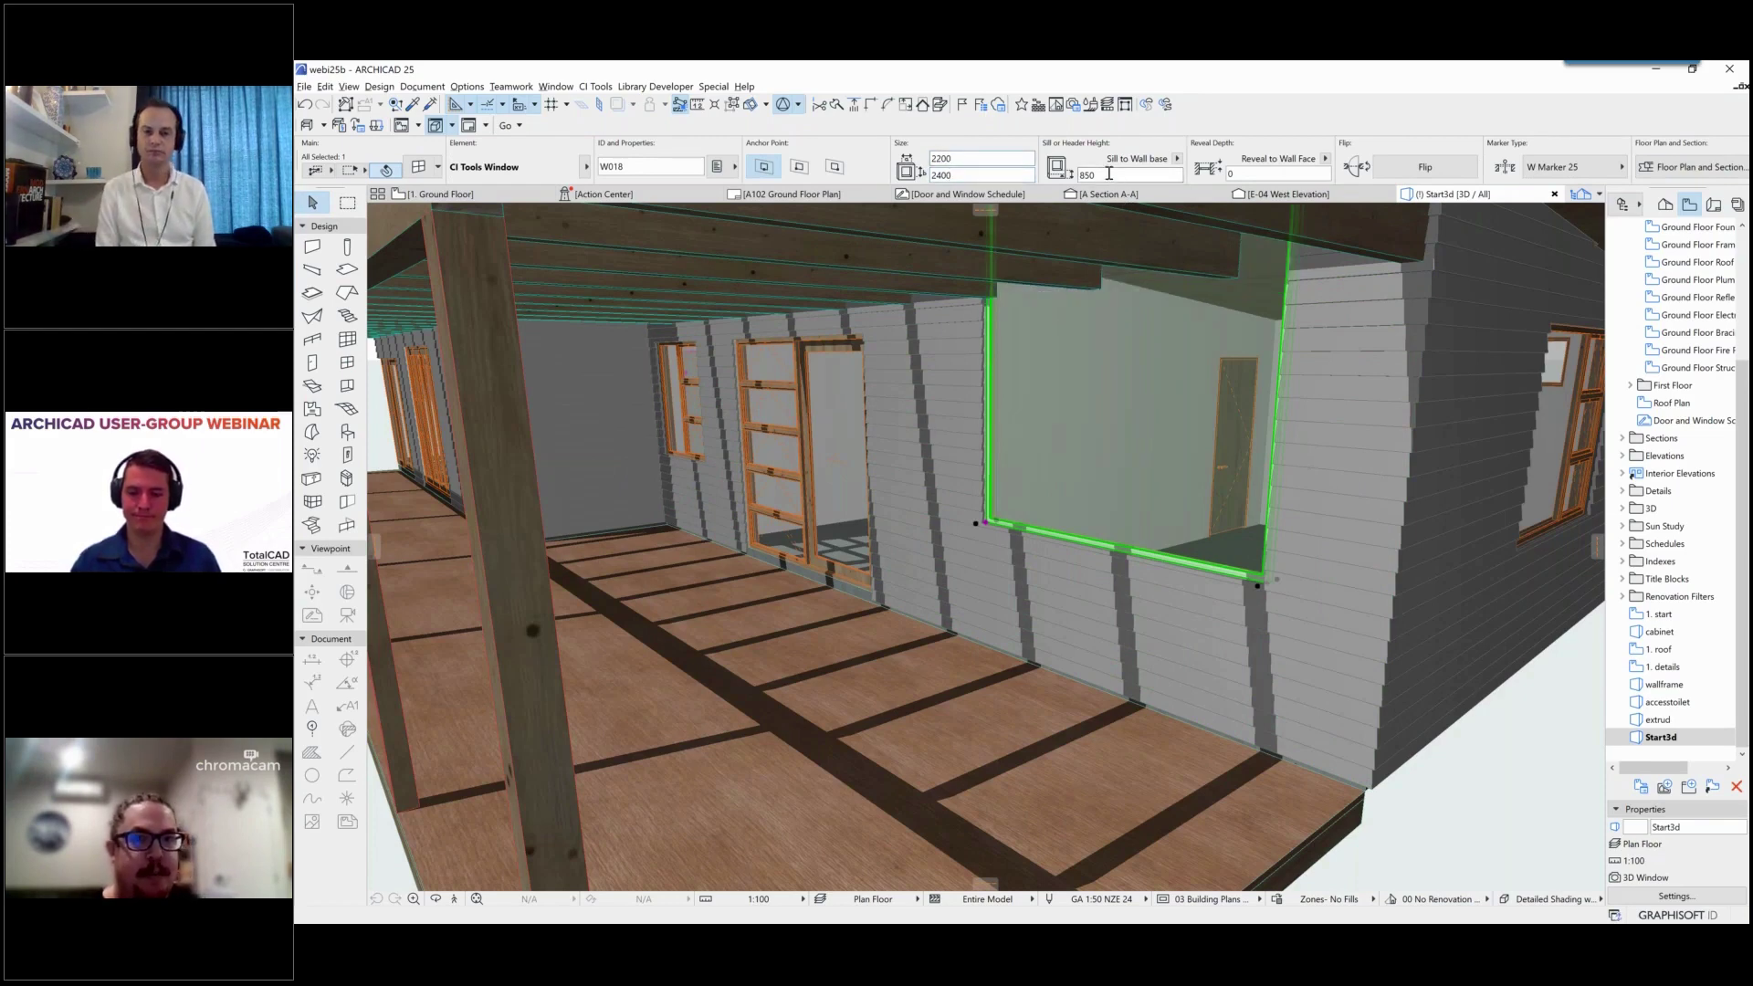
Step: Set the new window's sill height to the wall base to 0 and deselect it
{"action": "double_click", "coordinate": [1086, 174]}
{"action": "type", "text": "0"}
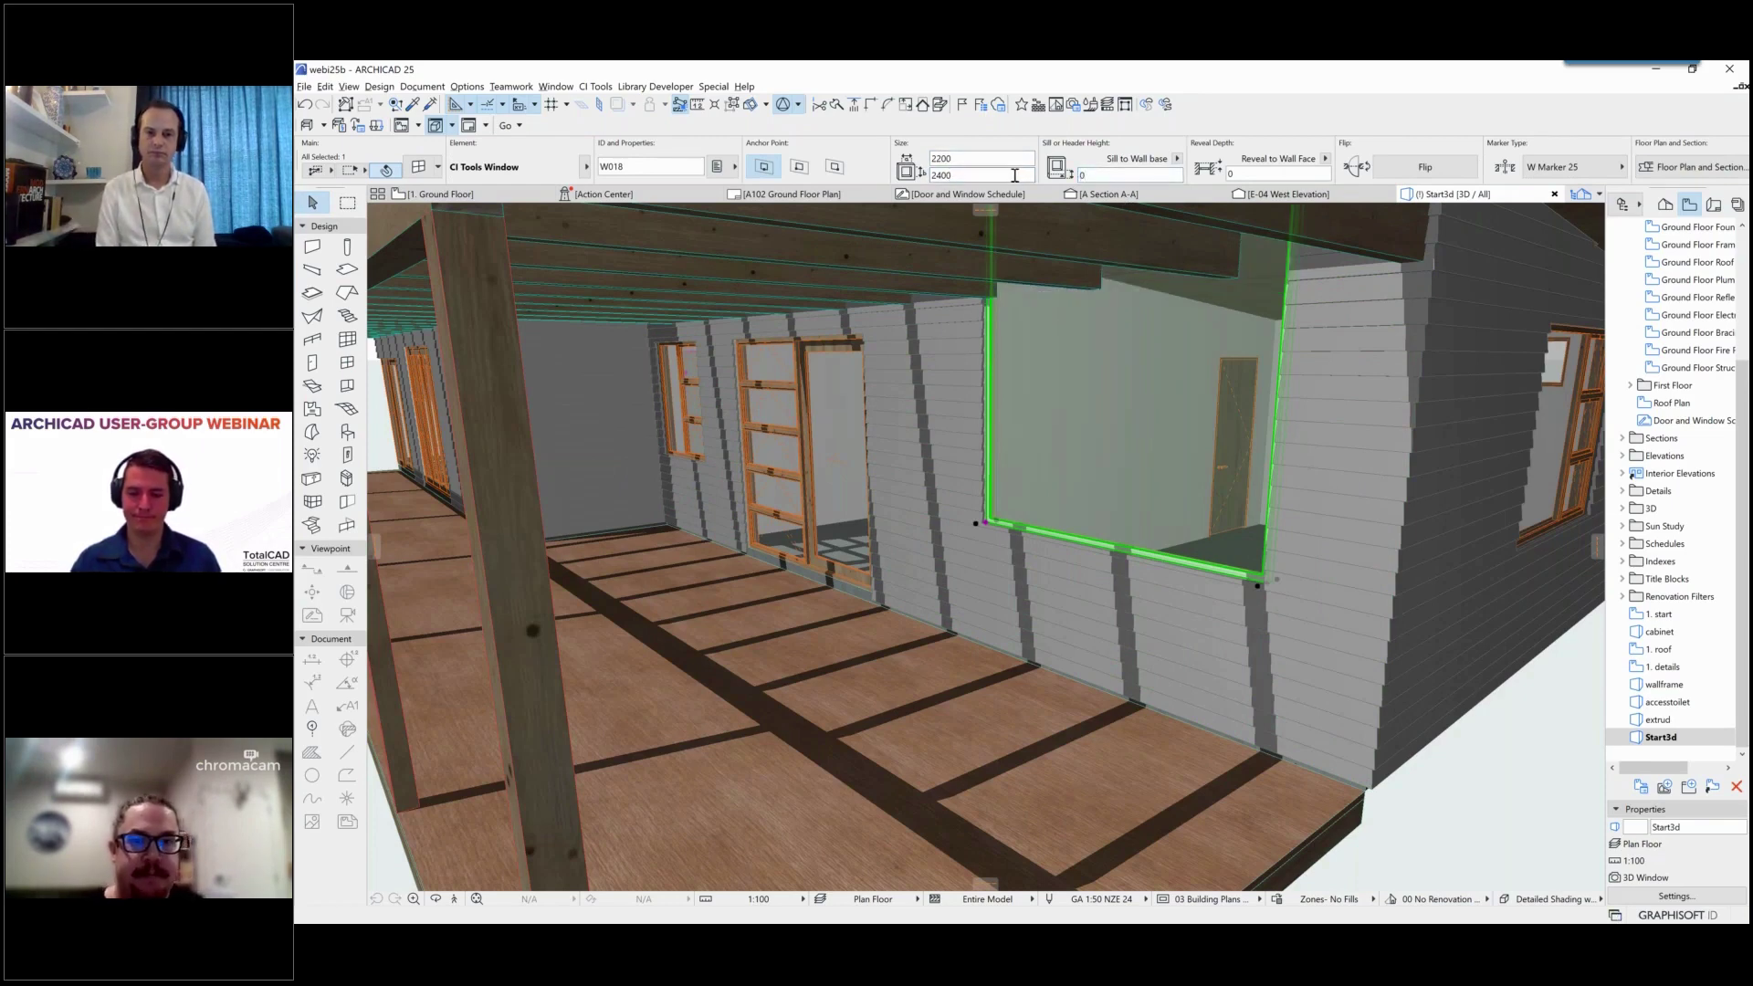
{"action": "key", "text": "Return"}
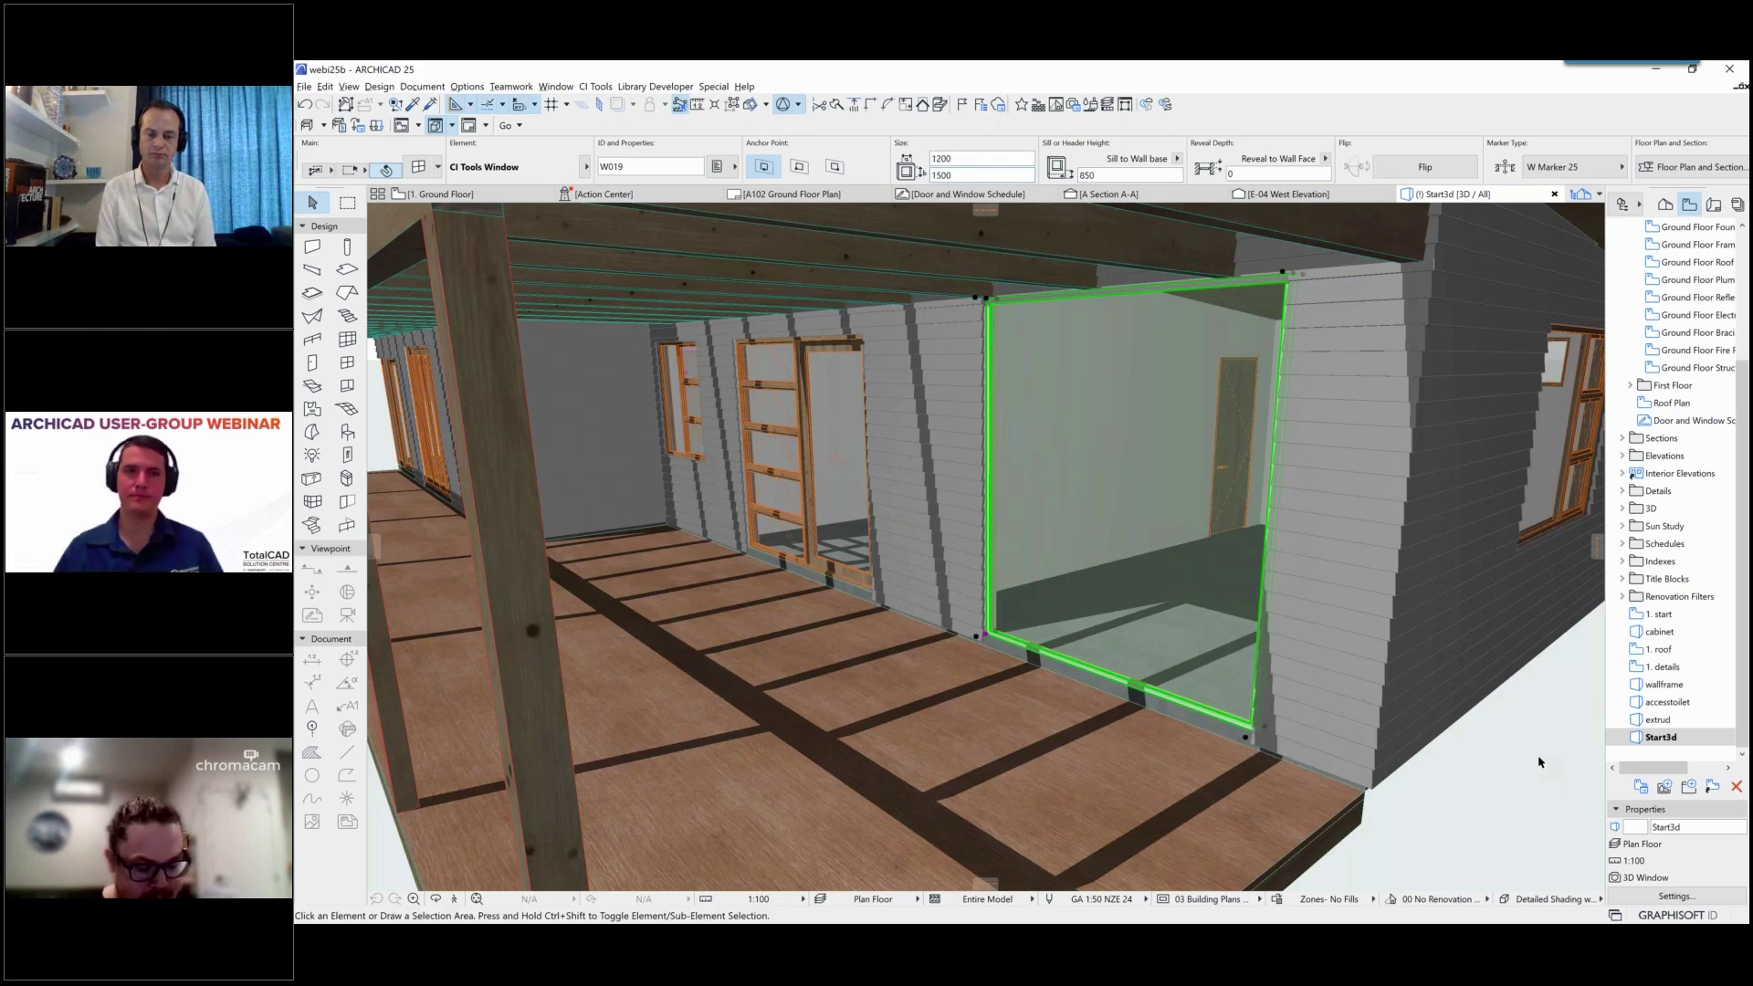
{"action": "key", "text": "Escape"}
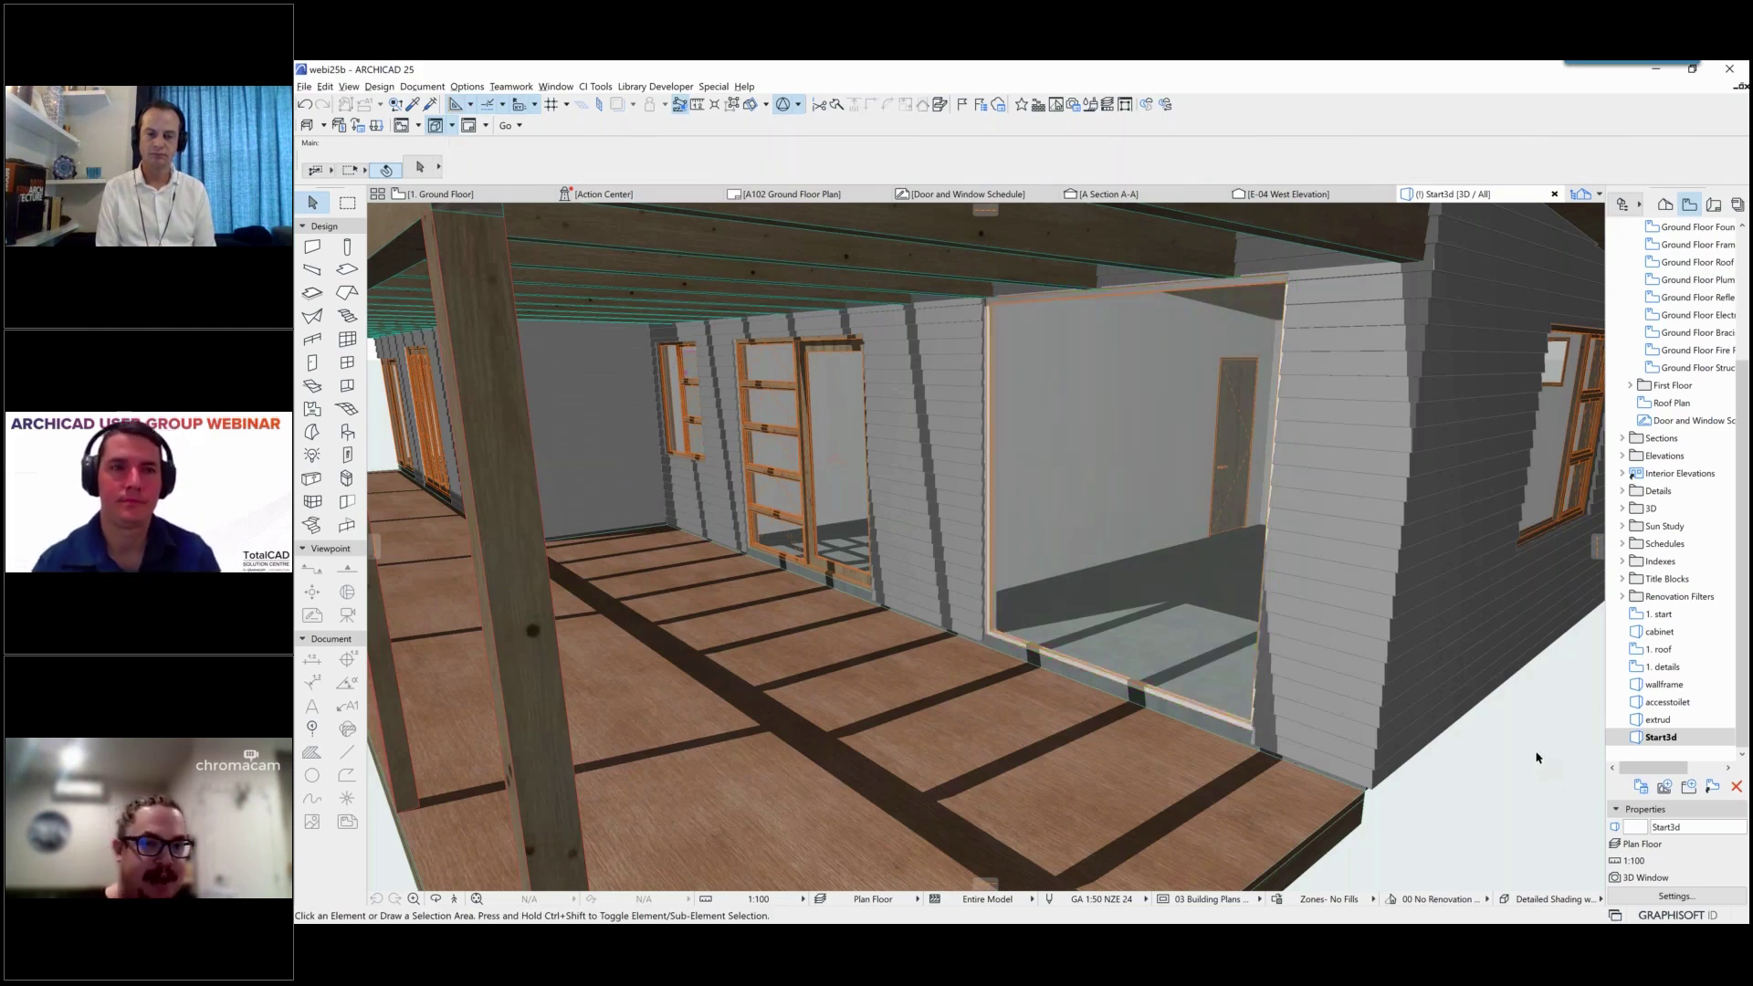
Step: In the settings of the new CI Tools Window, add a second glazing panel beside the existing one in the glazing panel layout
{"action": "mouse_move", "coordinate": [1498, 678]}
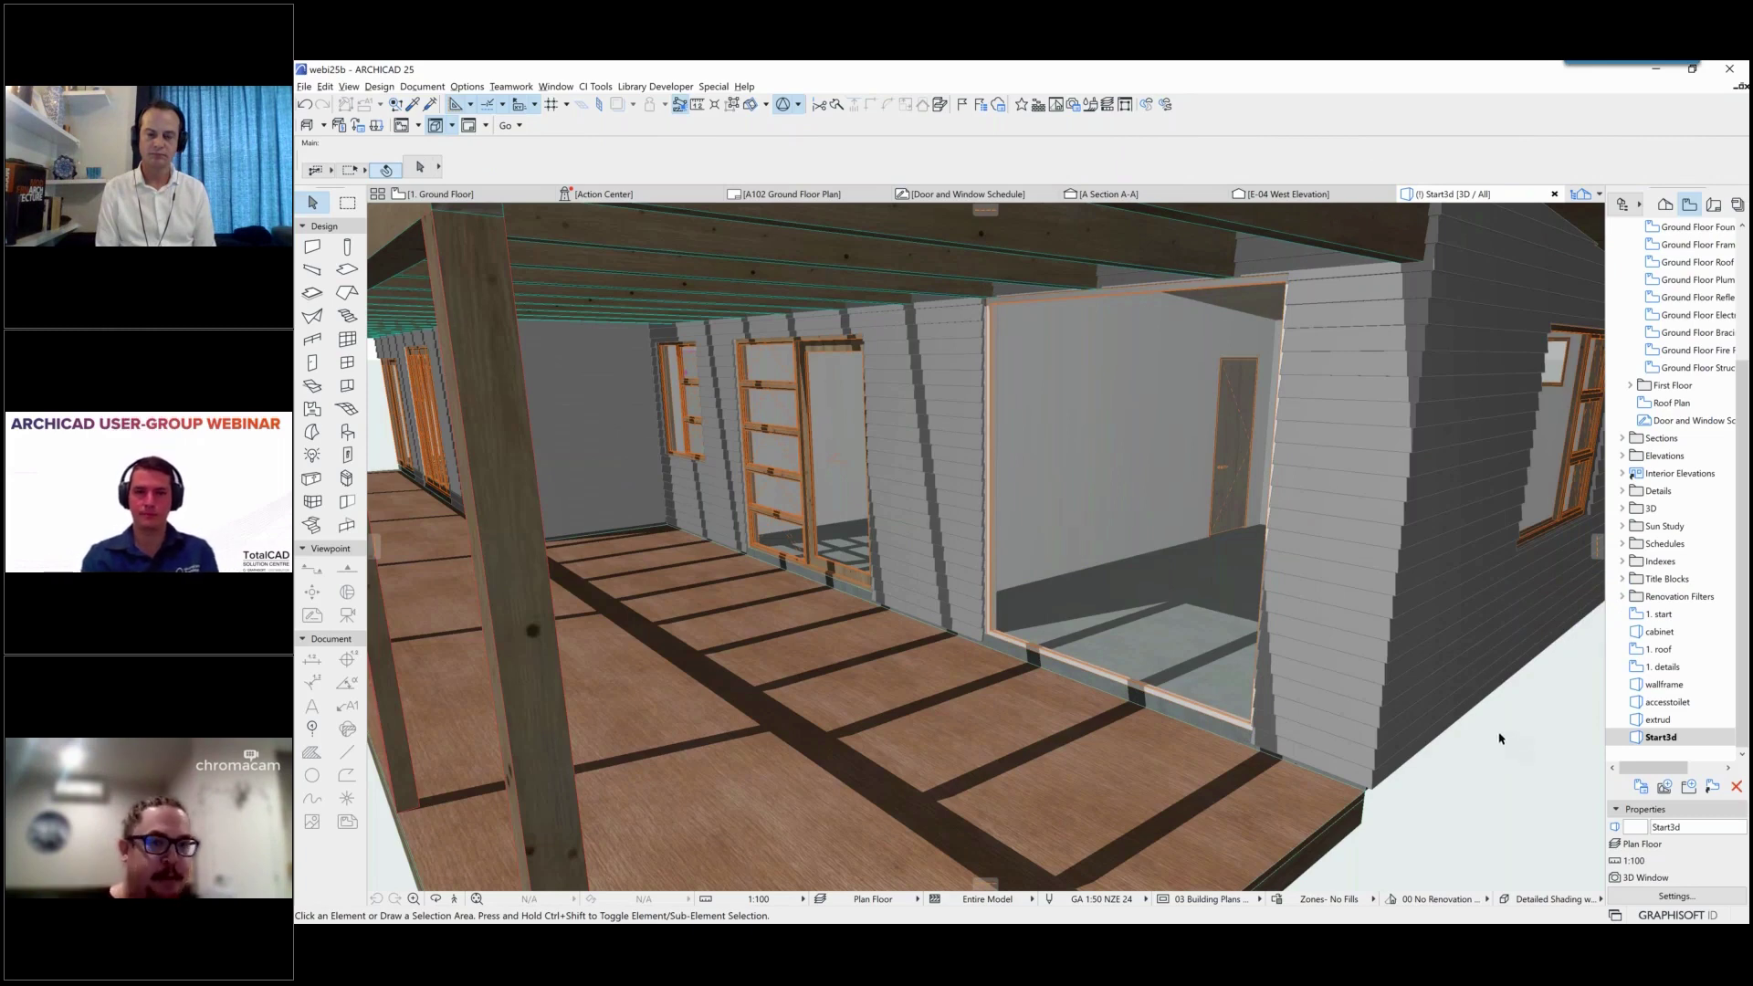
{"action": "left_click", "coordinate": [1152, 422]}
{"action": "left_click", "coordinate": [1150, 415]}
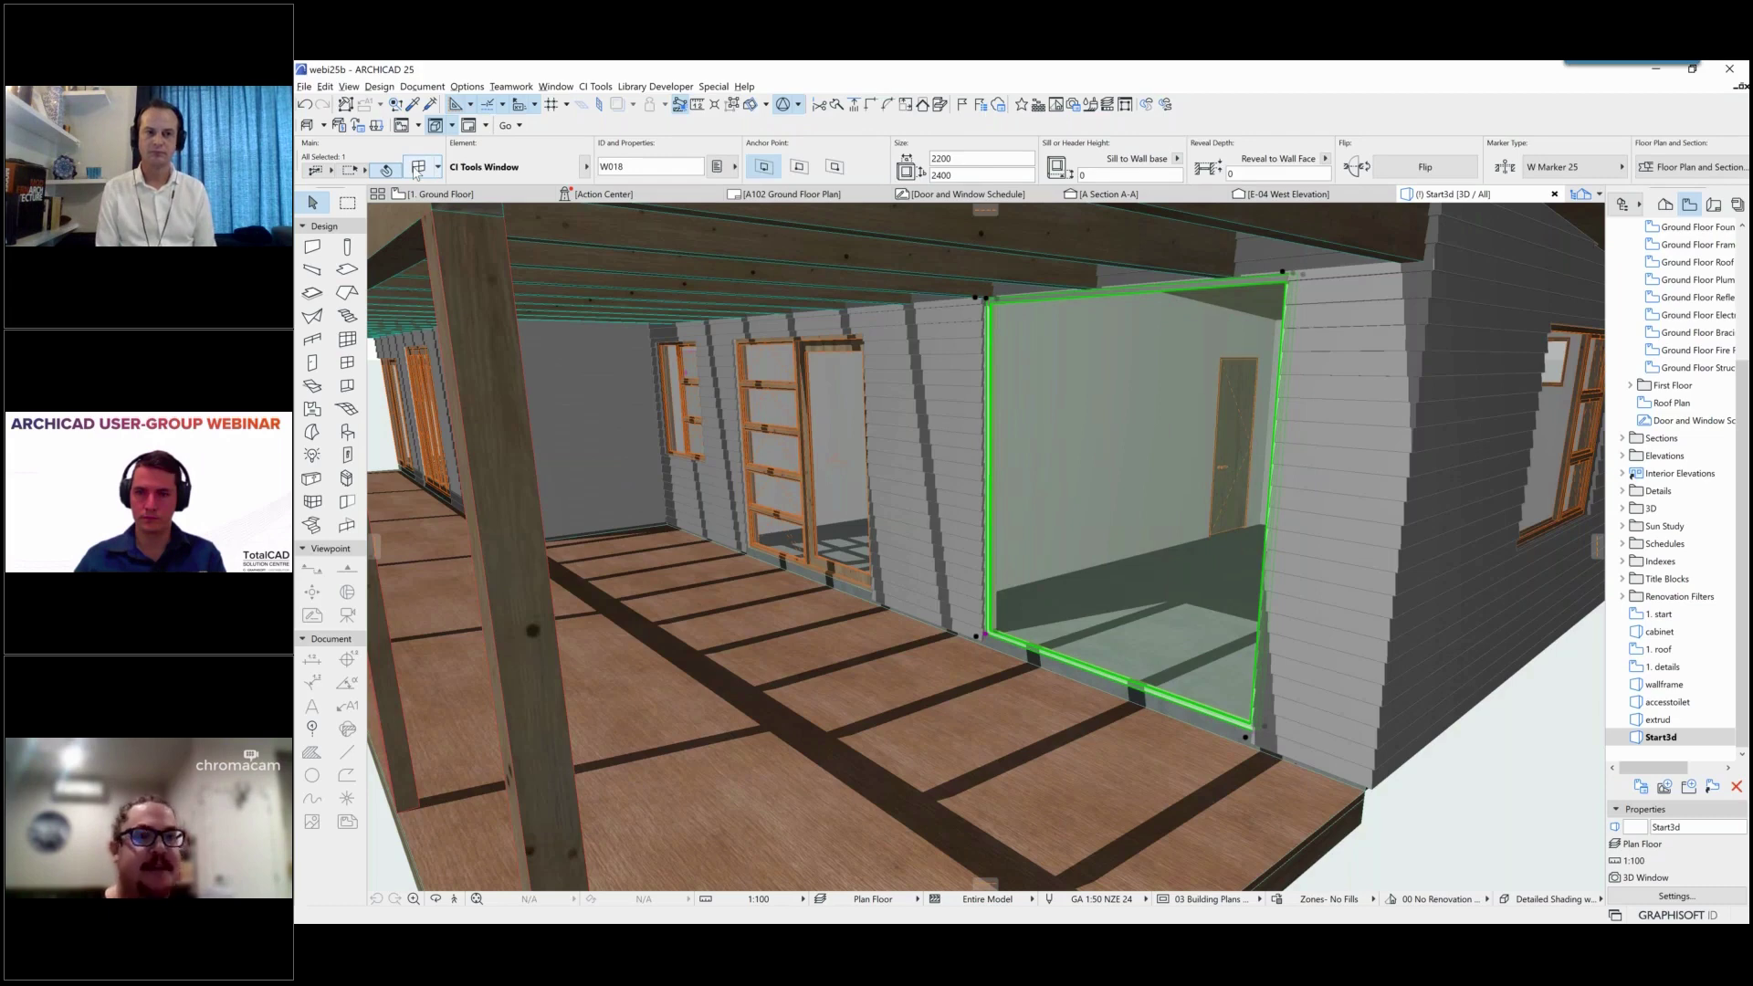
{"action": "left_click", "coordinate": [386, 169]}
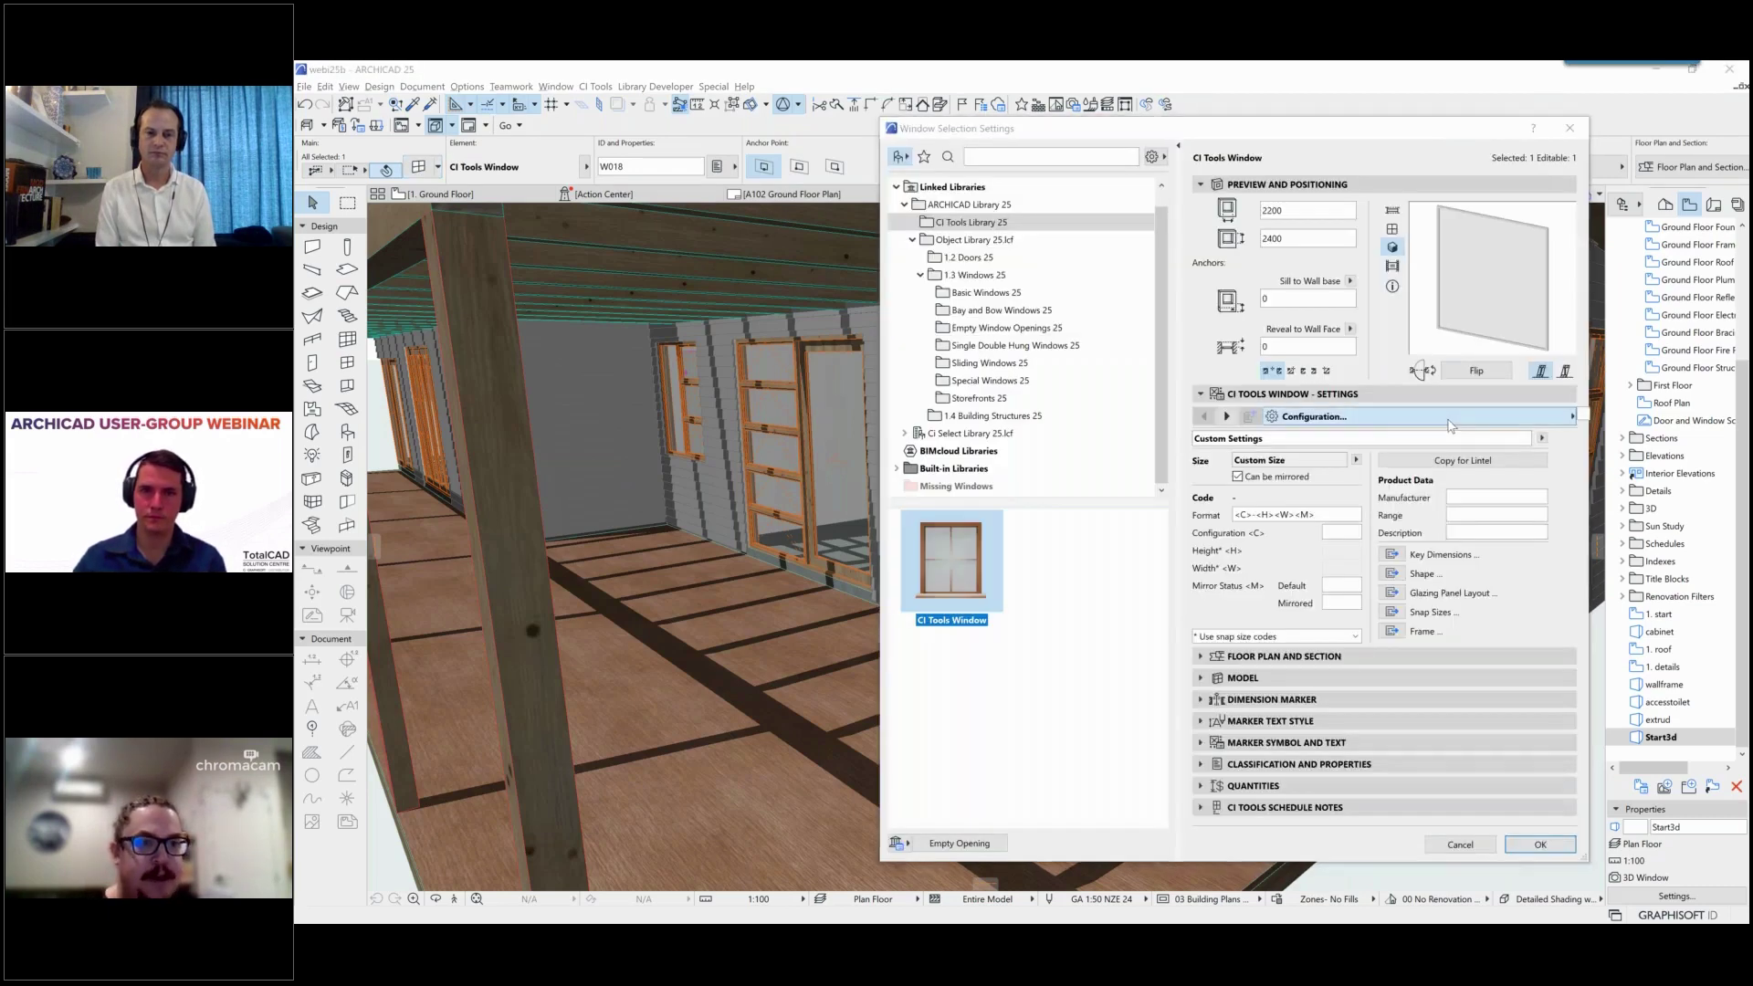
{"action": "left_click", "coordinate": [1452, 421]}
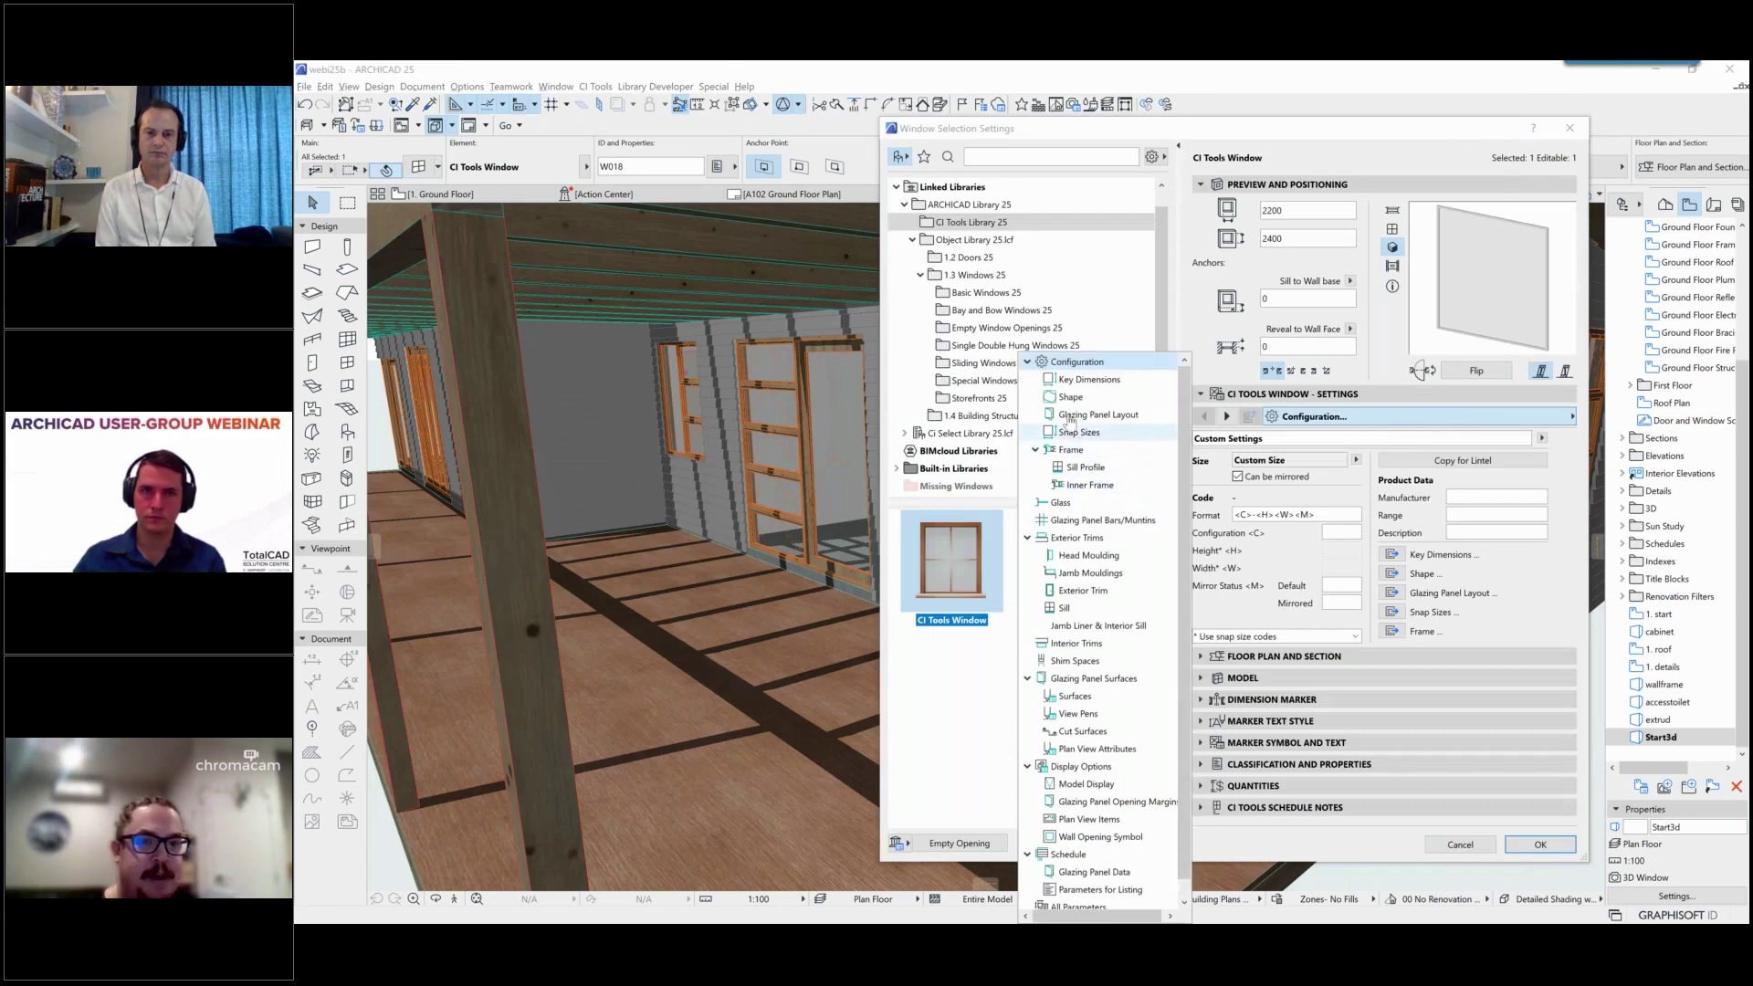
{"action": "left_click", "coordinate": [1064, 418]}
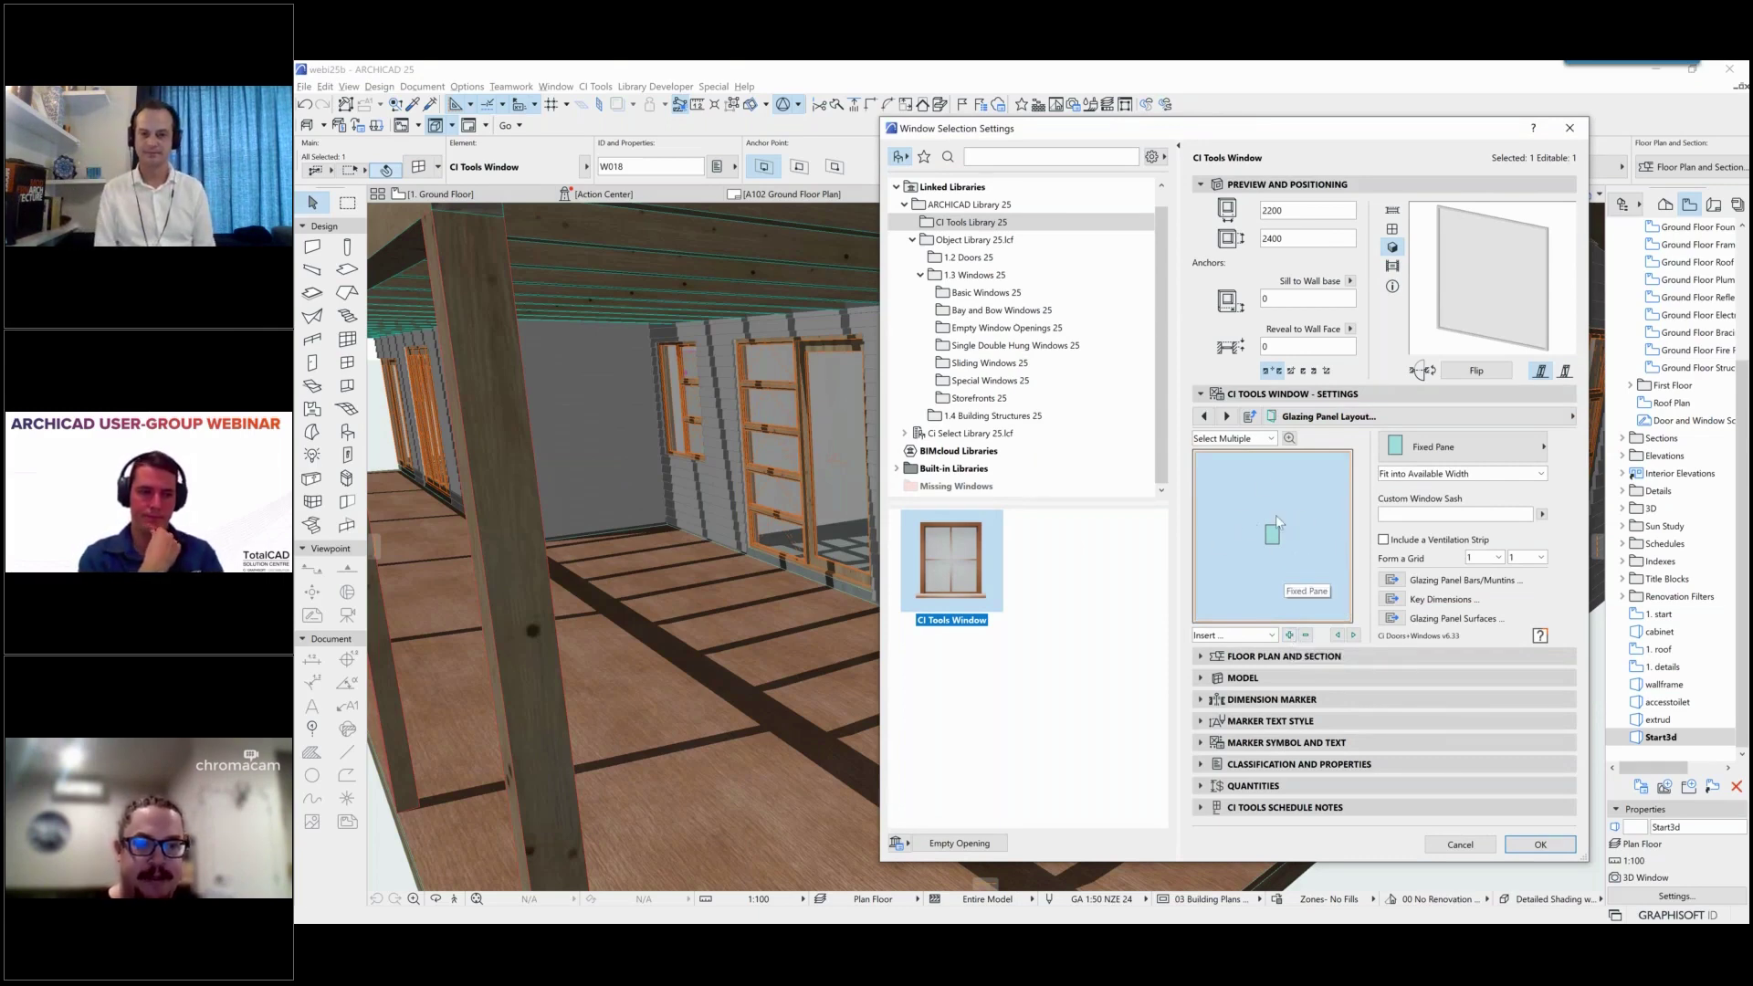
{"action": "left_click", "coordinate": [1289, 635]}
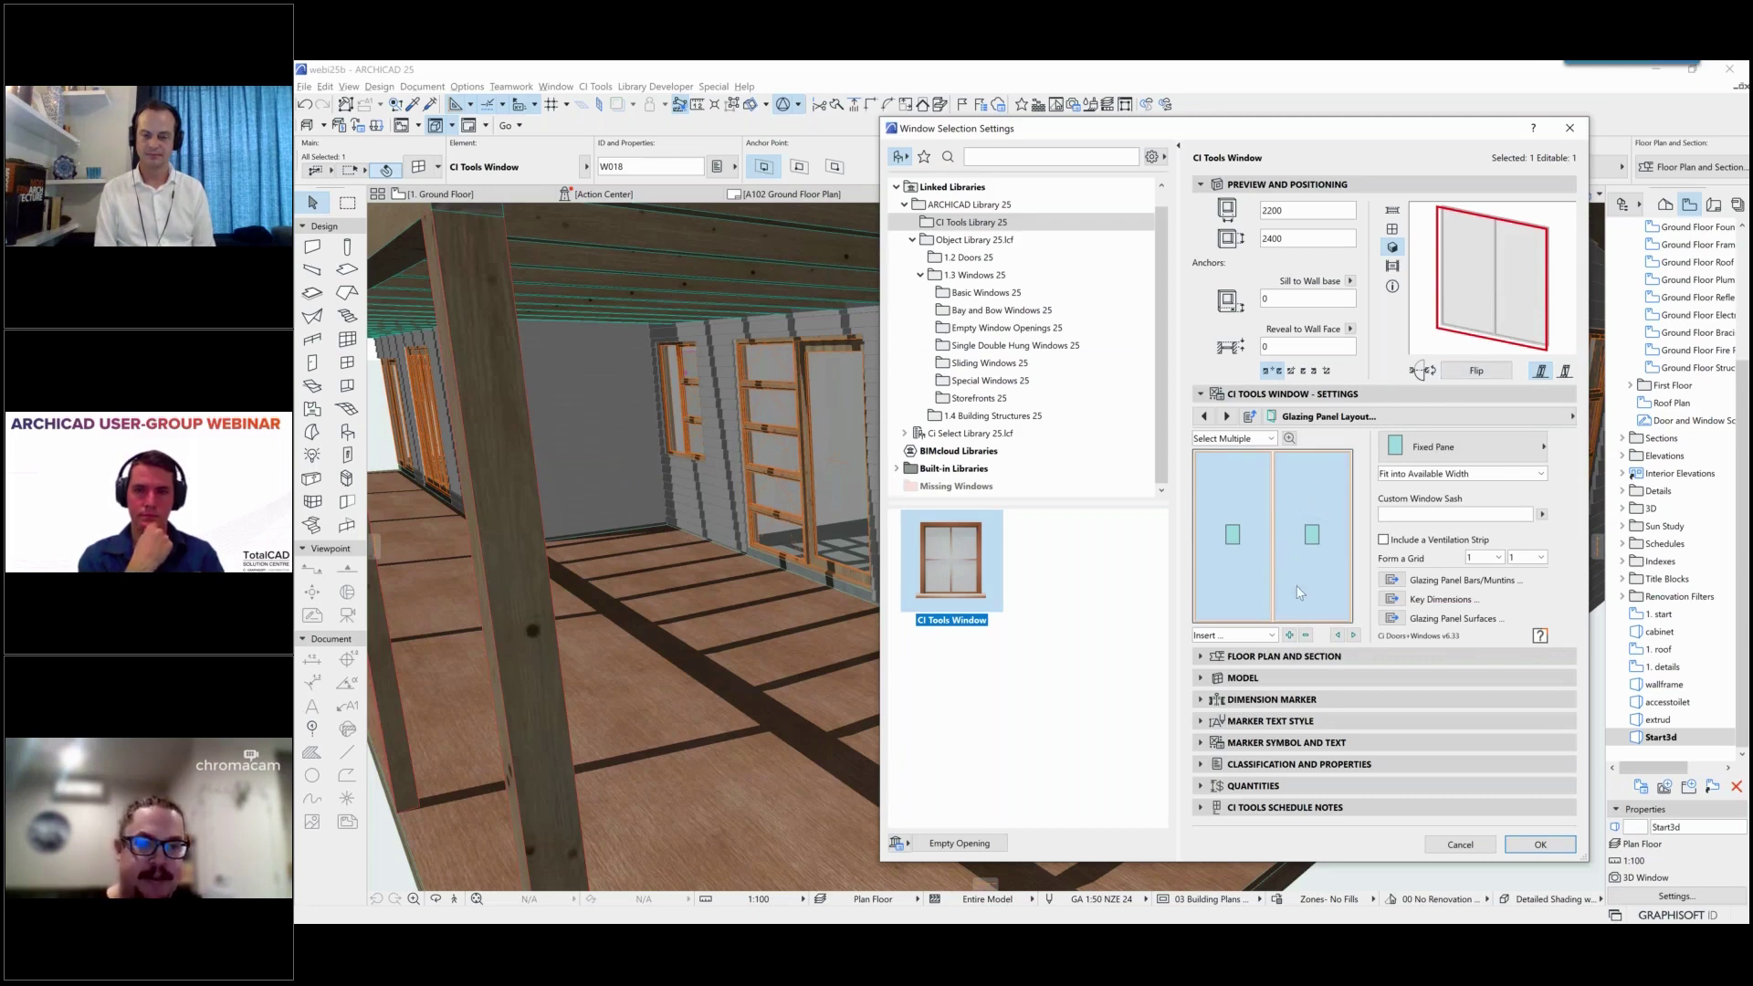
Step: Change the right glazing panel to Awning and form it into a 5 by 1 grid
{"action": "left_click", "coordinate": [1252, 548]}
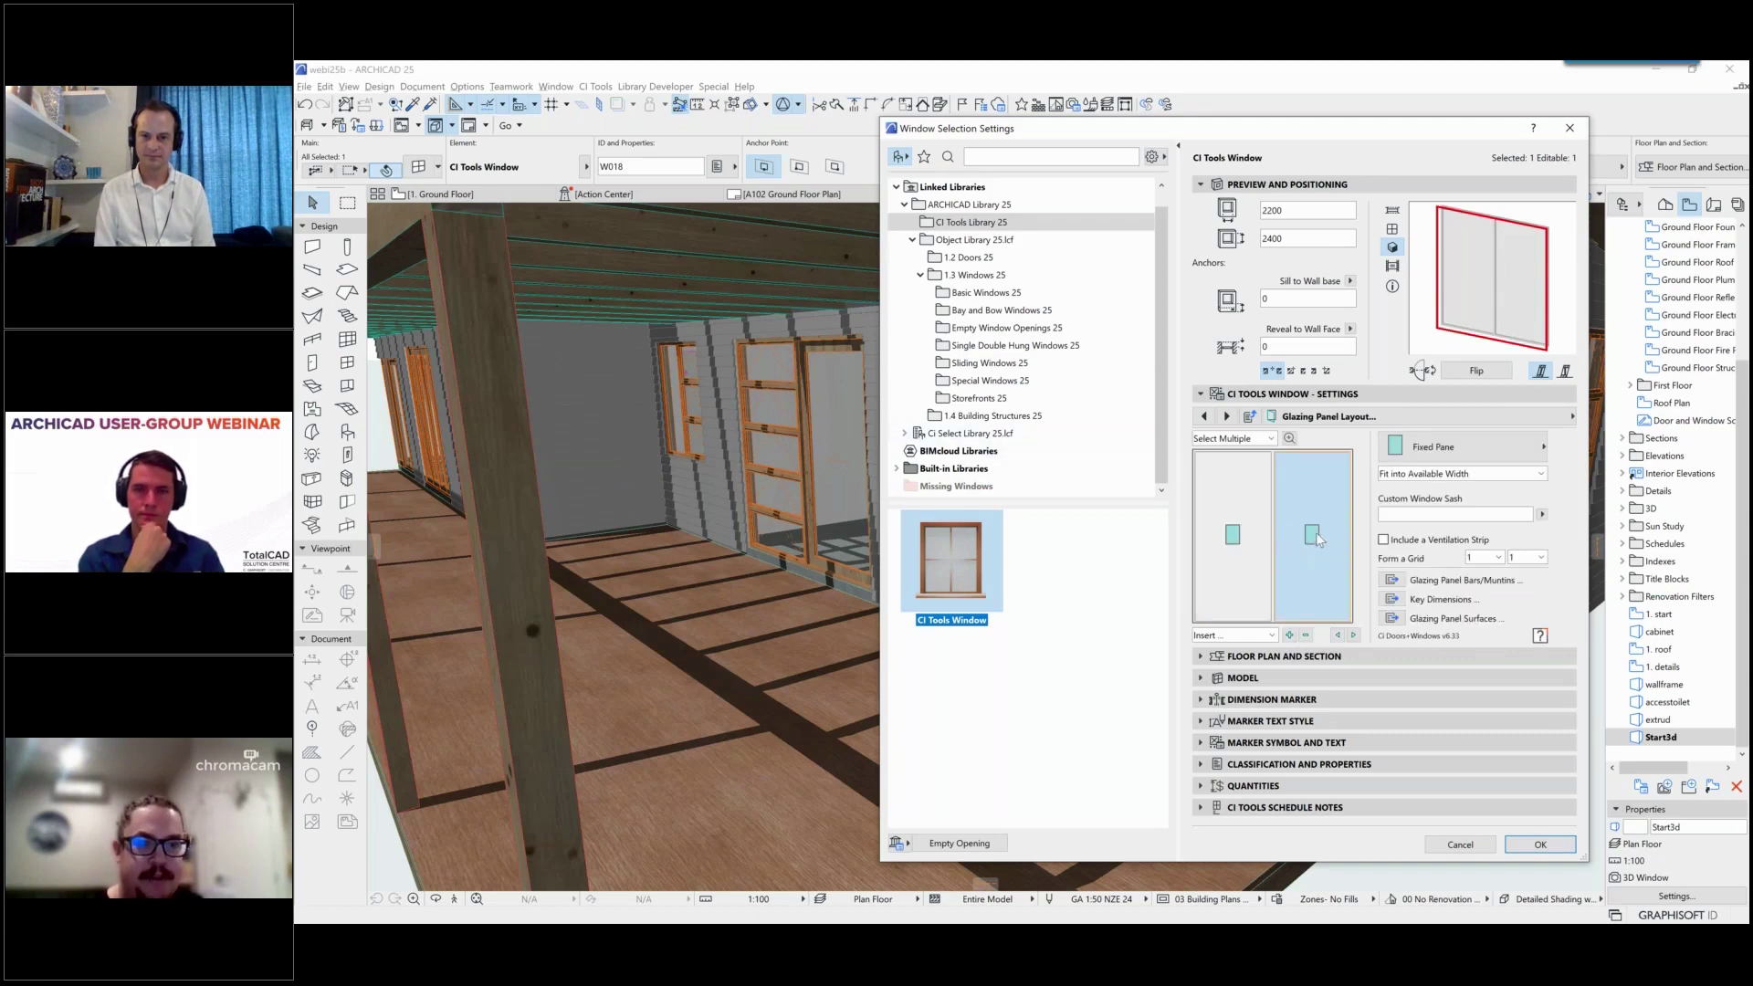
{"action": "left_click", "coordinate": [1464, 464]}
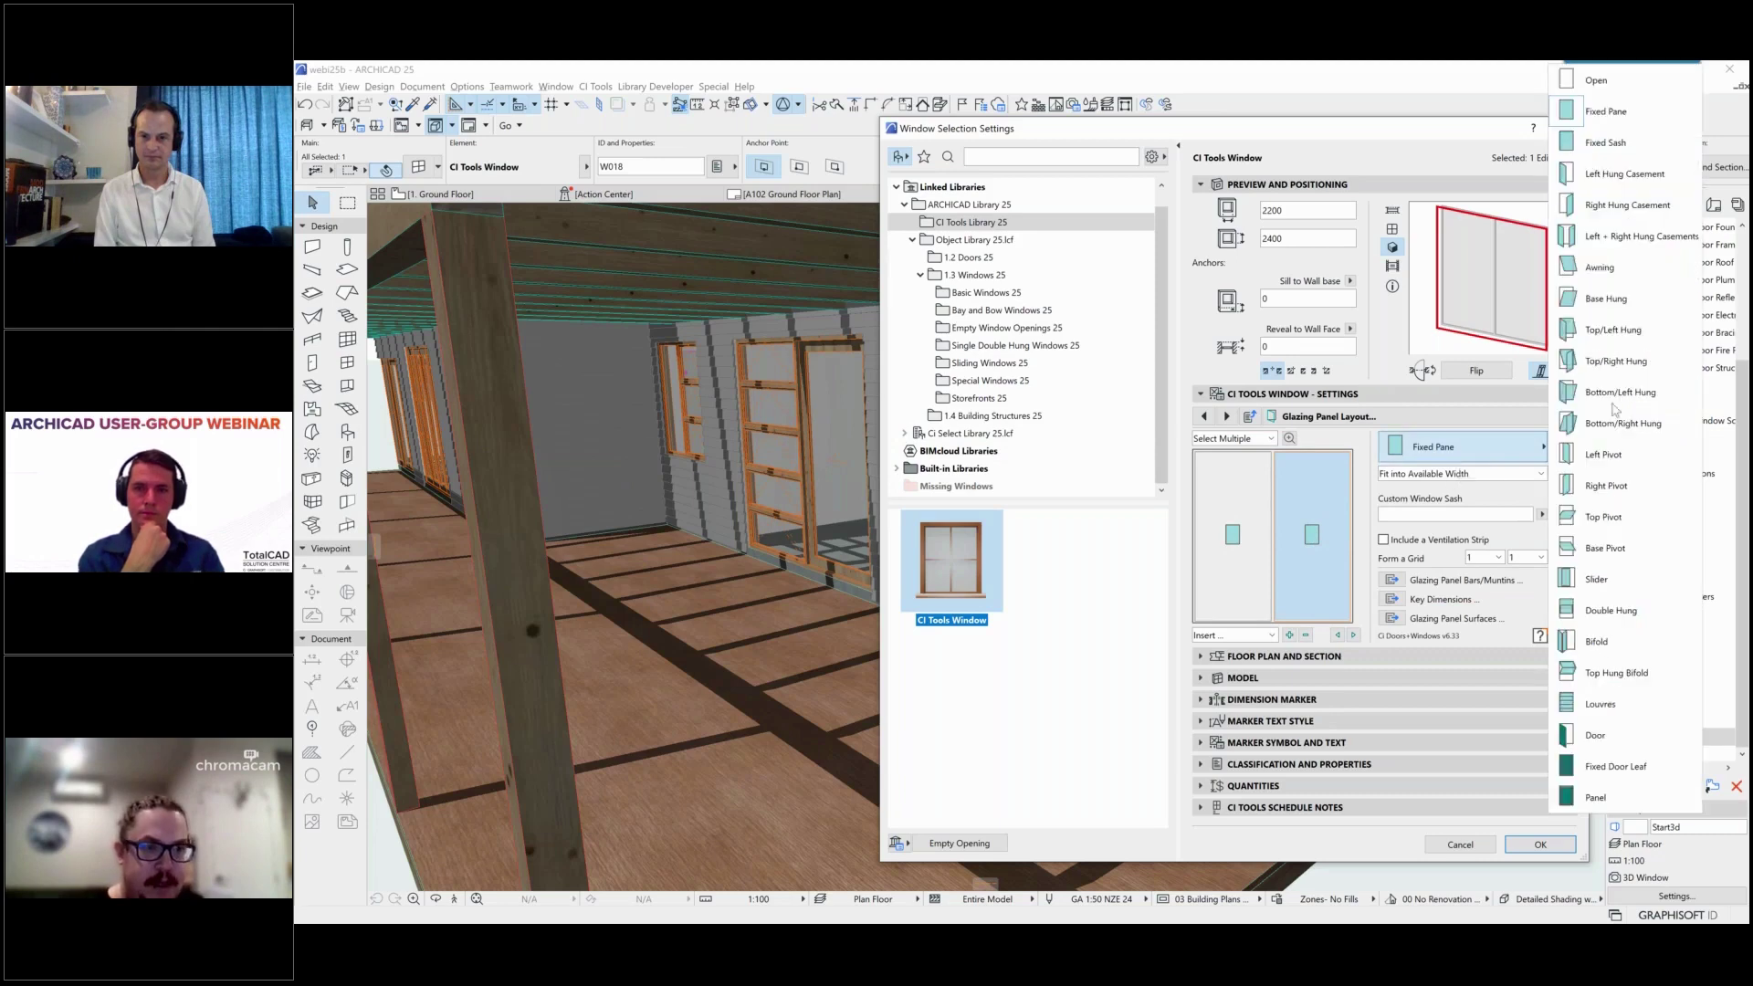
{"action": "left_click", "coordinate": [1599, 267]}
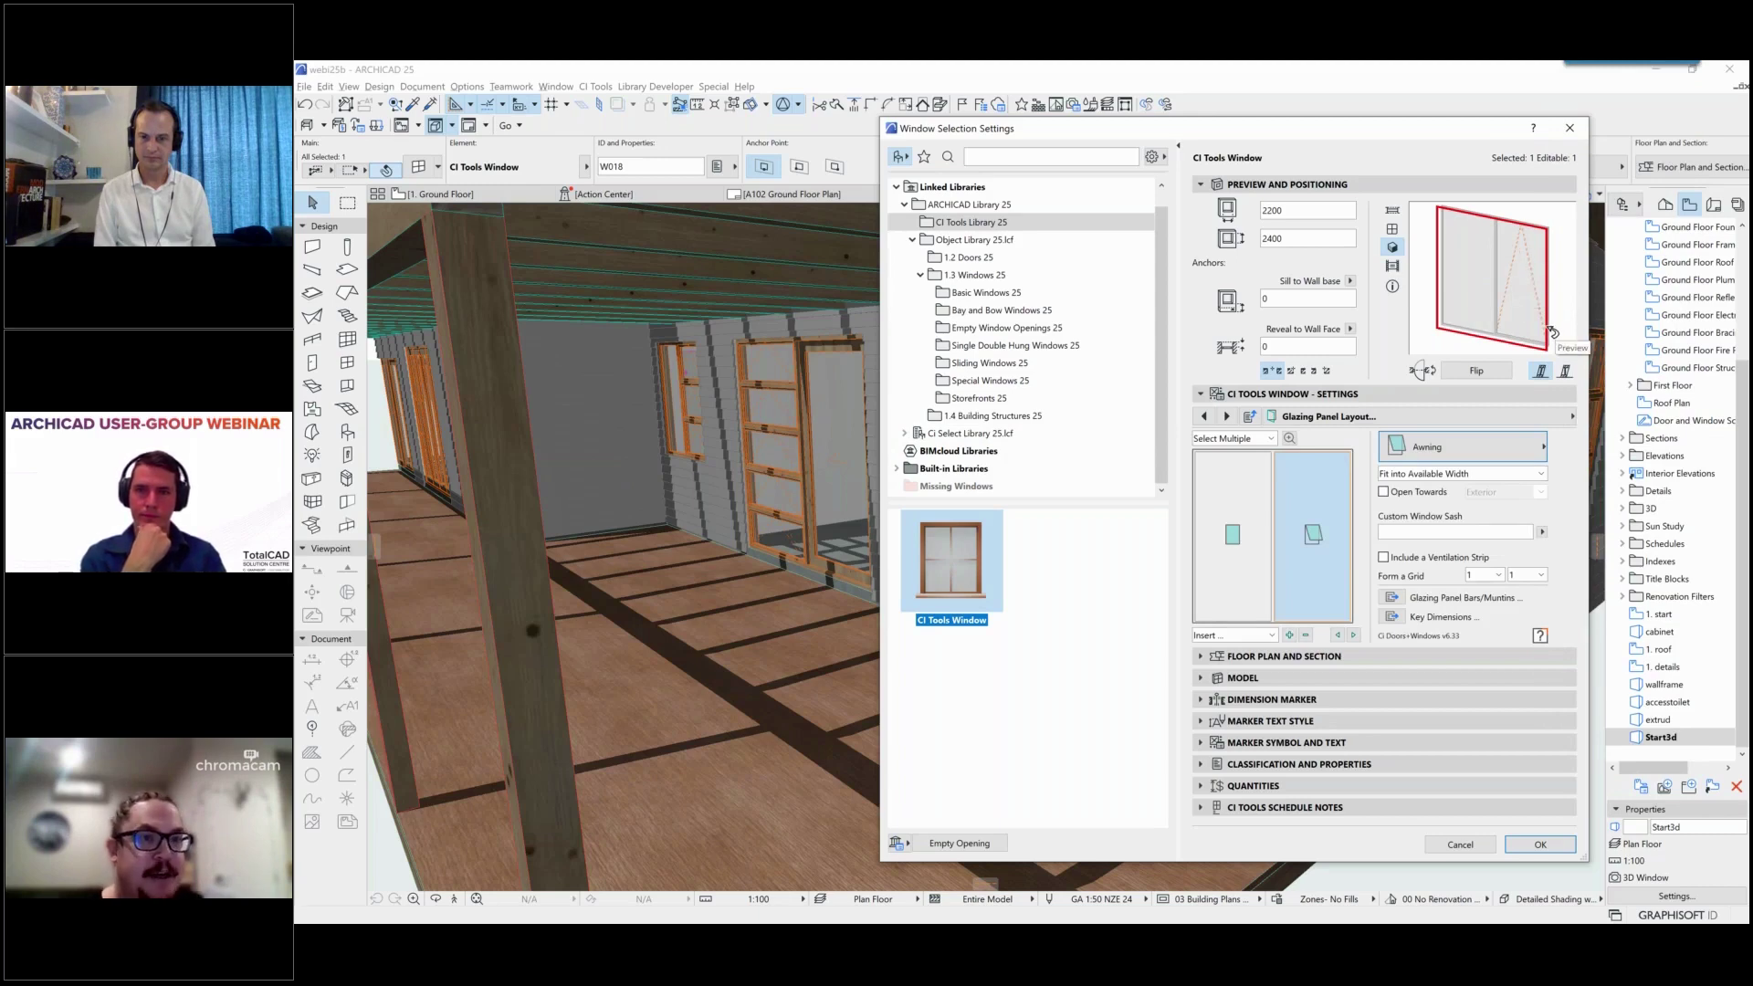
{"action": "left_click", "coordinate": [1471, 575]}
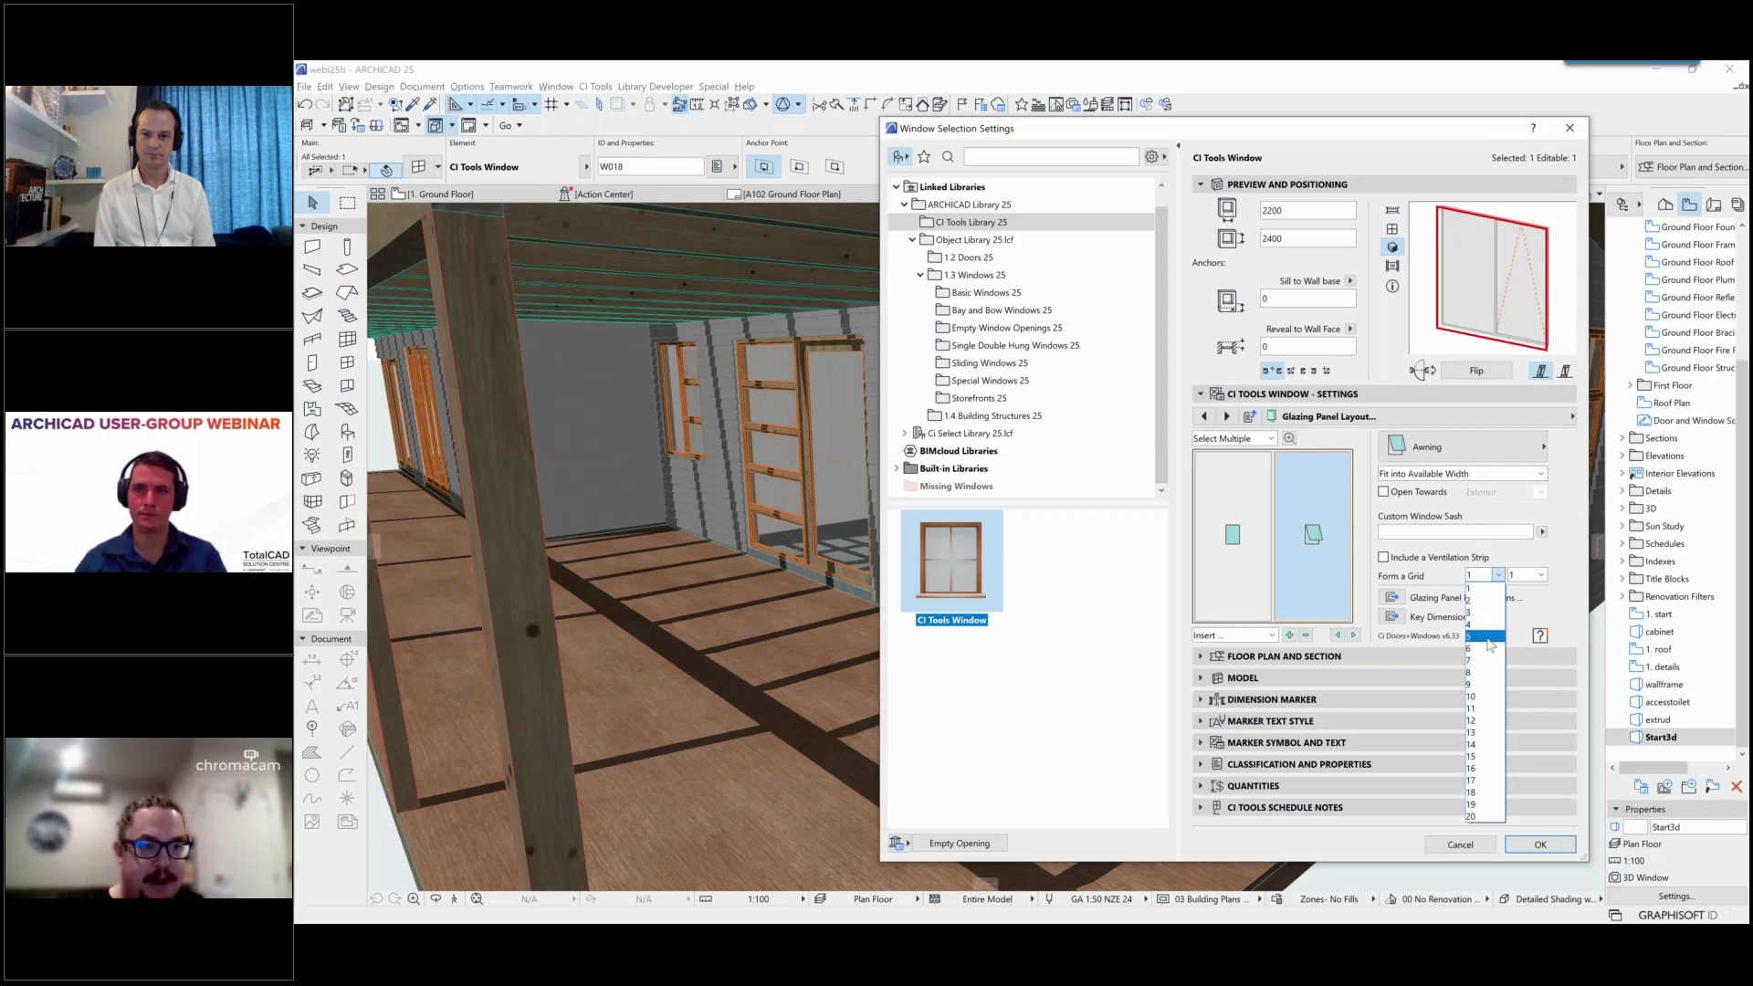
{"action": "left_click", "coordinate": [1473, 654]}
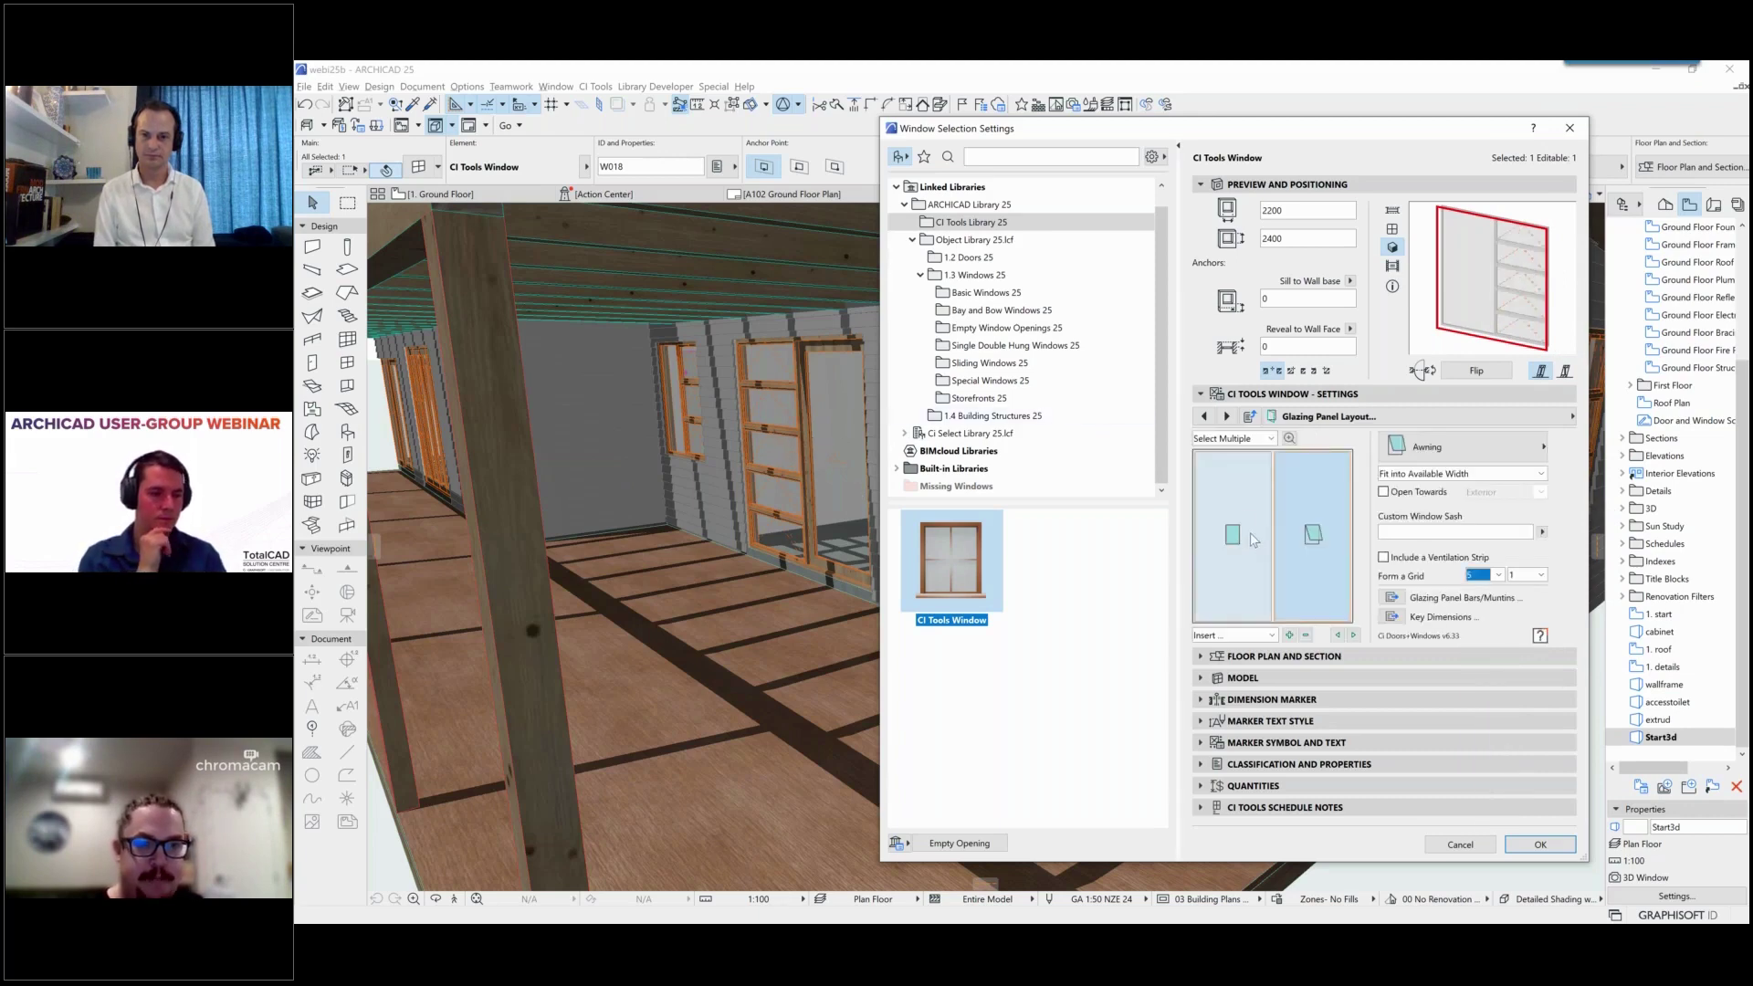
Step: Change the left glazing panel's type to Door
{"action": "left_click", "coordinate": [1234, 558]}
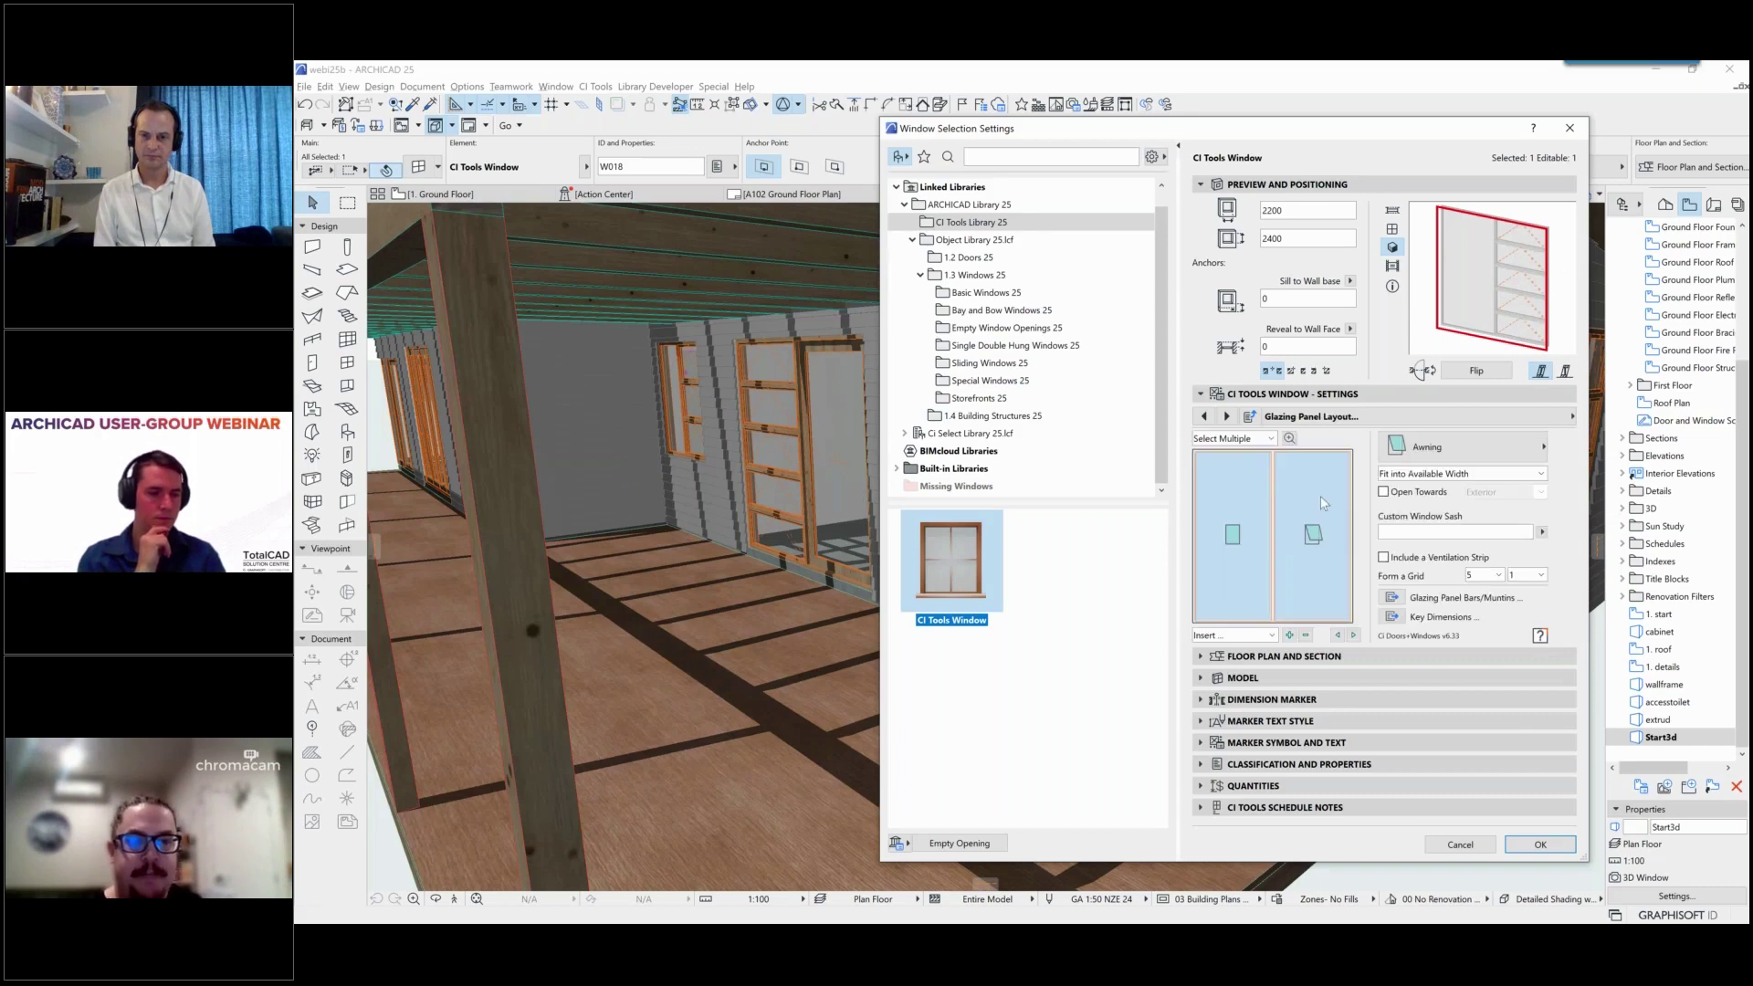
{"action": "left_click", "coordinate": [1465, 452]}
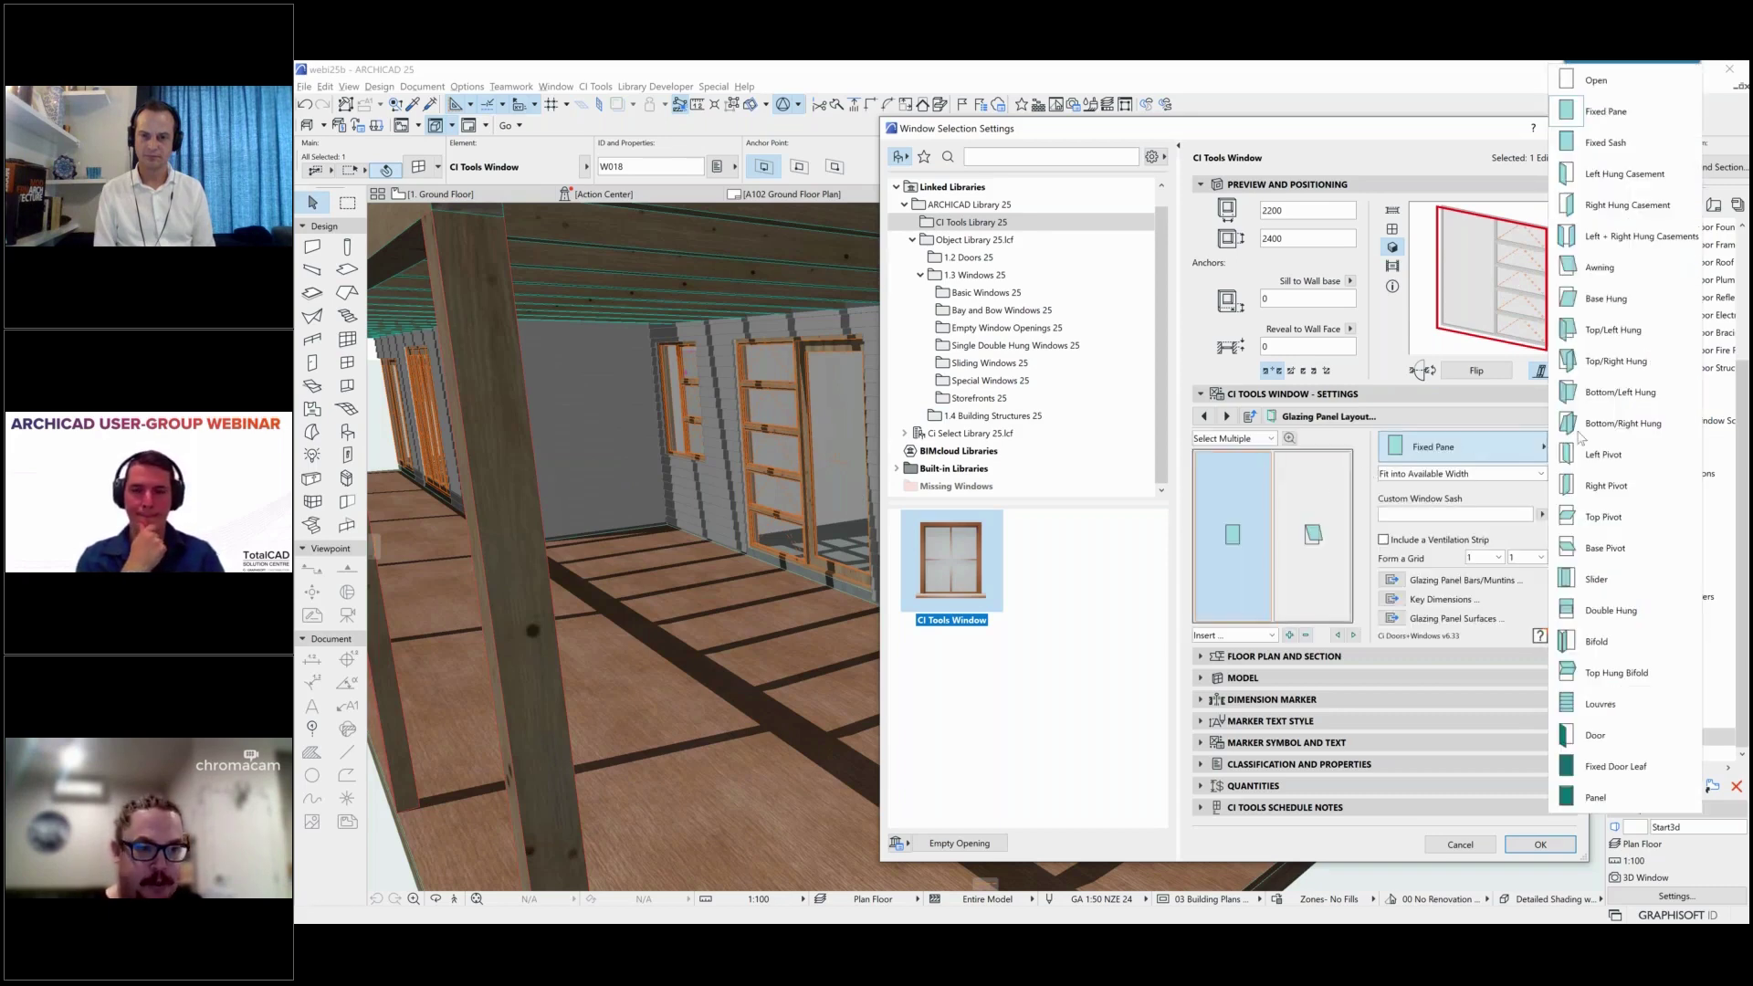
{"action": "left_click", "coordinate": [1594, 735]}
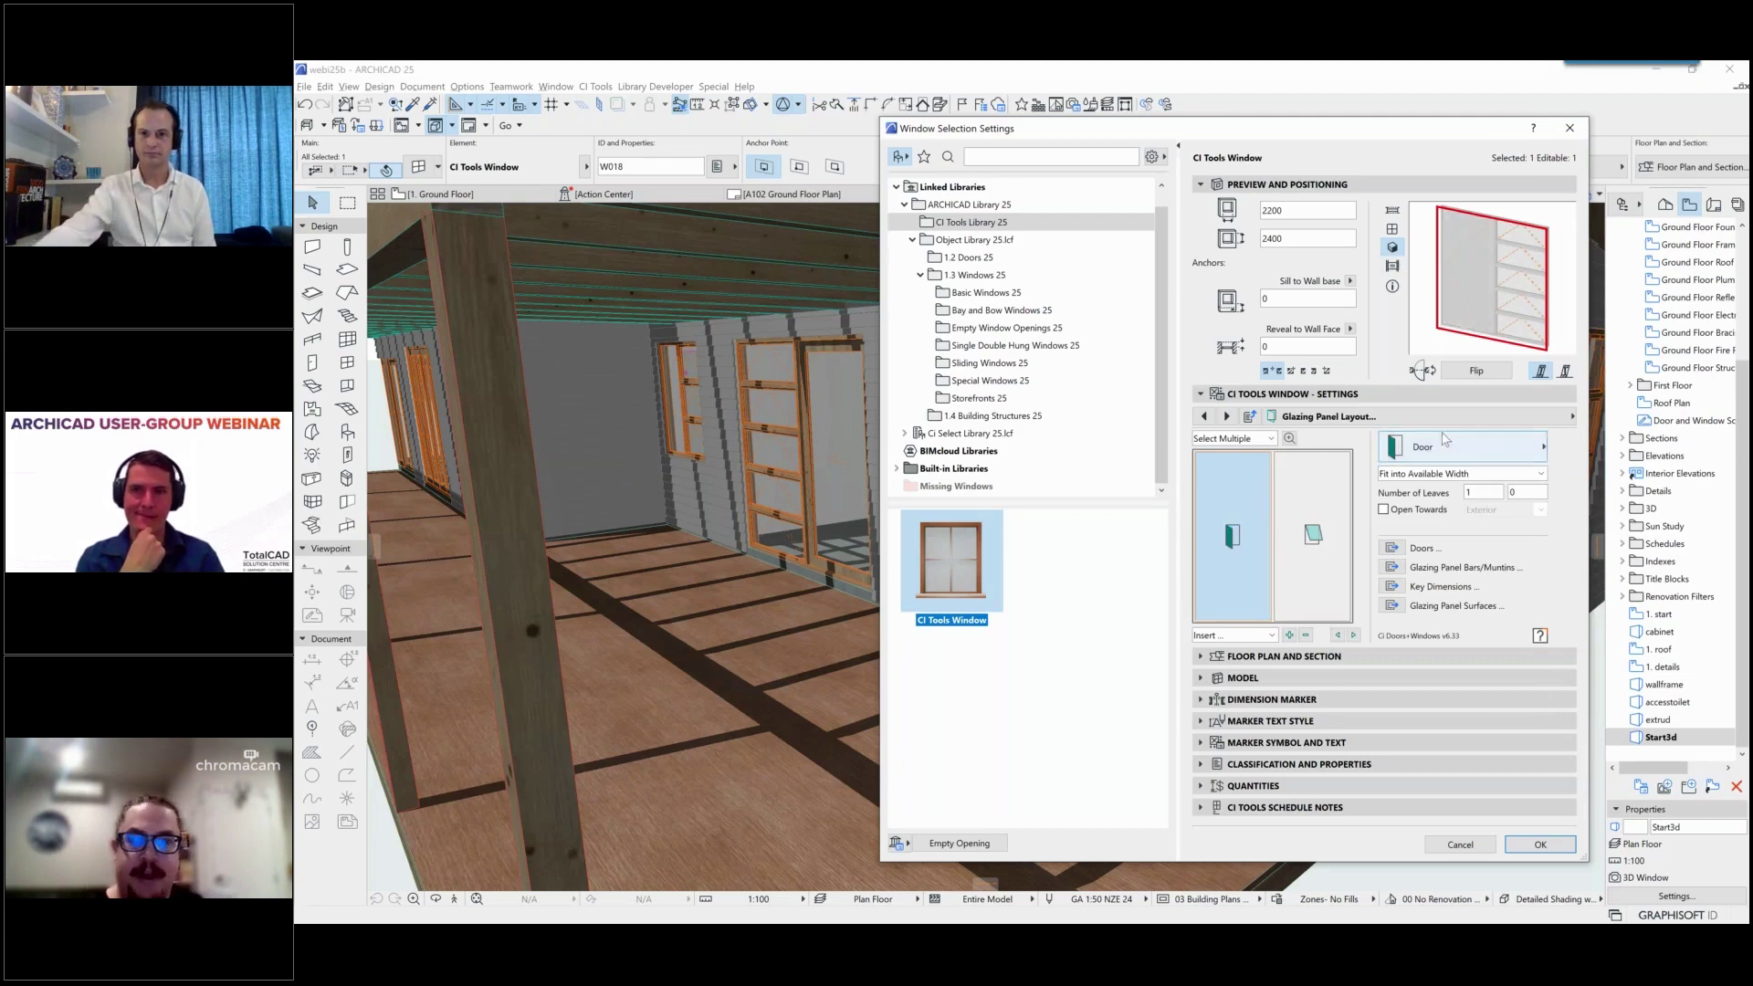
Step: Configure the door panel with 0 left and 1 right leaves, non-uniform door types and Pocket Slider for the left side
{"action": "left_click", "coordinate": [1535, 413]}
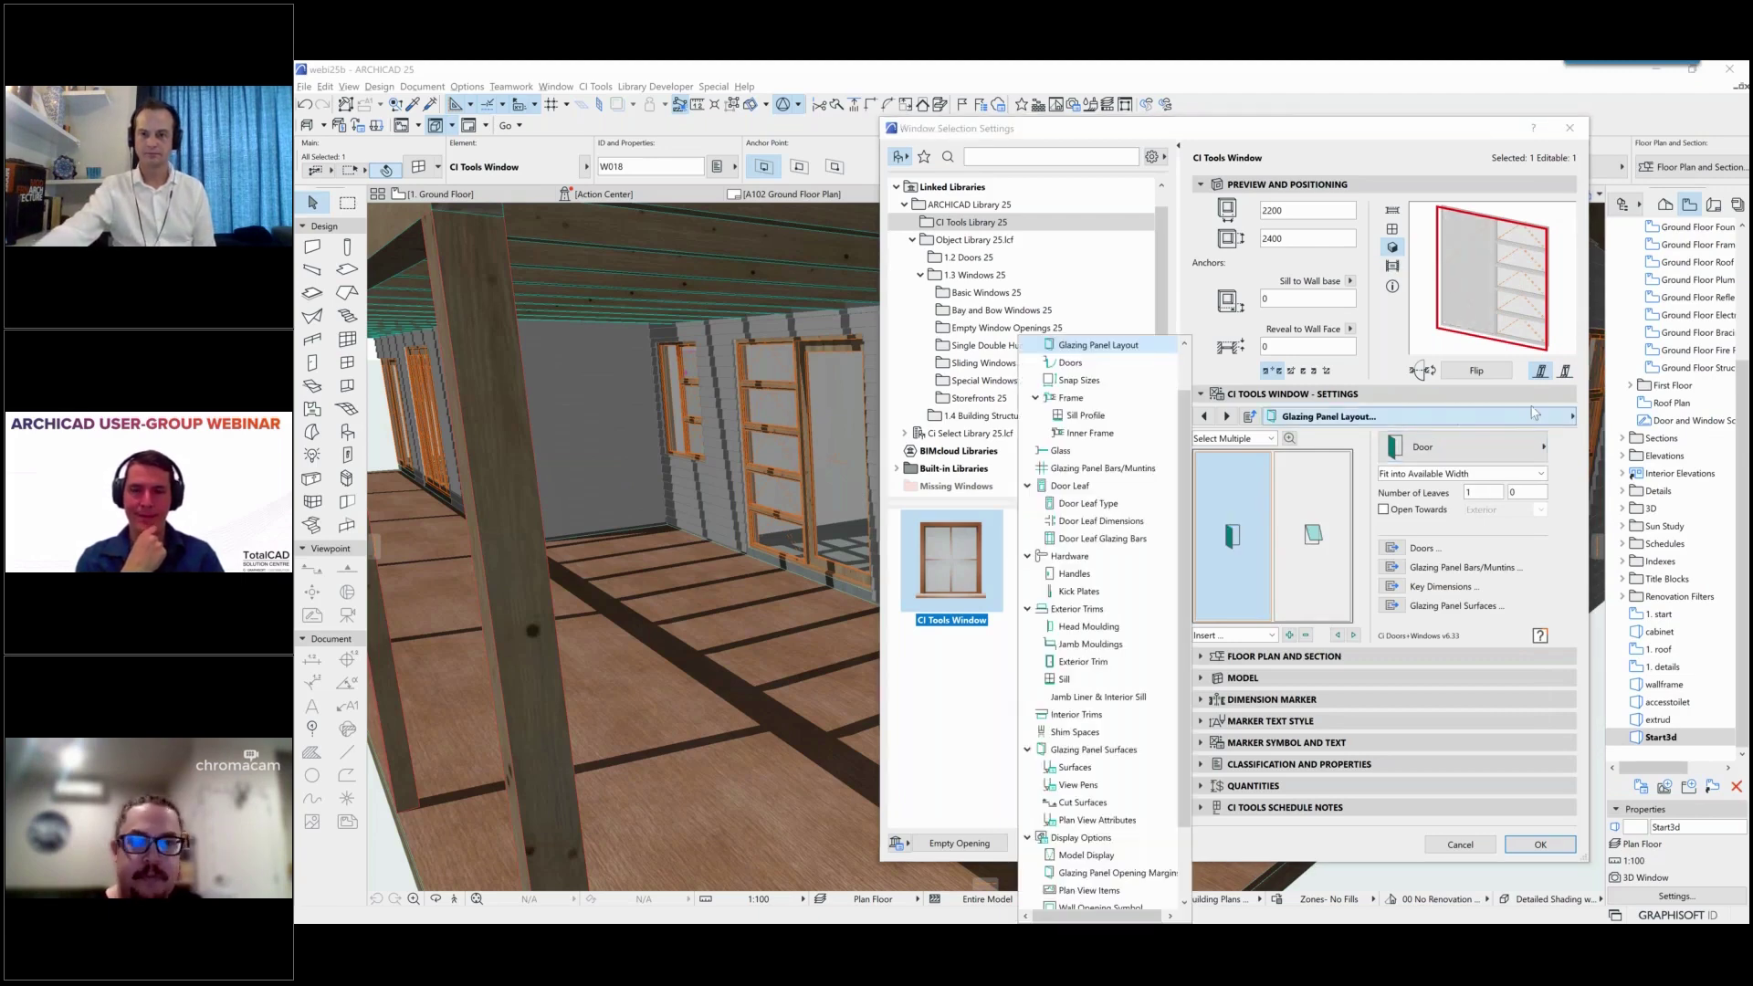
{"action": "left_click", "coordinate": [1455, 427]}
{"action": "left_click", "coordinate": [1451, 416]}
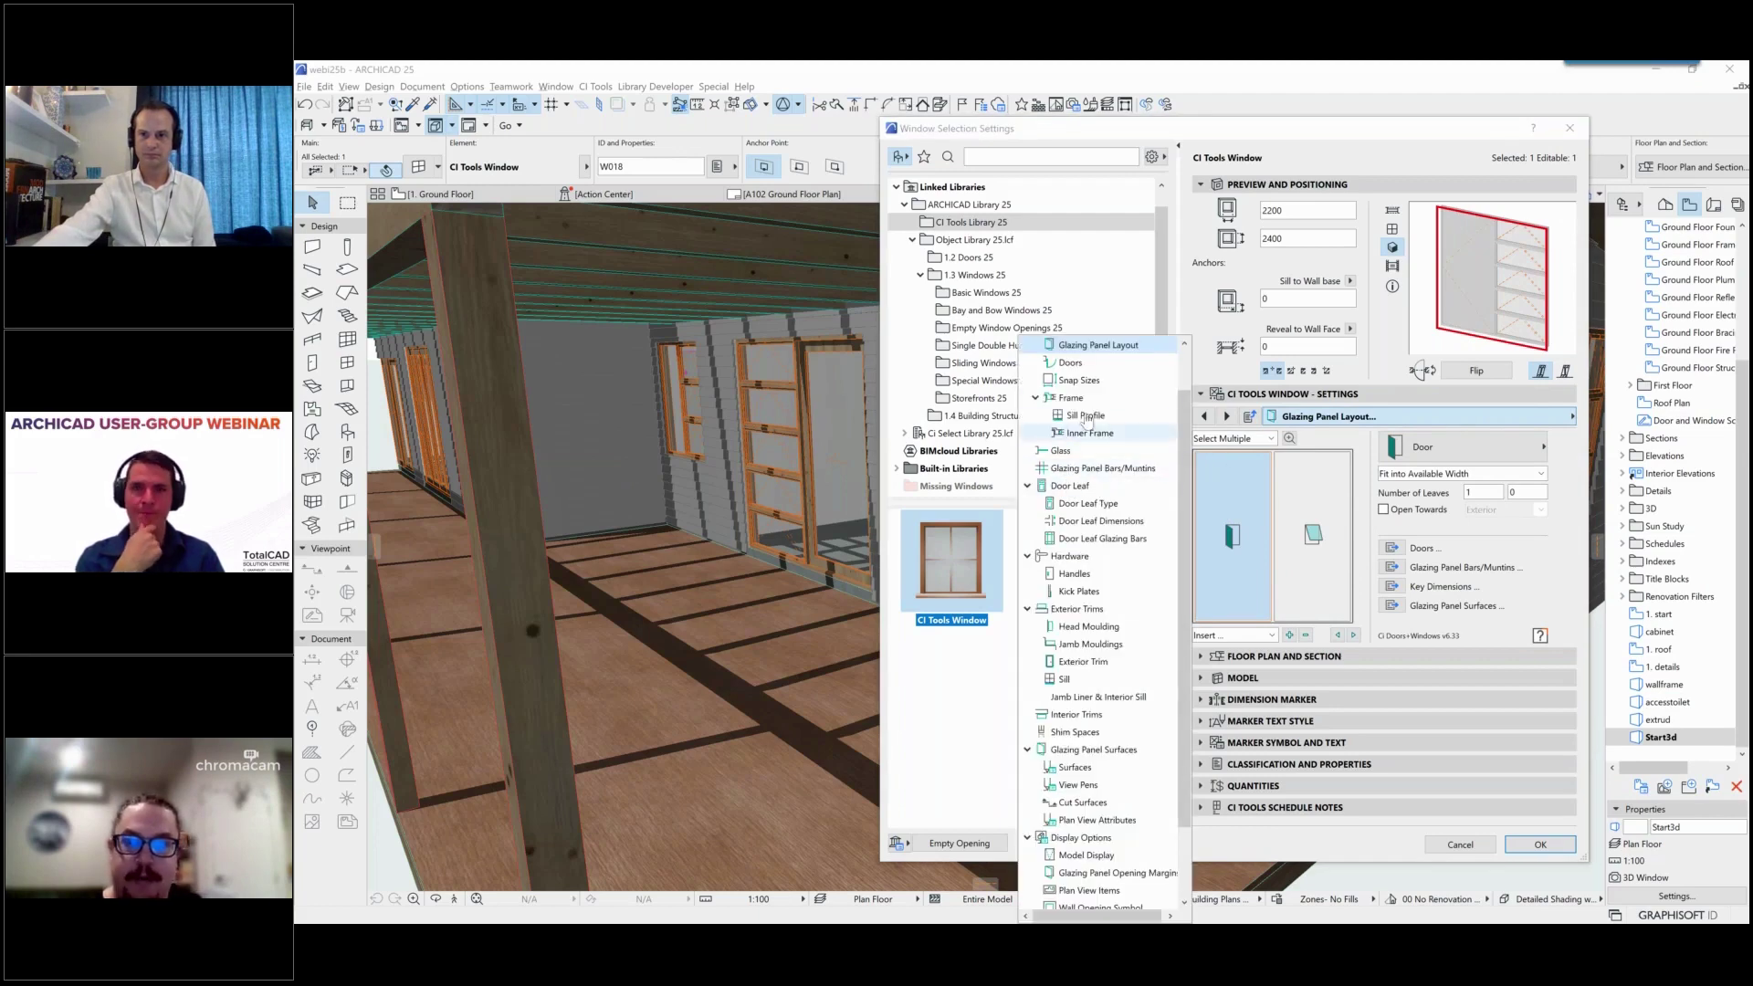
{"action": "left_click", "coordinate": [1070, 363]}
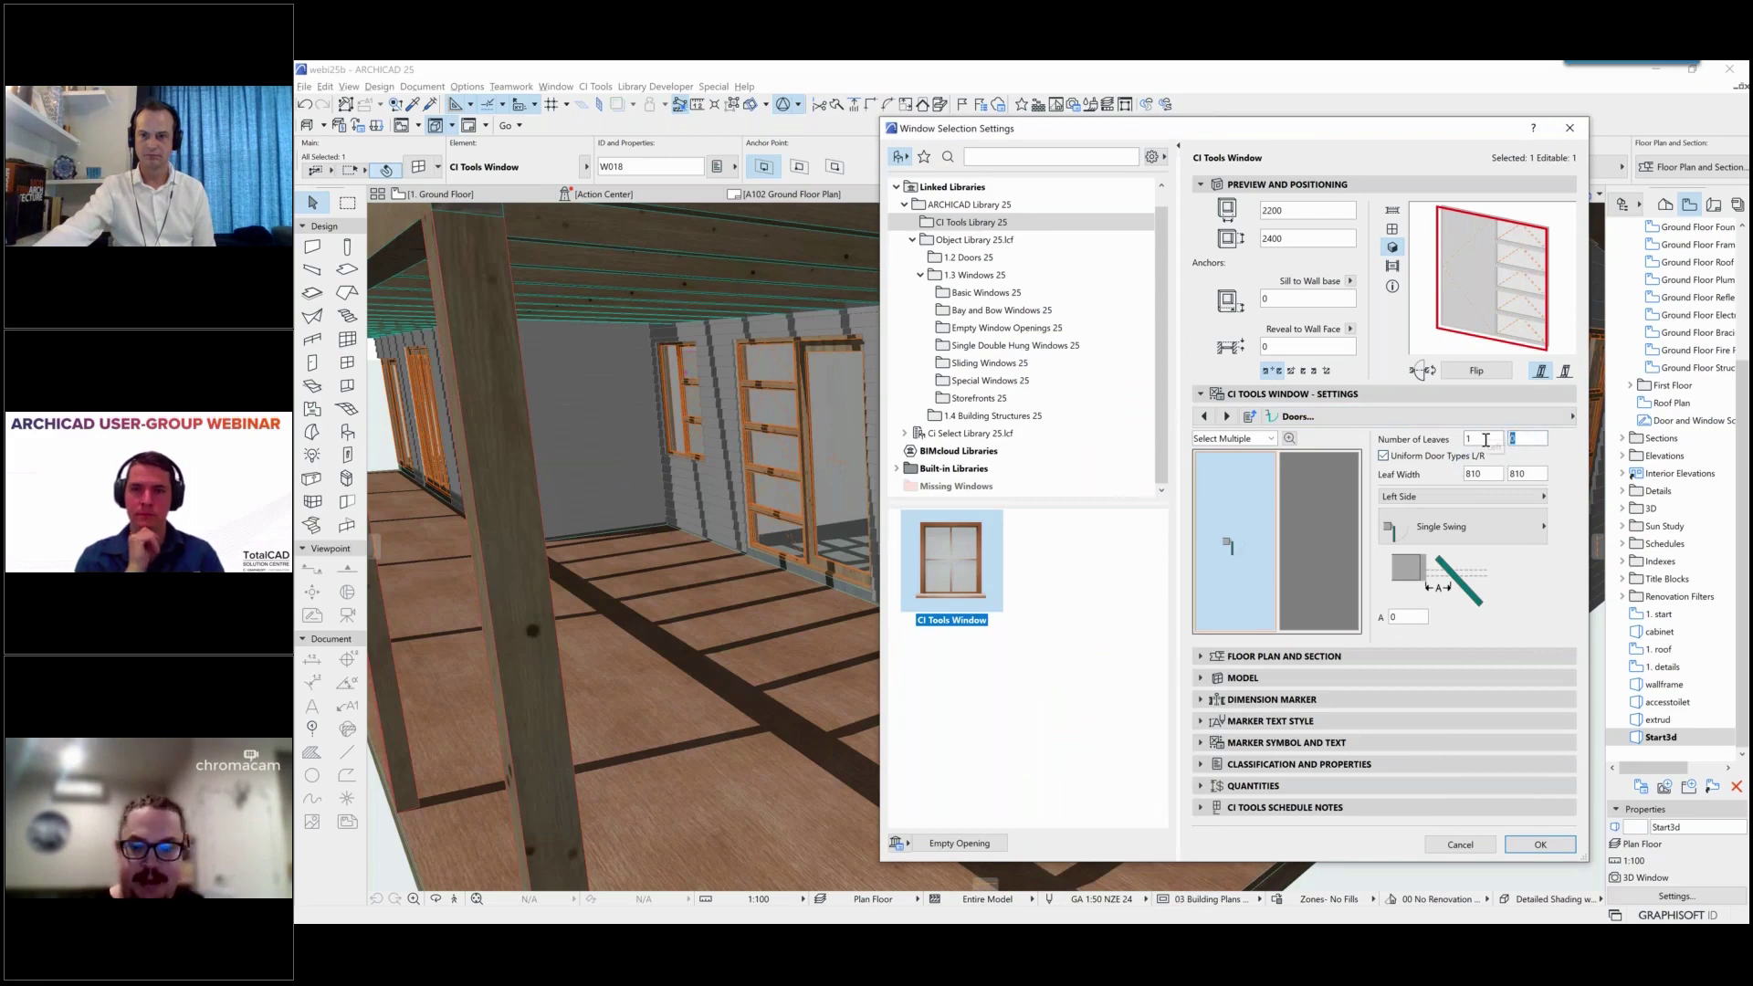
{"action": "double_click", "coordinate": [1479, 439]}
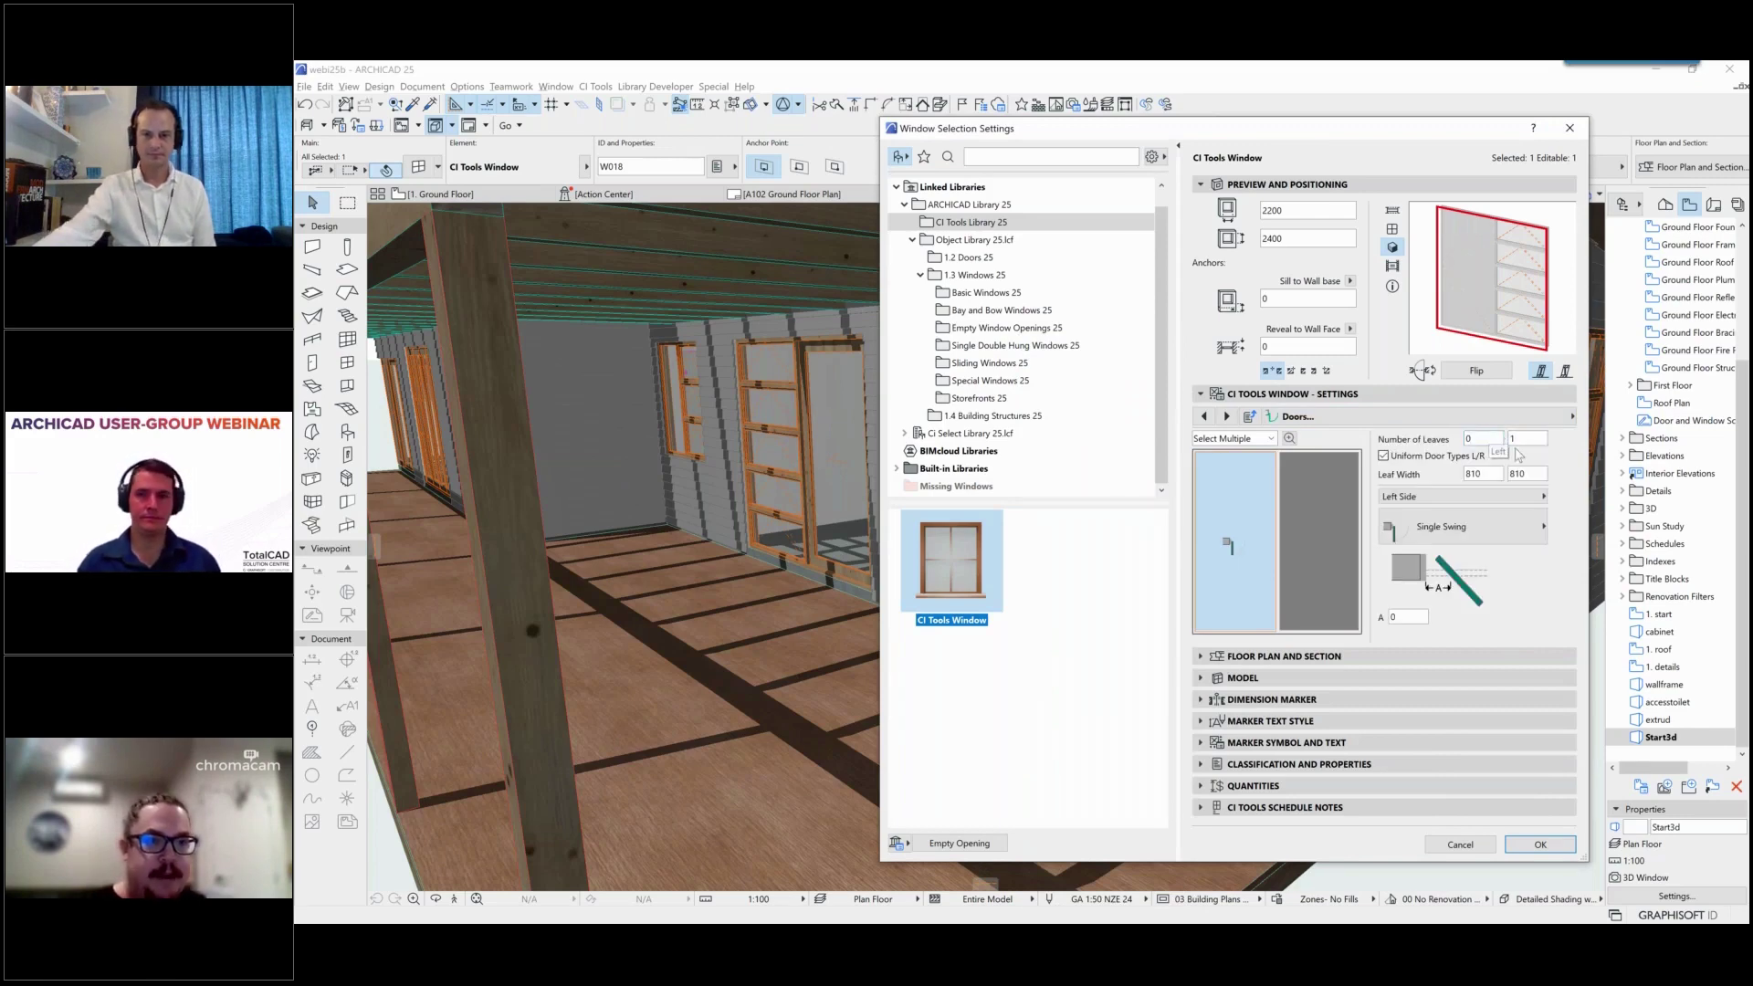
{"action": "key", "text": "Return"}
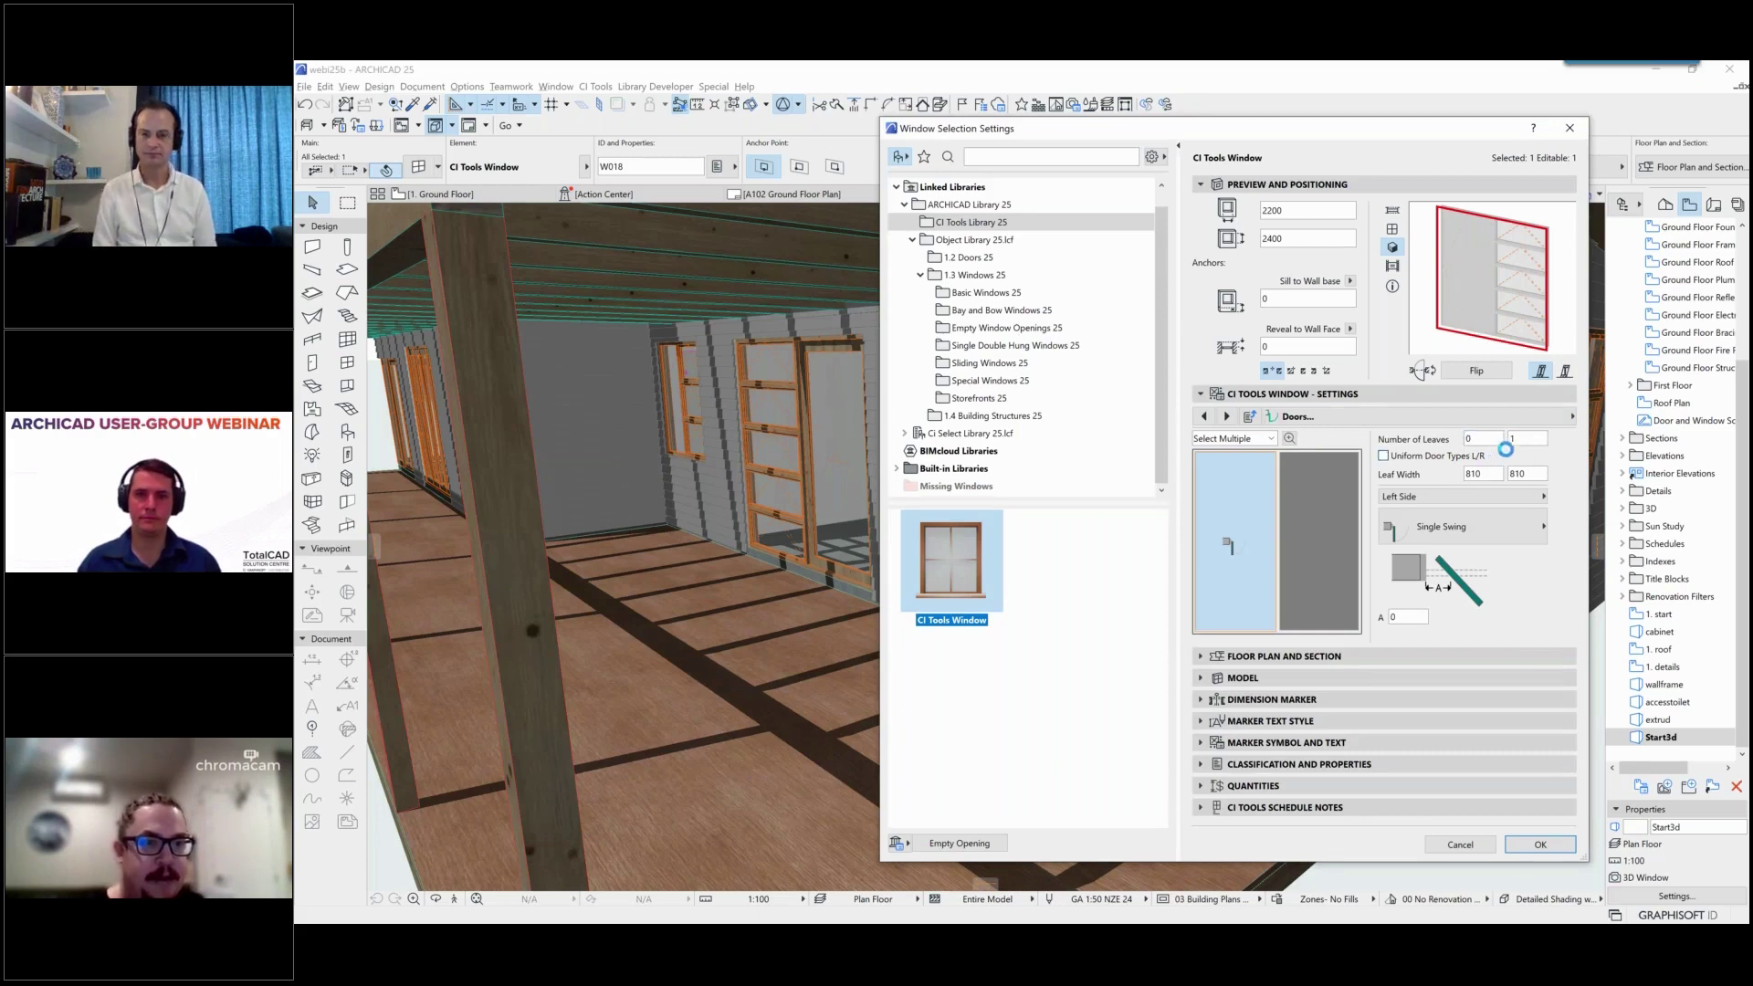
{"action": "left_click", "coordinate": [1448, 524]}
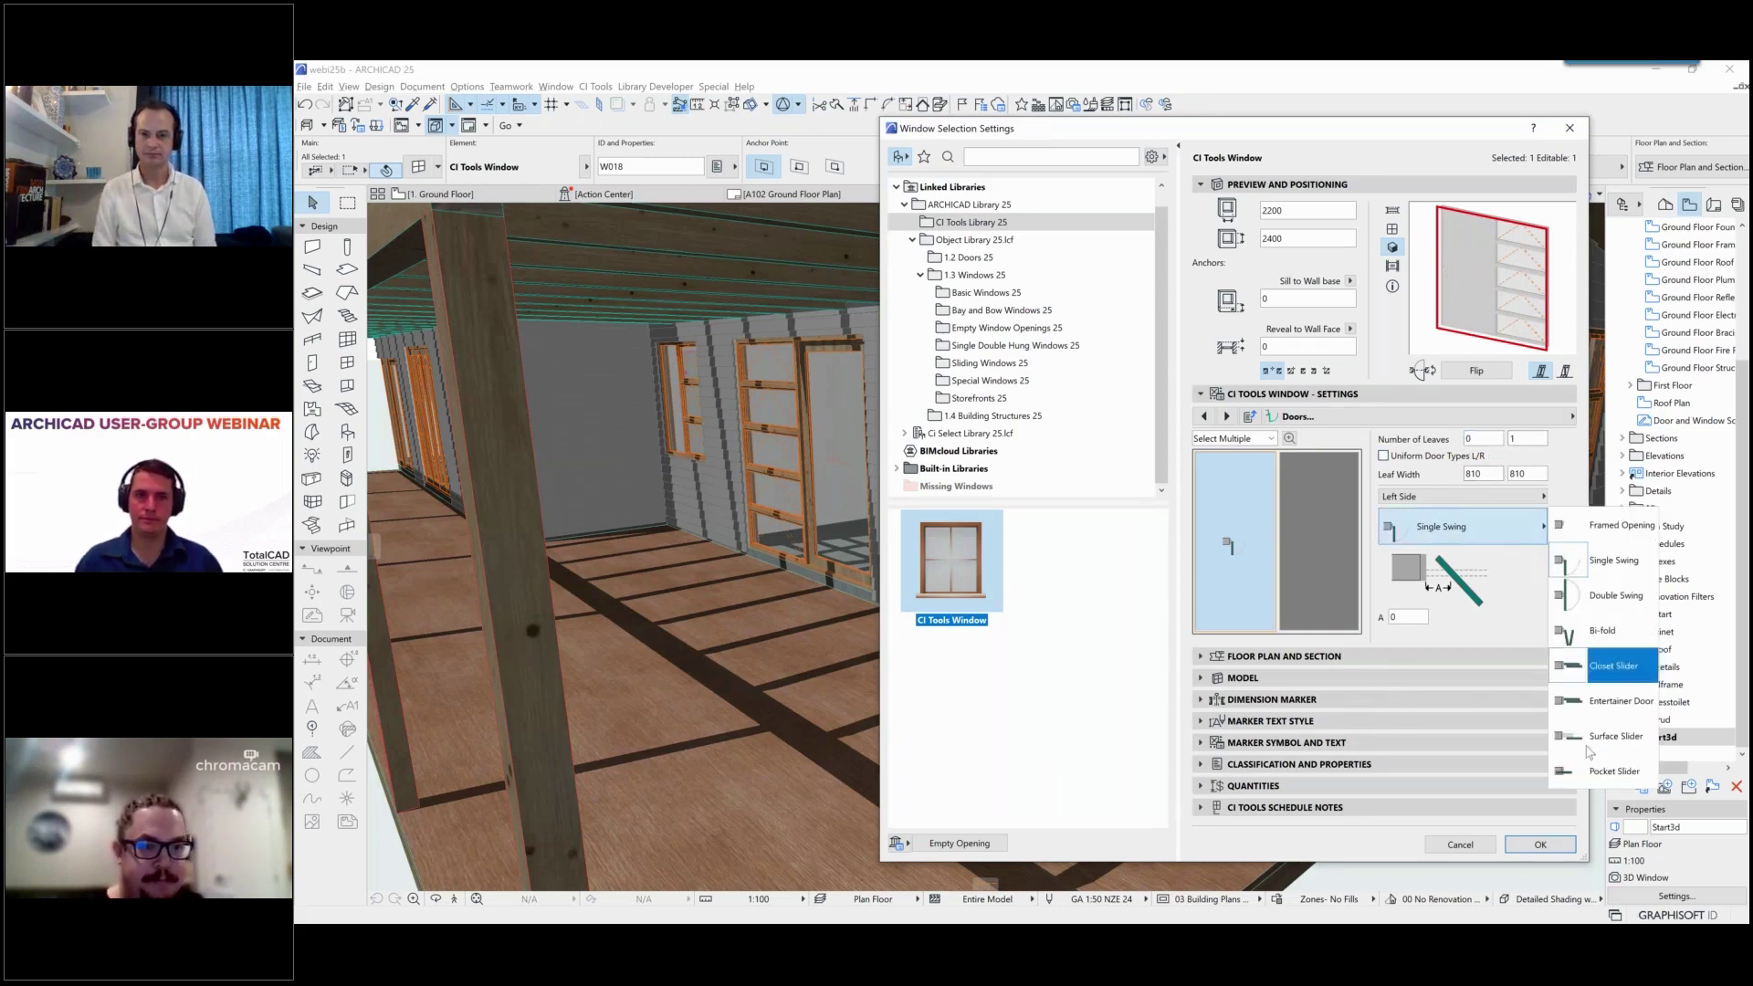
{"action": "left_click", "coordinate": [1599, 775]}
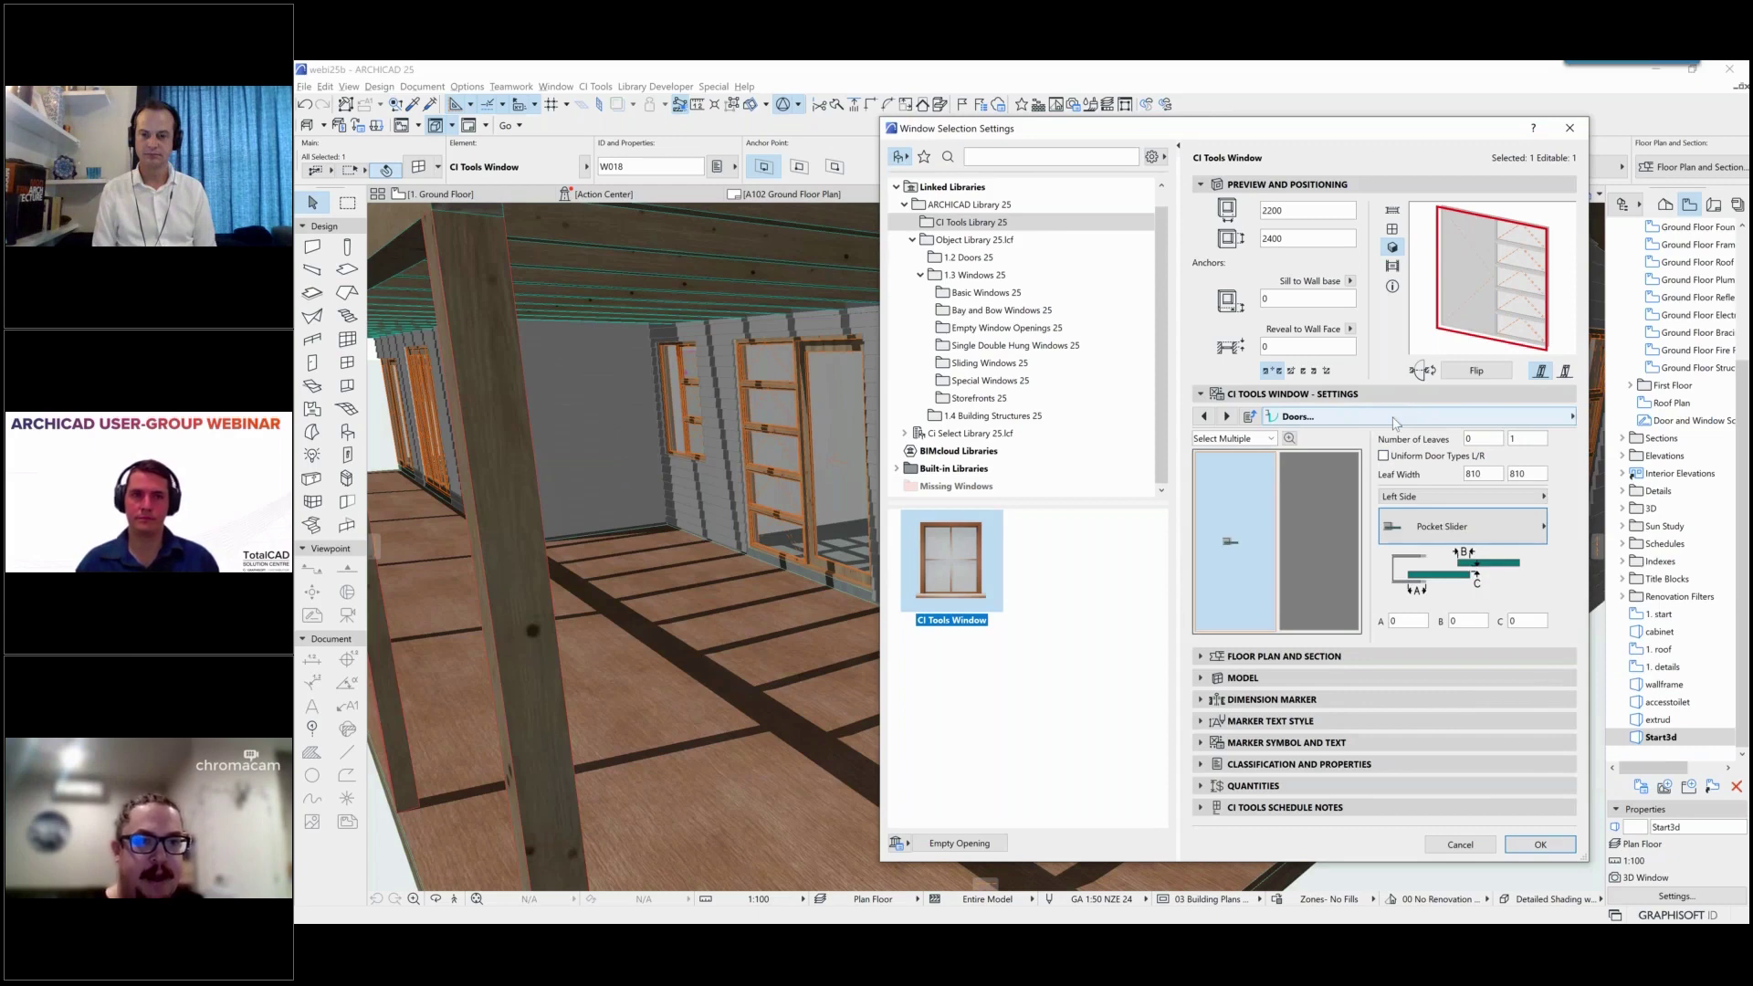
Step: Give the right-side door leaf type 1 - A with a Glass panel insert, apply the window settings and deselect the window
{"action": "left_click", "coordinate": [1394, 420]}
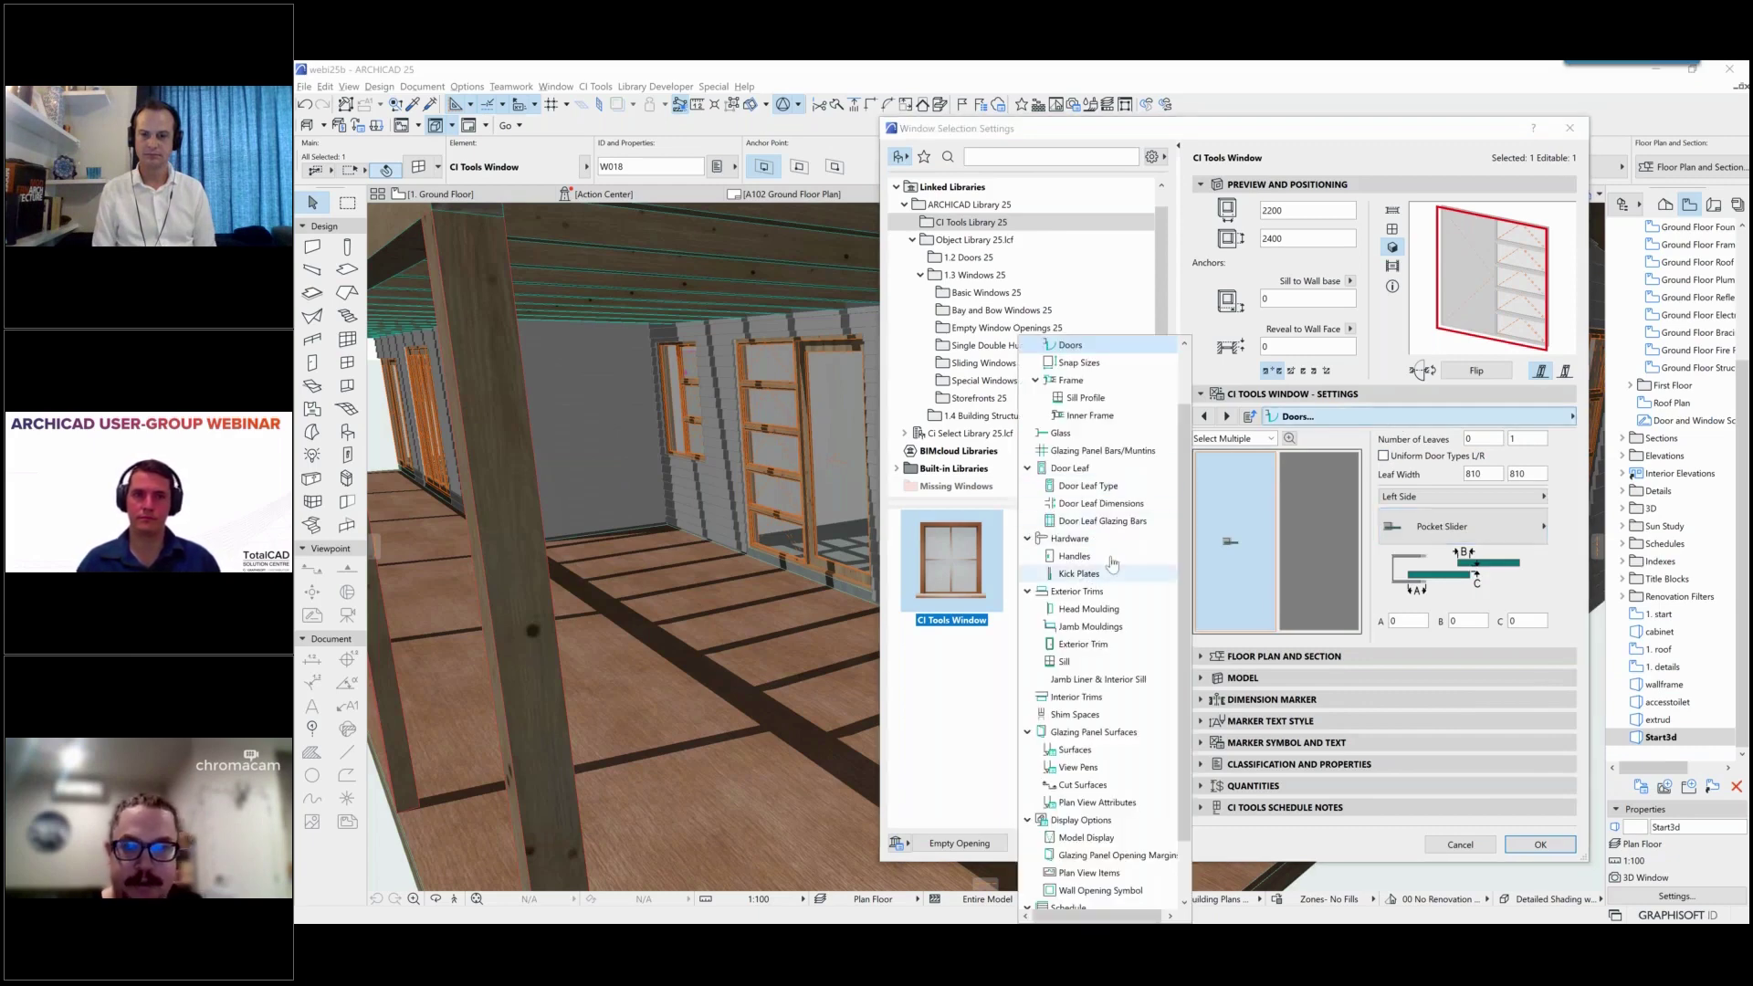
{"action": "left_click", "coordinate": [1087, 486]}
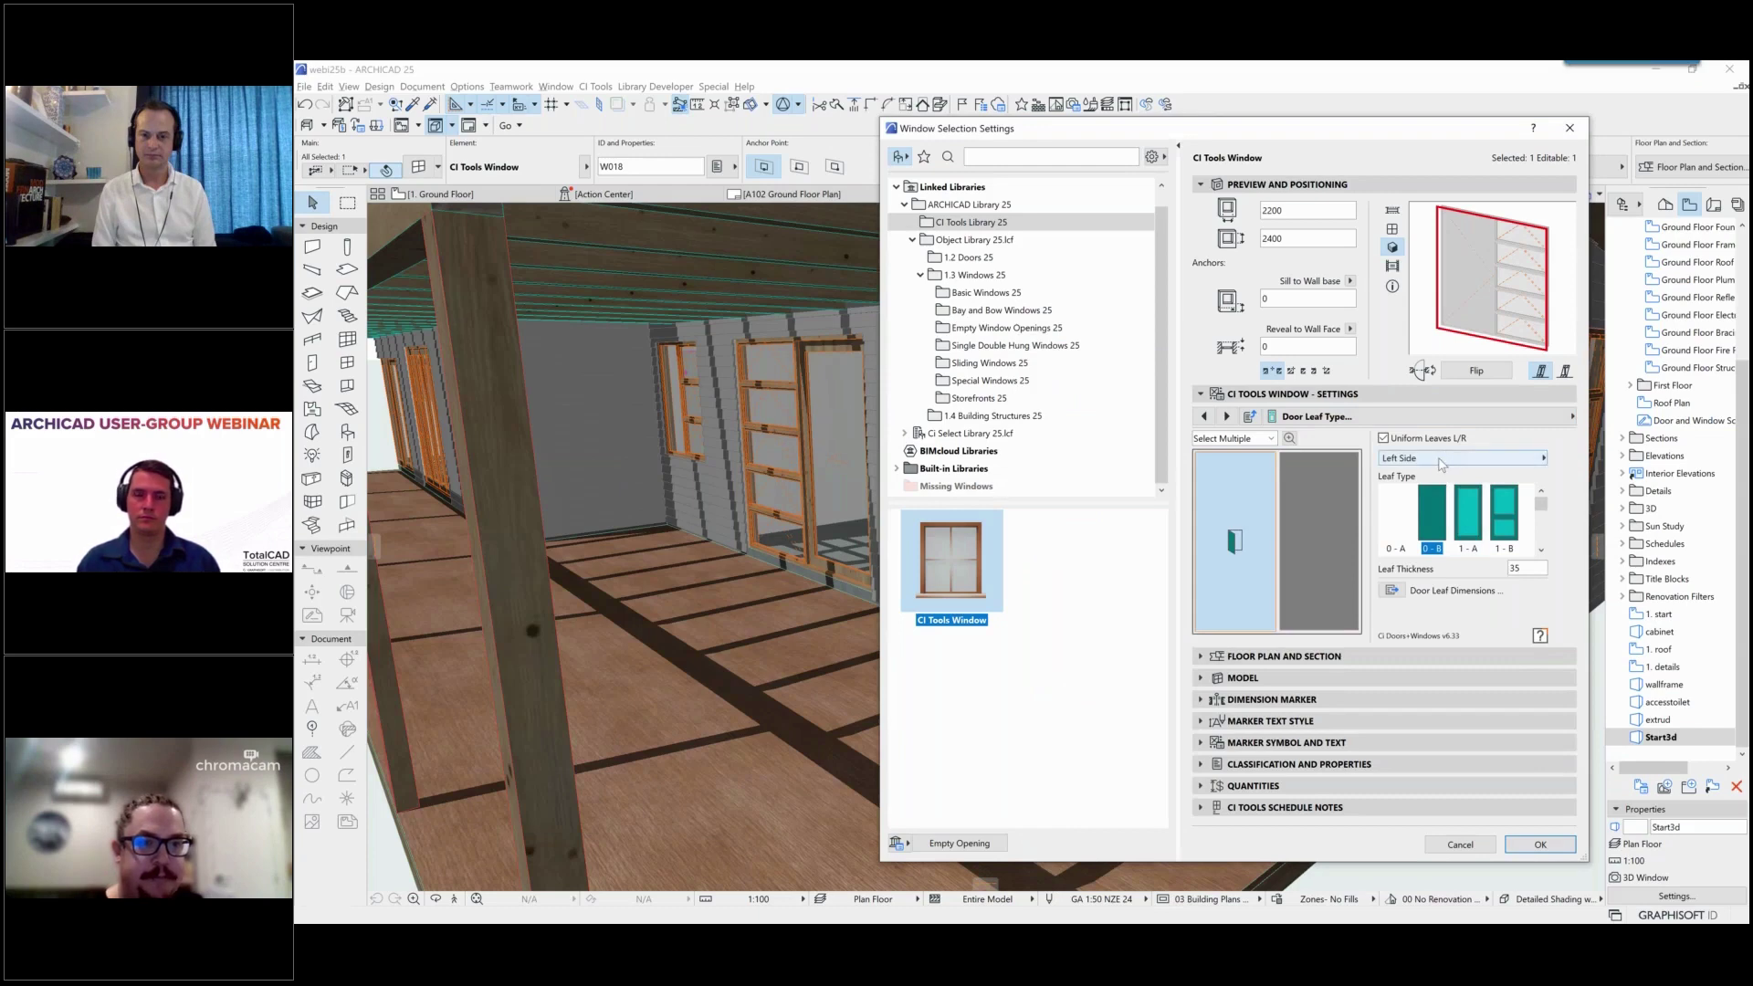
{"action": "left_click", "coordinate": [1439, 463]}
{"action": "left_click", "coordinate": [1440, 477]}
{"action": "left_click", "coordinate": [1467, 517]}
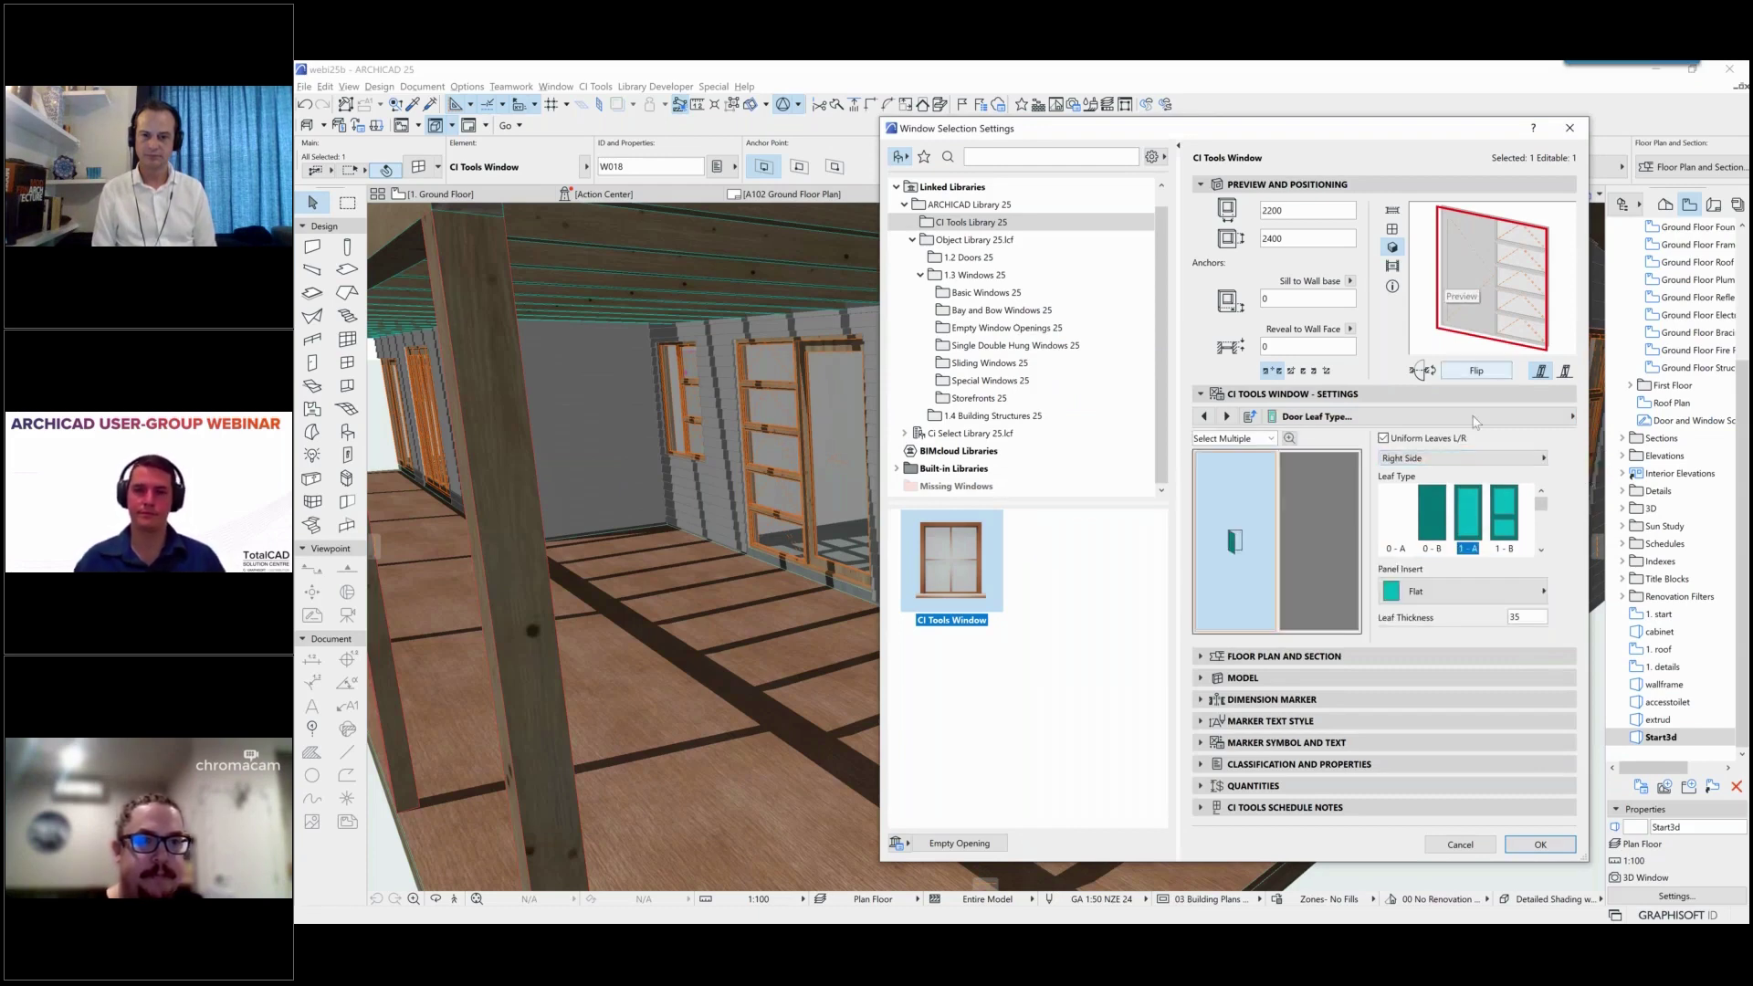
{"action": "left_click", "coordinate": [1438, 591]}
{"action": "left_click", "coordinate": [1577, 613]}
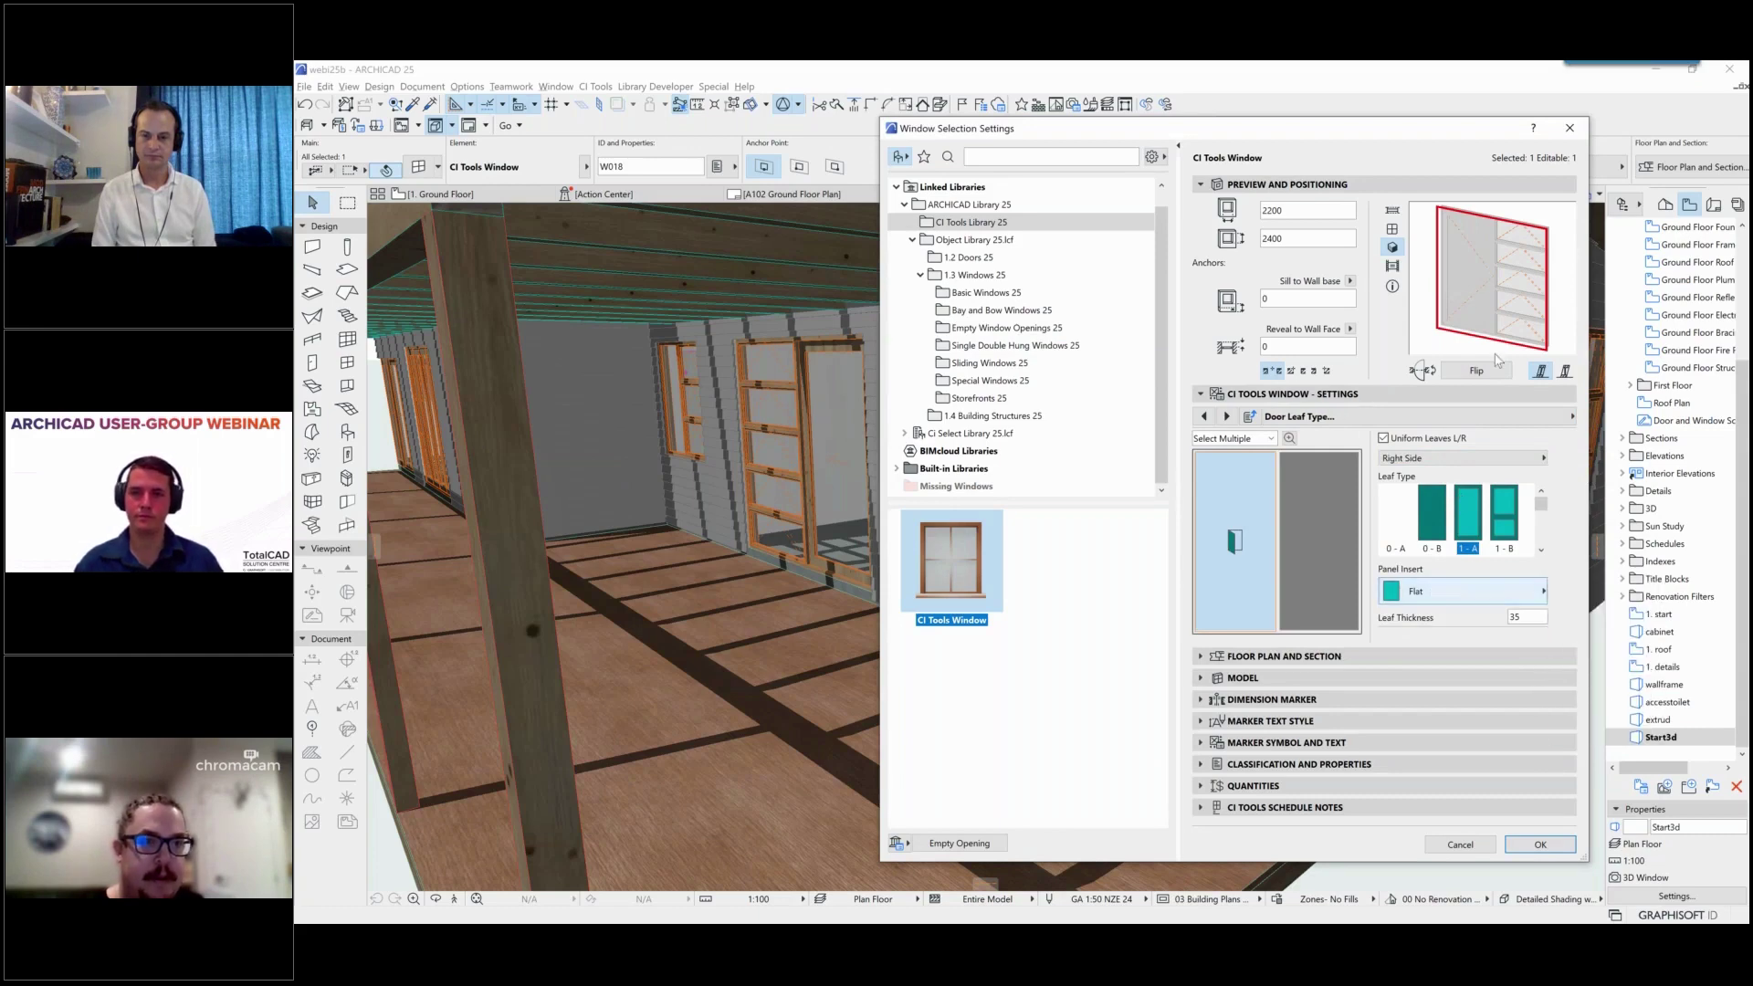
{"action": "left_click", "coordinate": [1538, 845]}
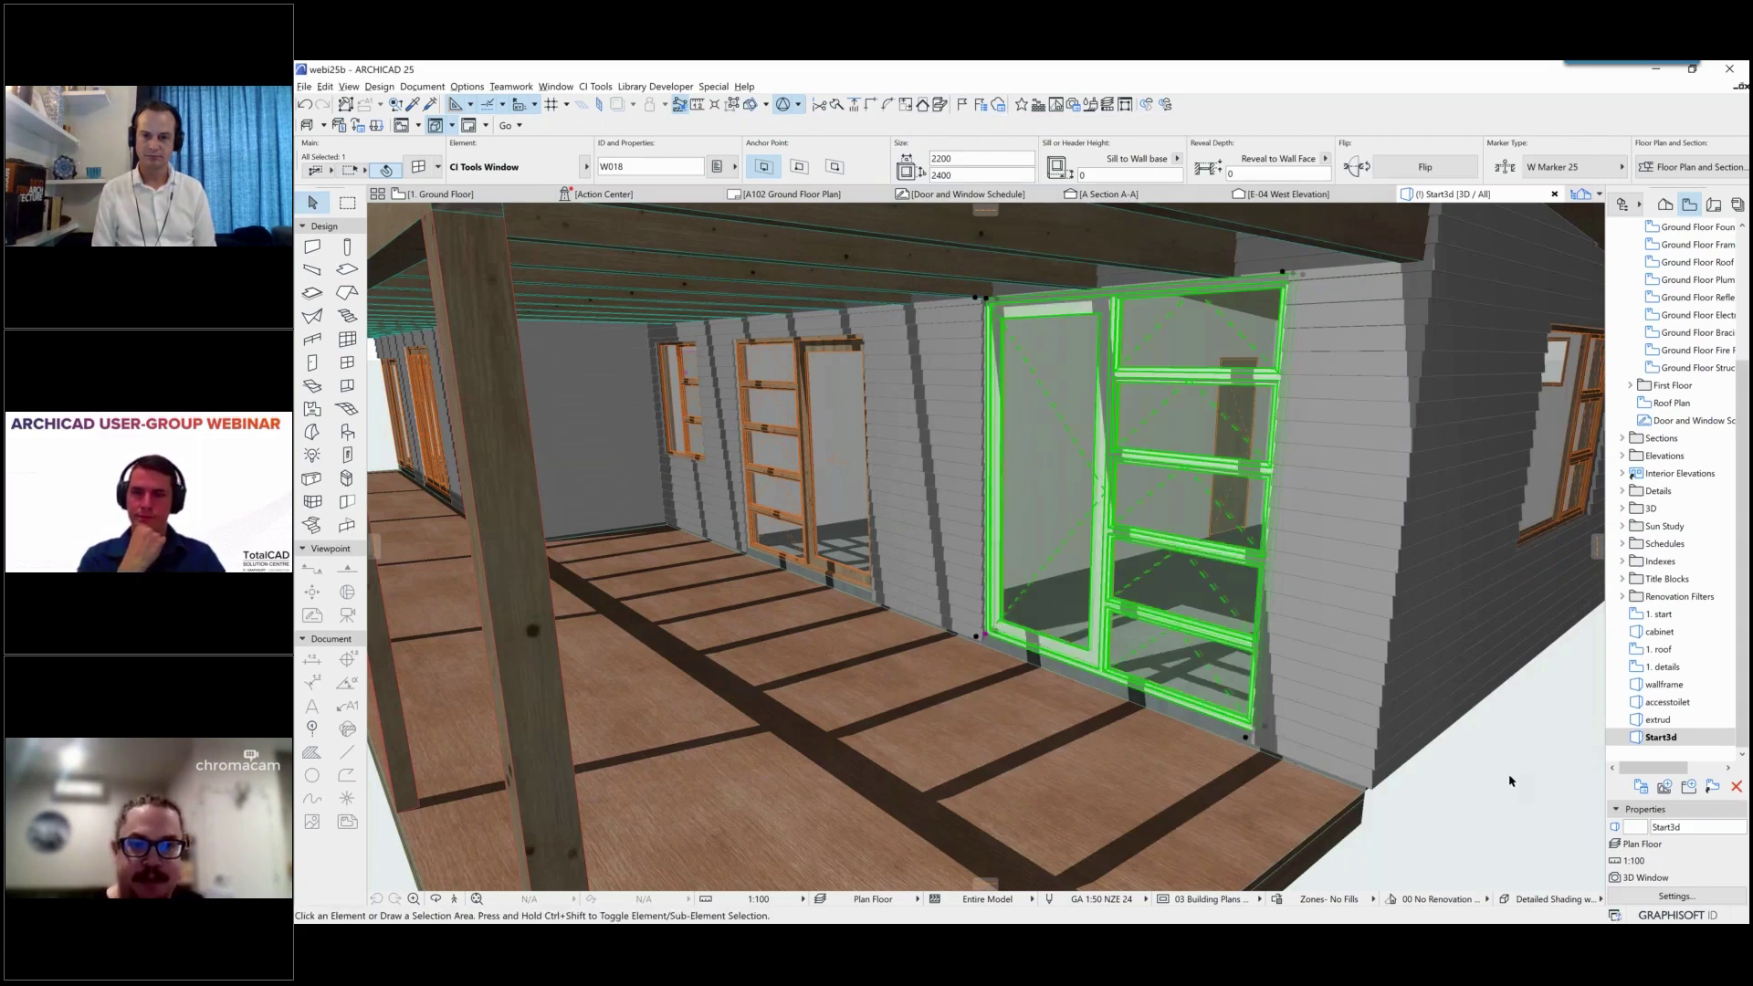
{"action": "key", "text": "Escape"}
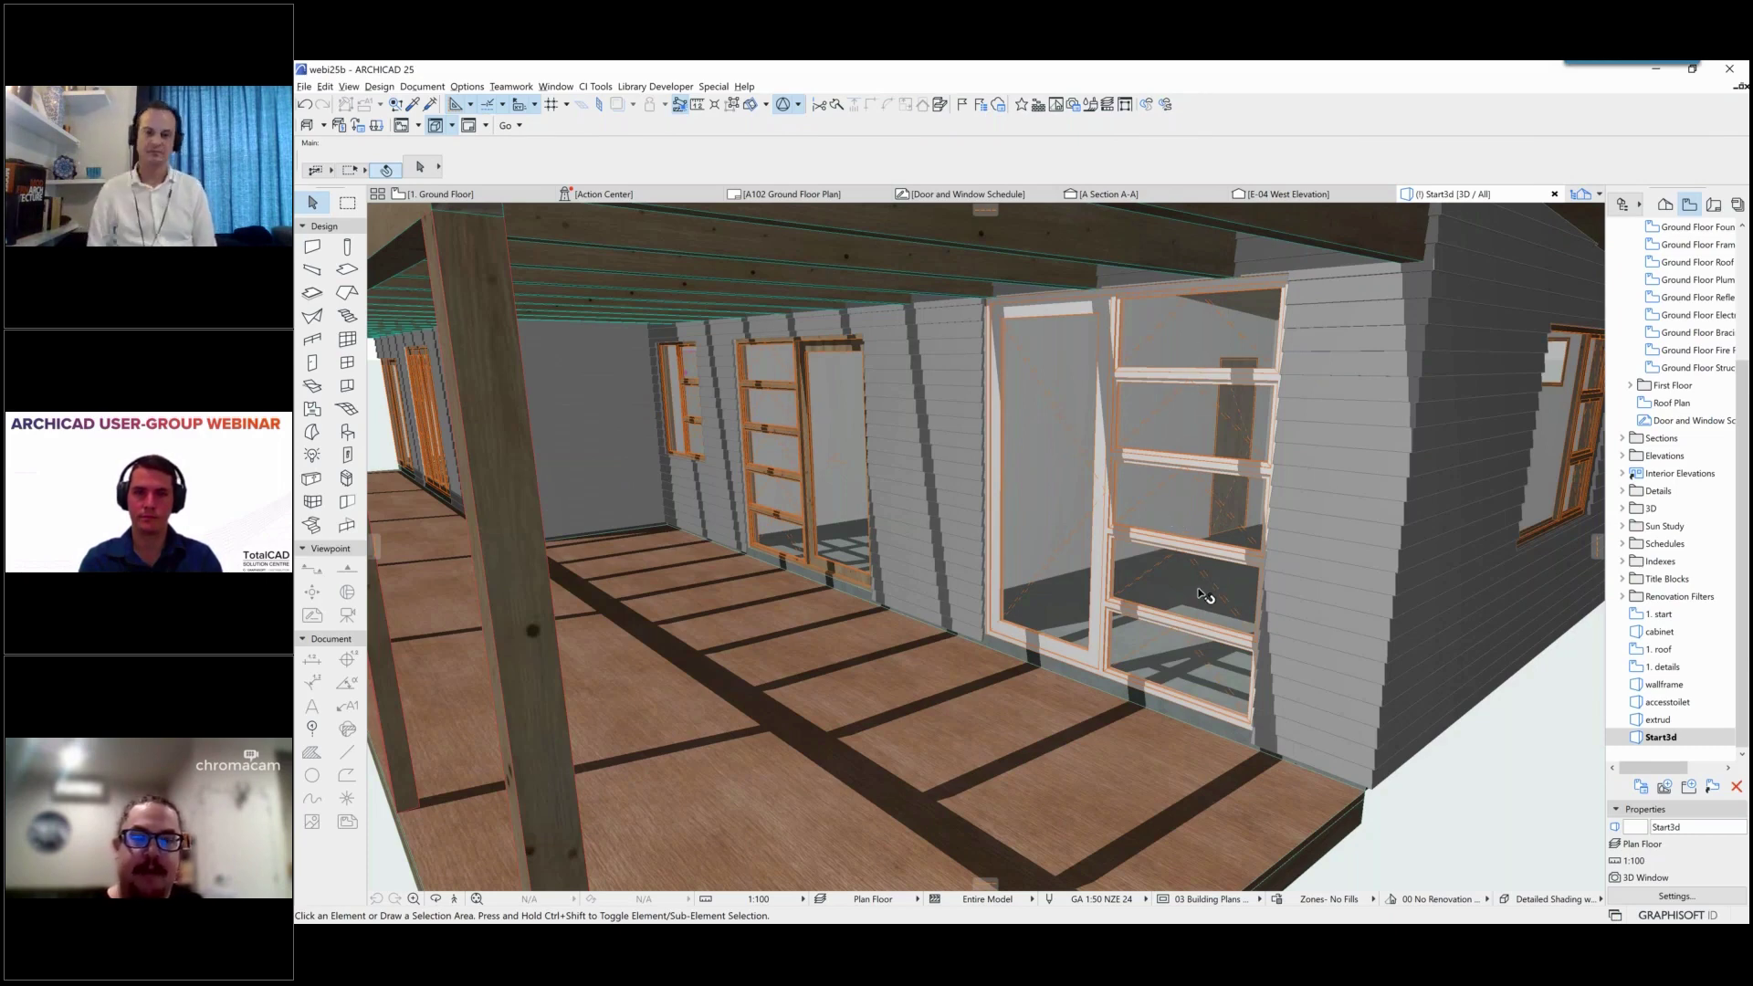
Step: Reopen the window's settings to examine its Shape and Frame options, and close them without applying anything
{"action": "left_click", "coordinate": [1159, 650]}
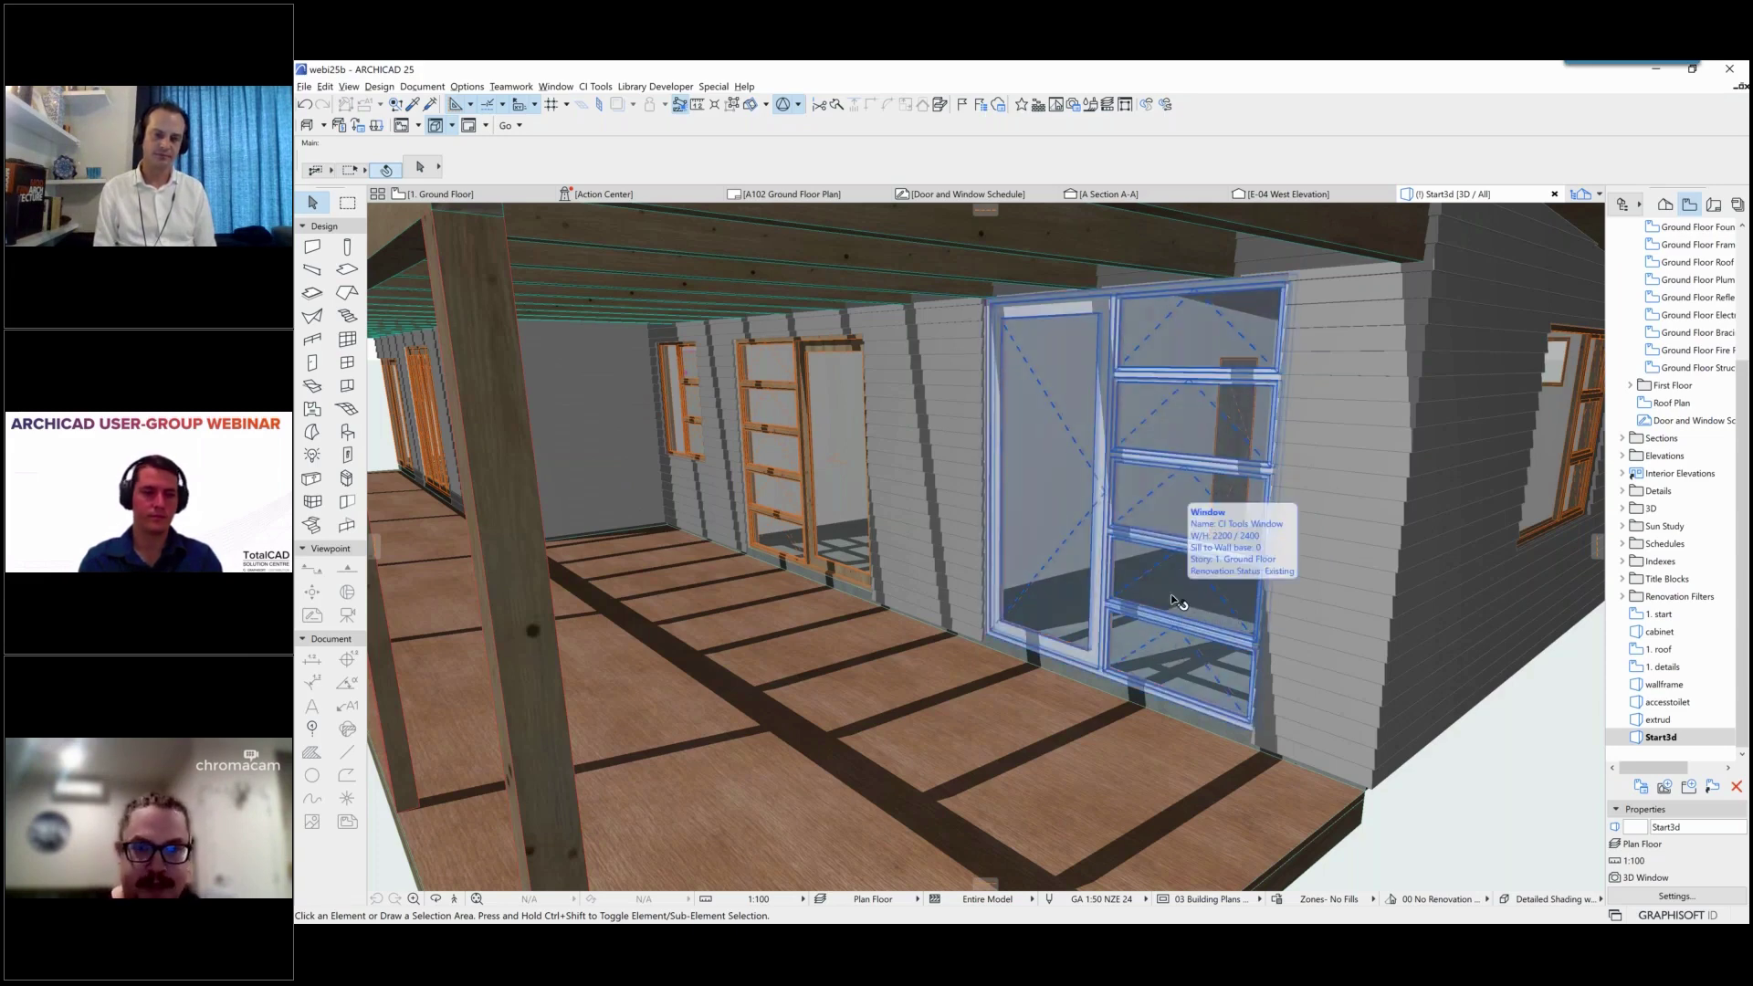
{"action": "key", "text": "Escape"}
{"action": "left_click", "coordinate": [1185, 440]}
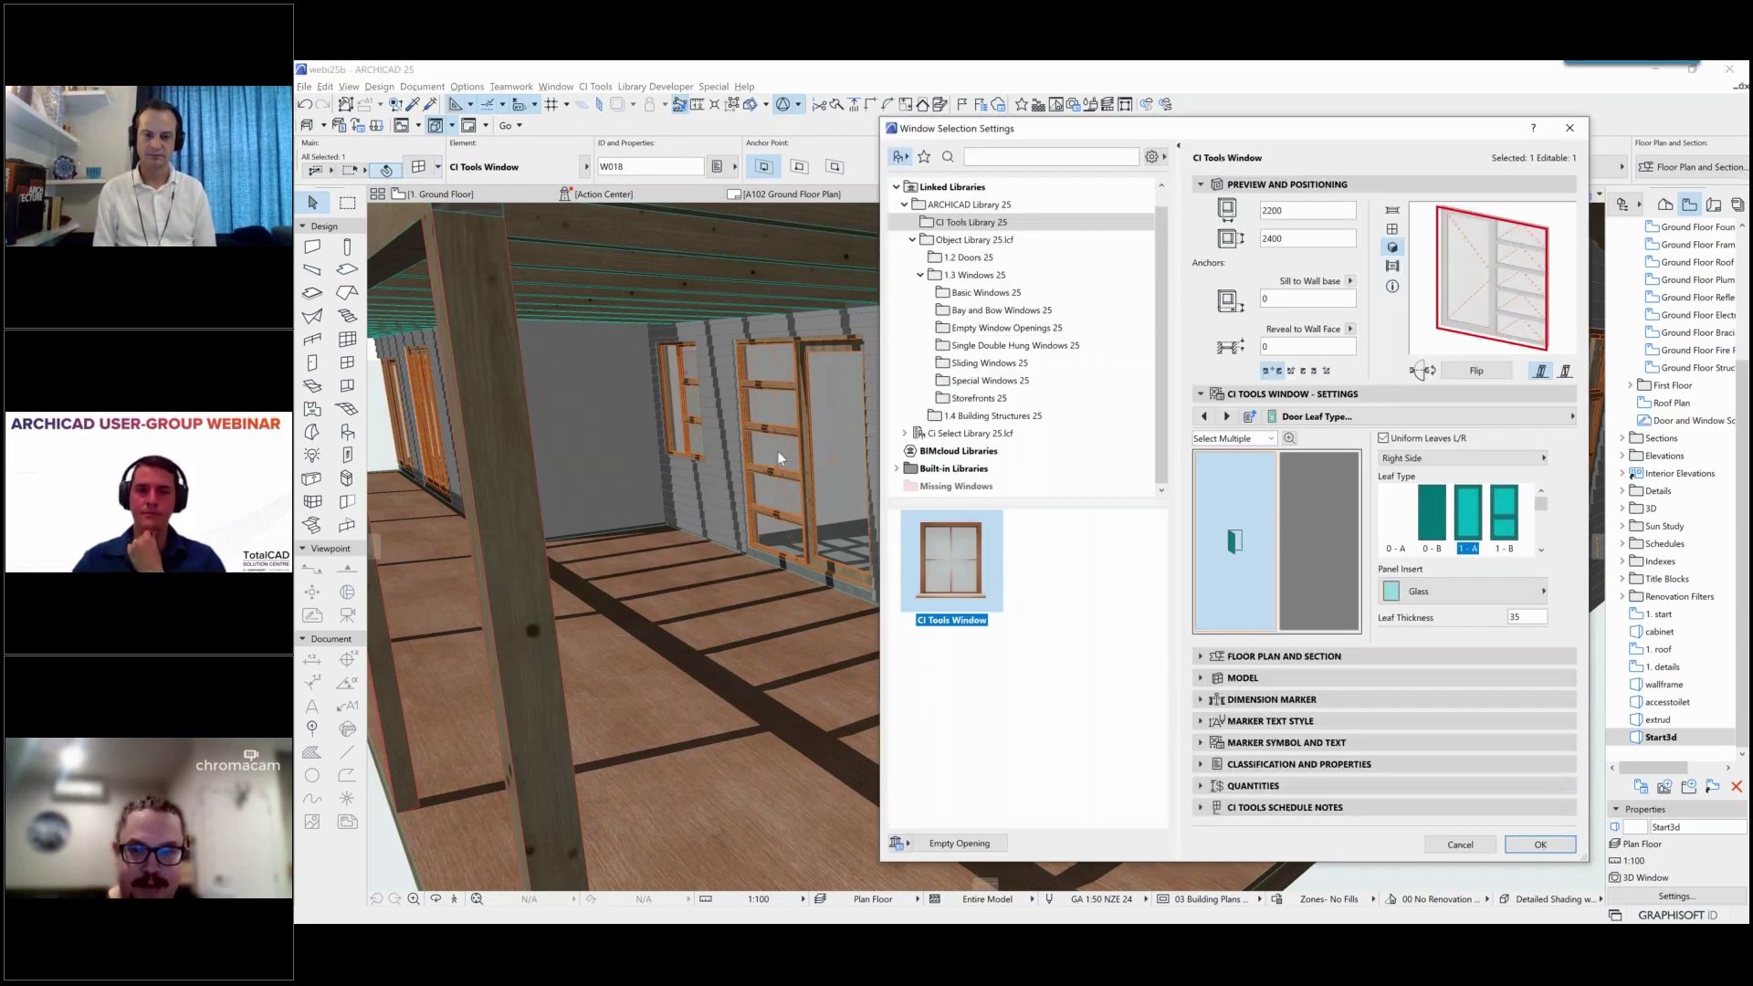
{"action": "left_click", "coordinate": [1455, 418]}
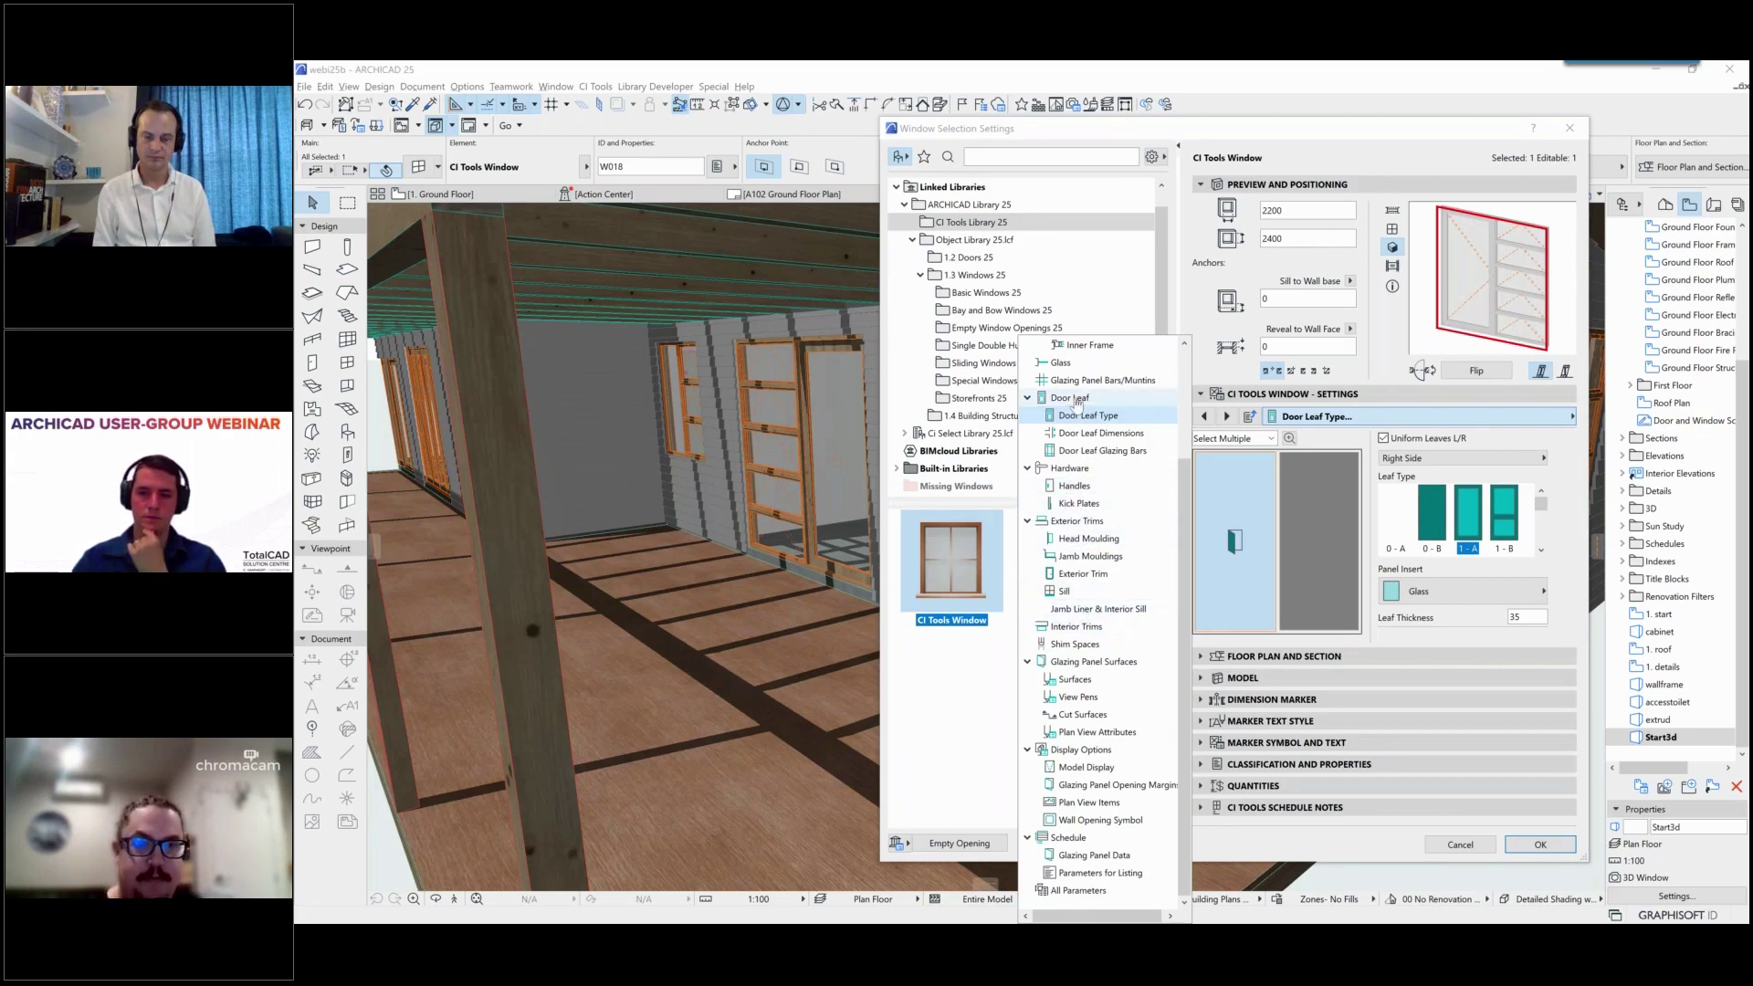
{"action": "scroll", "coordinate": [1086, 455], "scroll_direction": "up", "scroll_amount": 3}
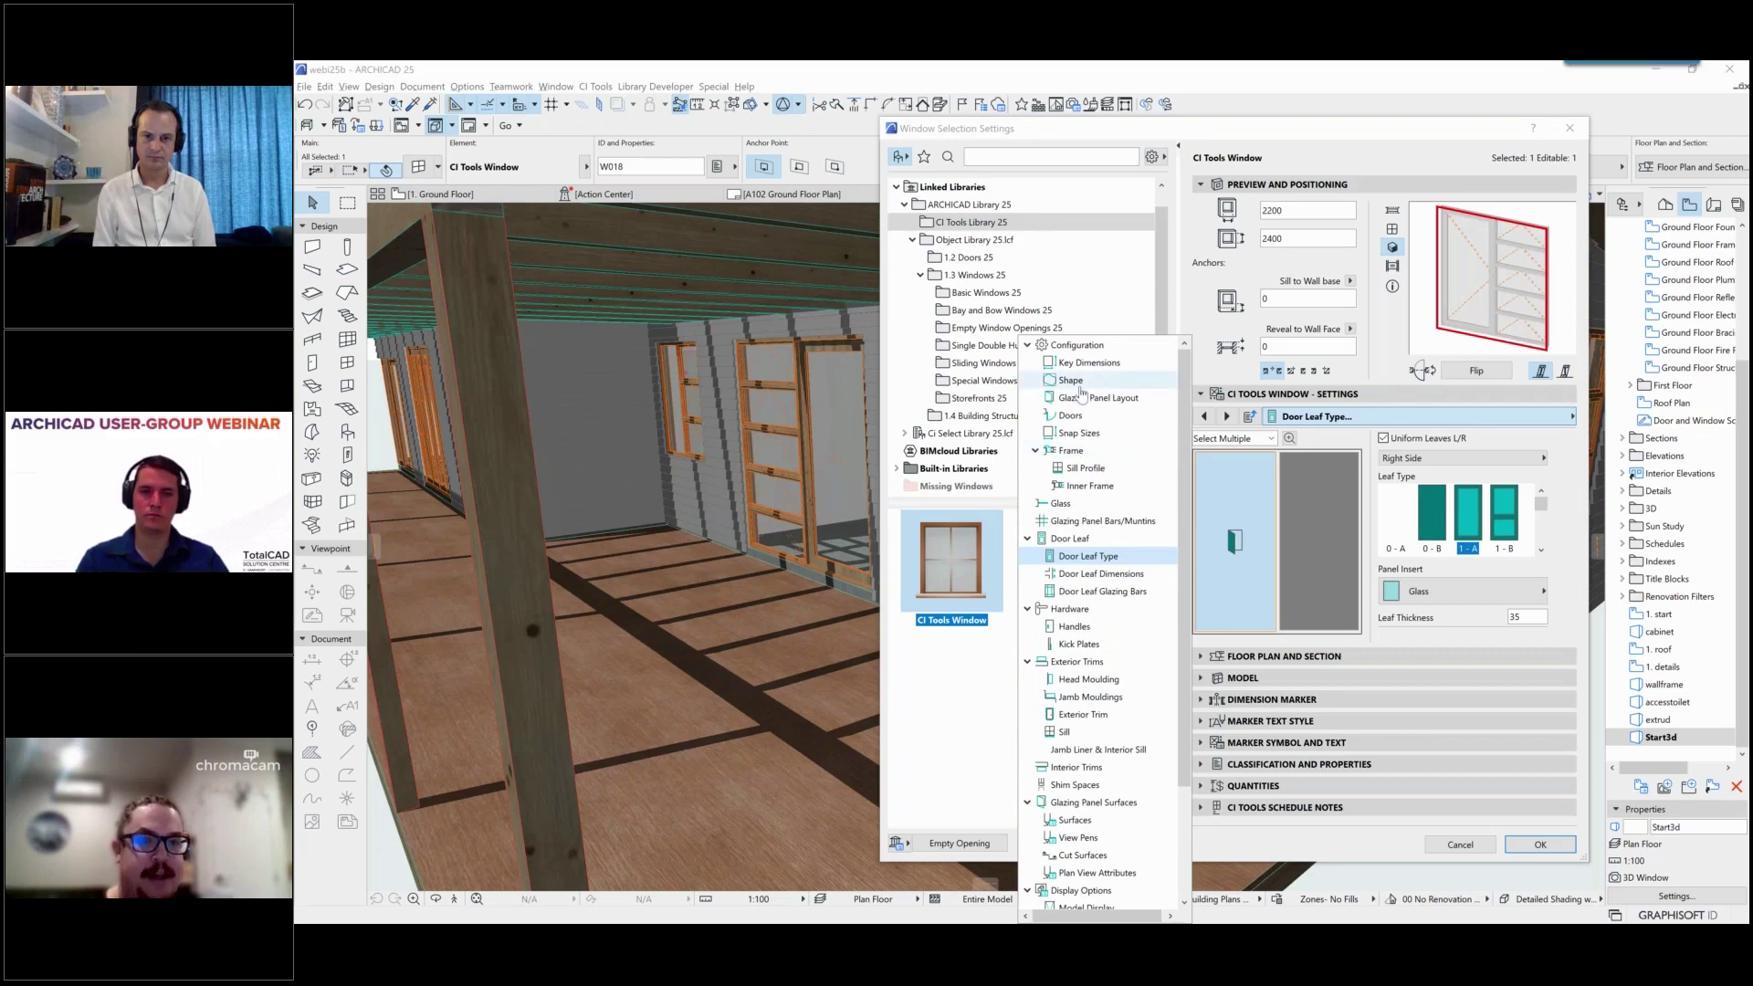
{"action": "left_click", "coordinate": [1074, 381]}
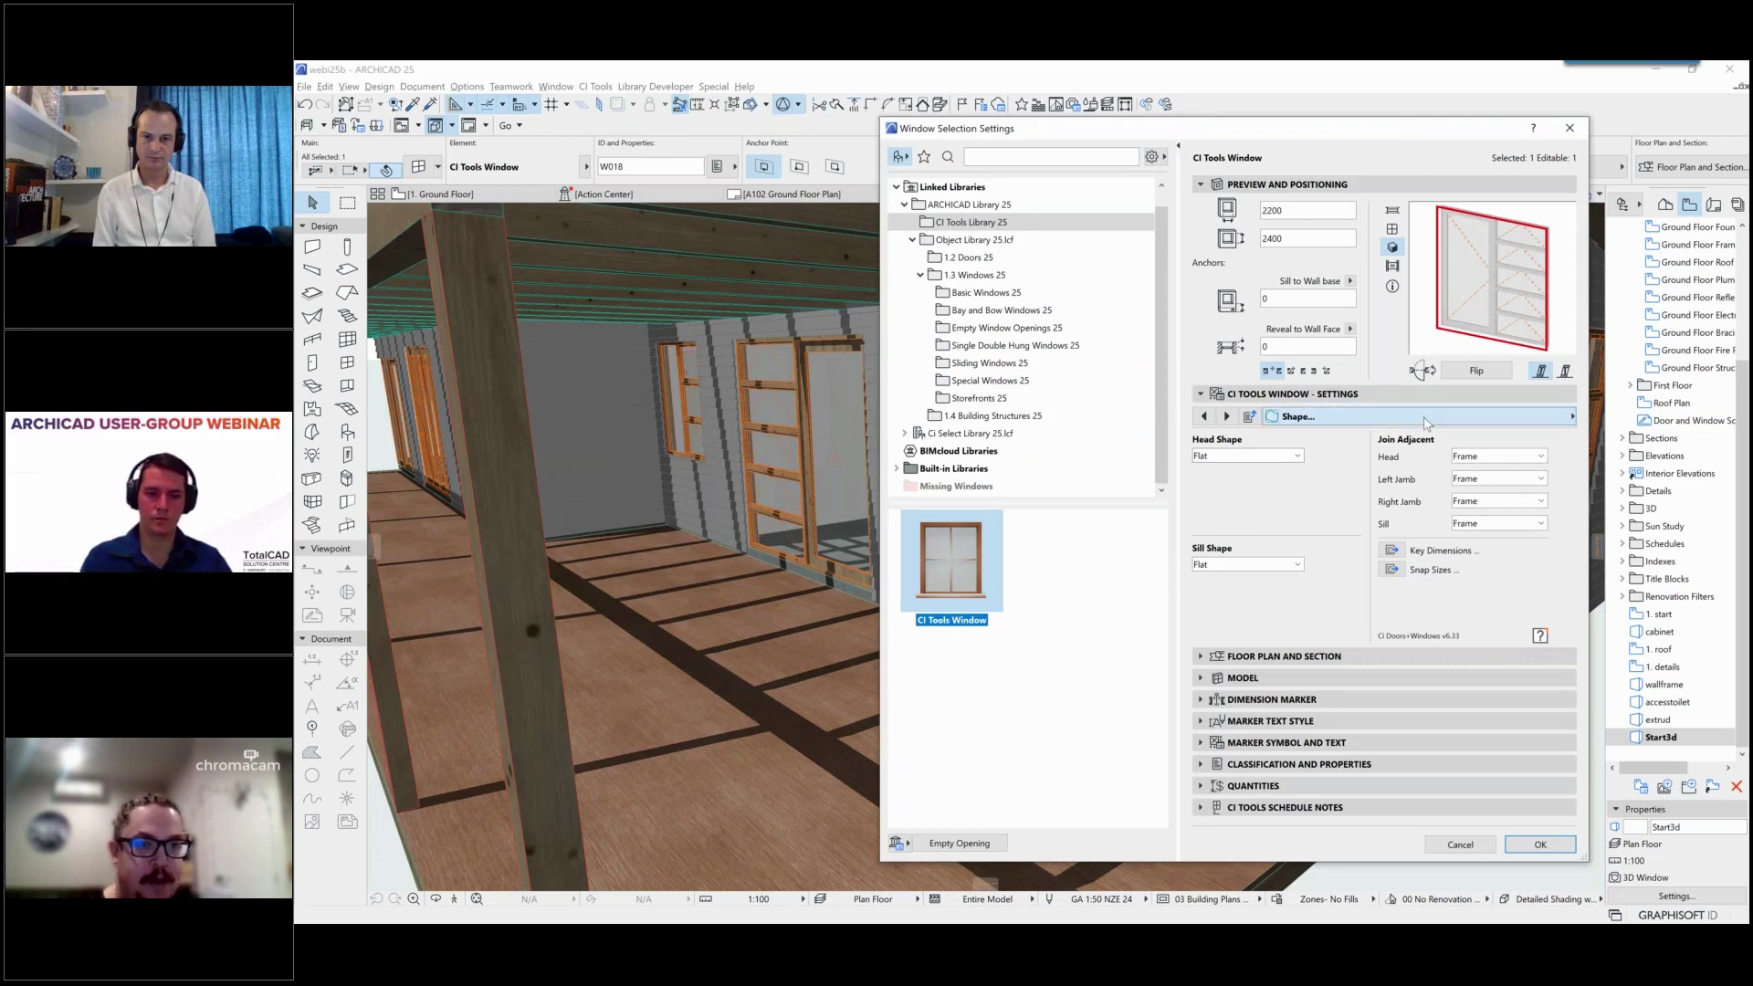
{"action": "left_click", "coordinate": [1287, 416]}
{"action": "left_click", "coordinate": [1069, 418]}
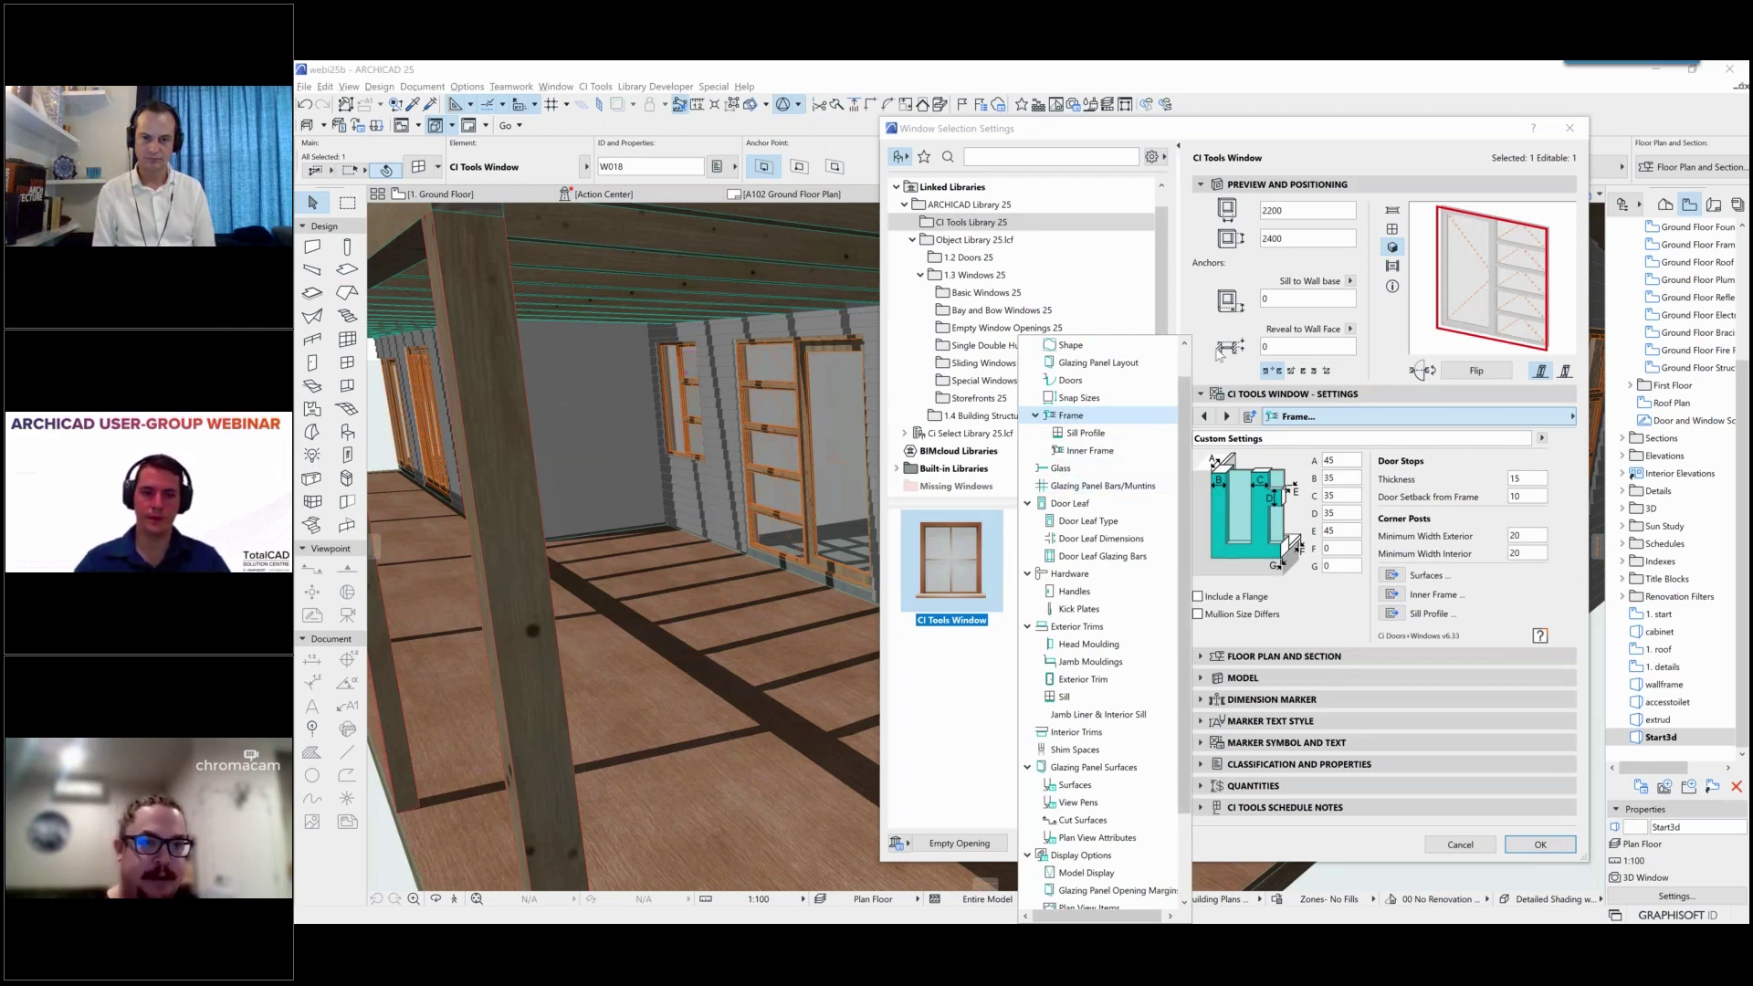
{"action": "left_click", "coordinate": [1209, 377]}
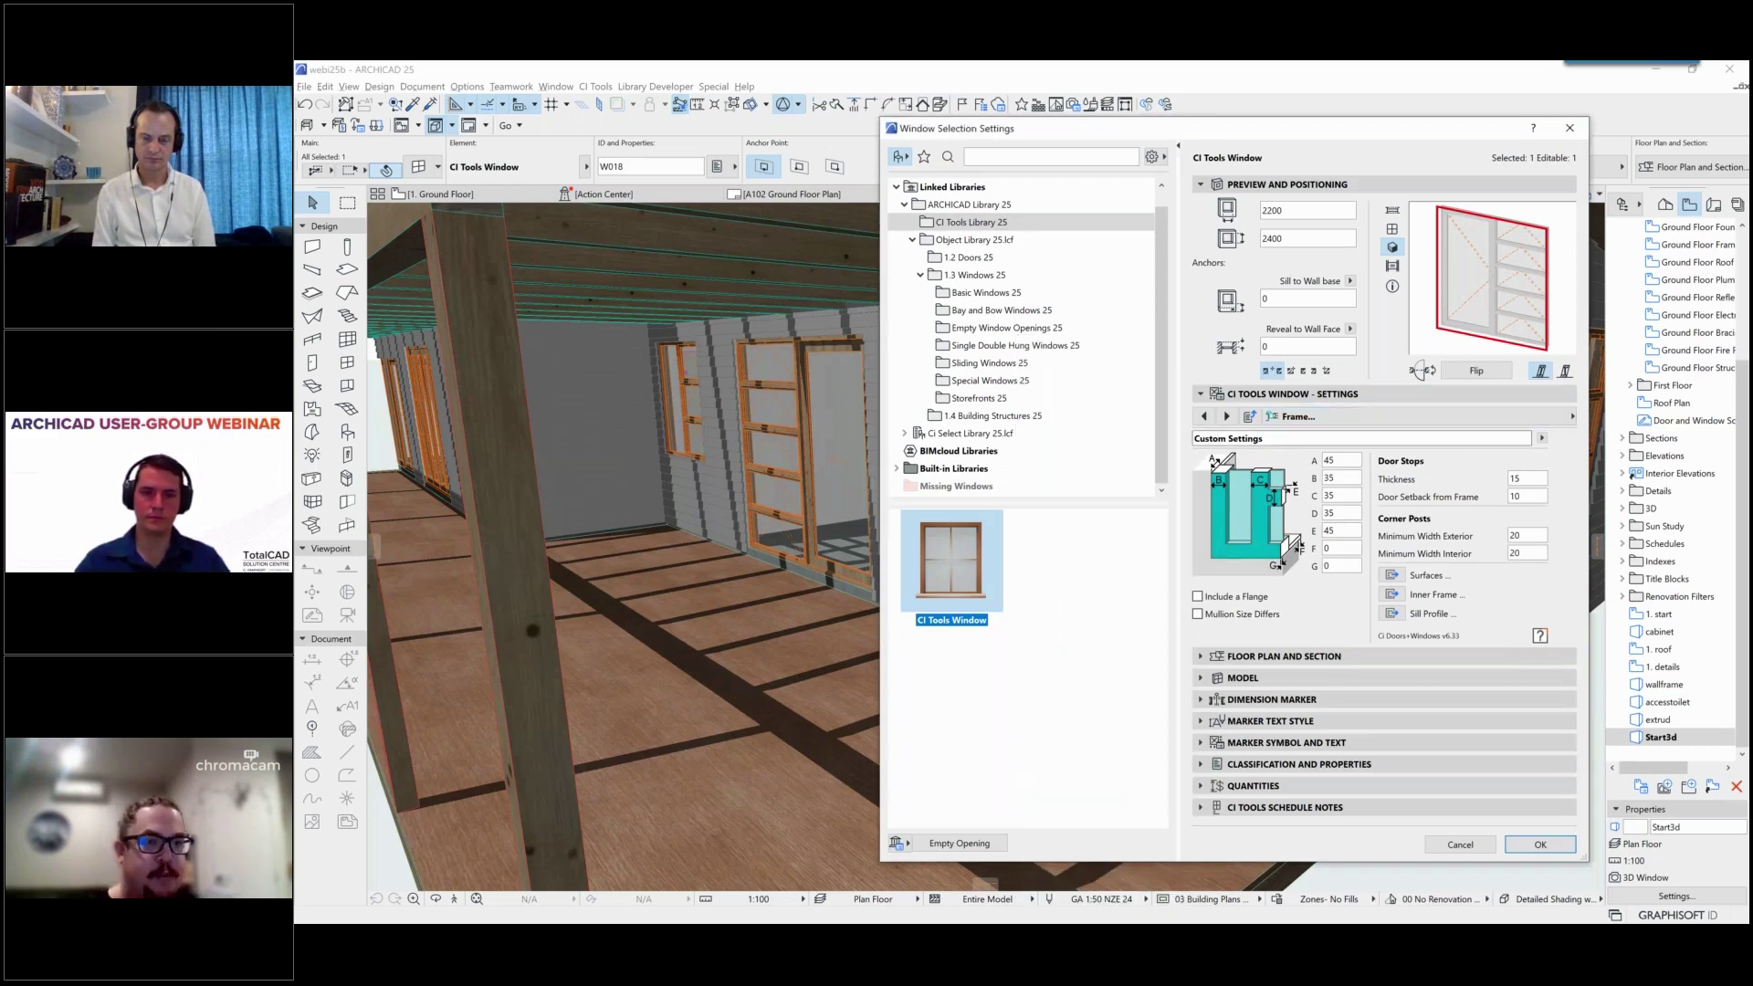
{"action": "left_click", "coordinate": [1459, 844]}
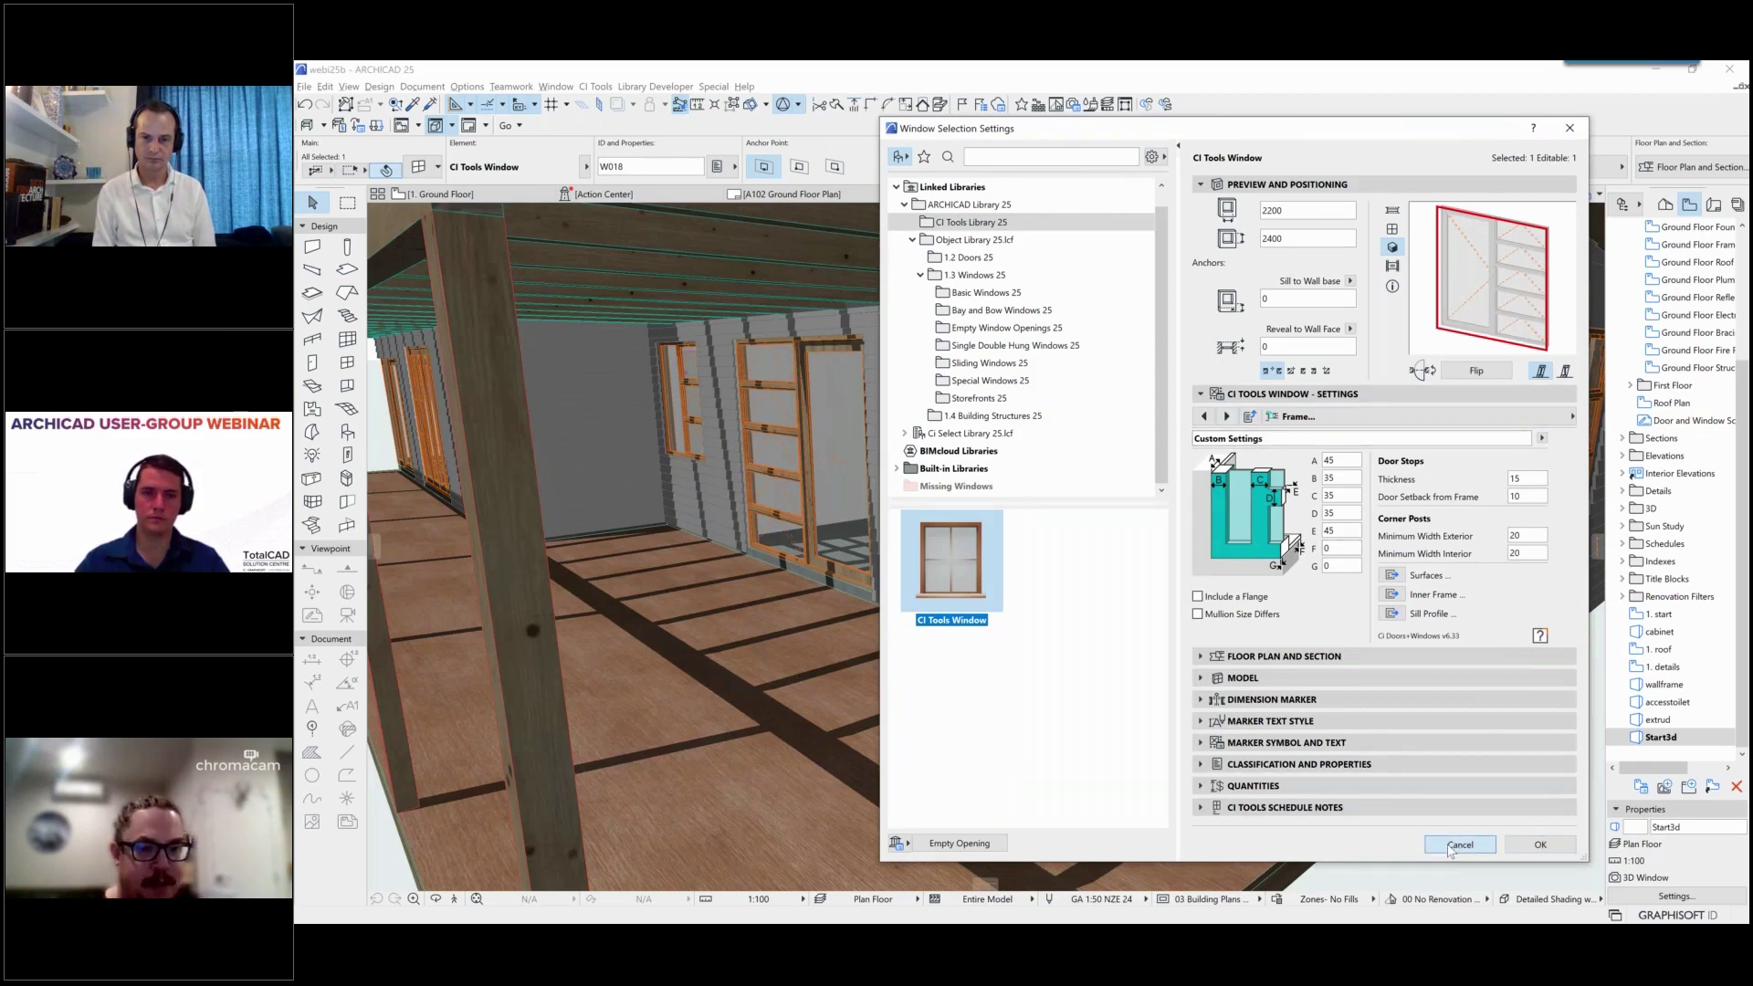
Step: Close the window settings without applying changes and leave the window deselected
{"action": "left_click", "coordinate": [1463, 764]}
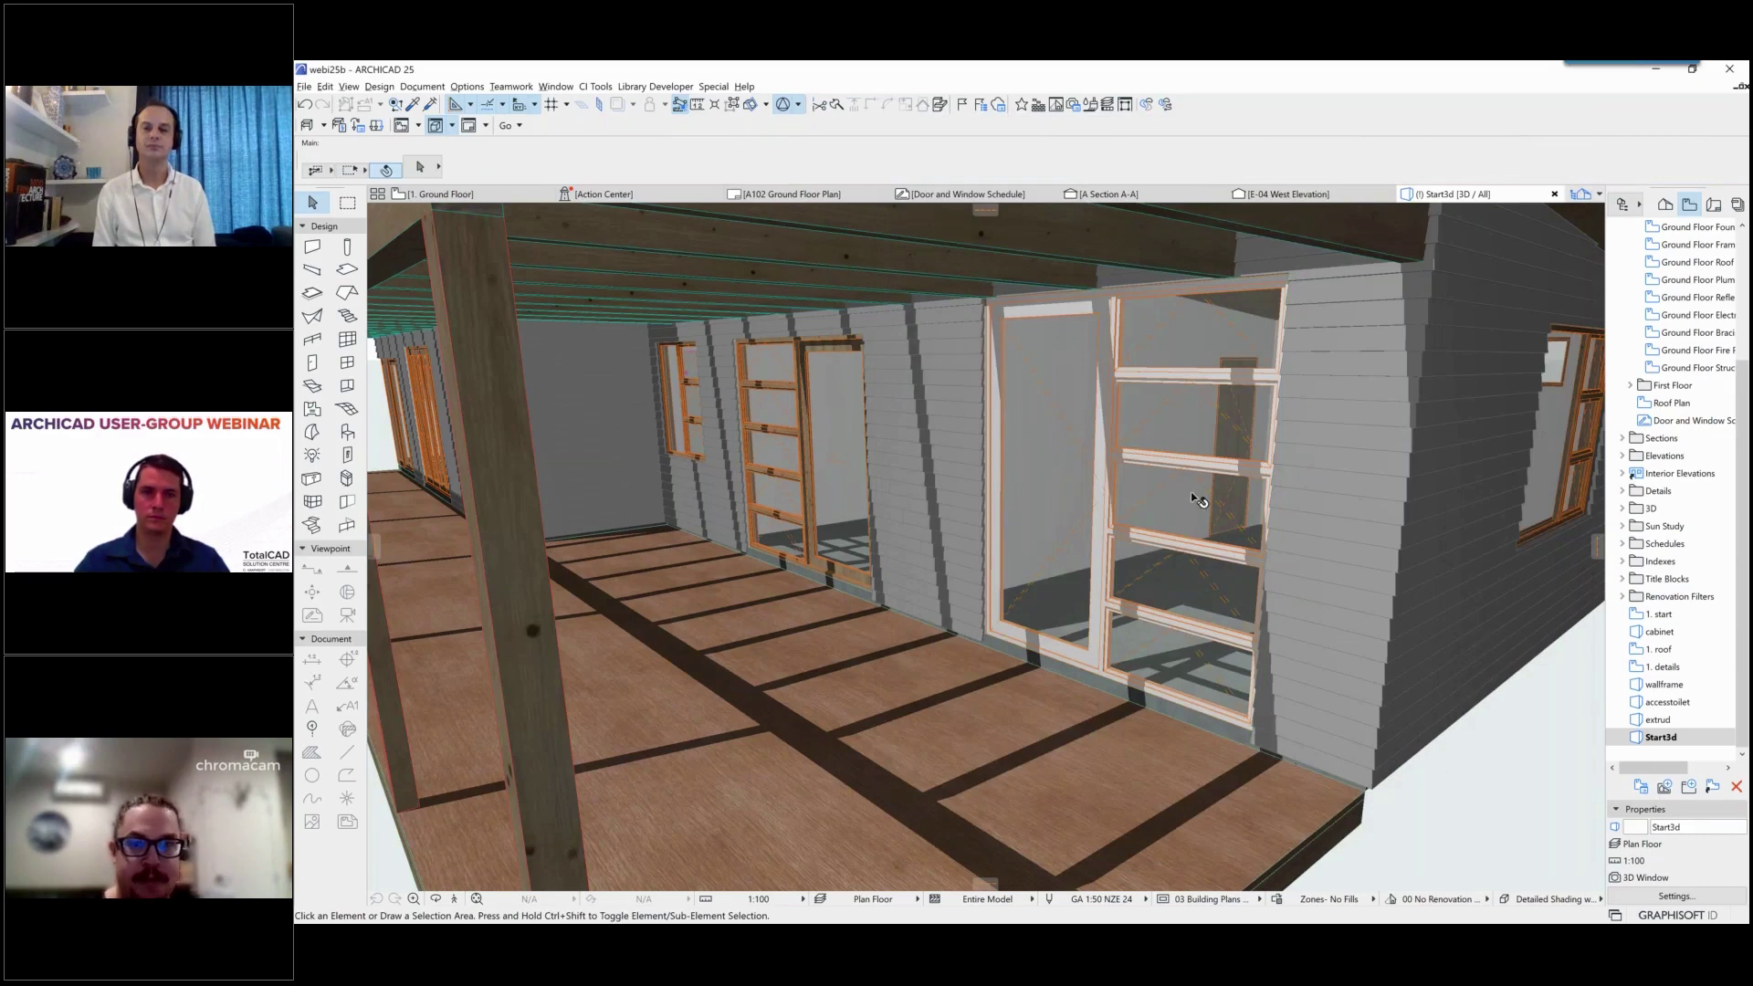
{"action": "left_click", "coordinate": [1136, 490]}
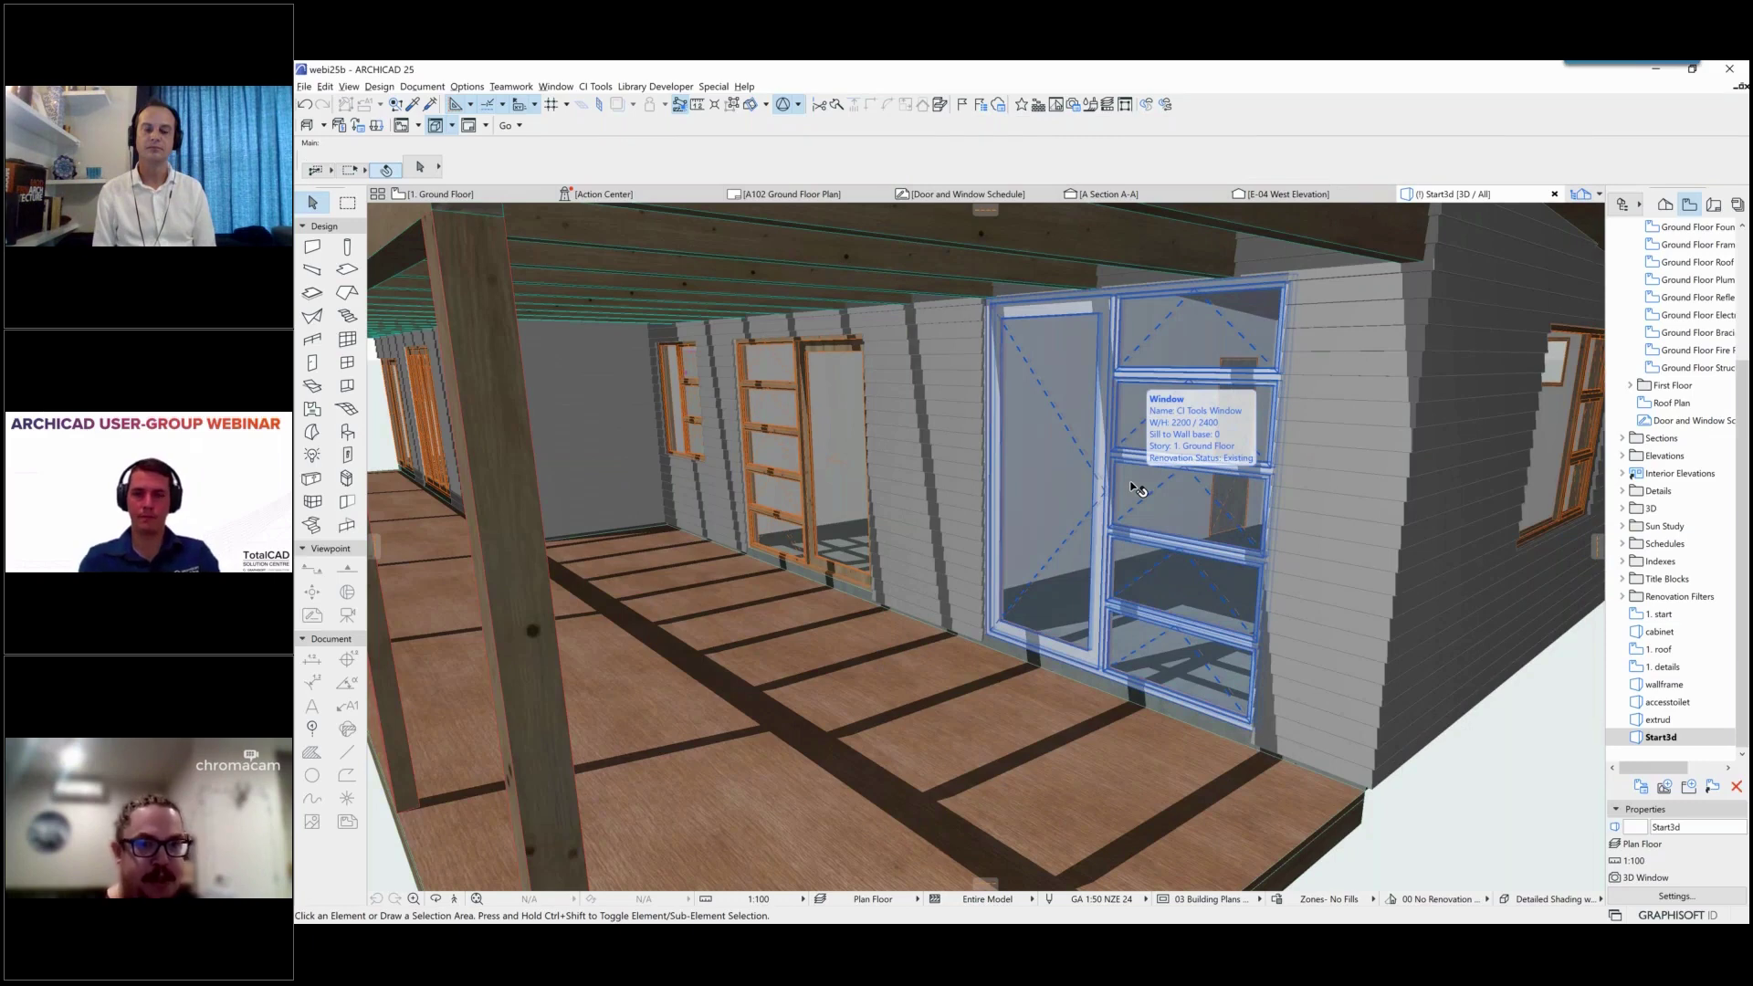
{"action": "key", "text": "Escape"}
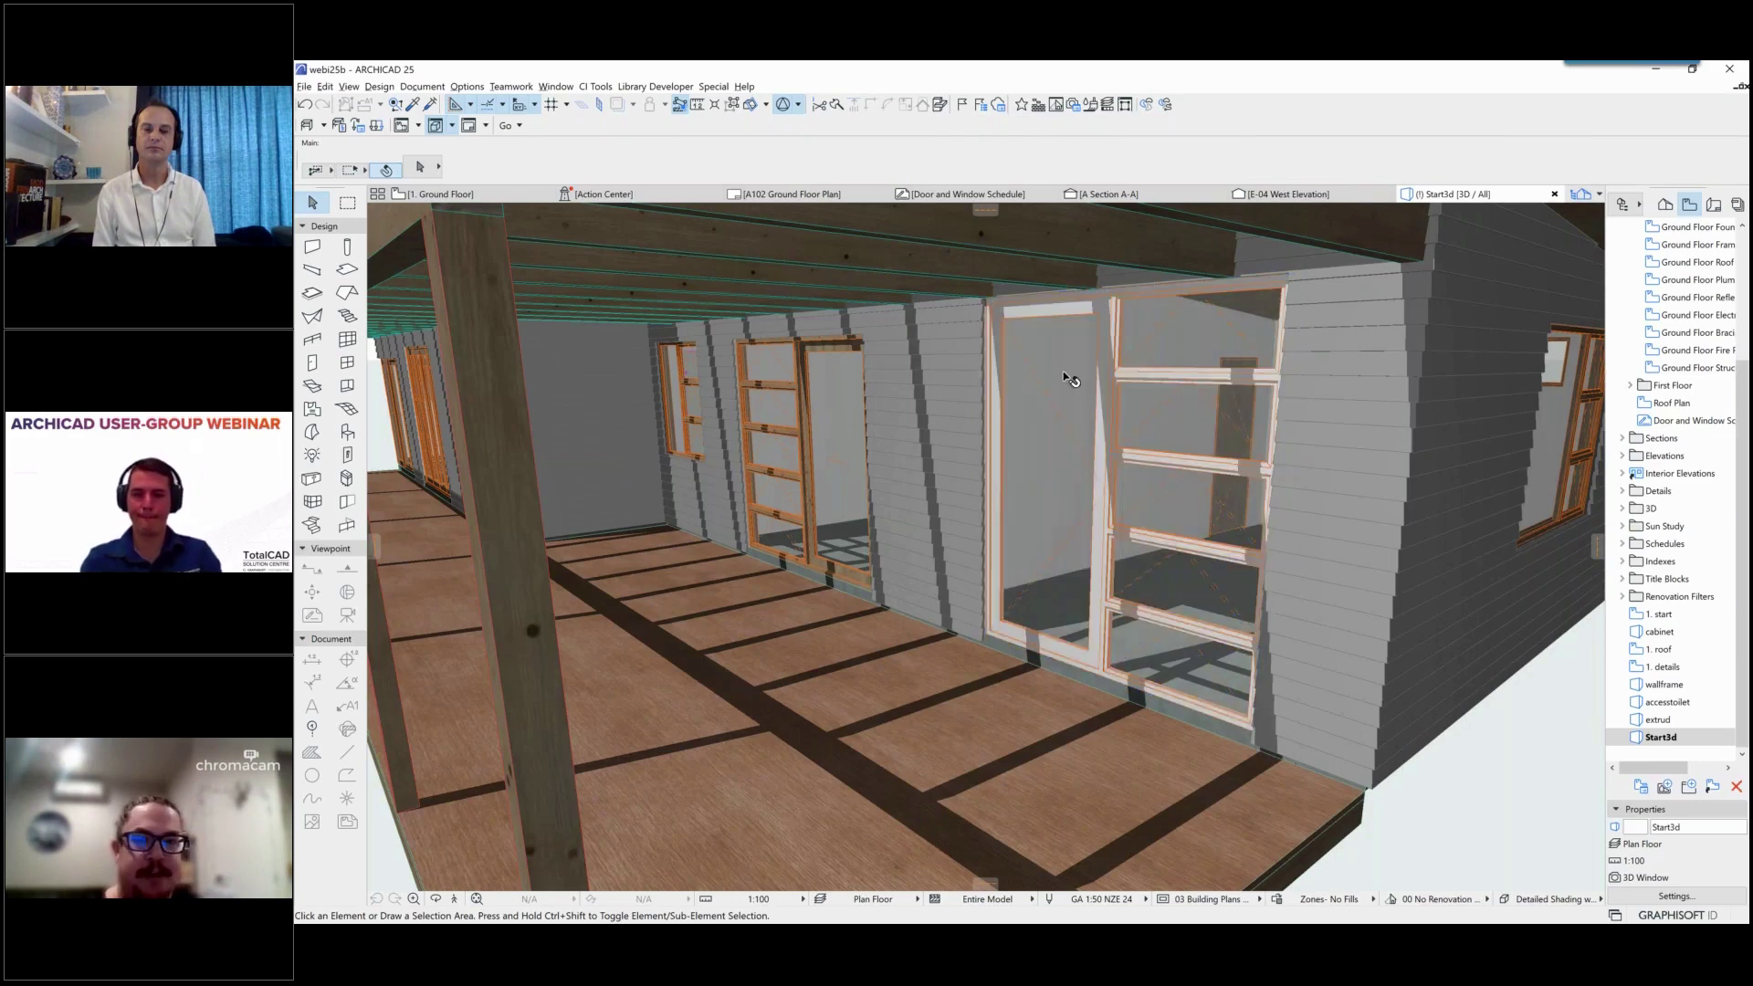
Step: Enclose the two sample window walls on the Ground Floor plan in one marquee and show only that area in 3D
{"action": "left_click", "coordinate": [468, 196]}
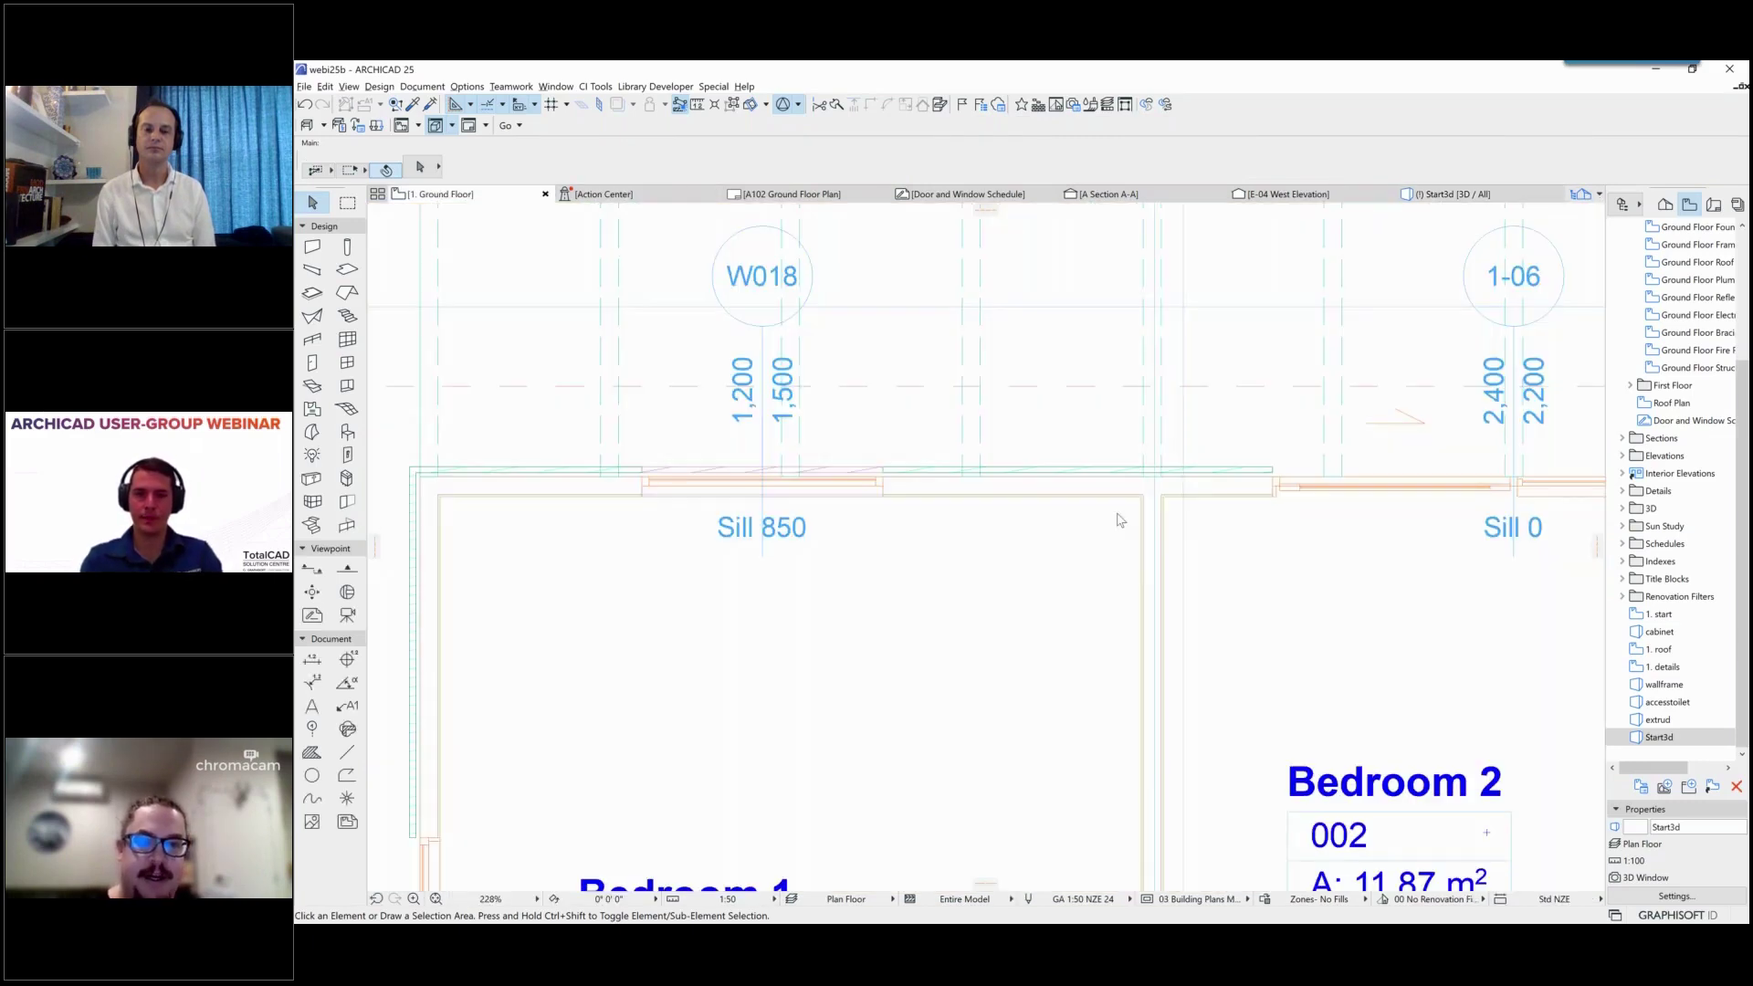
{"action": "scroll", "coordinate": [1191, 513], "scroll_direction": "down", "scroll_amount": 5}
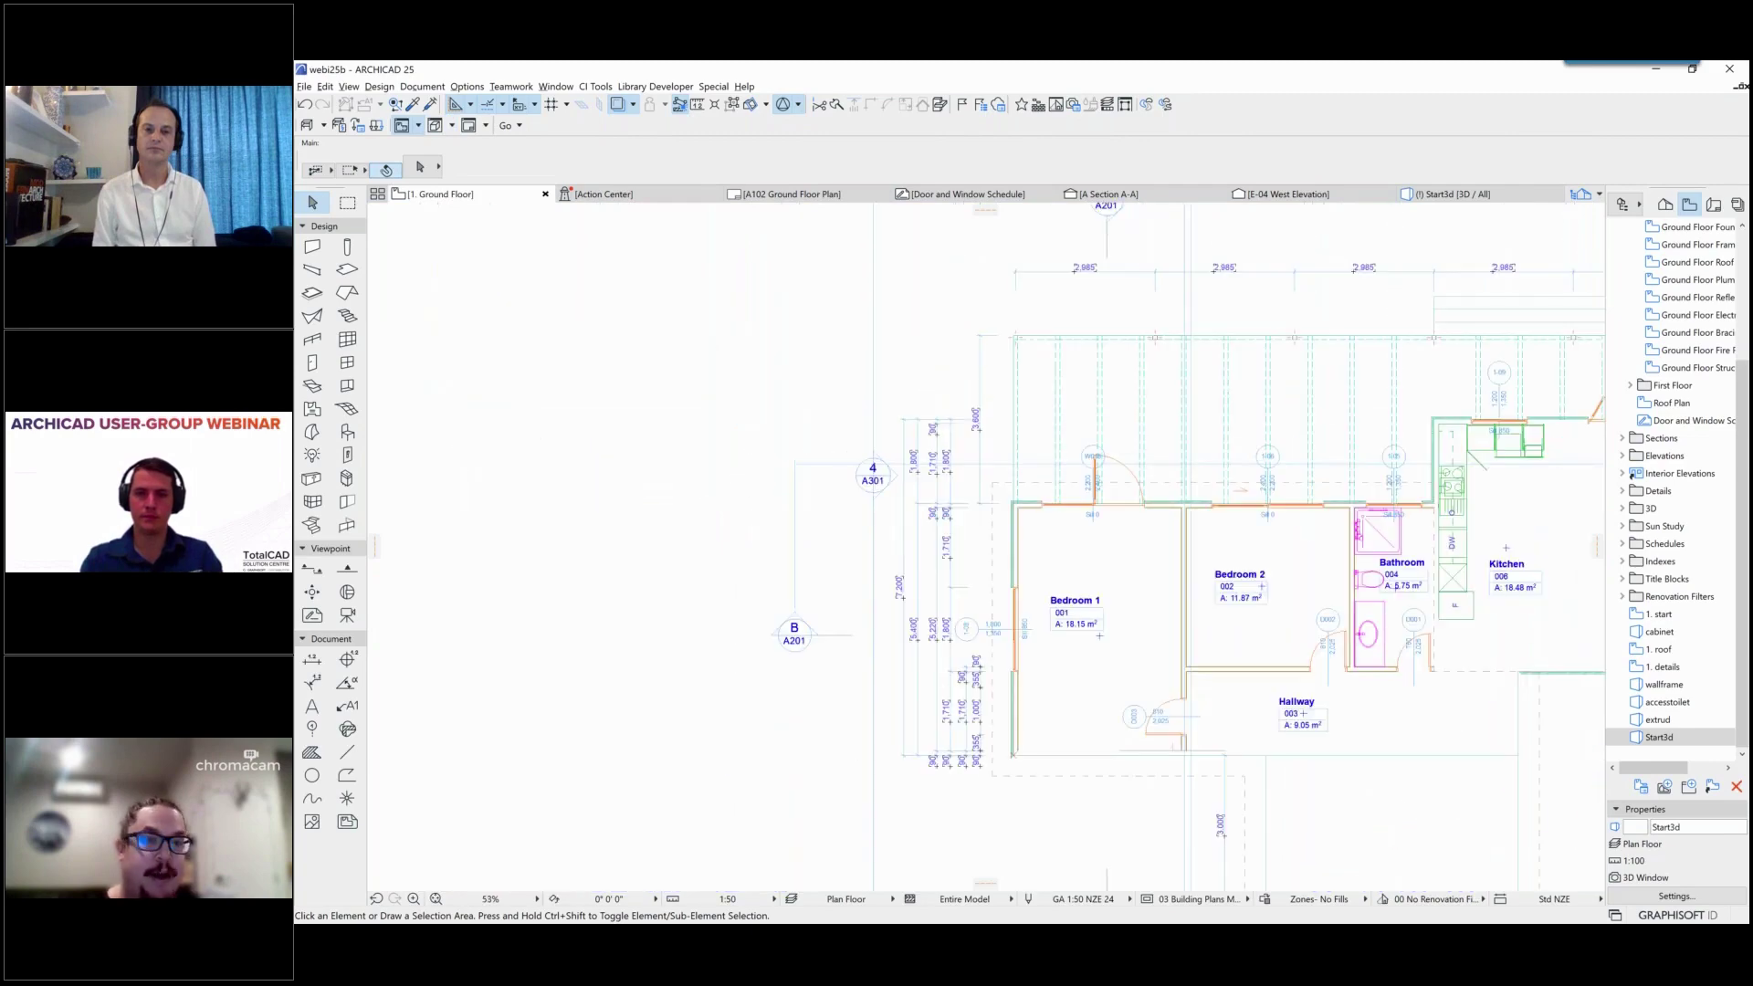
{"action": "mouse_move", "coordinate": [1563, 556]}
{"action": "middle_mouse_down"}
{"action": "mouse_move", "coordinate": [889, 555]}
{"action": "mouse_move", "coordinate": [588, 493]}
{"action": "middle_mouse_up"}
{"action": "scroll", "coordinate": [888, 556], "scroll_direction": "down", "scroll_amount": 3}
{"action": "middle_click_drag", "start_coordinate": [712, 497], "coordinate": [509, 497]}
{"action": "scroll", "coordinate": [986, 587], "scroll_direction": "up", "scroll_amount": 2}
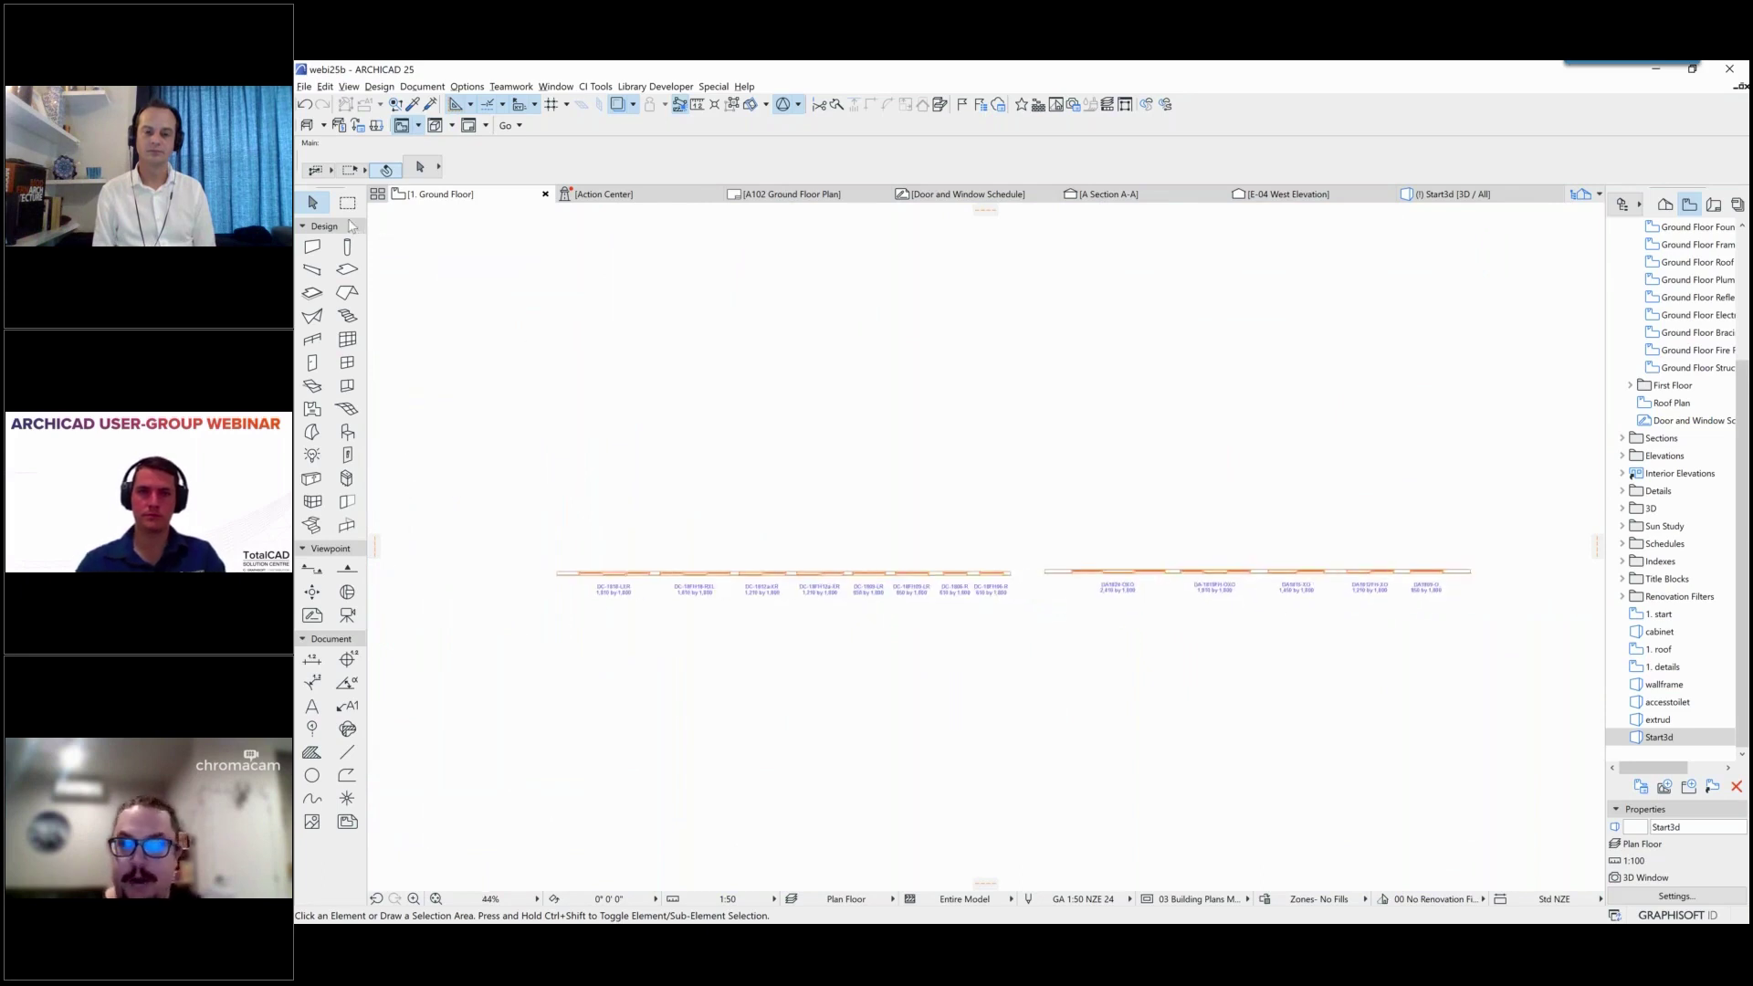
{"action": "left_click", "coordinate": [347, 202]}
{"action": "left_click", "coordinate": [522, 522]}
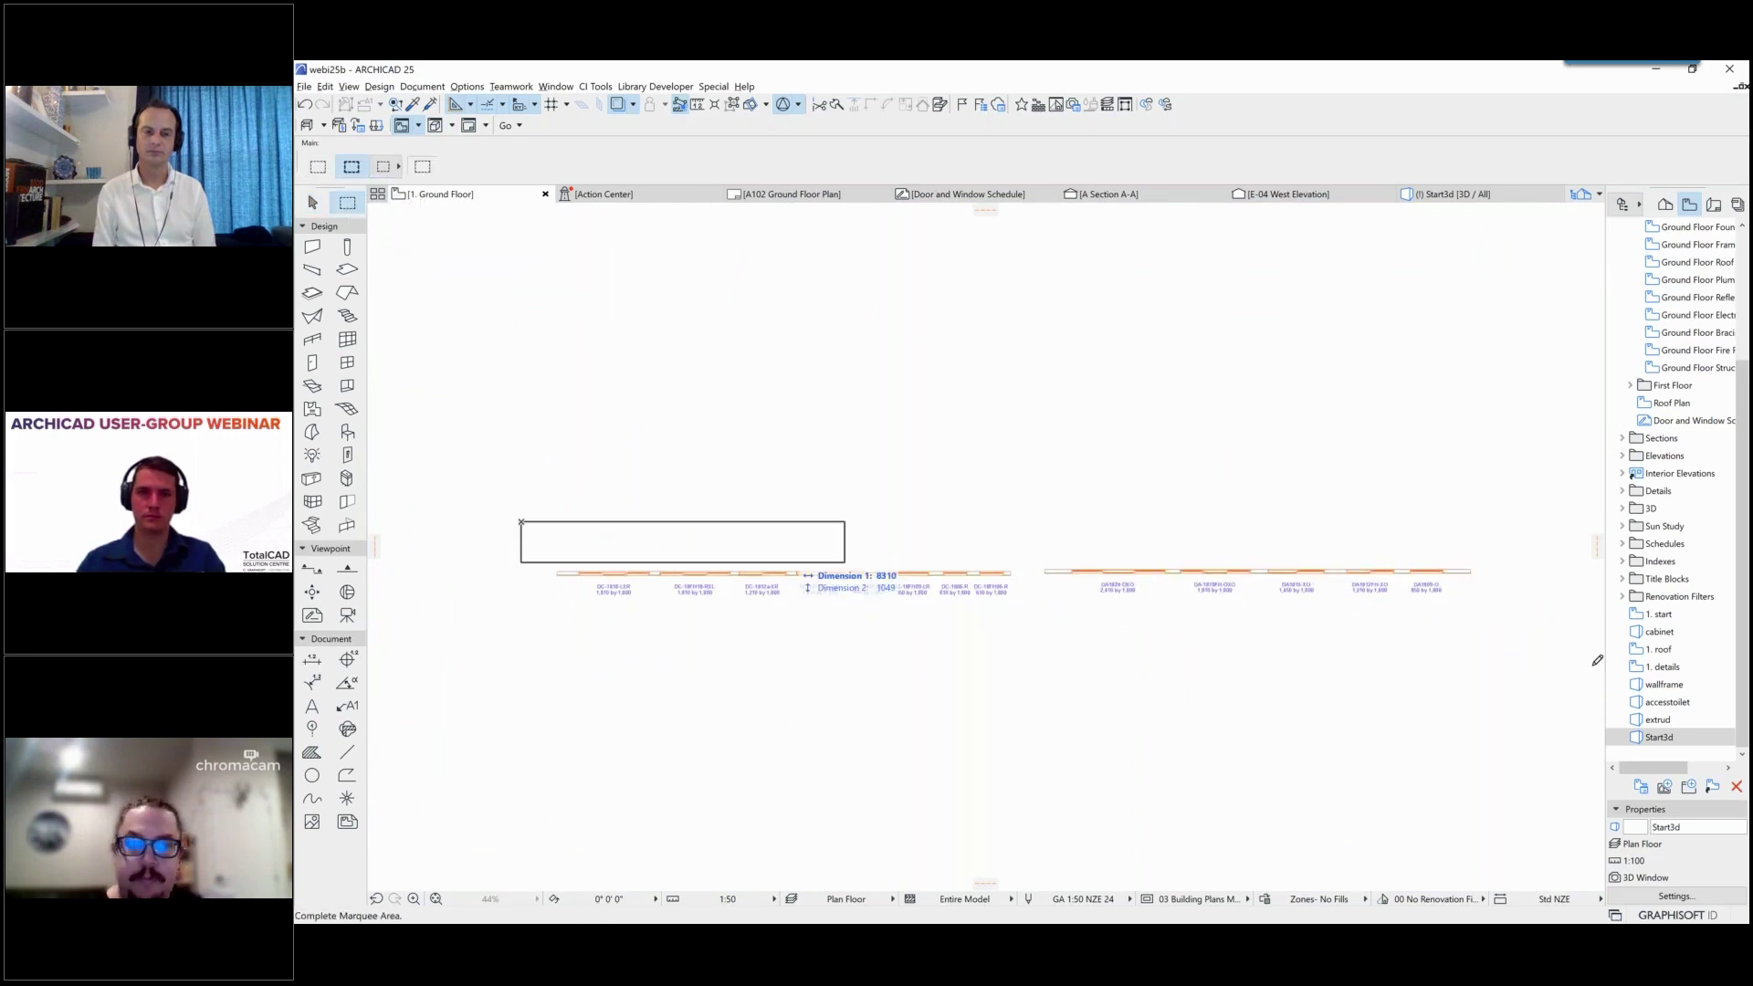
{"action": "left_click", "coordinate": [1516, 629]}
{"action": "right_click", "coordinate": [965, 363]}
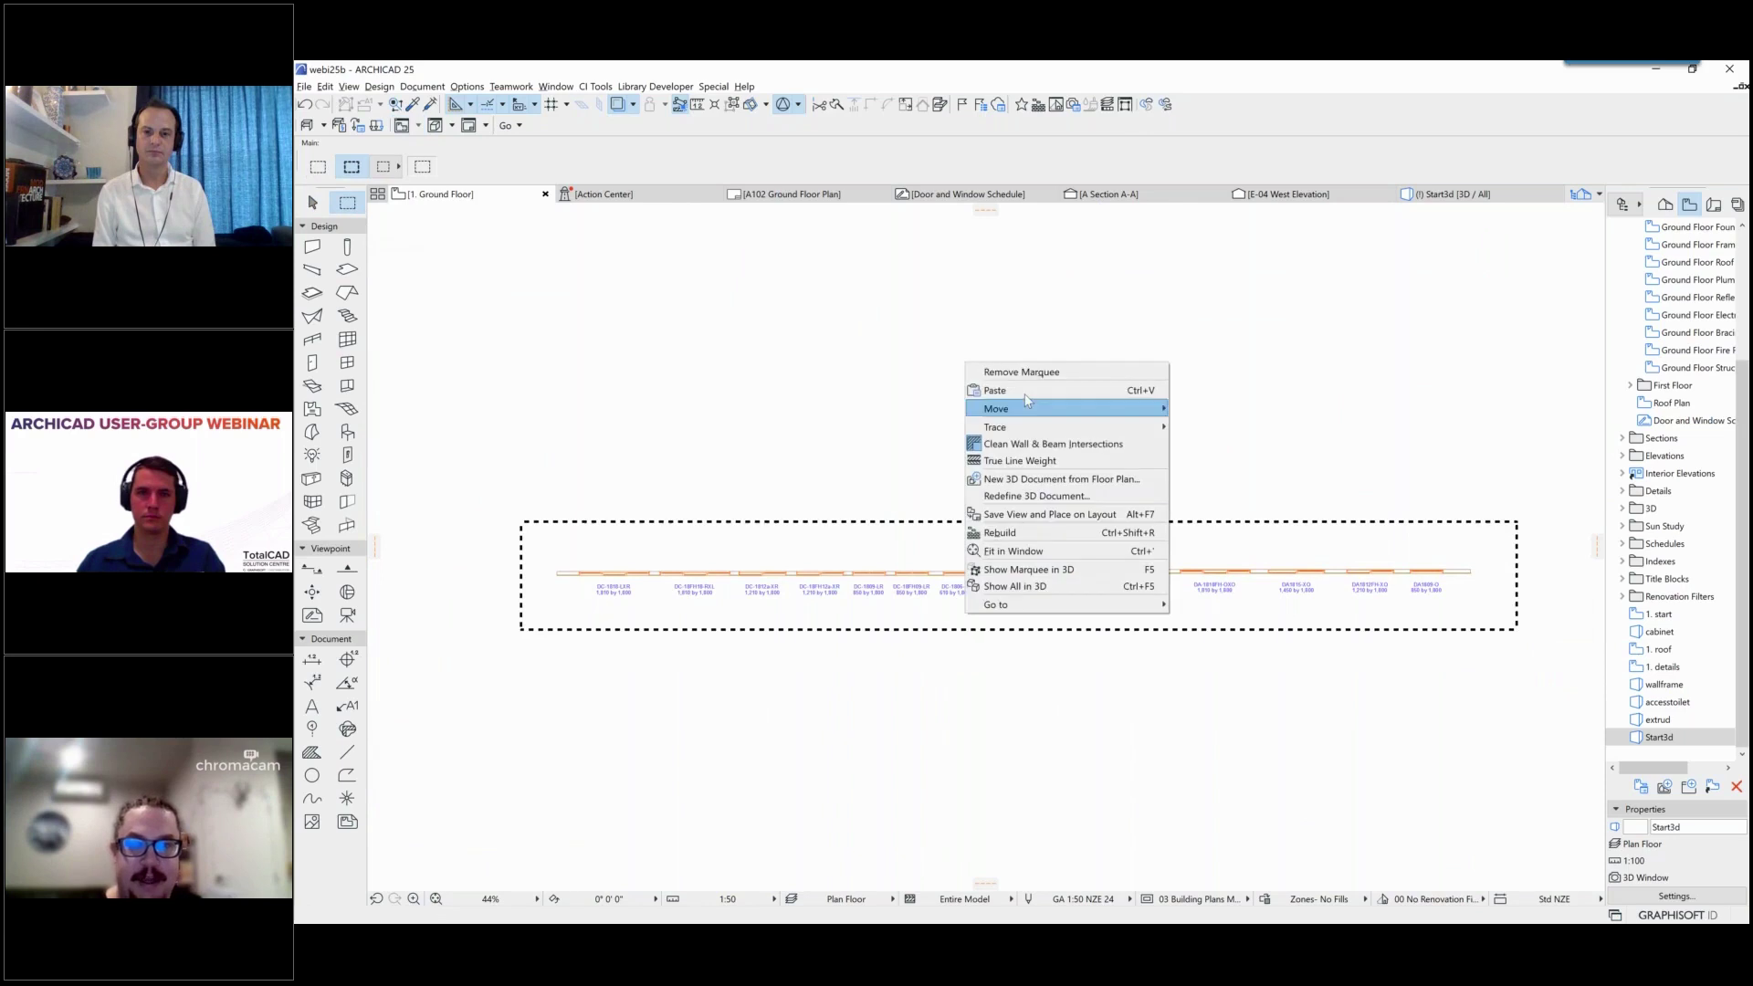
{"action": "left_click", "coordinate": [1050, 570]}
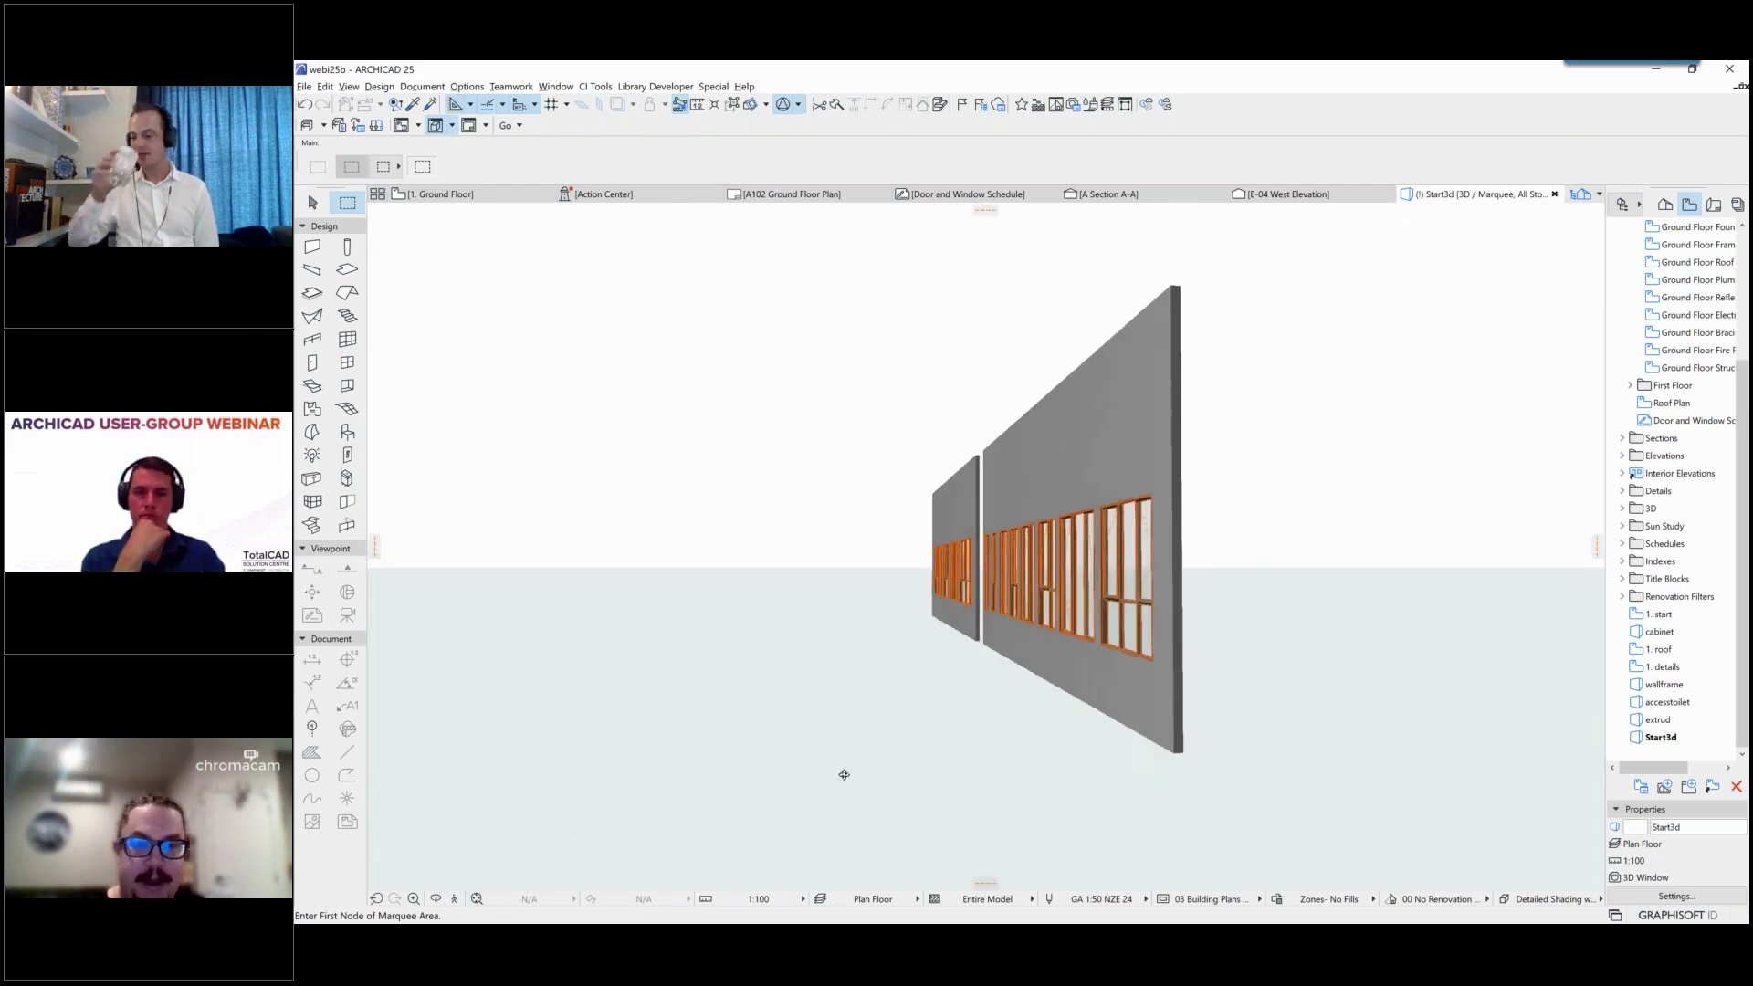
Step: Examine the sample windows along both walls in 3D, viewed from the front
{"action": "middle_click_drag", "start_coordinate": [843, 774], "coordinate": [1118, 821], "text": "shift"}
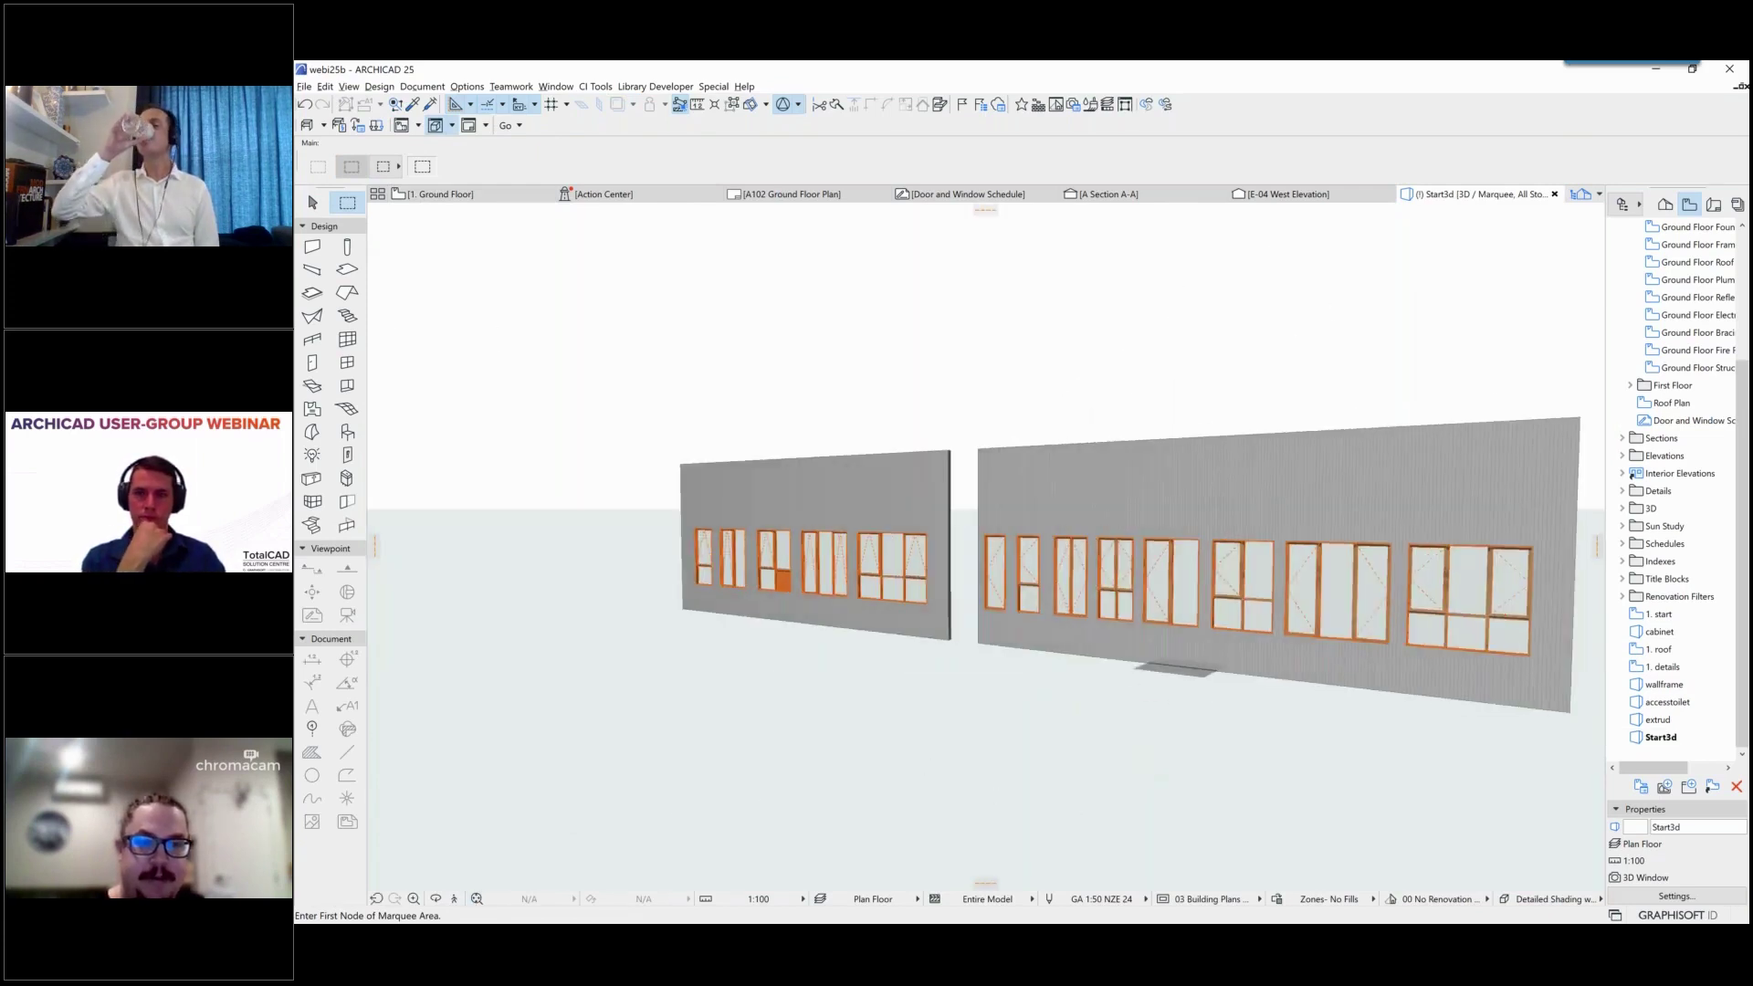
{"action": "scroll", "coordinate": [1115, 672], "scroll_direction": "up", "scroll_amount": 4}
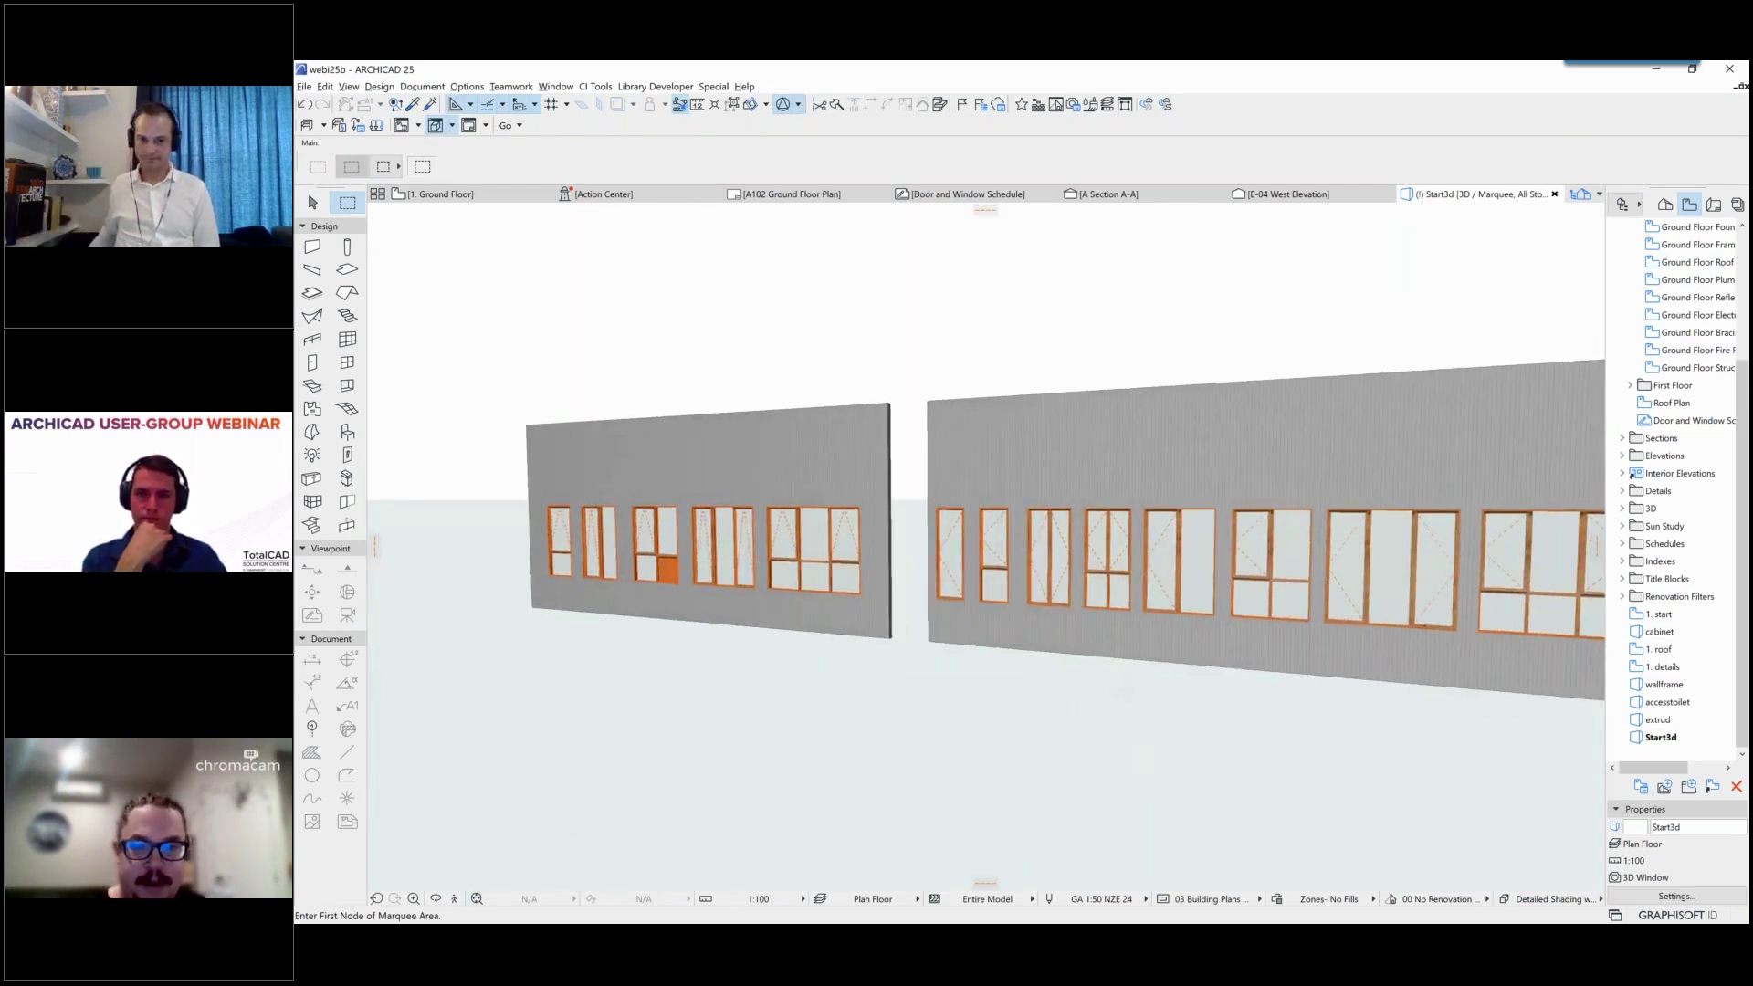
{"action": "scroll", "coordinate": [1158, 642], "scroll_direction": "up", "scroll_amount": 3}
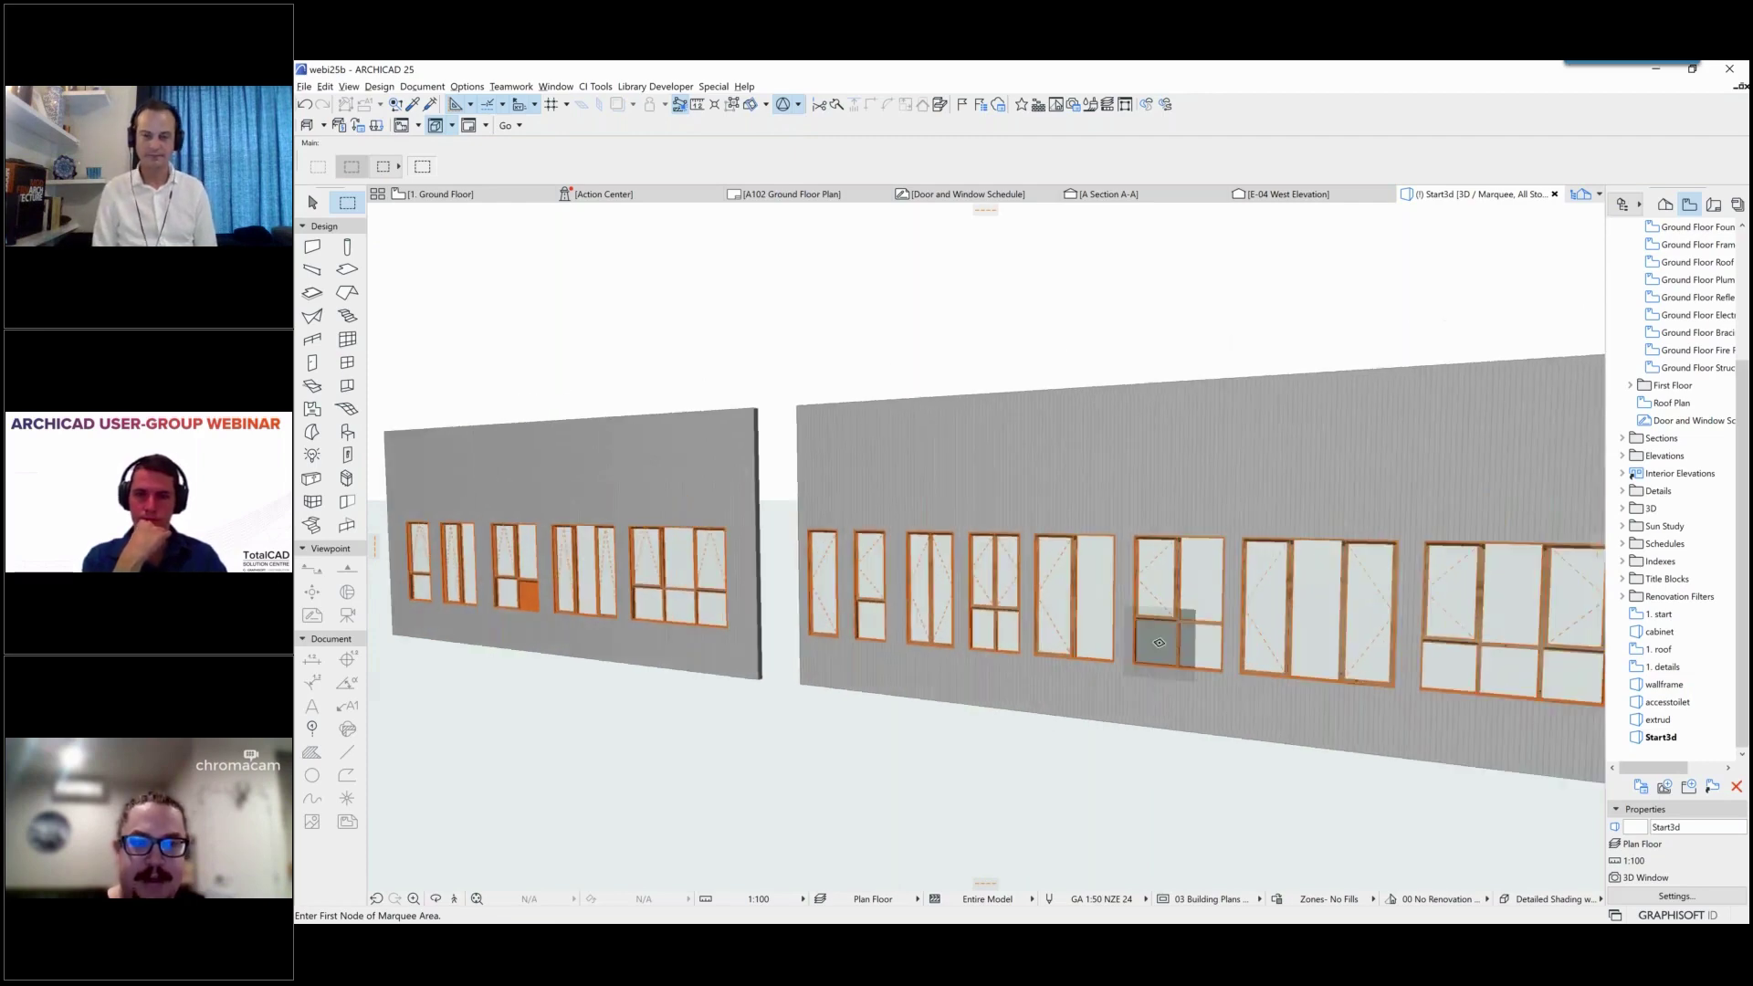
{"action": "scroll", "coordinate": [1158, 642], "scroll_direction": "up", "scroll_amount": 2}
{"action": "middle_click_drag", "start_coordinate": [1158, 642], "coordinate": [742, 371], "text": "shift"}
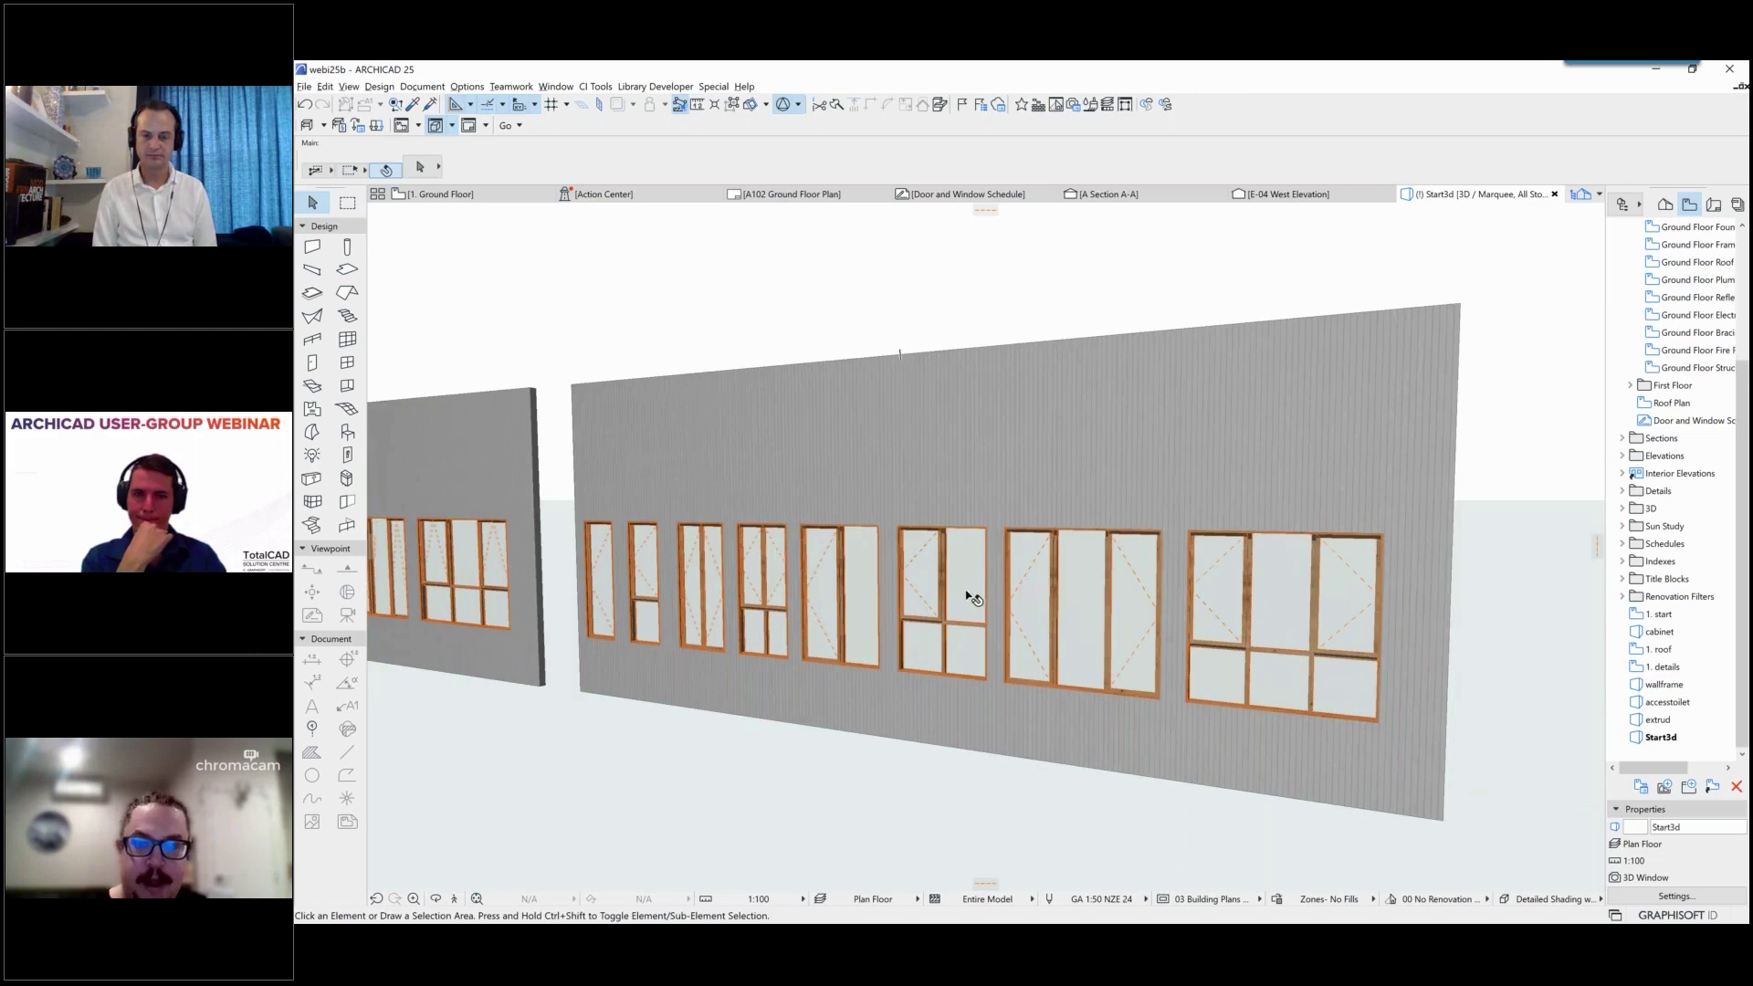
{"action": "middle_click_drag", "start_coordinate": [969, 596], "coordinate": [1389, 627], "text": "shift"}
Step: Try the OXO. Double Casement and a Central Fixed Lite configuration in size 18FHx21 on the three-panel window, and discard the settings
{"action": "left_click", "coordinate": [1390, 626]}
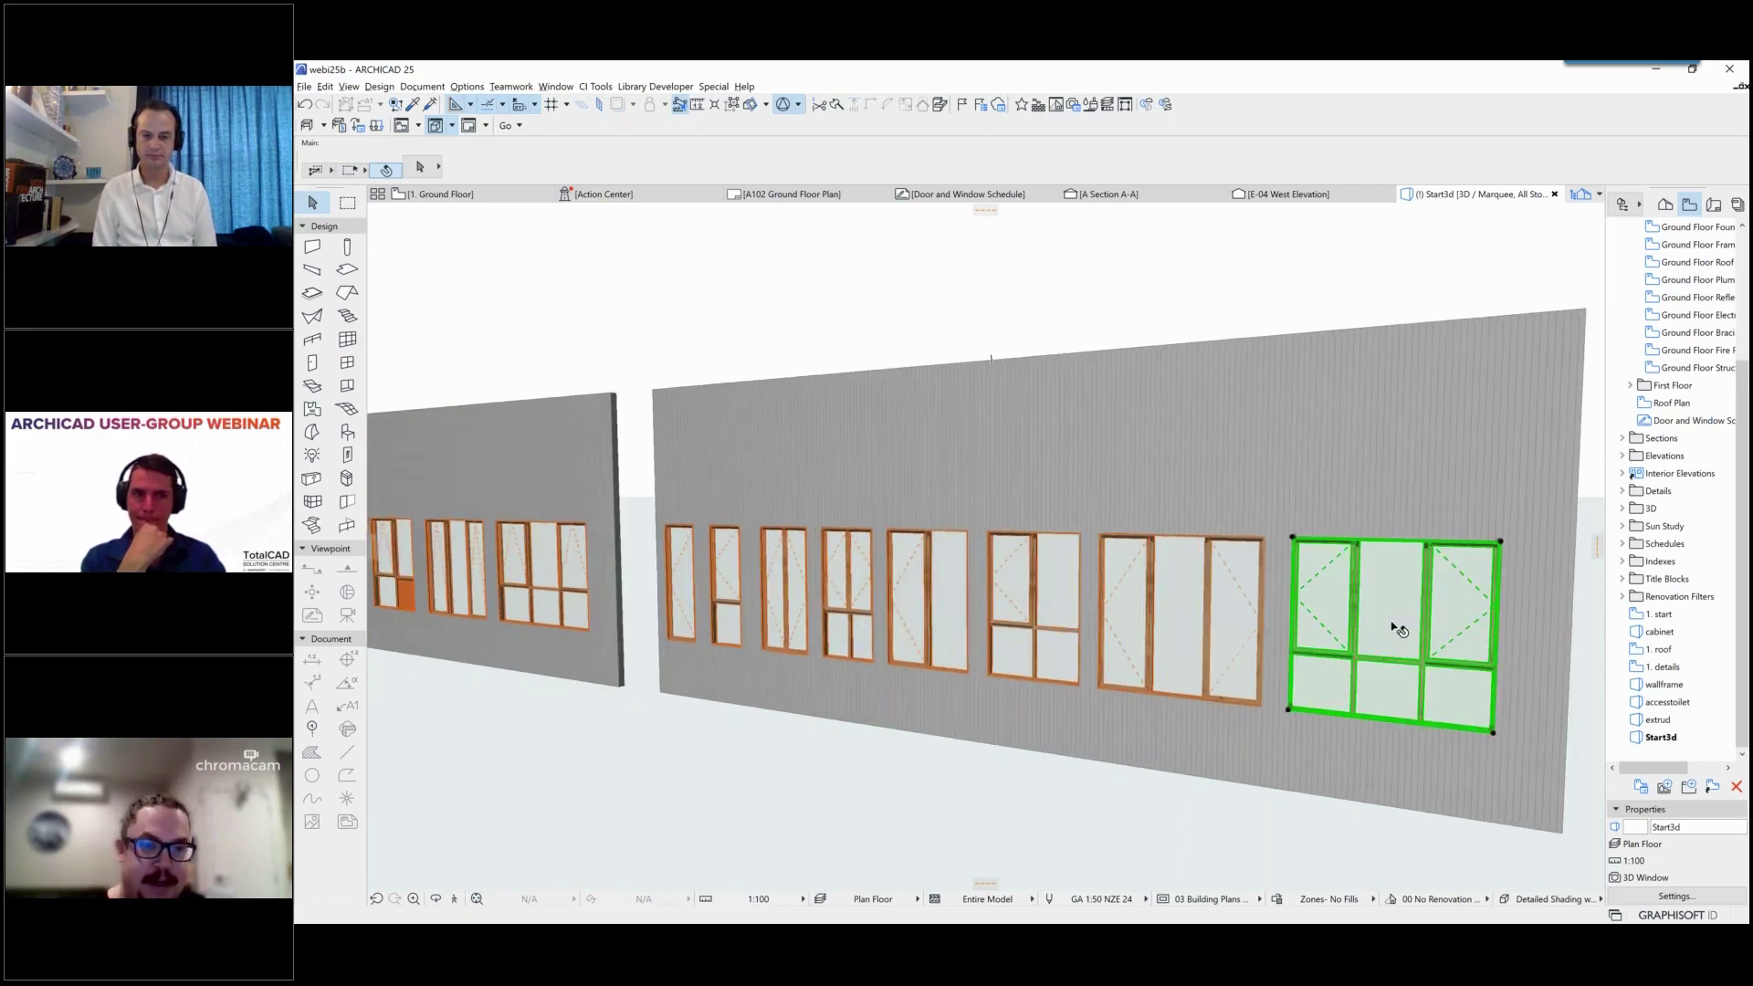
{"action": "left_click", "coordinate": [1214, 614]}
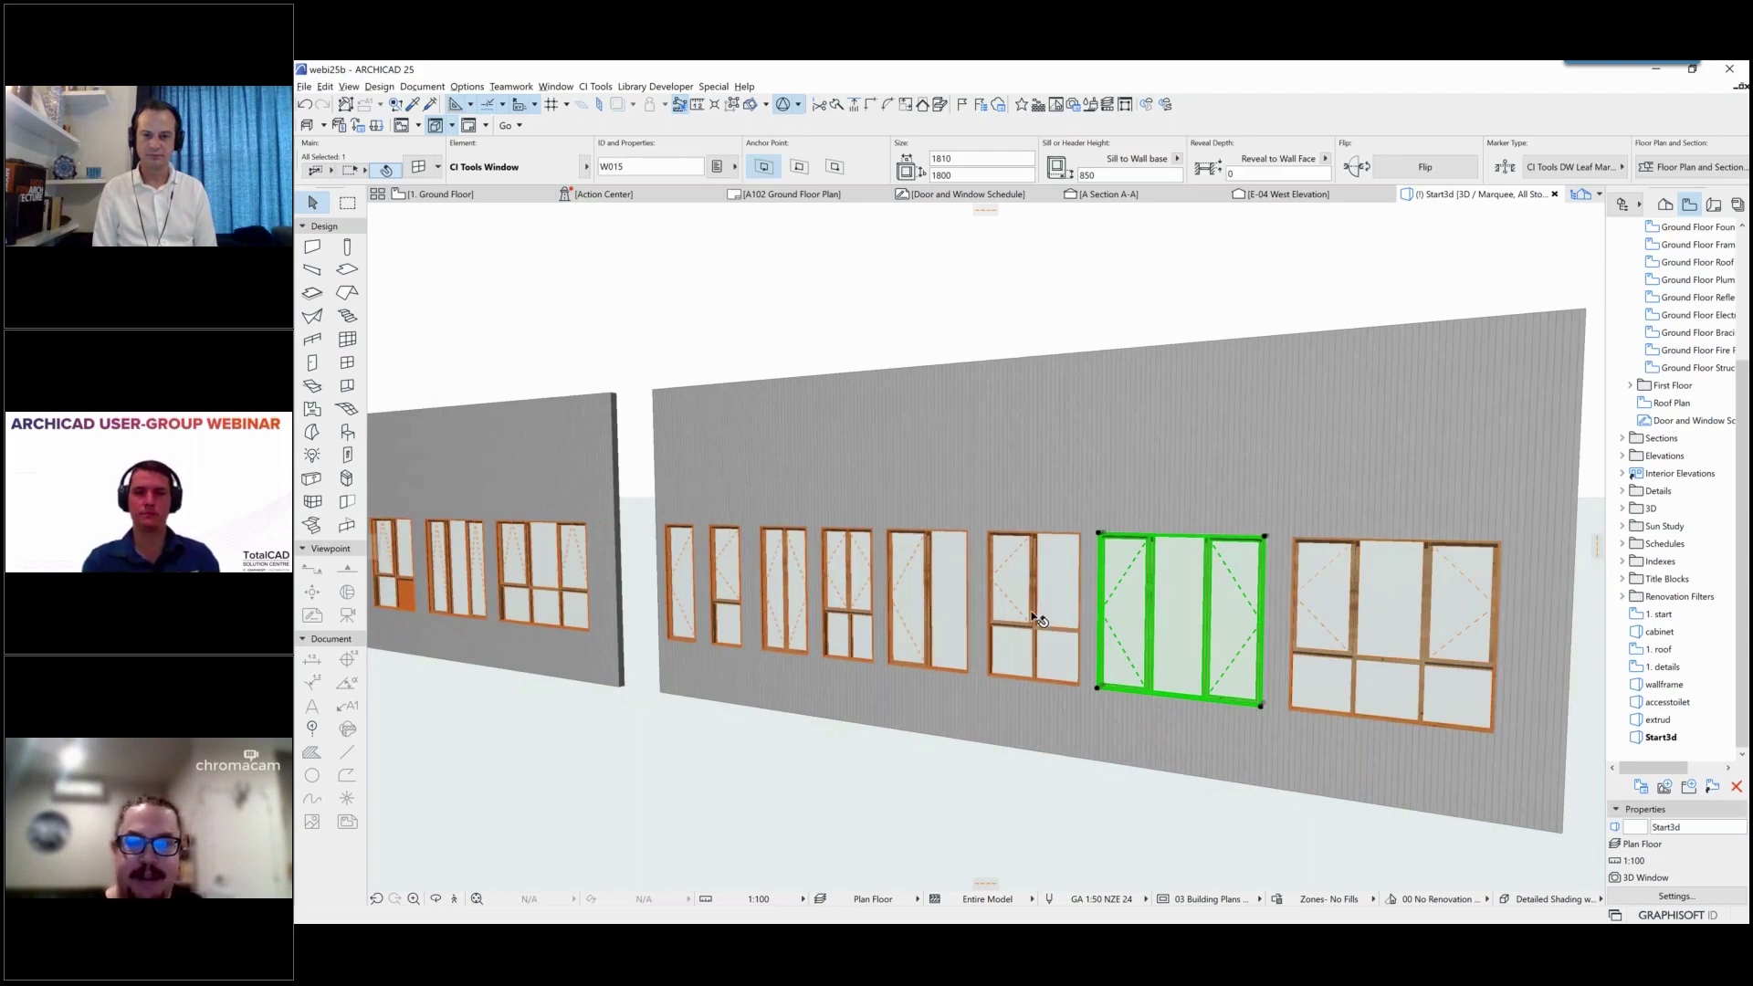
{"action": "middle_click_drag", "start_coordinate": [928, 636], "coordinate": [1113, 653]}
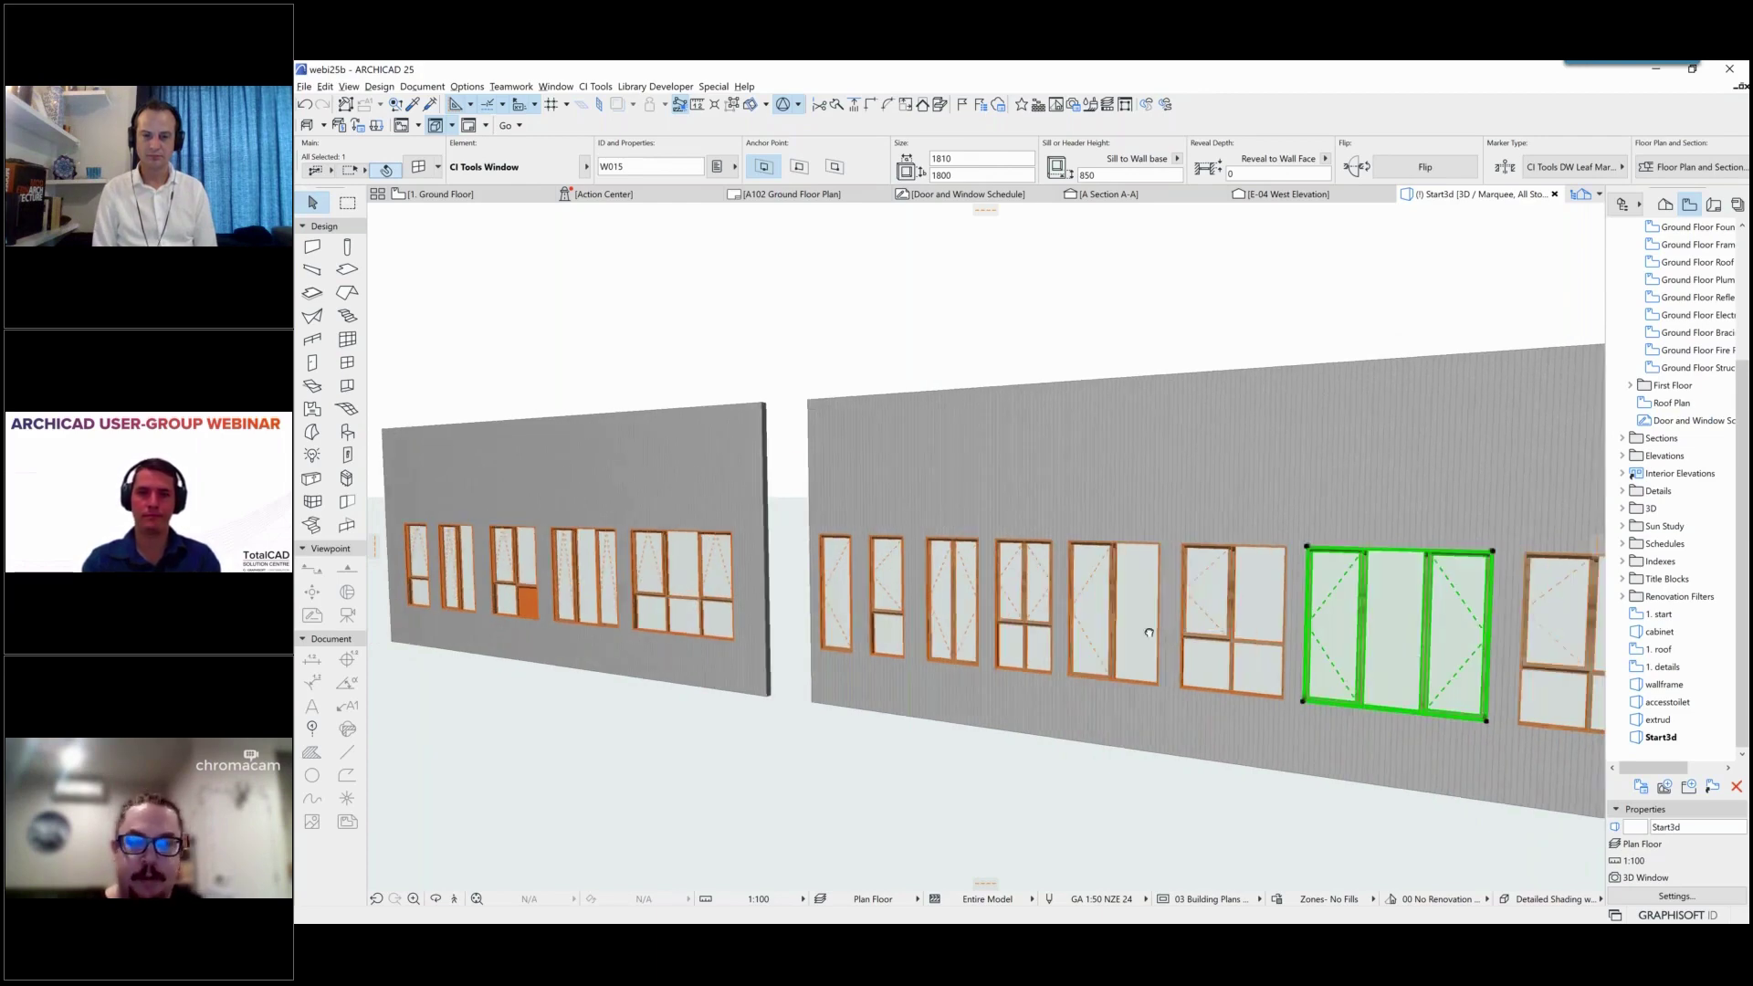
{"action": "middle_click_drag", "start_coordinate": [1148, 632], "coordinate": [1091, 631]}
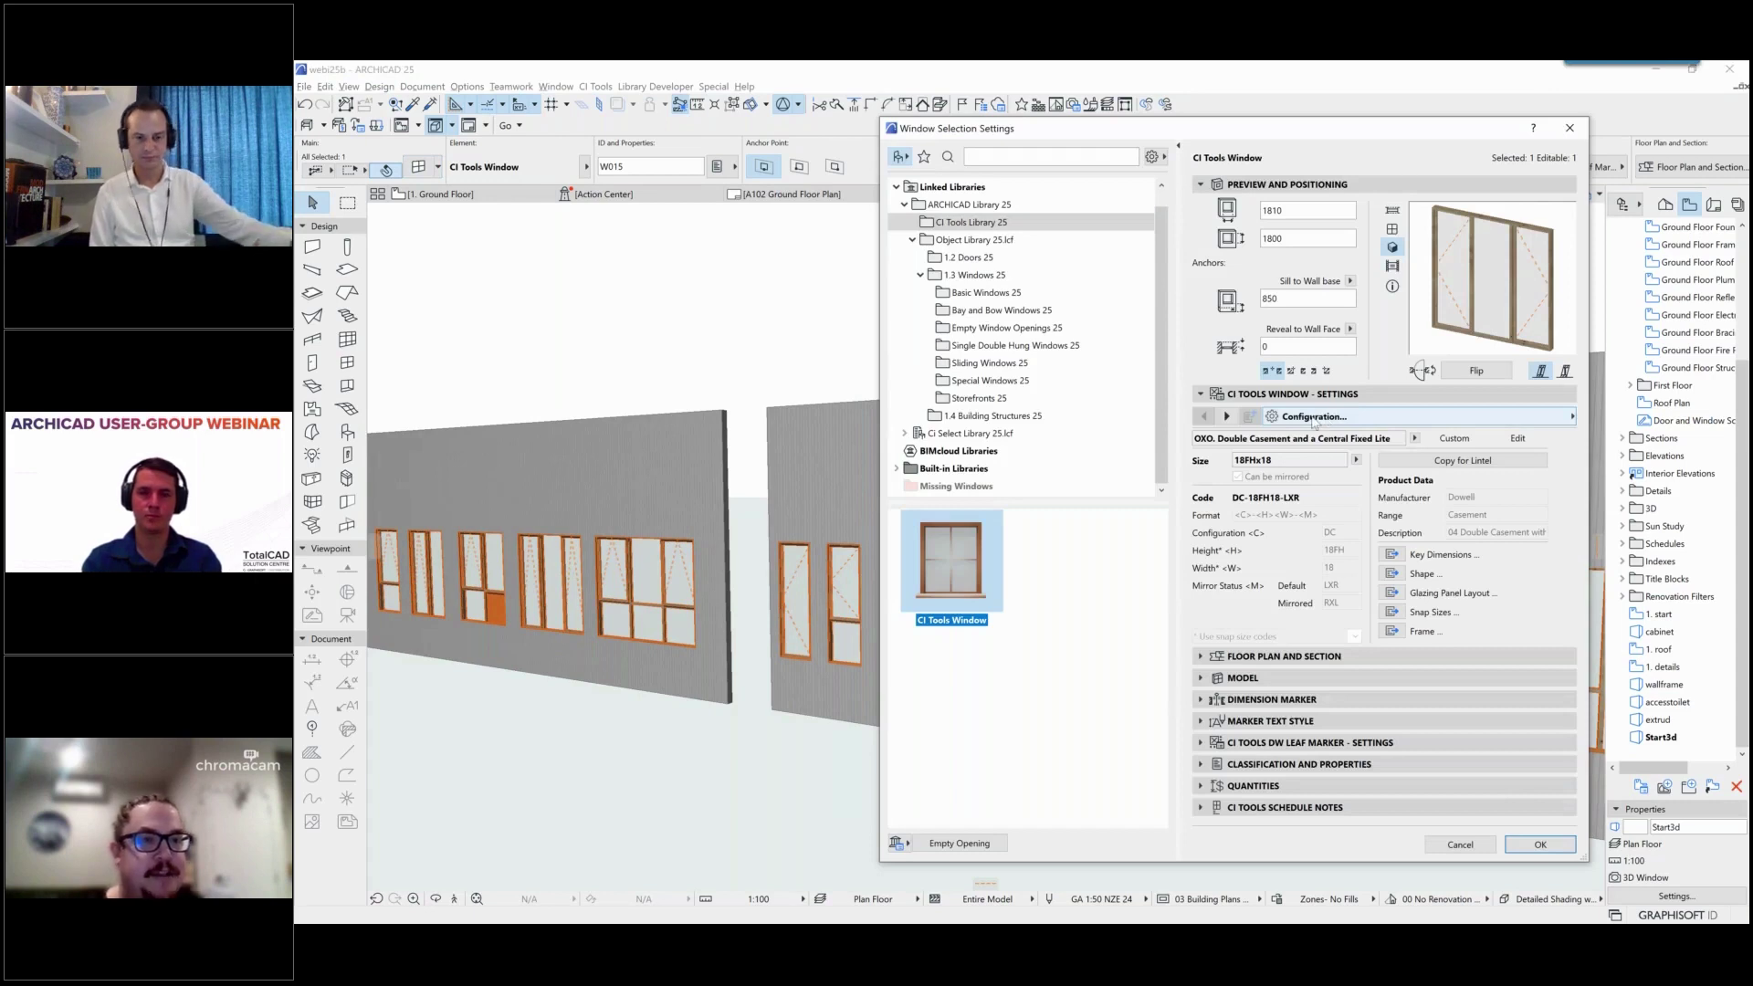
{"action": "left_click", "coordinate": [1414, 438]}
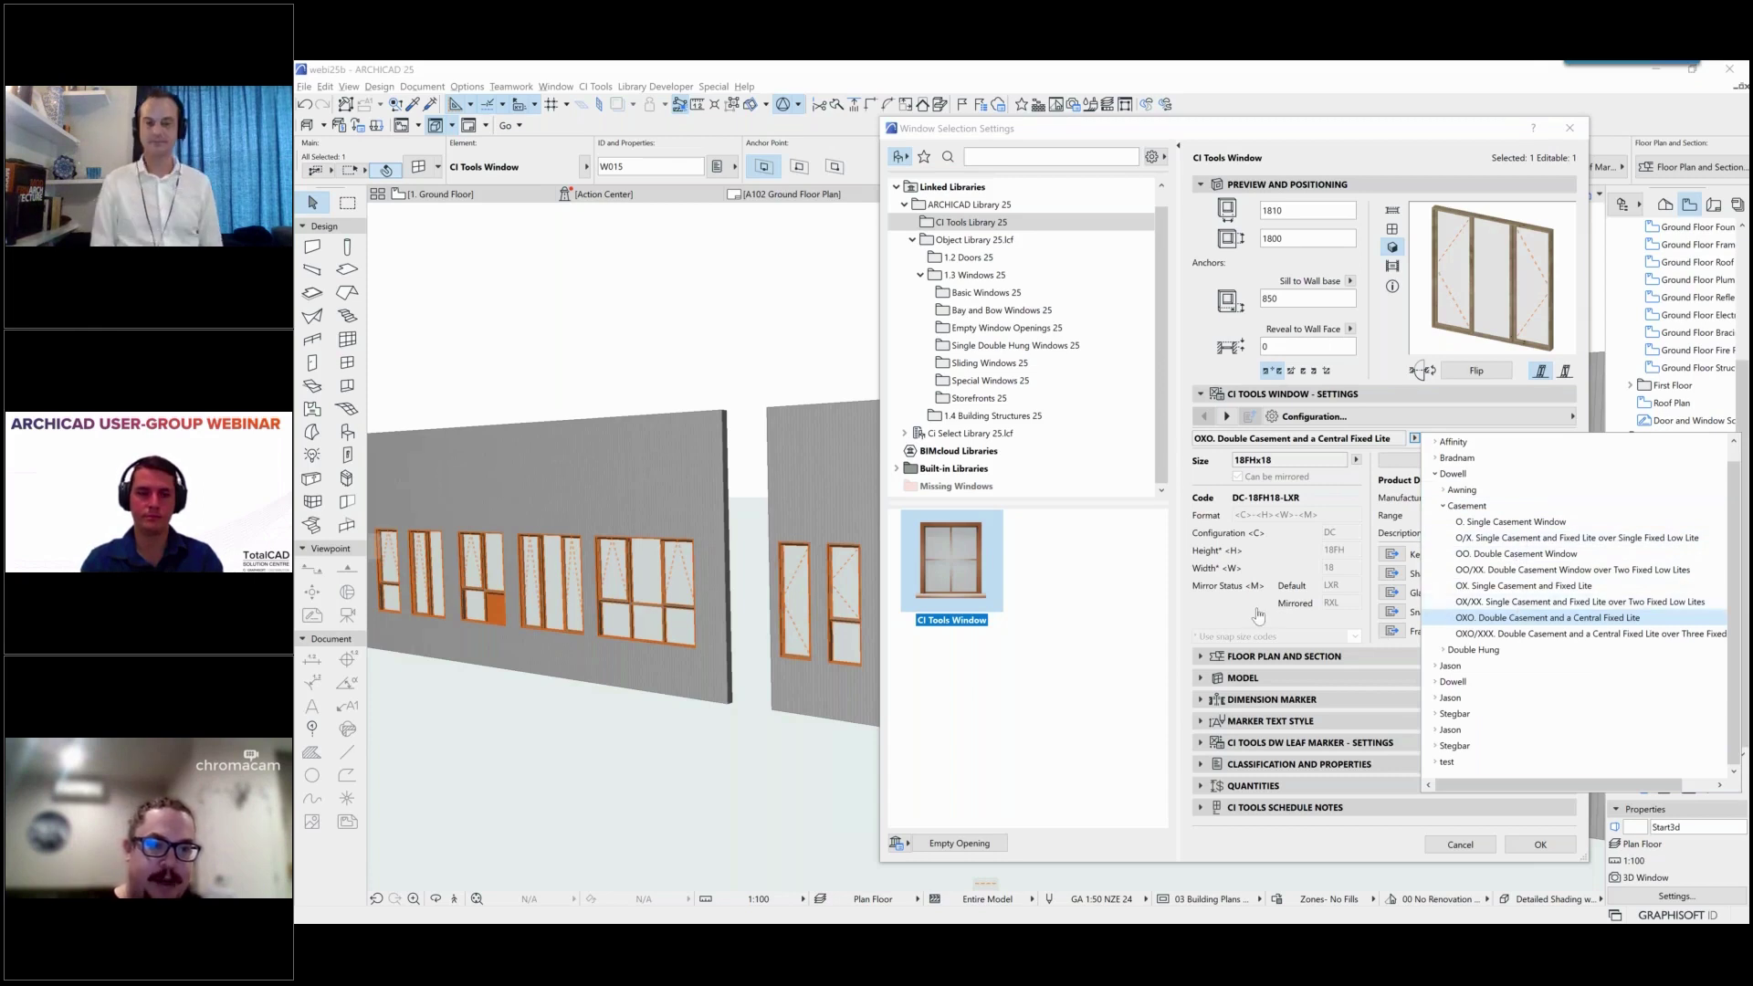
{"action": "left_click", "coordinate": [1515, 618]}
{"action": "left_click", "coordinate": [1357, 460]}
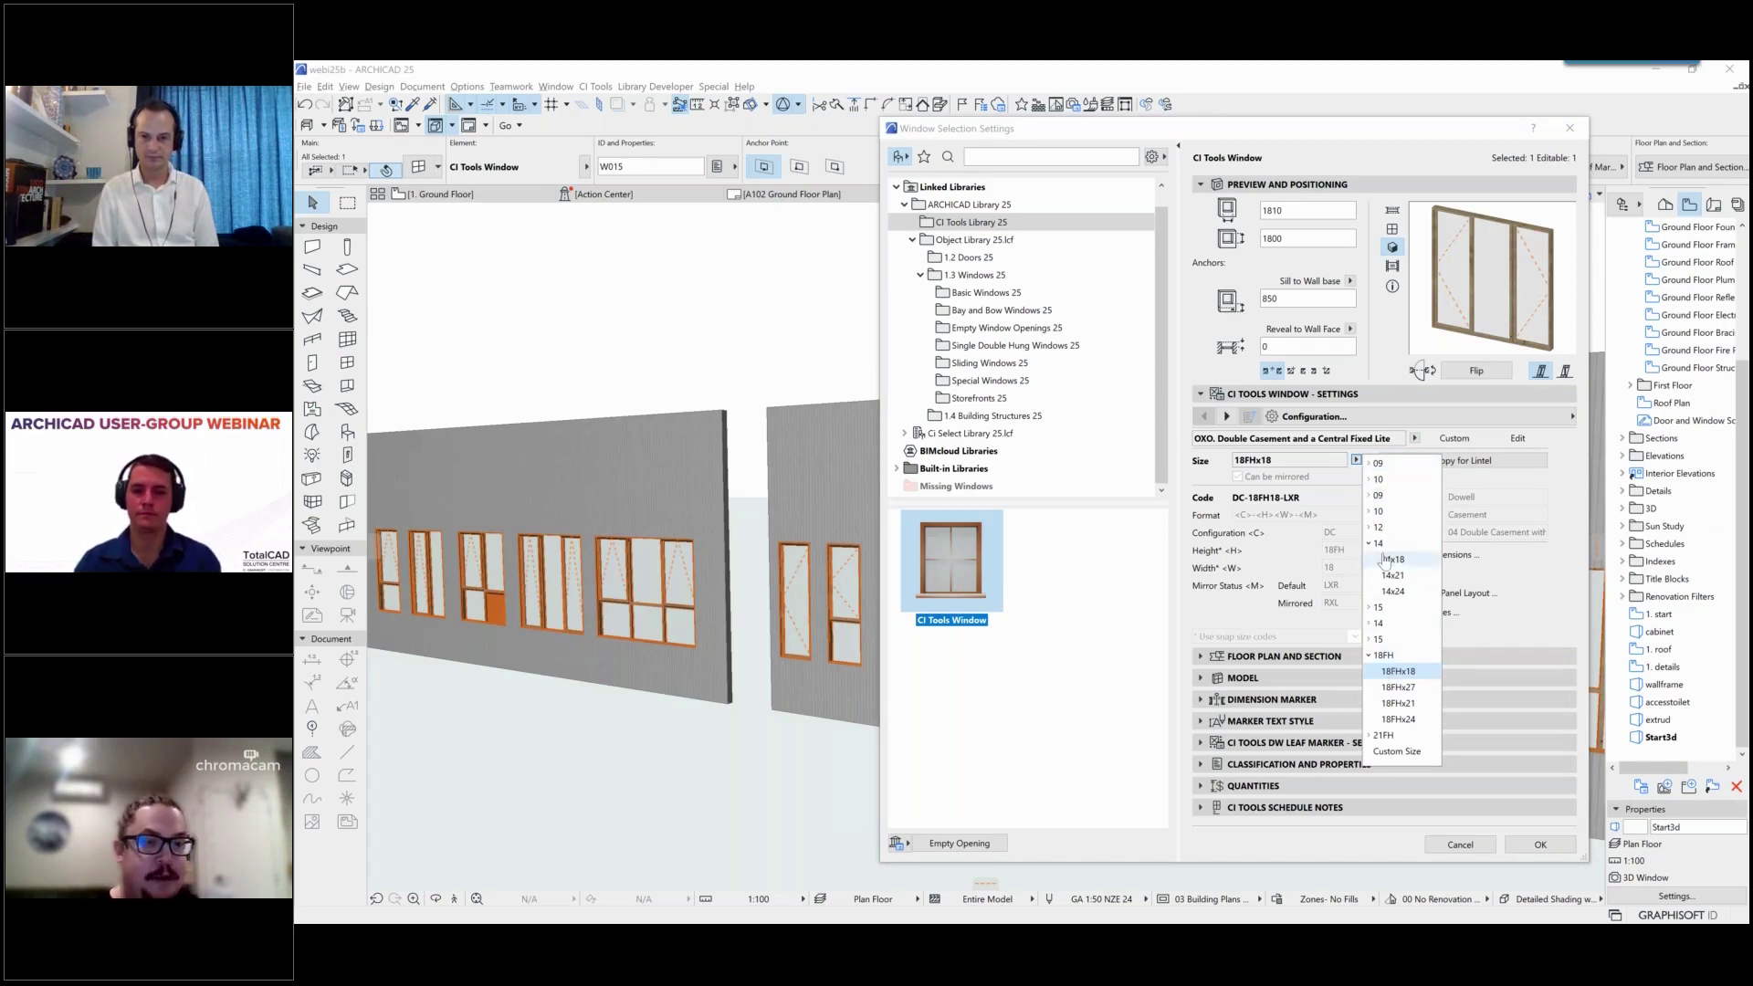
{"action": "left_click", "coordinate": [1399, 703]}
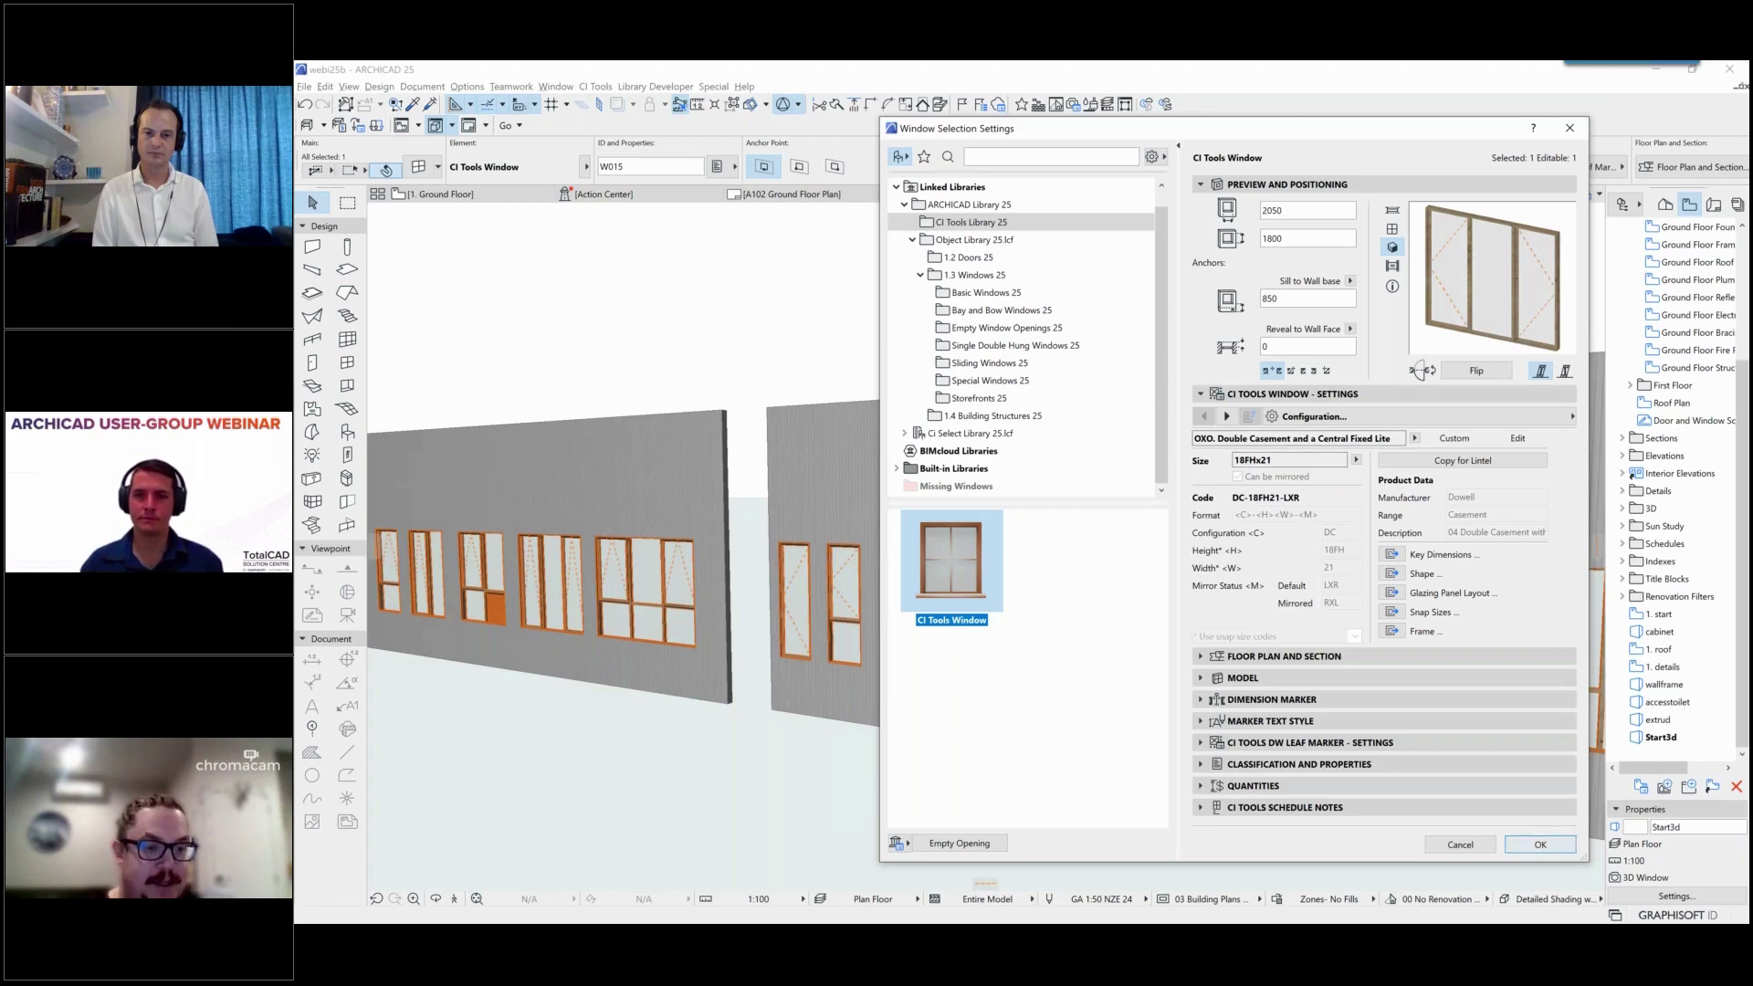
{"action": "left_click", "coordinate": [1459, 845]}
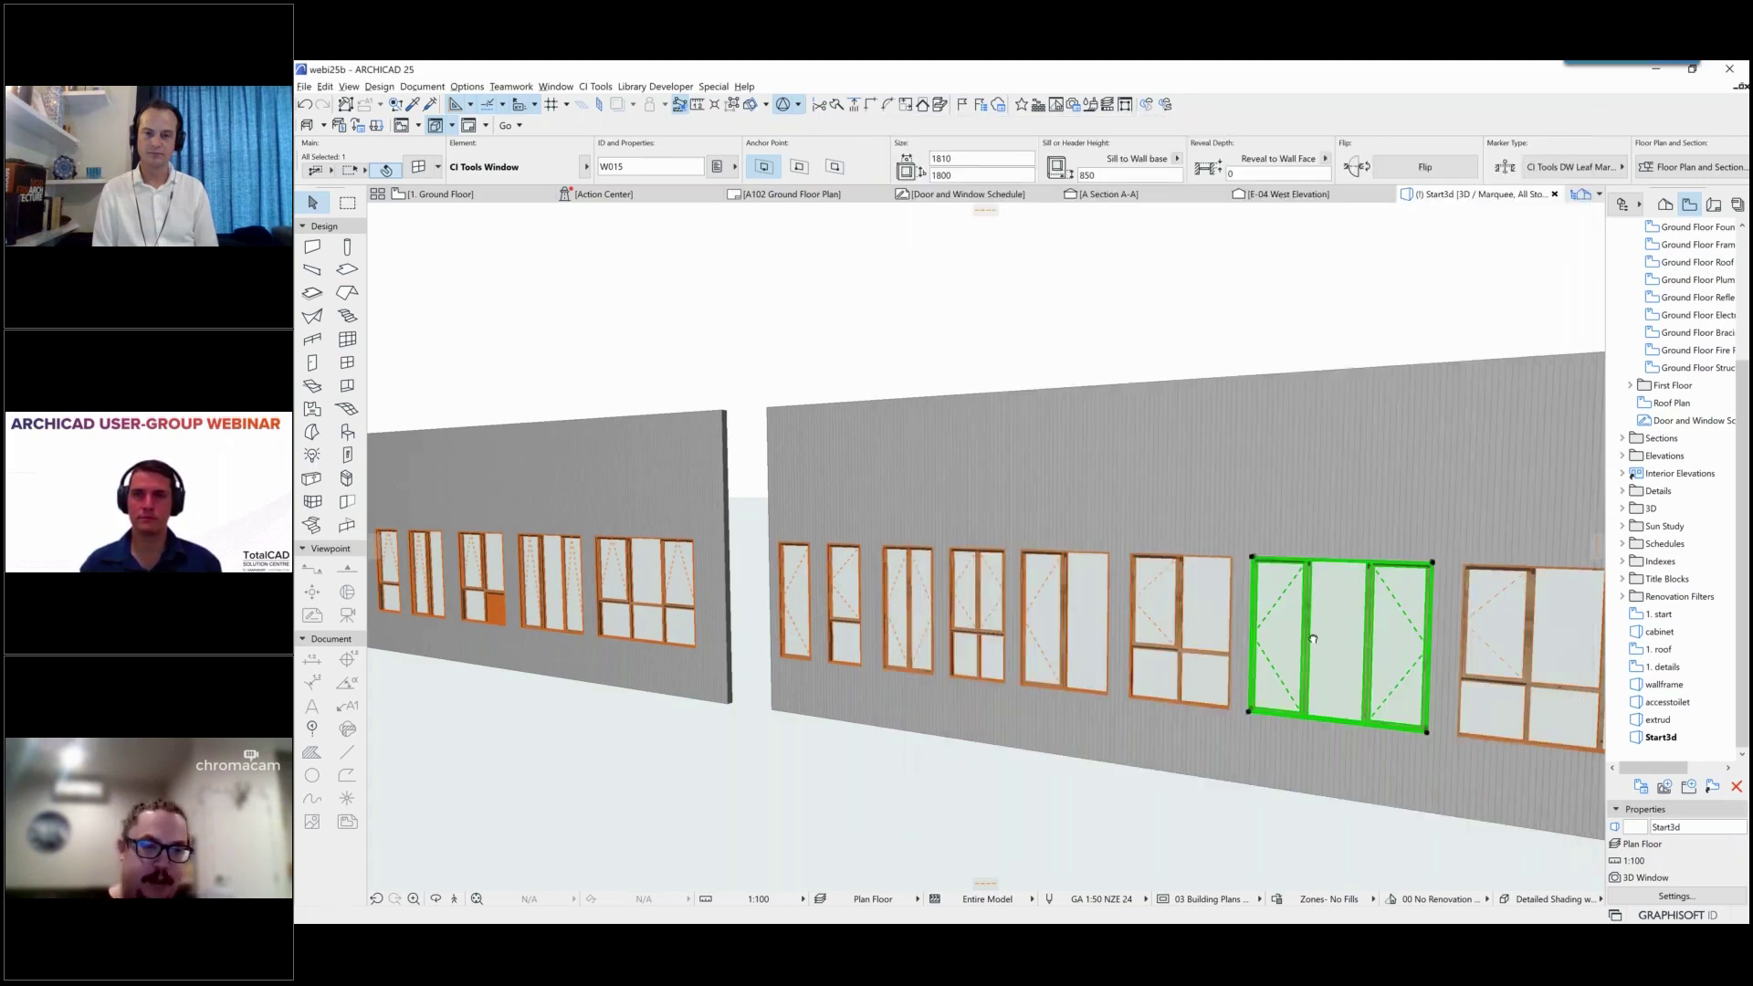
Step: On the Ground Floor plan, stretch the outer end of the DC-1818-LXR window to a 2050 width and deselect it
{"action": "middle_click_drag", "start_coordinate": [1311, 639], "coordinate": [1196, 631]}
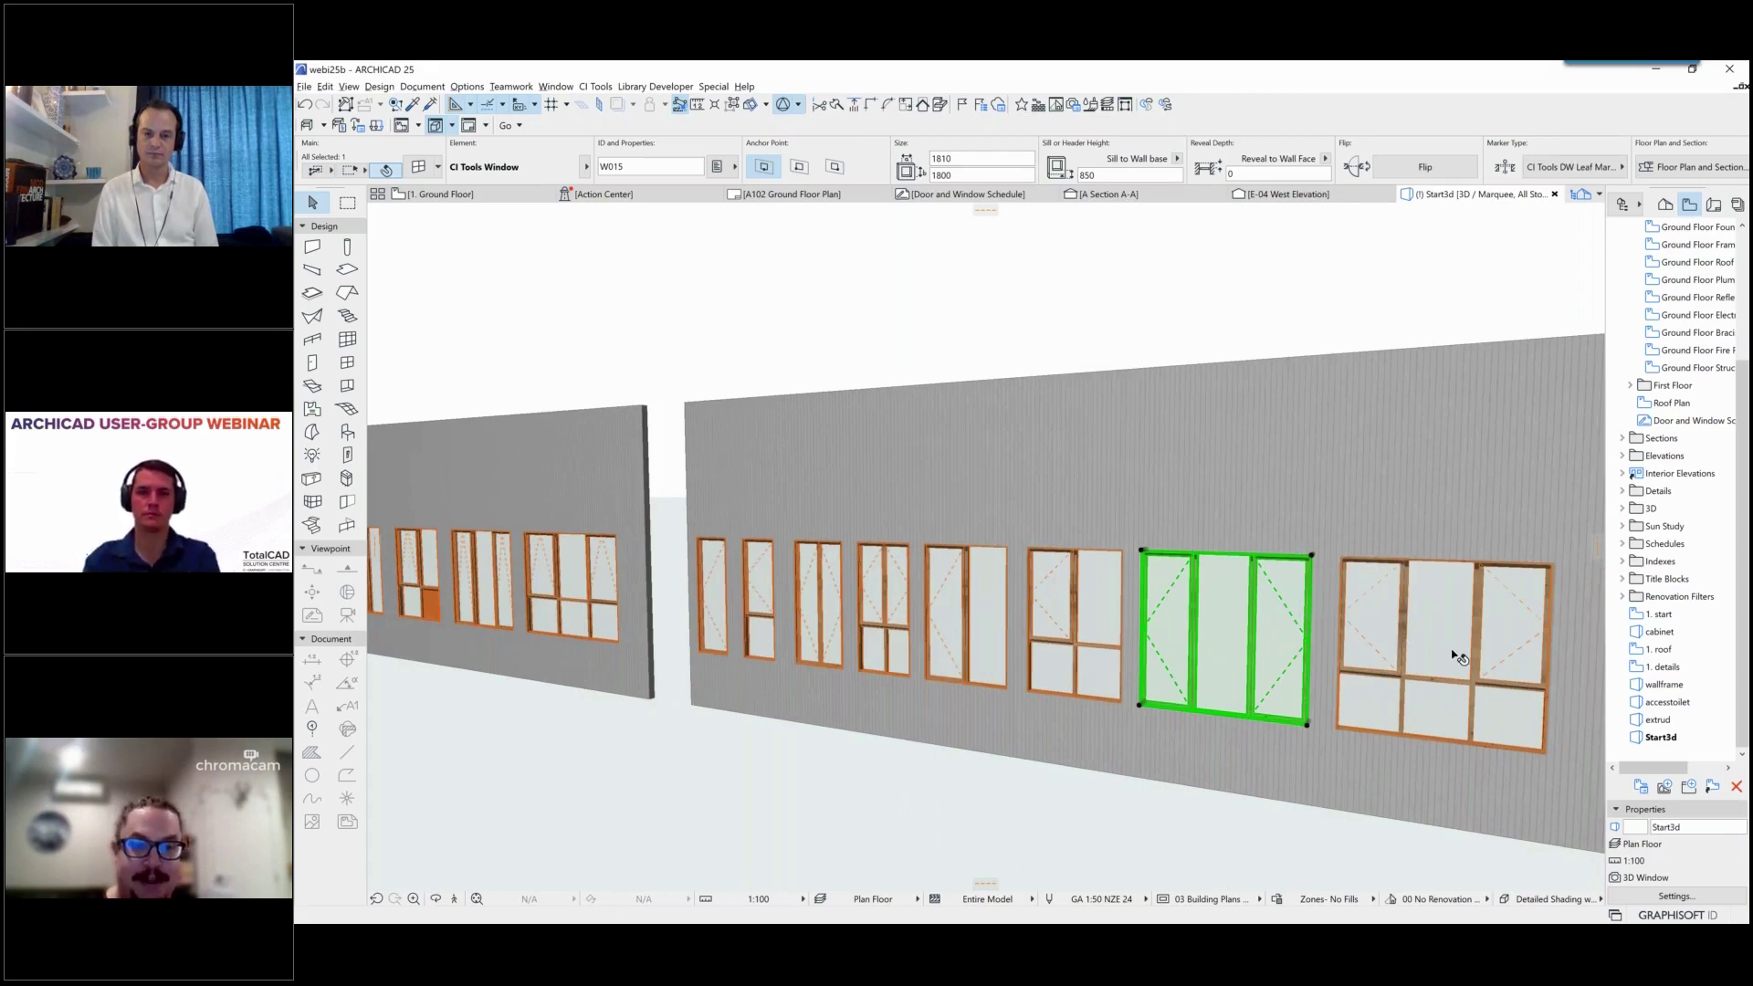
{"action": "mouse_move", "coordinate": [1458, 657]}
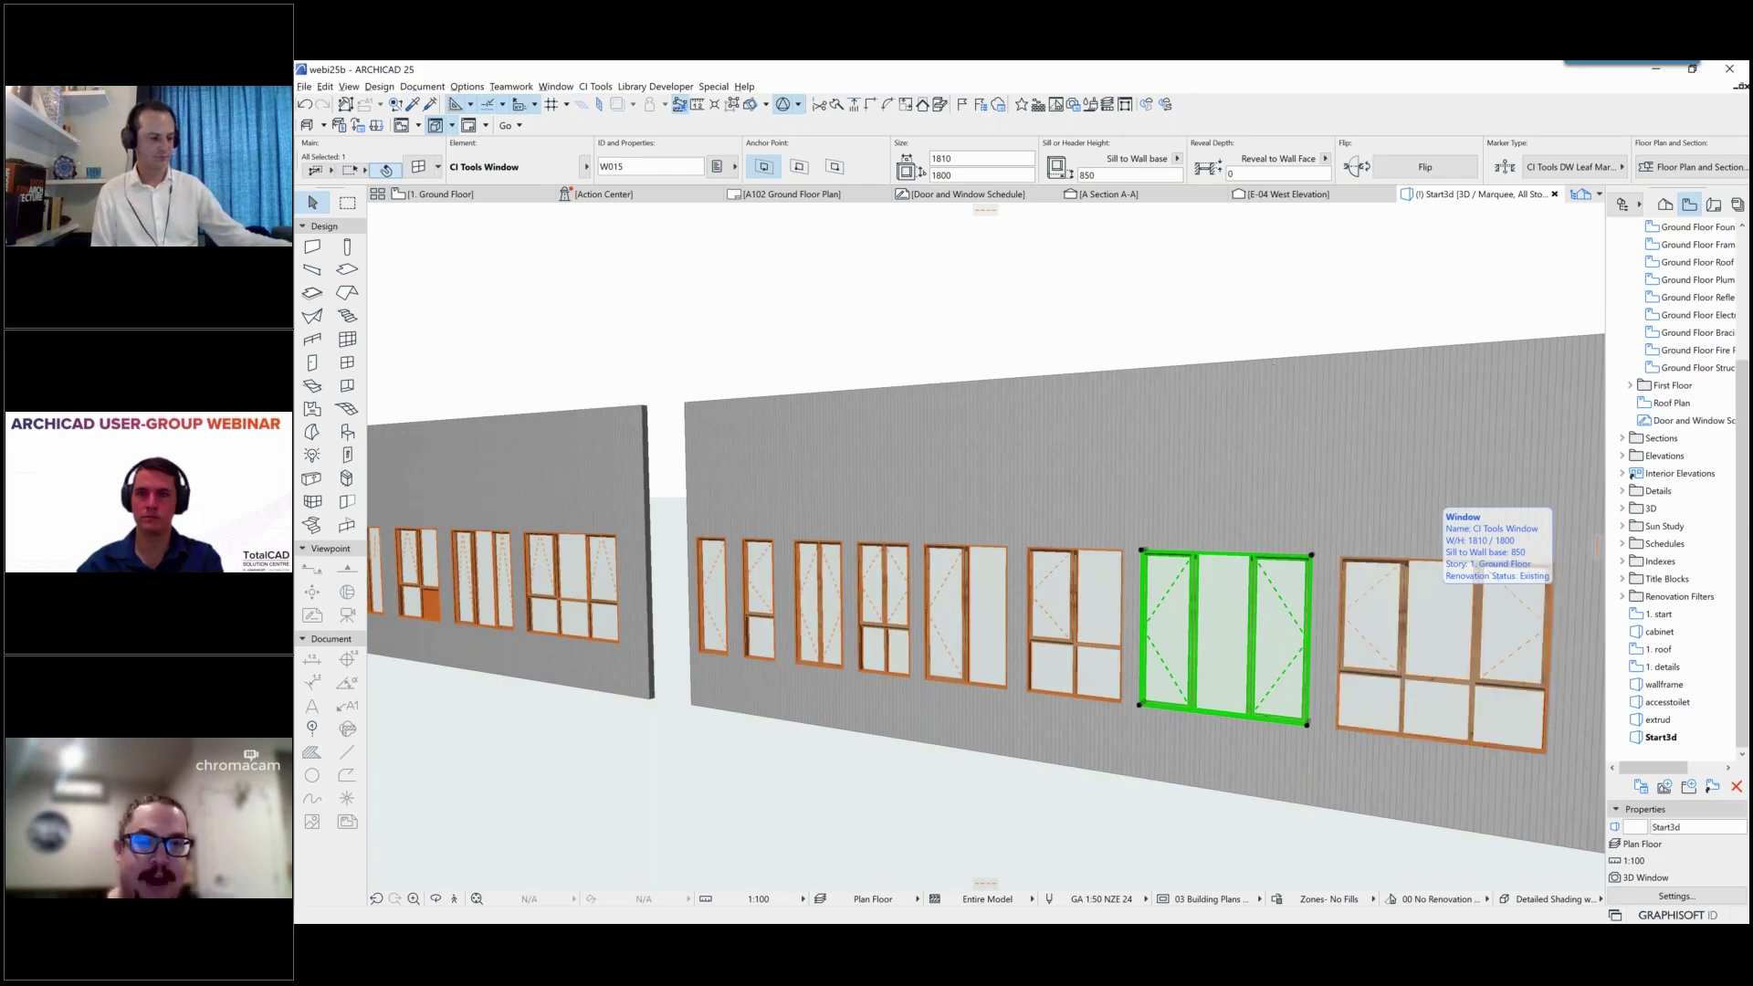
{"action": "left_click", "coordinate": [456, 193]}
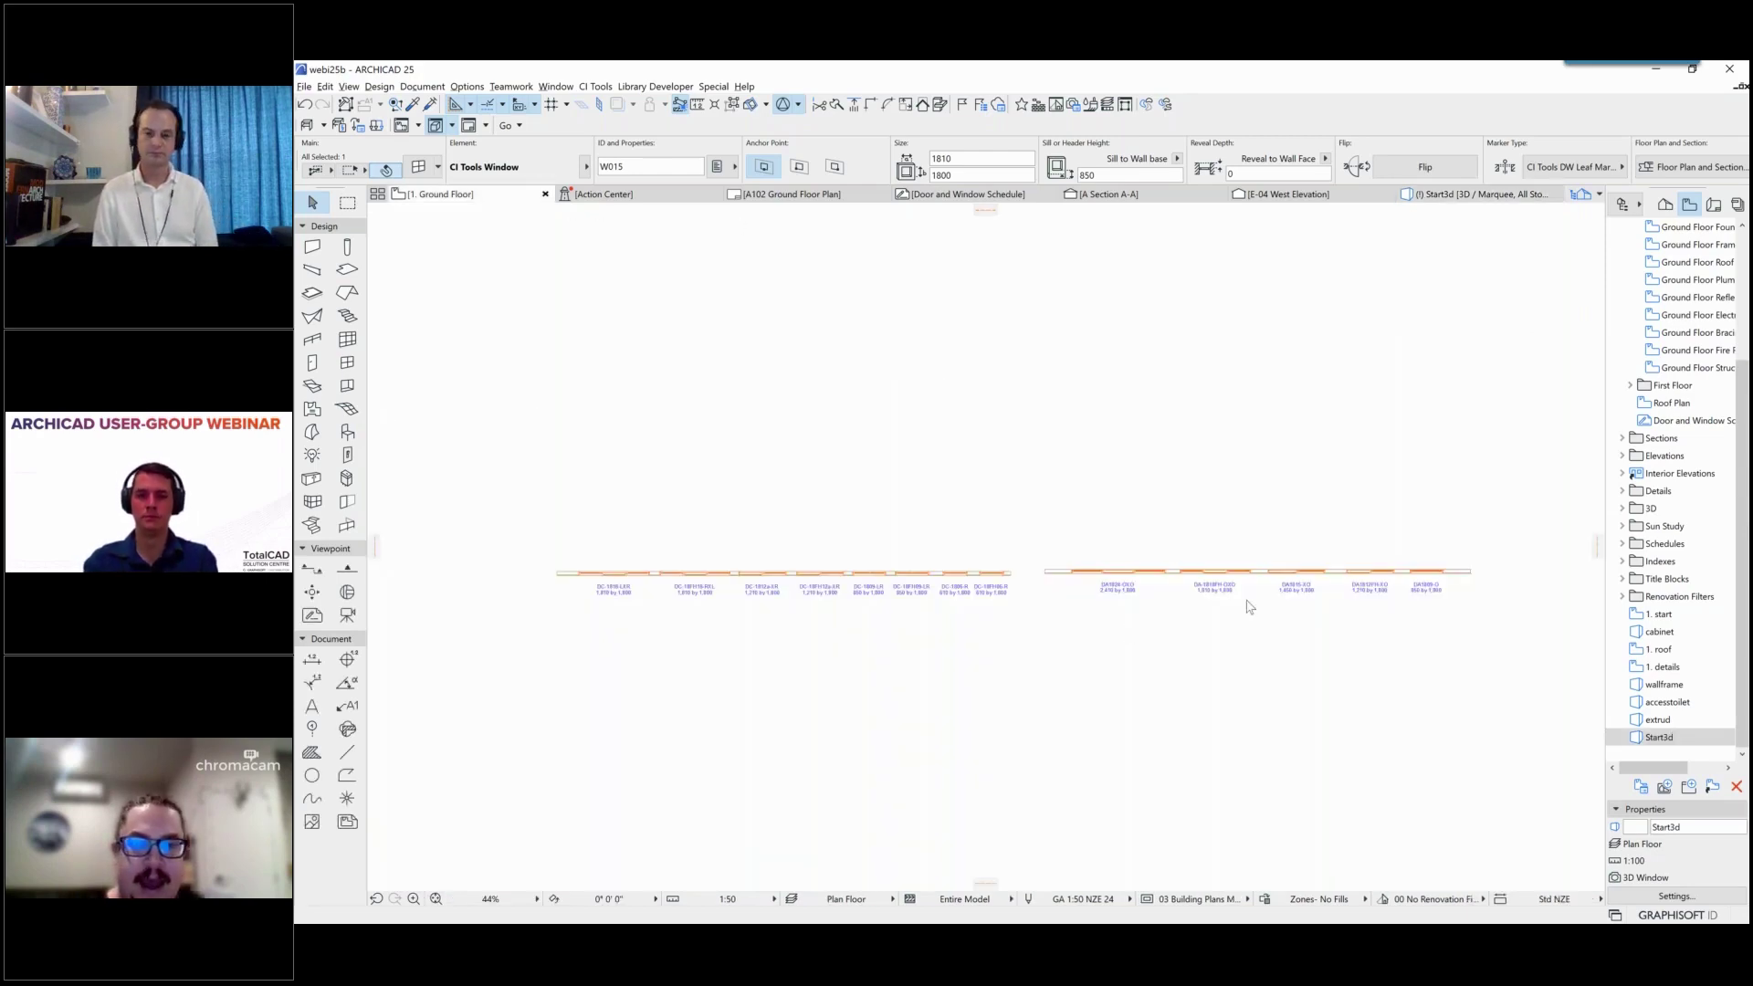
{"action": "left_click_drag", "start_coordinate": [521, 522], "coordinate": [1517, 630]}
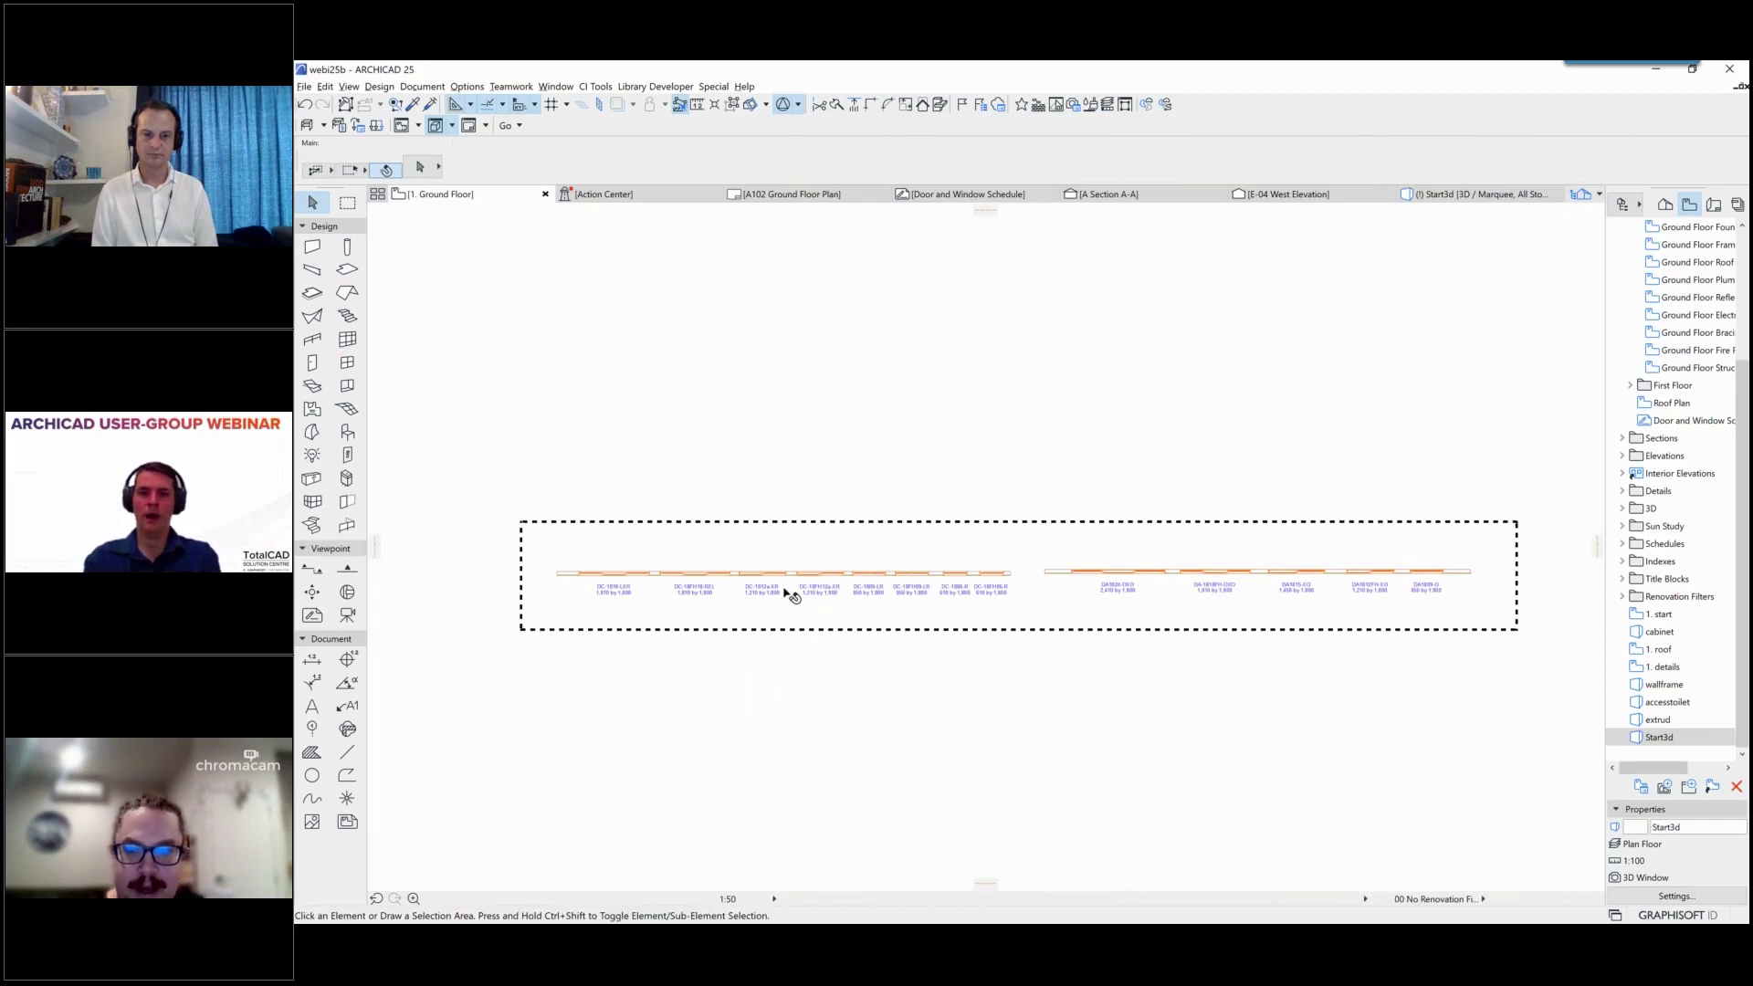
{"action": "scroll", "coordinate": [673, 594], "scroll_direction": "up", "scroll_amount": 3}
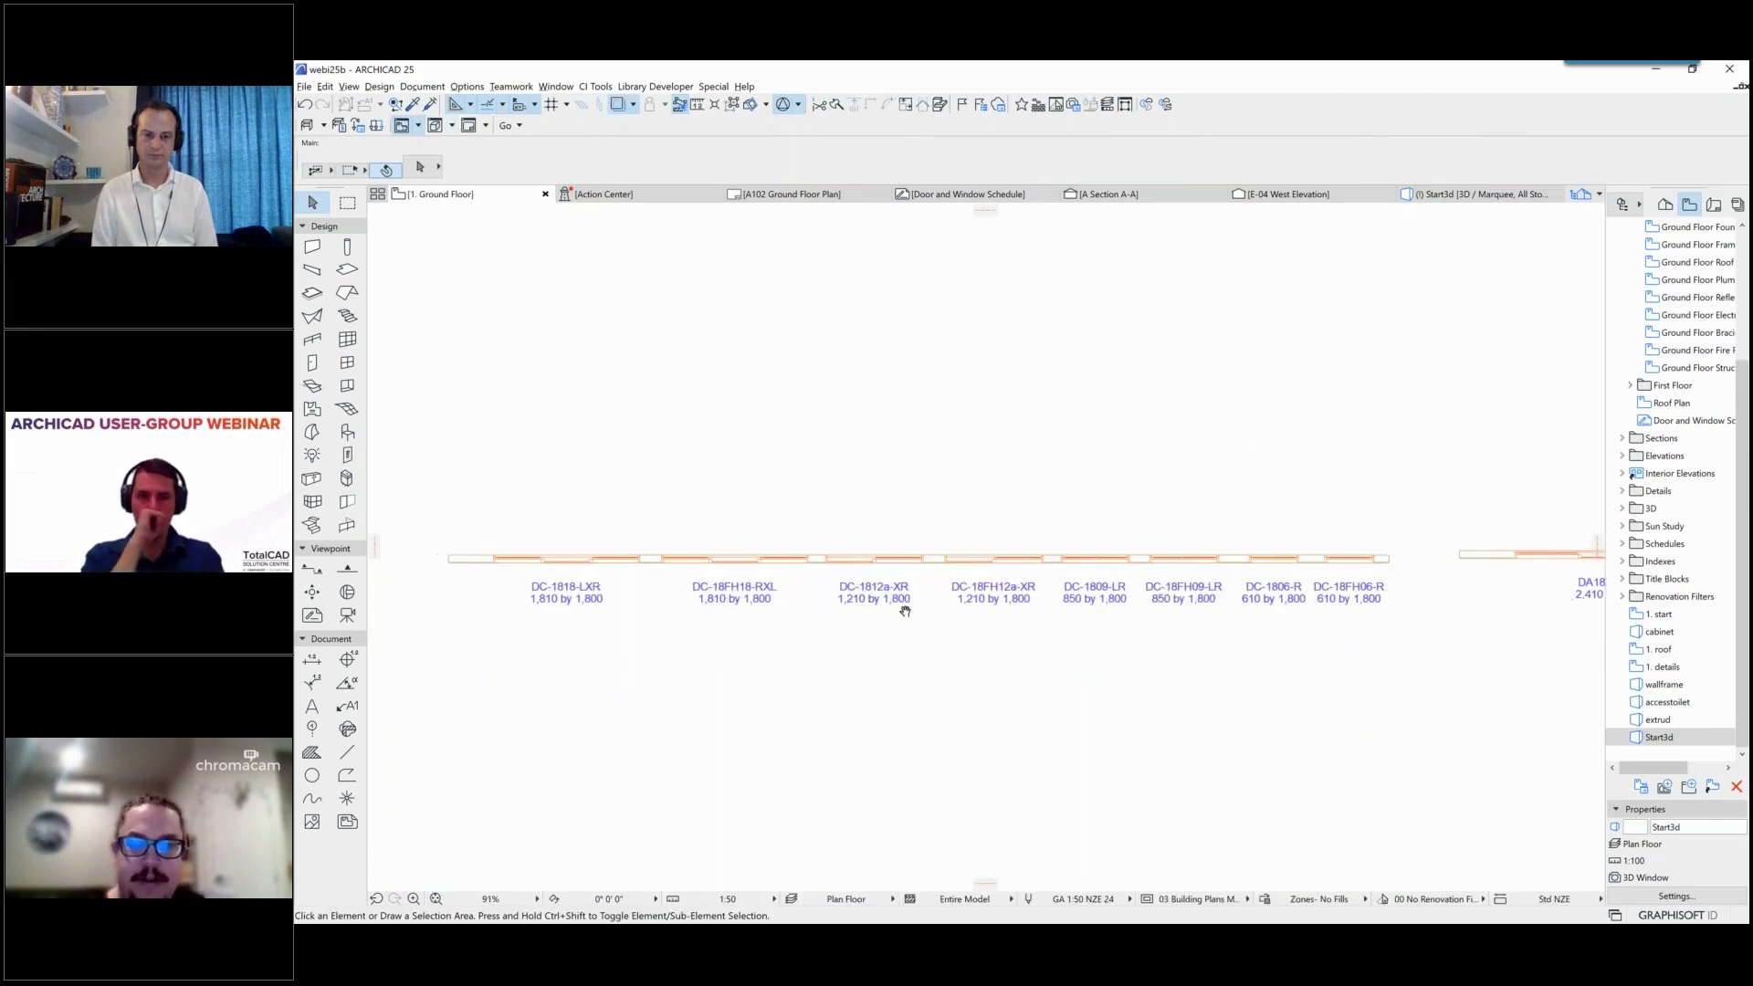
{"action": "scroll", "coordinate": [665, 606], "scroll_direction": "up", "scroll_amount": 3}
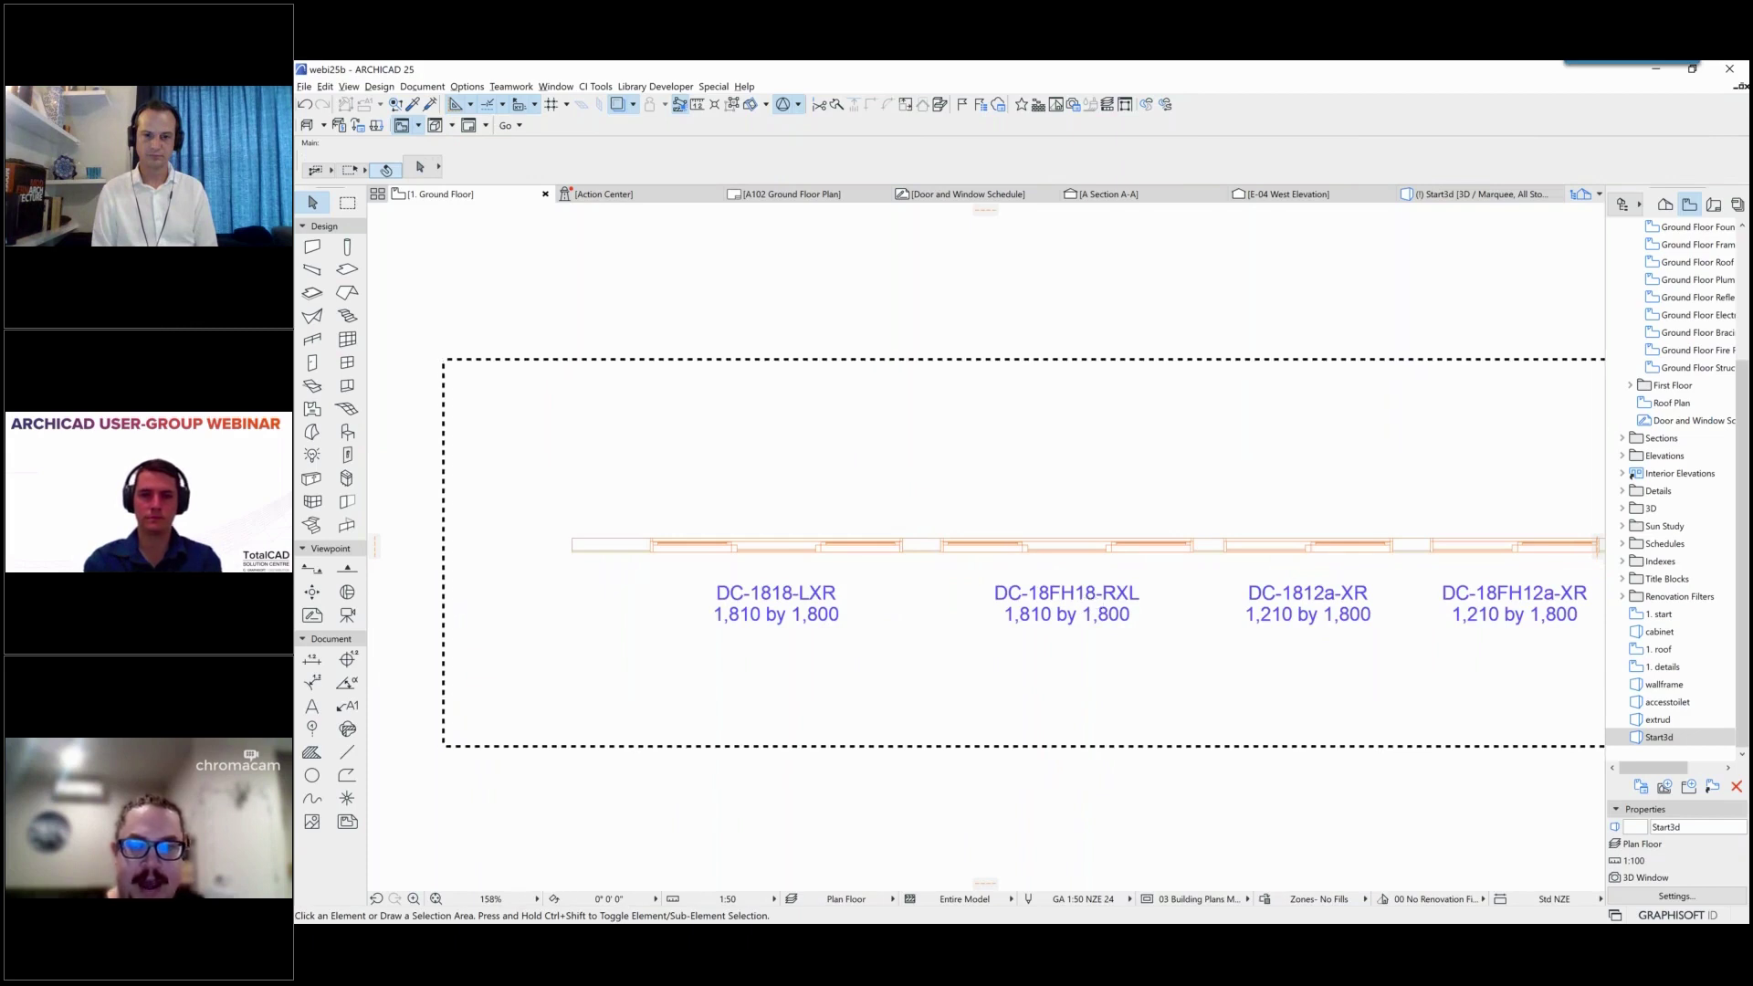
{"action": "middle_click_drag", "start_coordinate": [853, 561], "coordinate": [966, 578]}
{"action": "left_click", "coordinate": [890, 612]}
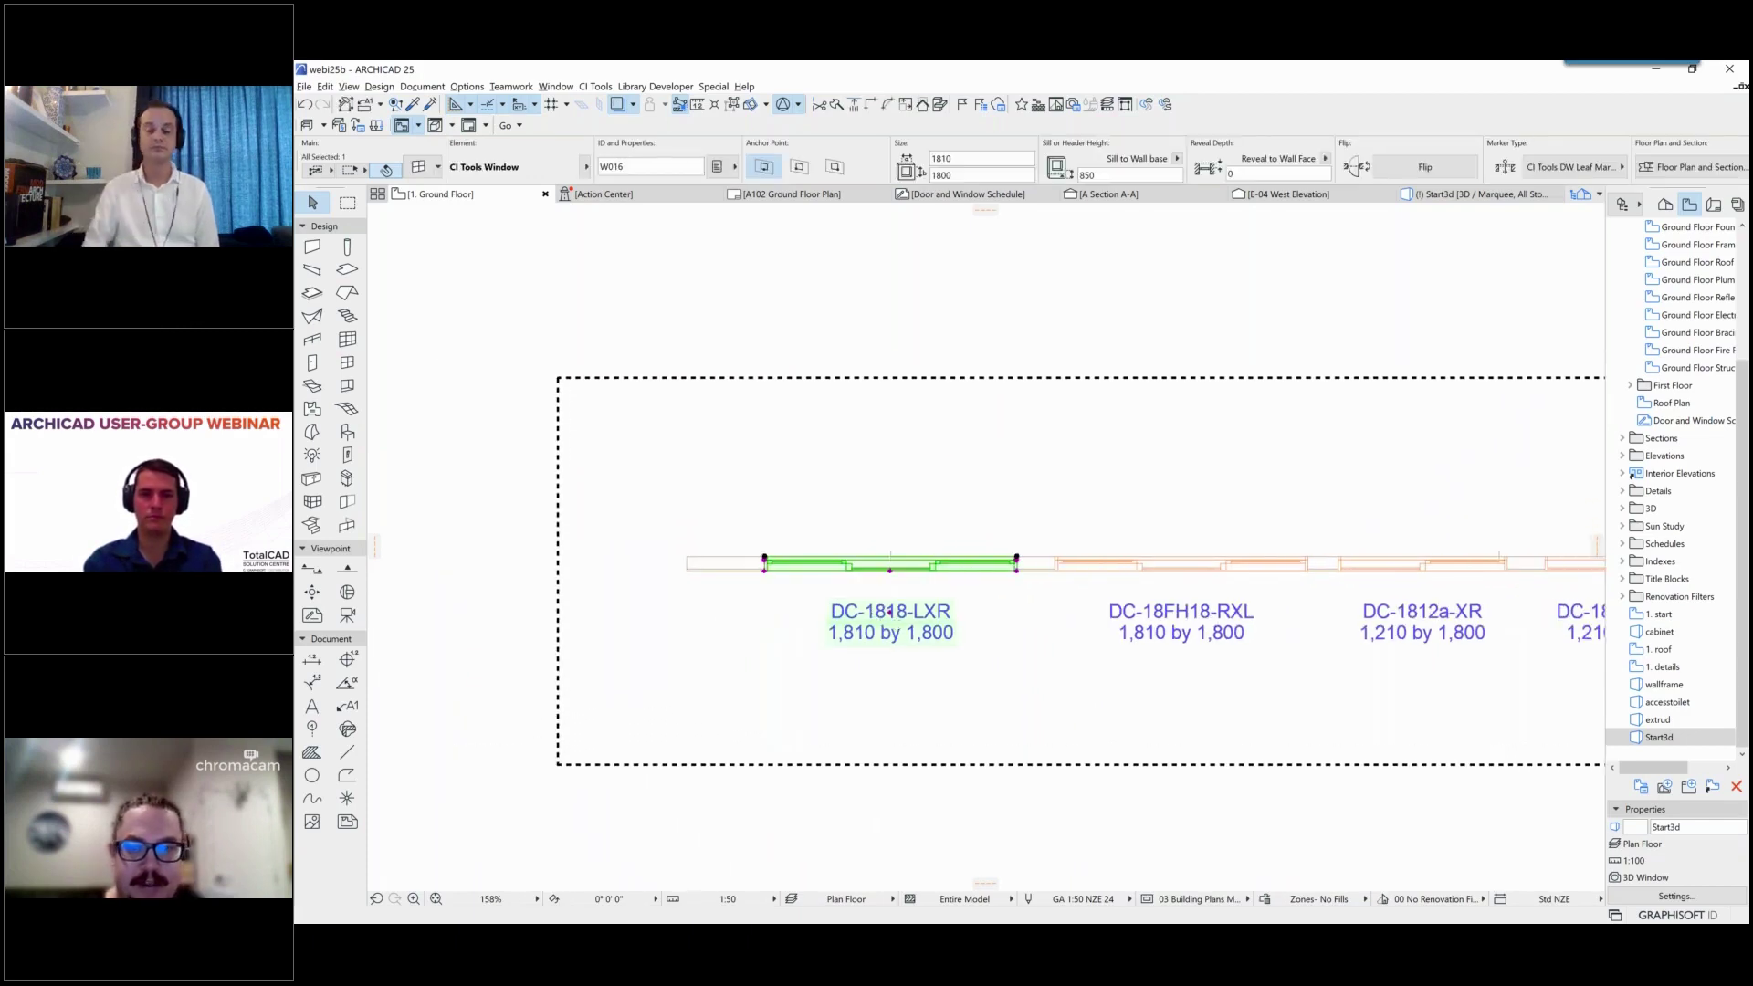
{"action": "left_click", "coordinate": [764, 559]}
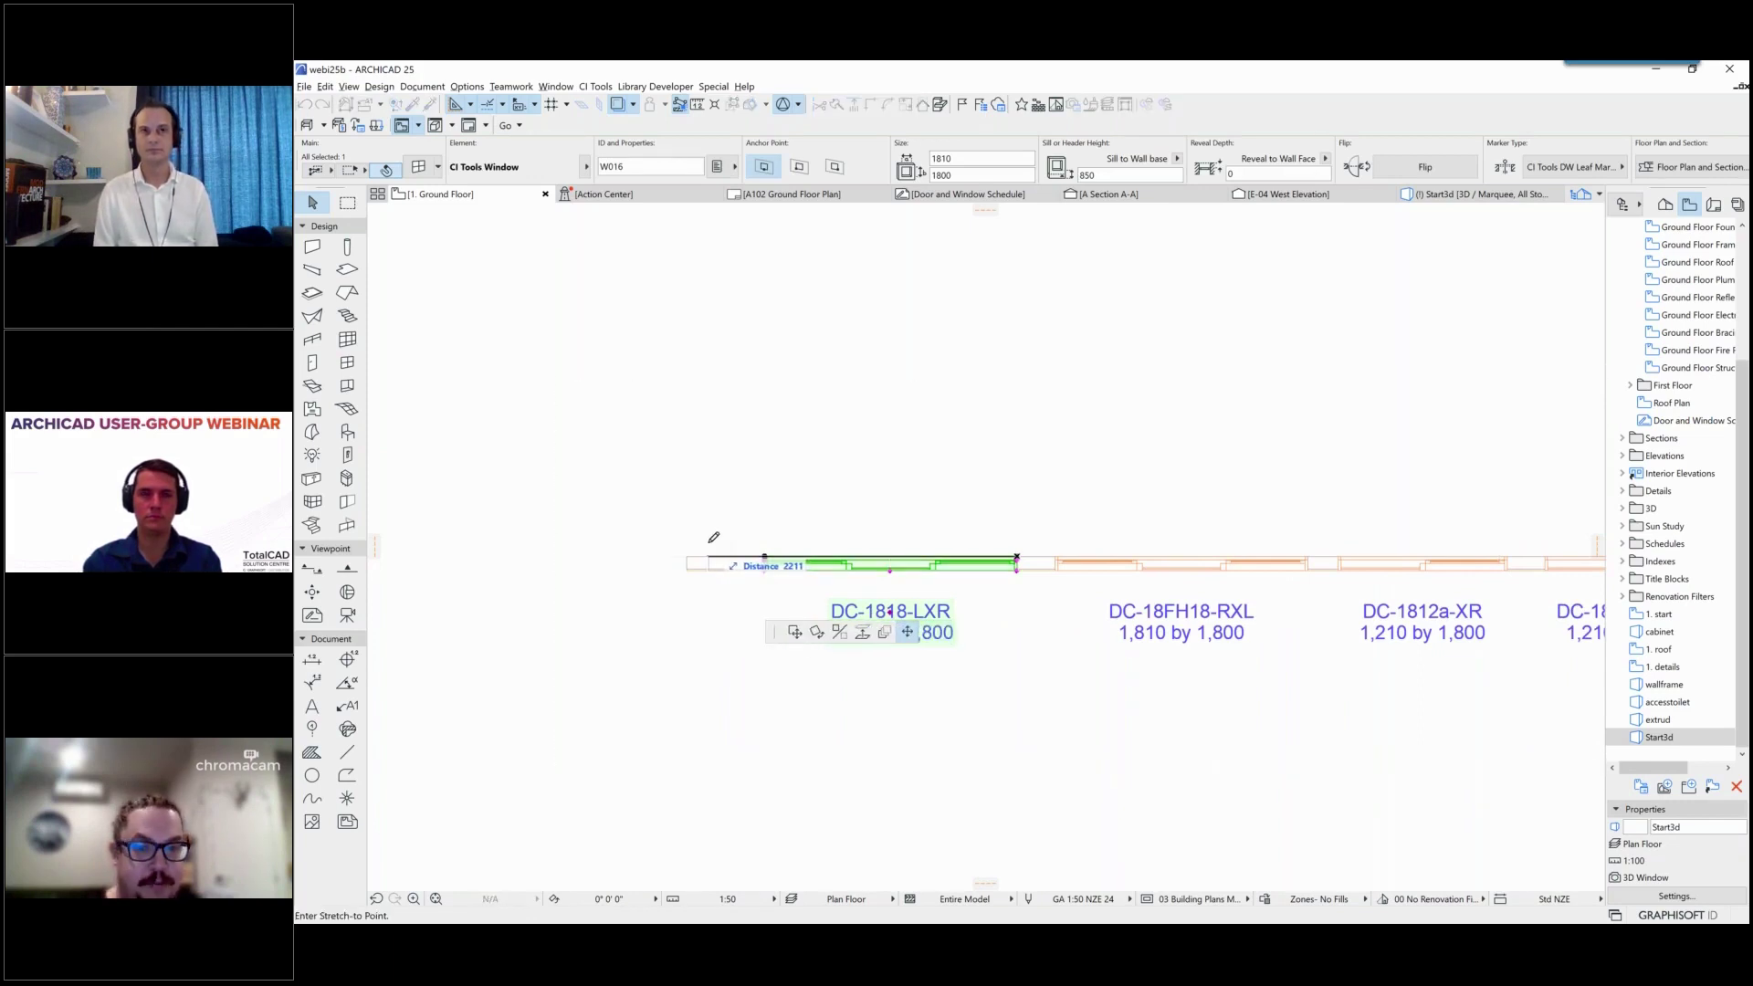
{"action": "left_click", "coordinate": [716, 541]}
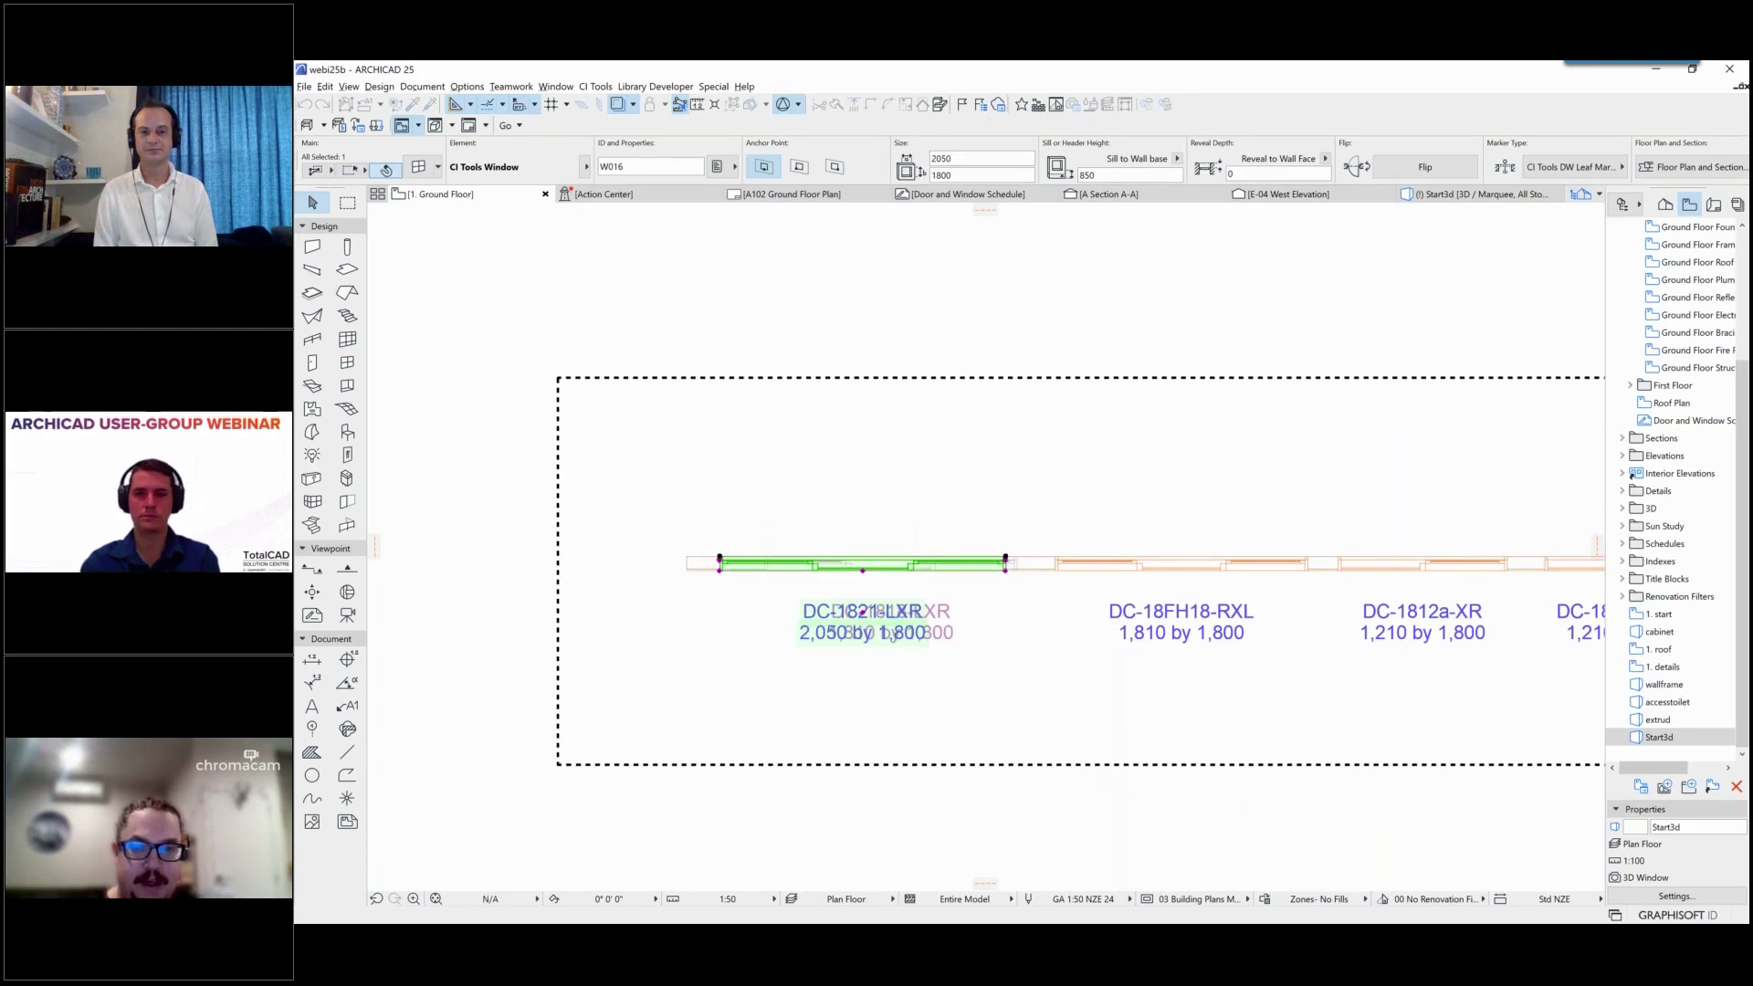
{"action": "scroll", "coordinate": [727, 547], "scroll_direction": "down", "scroll_amount": 1}
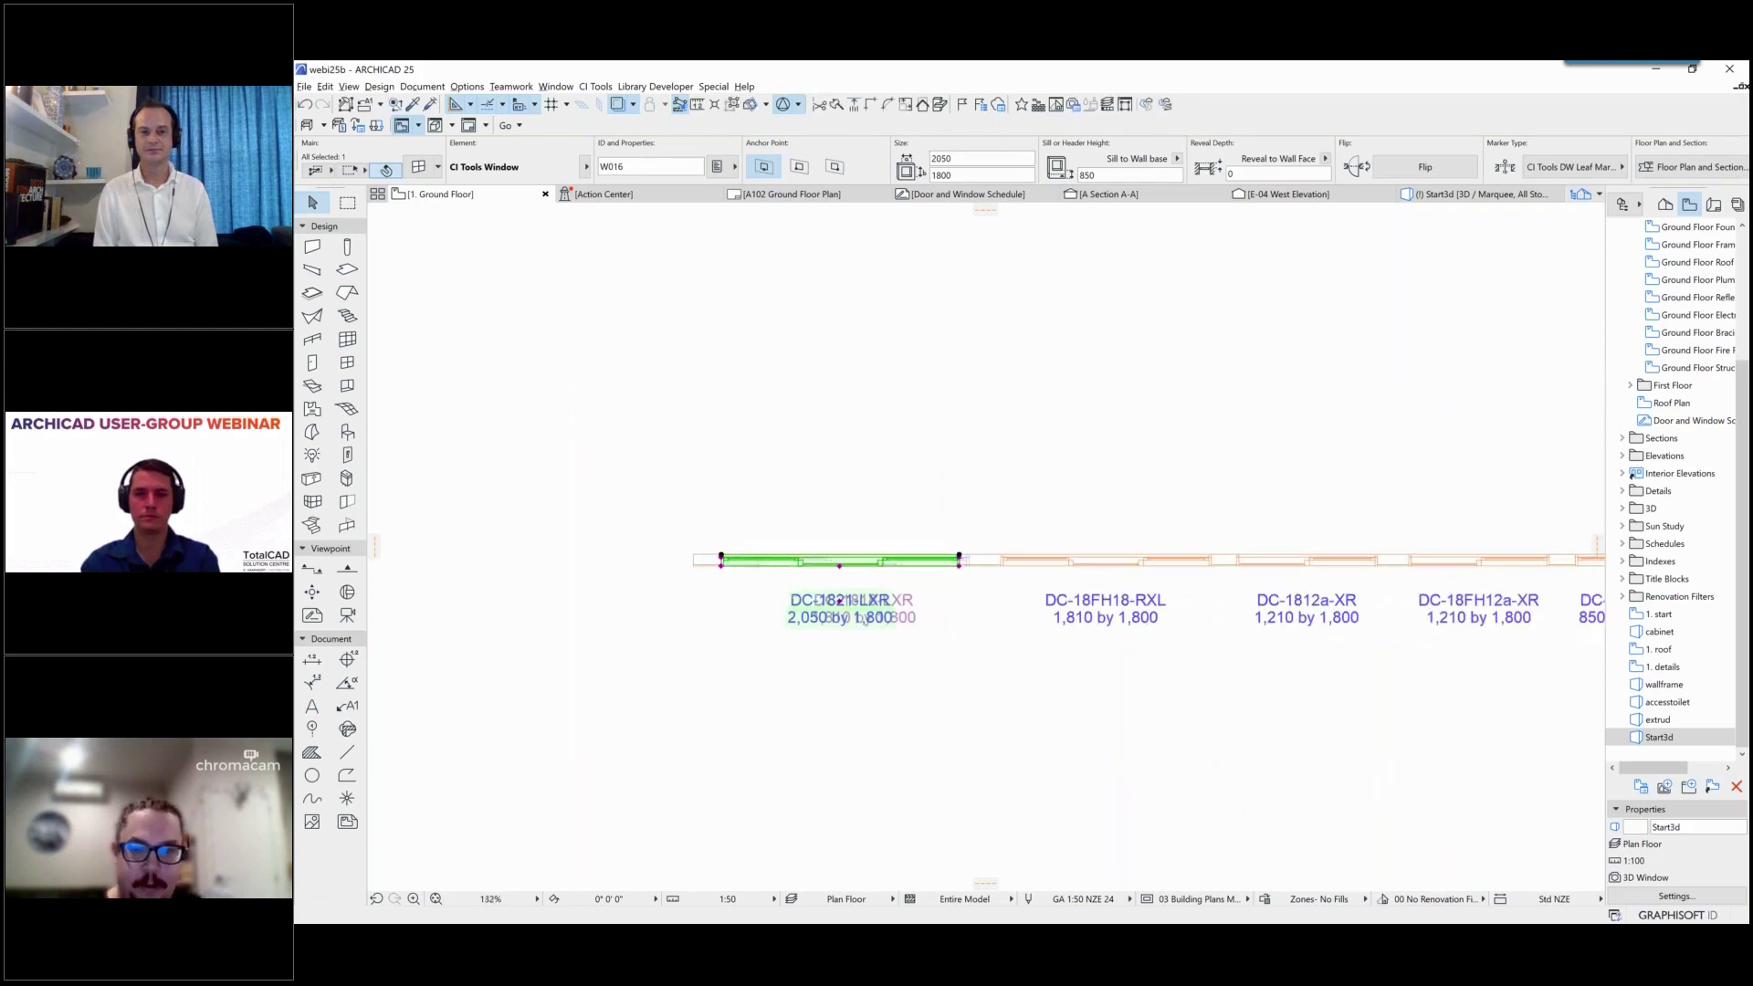
{"action": "scroll", "coordinate": [728, 551], "scroll_direction": "up", "scroll_amount": 2}
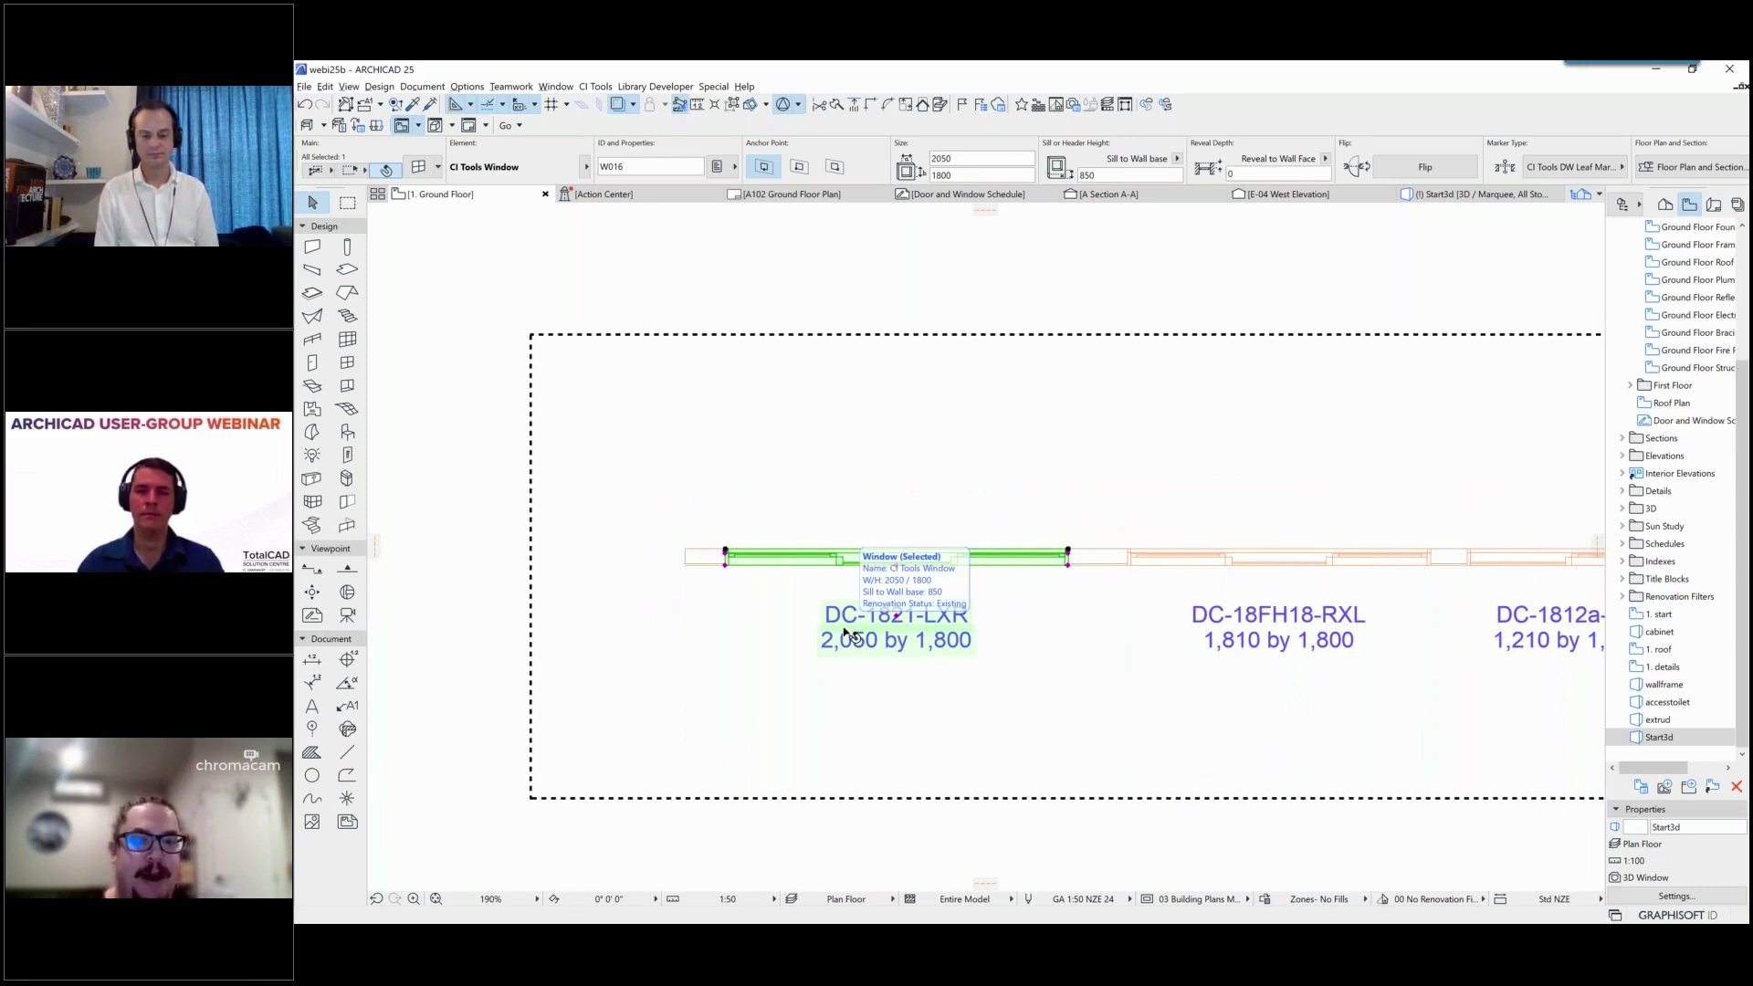
{"action": "left_click", "coordinate": [1004, 295]}
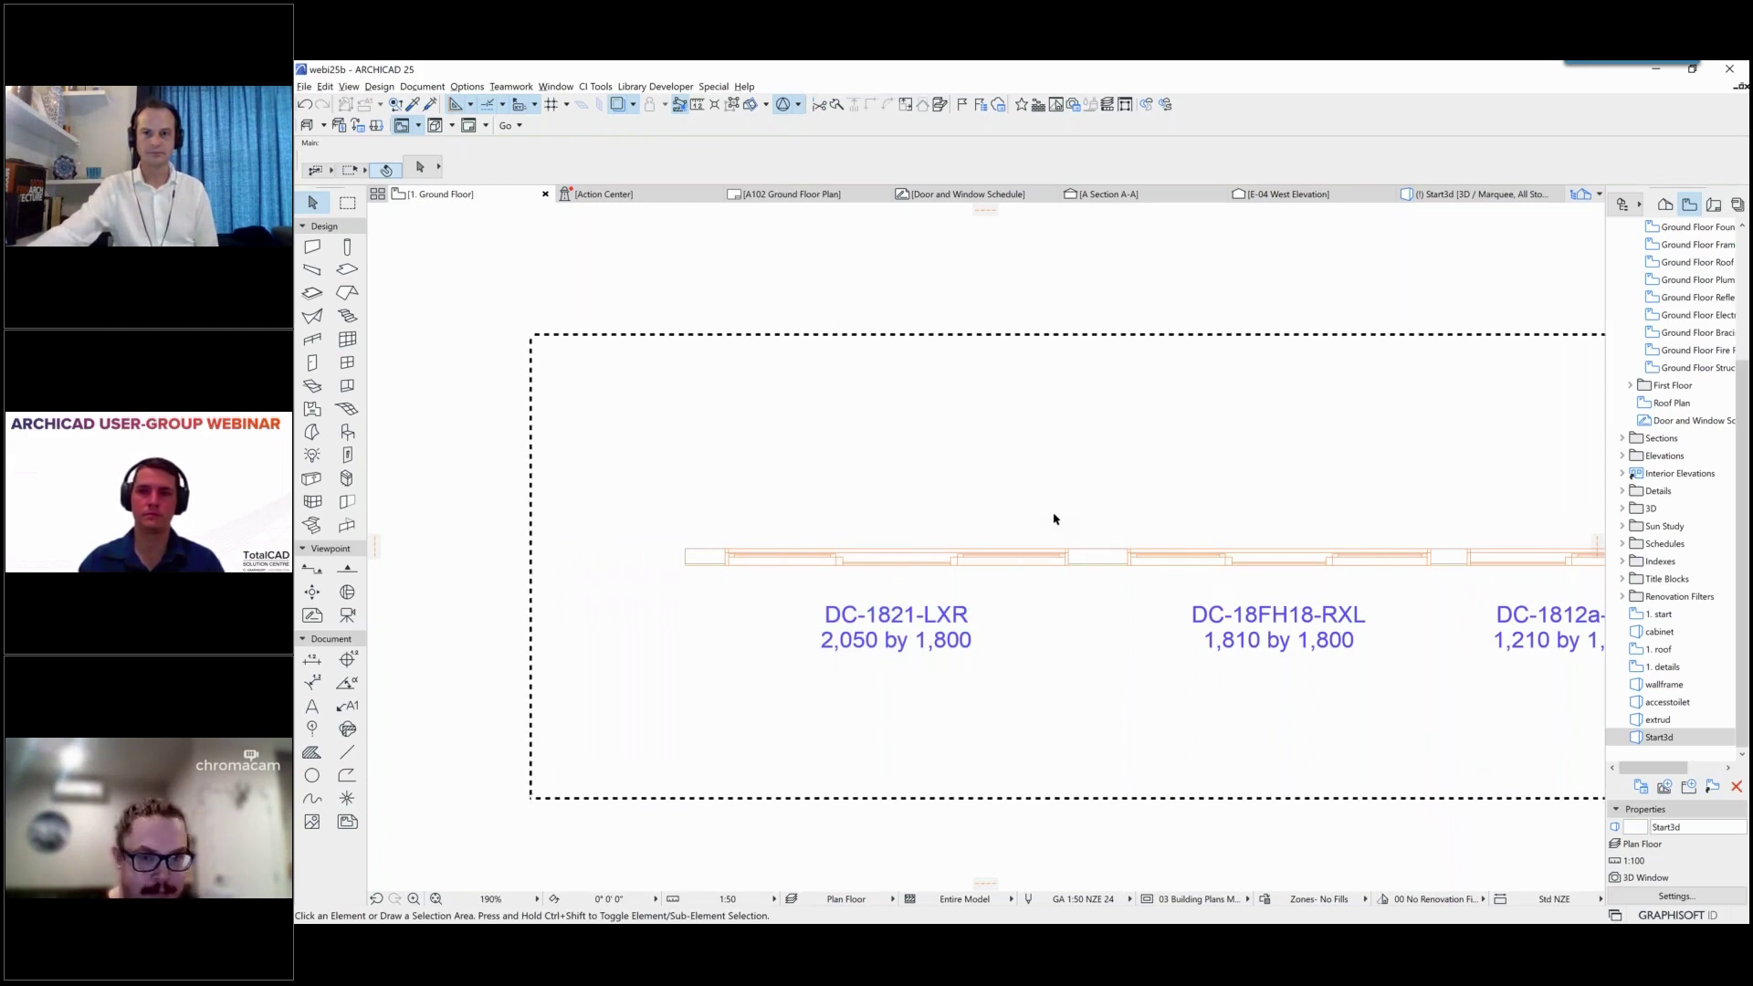
Step: Switch the DC-1821-LXR window from its preset configuration to Custom with Custom Size, apply the settings and deselect it
{"action": "left_click", "coordinate": [1067, 558]}
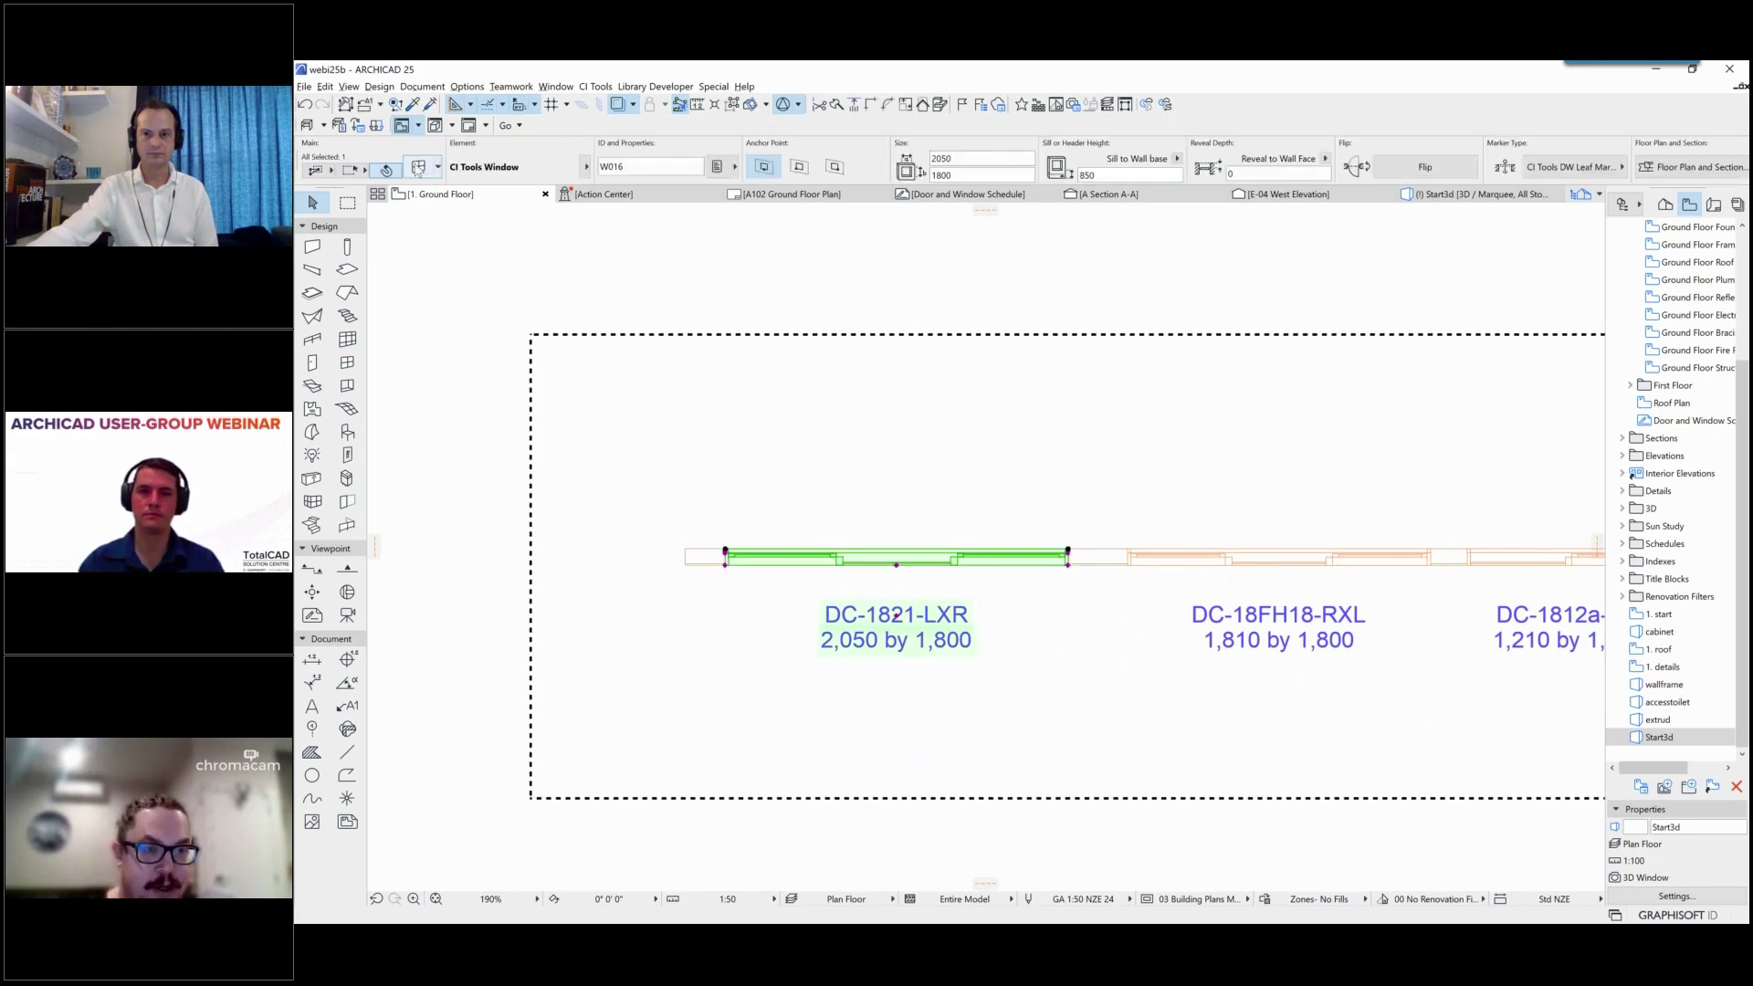
{"action": "left_click", "coordinate": [418, 167]}
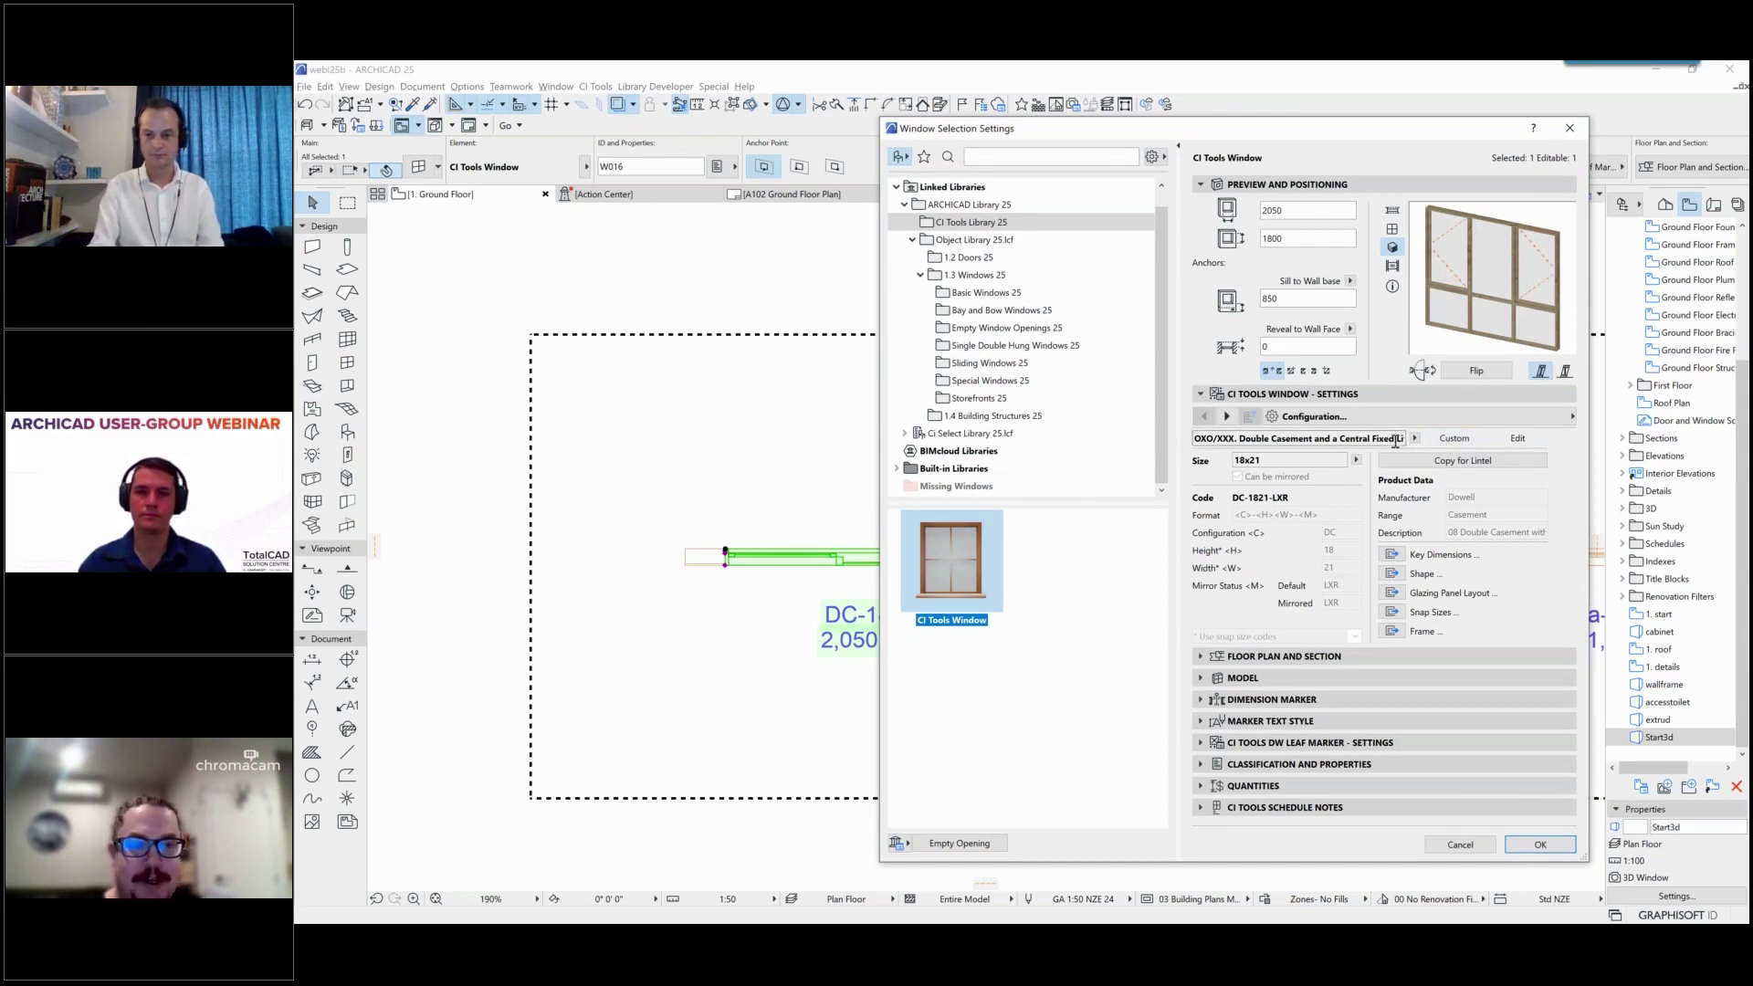
{"action": "left_click", "coordinate": [1454, 438]}
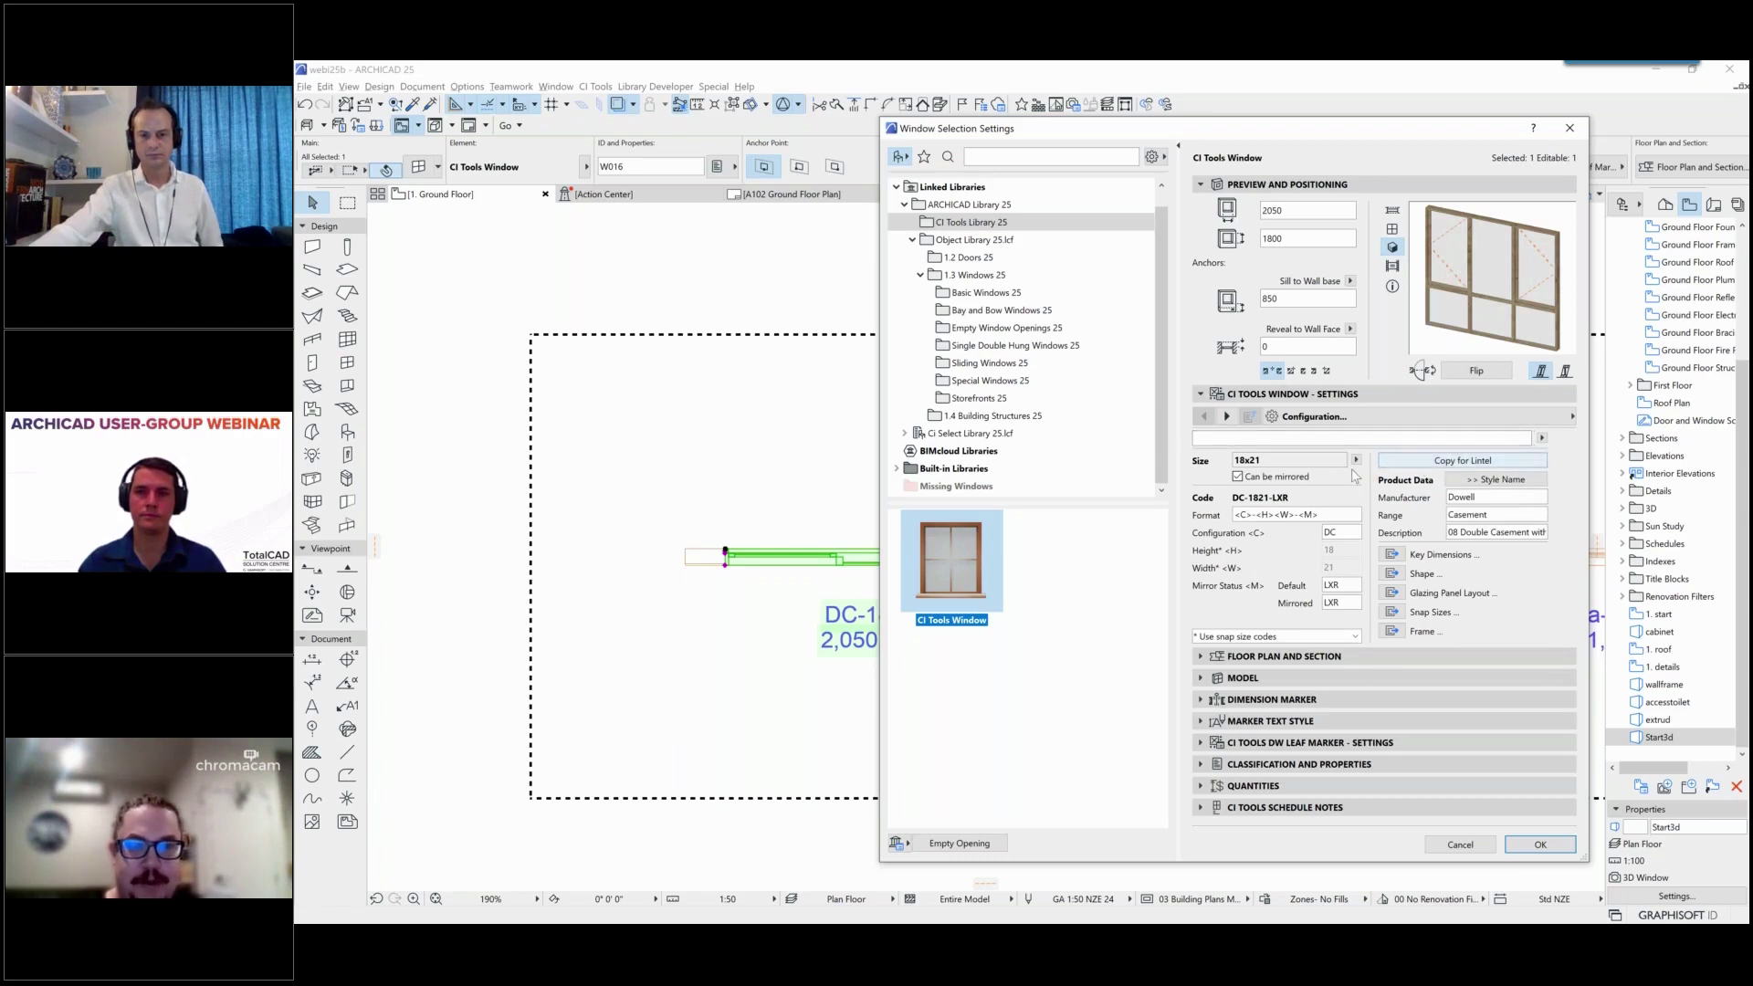
{"action": "left_click", "coordinate": [1356, 459]}
{"action": "left_click", "coordinate": [1402, 576]}
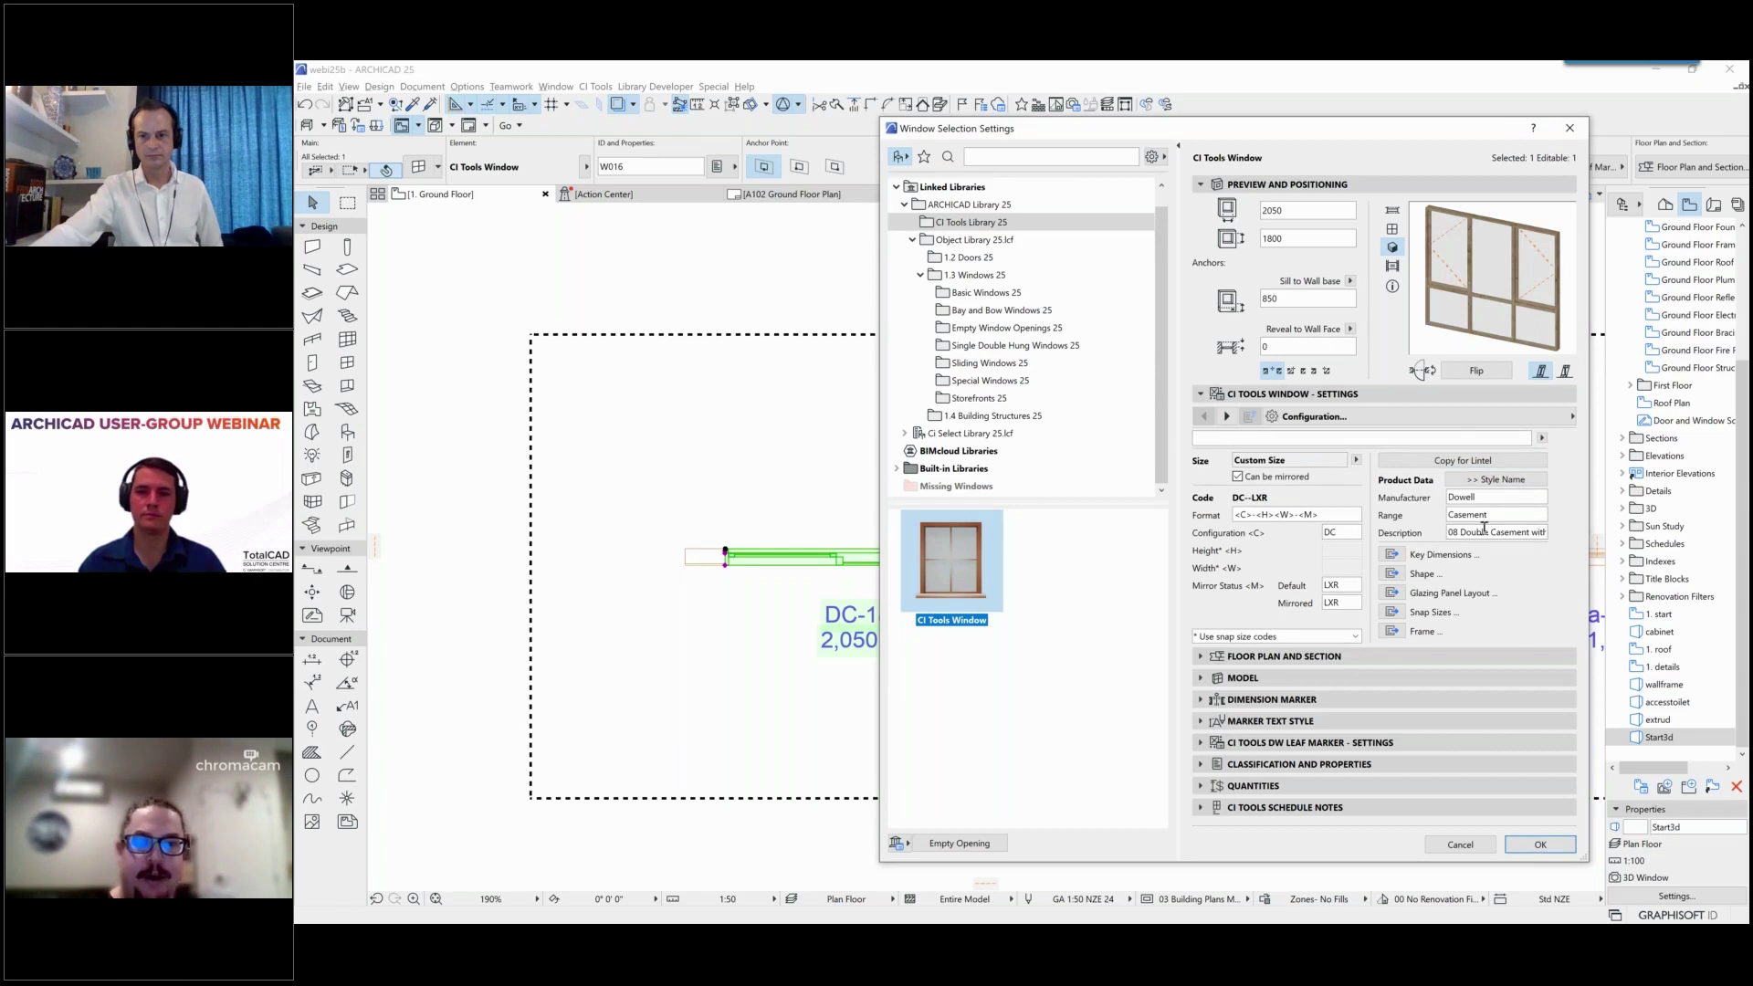
{"action": "left_click", "coordinate": [1366, 419]}
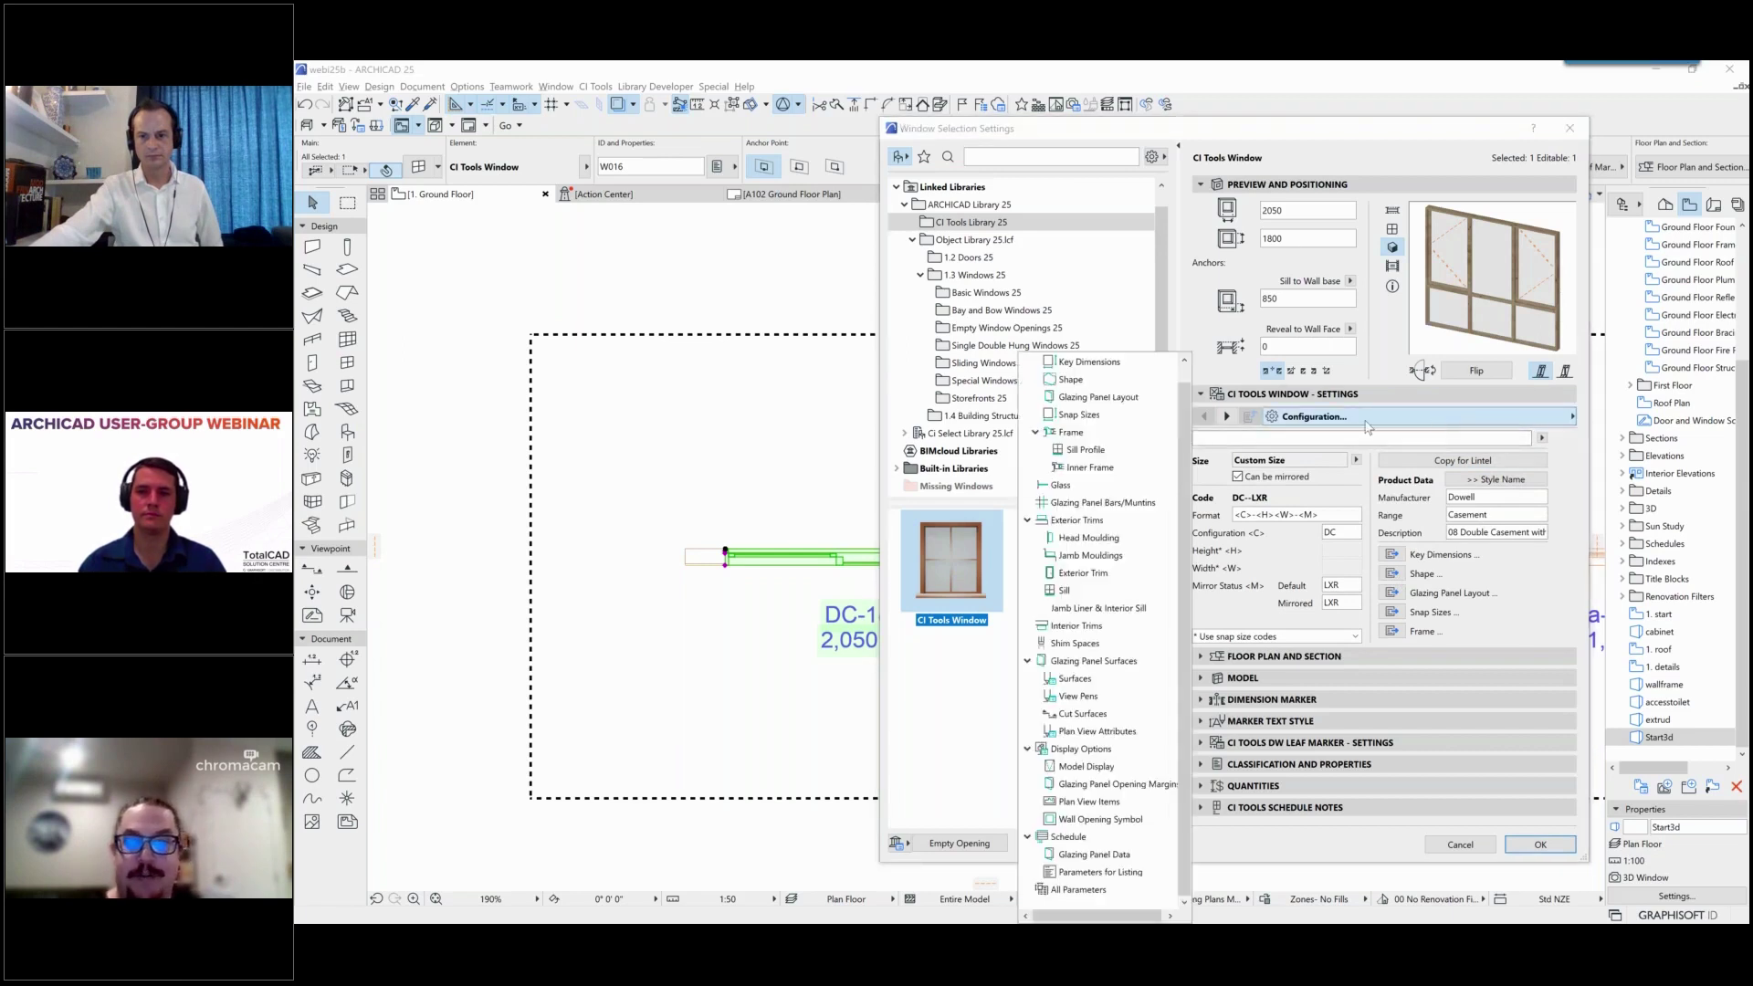
{"action": "scroll", "coordinate": [1132, 443], "scroll_direction": "up", "scroll_amount": 1}
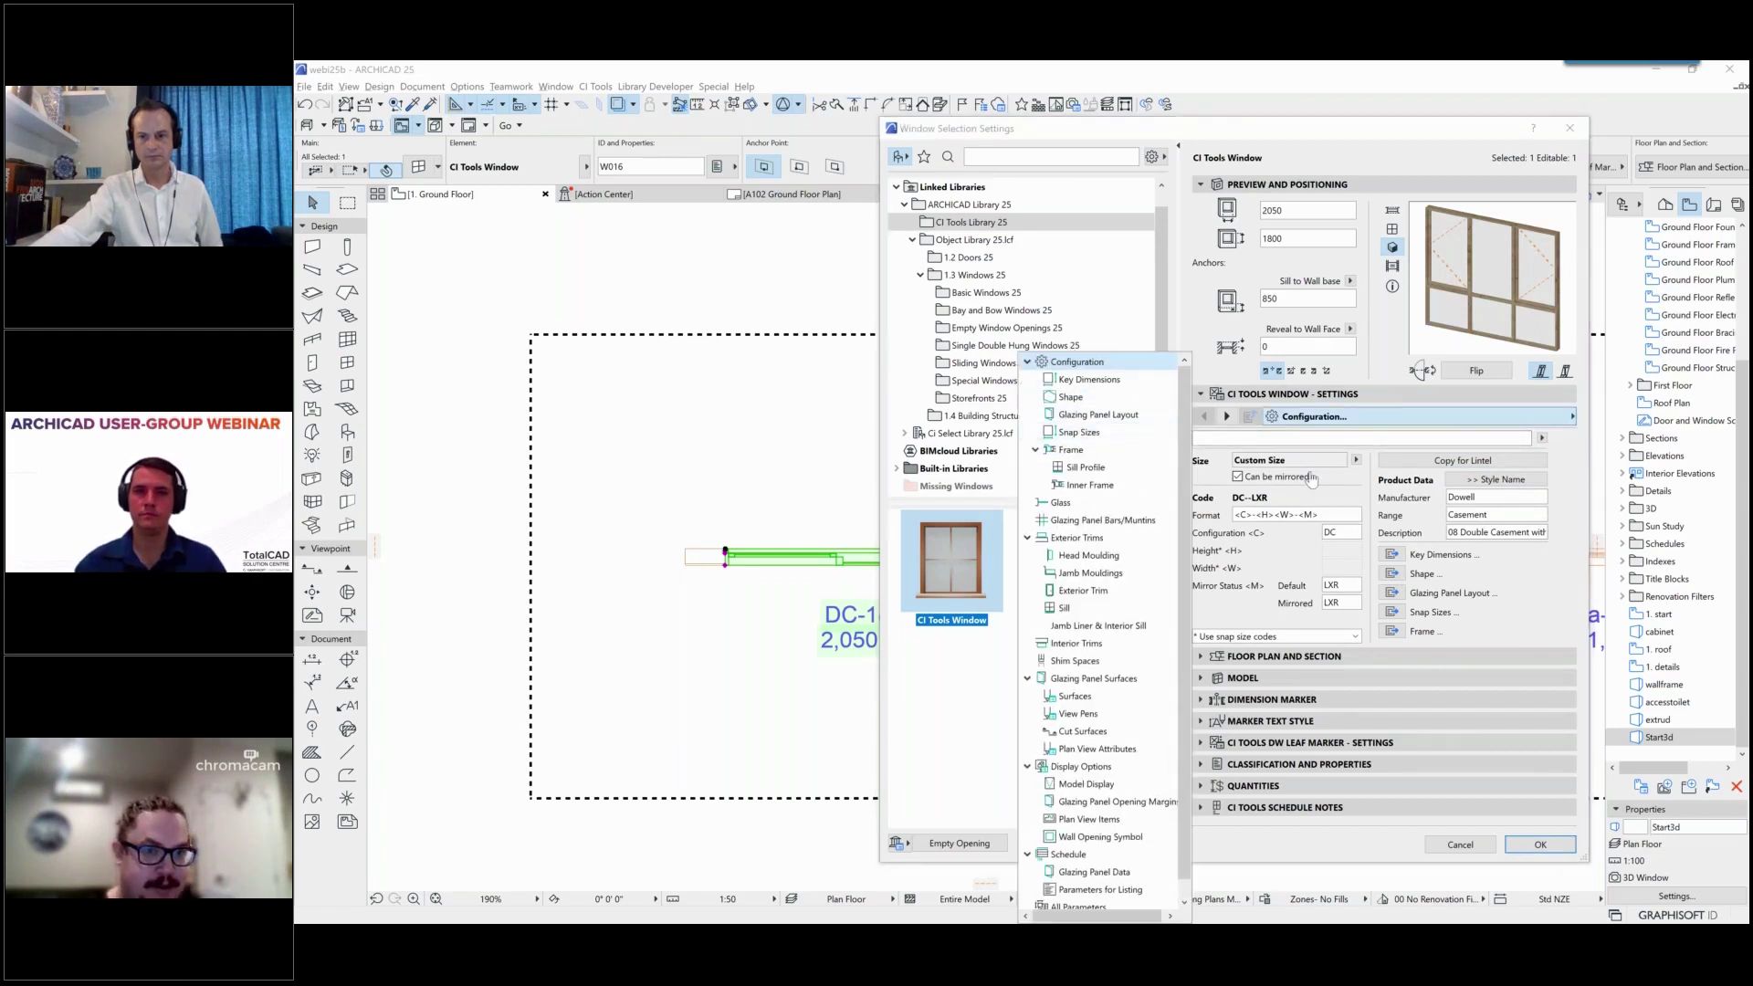
{"action": "left_click", "coordinate": [1360, 495]}
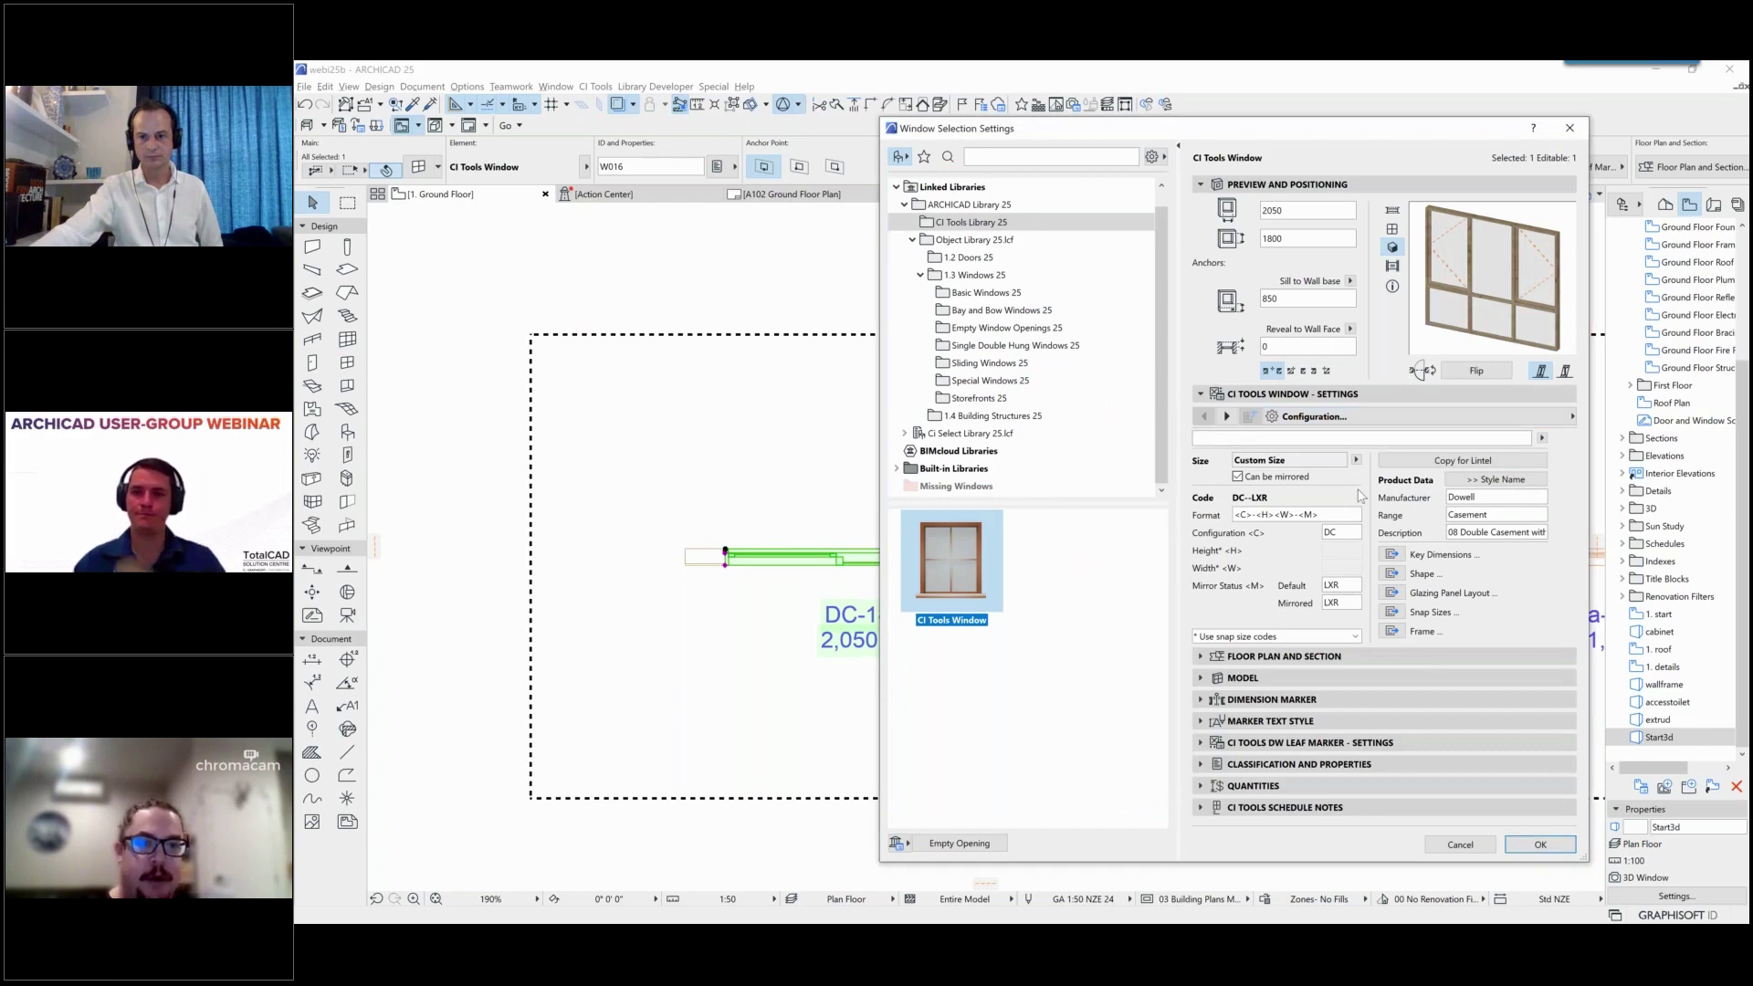
{"action": "left_click", "coordinate": [1540, 843]}
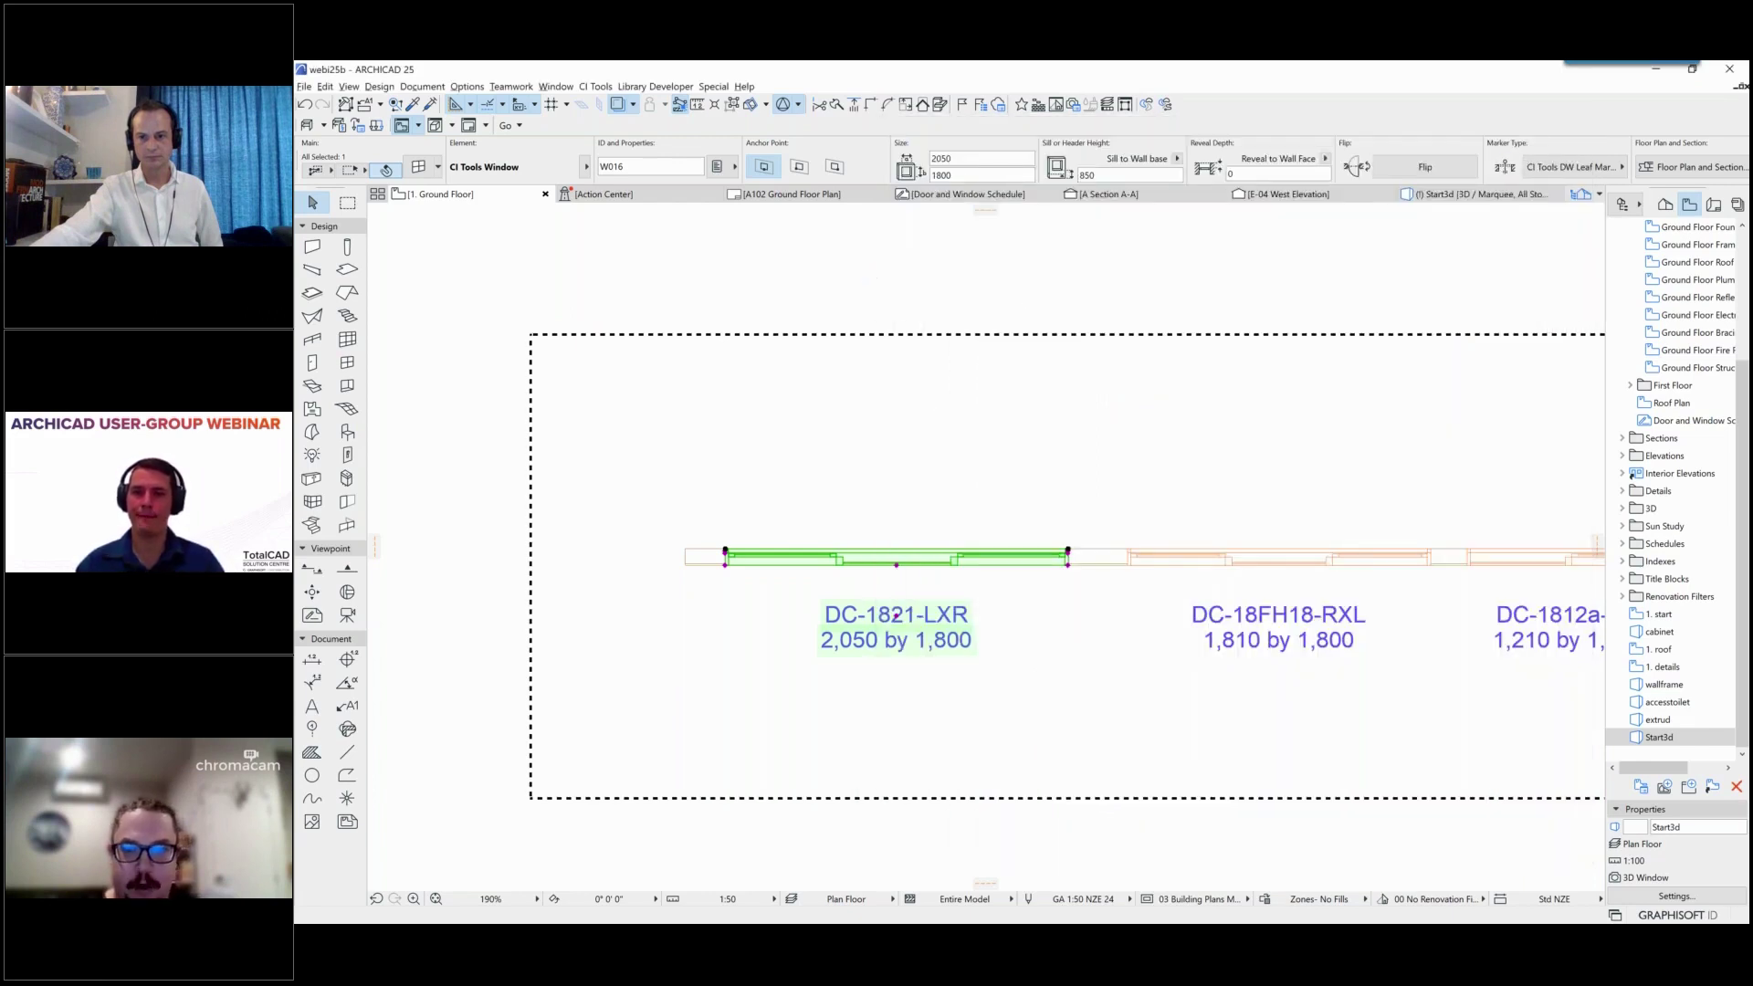
{"action": "left_click", "coordinate": [873, 450]}
Step: Return to the house on the Ground Floor plan and examine its verandah-side doors and windows in 3D
{"action": "scroll", "coordinate": [872, 450], "scroll_direction": "down", "scroll_amount": 3}
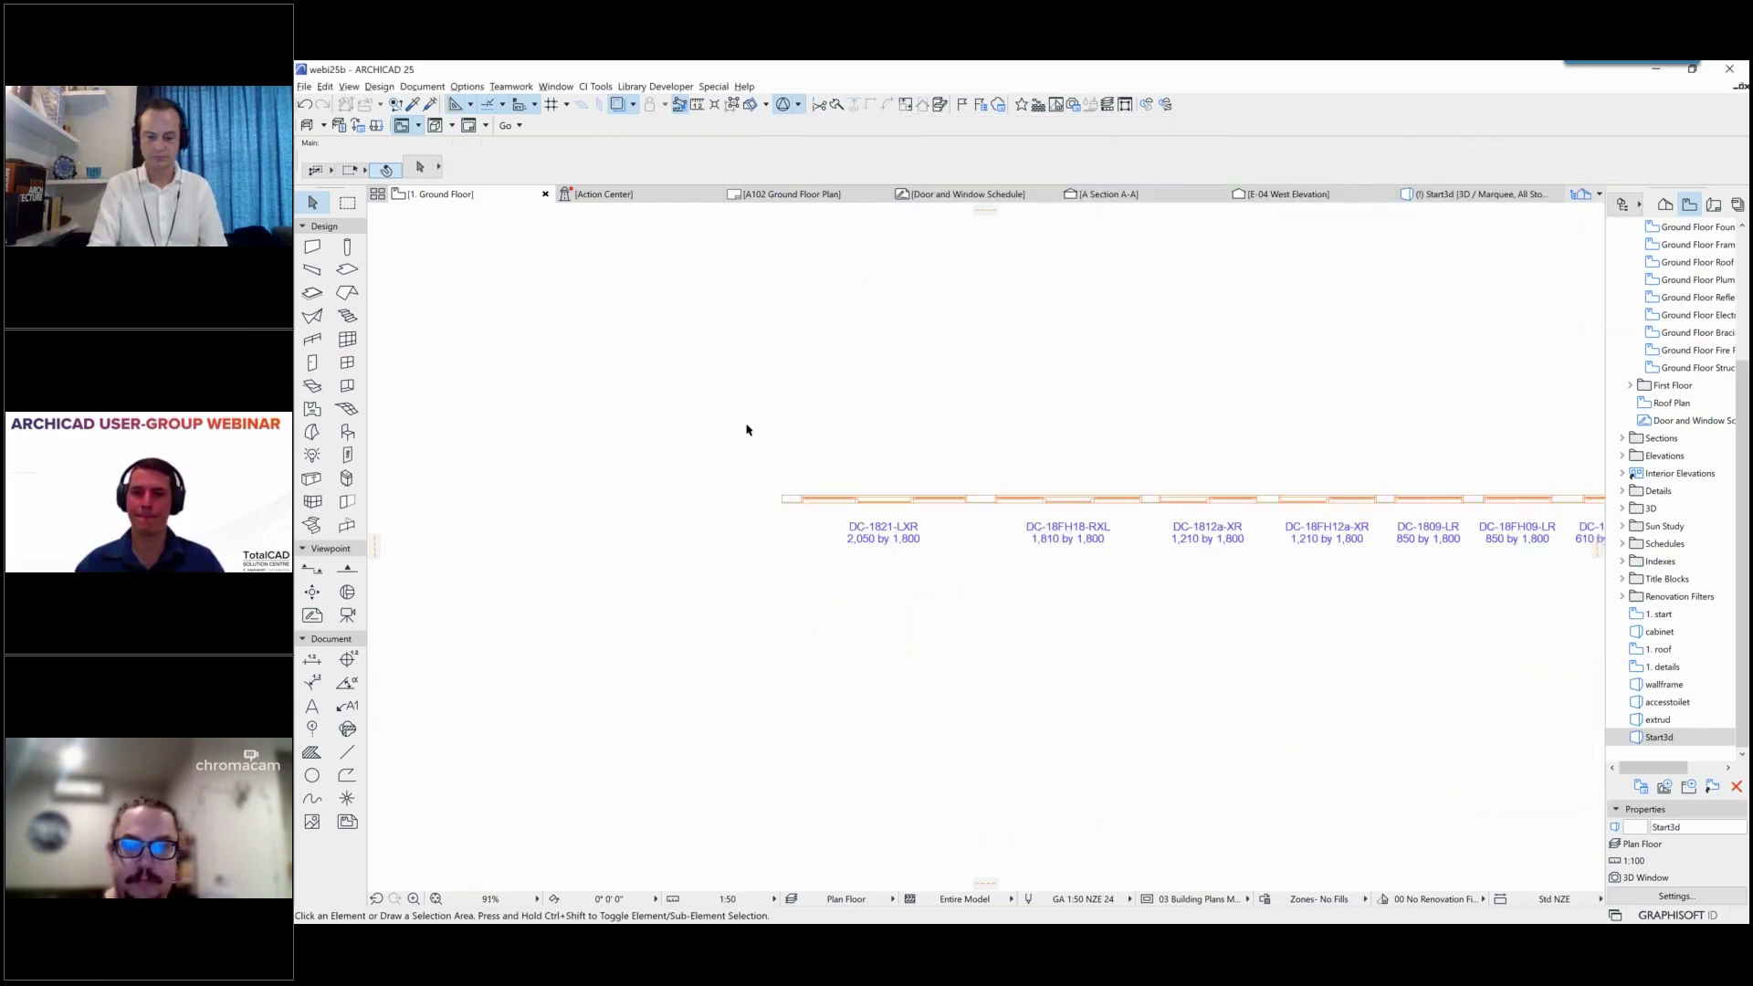
{"action": "scroll", "coordinate": [1201, 442], "scroll_direction": "down", "scroll_amount": 4}
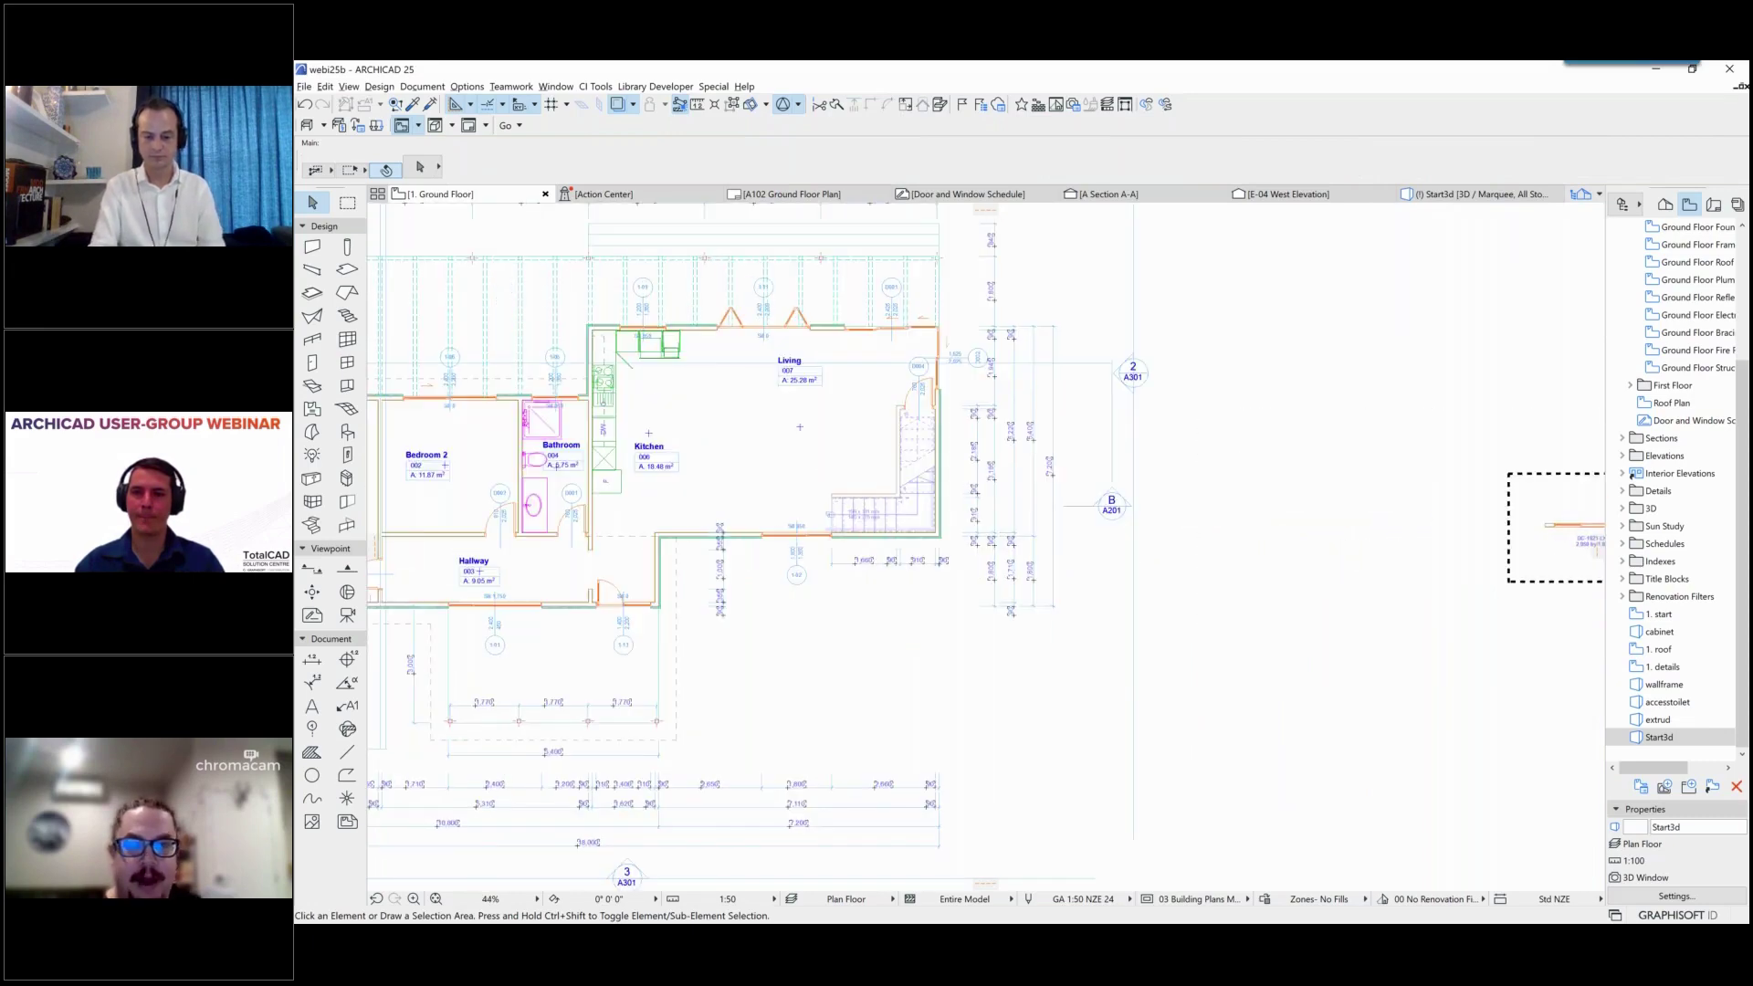
{"action": "scroll", "coordinate": [872, 523], "scroll_direction": "up", "scroll_amount": 4}
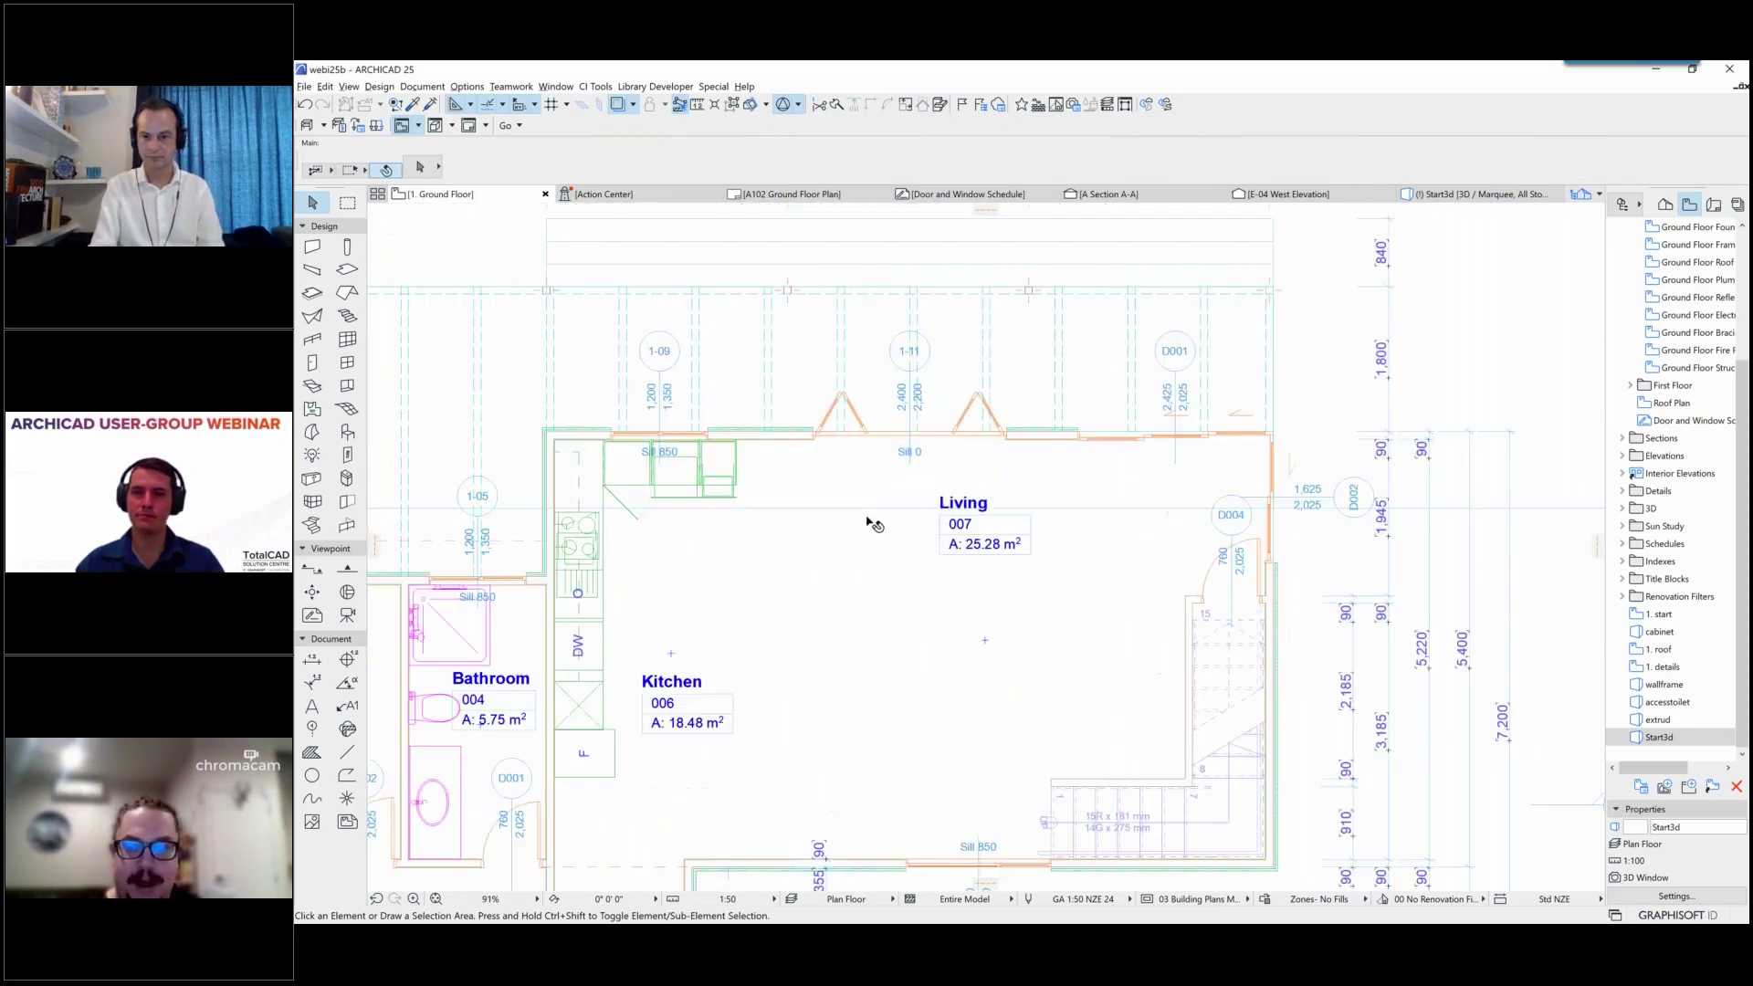
{"action": "middle_click_drag", "start_coordinate": [870, 523], "coordinate": [1452, 484]}
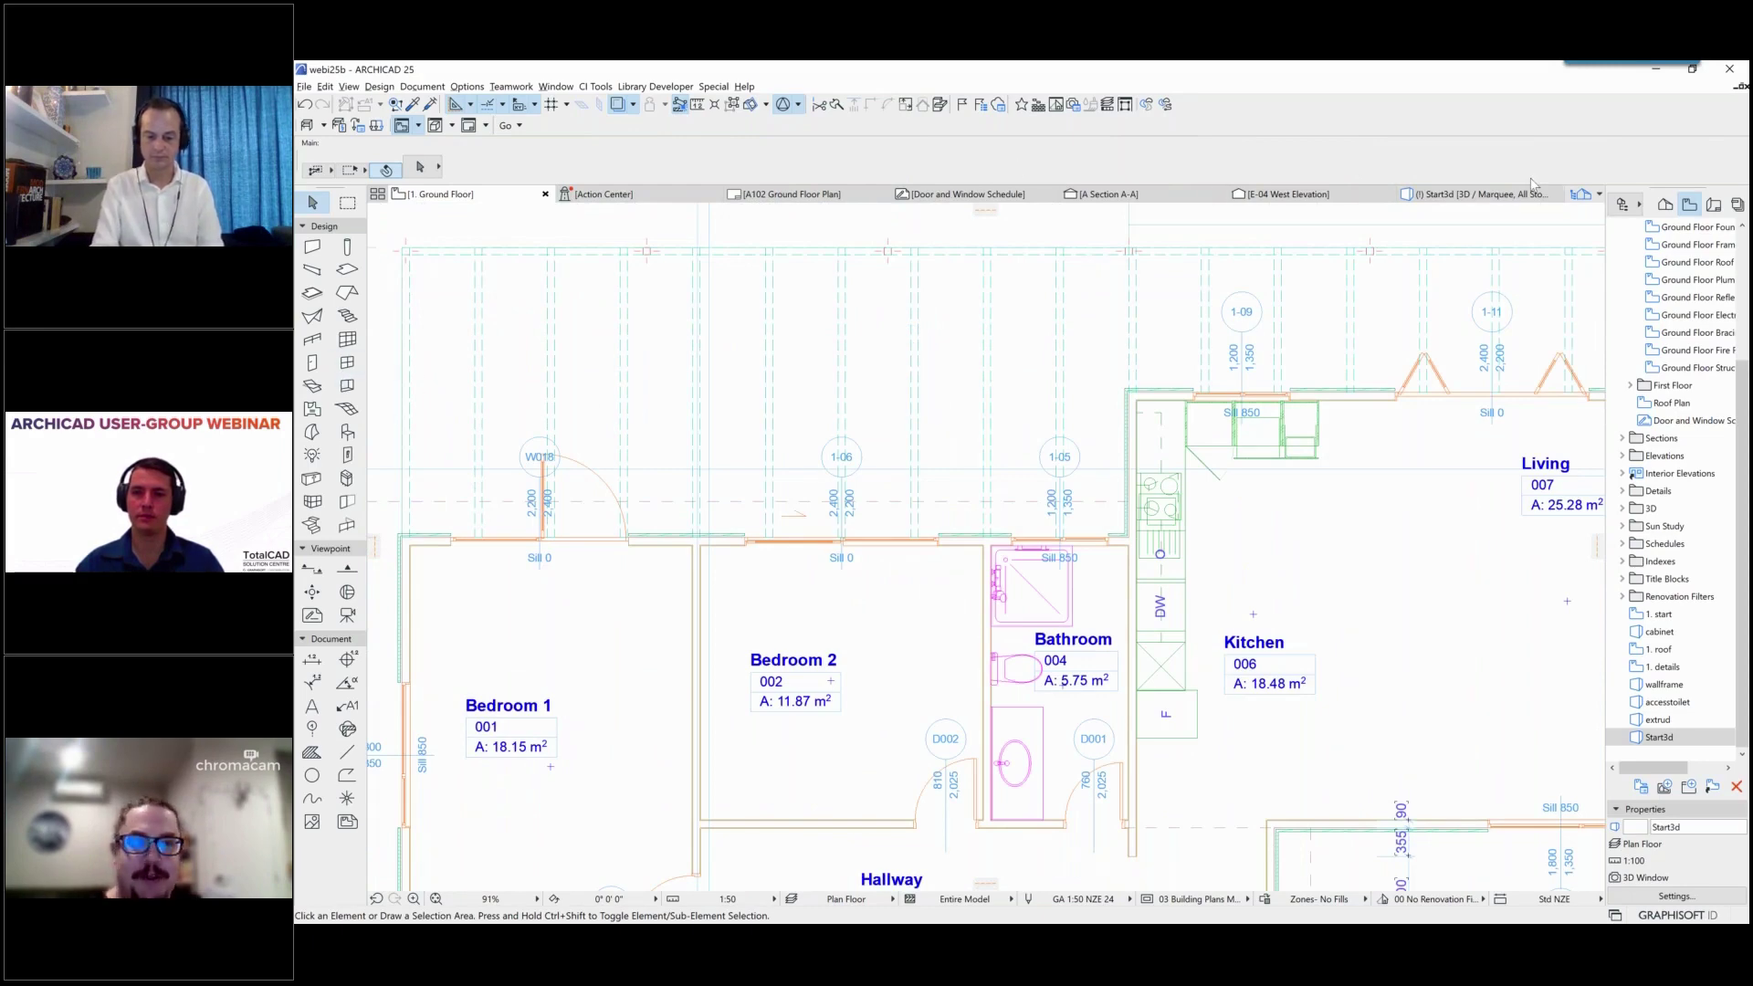
{"action": "left_click", "coordinate": [1442, 194]}
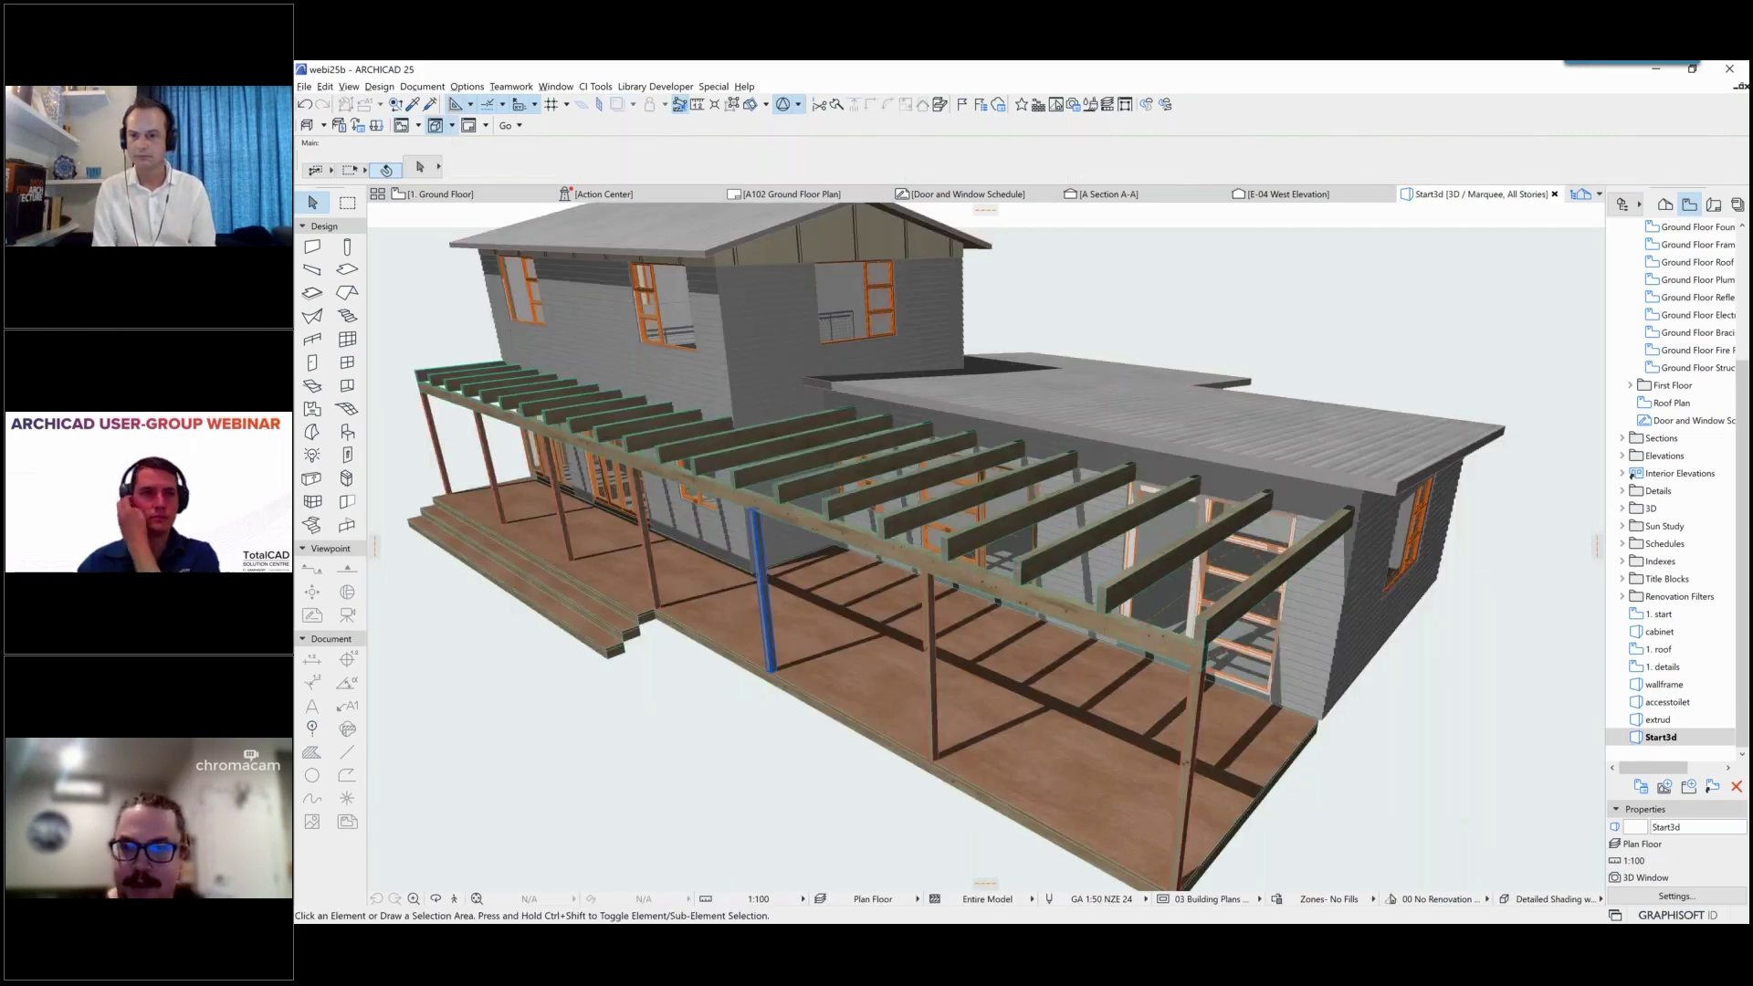
{"action": "middle_click_drag", "start_coordinate": [1443, 667], "coordinate": [1186, 466], "text": "shift"}
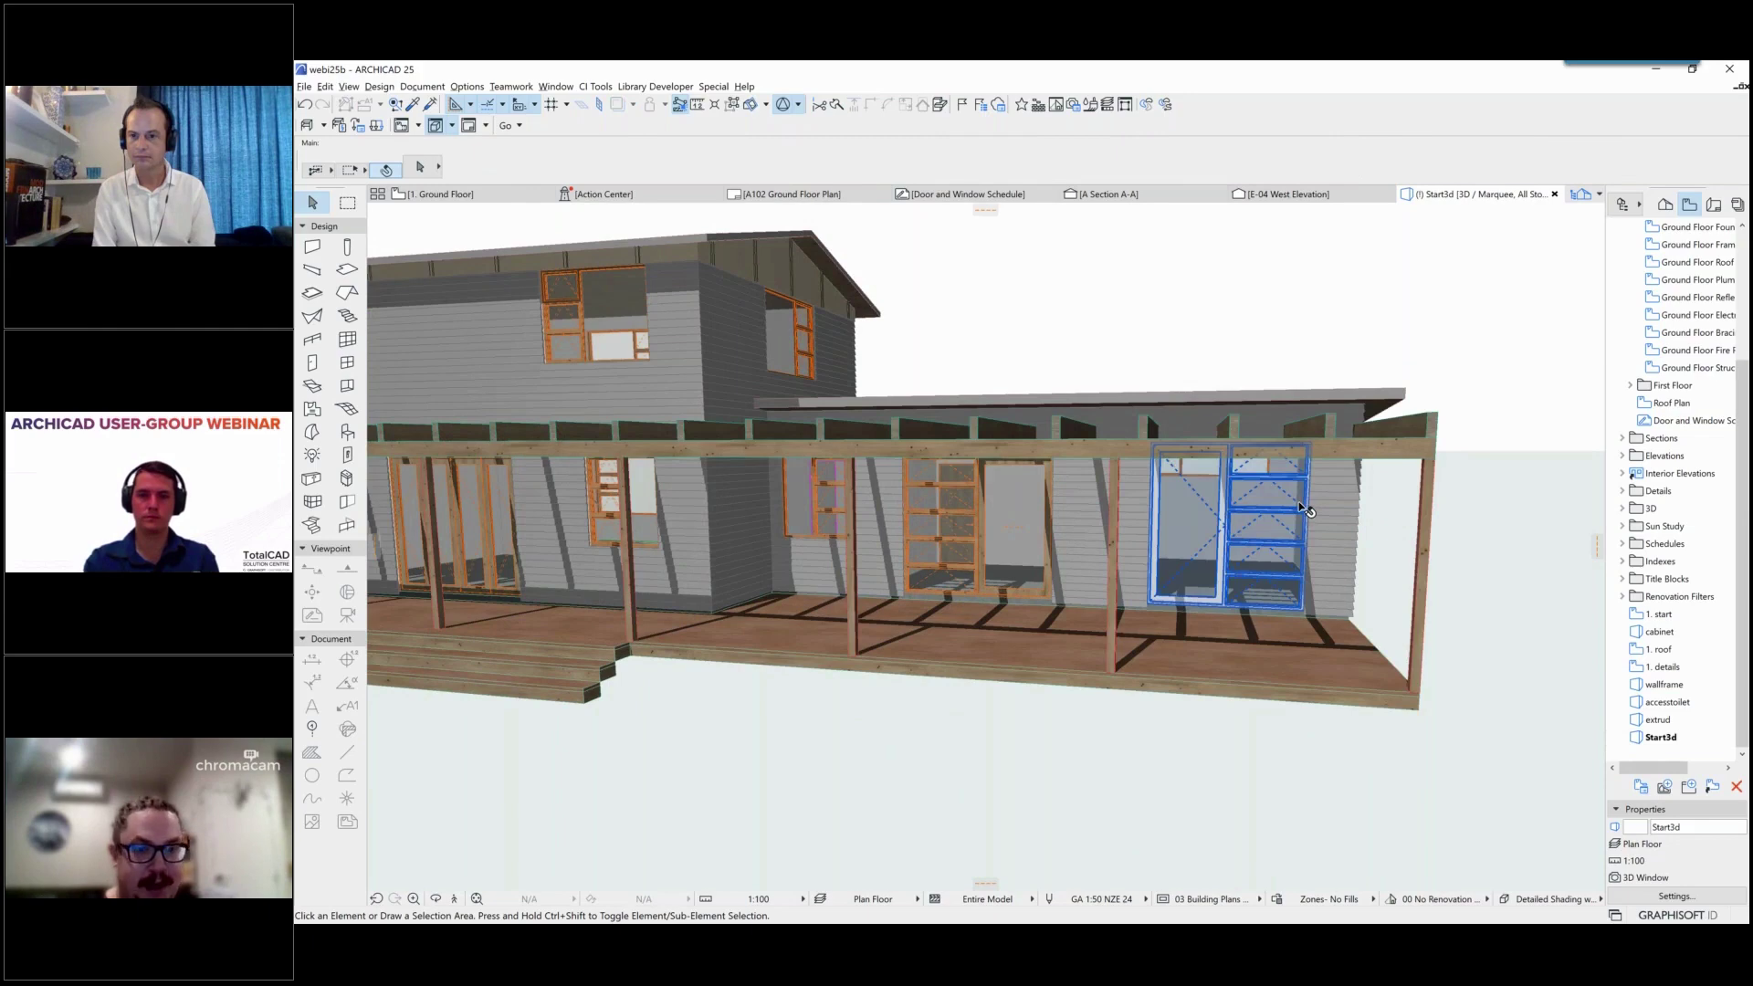
{"action": "middle_click_drag", "start_coordinate": [1305, 510], "coordinate": [1137, 575], "text": "shift"}
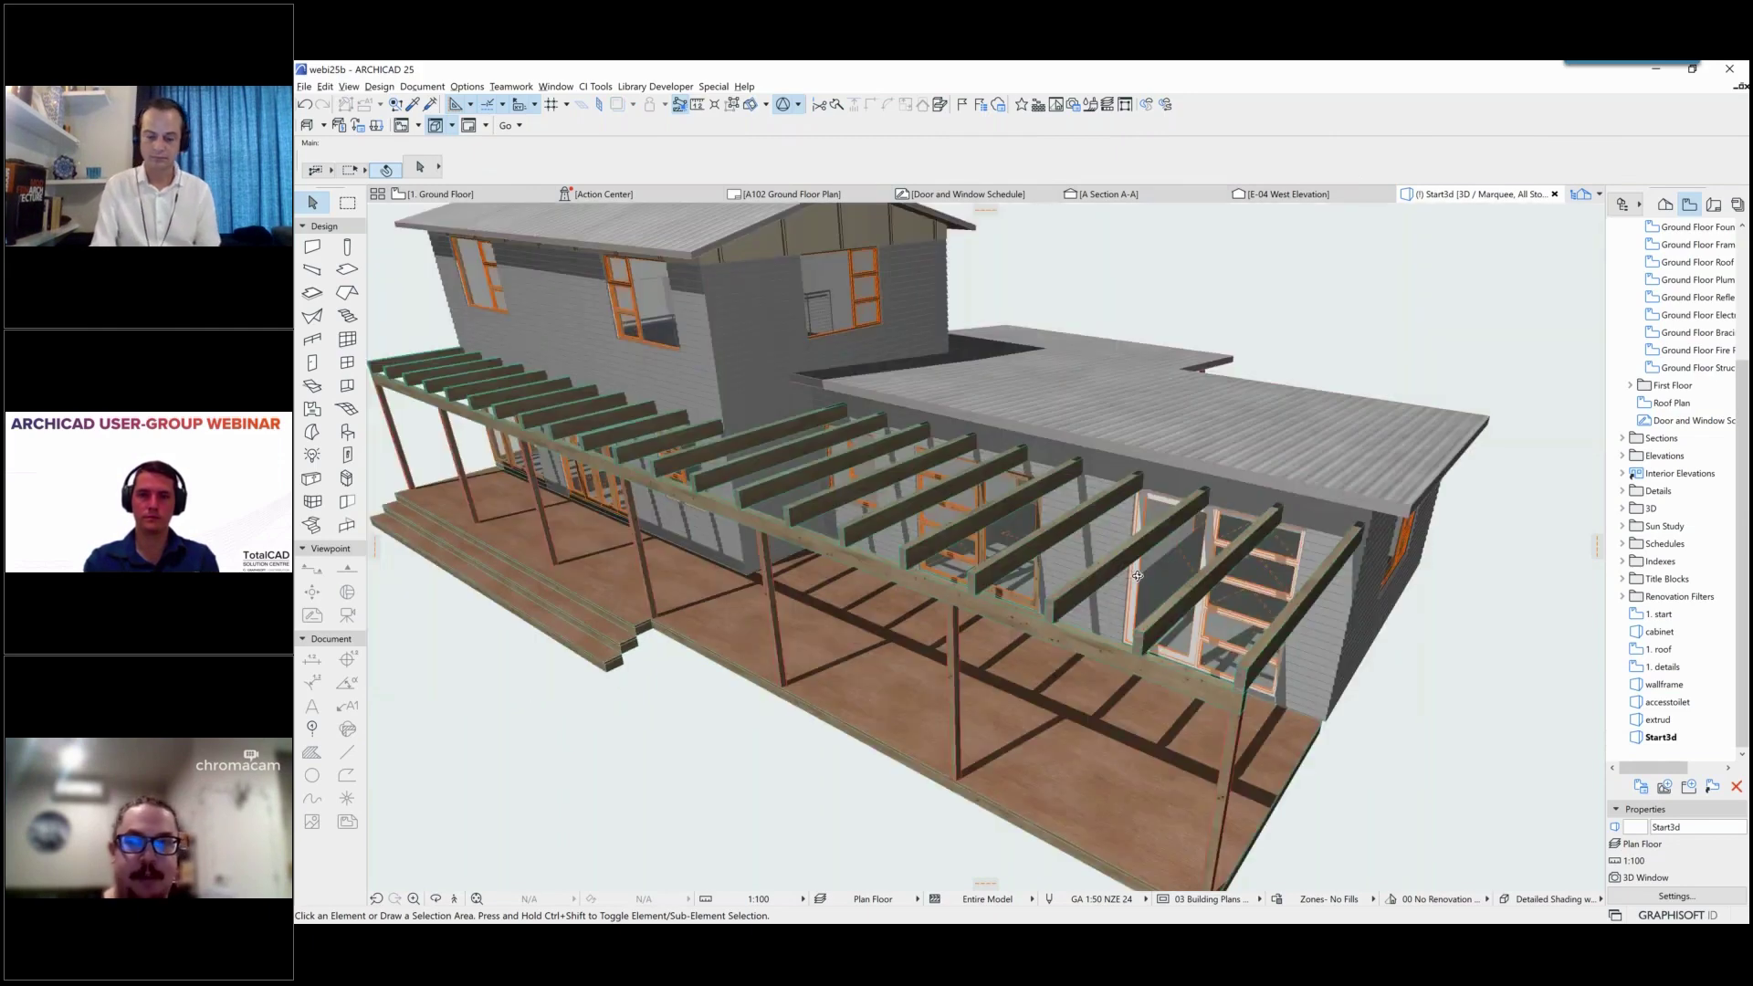
Step: Look through the CI Tools Door Exterior default settings, including its Doors and Glazing Panel Layout pages
{"action": "left_click", "coordinate": [312, 364]}
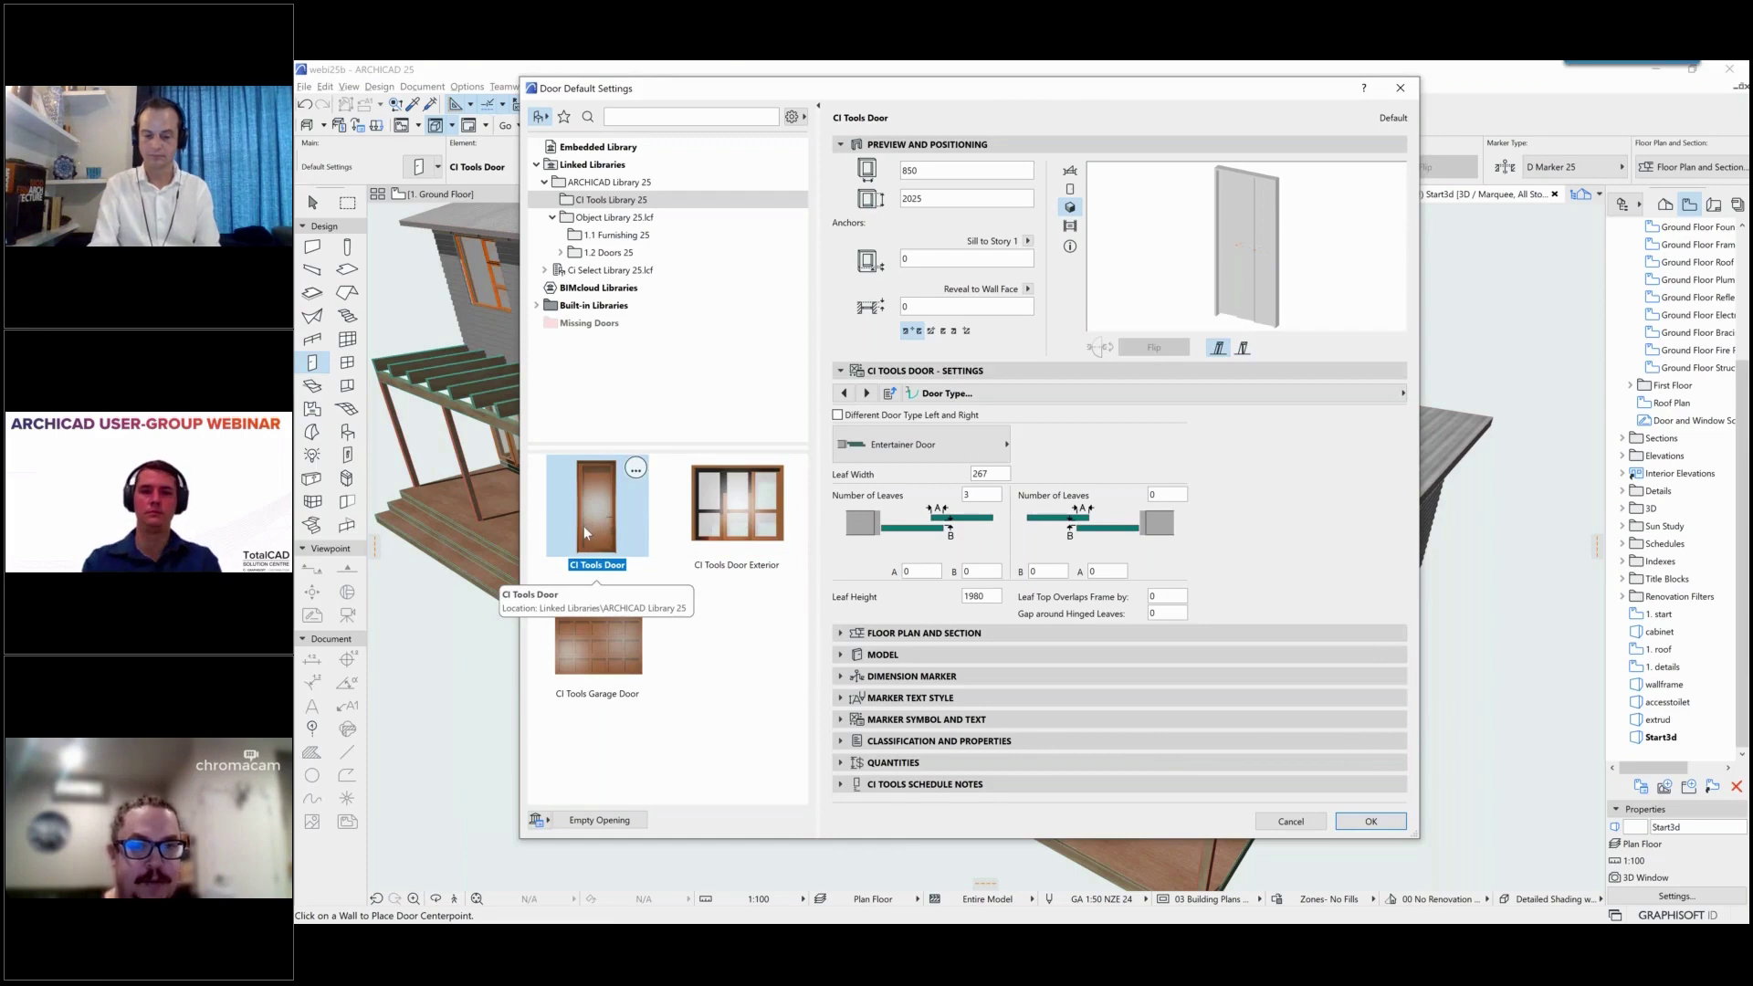
{"action": "left_click", "coordinate": [709, 511]}
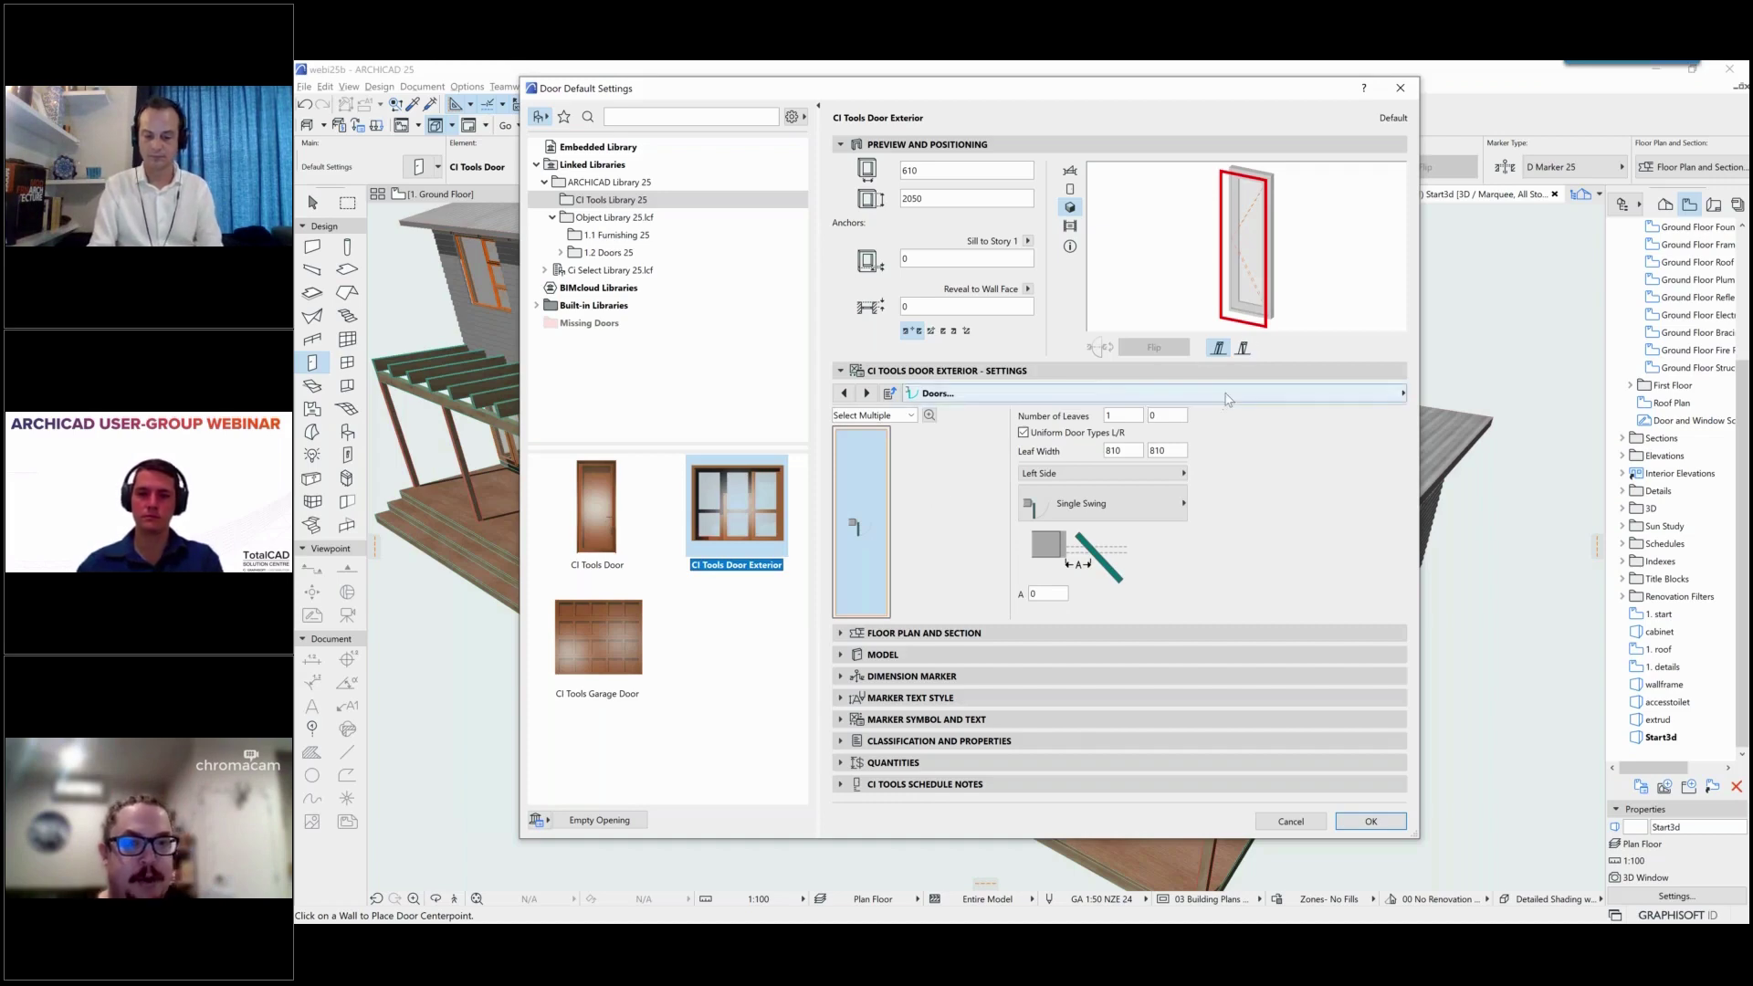
{"action": "left_click", "coordinate": [1324, 393]}
{"action": "scroll", "coordinate": [1444, 455], "scroll_direction": "up", "scroll_amount": 2}
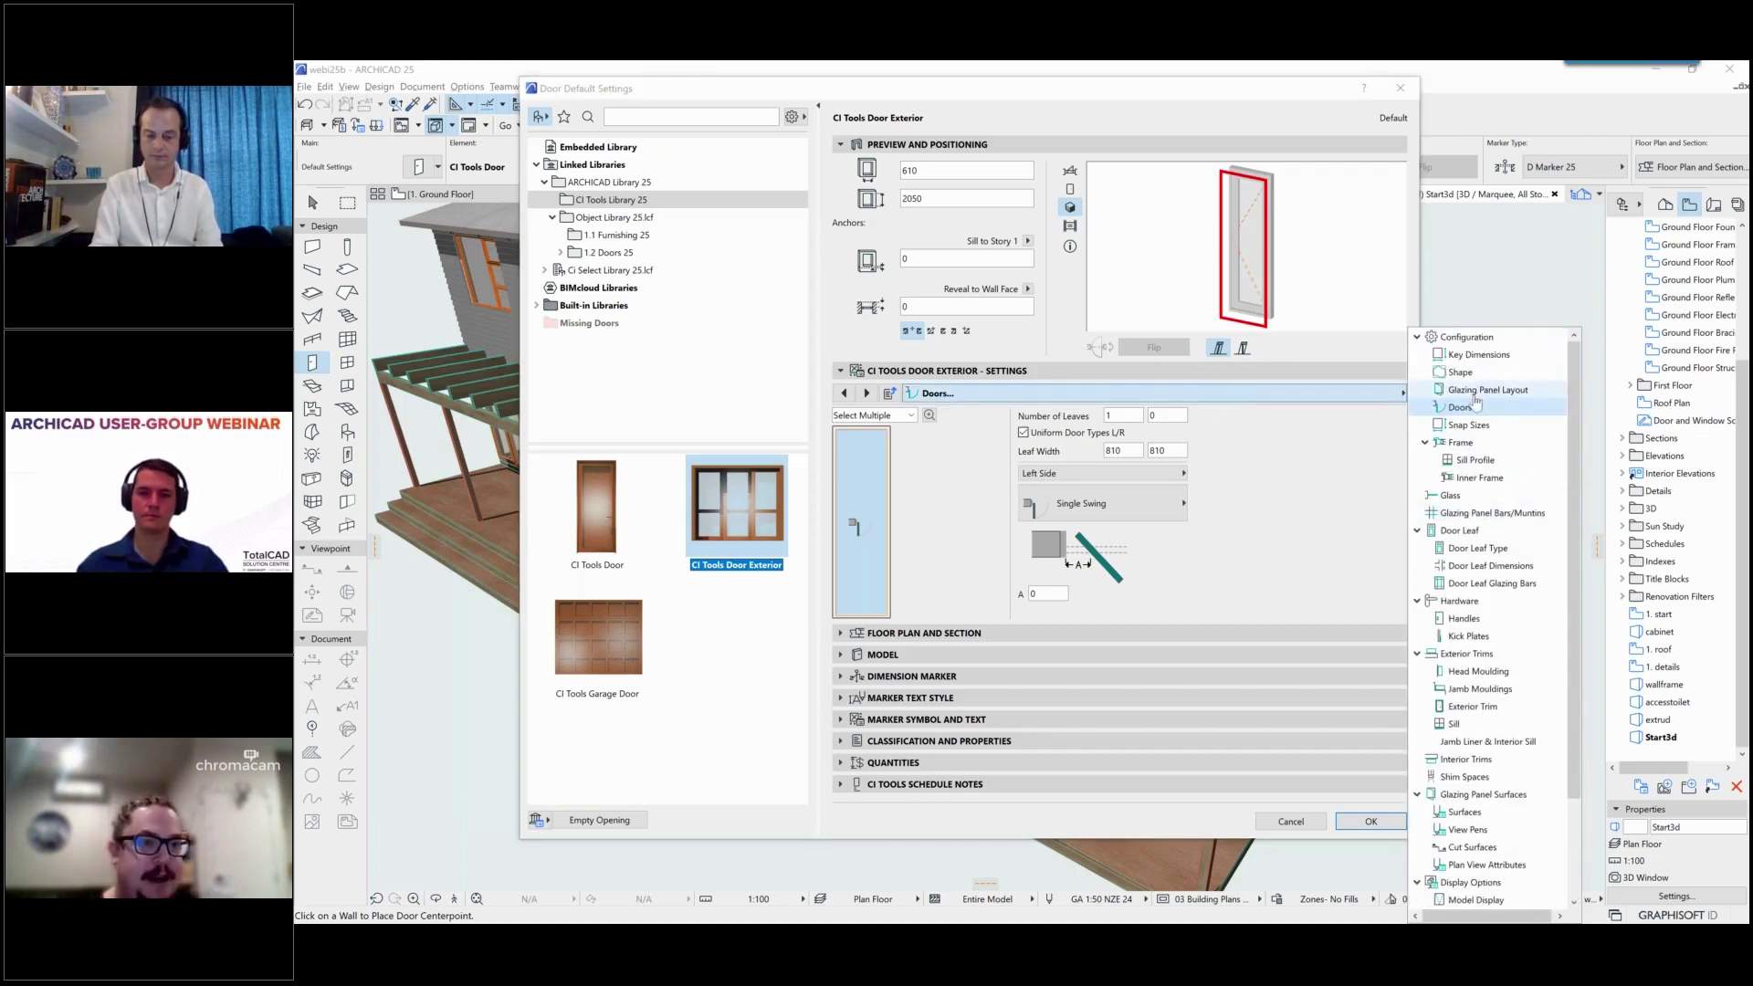
{"action": "left_click", "coordinate": [1488, 390]}
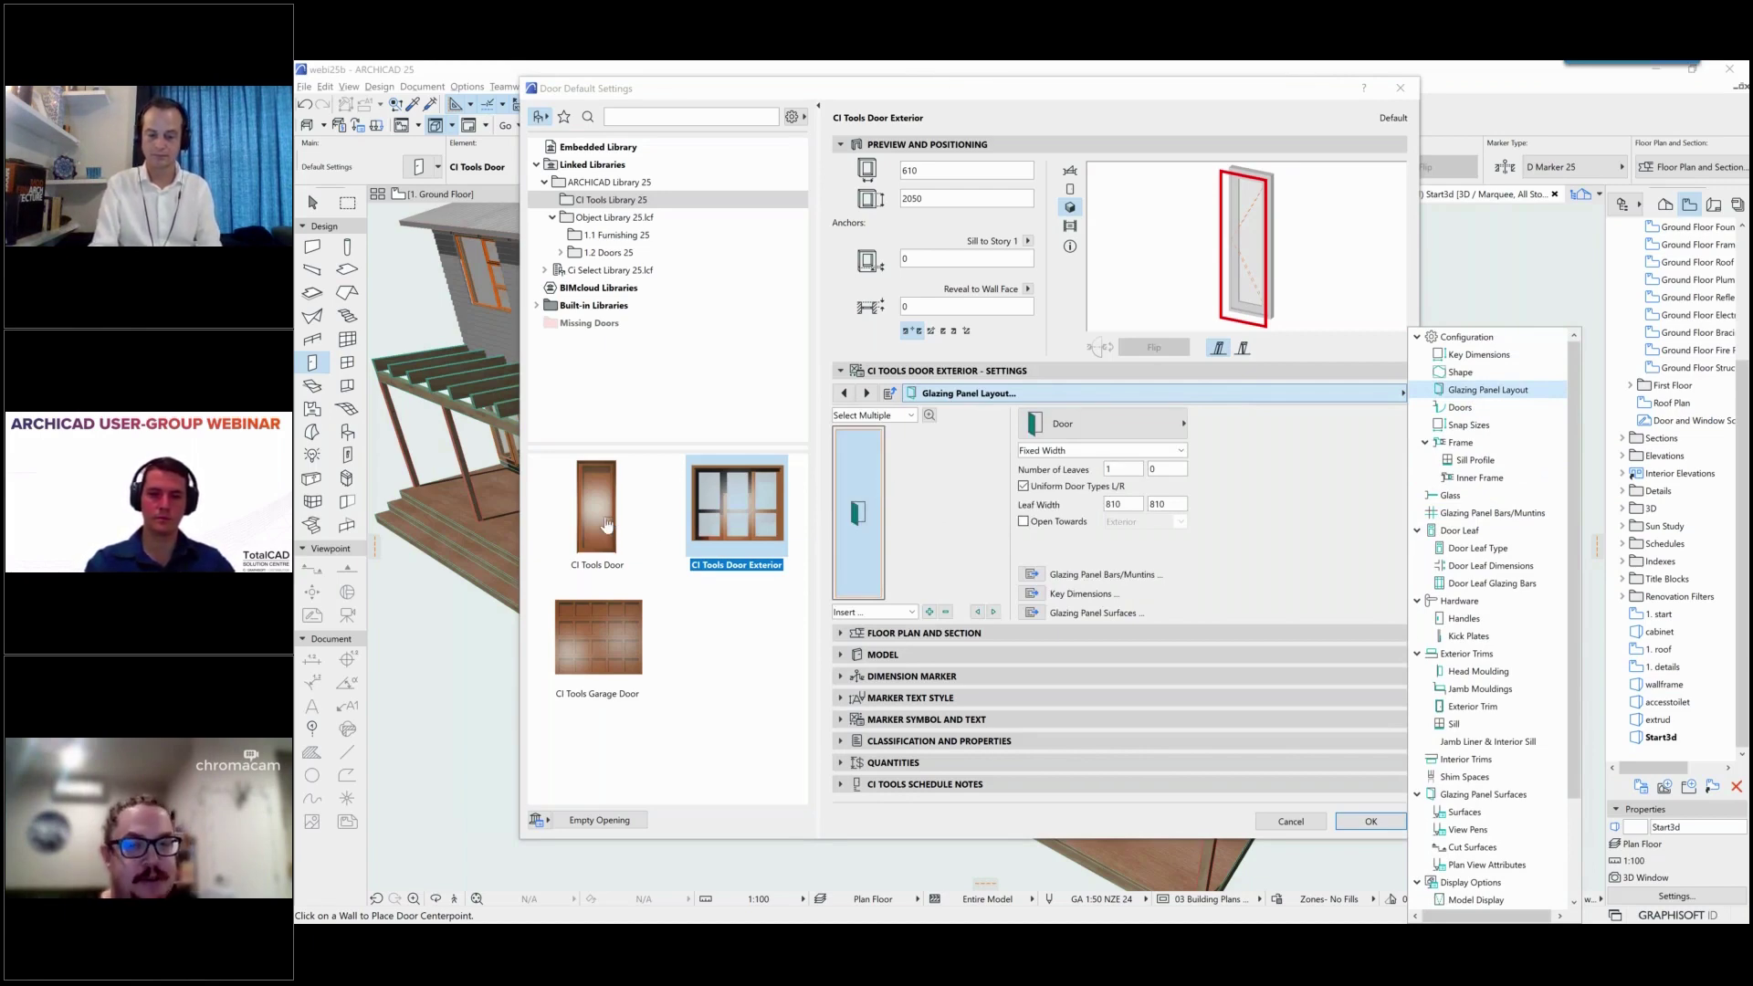
{"action": "left_click", "coordinate": [955, 498]}
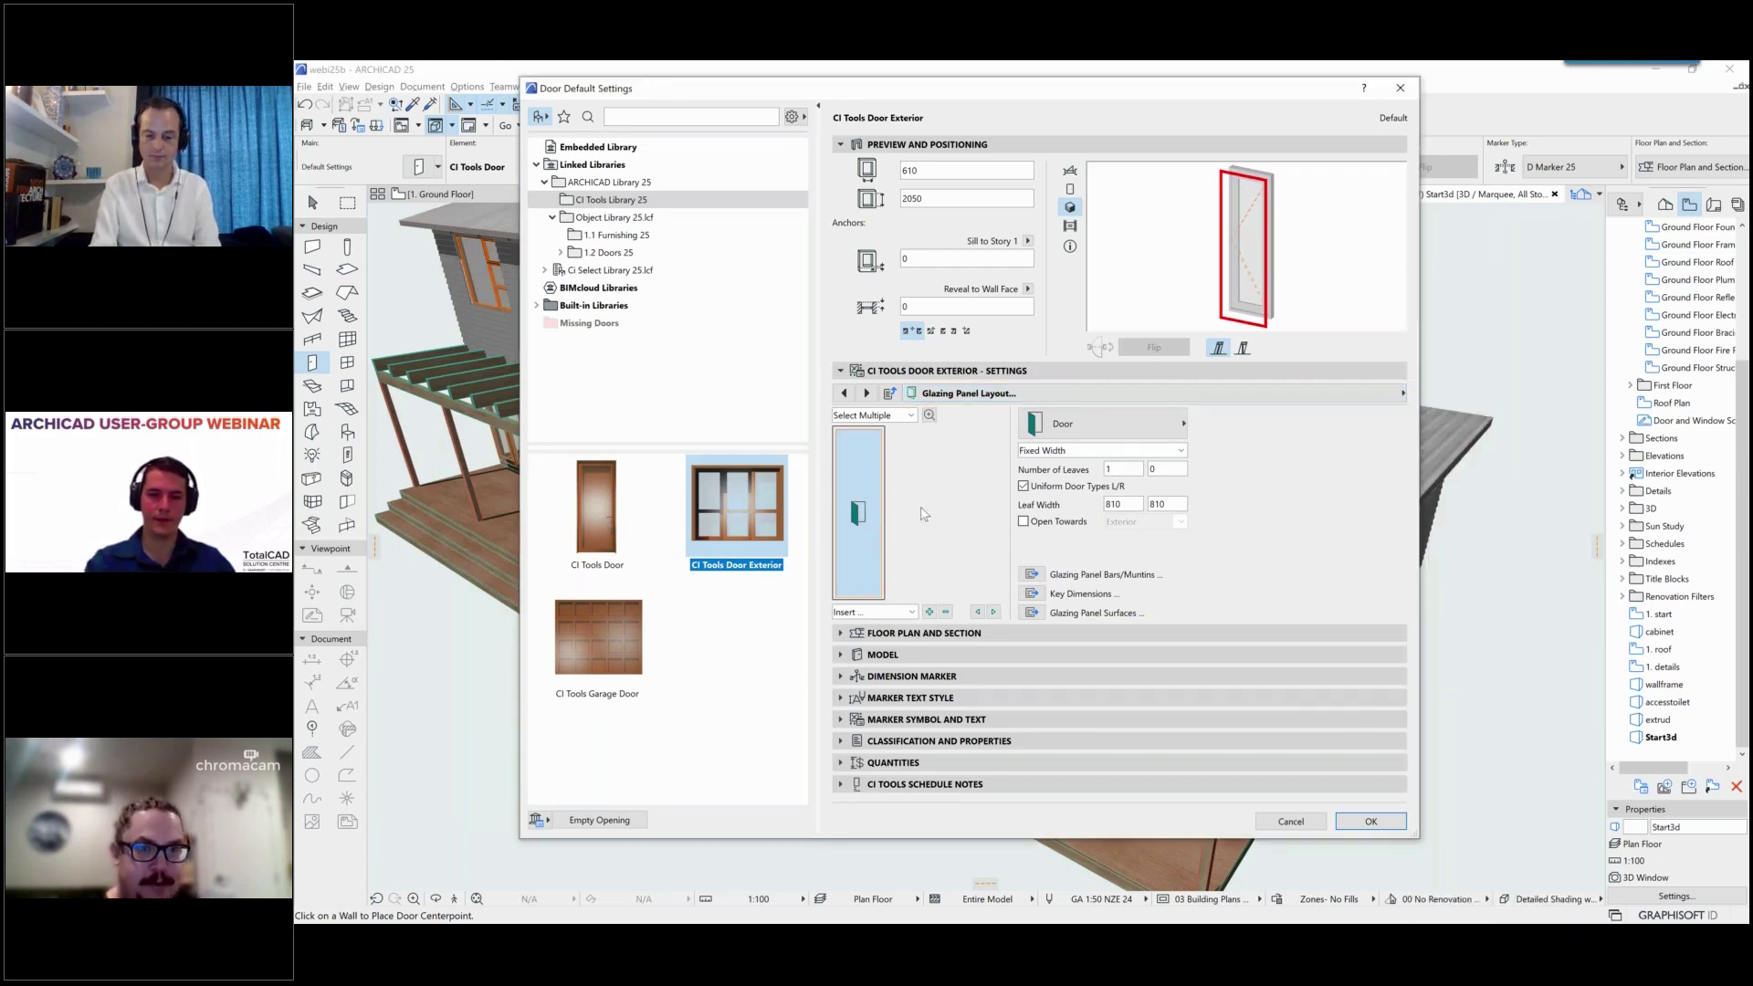
Step: Compare the CI Tools Door and CI Tools Garage Door default settings, and discard the door settings
{"action": "left_click", "coordinate": [604, 516]}
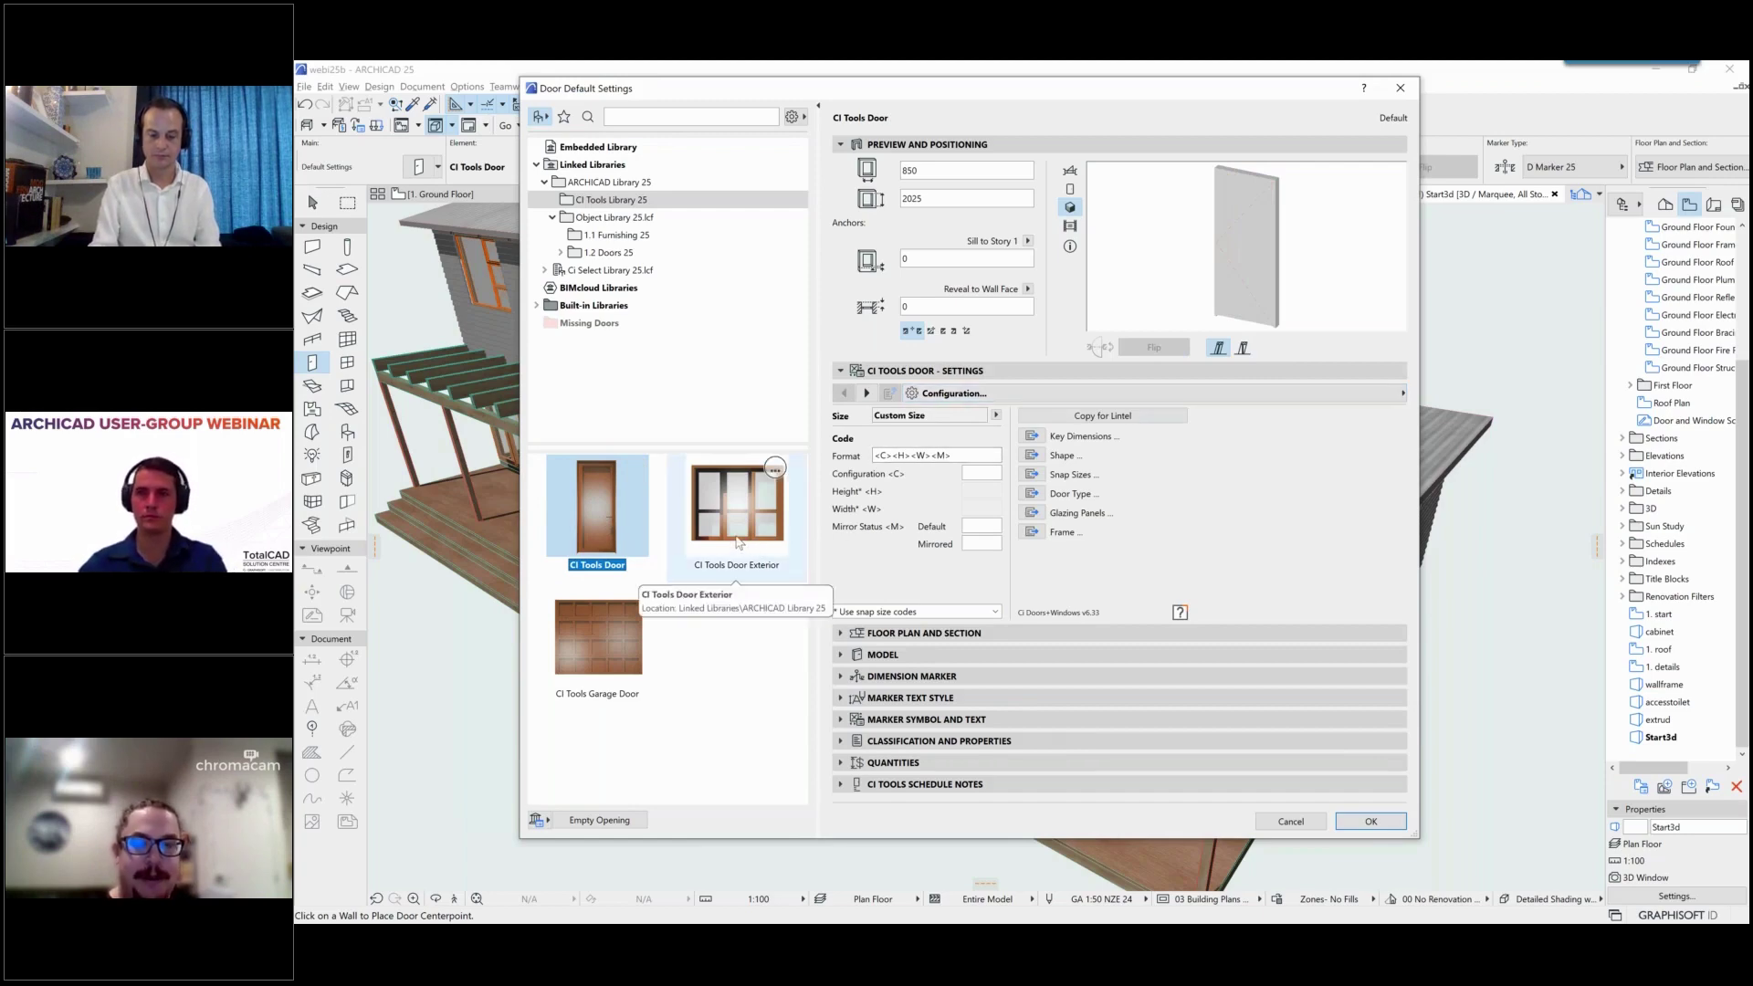
{"action": "left_click", "coordinate": [740, 542]}
{"action": "left_click", "coordinate": [637, 658]}
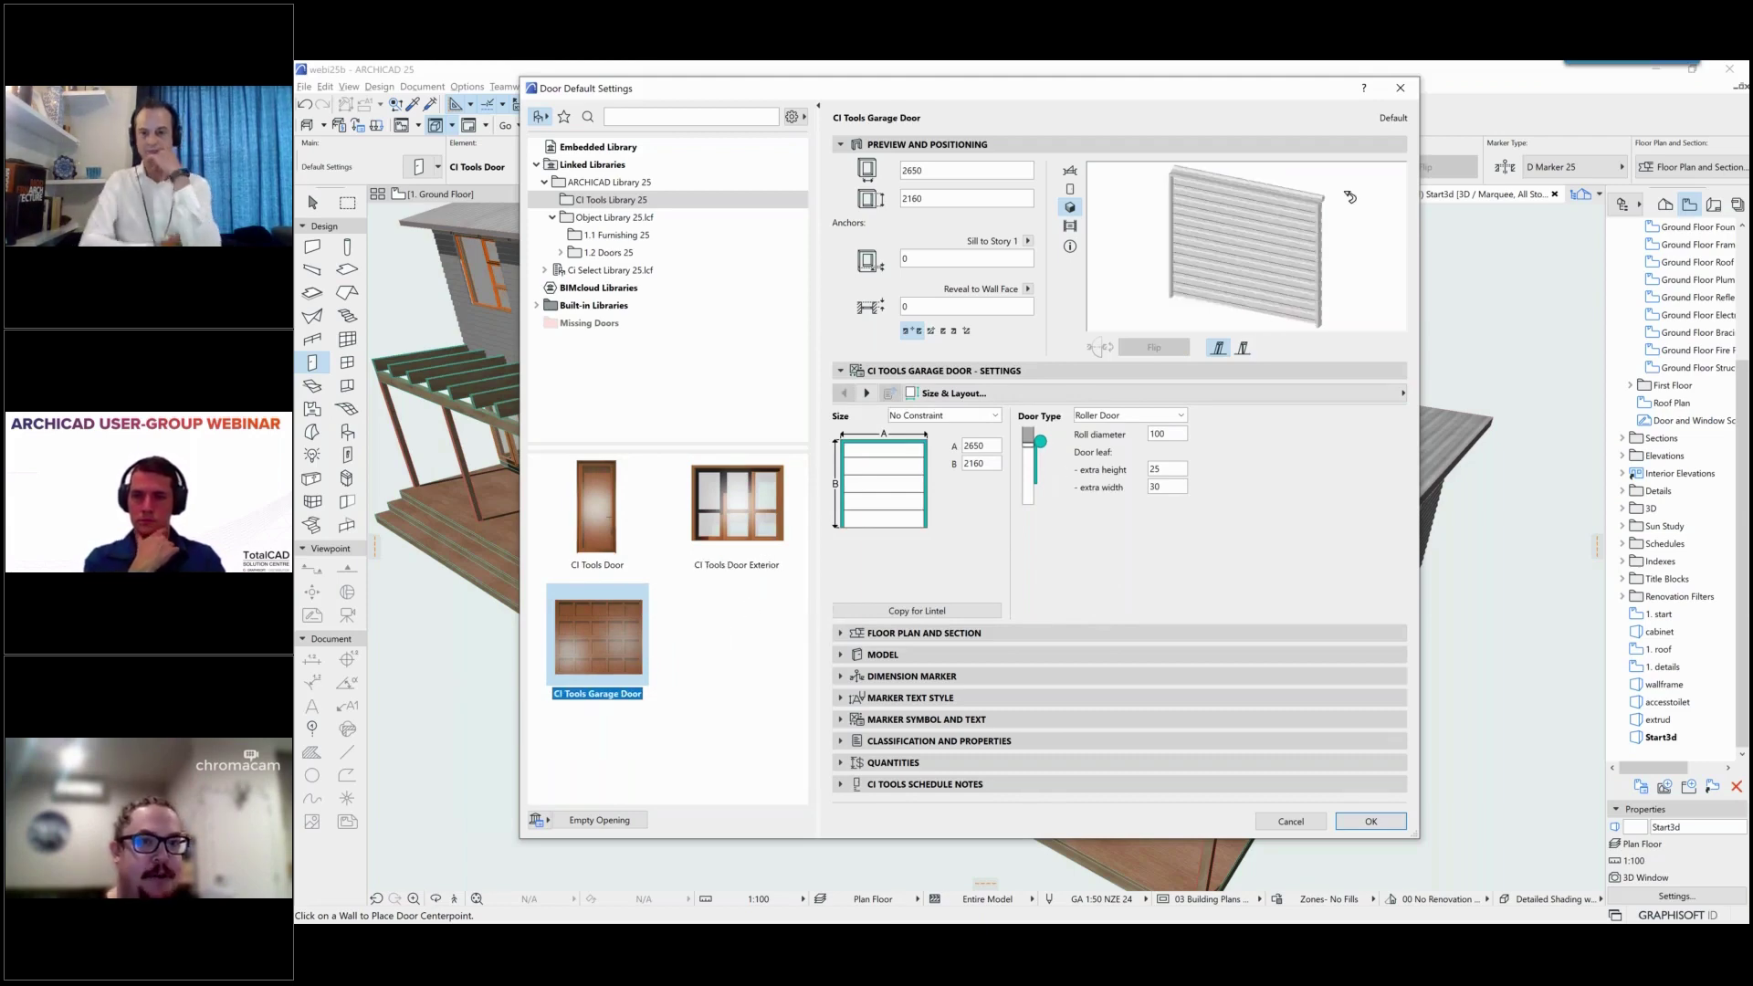
{"action": "left_click", "coordinate": [1285, 823]}
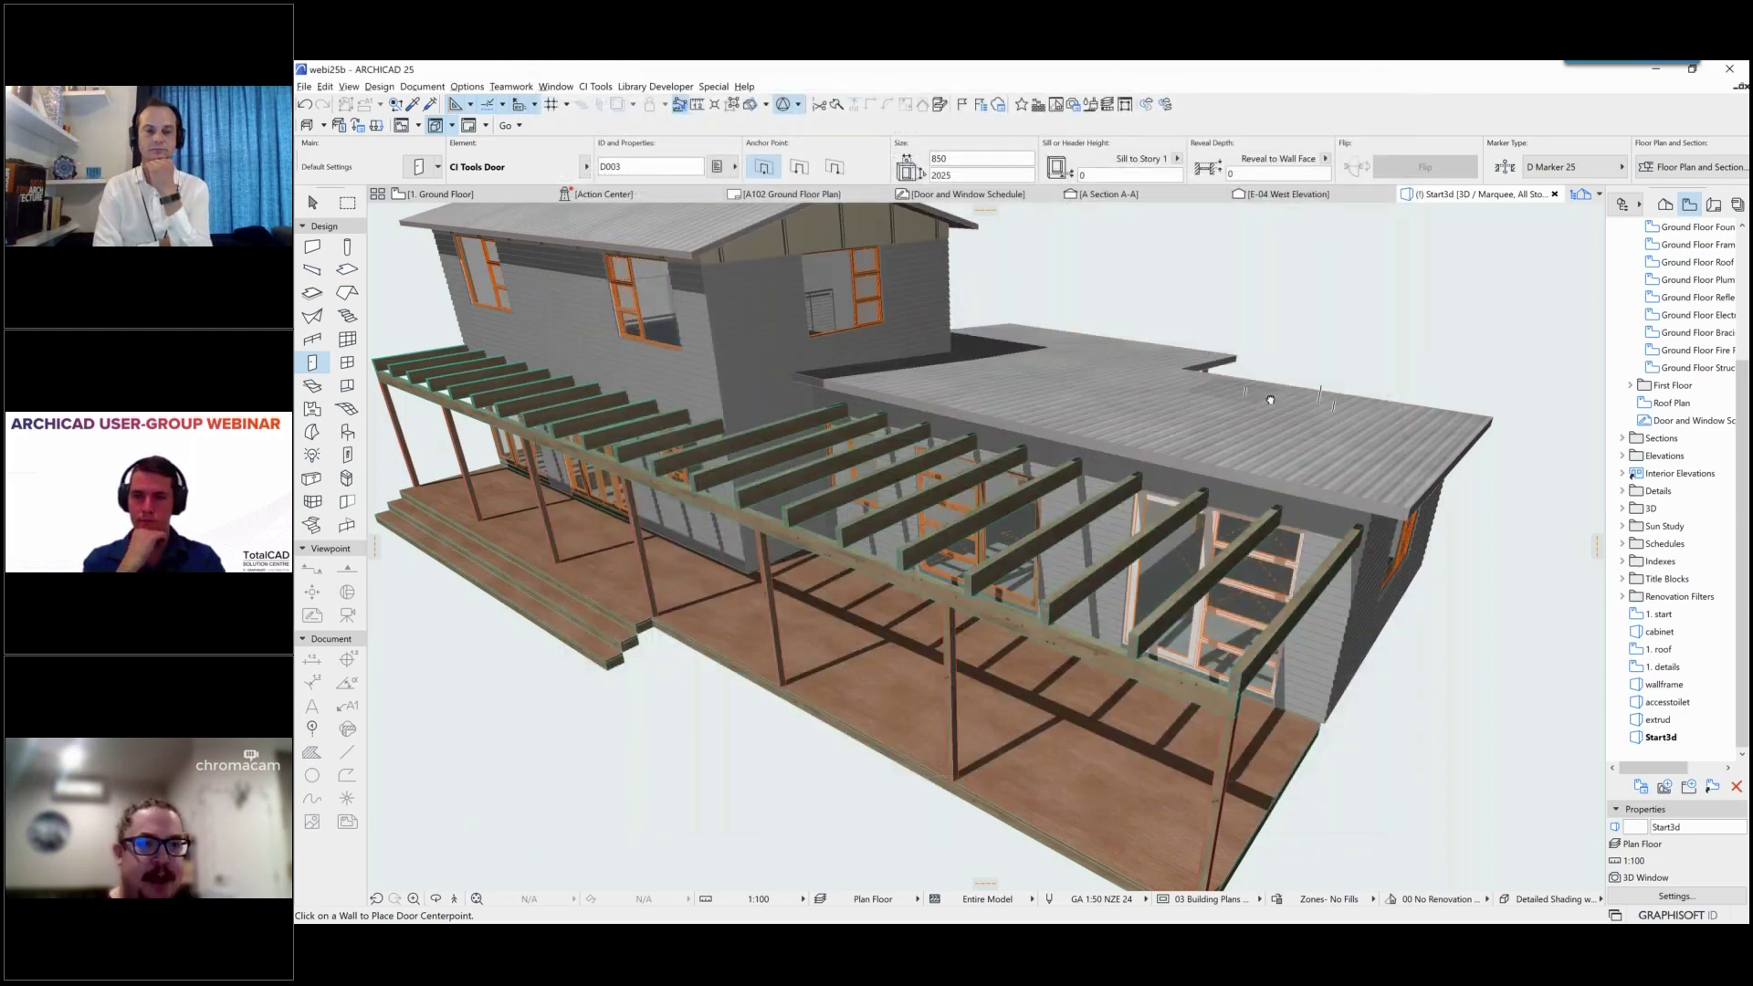
Step: Open the Door and Window Schedule worksheet and look over the CI Tools Doors+Windows commands
{"action": "middle_click_drag", "start_coordinate": [1270, 400], "coordinate": [1339, 427]}
{"action": "scroll", "coordinate": [1679, 320], "scroll_direction": "up", "scroll_amount": 5}
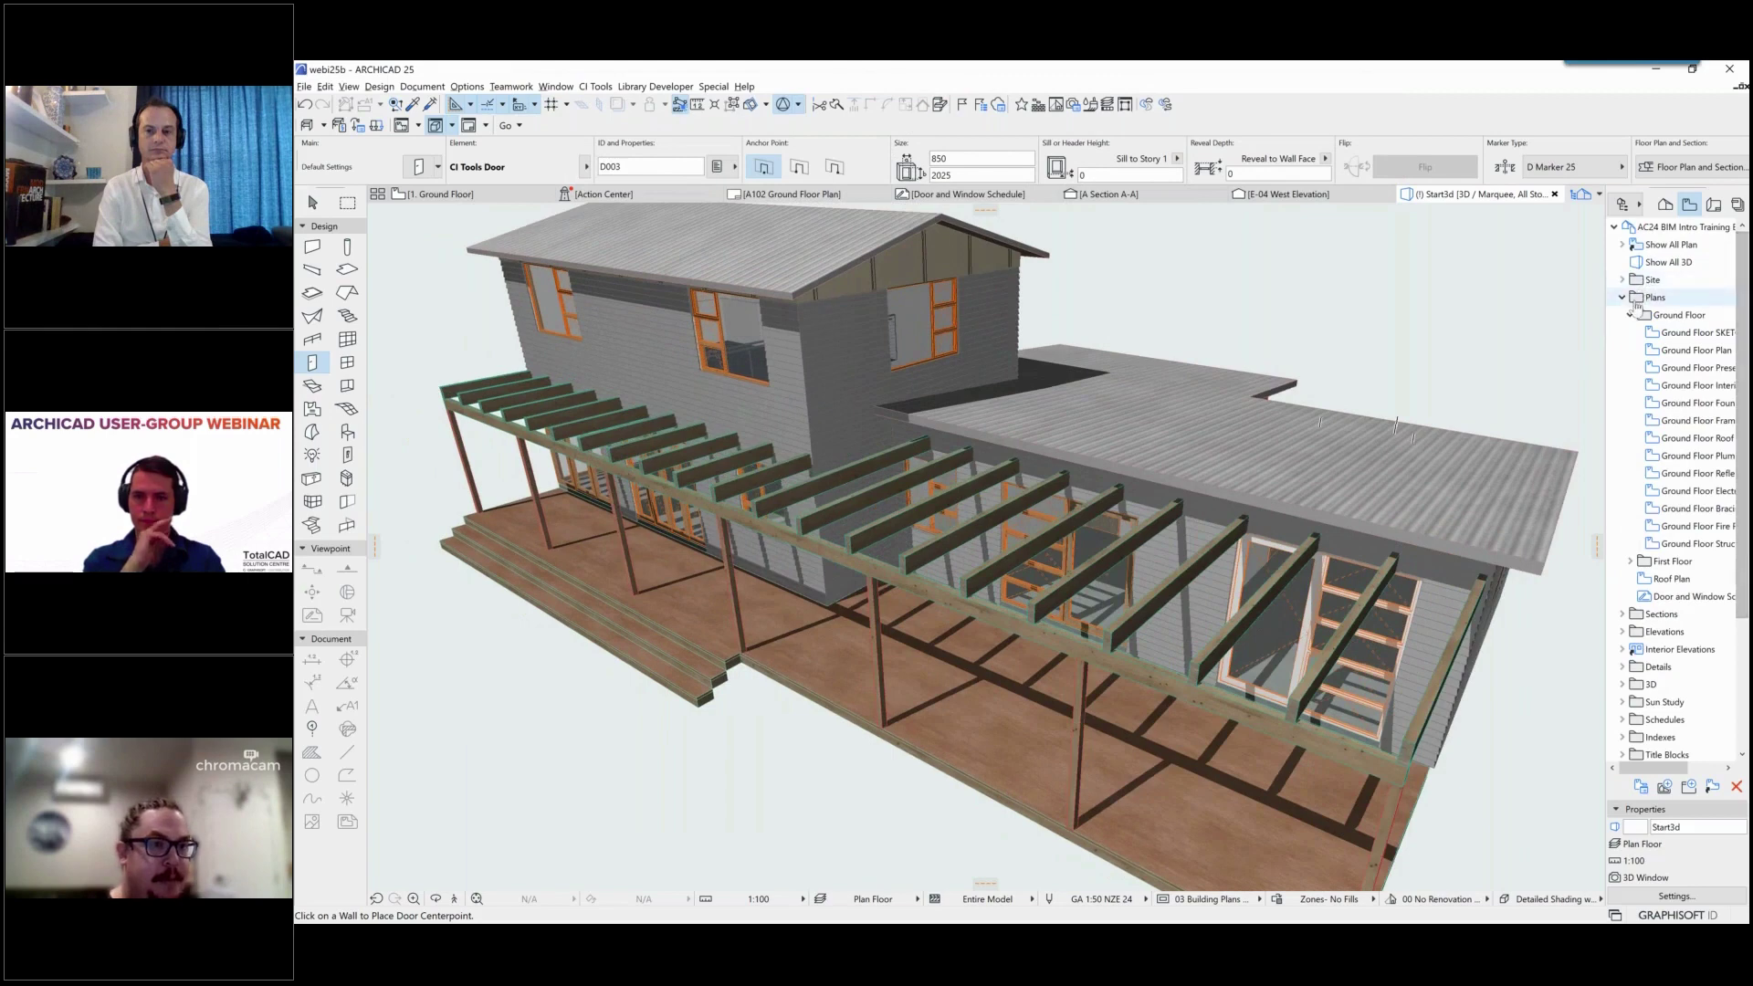
{"action": "left_click", "coordinate": [1668, 207]}
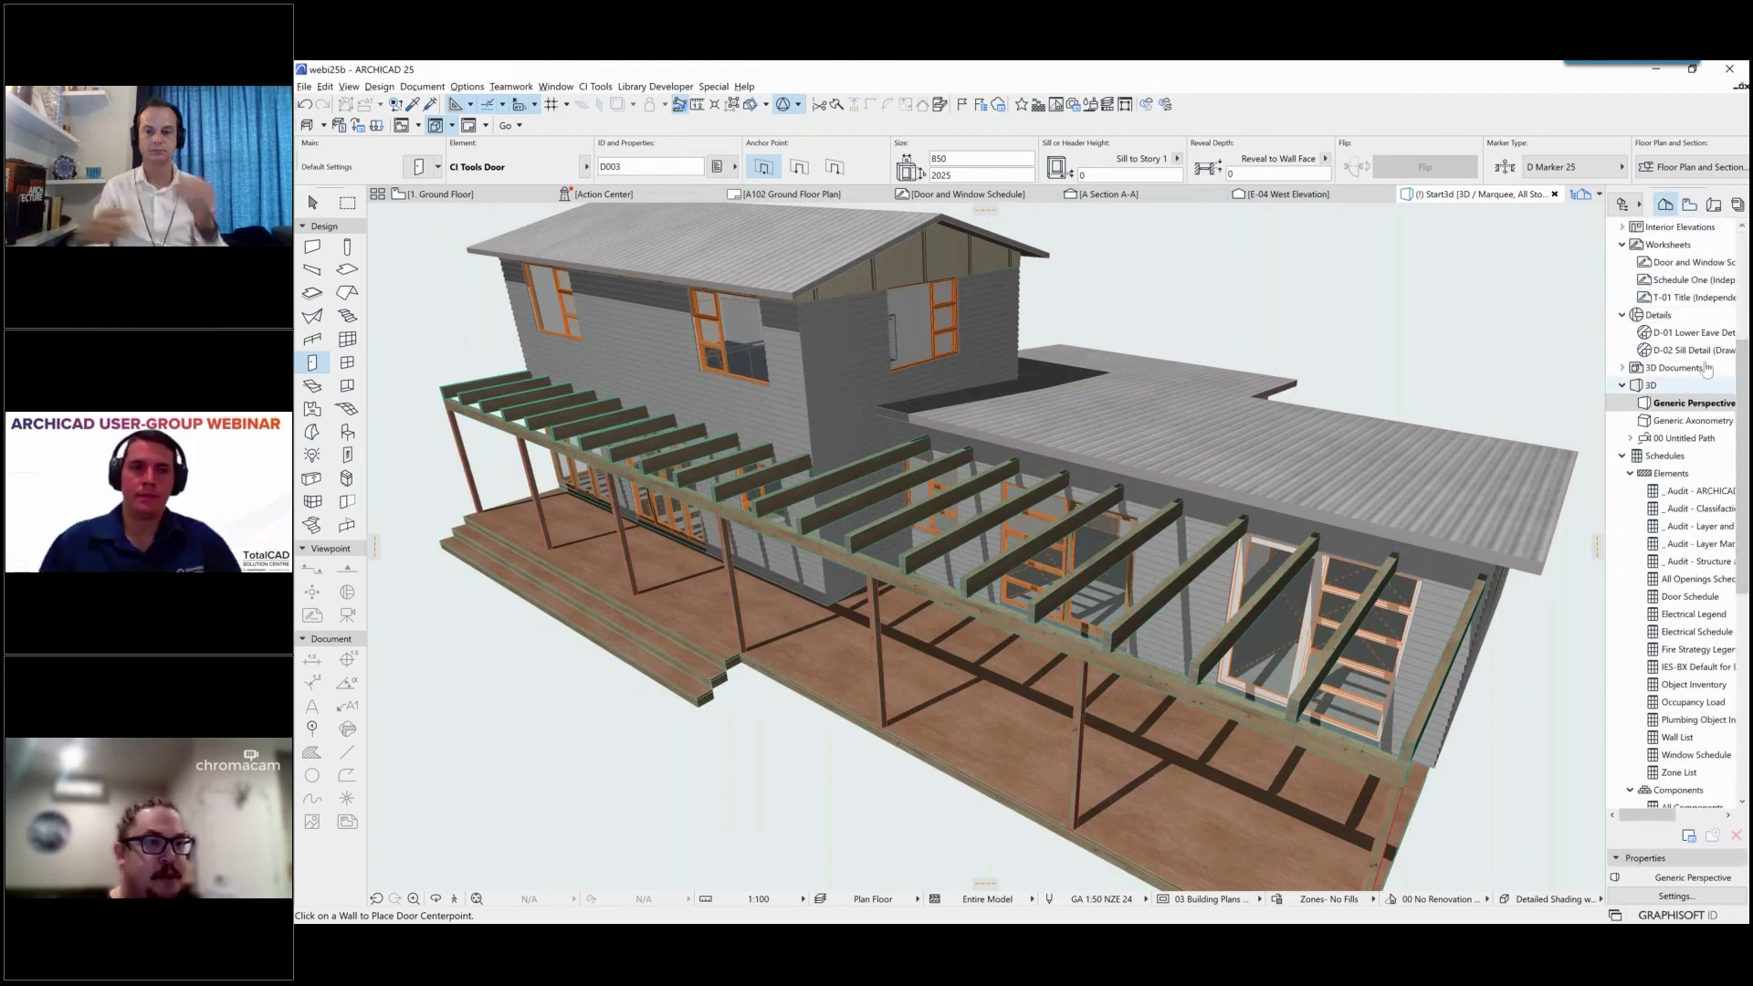
{"action": "double_click", "coordinate": [1684, 262]}
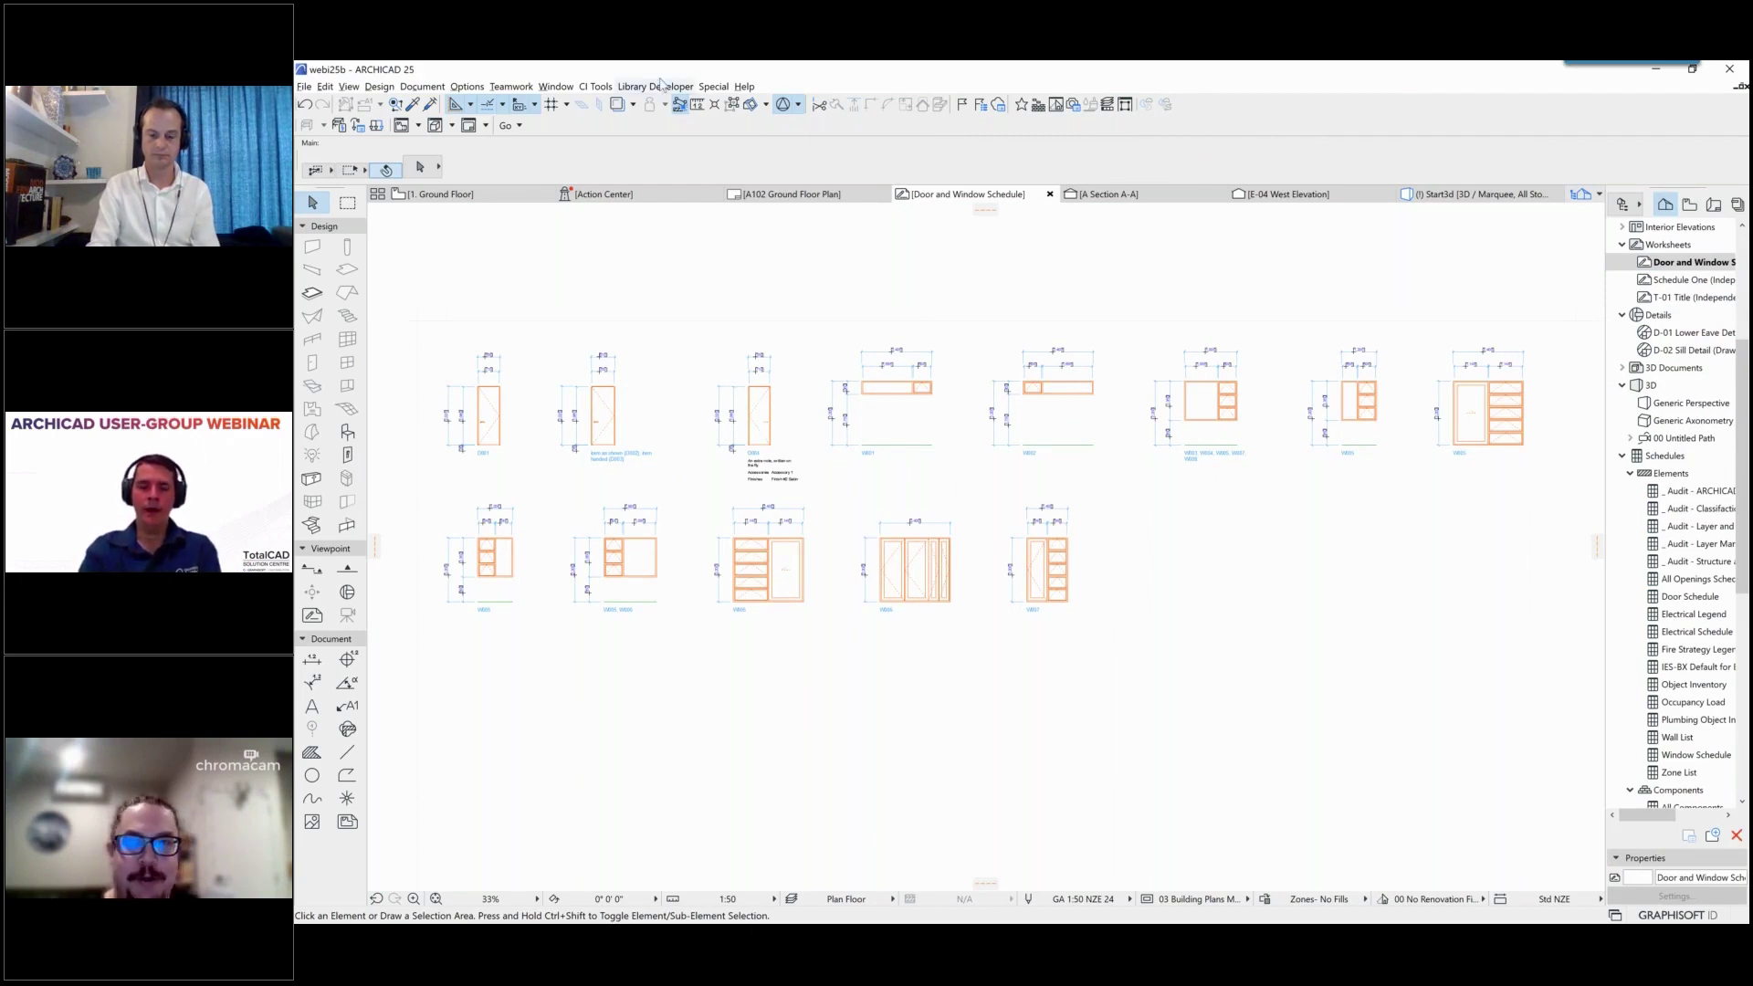
{"action": "left_click", "coordinate": [595, 87]}
{"action": "mouse_move", "coordinate": [621, 155]}
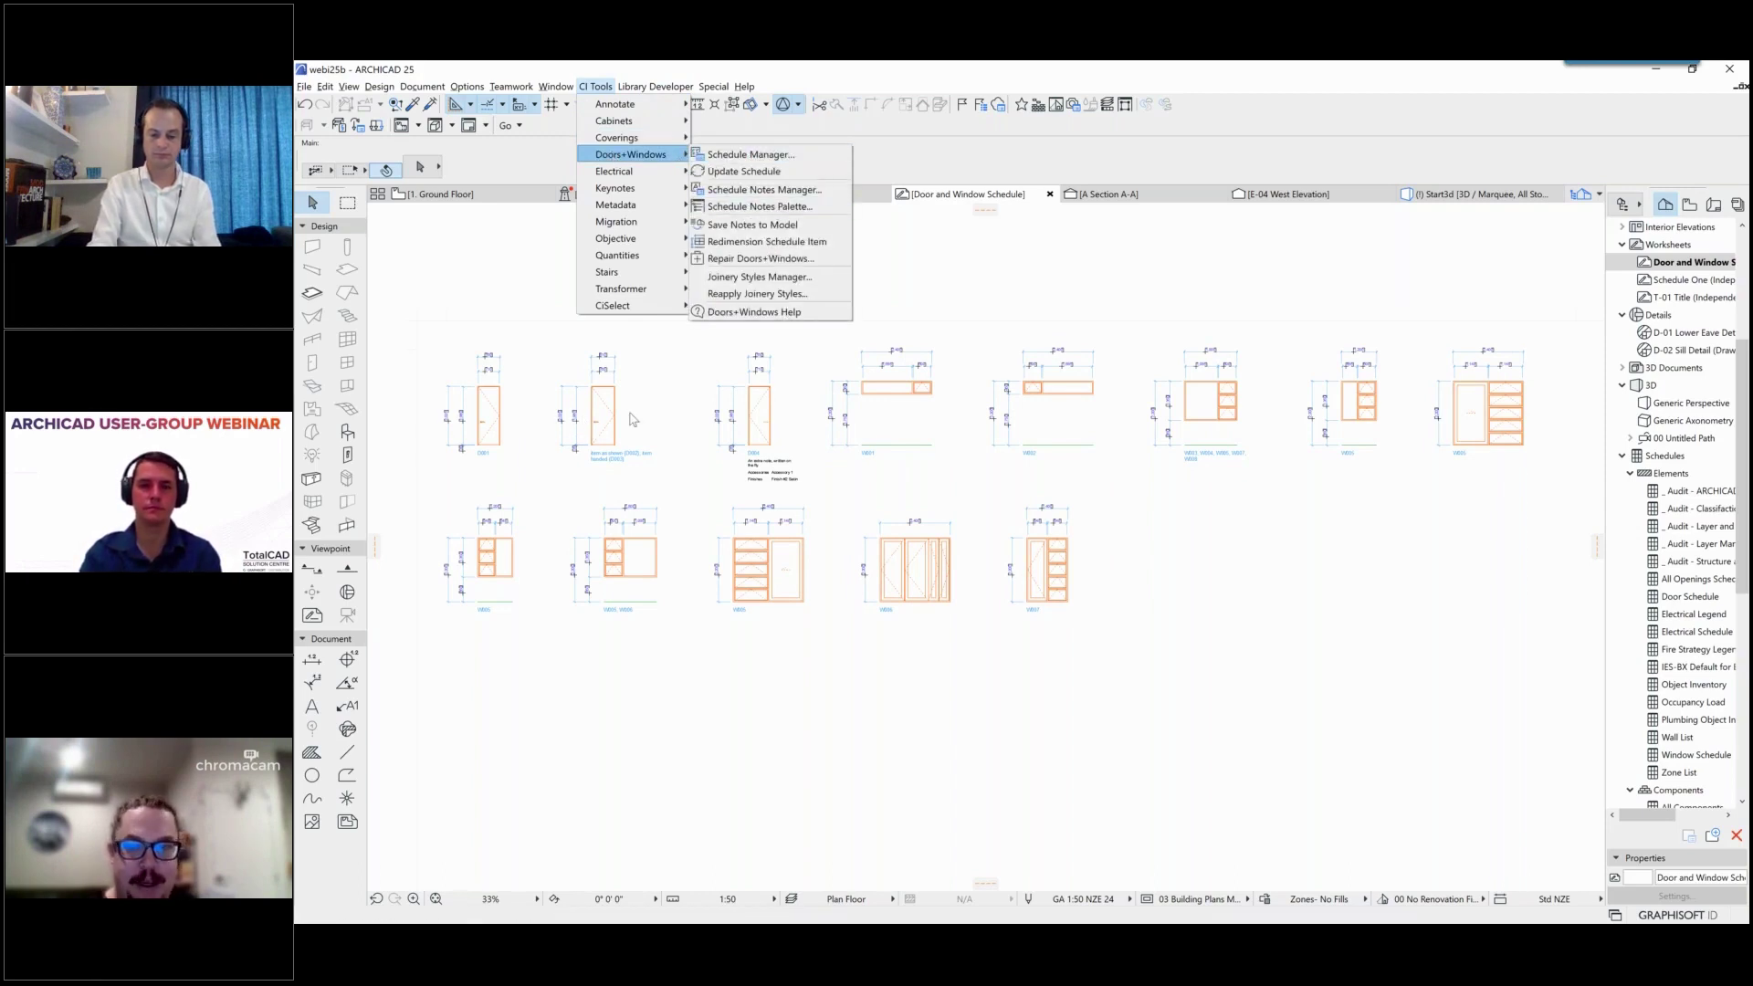
{"action": "left_click", "coordinate": [694, 453]}
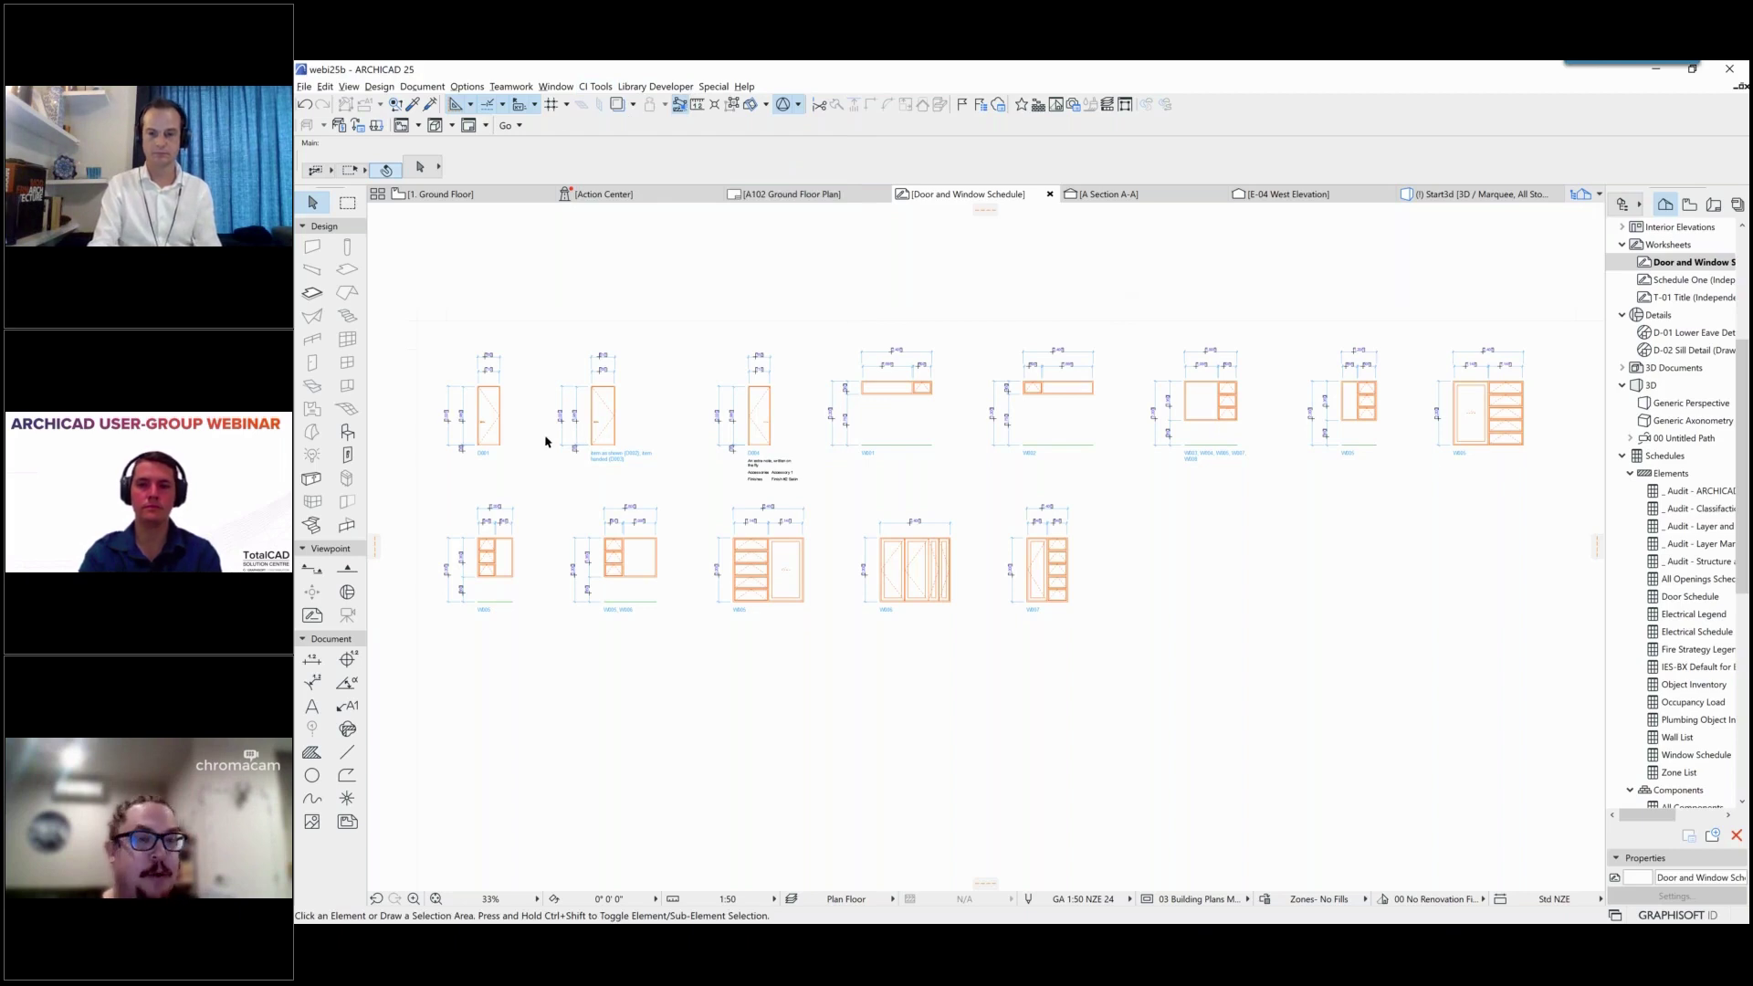
Step: Examine the page layout, elevations, dimensions and notes of the doors and windows in the schedule worksheet
{"action": "scroll", "coordinate": [572, 451], "scroll_direction": "up", "scroll_amount": 4}
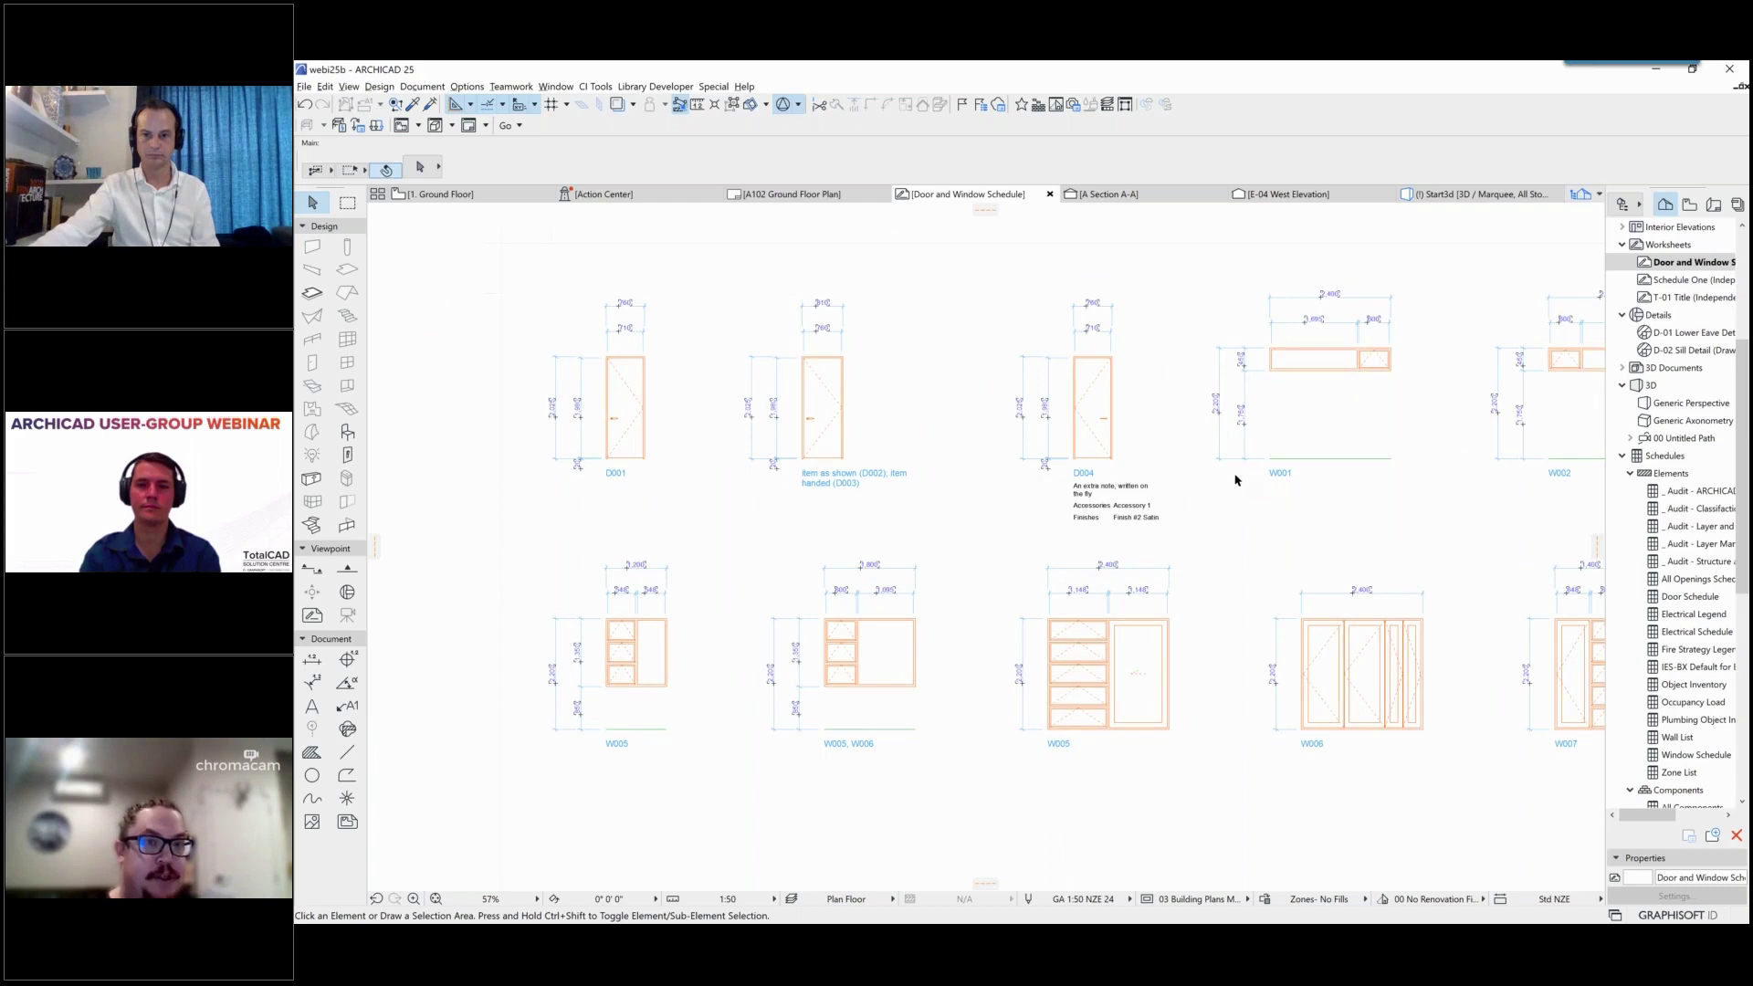
{"action": "left_click", "coordinate": [1183, 300]}
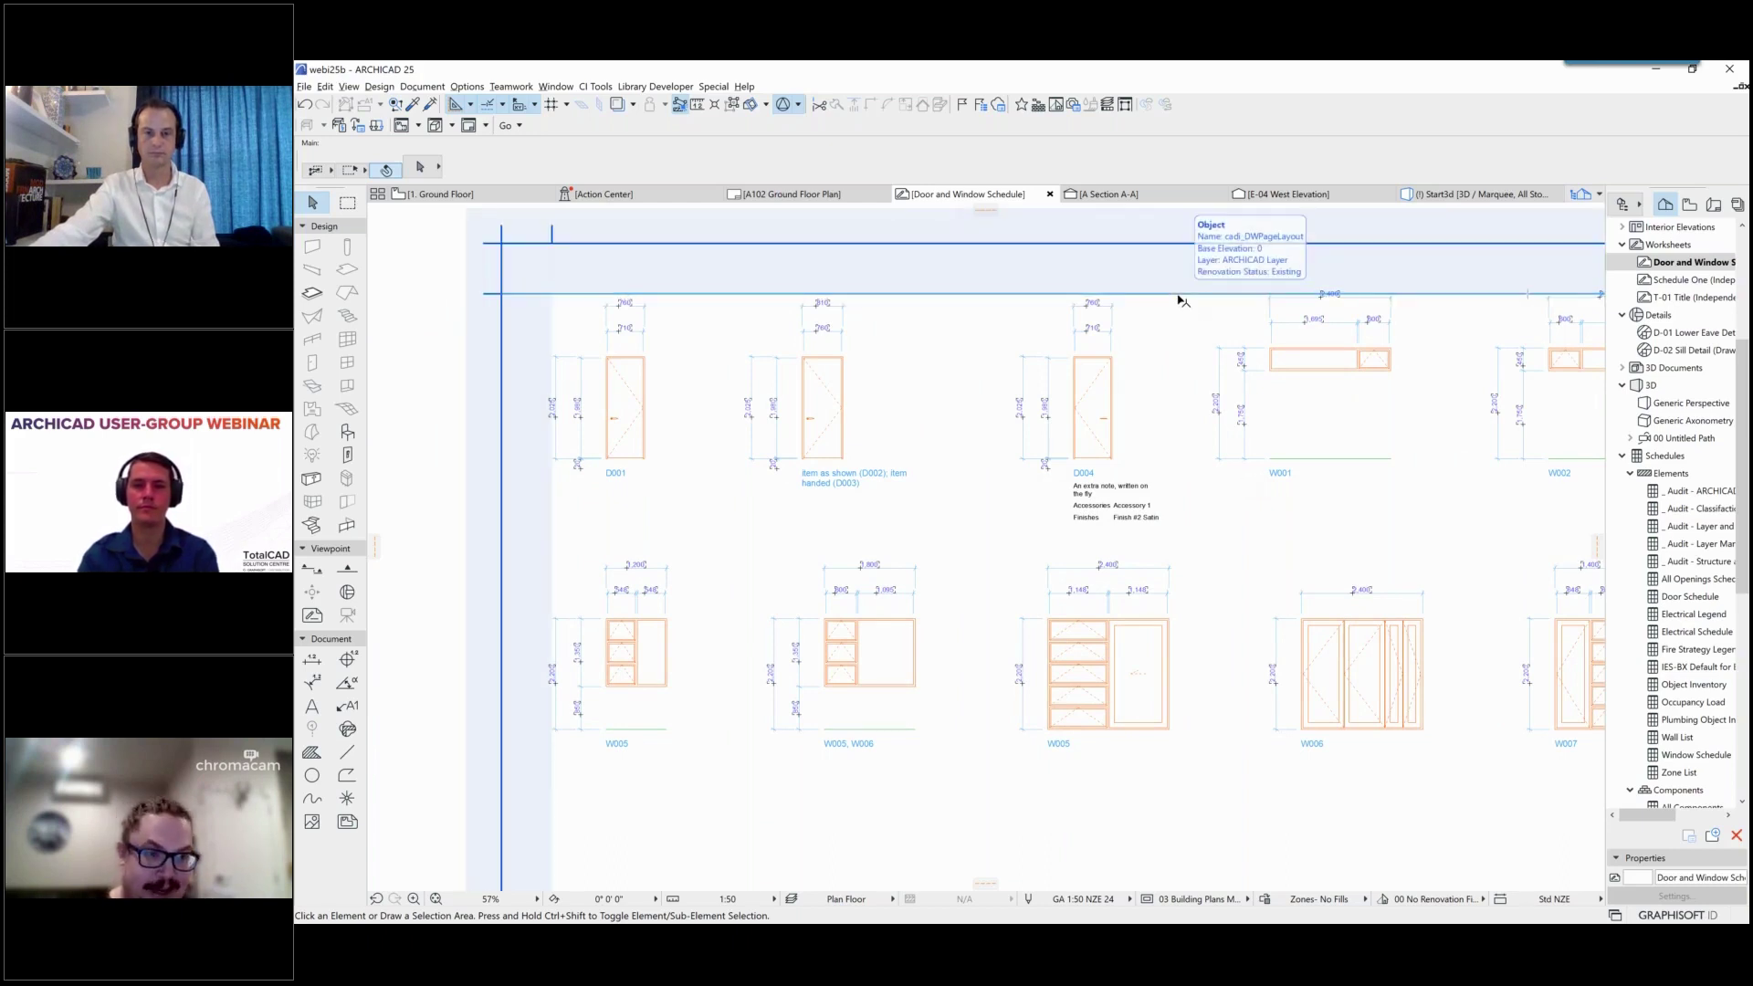
{"action": "left_click", "coordinate": [1530, 411]}
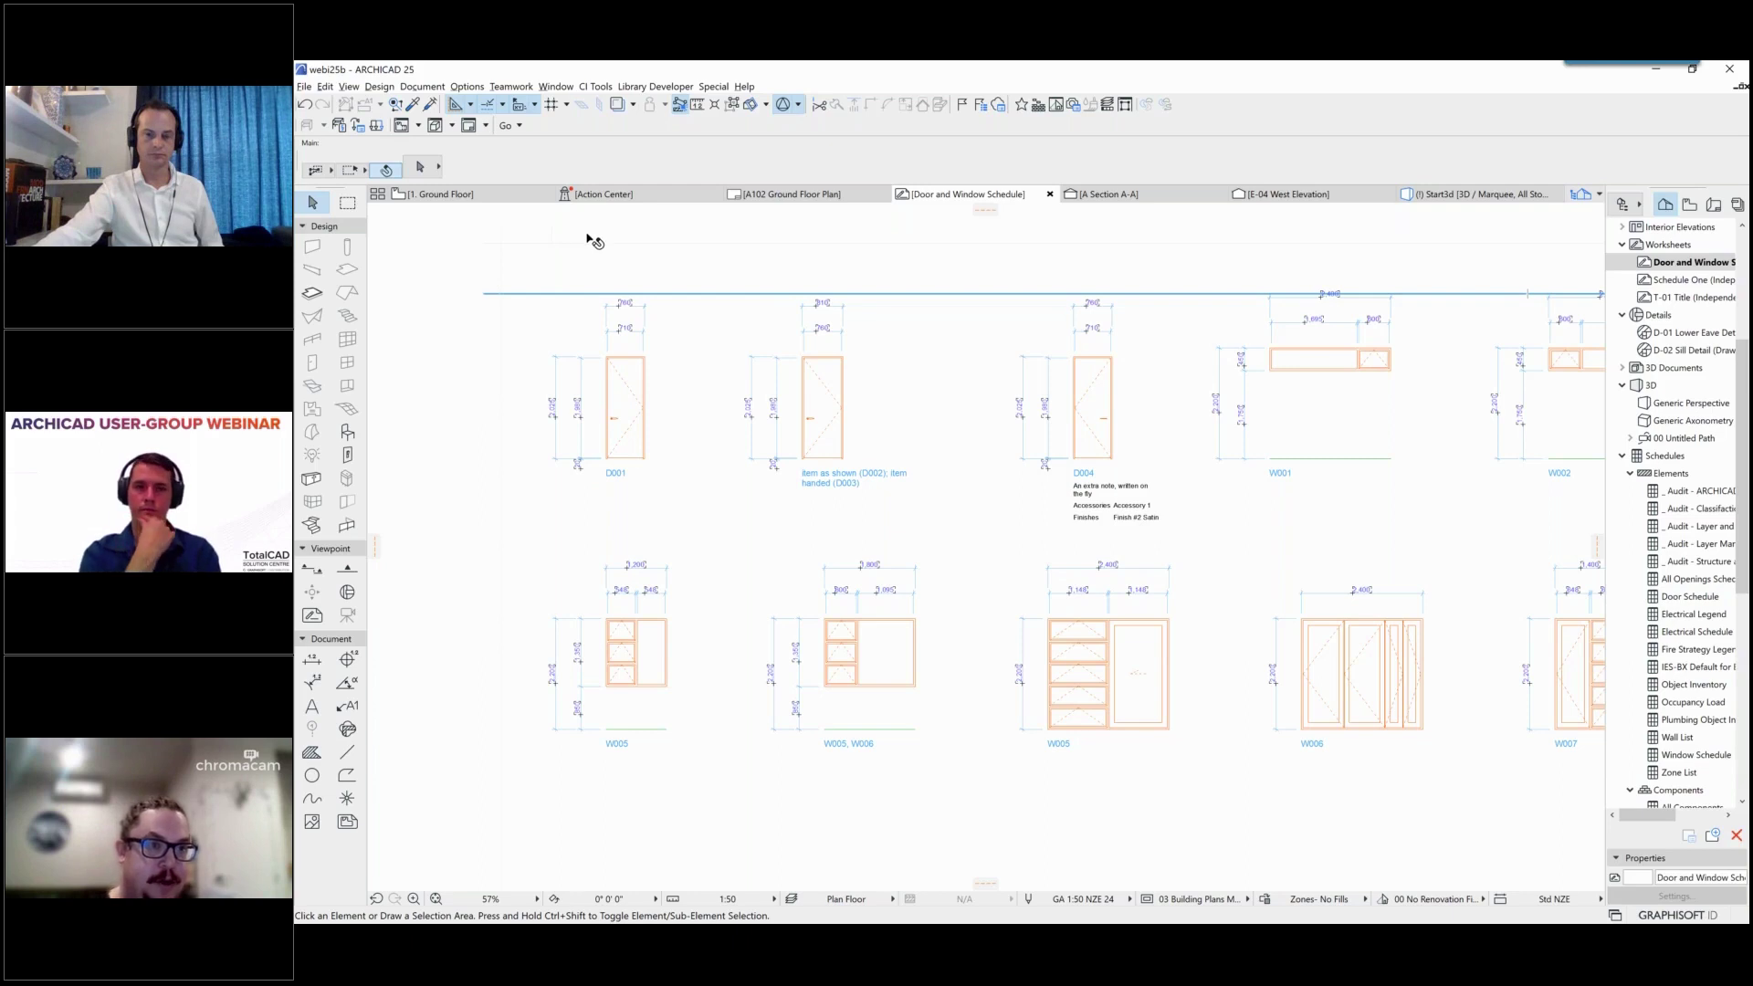
{"action": "scroll", "coordinate": [591, 240], "scroll_direction": "down", "scroll_amount": 1}
{"action": "left_click", "coordinate": [1038, 274]}
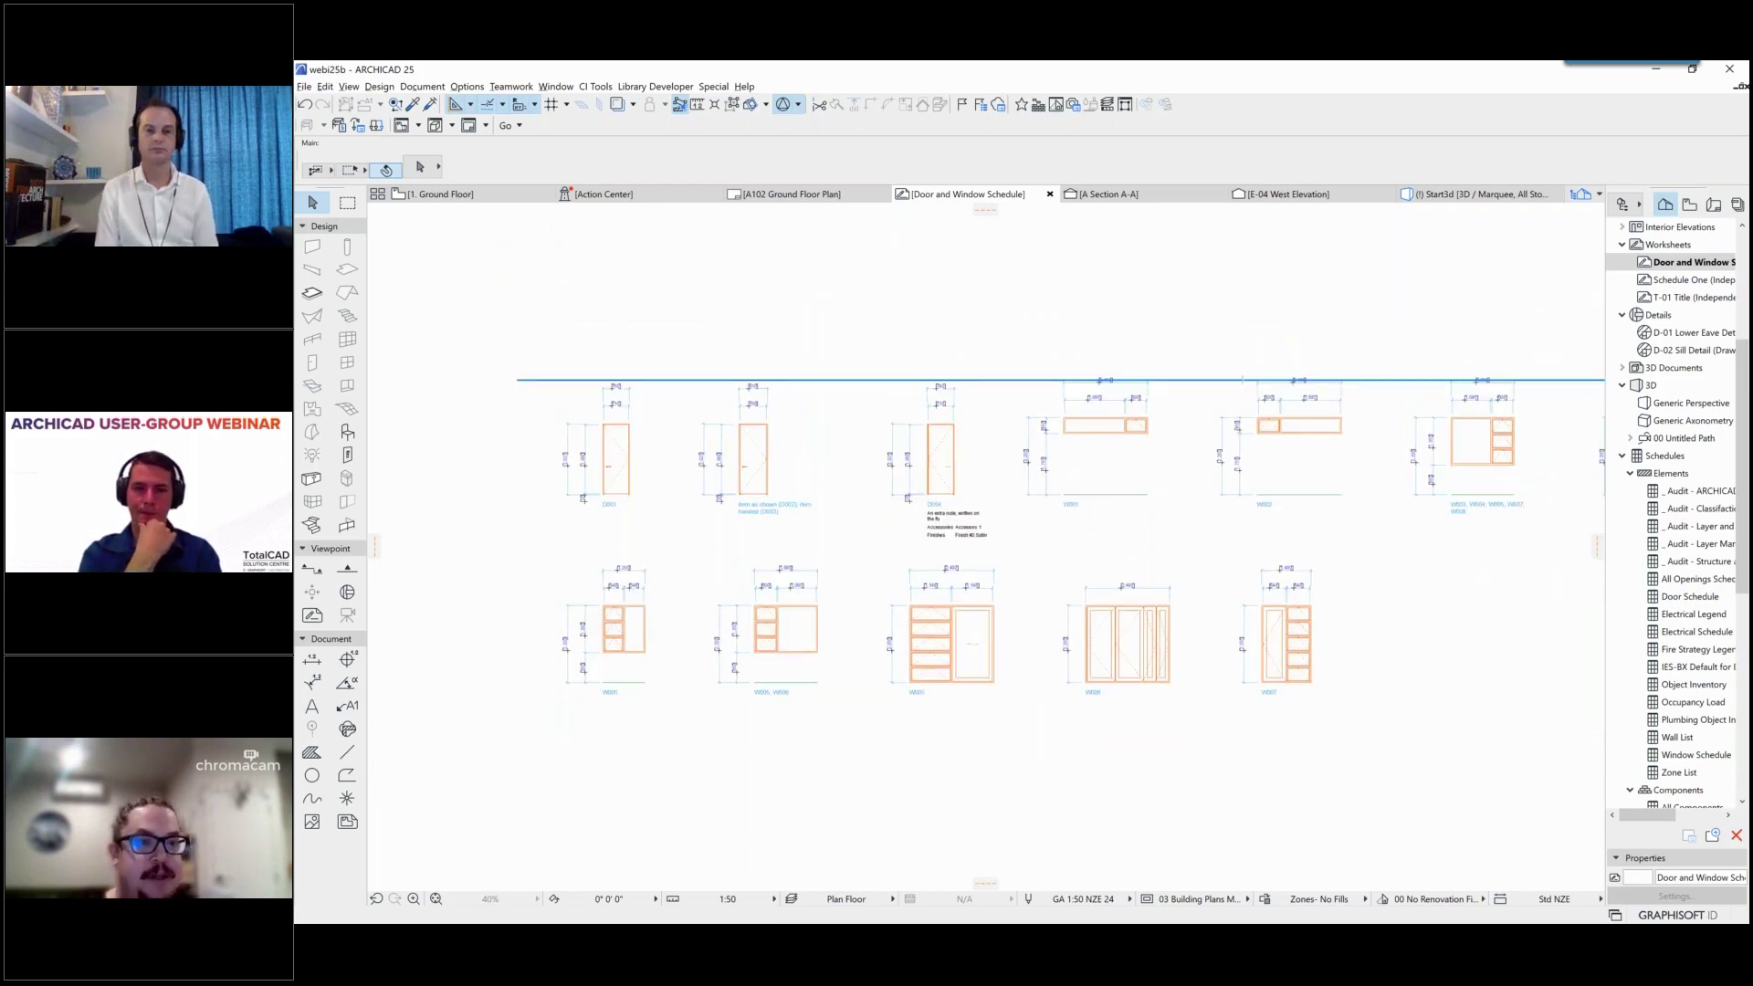
{"action": "left_click", "coordinate": [1136, 285]}
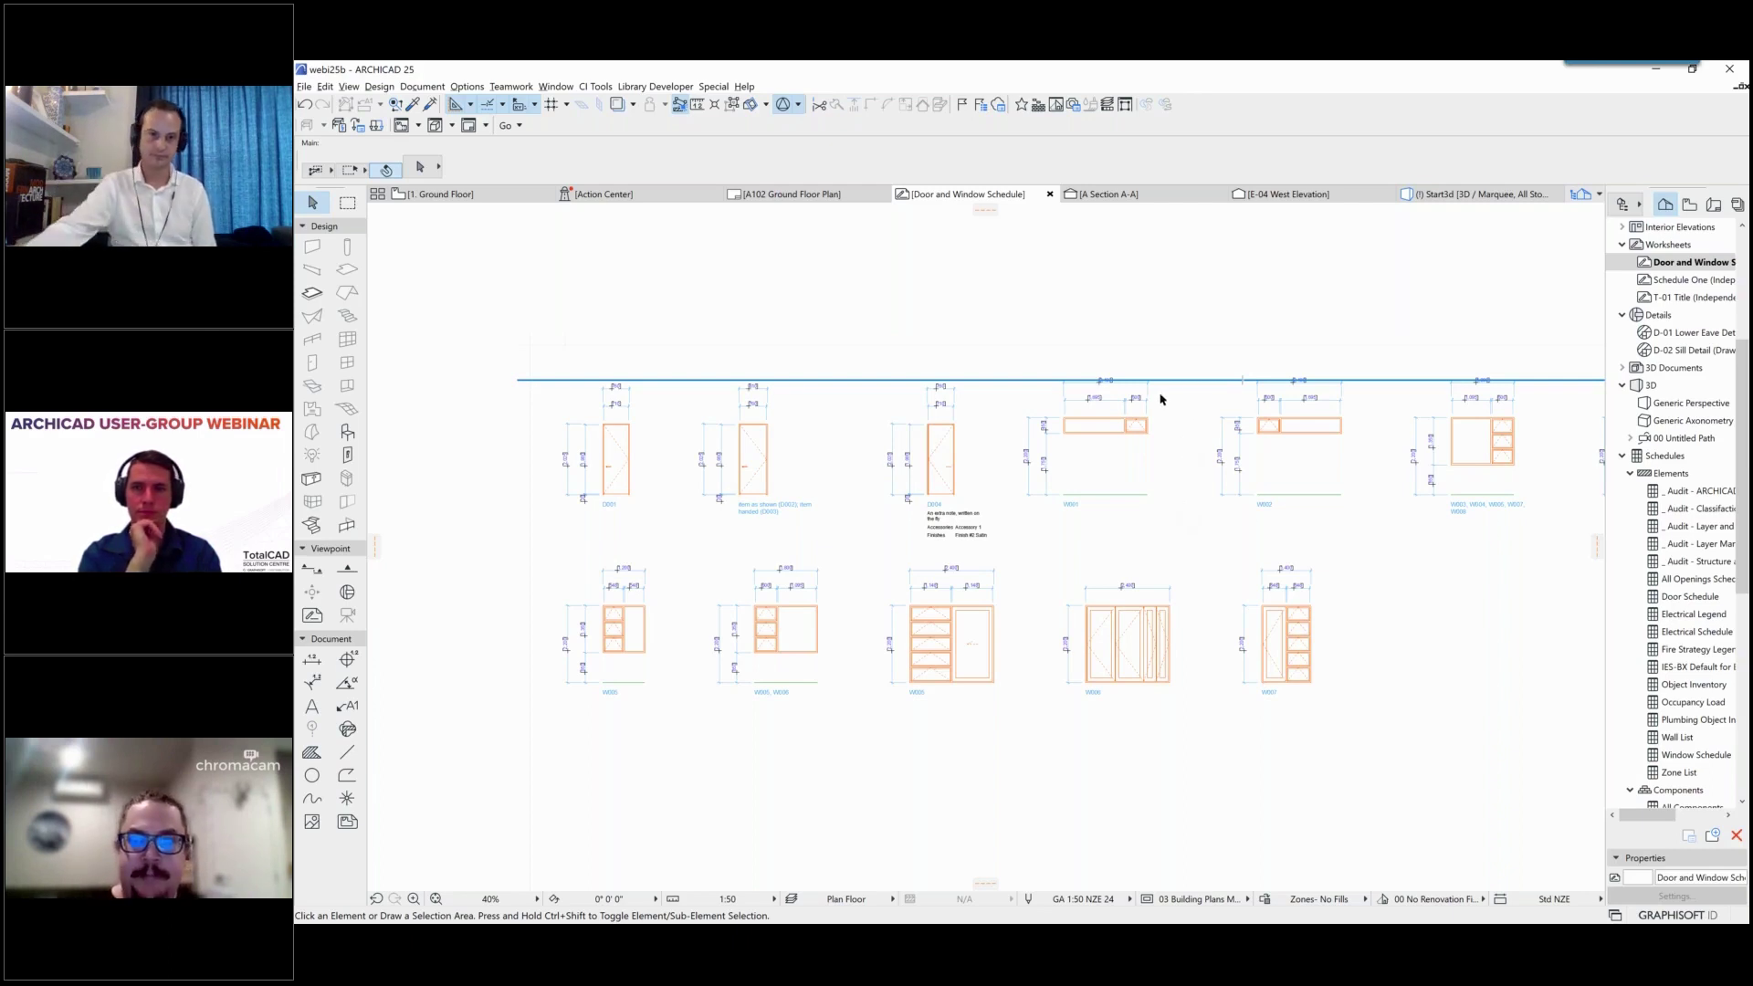
{"action": "key", "text": "alt+Tab"}
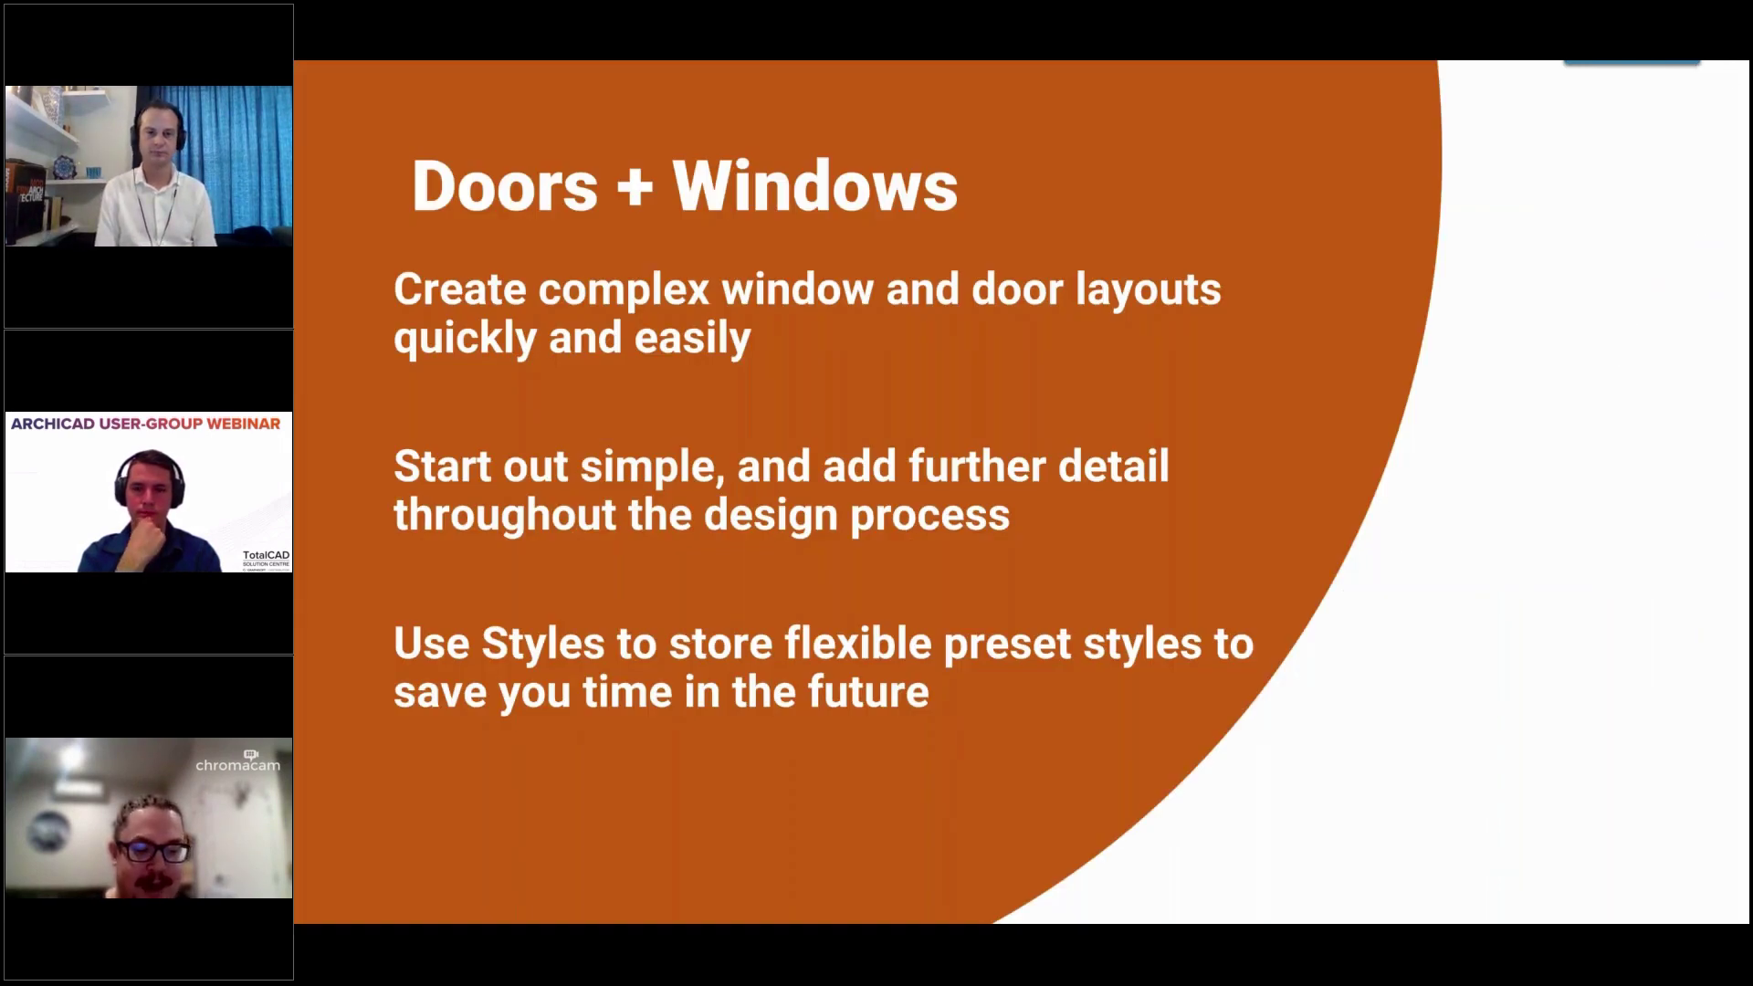
{"action": "key", "text": "Right"}
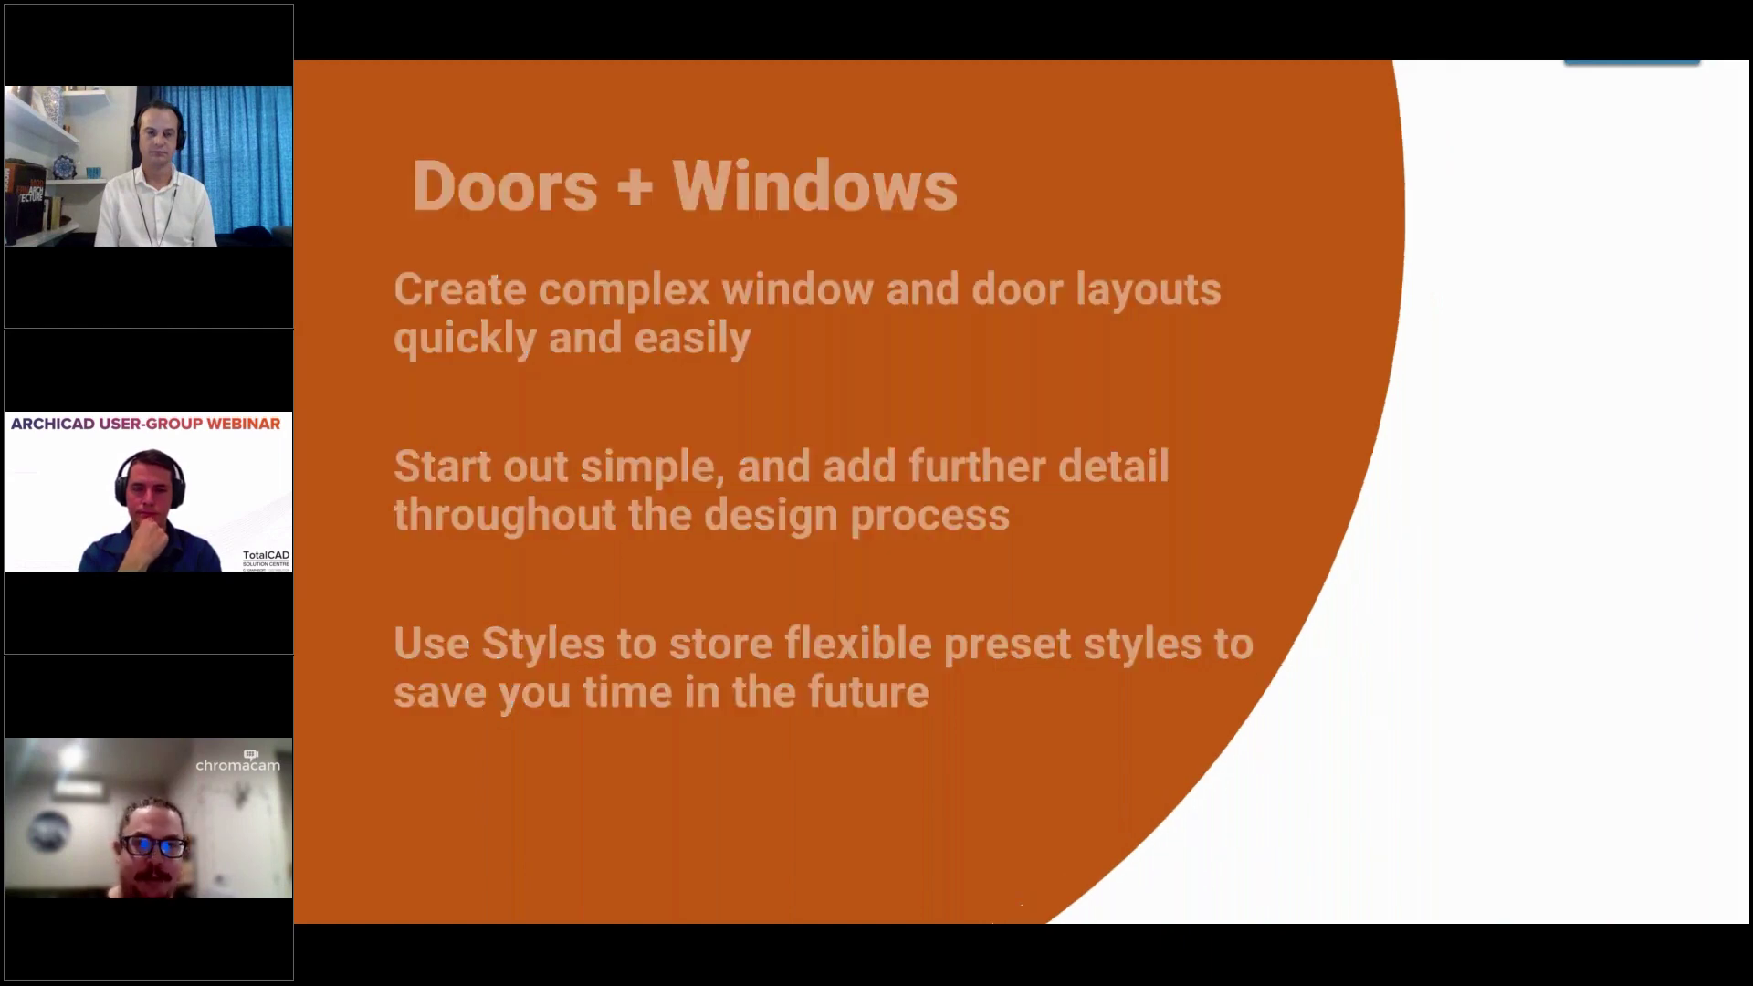
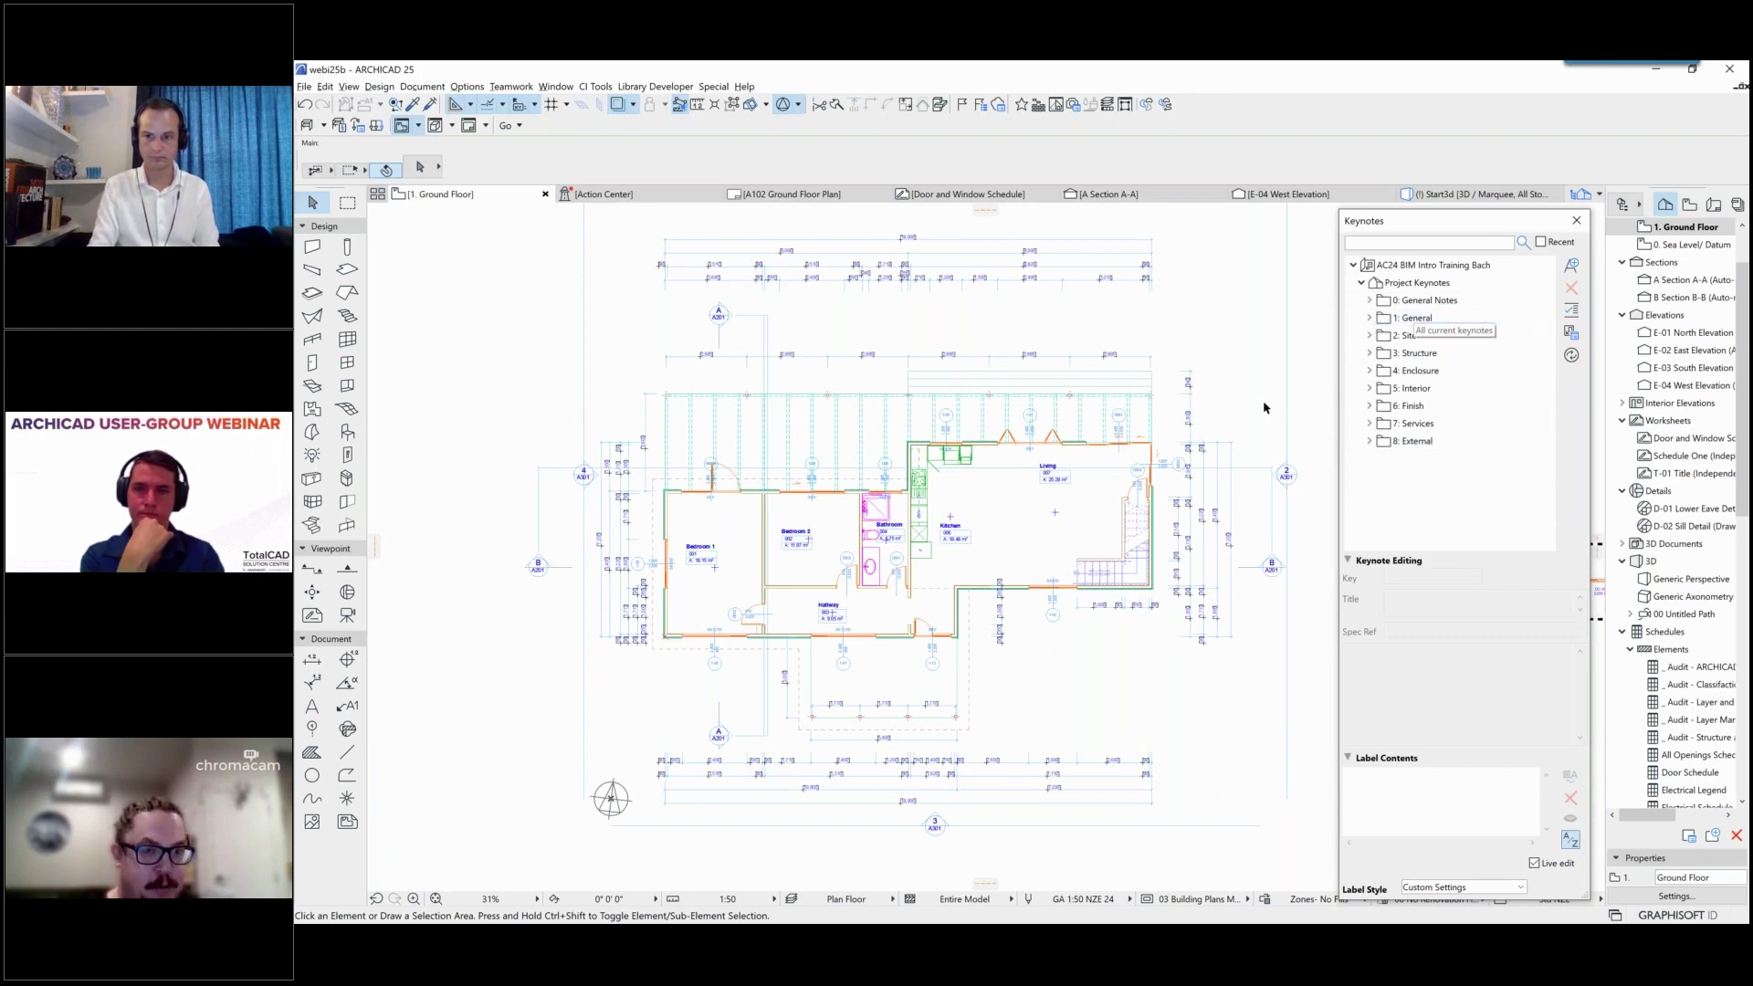
{"action": "right_click", "coordinate": [1298, 345]}
{"action": "key", "text": "Escape"}
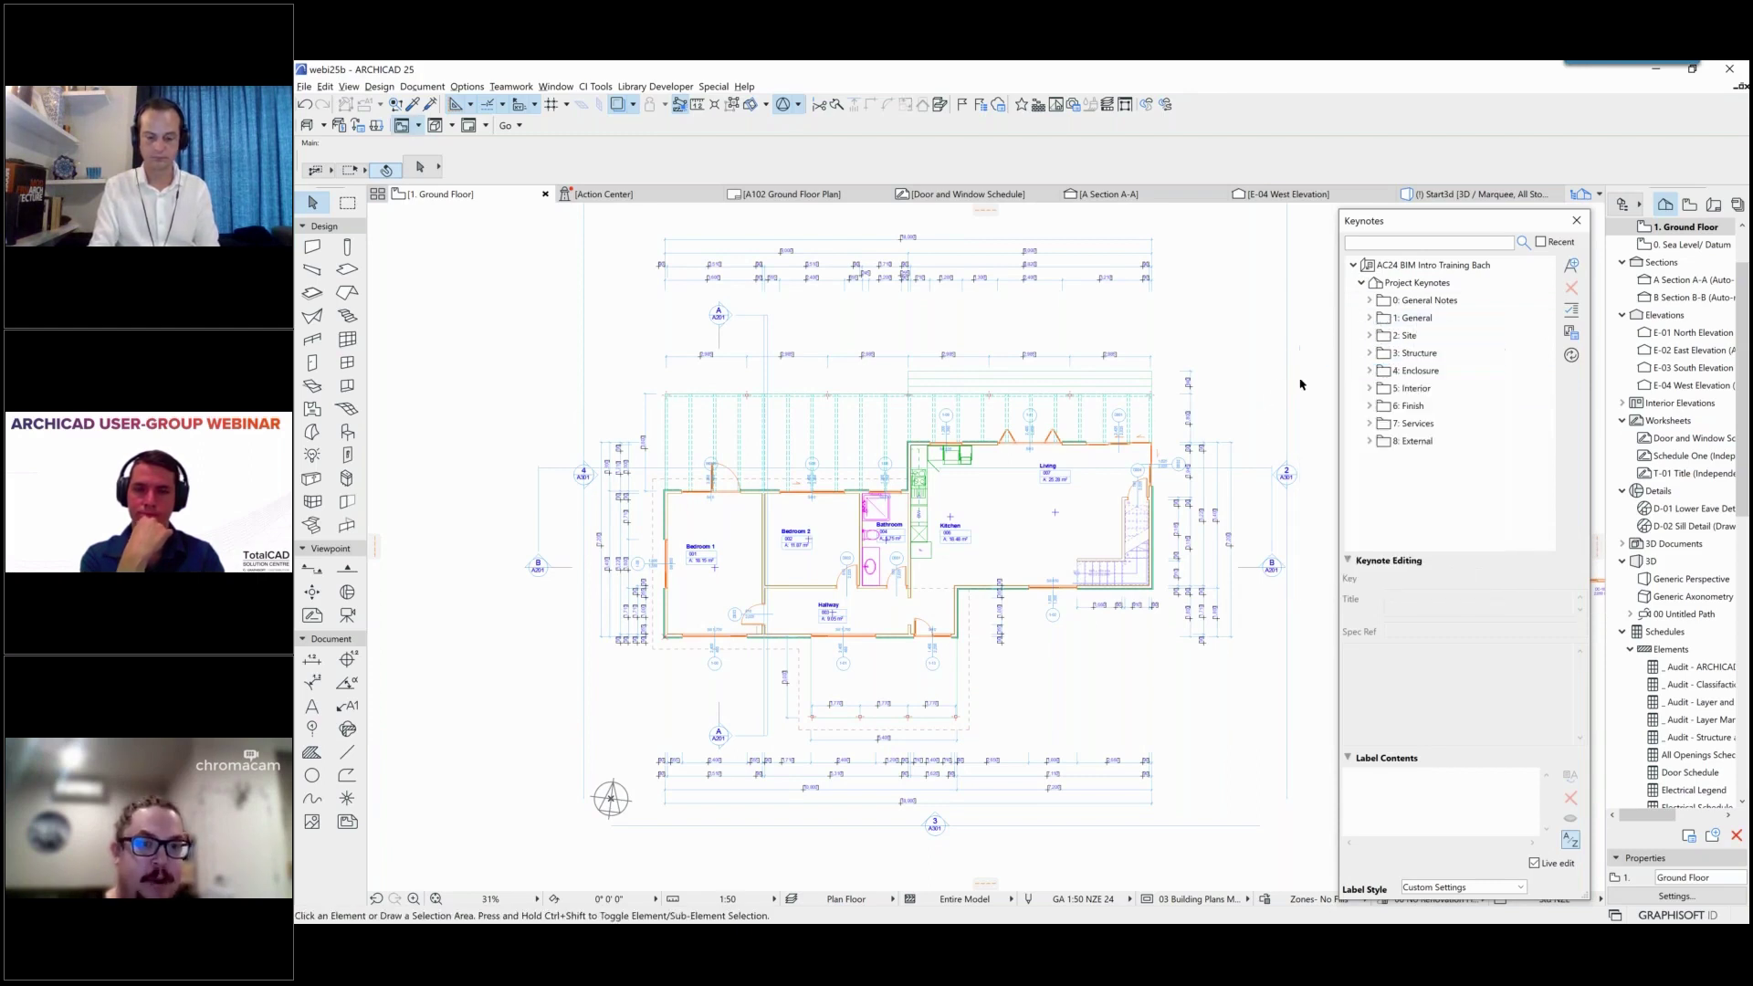
{"action": "middle_click_drag", "start_coordinate": [1286, 387], "coordinate": [1166, 398]}
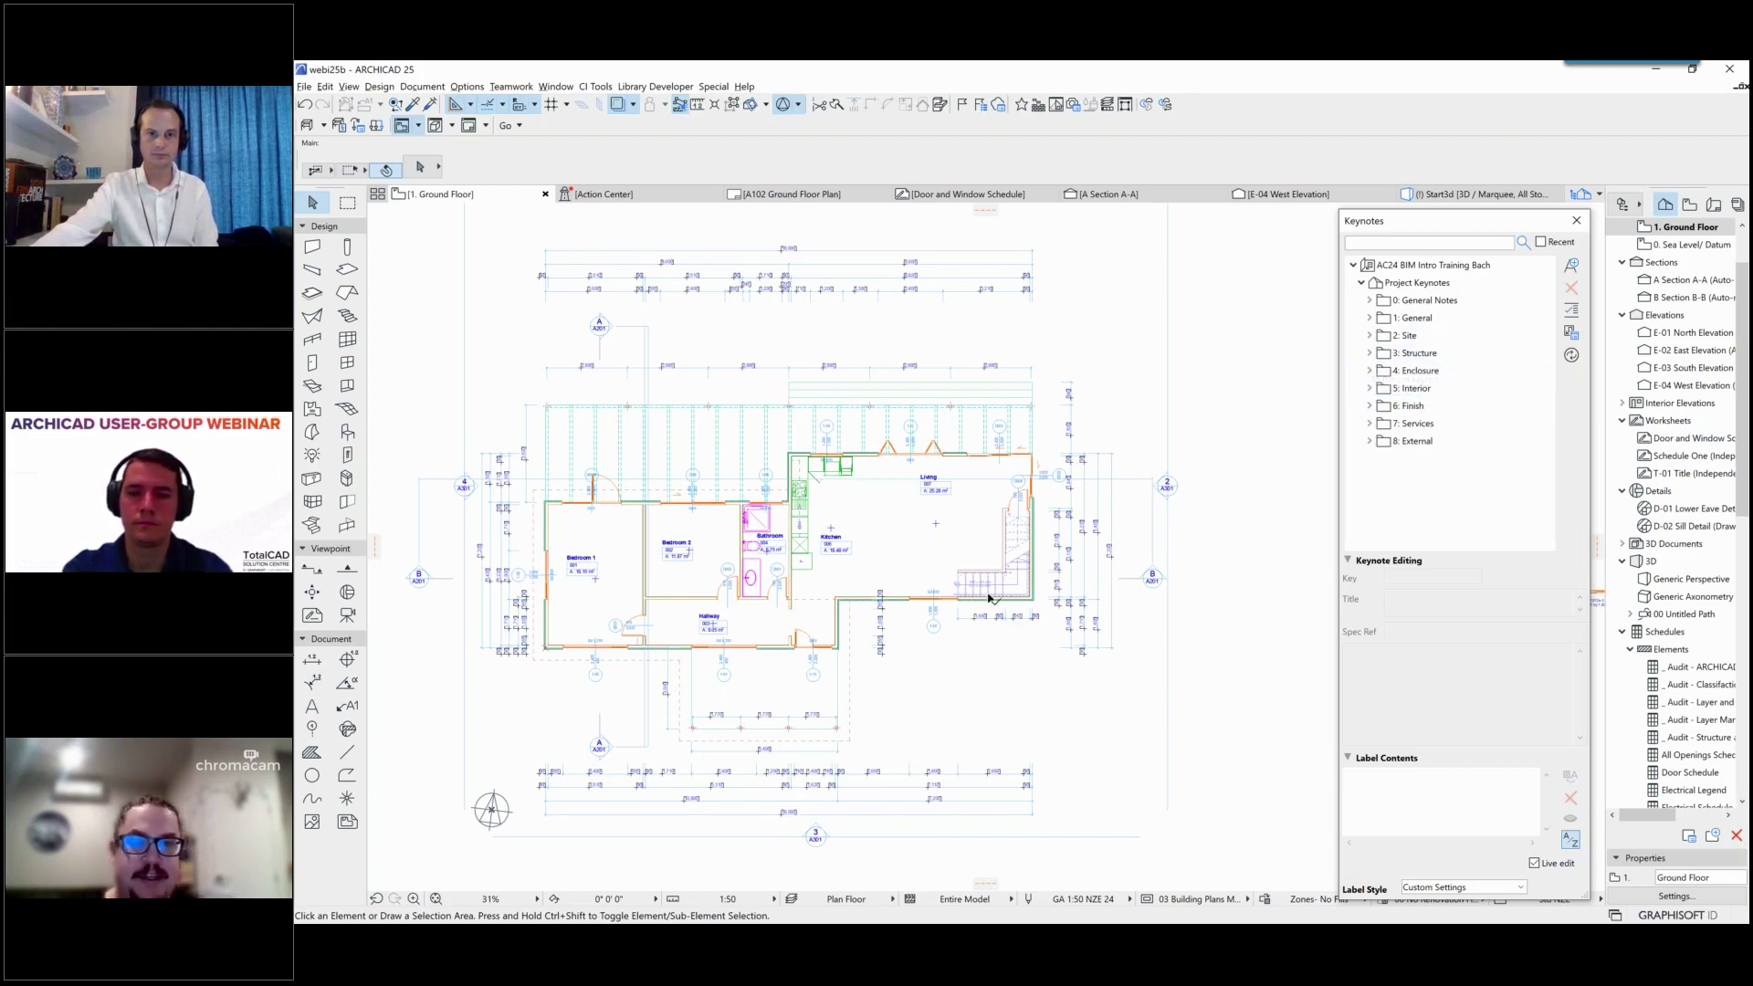
{"action": "scroll", "coordinate": [991, 598], "scroll_direction": "down", "scroll_amount": 1}
{"action": "scroll", "coordinate": [971, 529], "scroll_direction": "up", "scroll_amount": 1}
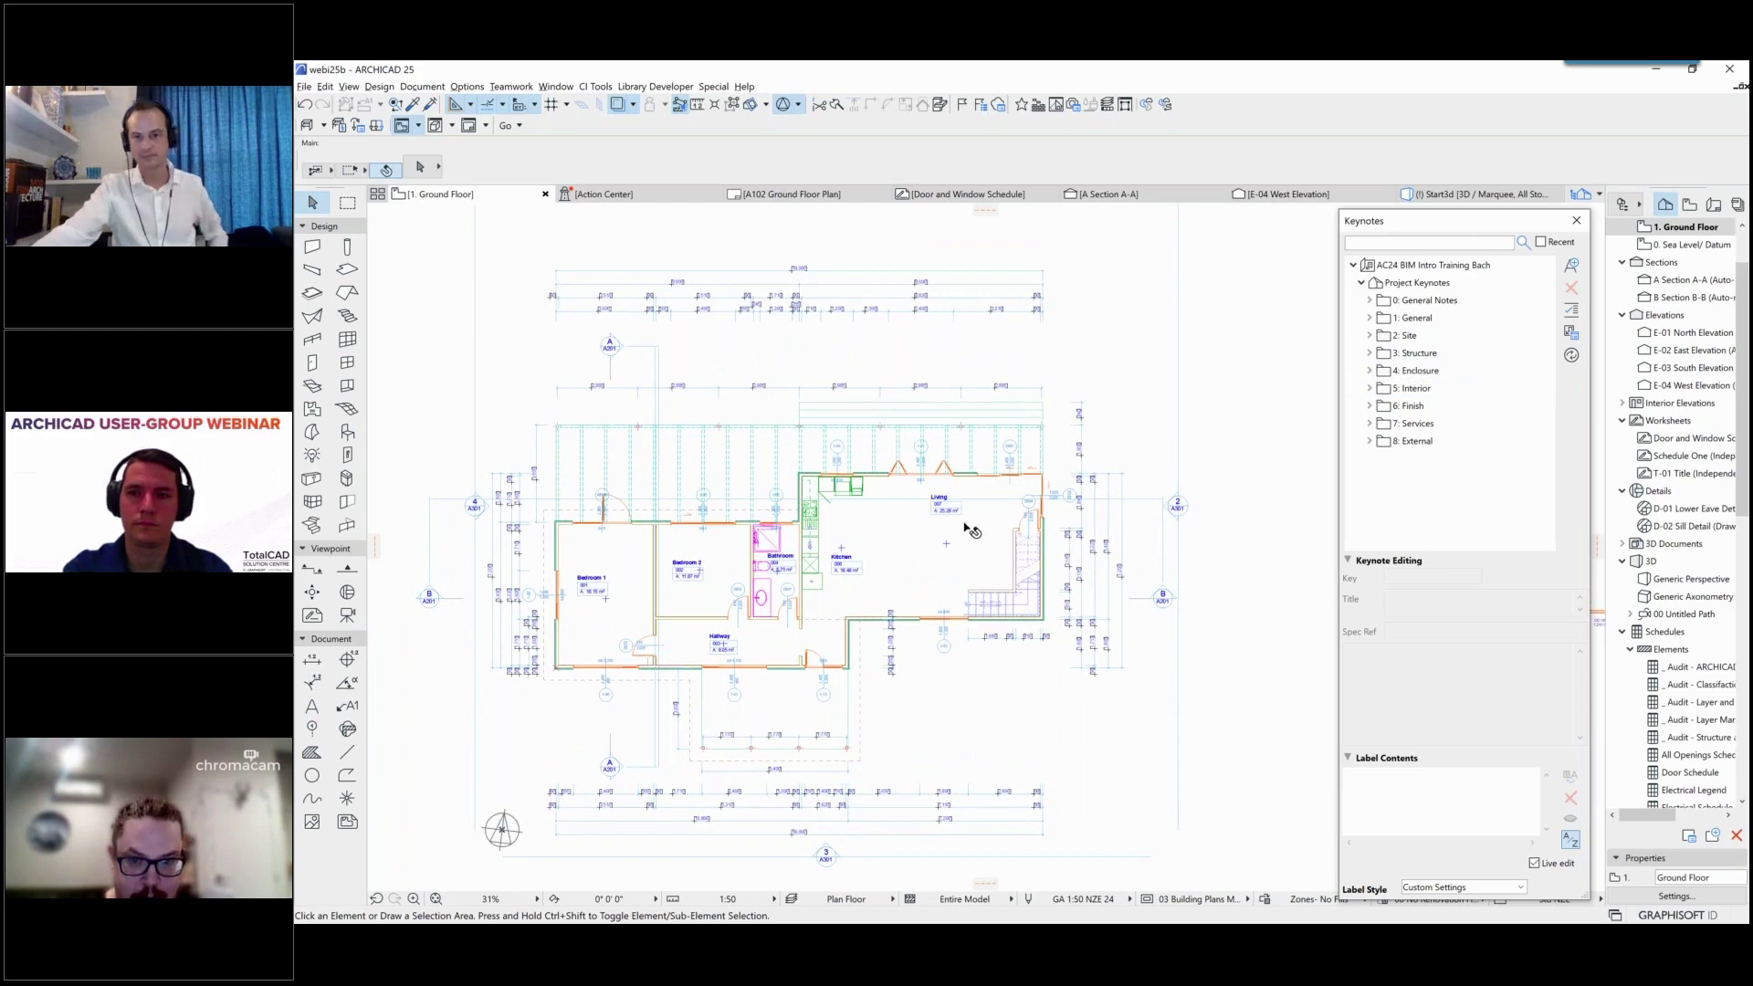
Step: Look through the Site keynotes, viewing the entries for 2.04.02 site surfacing and 2.05.02 items for salvage or re-use
{"action": "left_click", "coordinate": [1369, 318]}
{"action": "left_click", "coordinate": [1369, 353]}
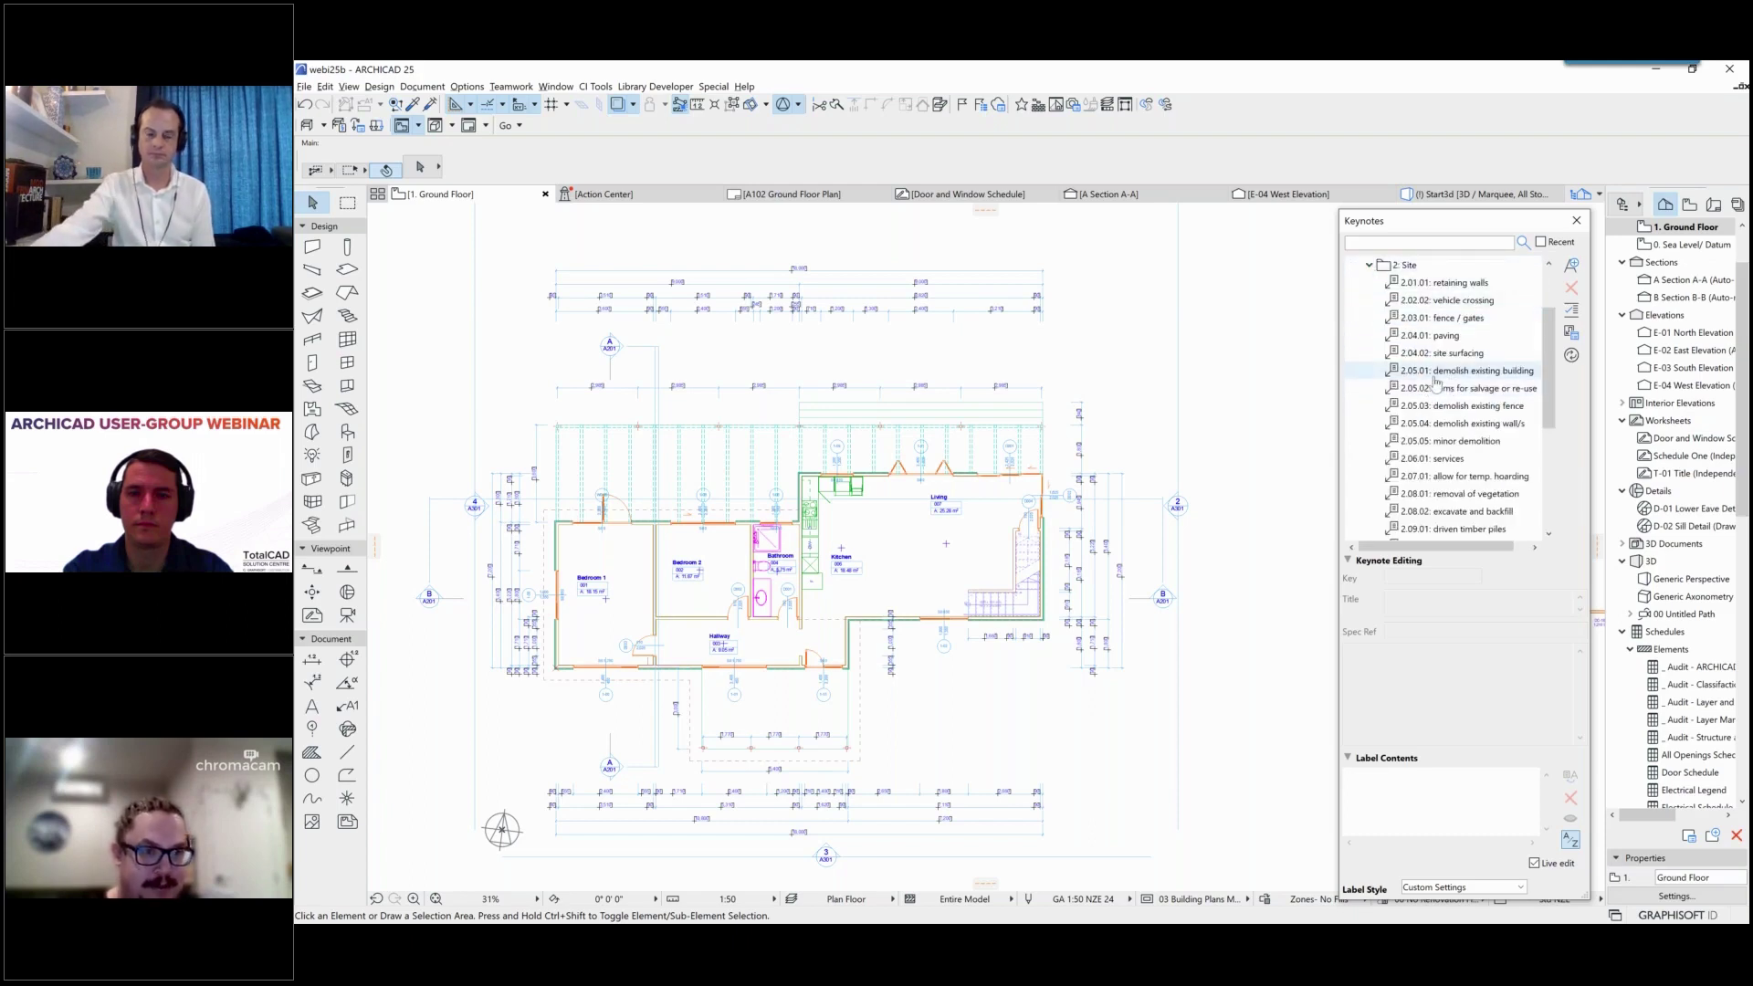
{"action": "scroll", "coordinate": [1474, 394], "scroll_direction": "down", "scroll_amount": 4}
{"action": "scroll", "coordinate": [1475, 393], "scroll_direction": "up", "scroll_amount": 4}
{"action": "left_click", "coordinate": [1452, 352]}
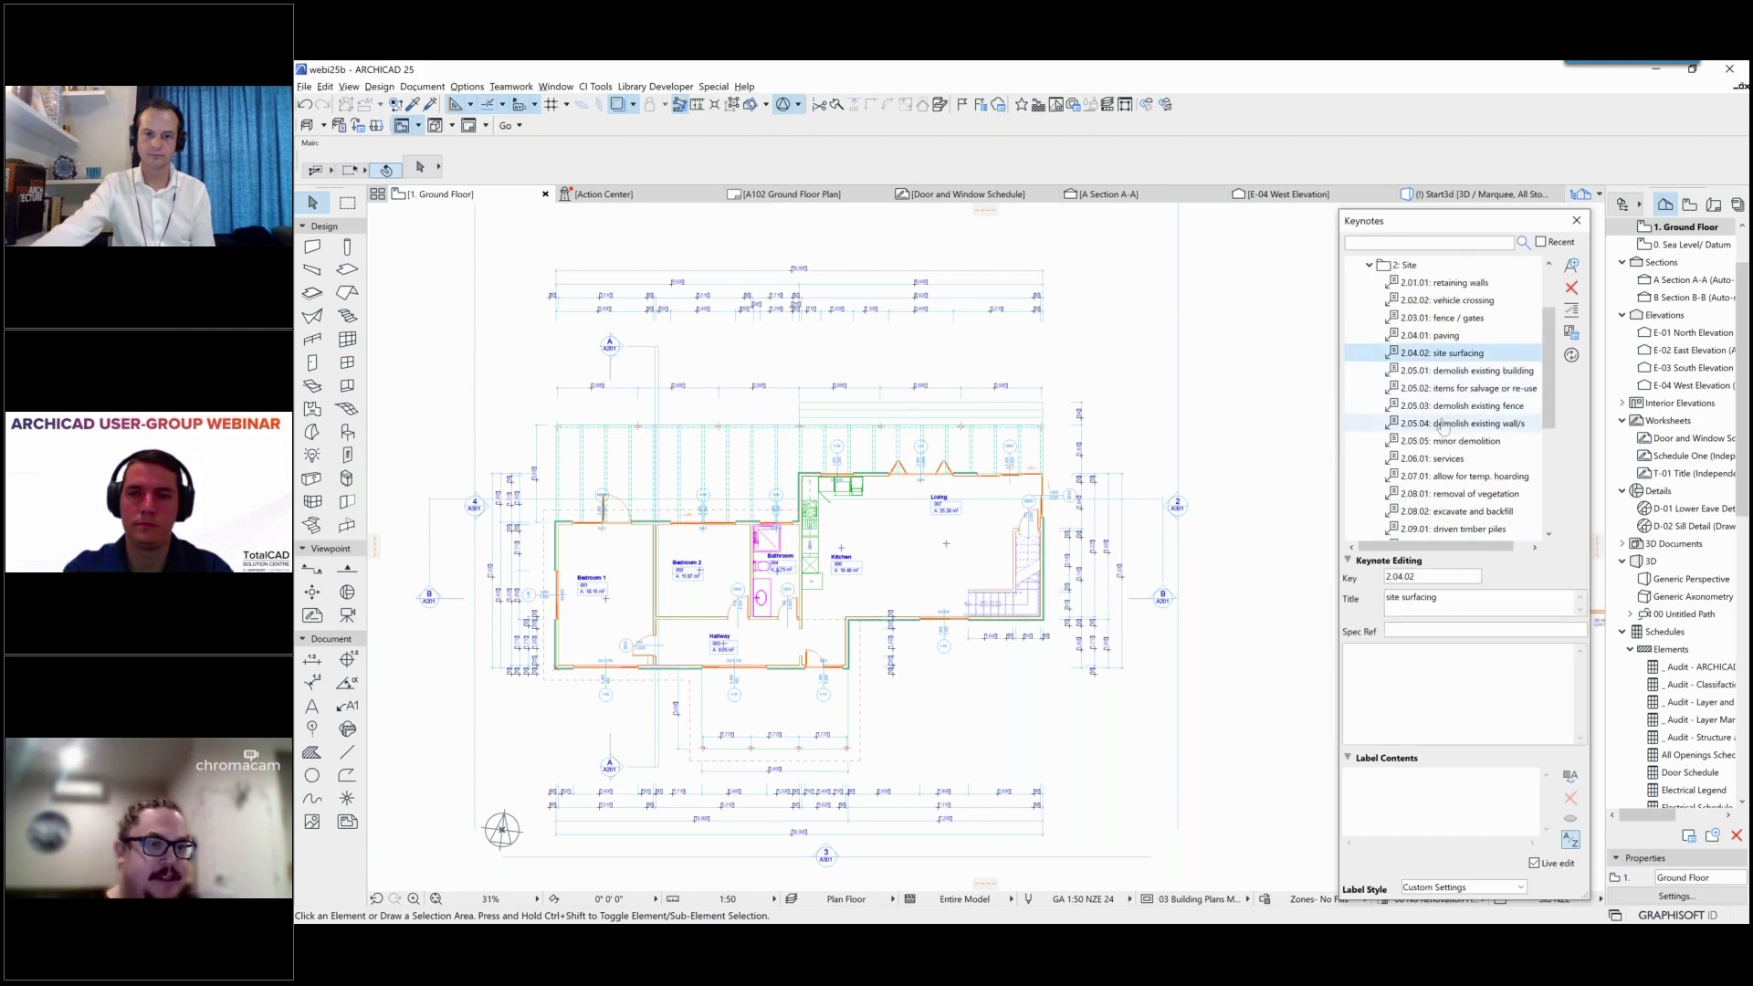
{"action": "left_click", "coordinate": [1435, 388]}
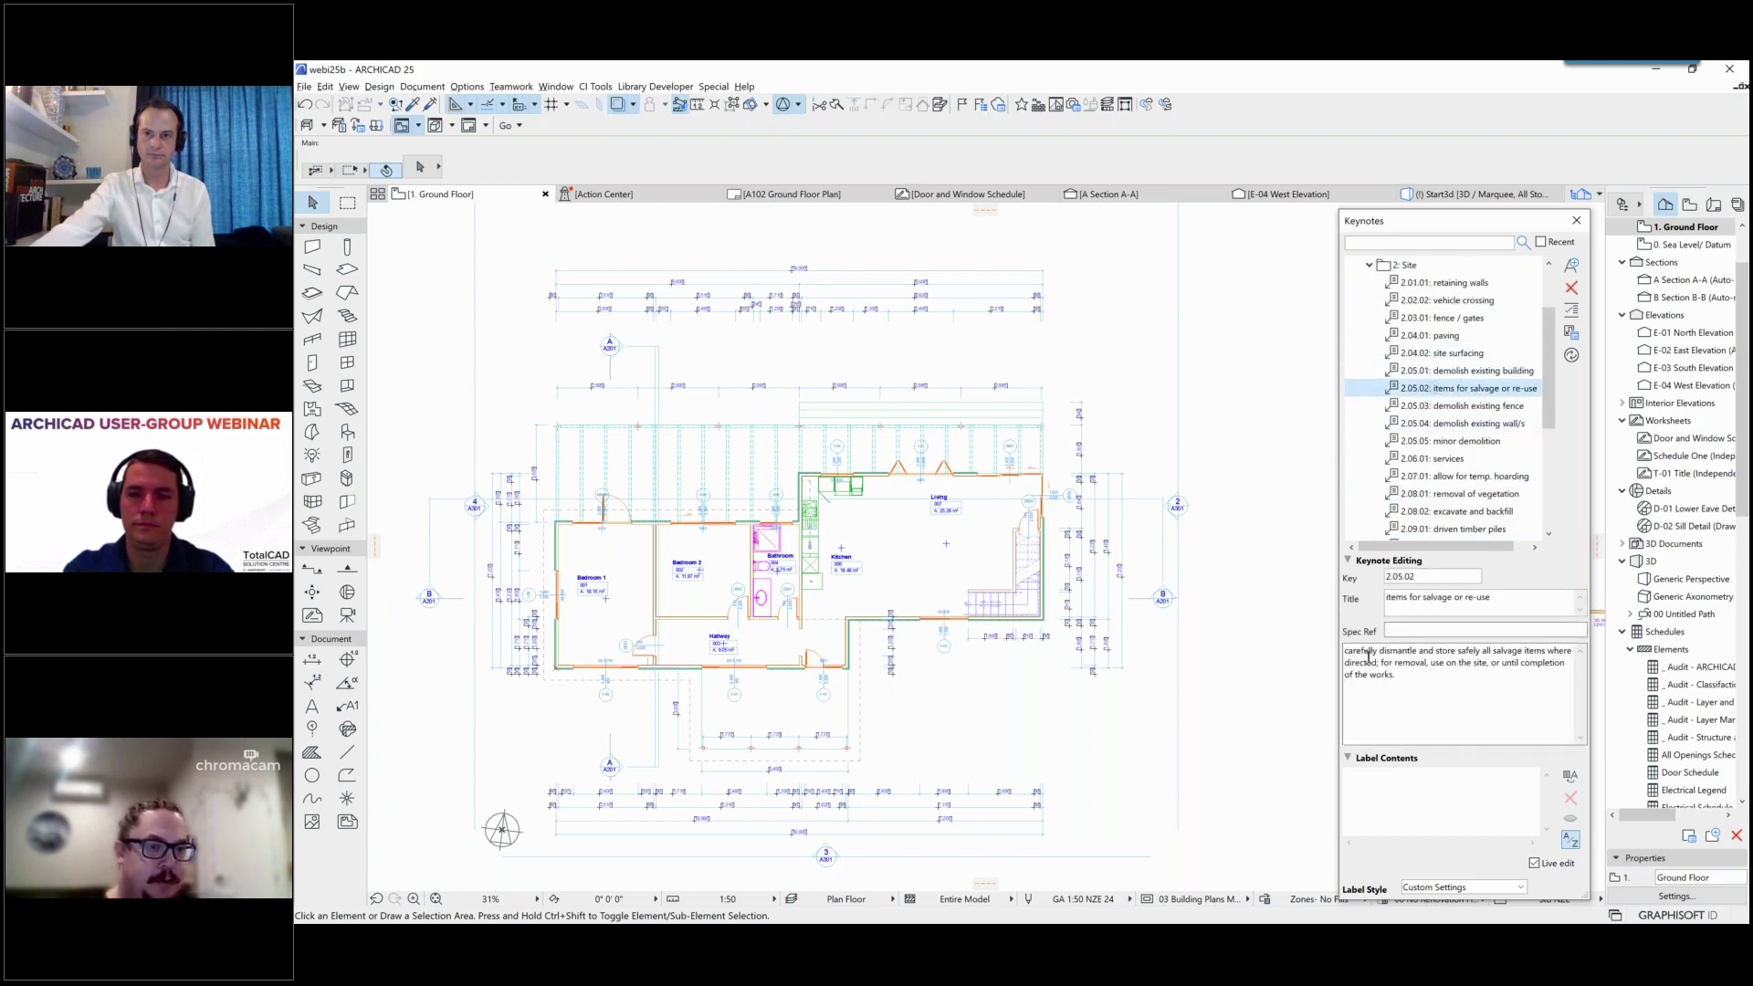
{"action": "left_click", "coordinate": [1502, 600]}
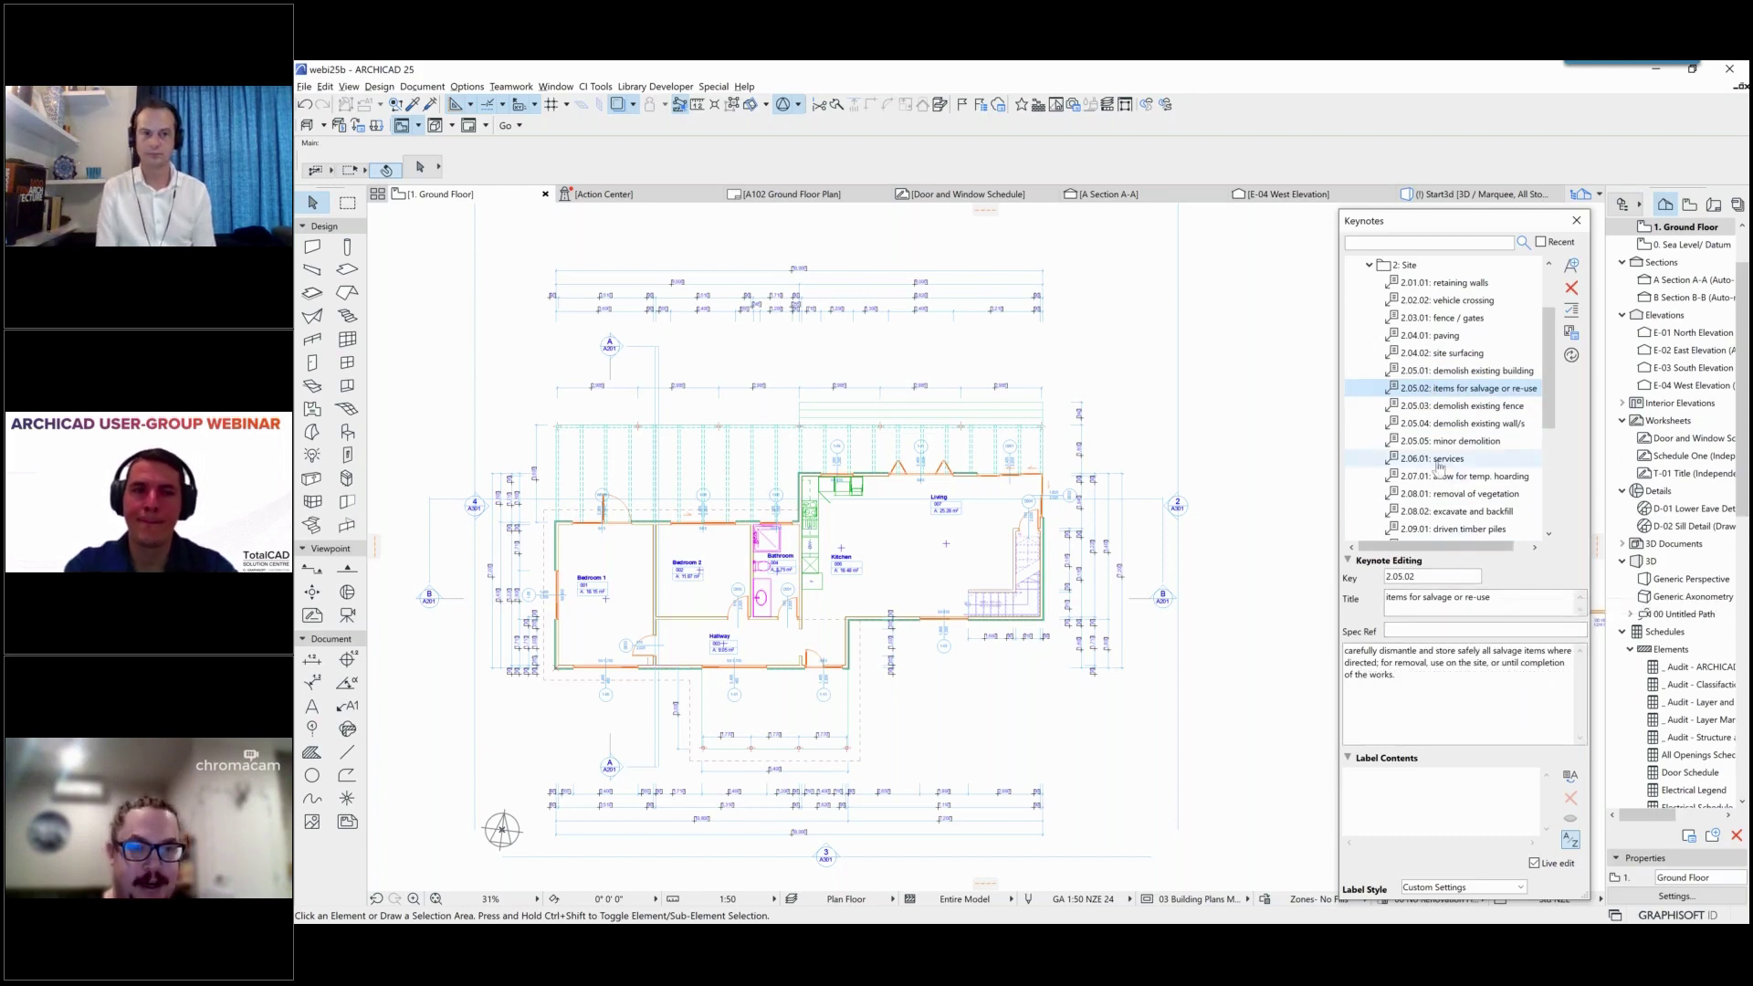
Step: Place a label with keynote 2.05.02 items for salvage or re-use at the row of windows beside the floor plan
{"action": "double_click", "coordinate": [1419, 390]}
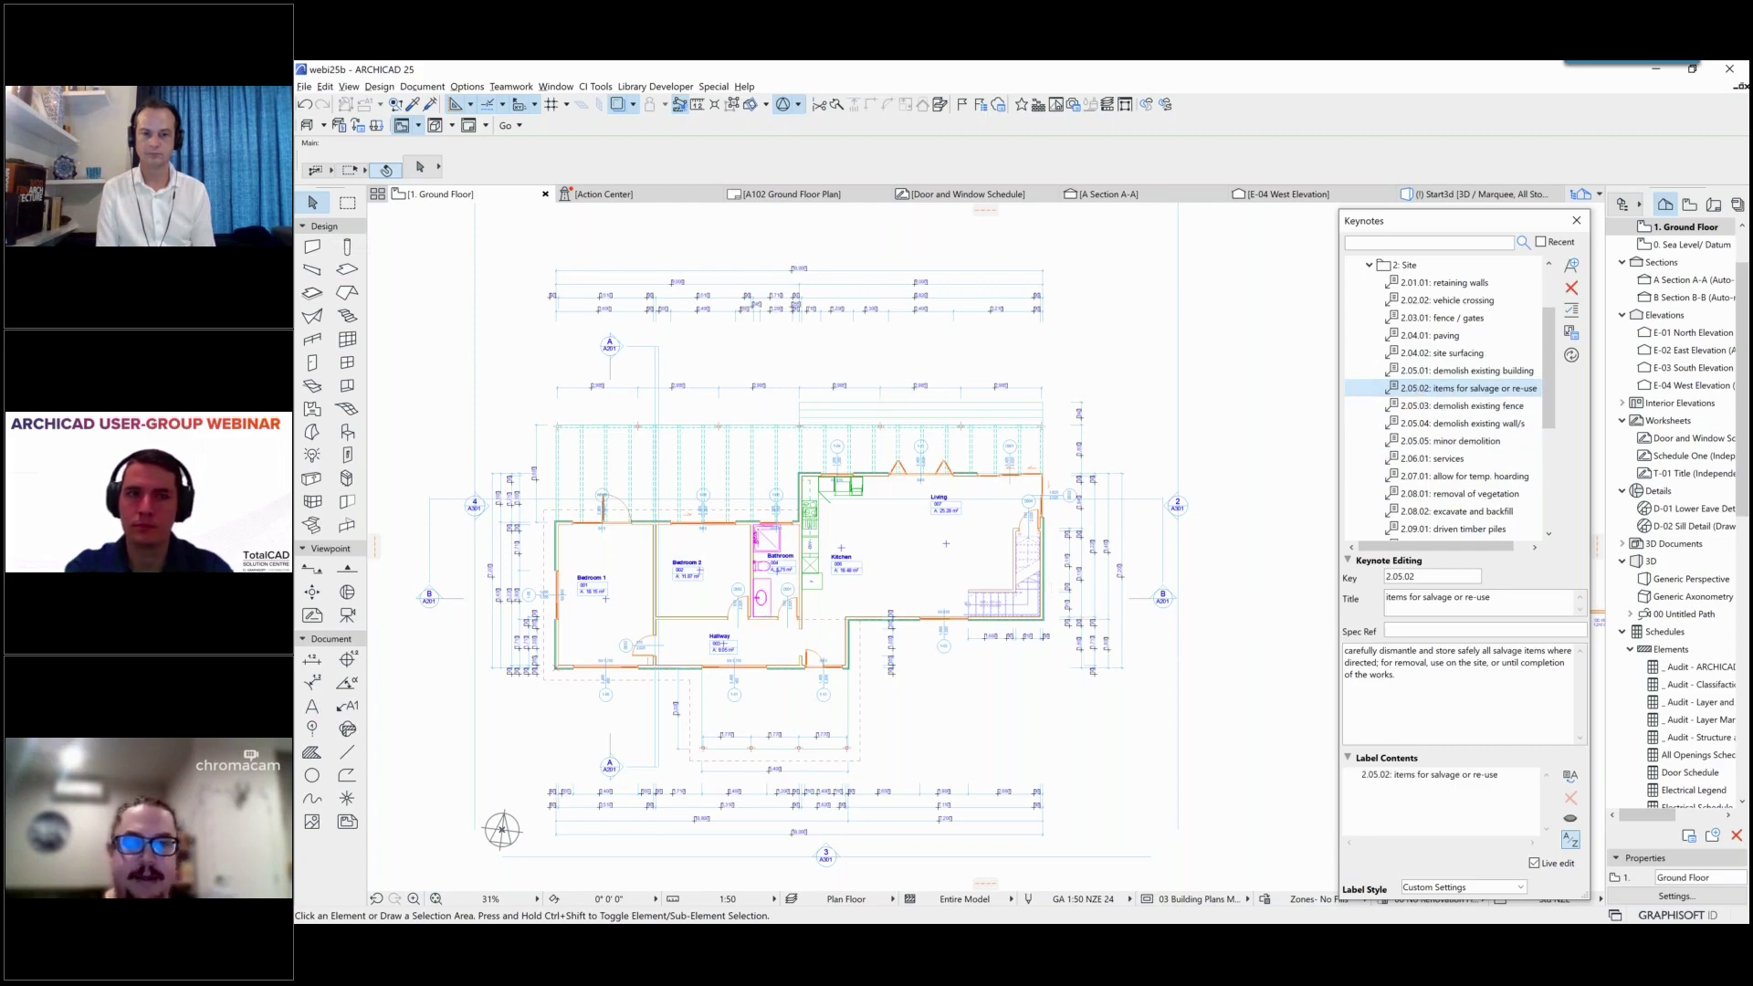
{"action": "scroll", "coordinate": [1173, 623], "scroll_direction": "right", "scroll_amount": 5}
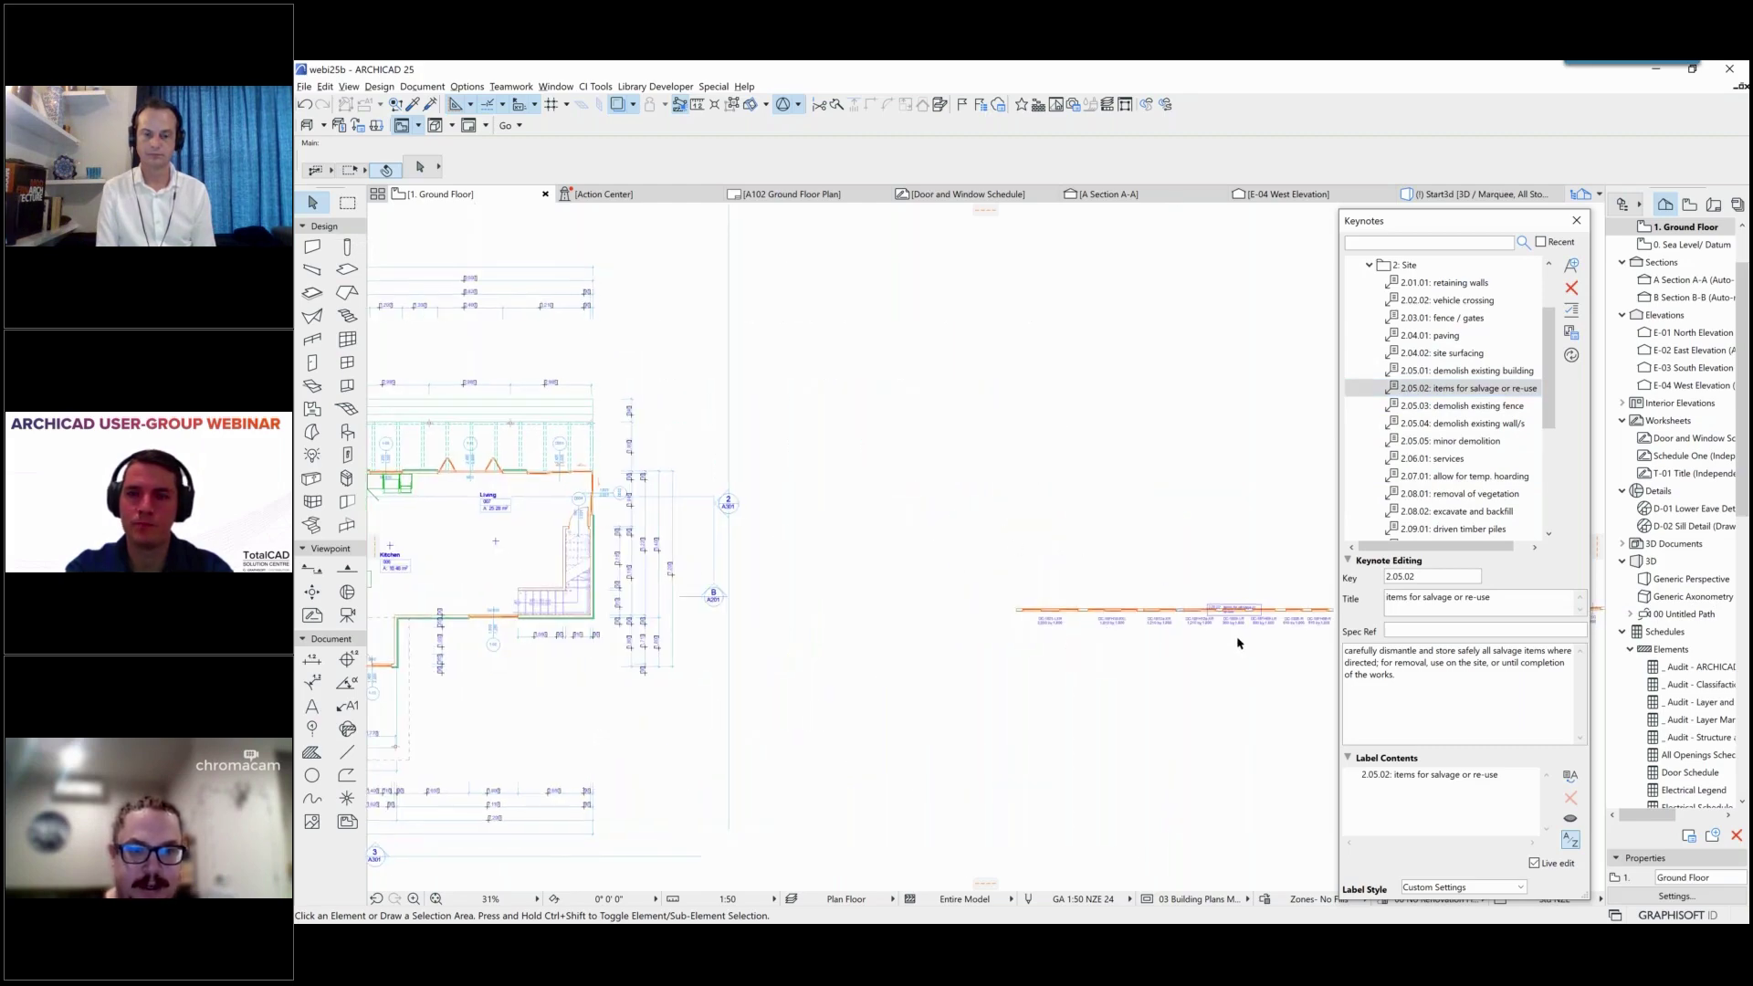
{"action": "scroll", "coordinate": [1238, 642], "scroll_direction": "up", "scroll_amount": 3}
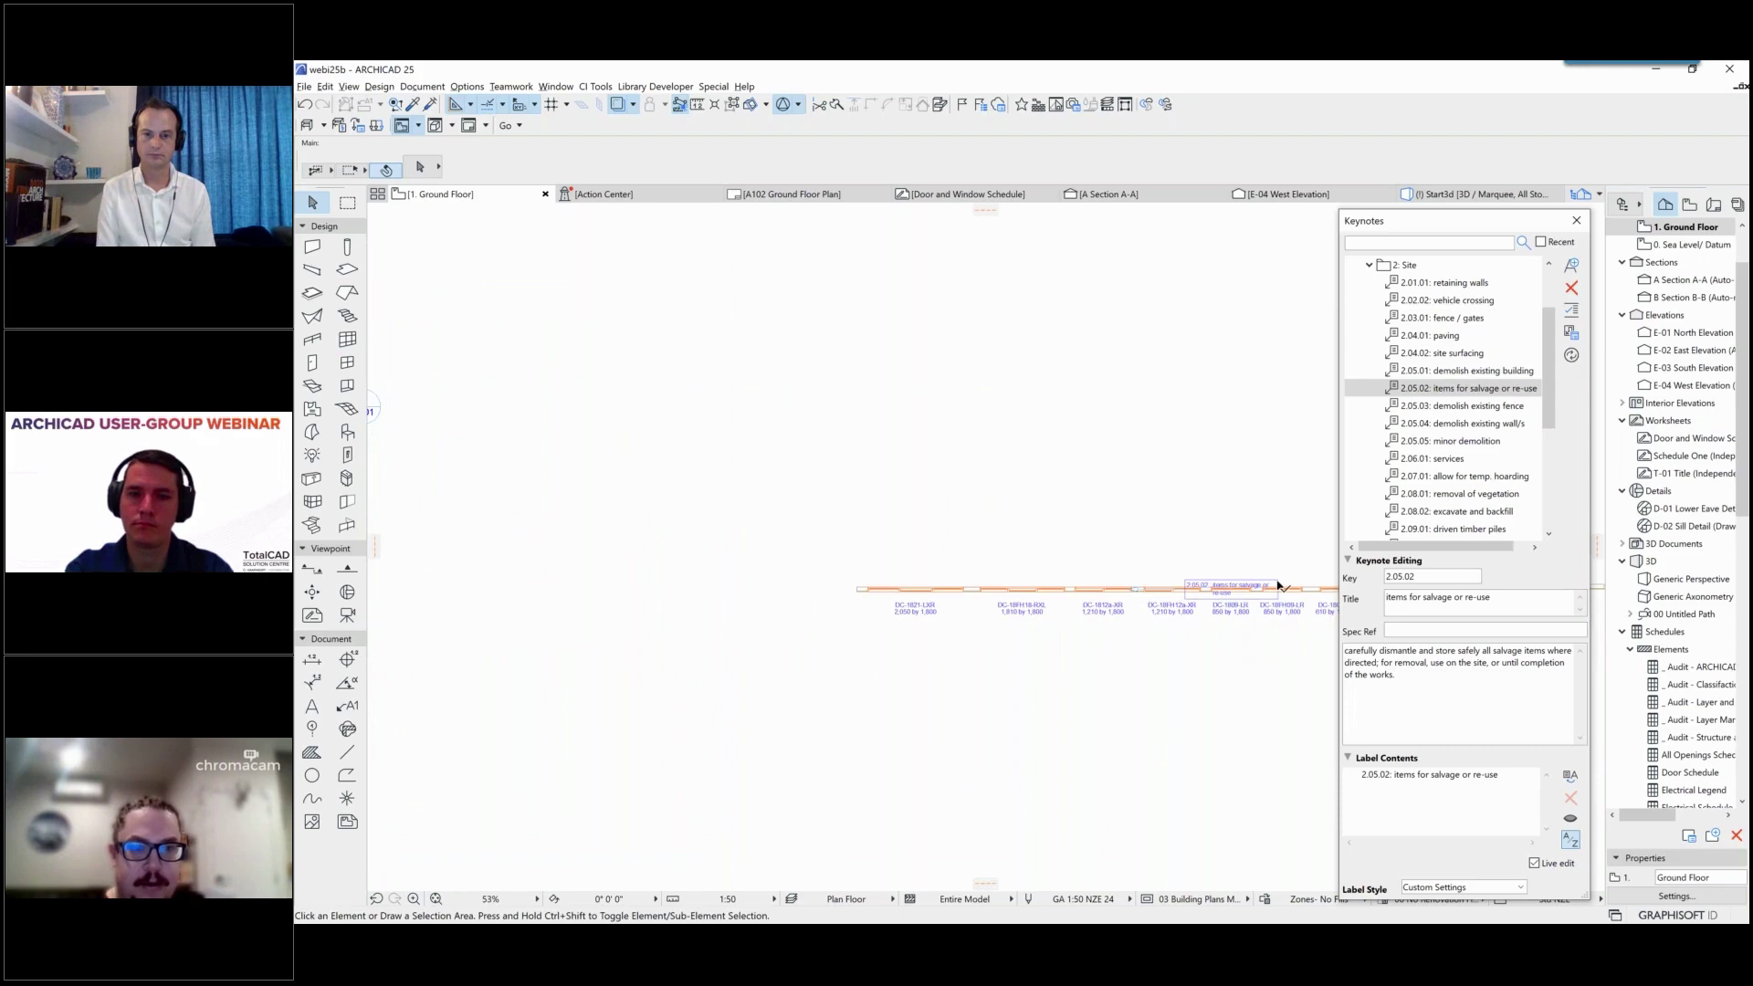
Step: Adjust the tab width of the 2.05.02 items for salvage or re-use keynote label
{"action": "left_click", "coordinate": [1279, 585]}
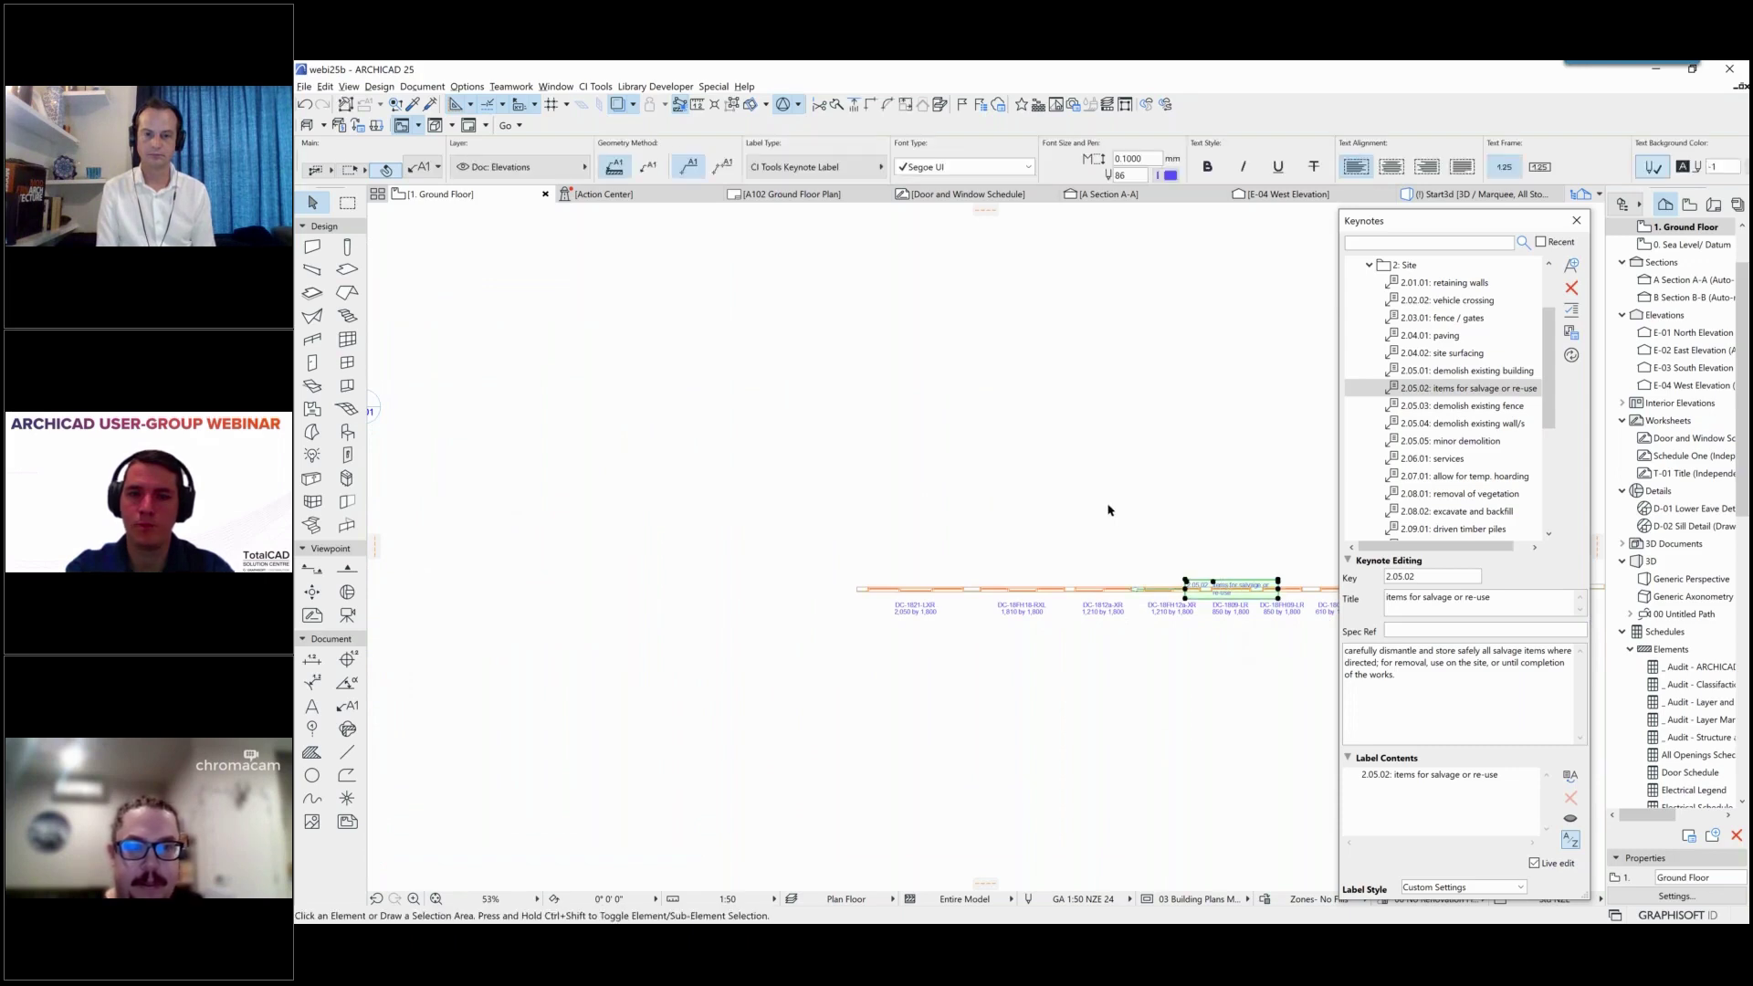
{"action": "left_click", "coordinate": [1212, 584]}
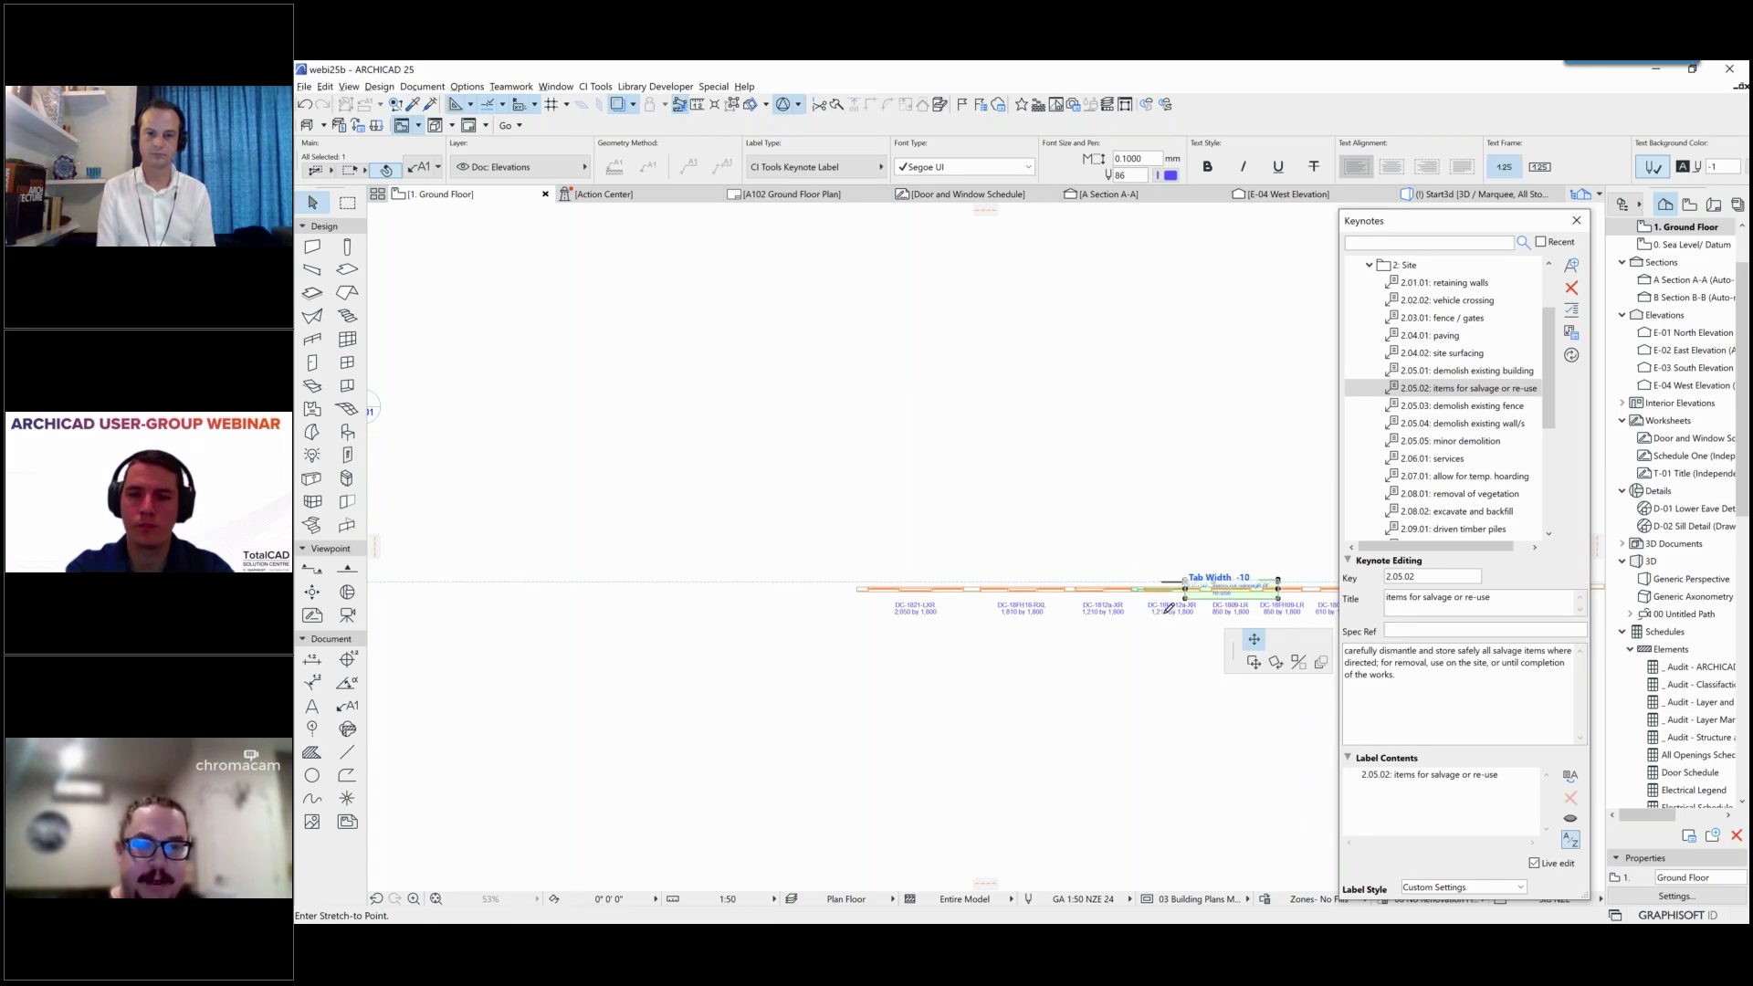
{"action": "left_click", "coordinate": [1198, 593]}
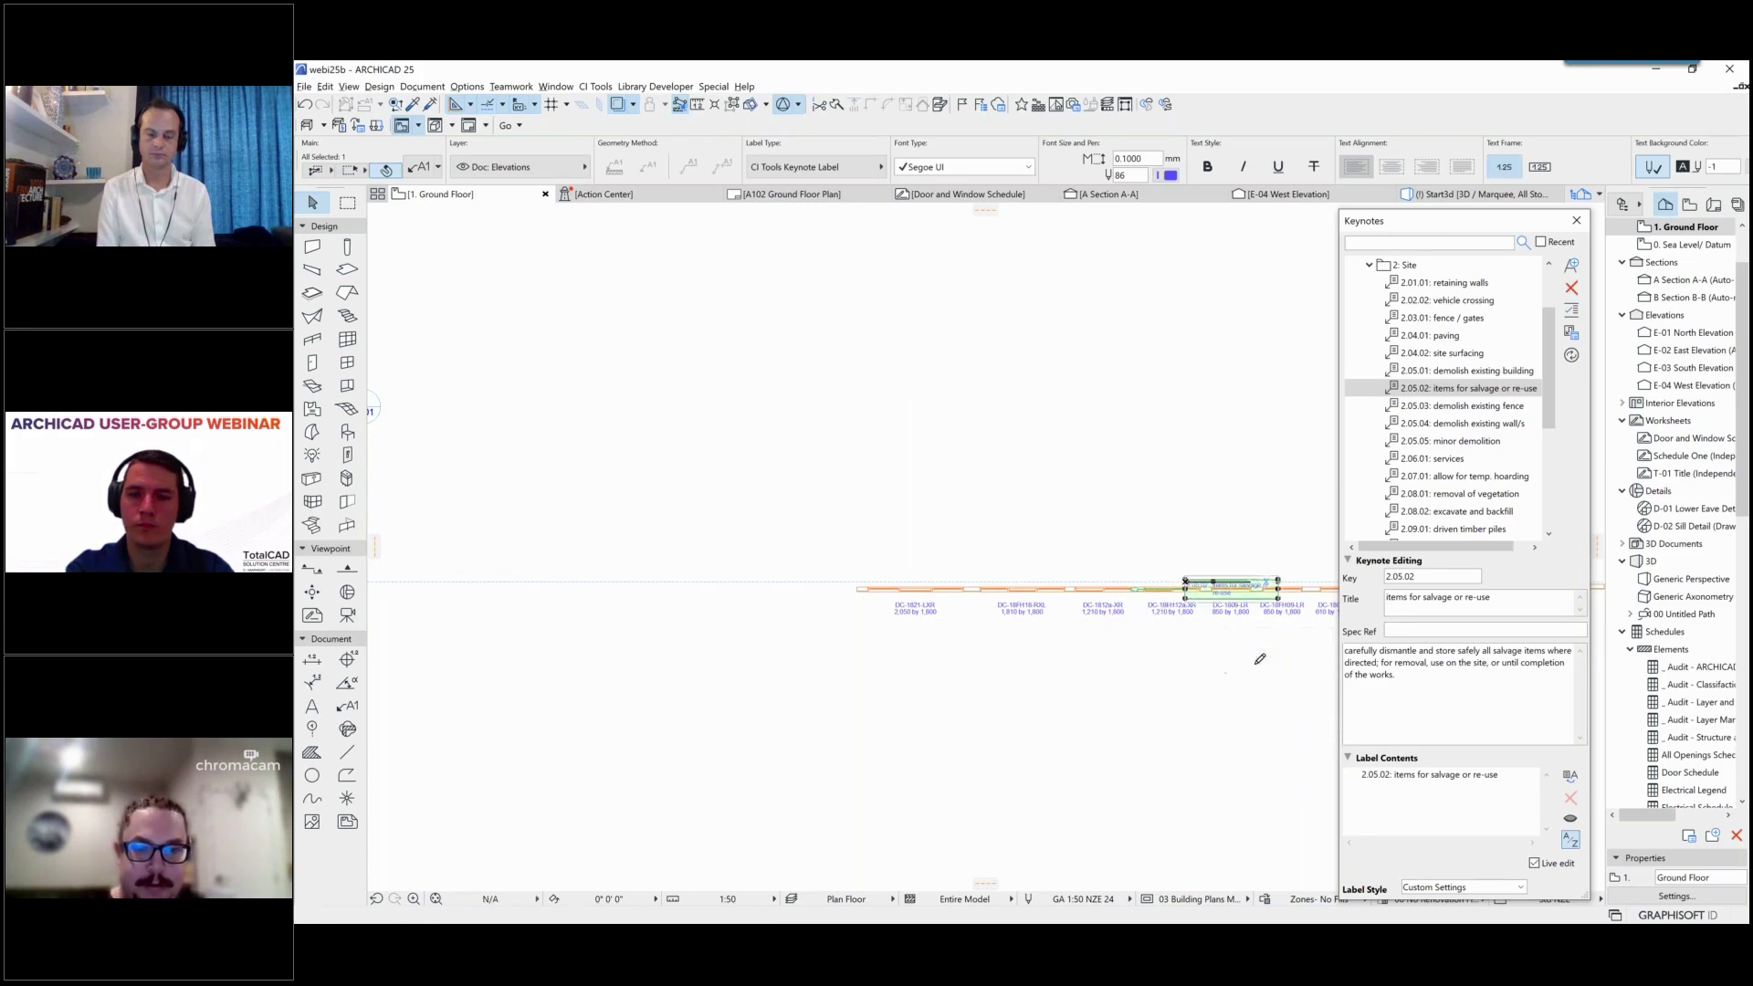
{"action": "key", "text": "Escape"}
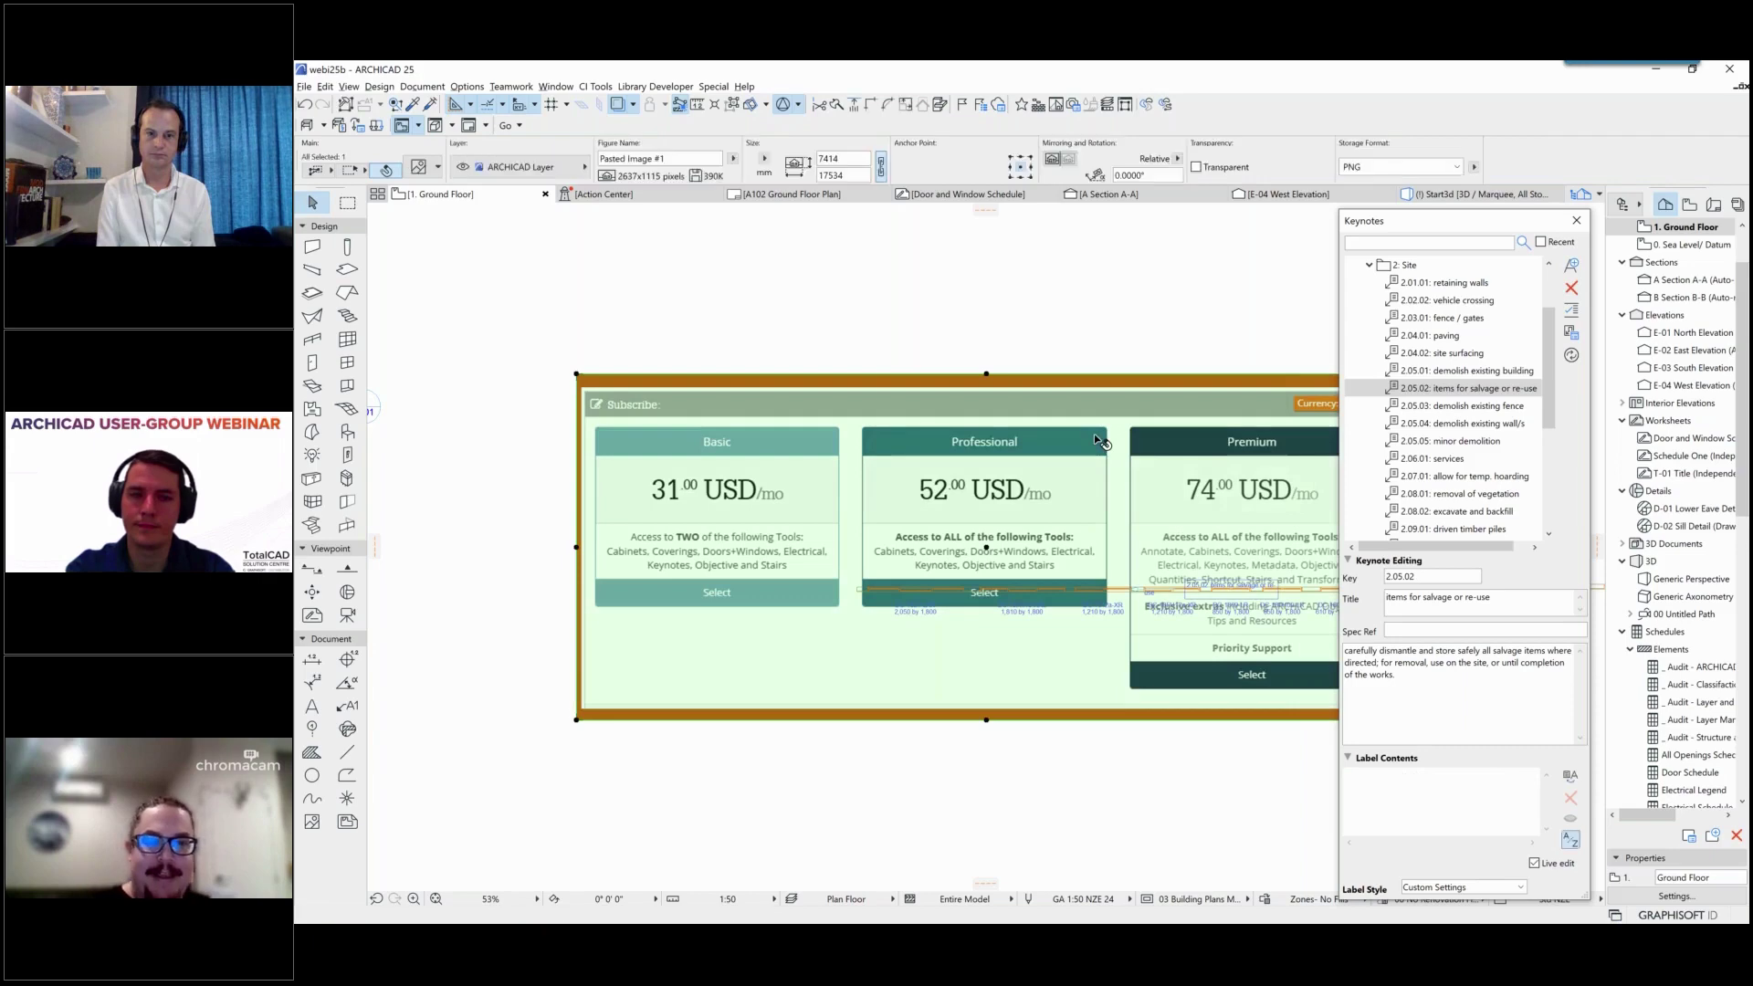
{"action": "middle_click_drag", "start_coordinate": [1278, 584], "coordinate": [1025, 605]}
{"action": "left_click", "coordinate": [1024, 605]}
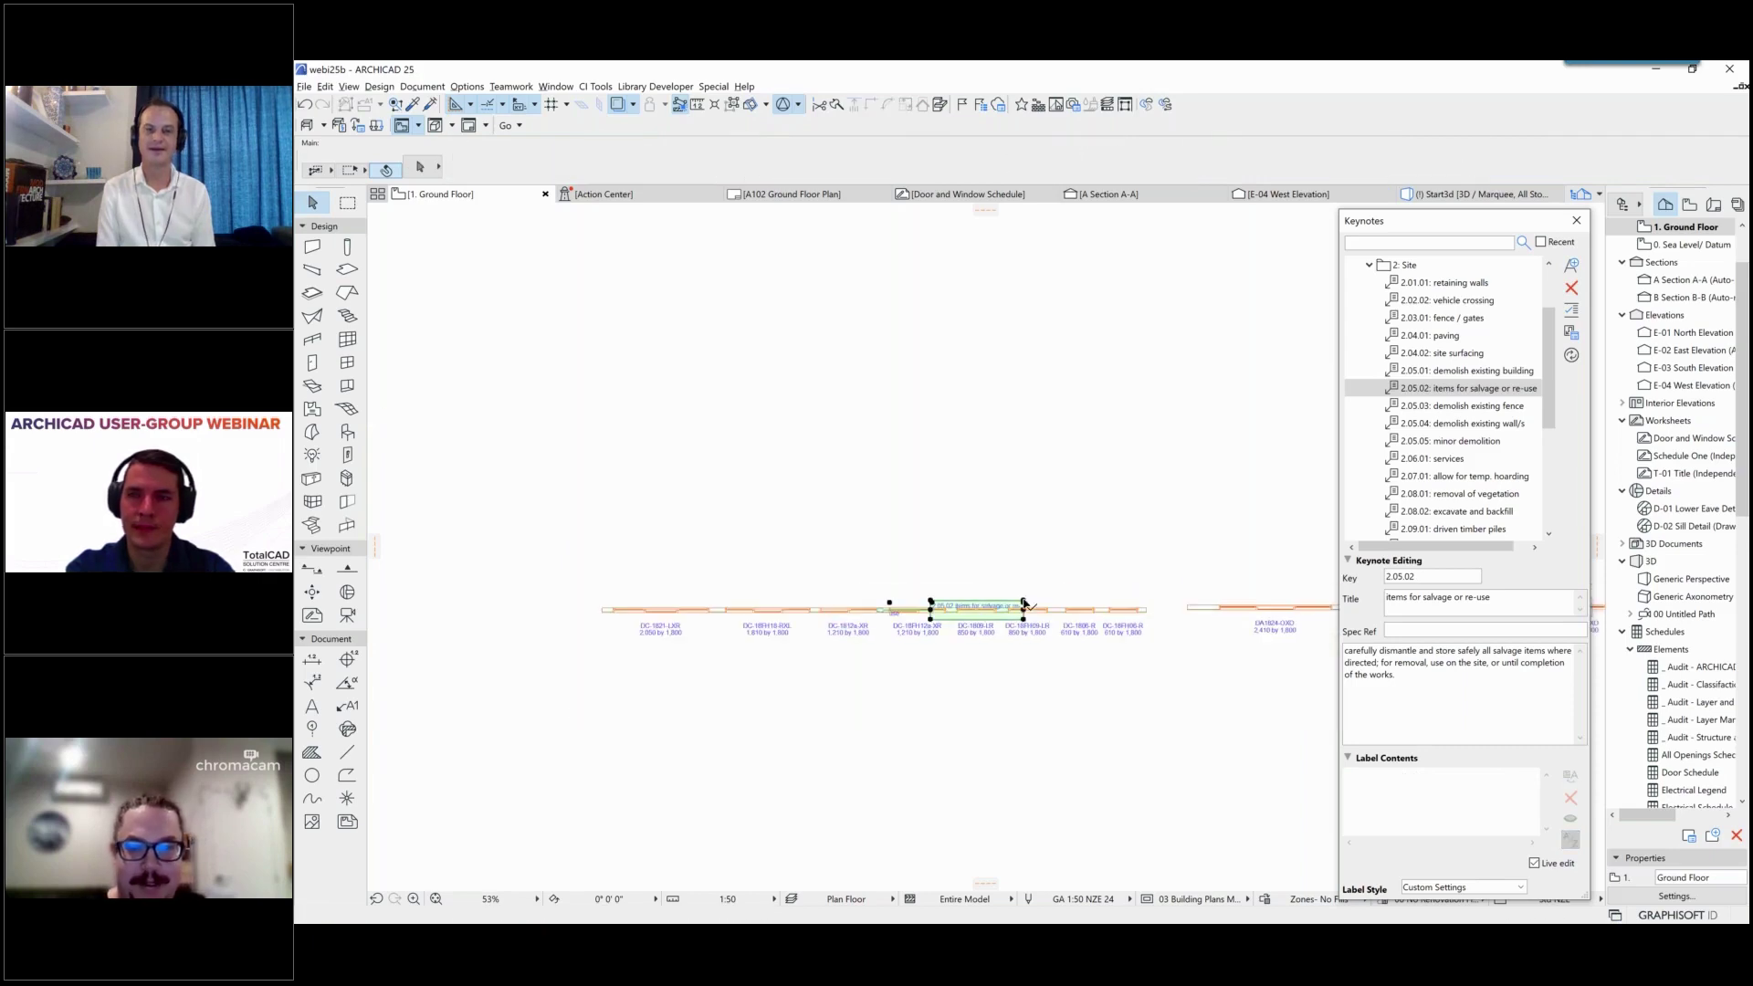
Step: Place keynote label 2.05.03 demolish existing fence in the Living room and keynote label 2.06.01 services beside the stair
{"action": "left_click", "coordinate": [1045, 553]}
{"action": "middle_click_drag", "start_coordinate": [1047, 553], "coordinate": [1516, 495]}
{"action": "middle_click_drag", "start_coordinate": [740, 548], "coordinate": [1325, 532]}
{"action": "double_click", "coordinate": [1460, 405]}
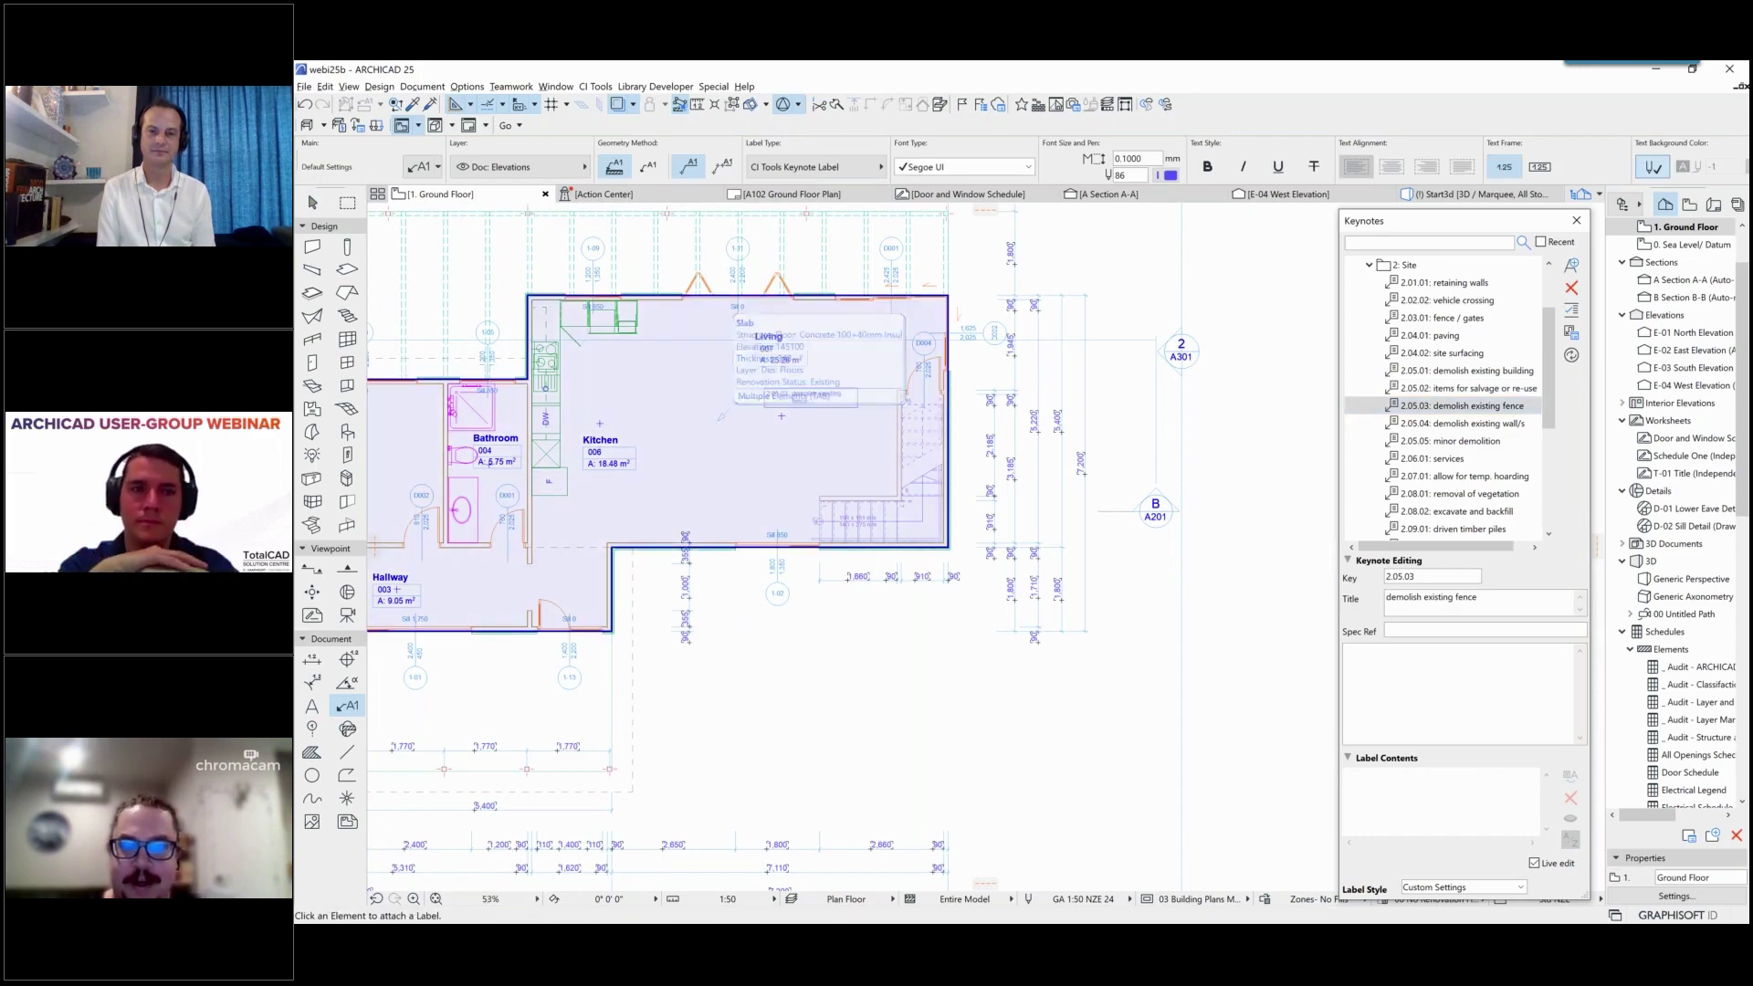
{"action": "middle_click_drag", "start_coordinate": [721, 416], "coordinate": [806, 530]}
{"action": "scroll", "coordinate": [806, 540], "scroll_direction": "up", "scroll_amount": 4}
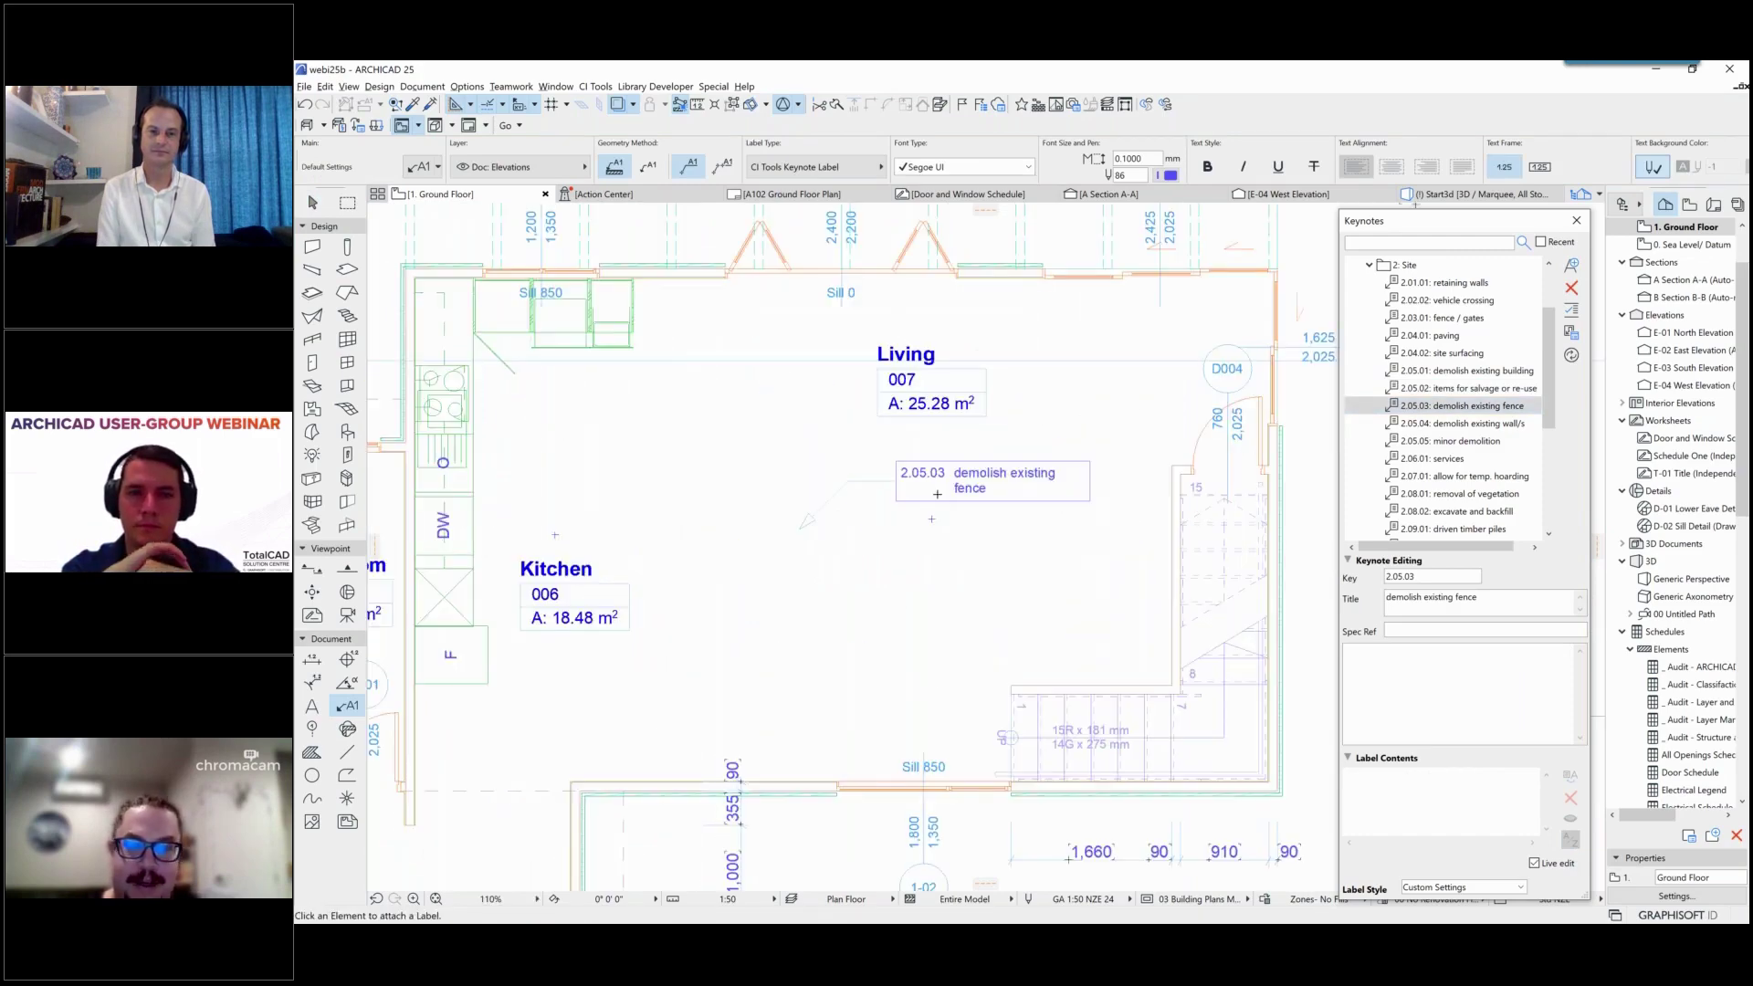
{"action": "middle_click_drag", "start_coordinate": [1075, 652], "coordinate": [941, 582]}
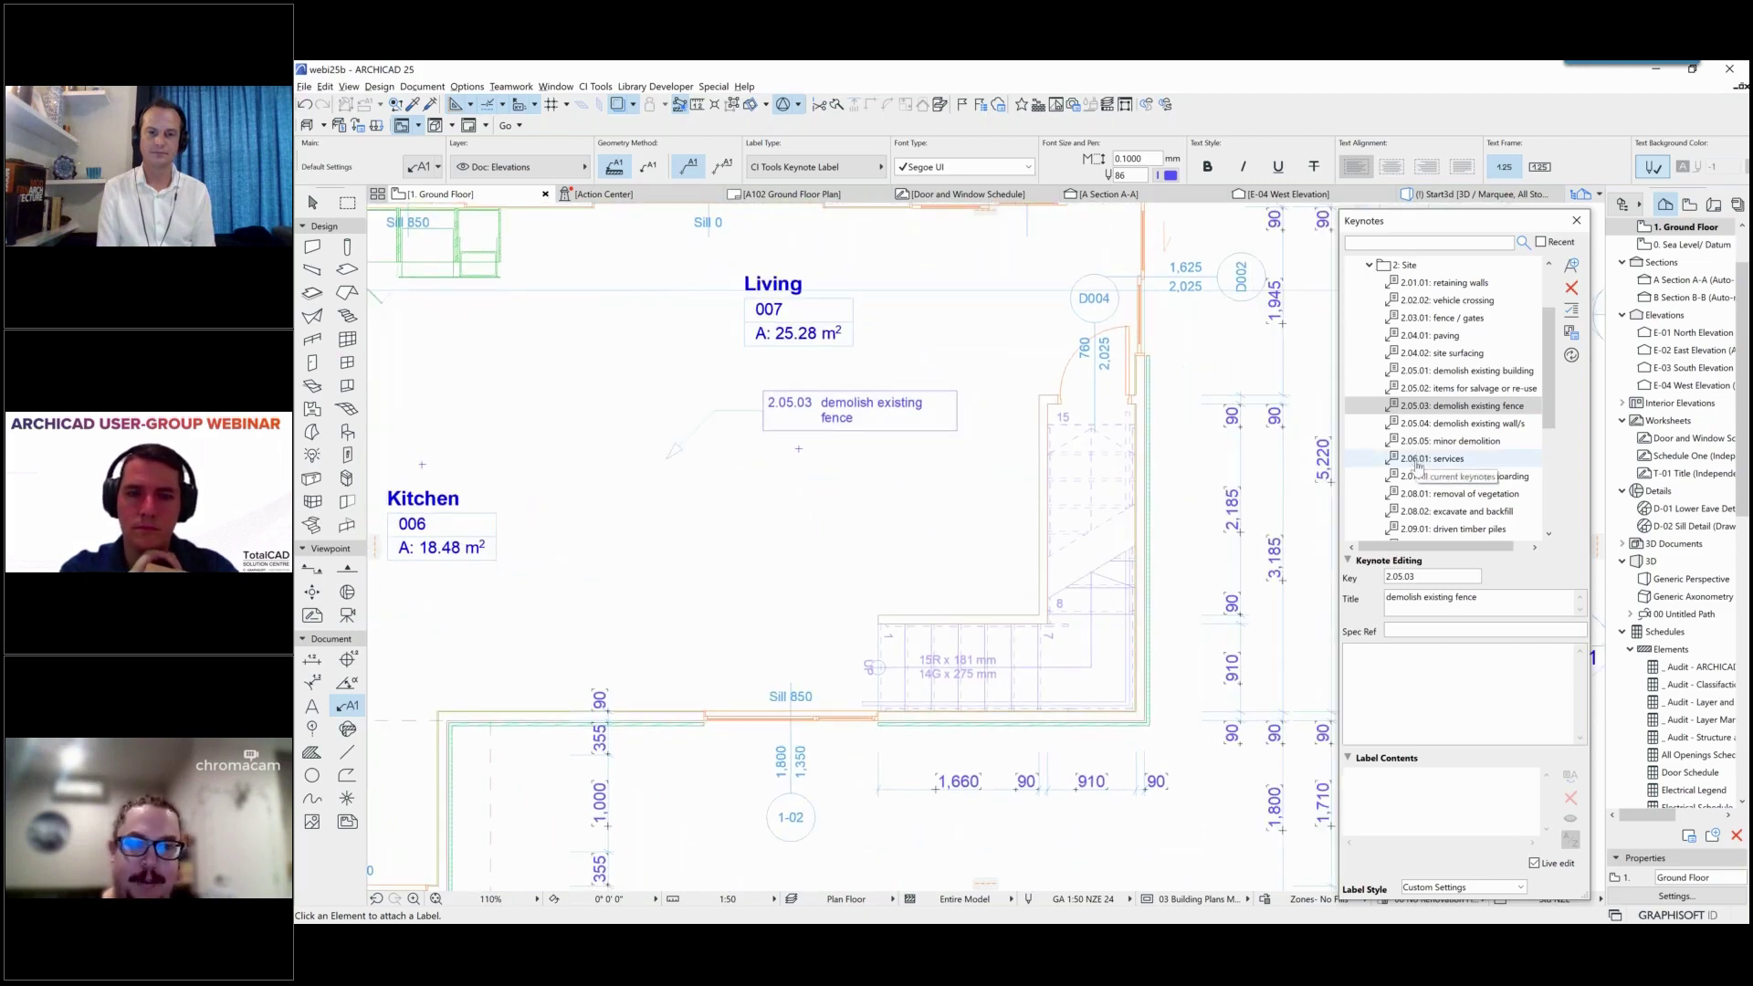
{"action": "left_click", "coordinate": [1417, 464]}
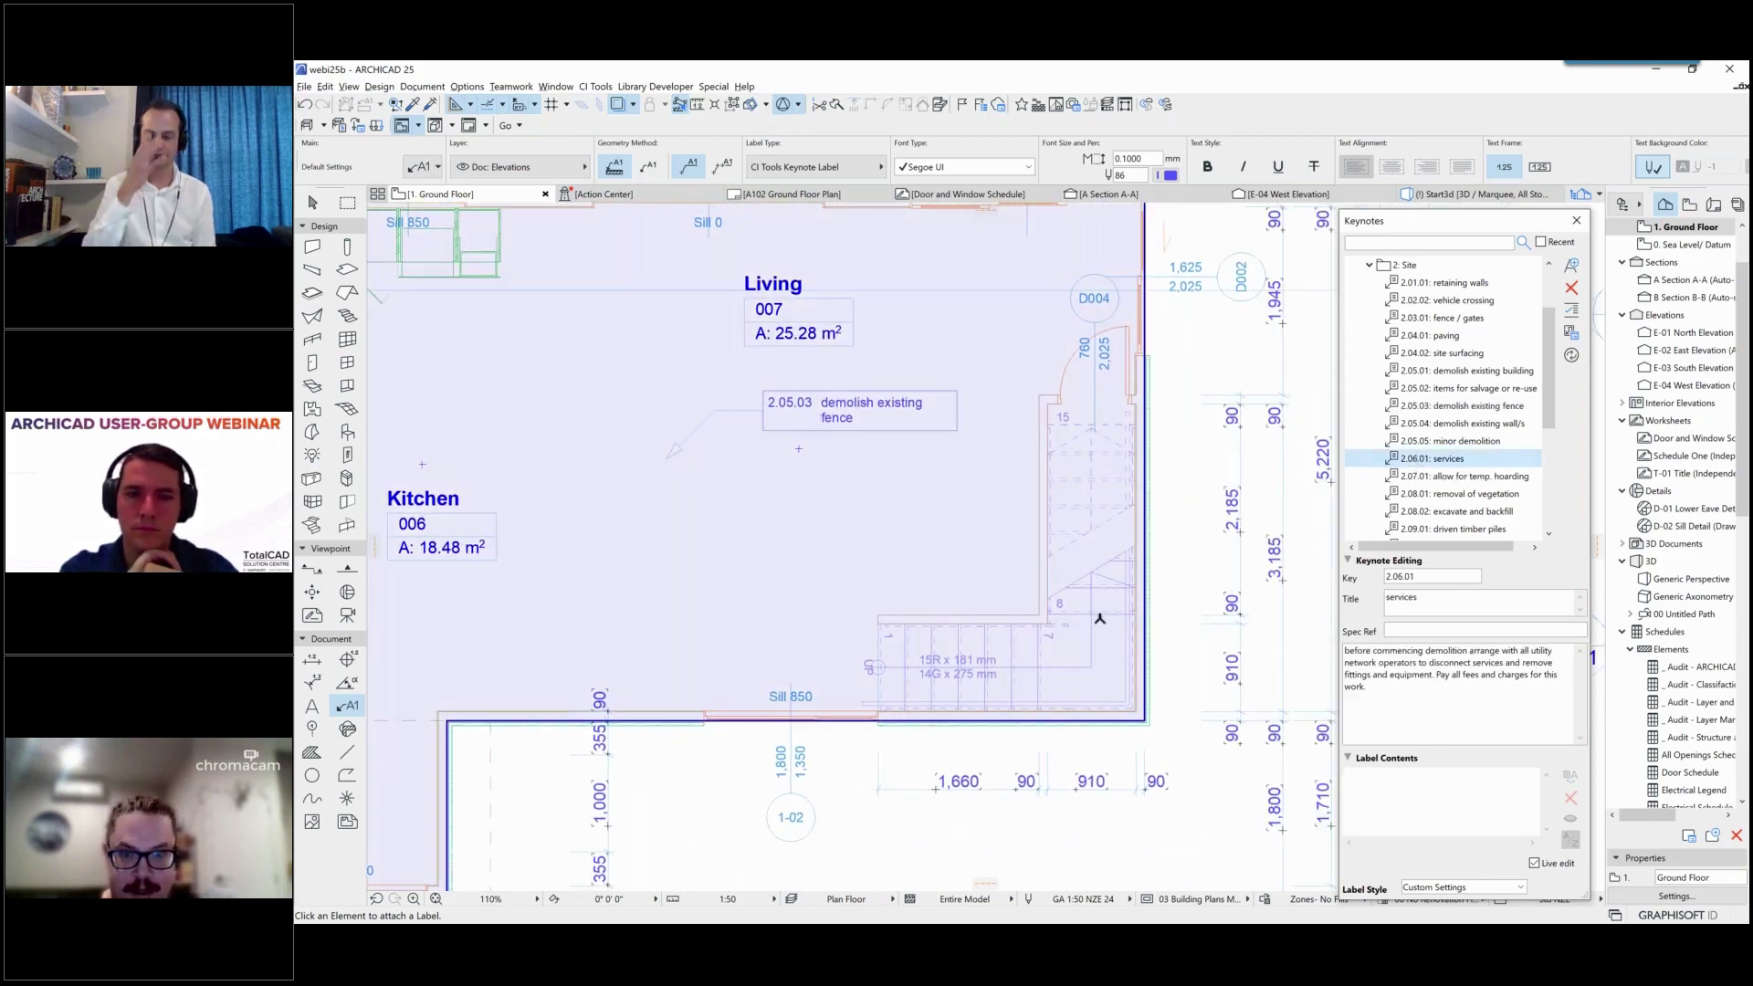
{"action": "left_click", "coordinate": [1040, 548]}
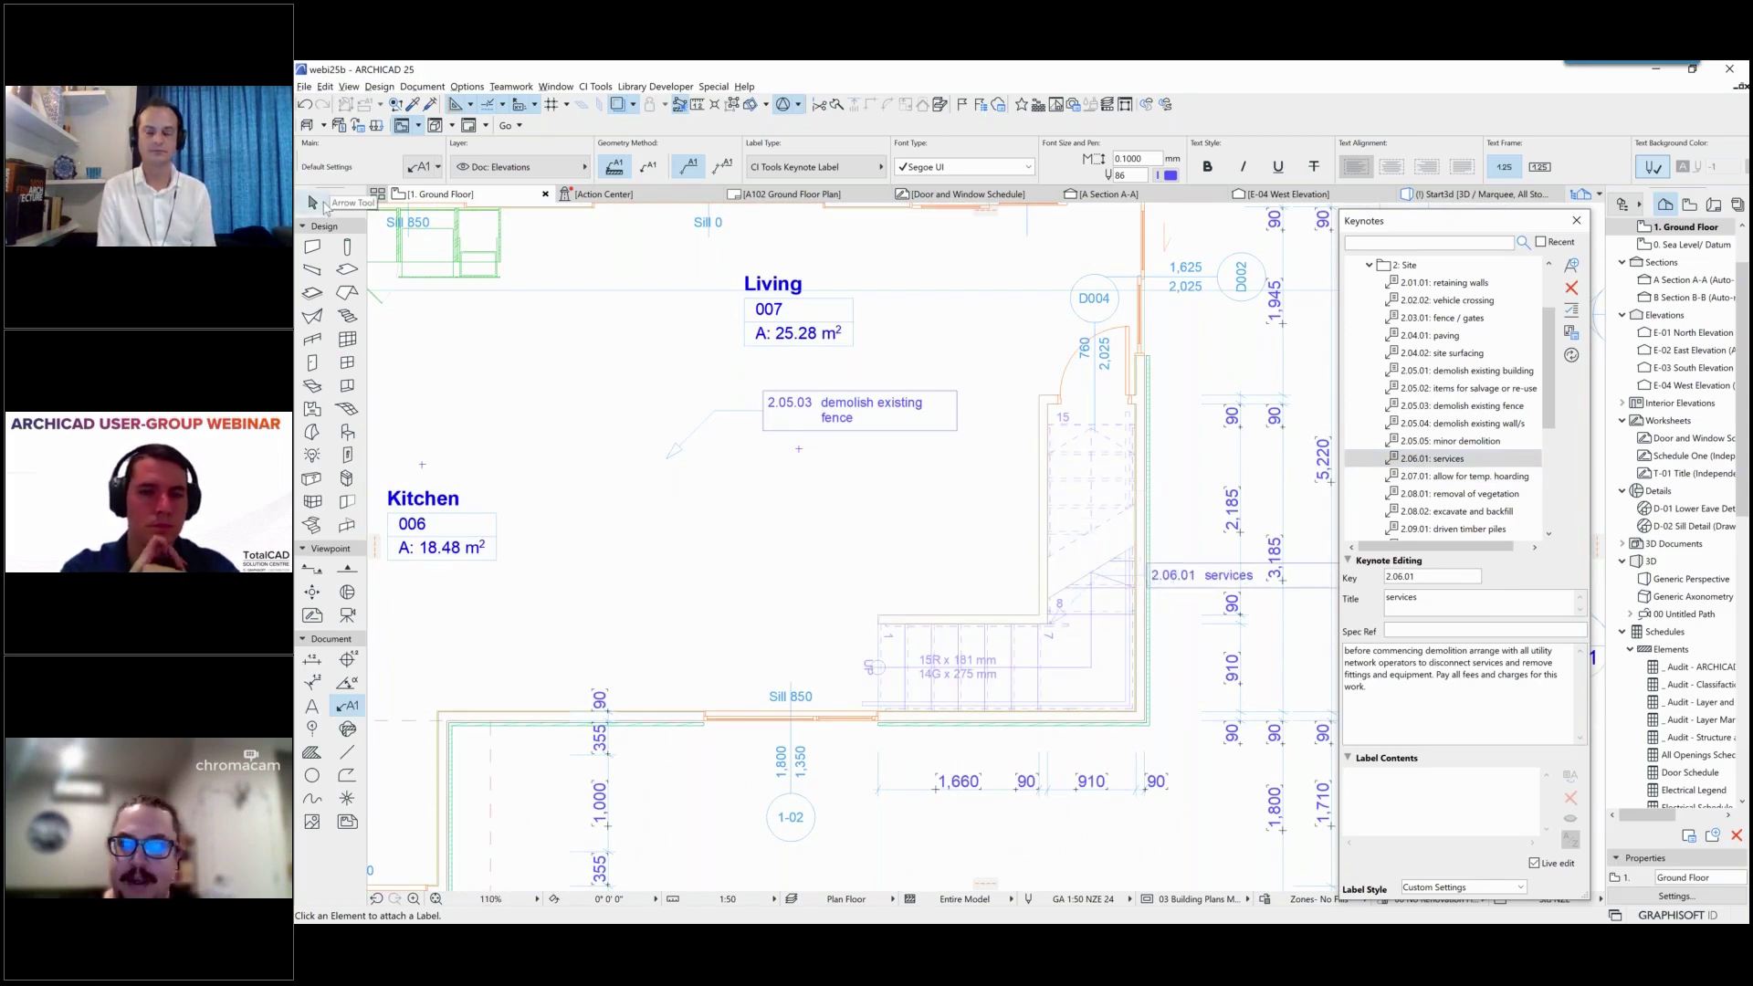
Step: Add keynote 2.09.03 125x125 senton piles to the demolish existing fence label in the Living room
{"action": "left_click", "coordinate": [312, 202]}
{"action": "left_click", "coordinate": [956, 428]}
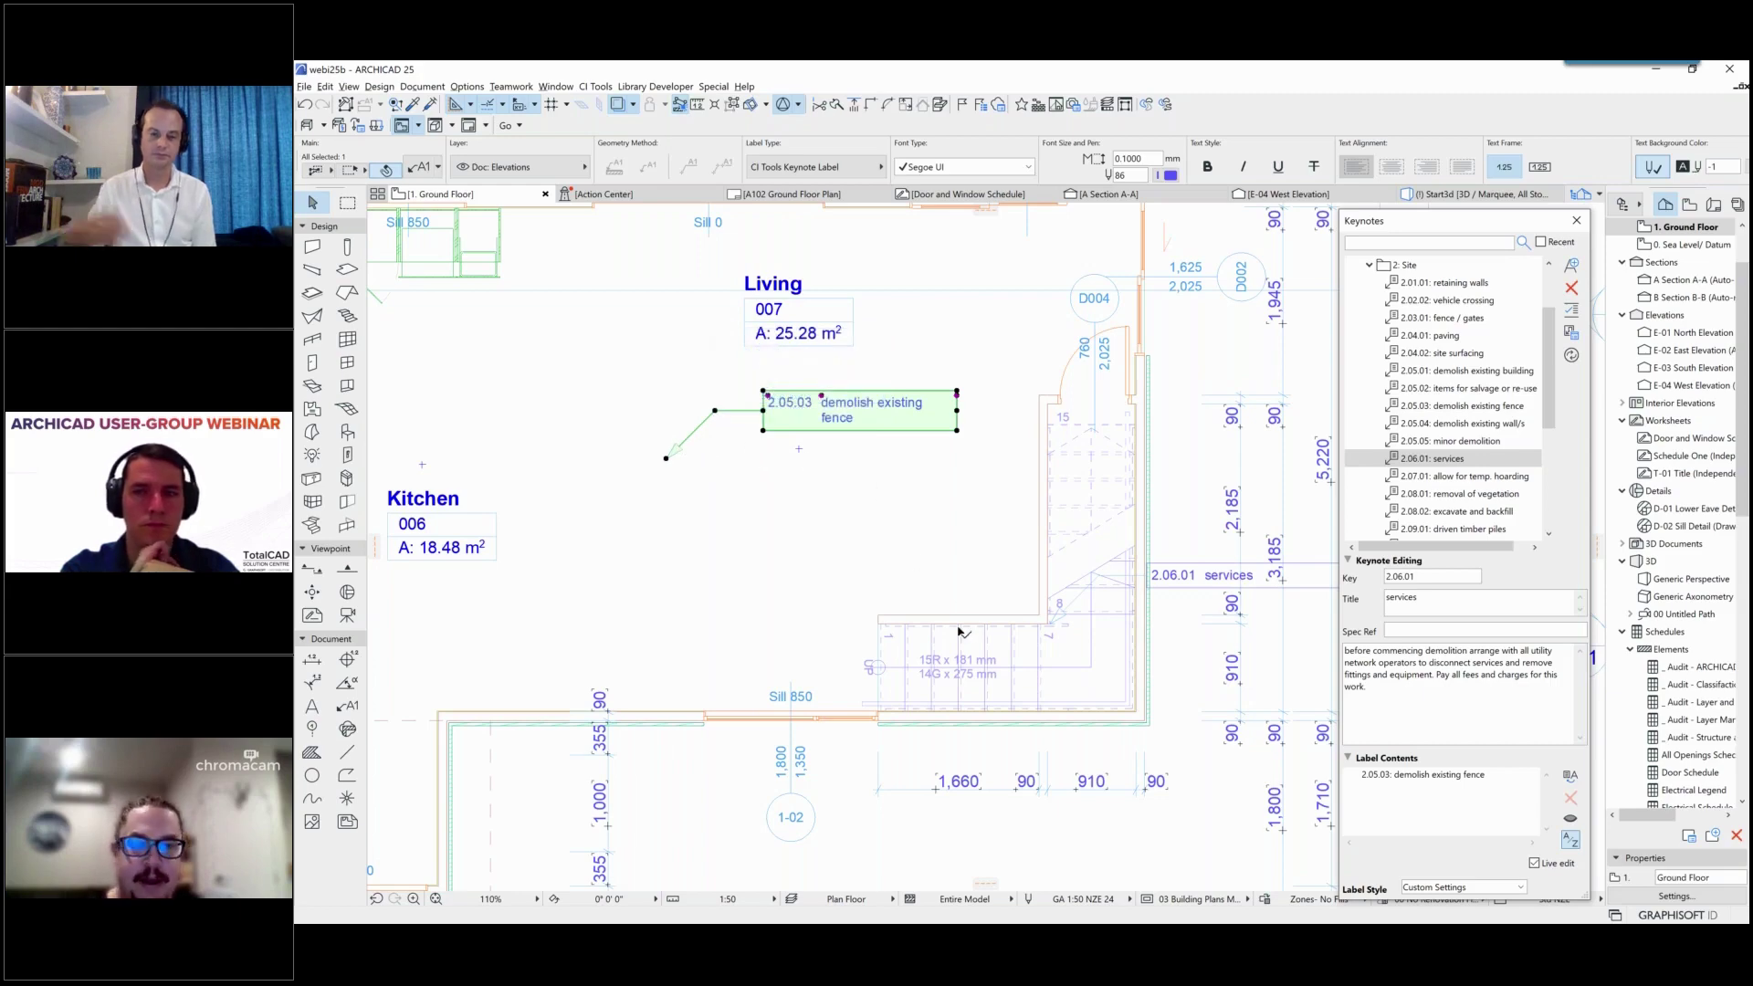
{"action": "scroll", "coordinate": [958, 630], "scroll_direction": "down", "scroll_amount": 3}
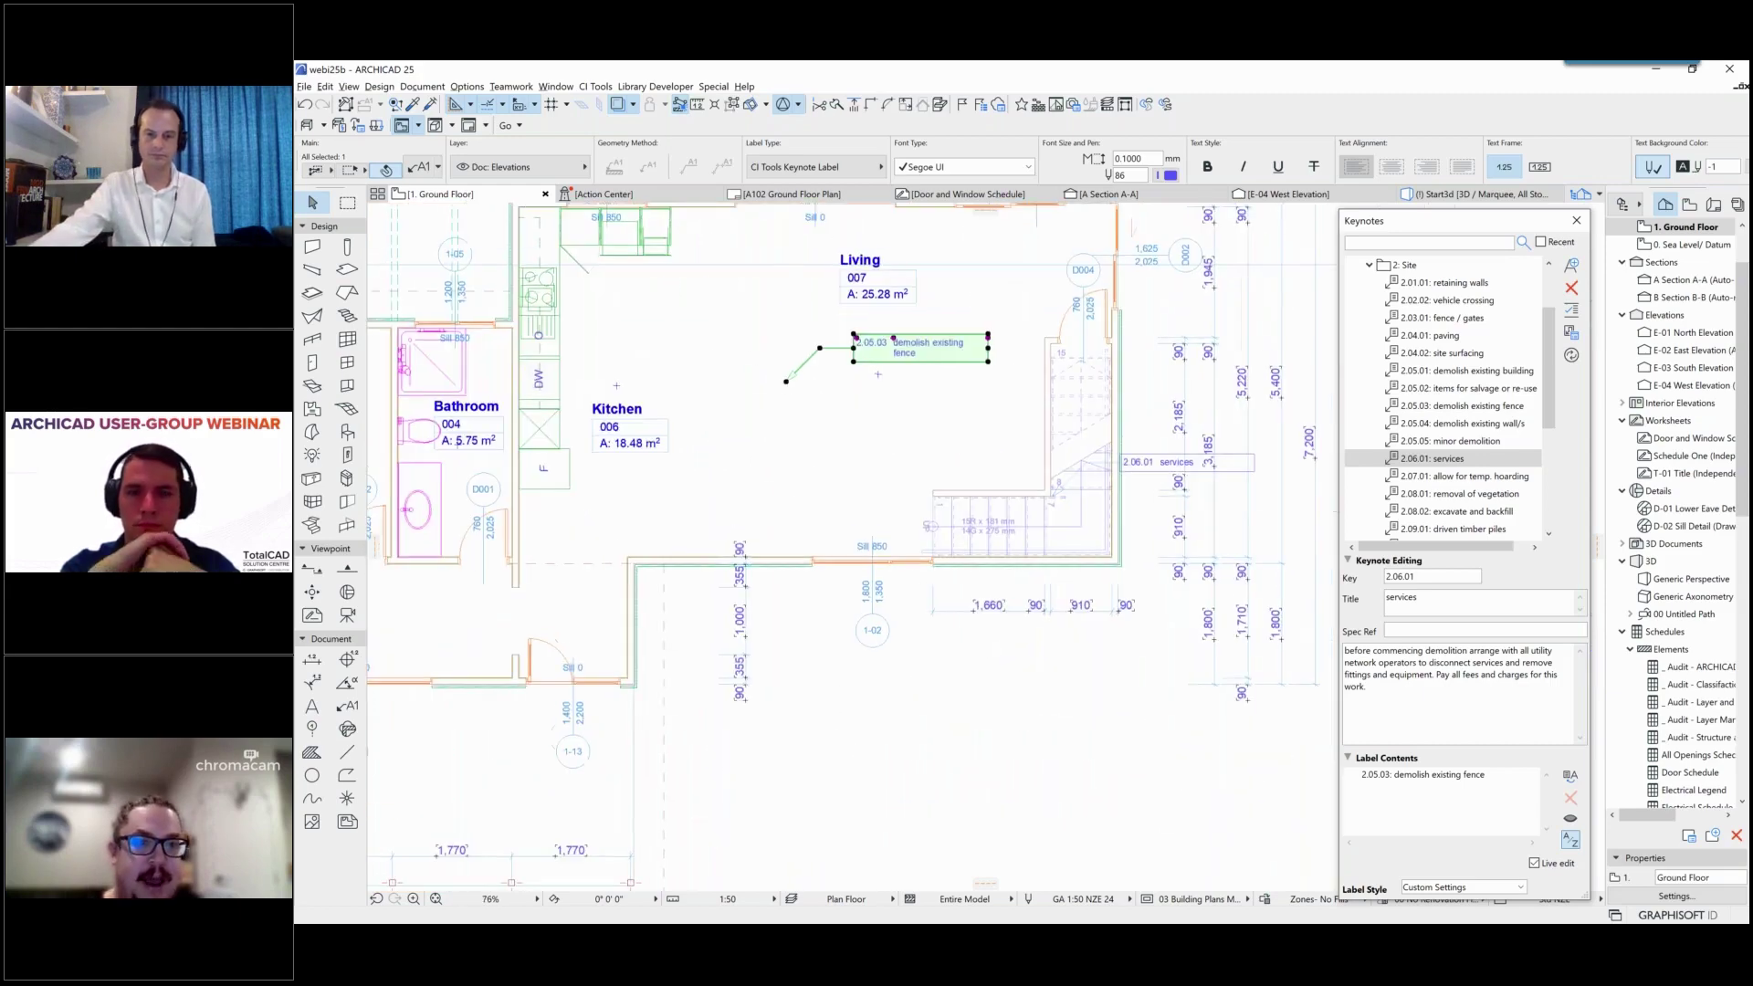
{"action": "scroll", "coordinate": [1423, 414], "scroll_direction": "down", "scroll_amount": 3}
{"action": "double_click", "coordinate": [1423, 410]}
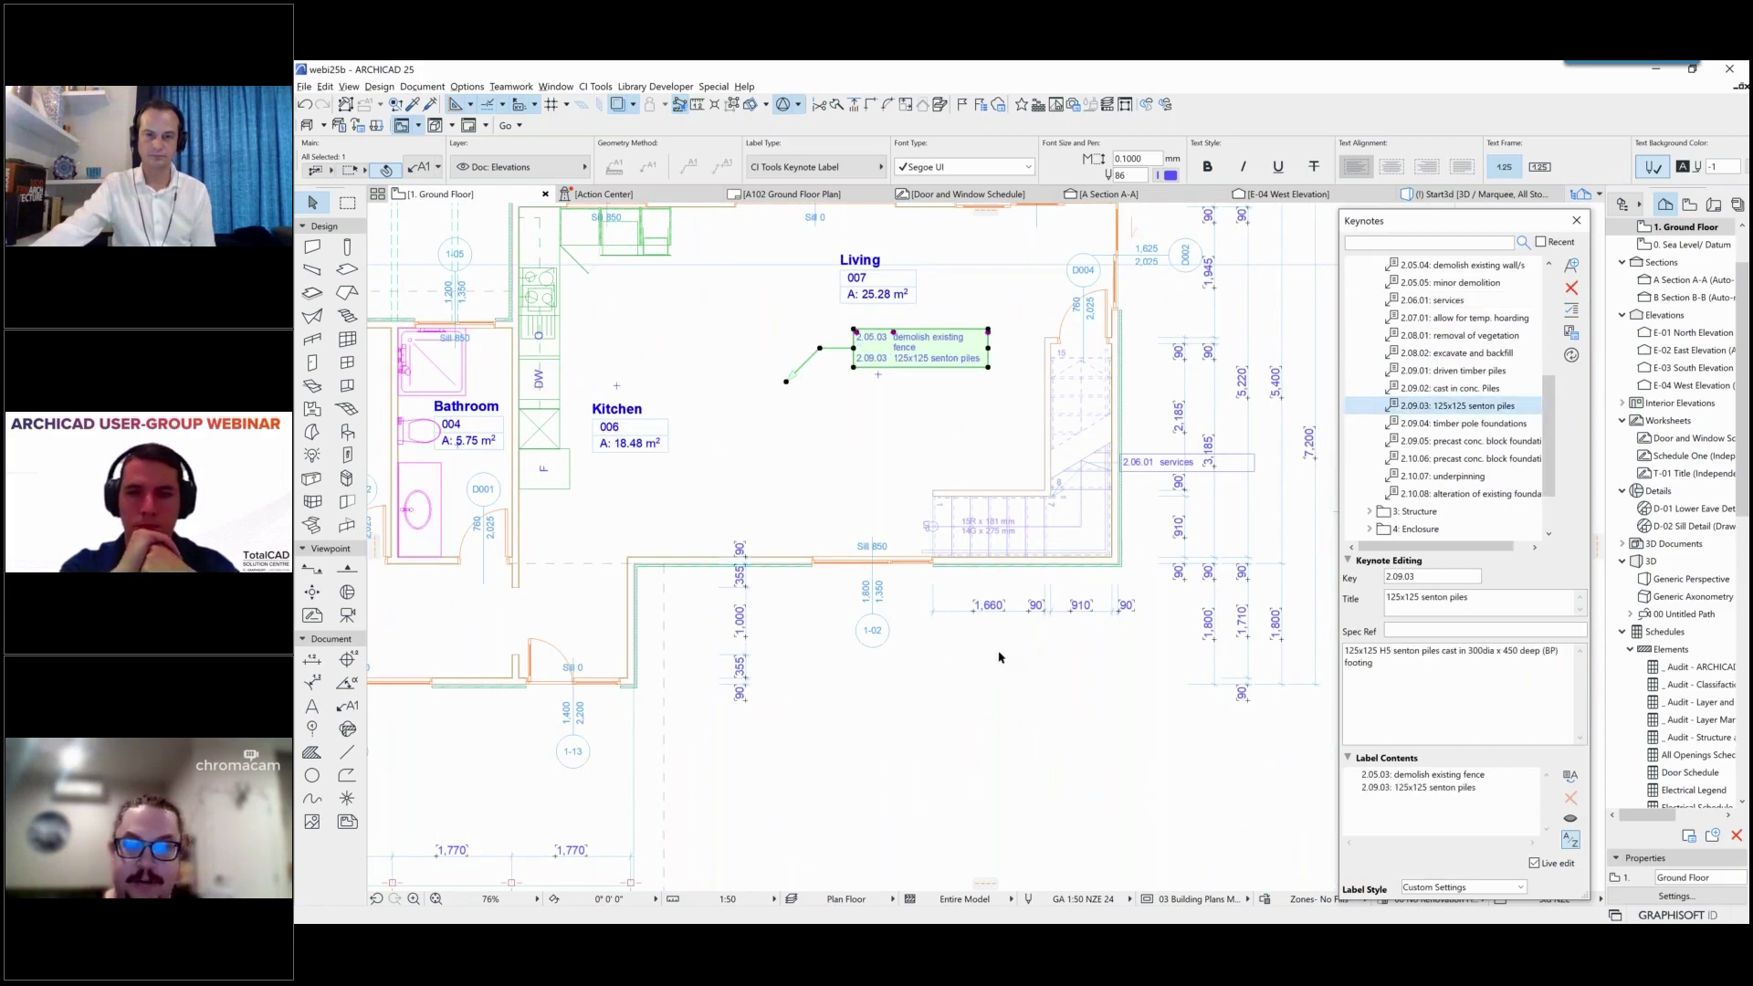
{"action": "left_click", "coordinate": [1041, 659]}
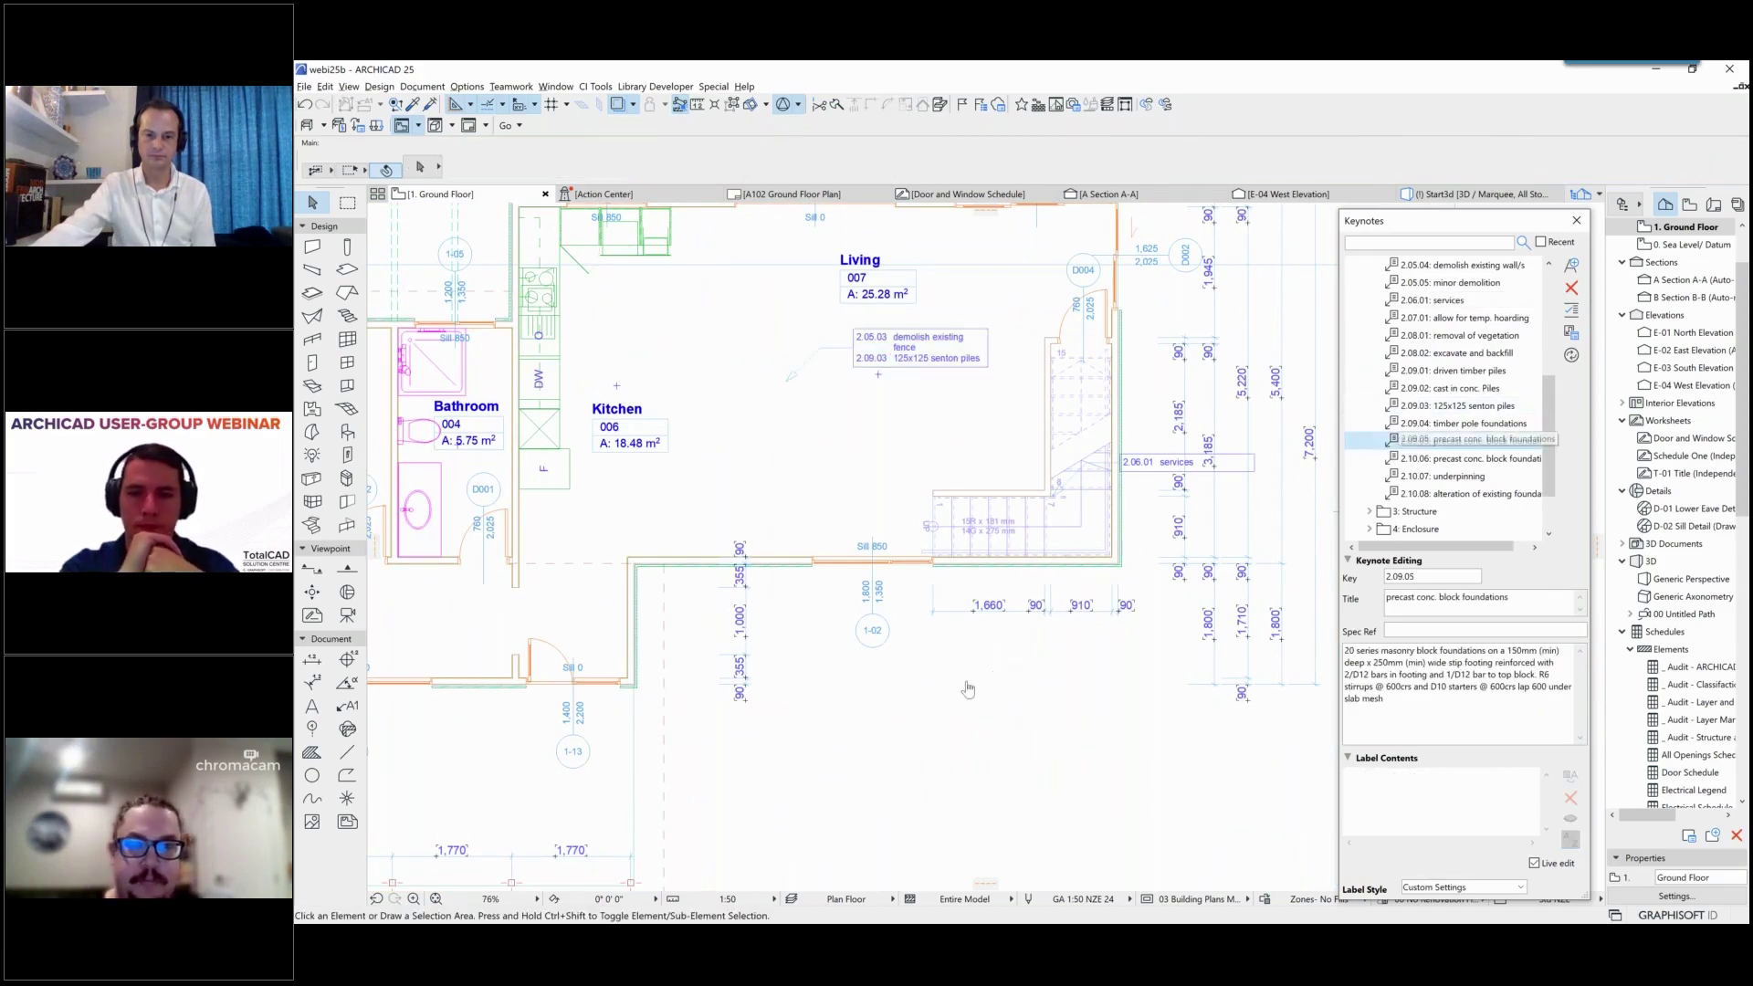
Step: Place keynote labels 2.09.05 precast conc. block foundations and 2.10.07 underpinning outside the wall below the Living room
{"action": "left_click_drag", "start_coordinate": [1406, 440], "coordinate": [1031, 644]}
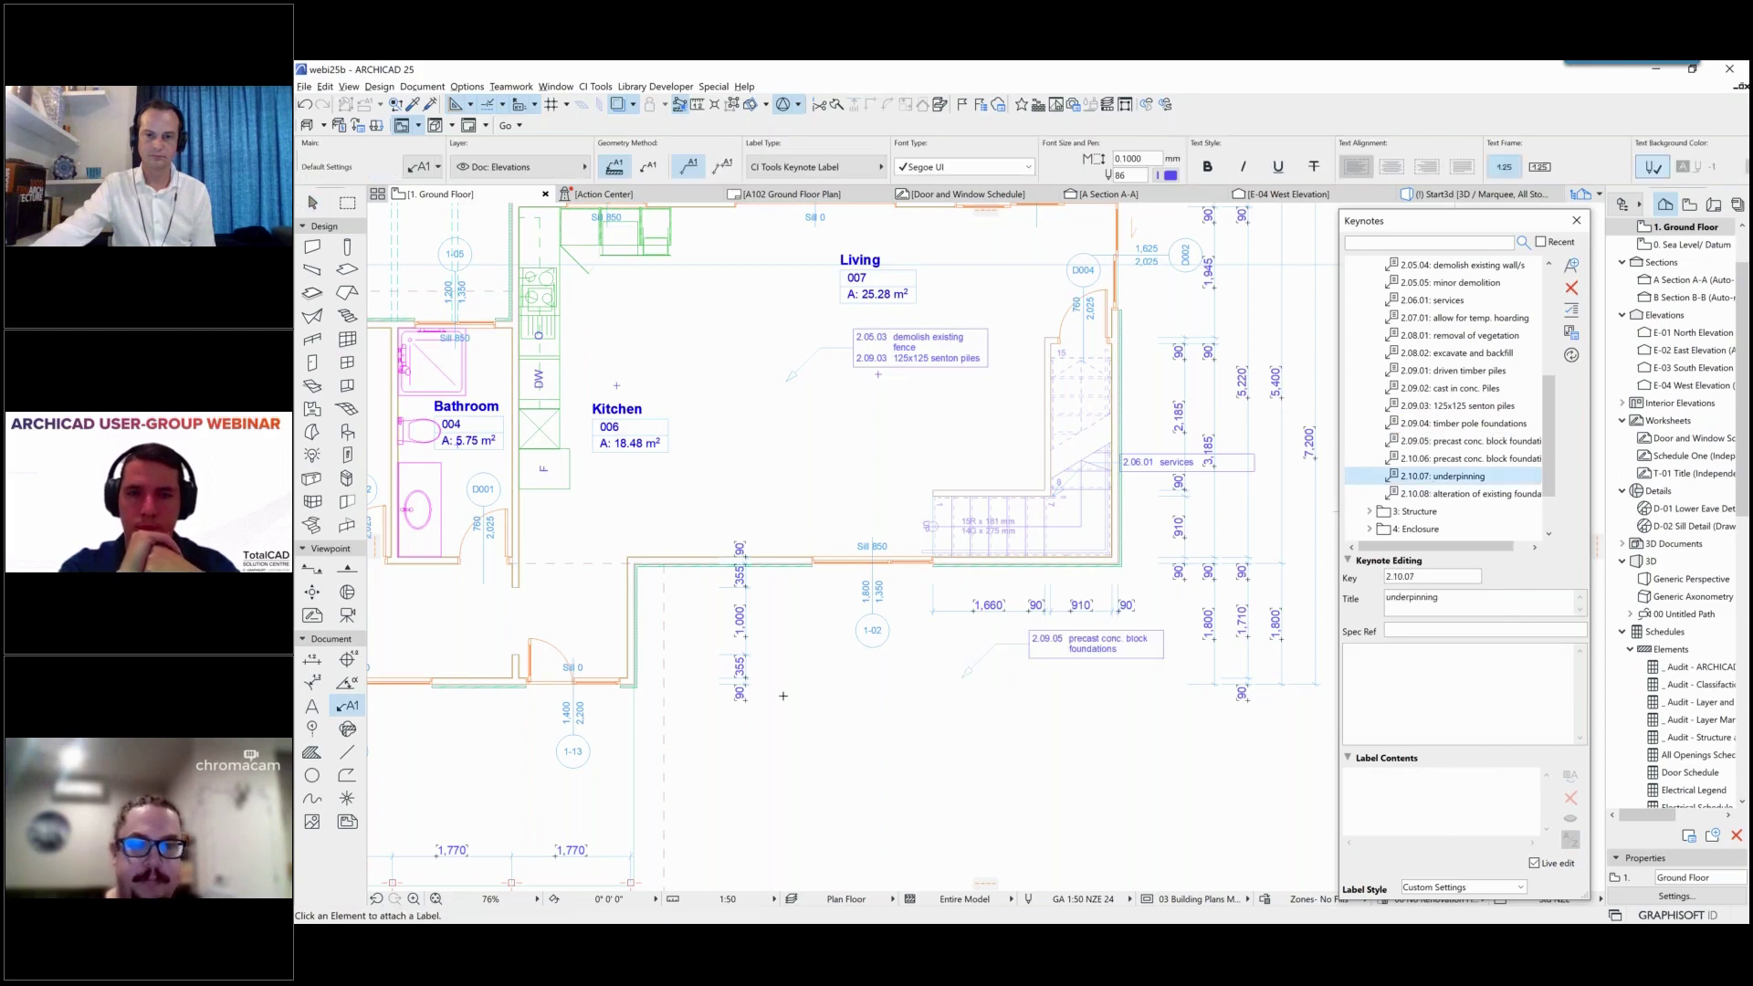
{"action": "left_click", "coordinate": [833, 679]}
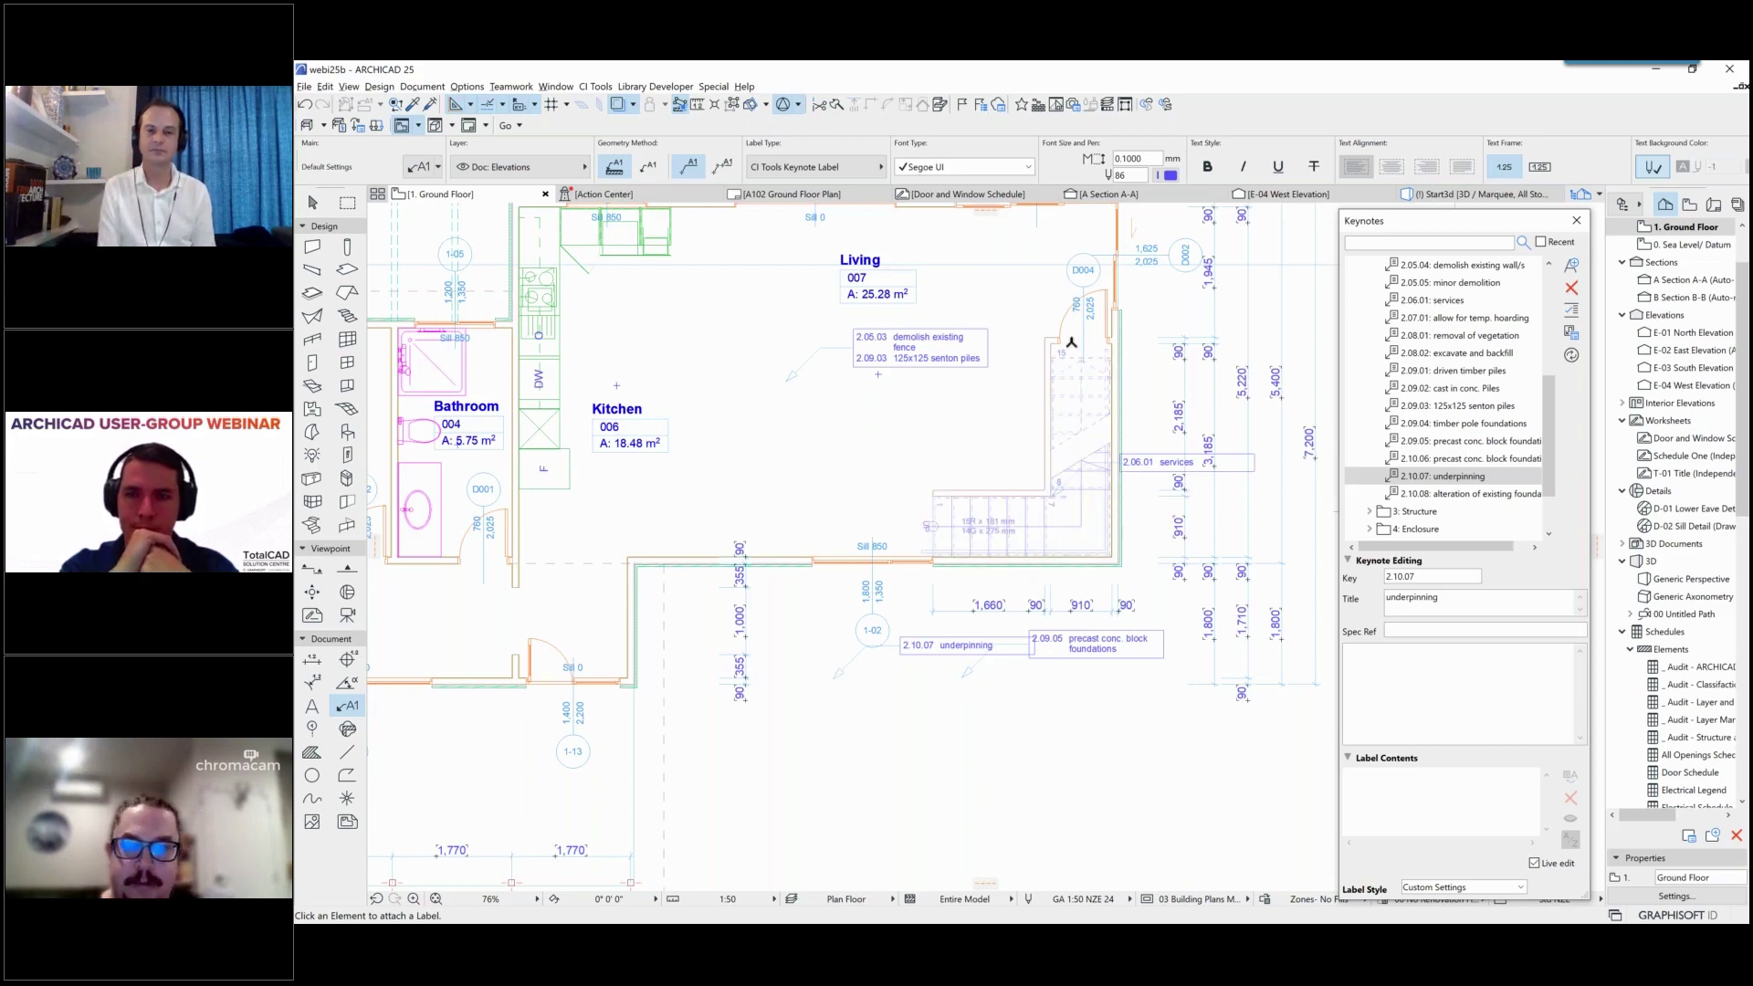
{"action": "middle_click_drag", "start_coordinate": [1071, 350], "coordinate": [997, 418]}
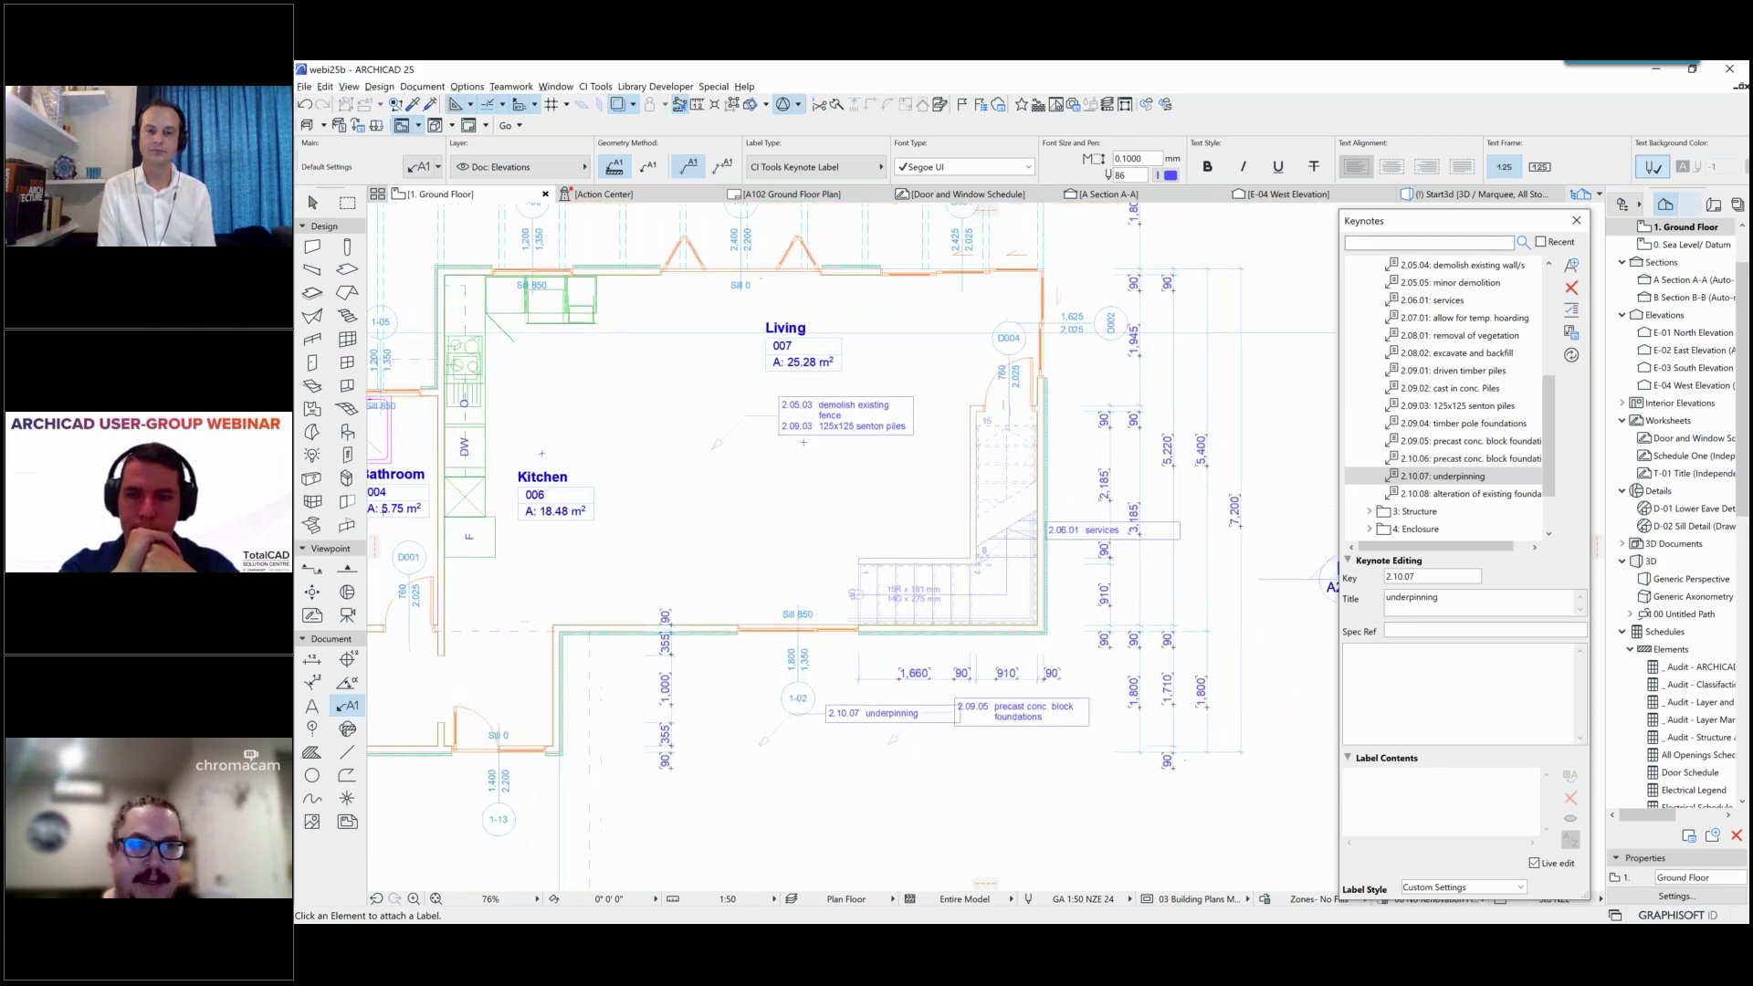
Step: Open the A102 Ground Floor Plan layout and look over its keynote schedule and the keynote labels on the plan
{"action": "left_click", "coordinate": [1714, 204]}
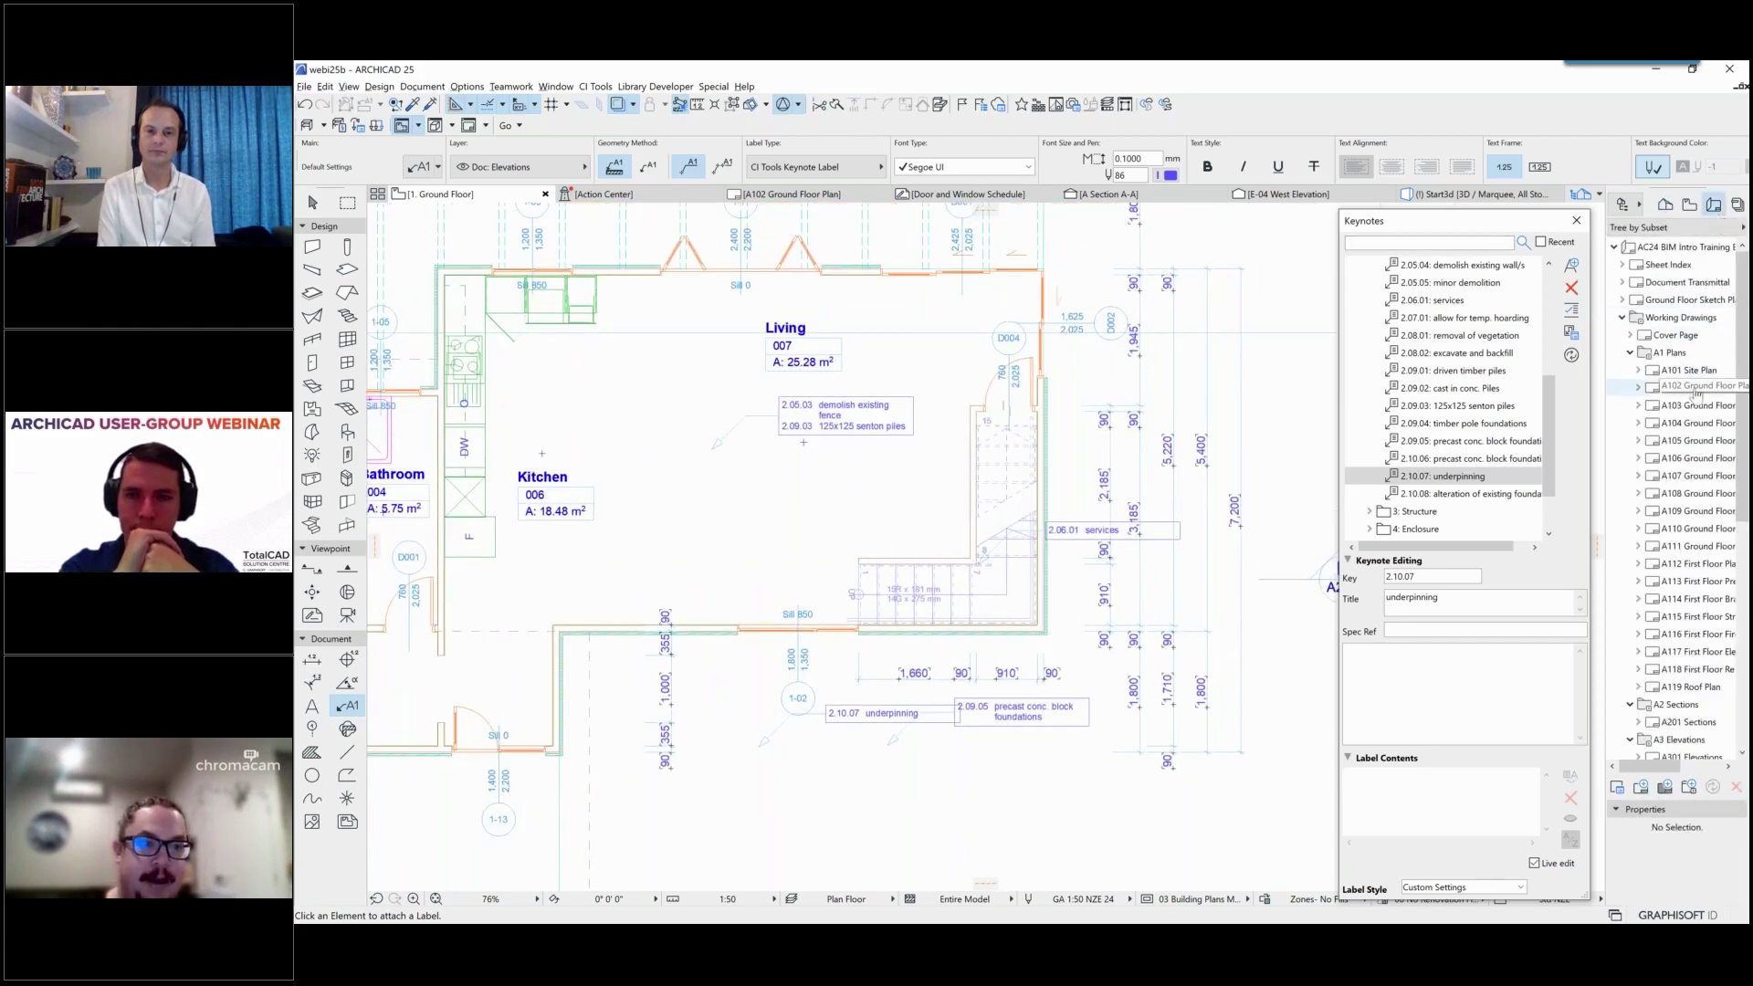
{"action": "double_click", "coordinate": [1692, 388]}
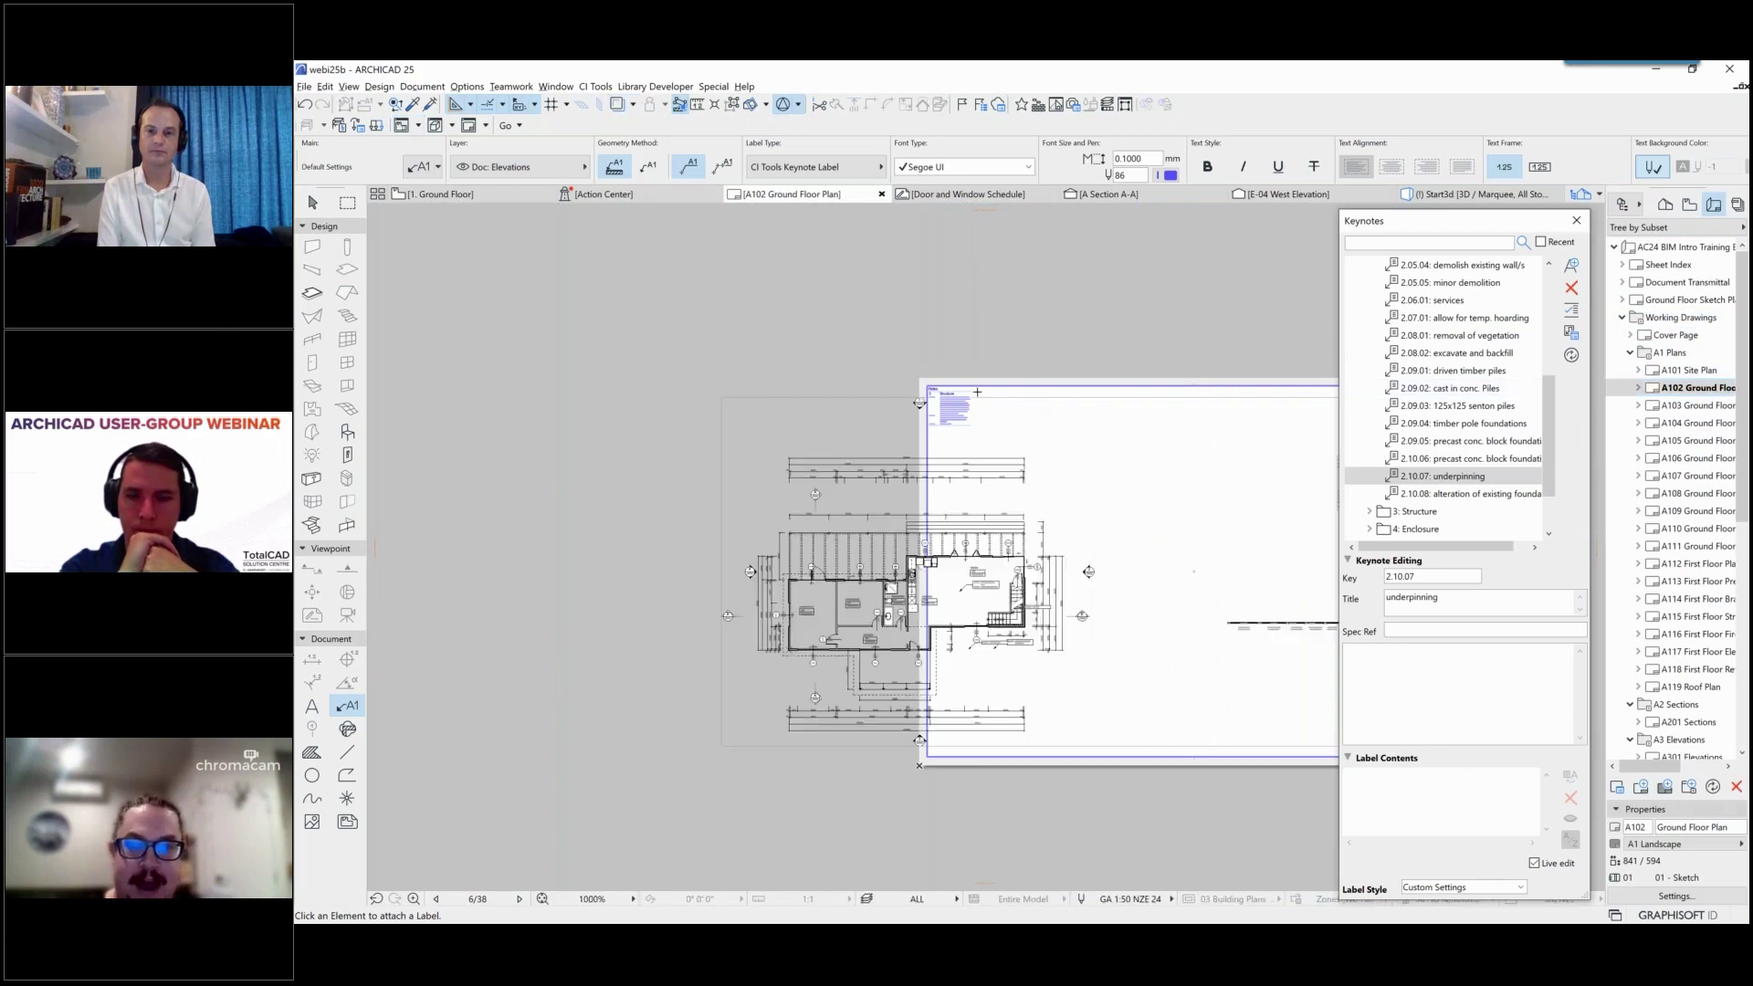
{"action": "left_click", "coordinate": [312, 202]}
{"action": "left_click", "coordinate": [949, 394]}
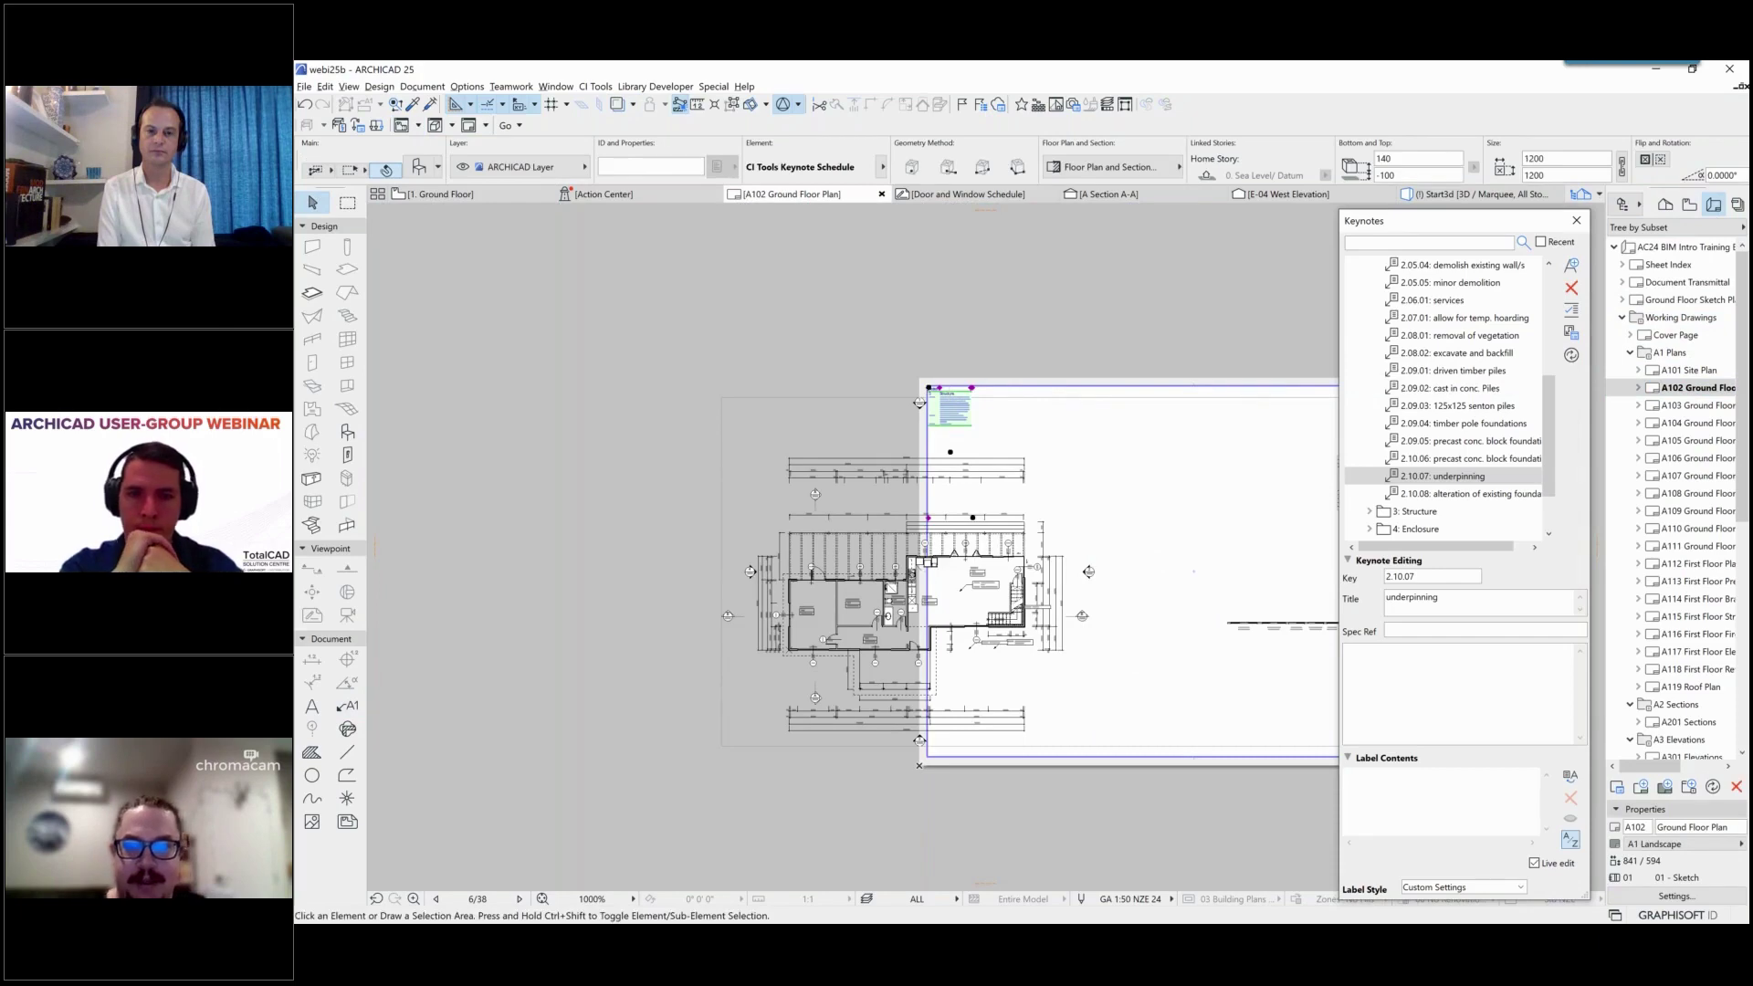
{"action": "key", "text": "Escape"}
{"action": "scroll", "coordinate": [976, 621], "scroll_direction": "up", "scroll_amount": 3}
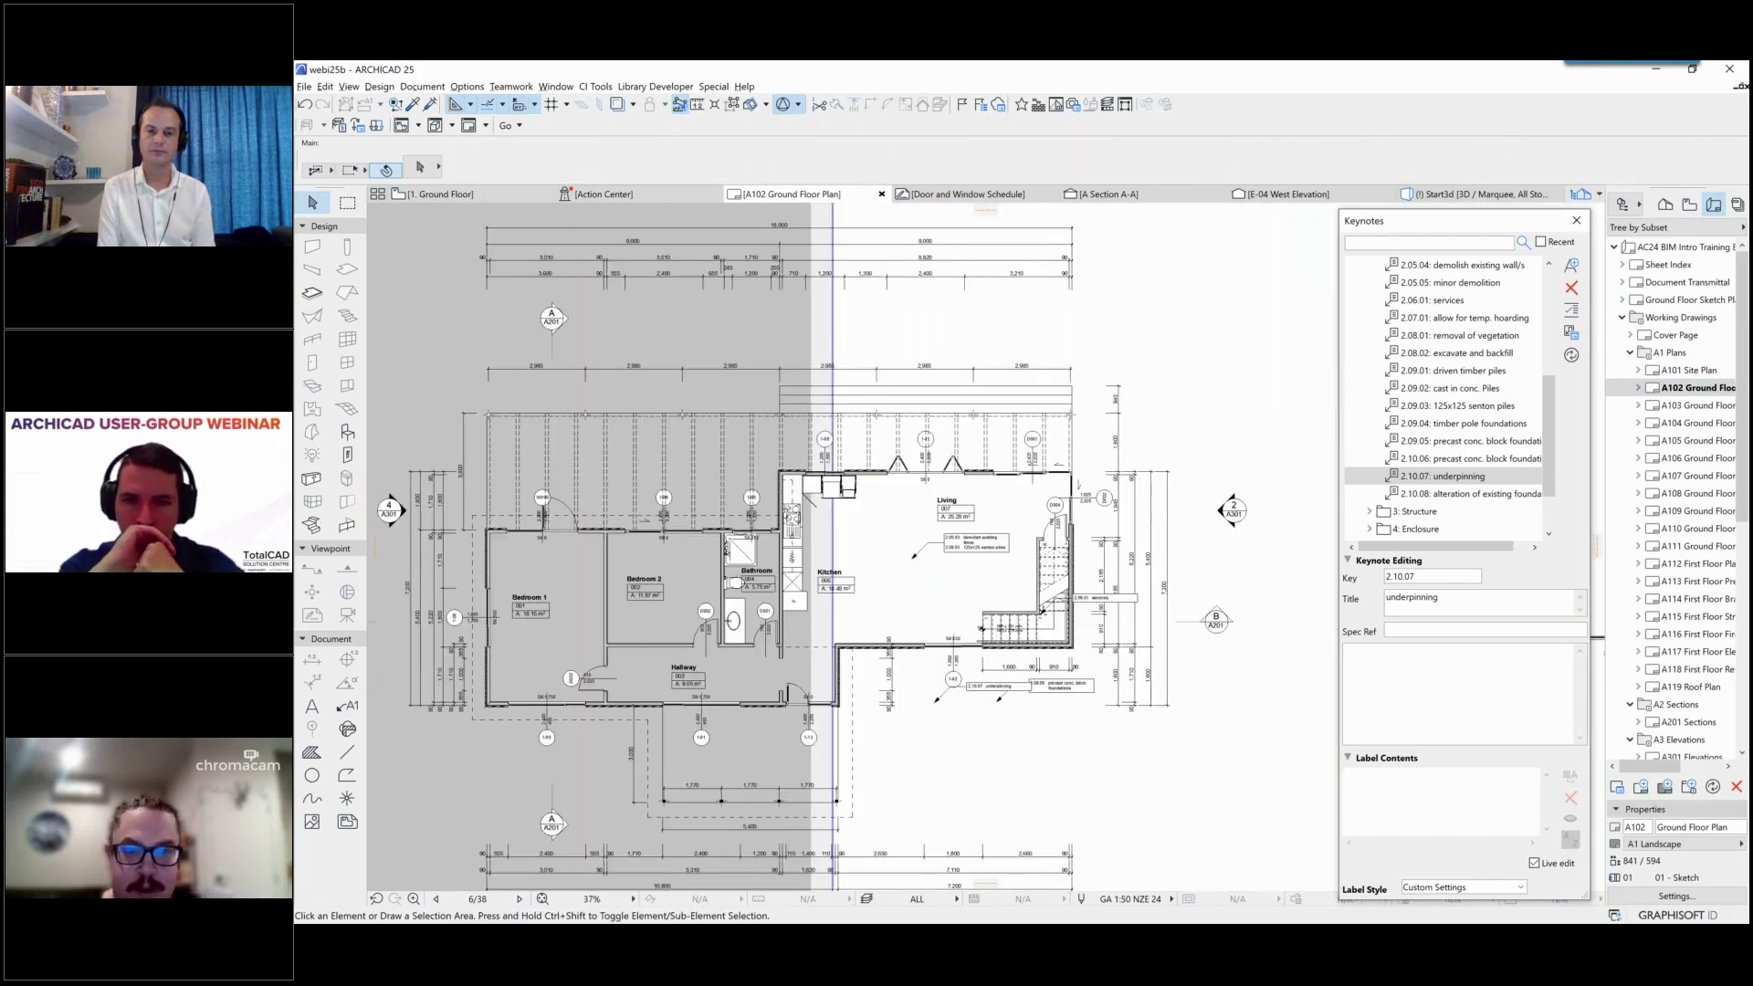
{"action": "middle_click_drag", "start_coordinate": [985, 521], "coordinate": [918, 454]}
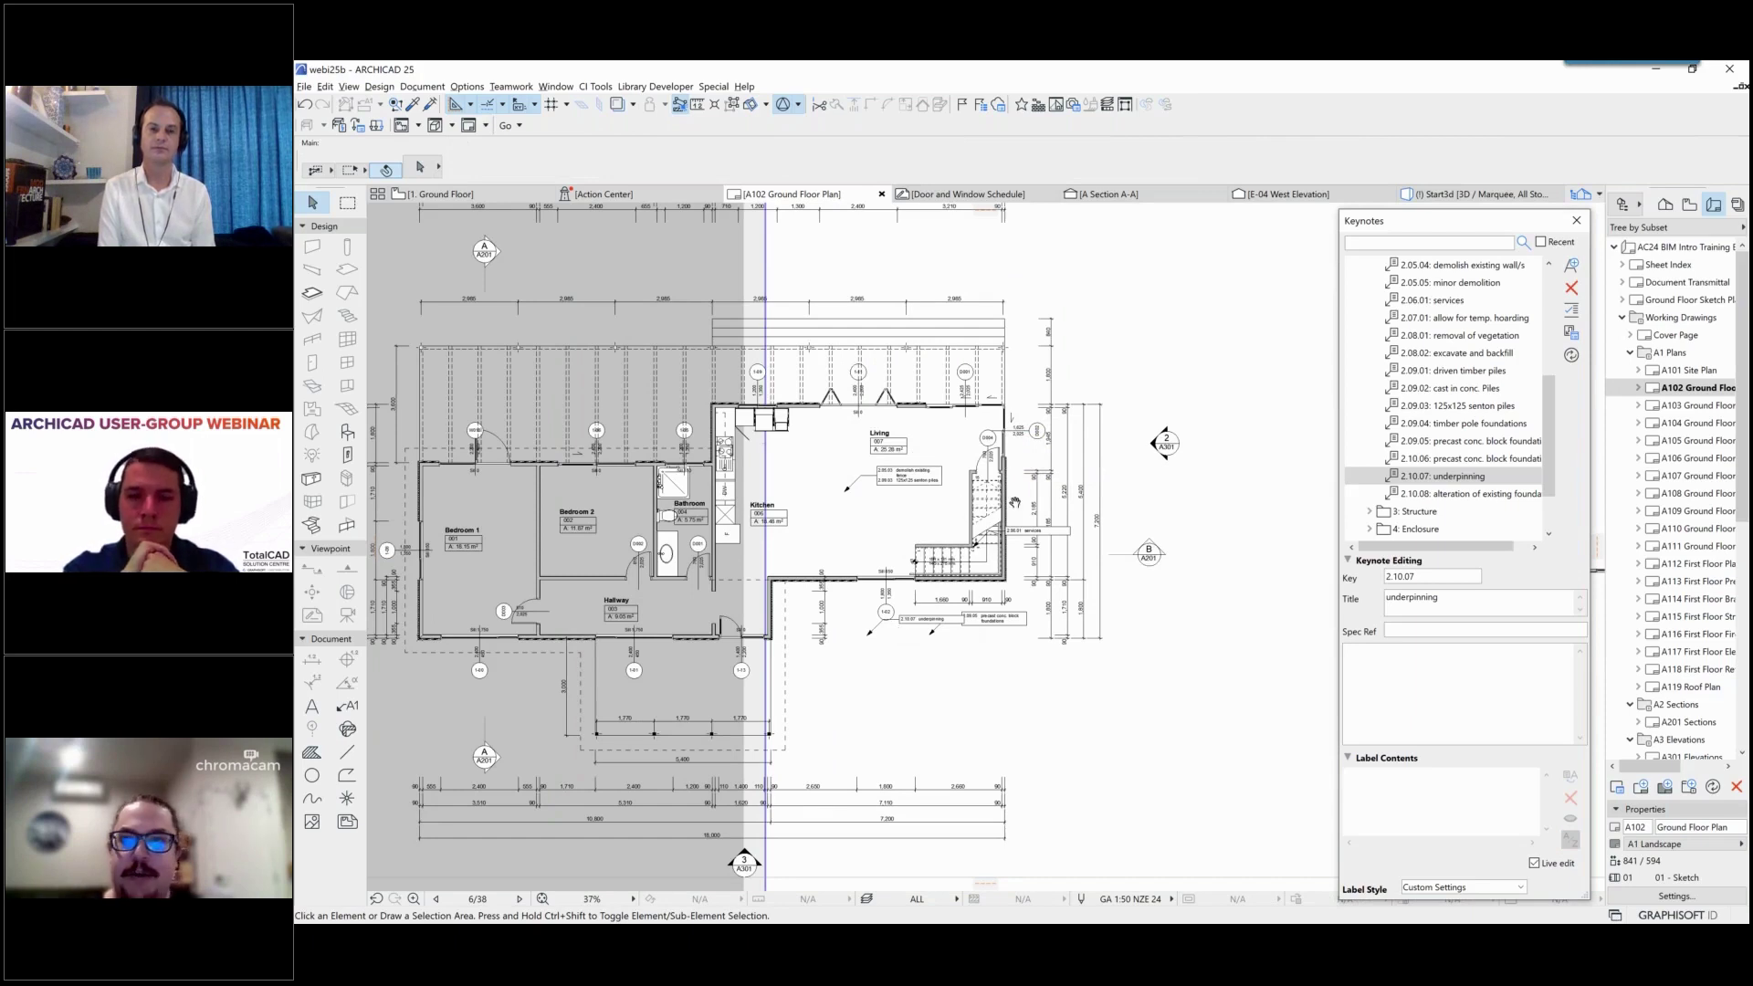
{"action": "middle_click_drag", "start_coordinate": [1014, 502], "coordinate": [1069, 694]}
Step: Create a keynotes schedule for the current layout only, including only the keynotes visible in the layout, and inspect it on the sheet
{"action": "left_click", "coordinate": [595, 86]}
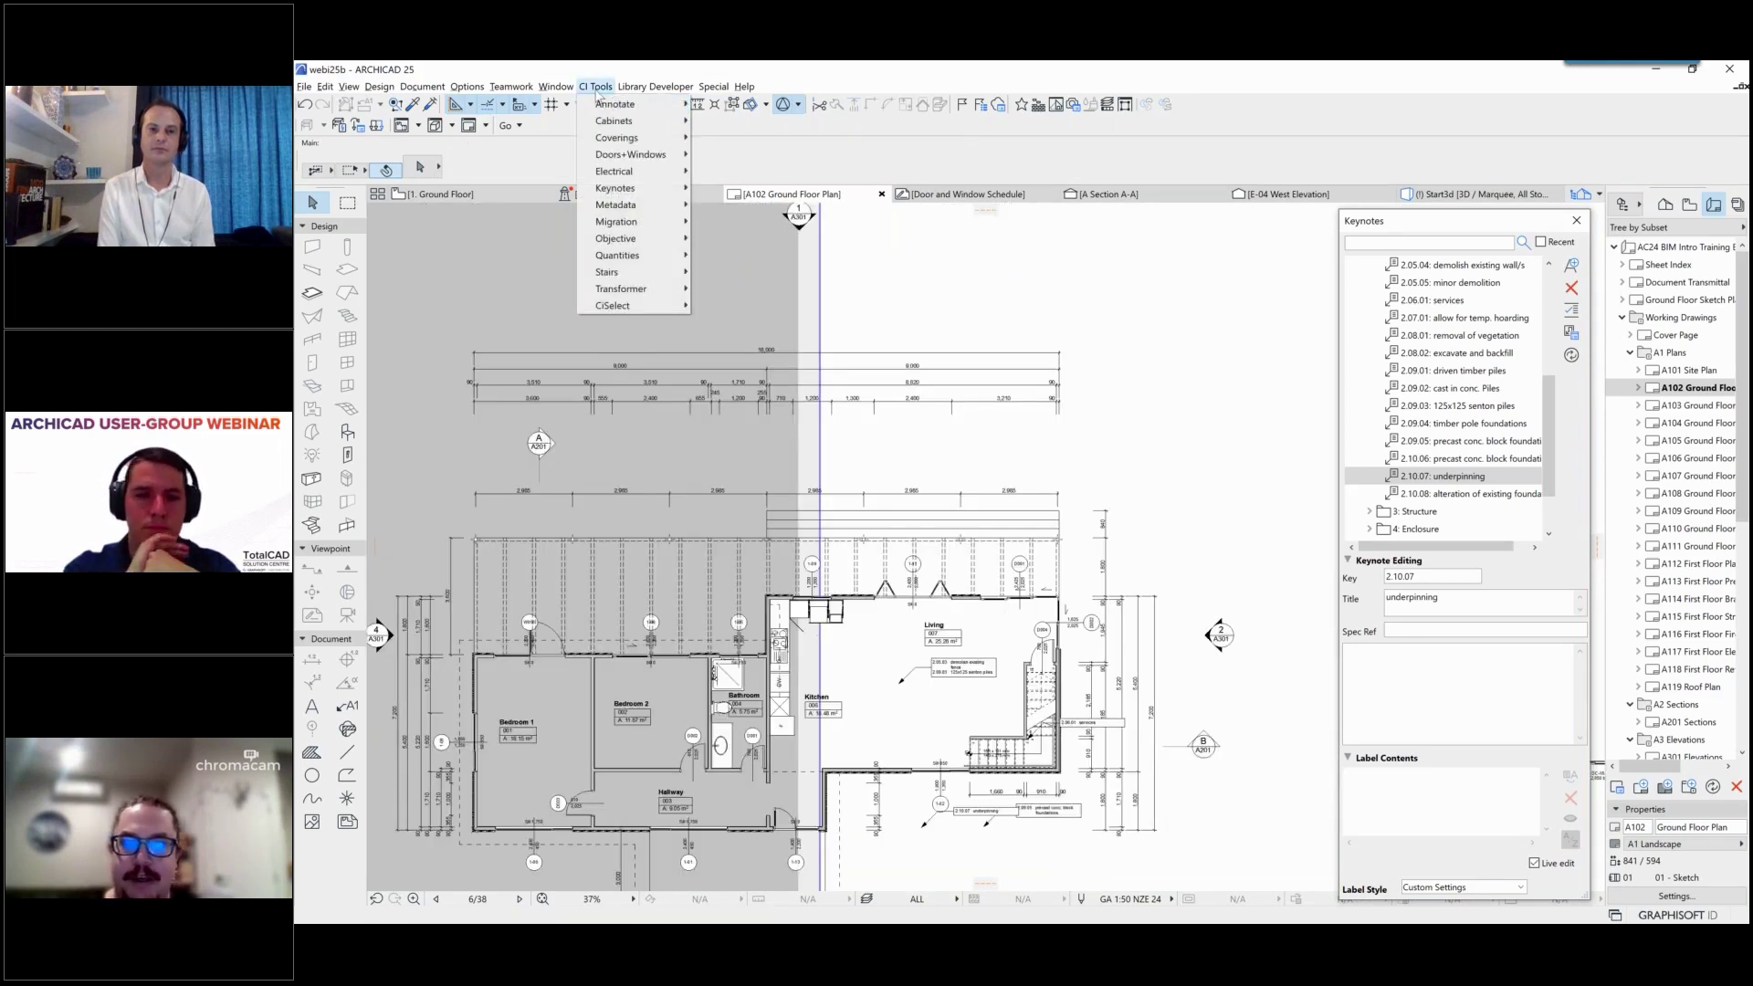
{"action": "mouse_move", "coordinate": [639, 188]}
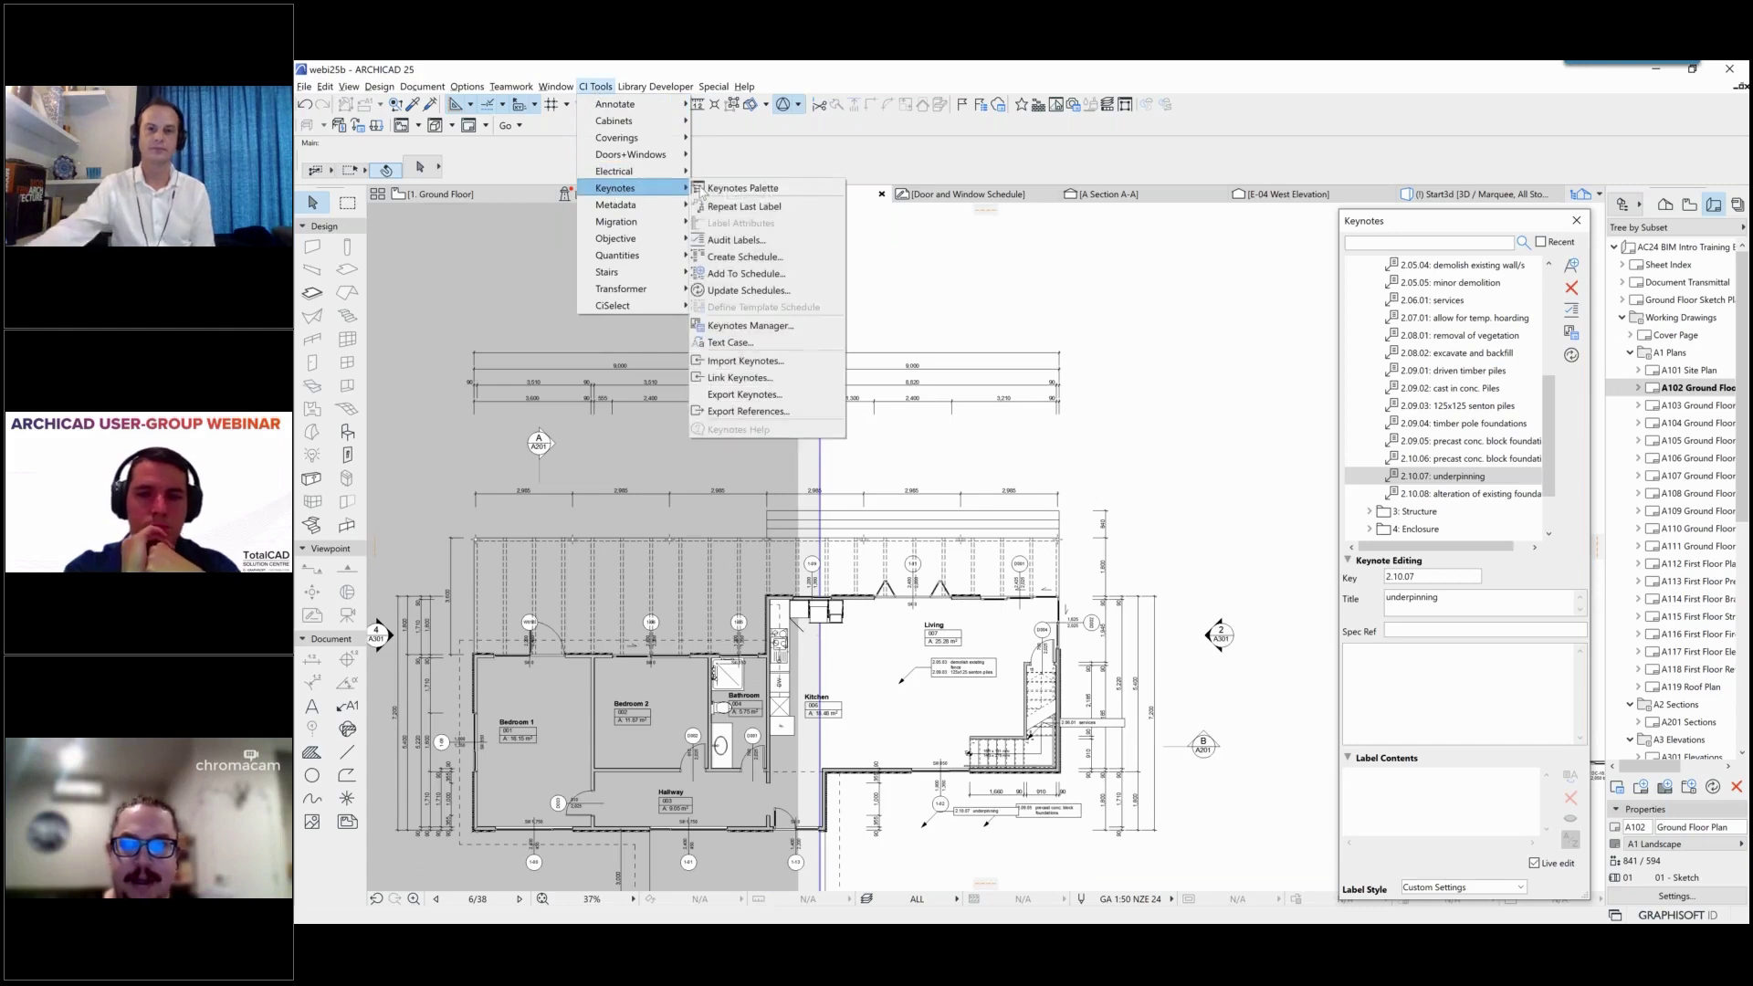
{"action": "left_click", "coordinate": [735, 258]}
{"action": "left_click_drag", "start_coordinate": [877, 271], "coordinate": [1011, 276]}
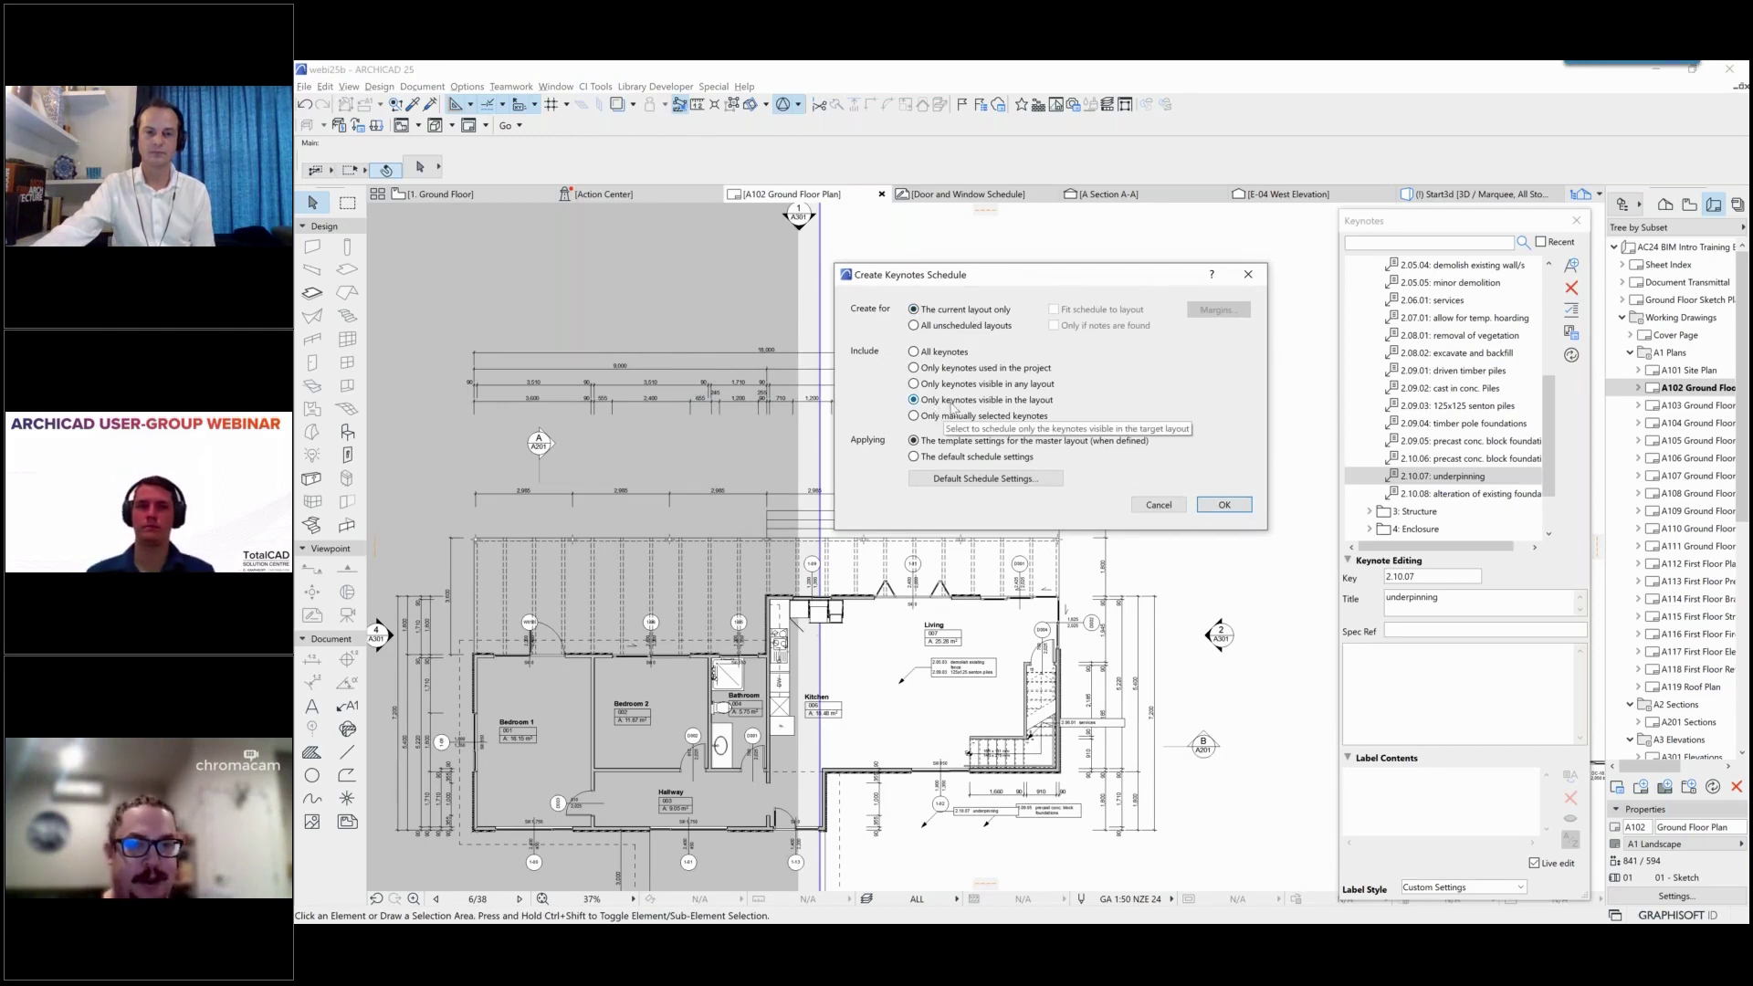
{"action": "left_click", "coordinate": [1224, 504]}
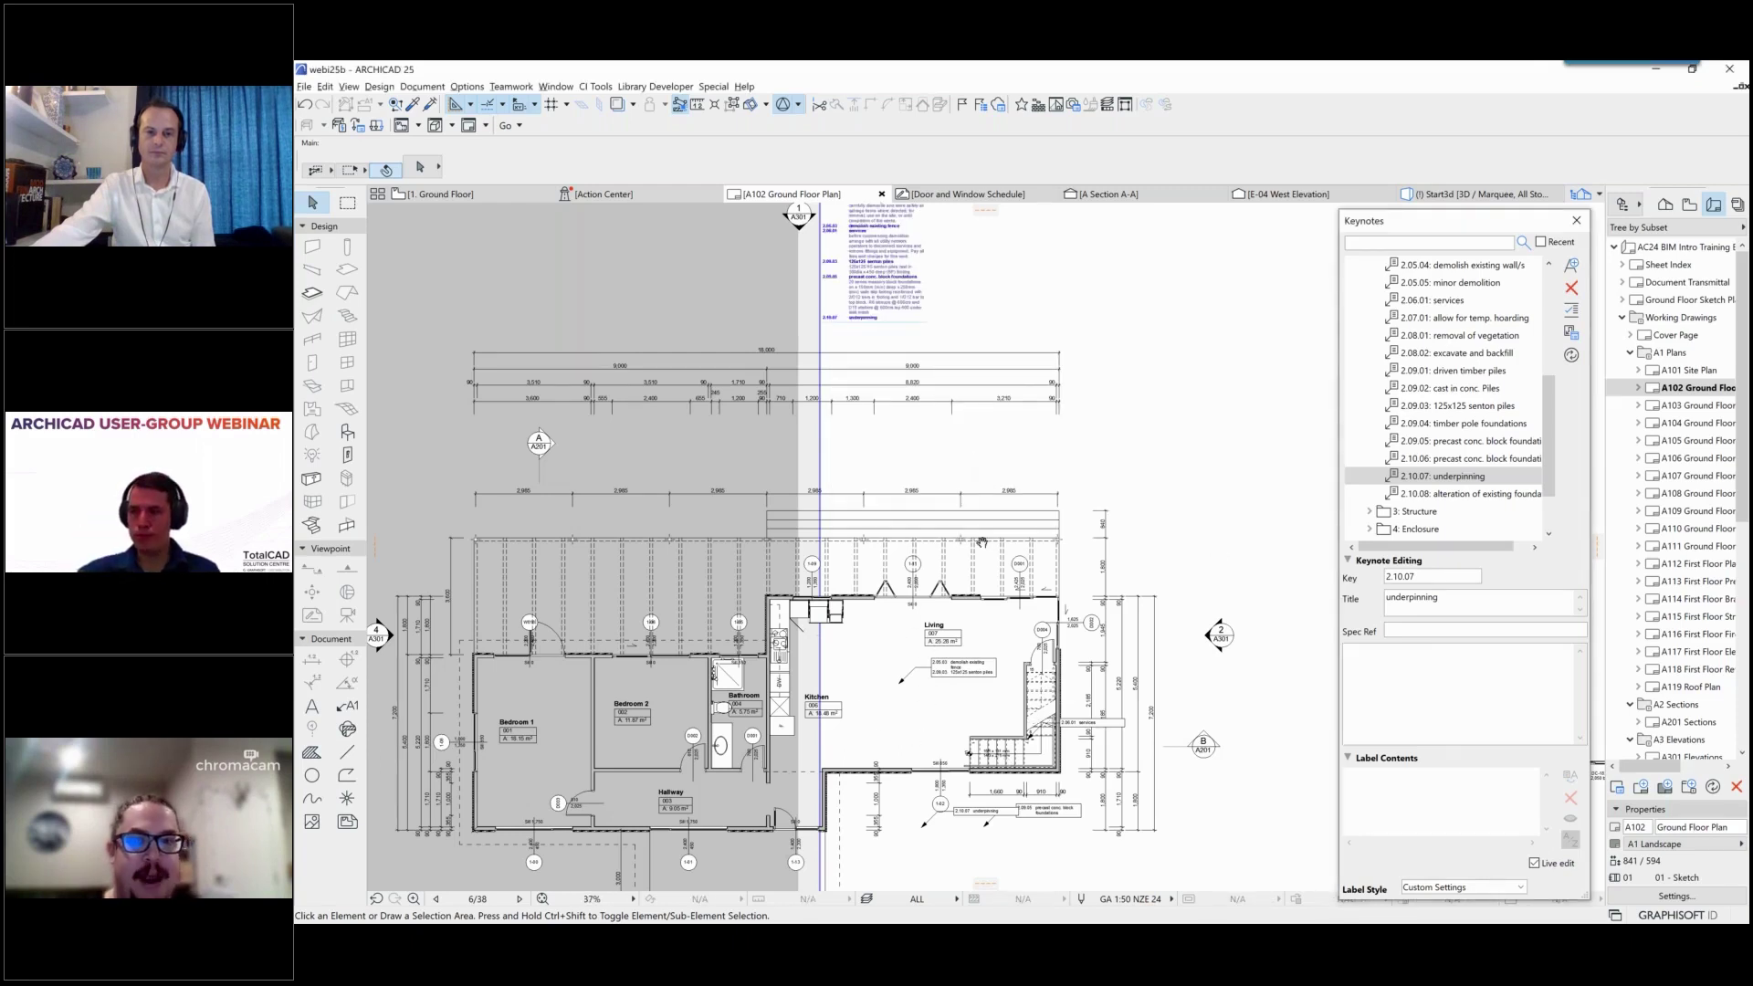
{"action": "middle_click_drag", "start_coordinate": [985, 625], "coordinate": [990, 652]}
{"action": "scroll", "coordinate": [948, 455], "scroll_direction": "up", "scroll_amount": 5}
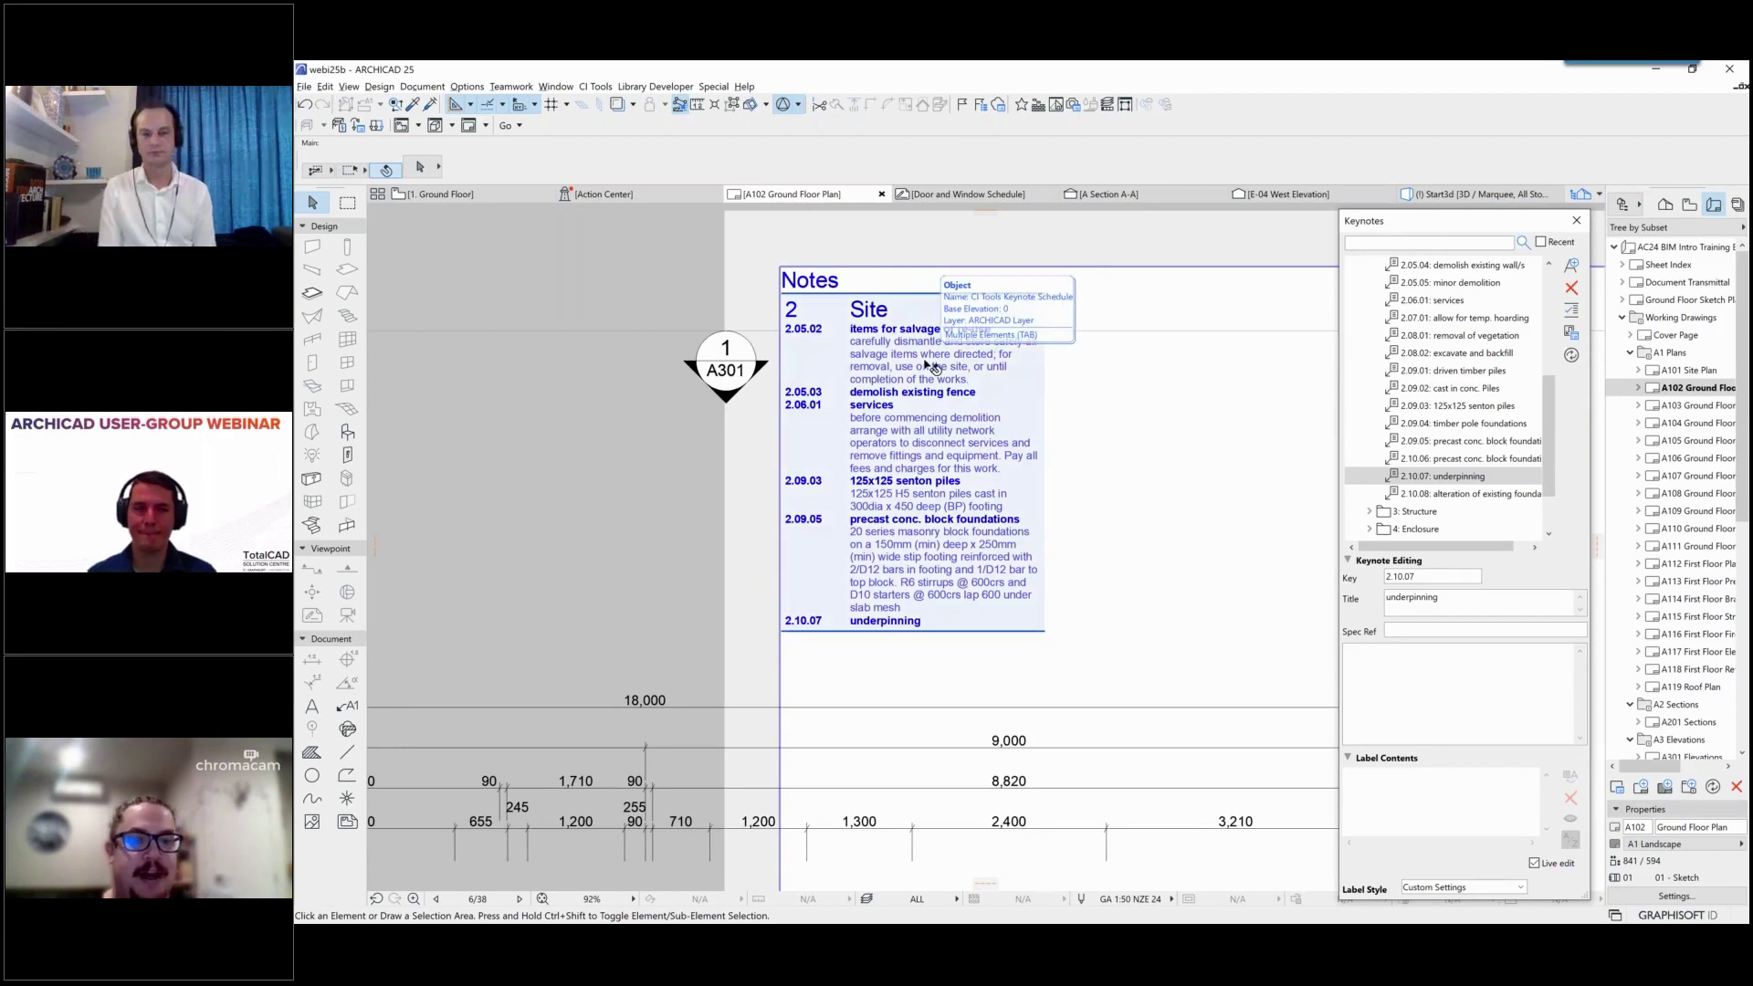
{"action": "scroll", "coordinate": [1144, 765], "scroll_direction": "down", "scroll_amount": 5}
{"action": "middle_click_drag", "start_coordinate": [1144, 765], "coordinate": [1079, 451]}
Step: On the Ground Floor plan, place a keynote label 2.09.03 125x125 senton piles below the underpinning label outside the wall
{"action": "left_click", "coordinate": [459, 203]}
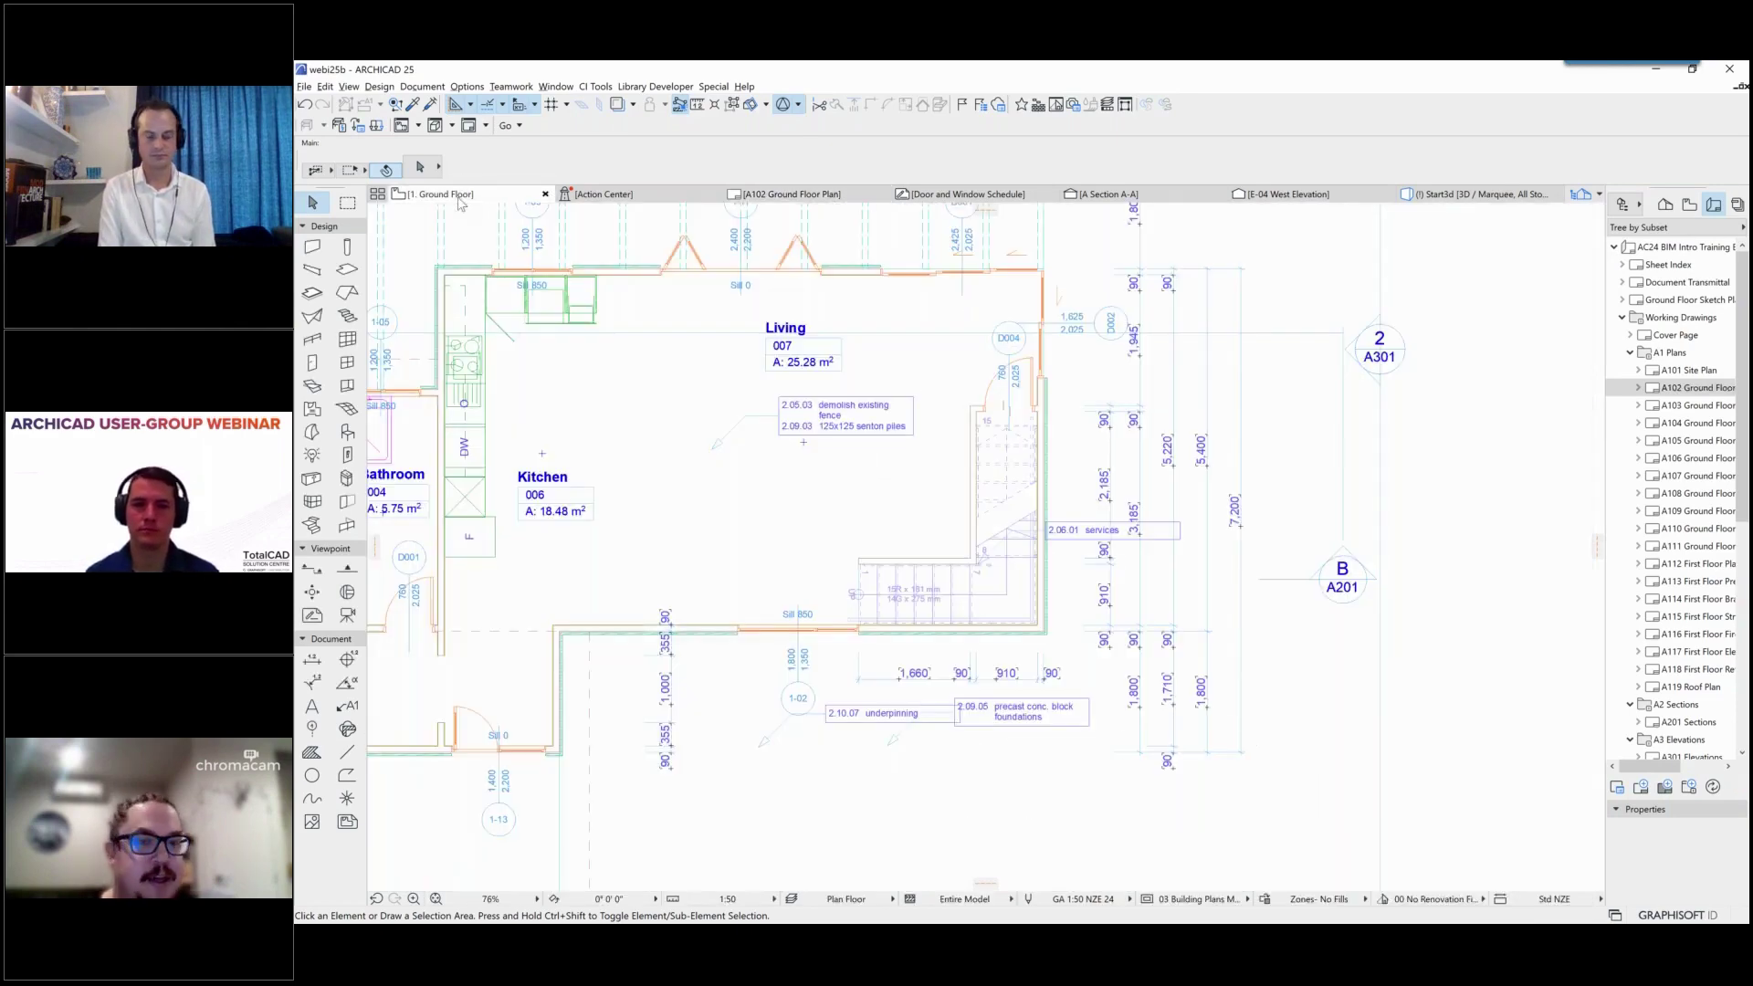
{"action": "middle_click_drag", "start_coordinate": [1022, 616], "coordinate": [1012, 558]}
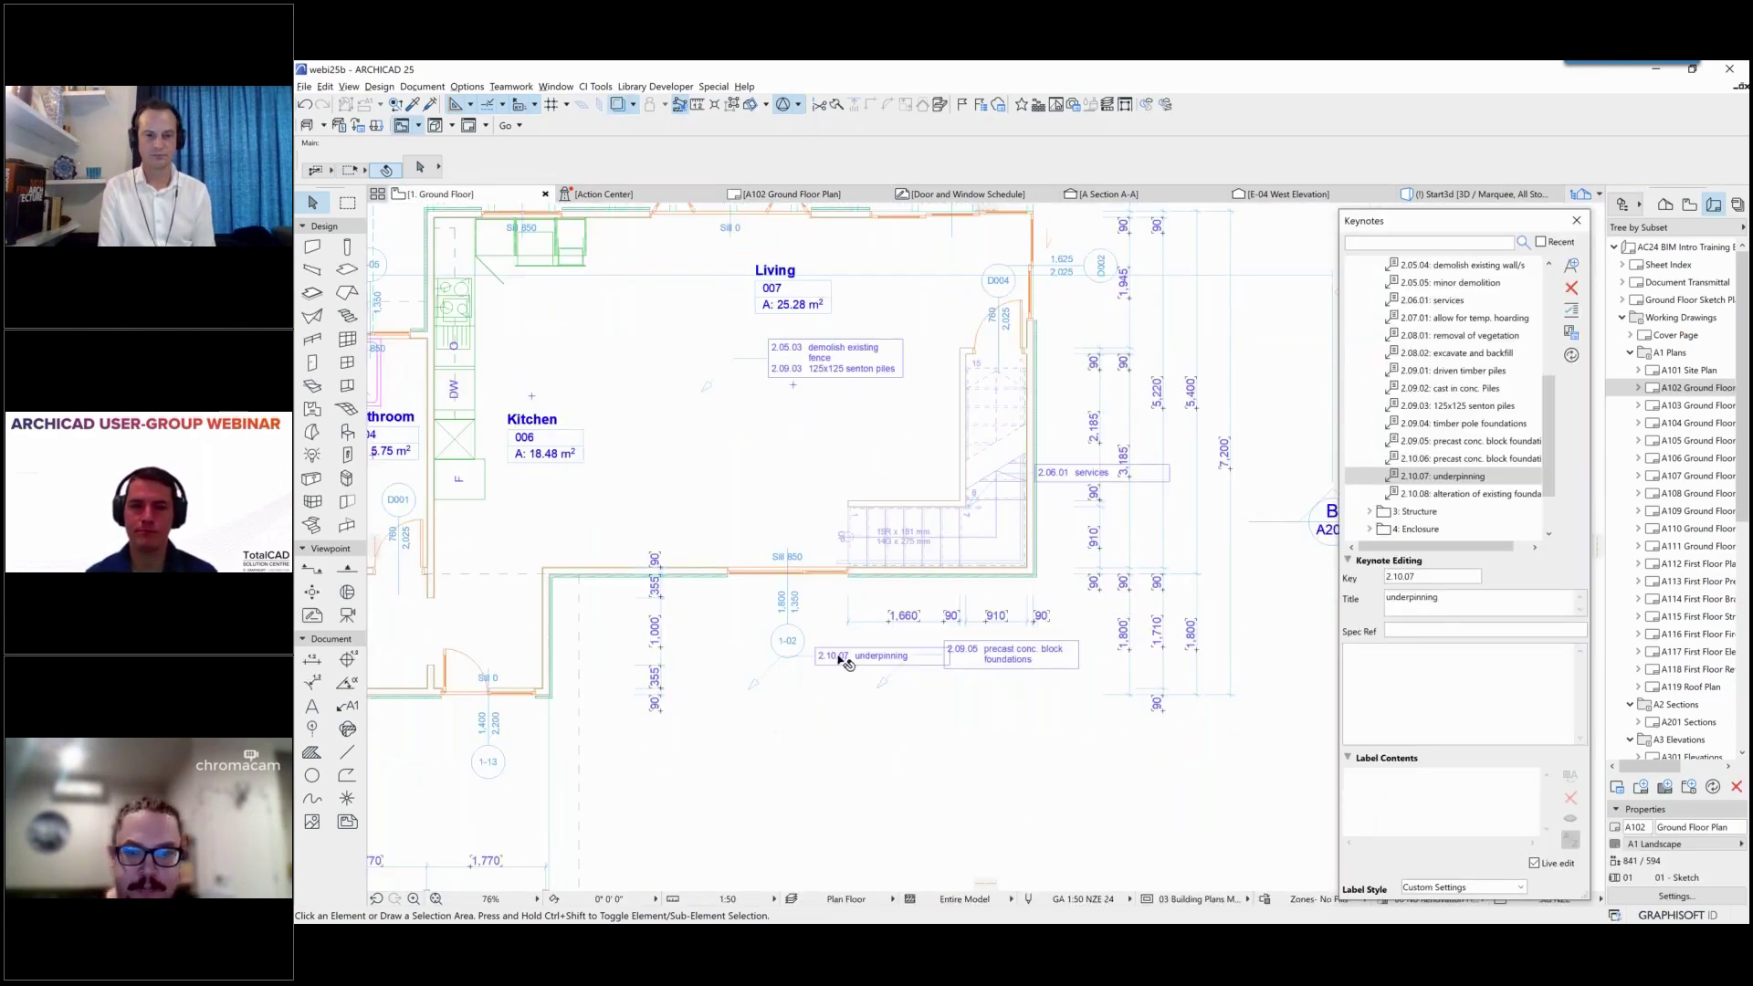
{"action": "left_click", "coordinate": [1433, 409]}
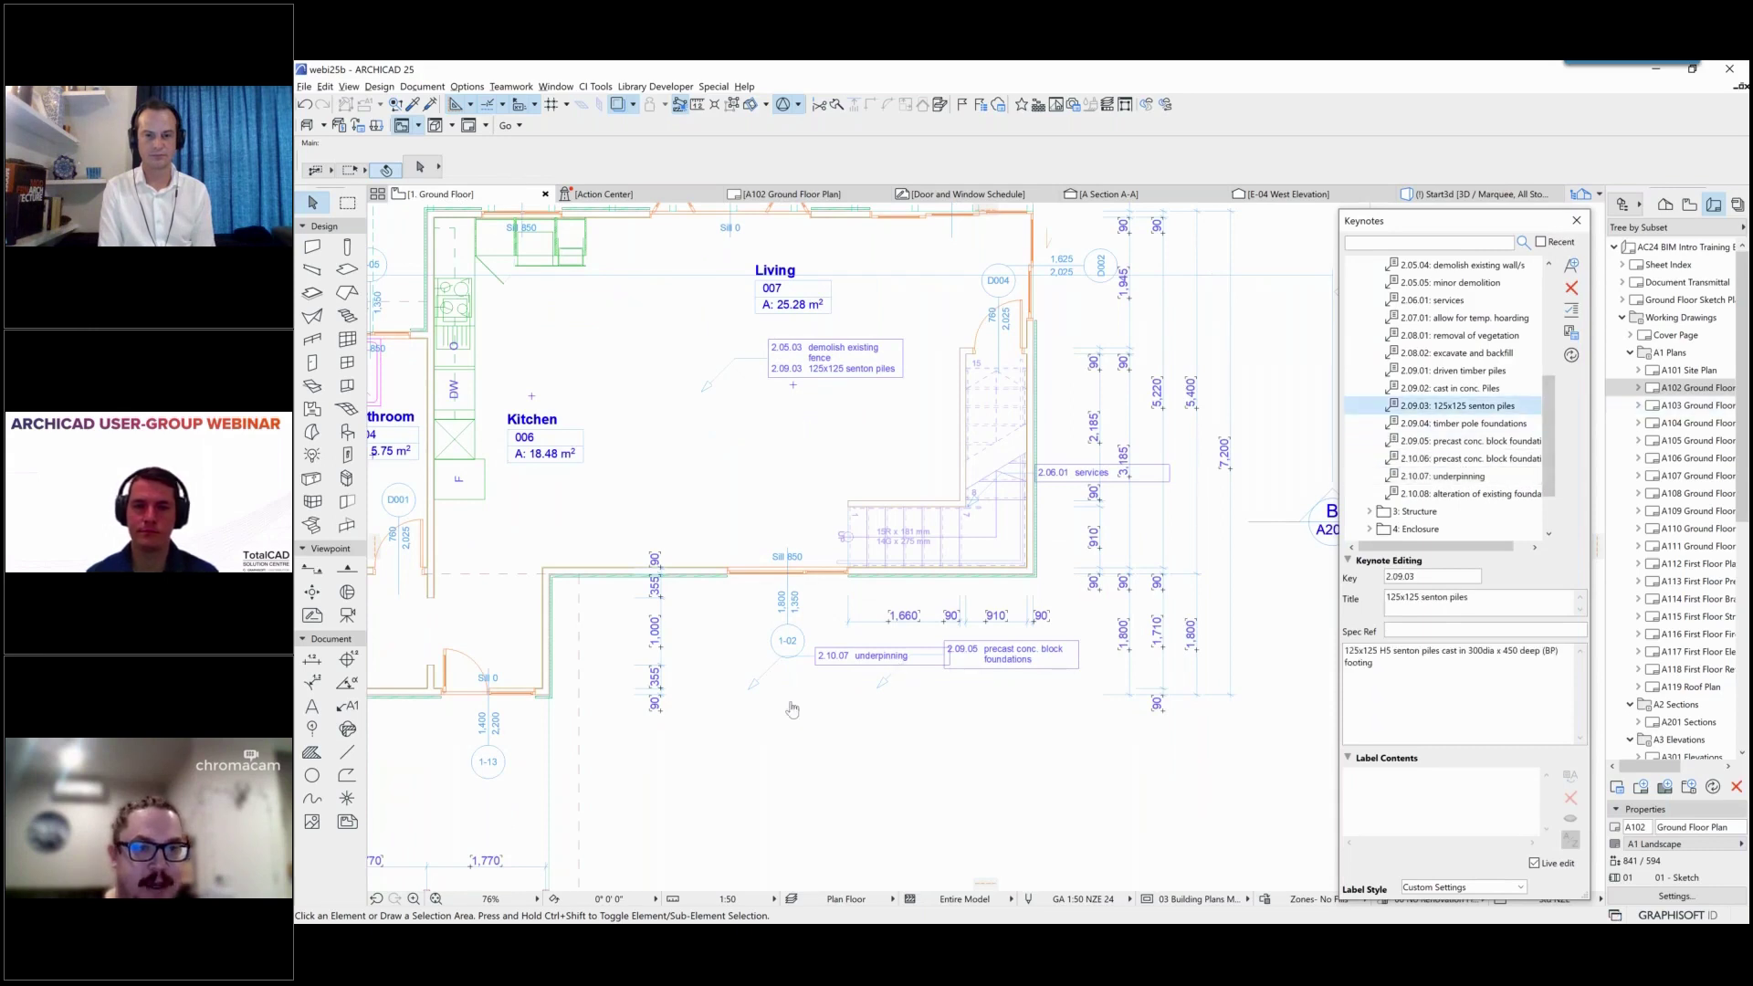
{"action": "left_click", "coordinate": [797, 748]}
{"action": "left_click", "coordinate": [863, 721]}
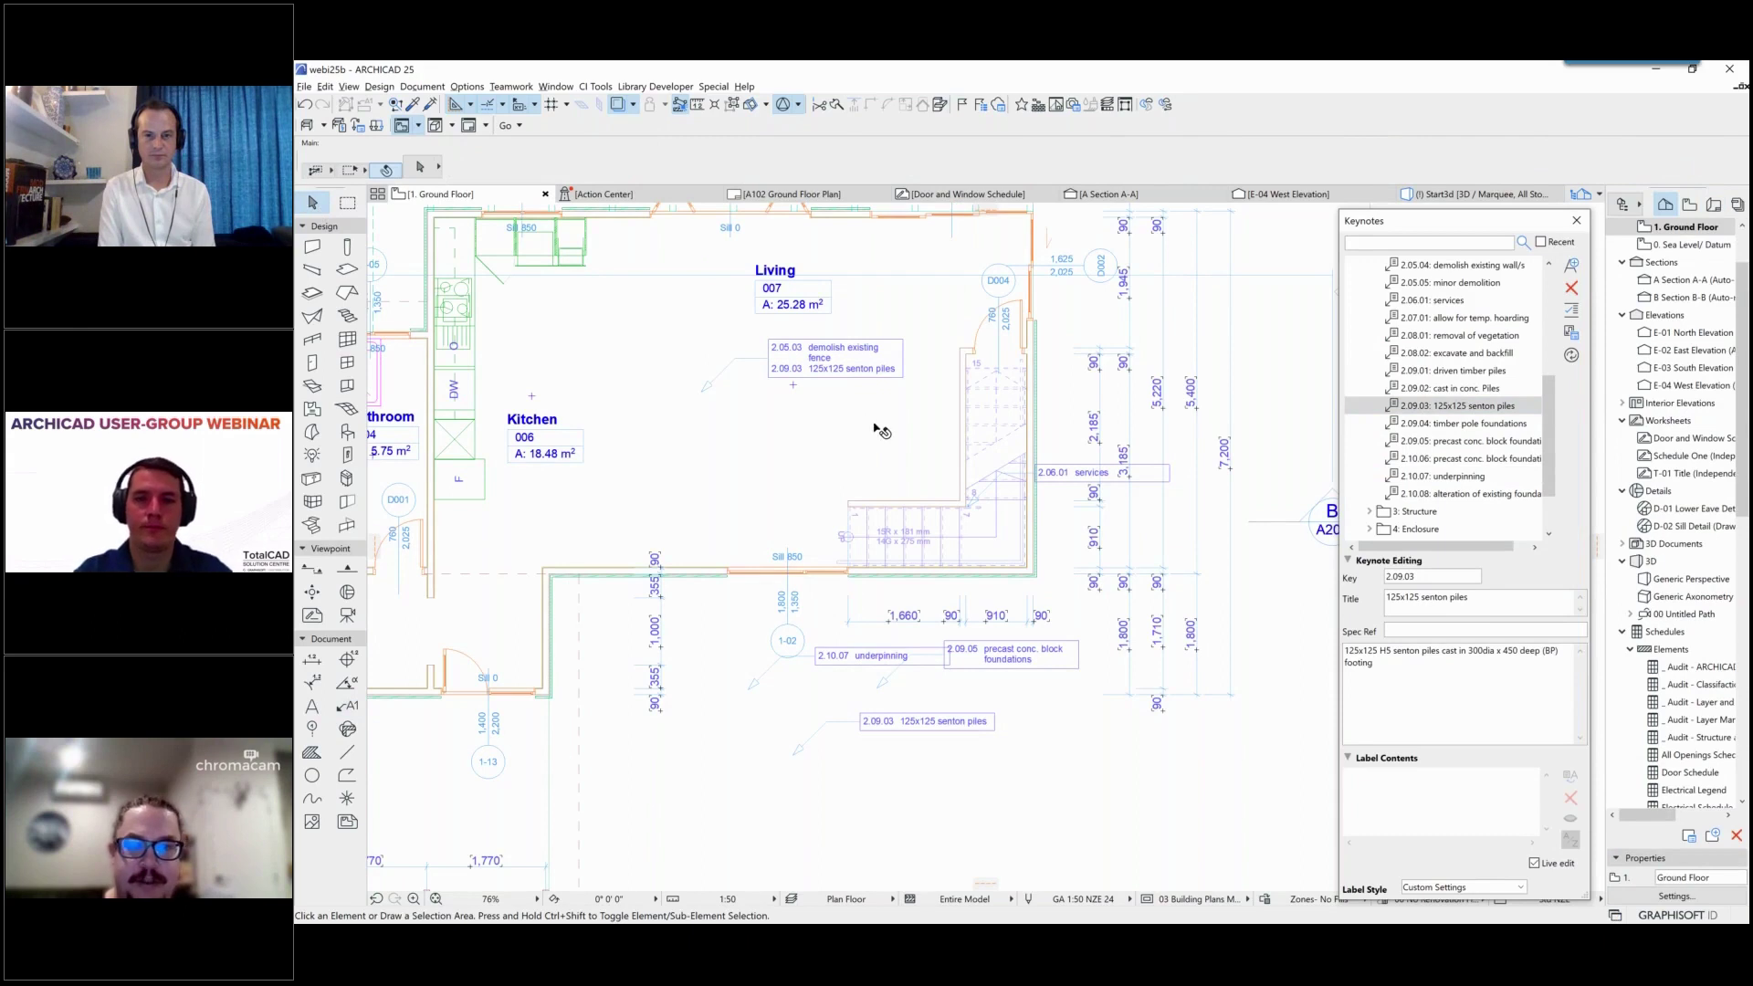
{"action": "middle_click_drag", "start_coordinate": [1015, 667], "coordinate": [1004, 636]}
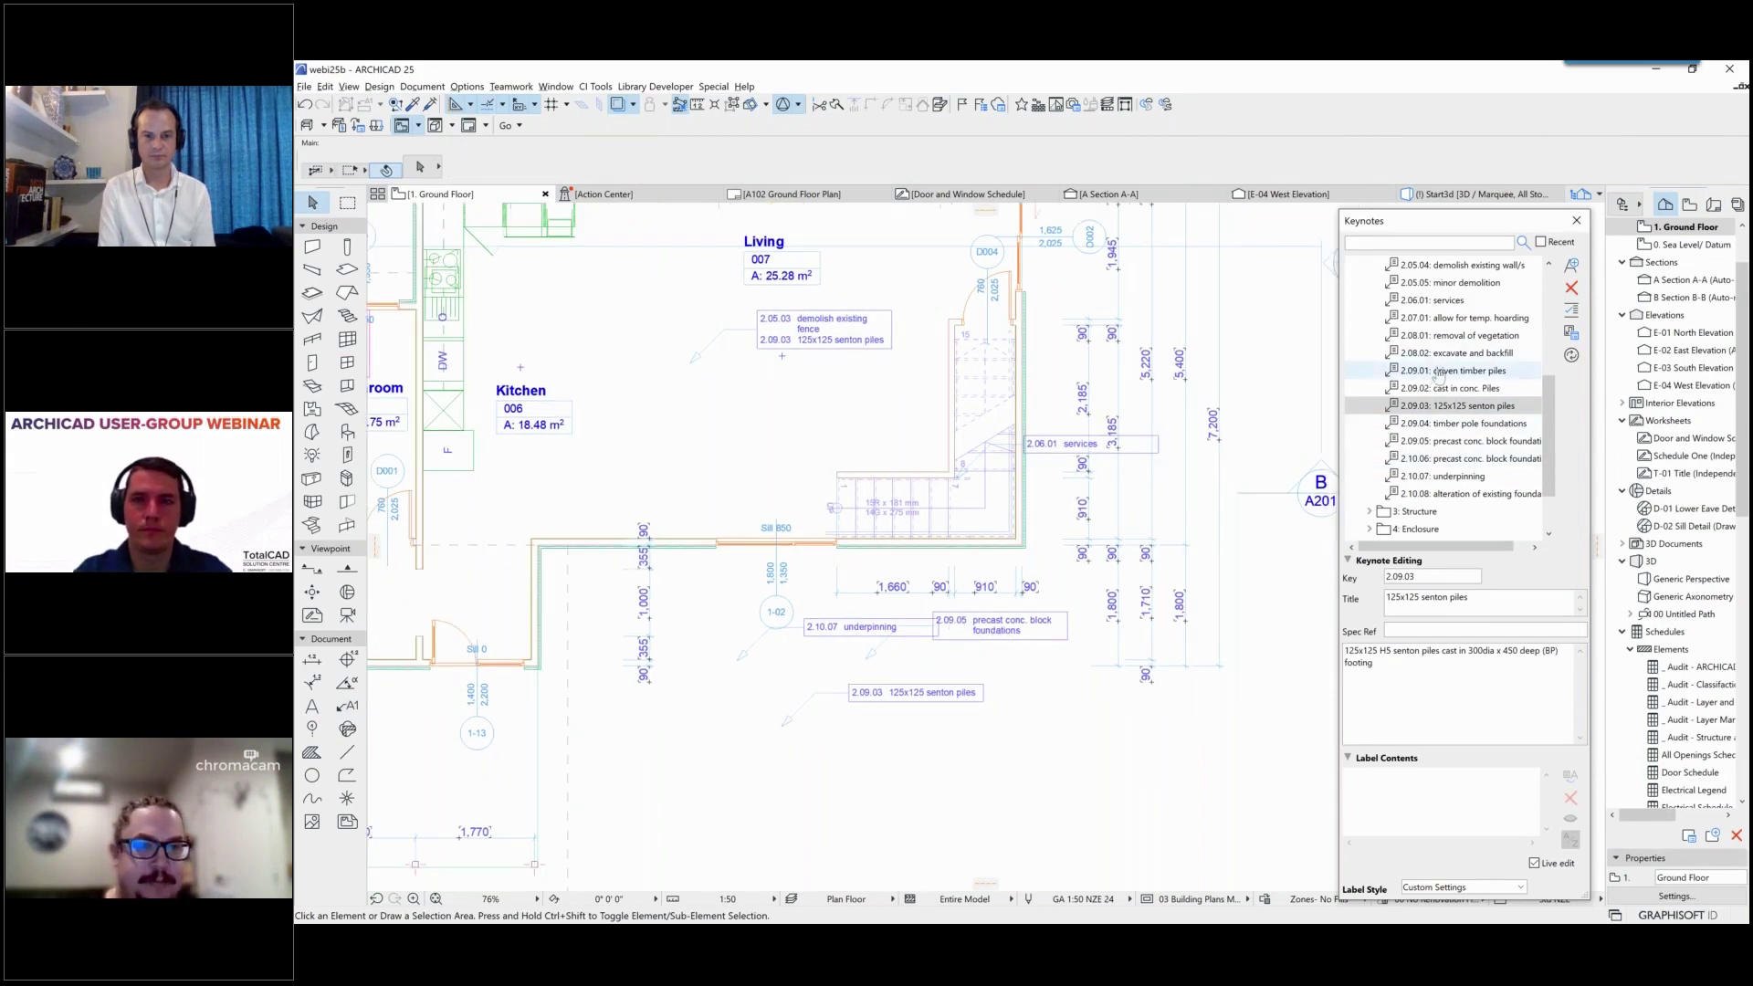
Step: Change the title of keynote 2.09.05 to precast conc. block foundations TEST
{"action": "left_click", "coordinate": [1433, 441]}
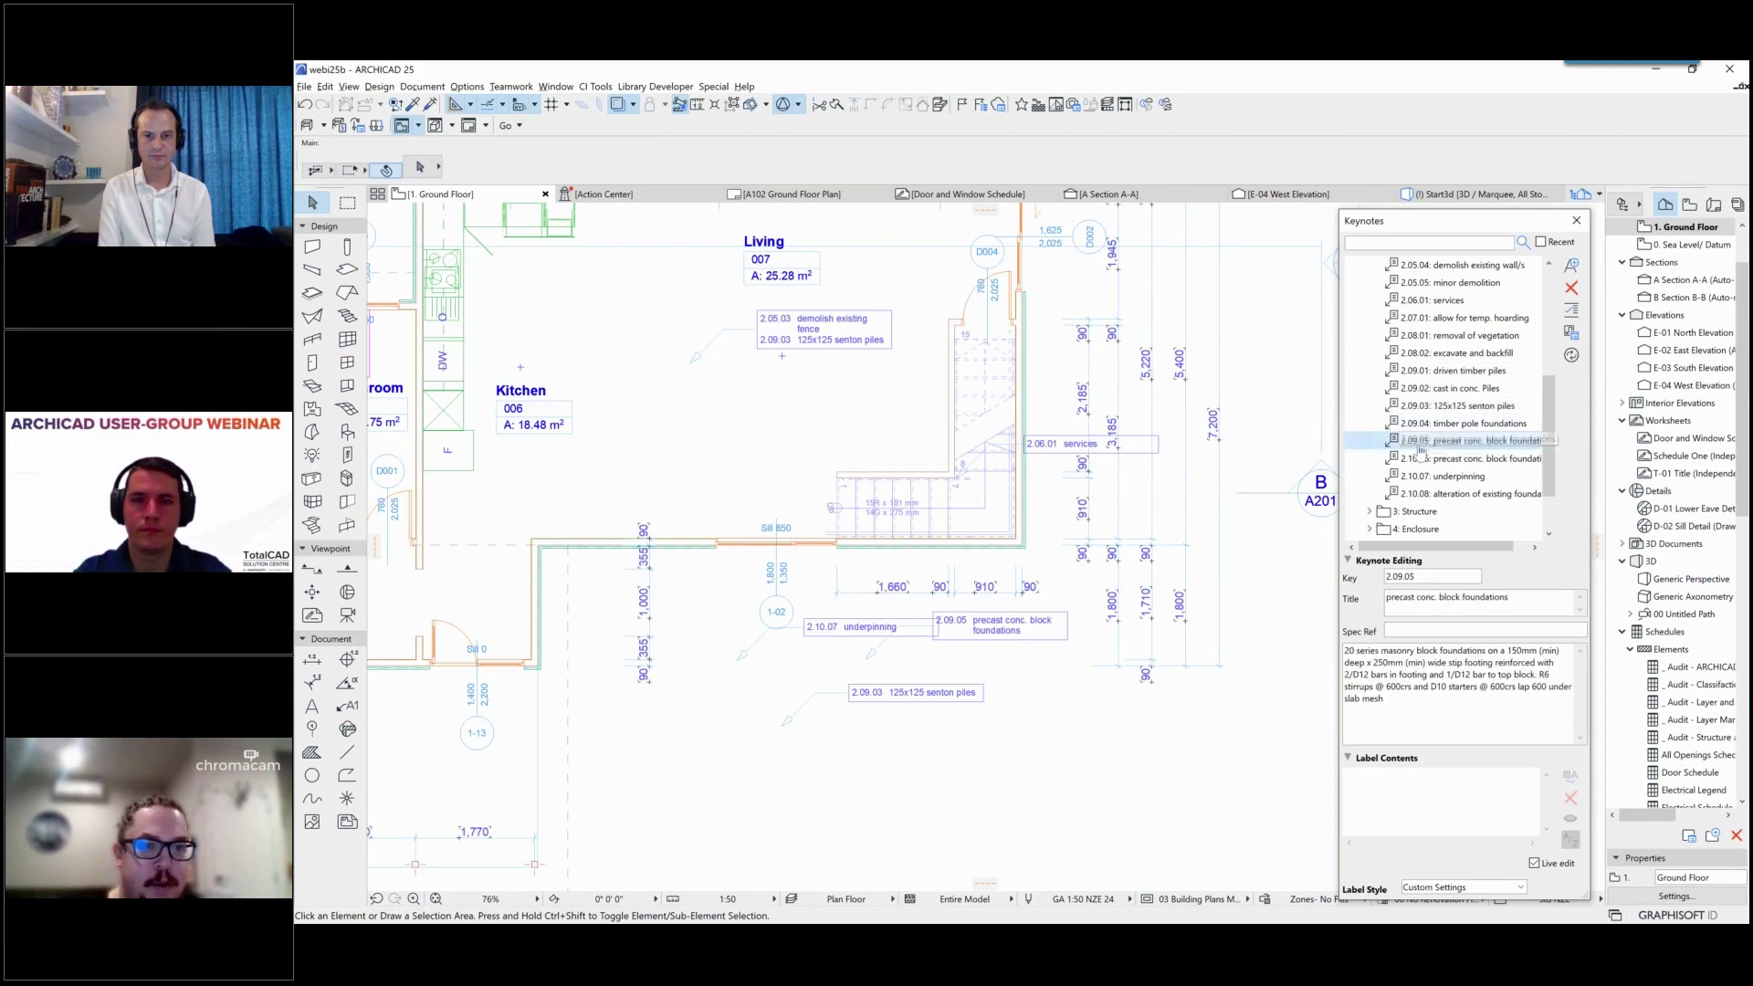
{"action": "left_click", "coordinate": [1524, 599]}
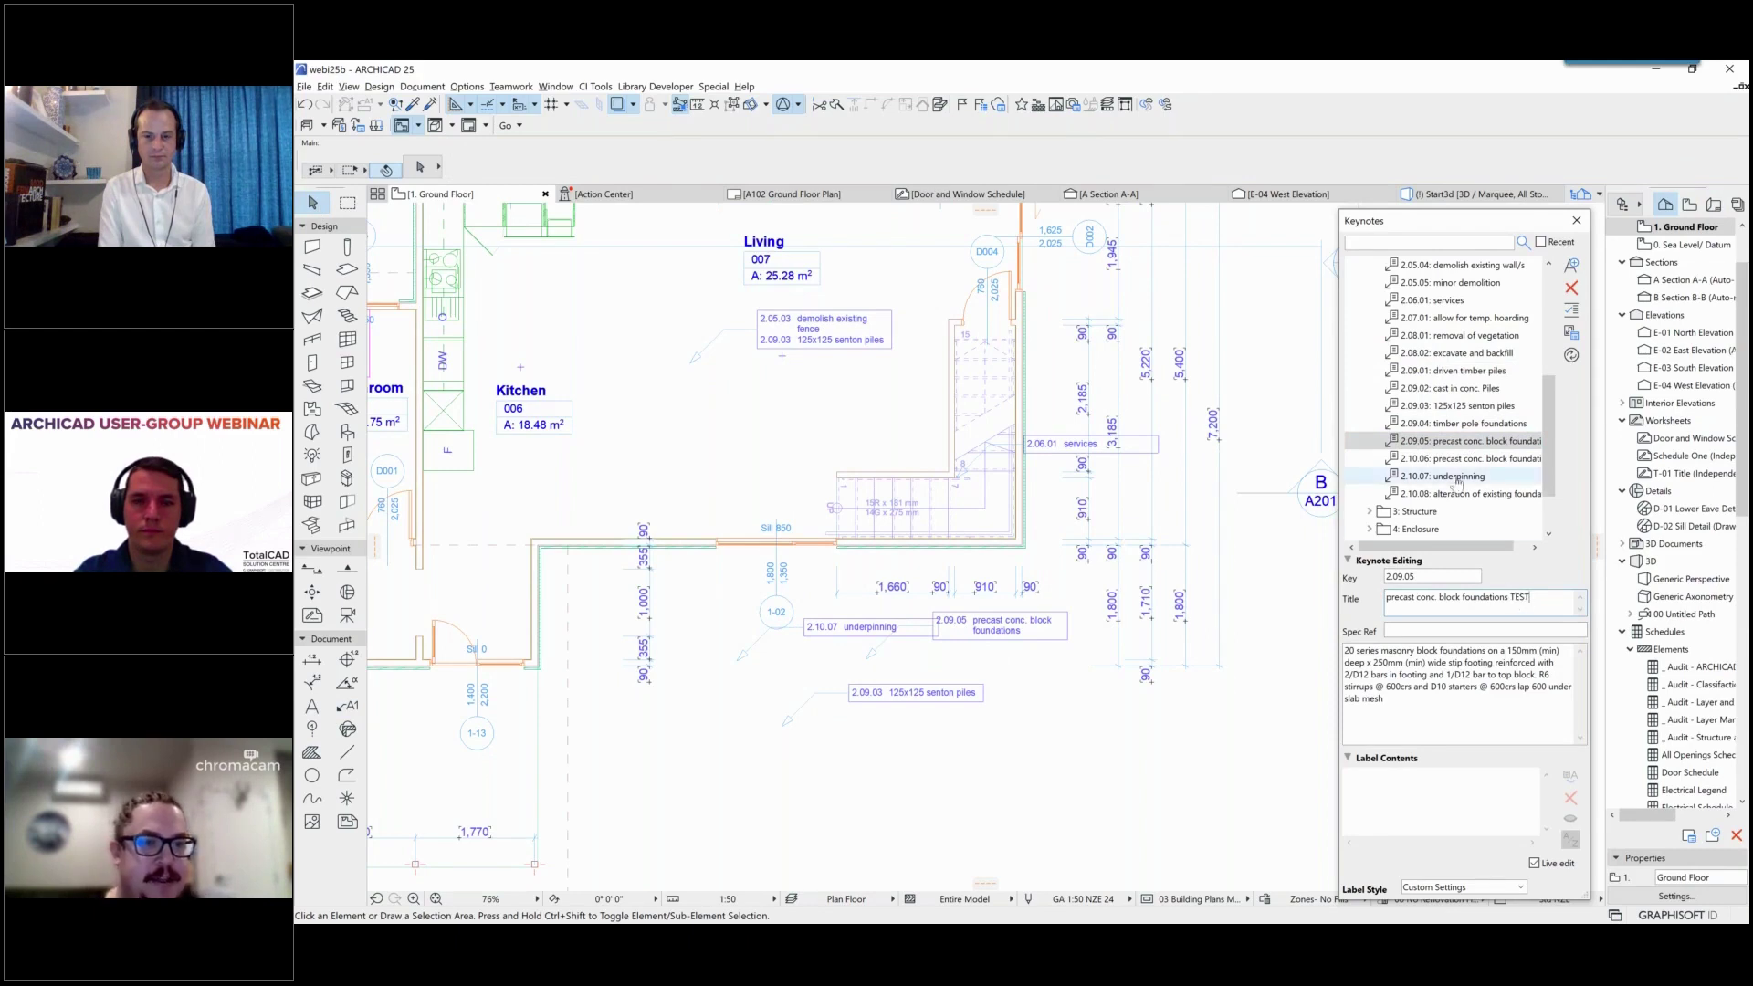
{"action": "key", "text": "Tab"}
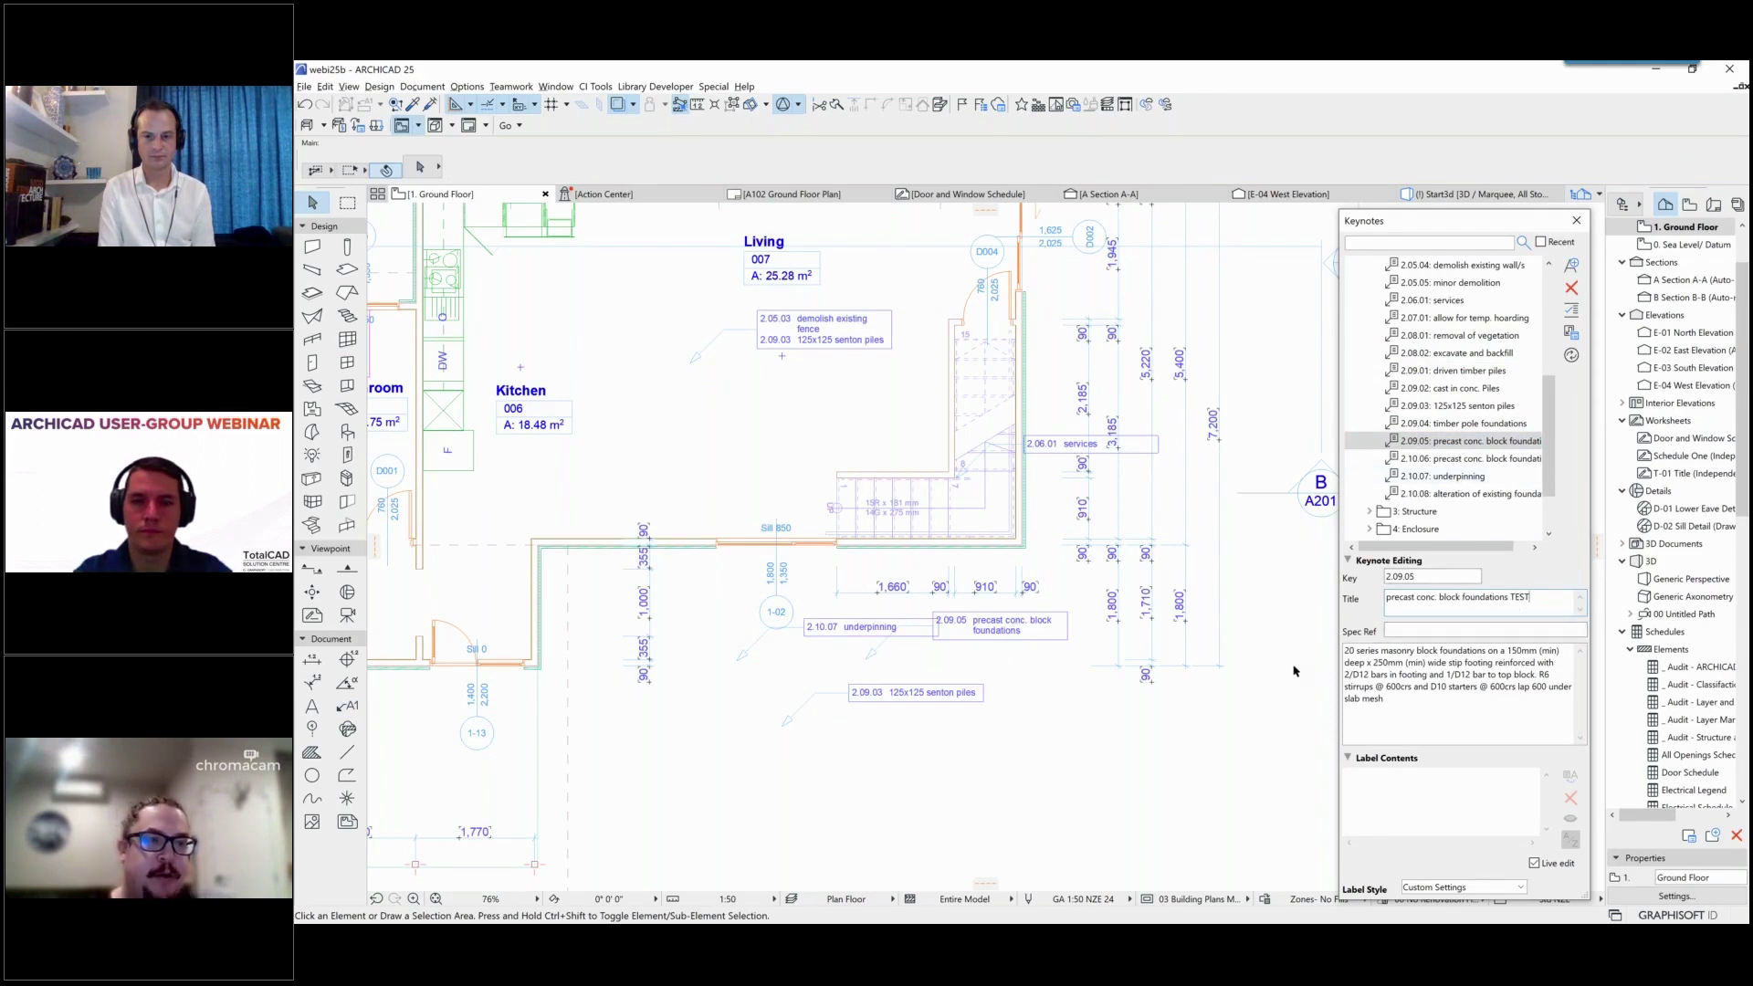
{"action": "left_click", "coordinate": [1526, 603]}
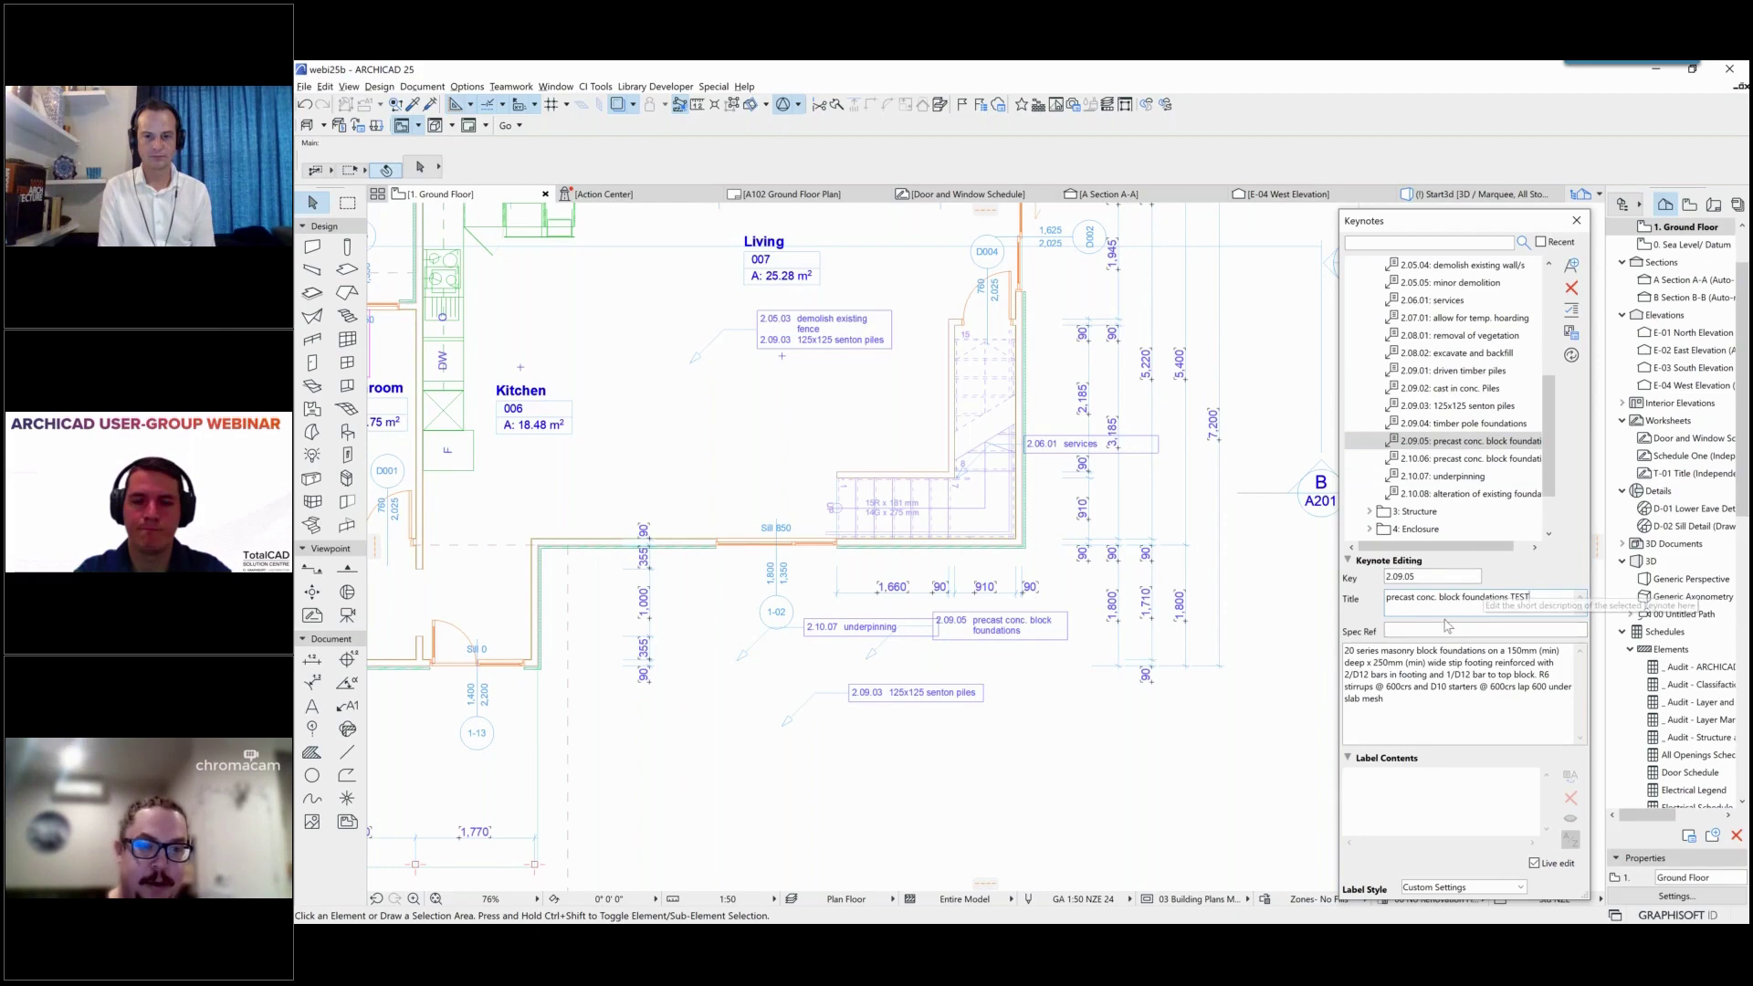
{"action": "left_click", "coordinate": [1210, 728]}
{"action": "left_click", "coordinate": [1233, 739]}
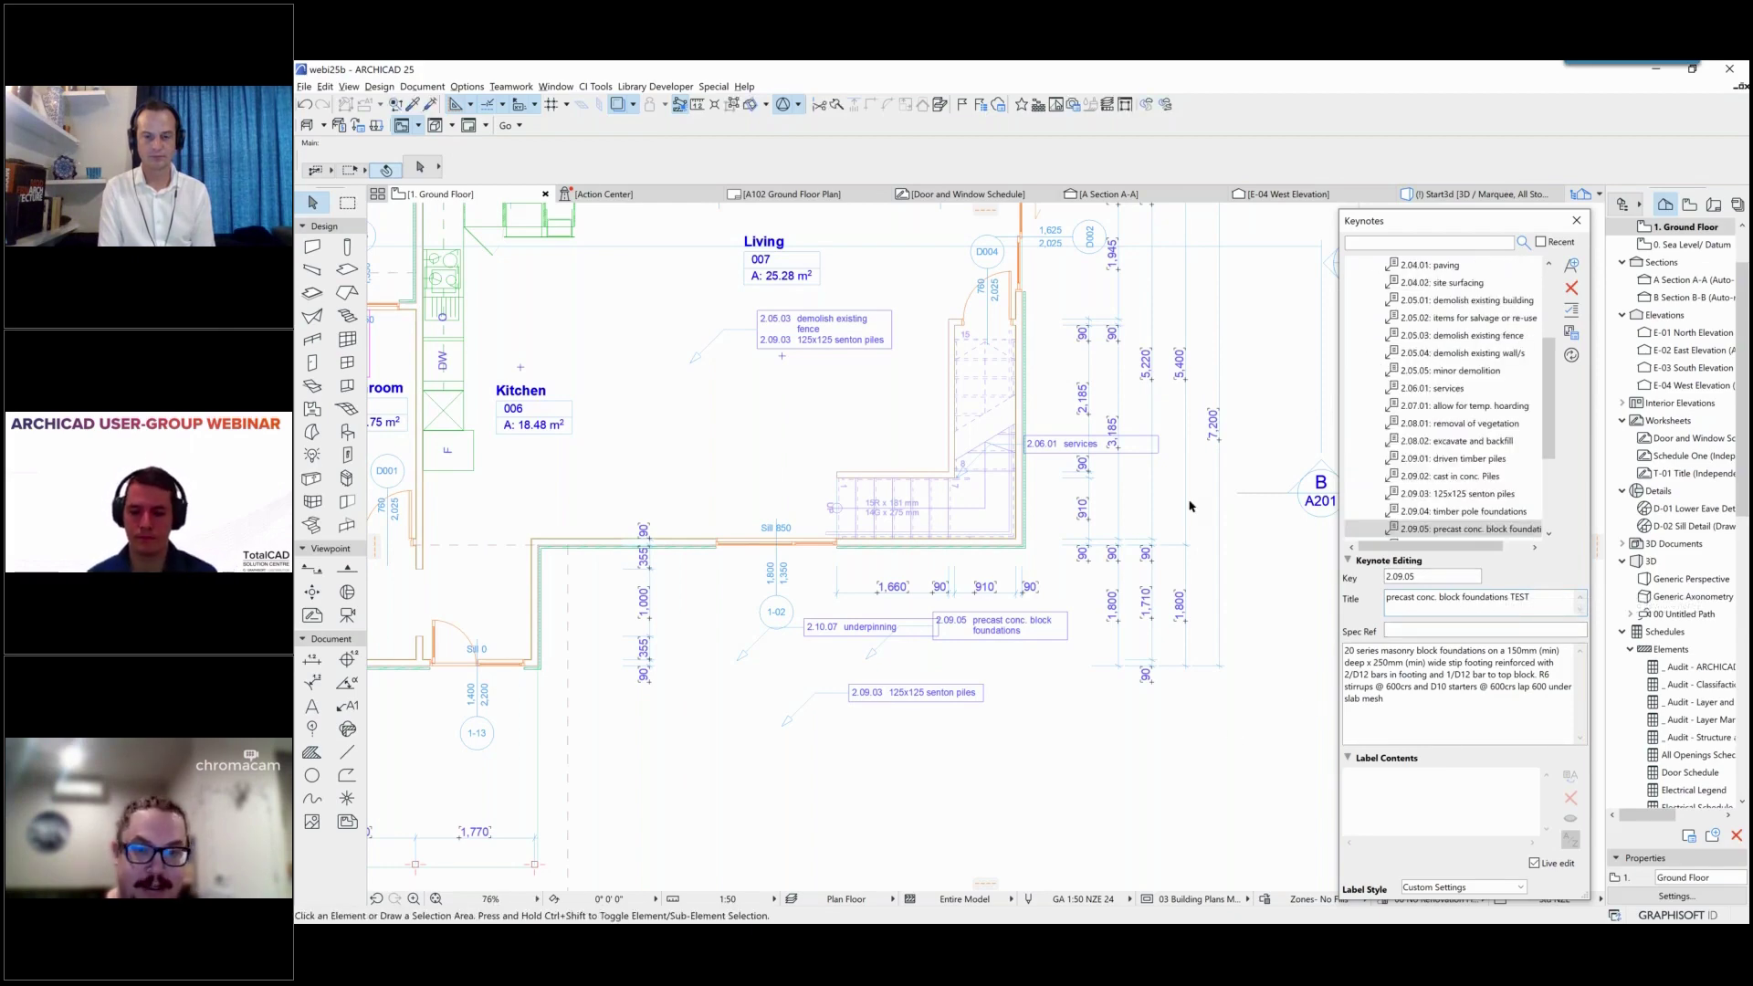
{"action": "middle_click_drag", "start_coordinate": [1232, 739], "coordinate": [1118, 873]}
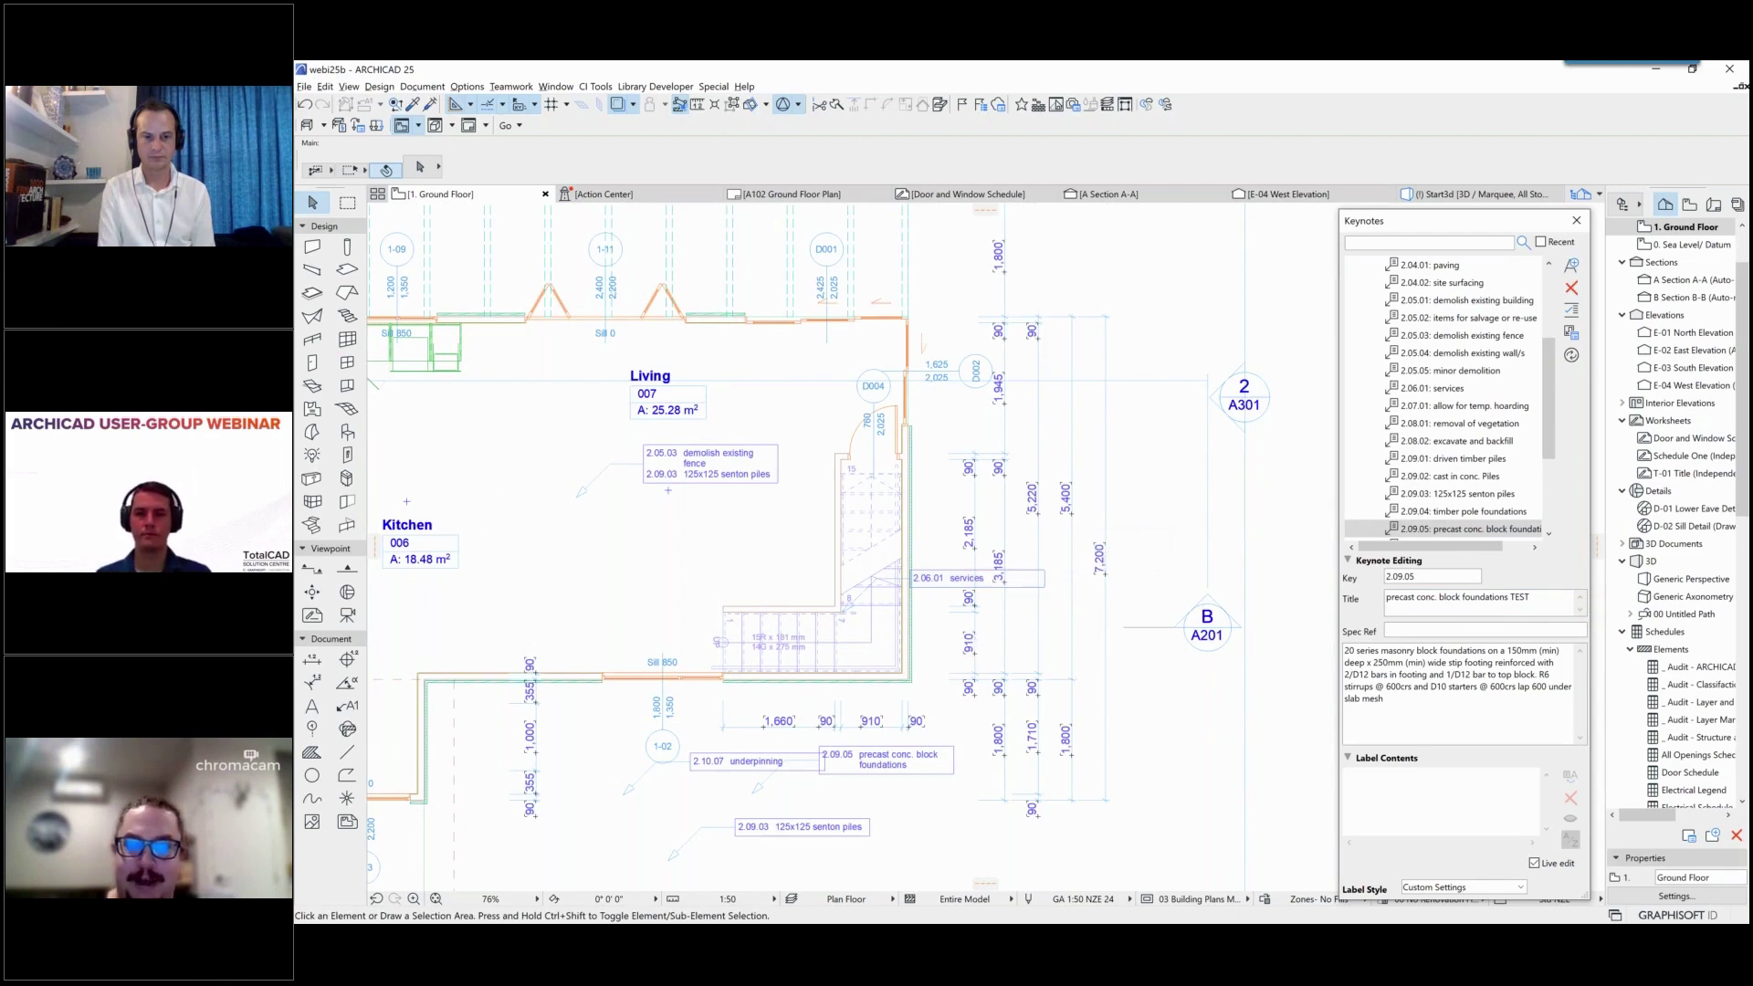
{"action": "middle_click_drag", "start_coordinate": [959, 665], "coordinate": [994, 610]}
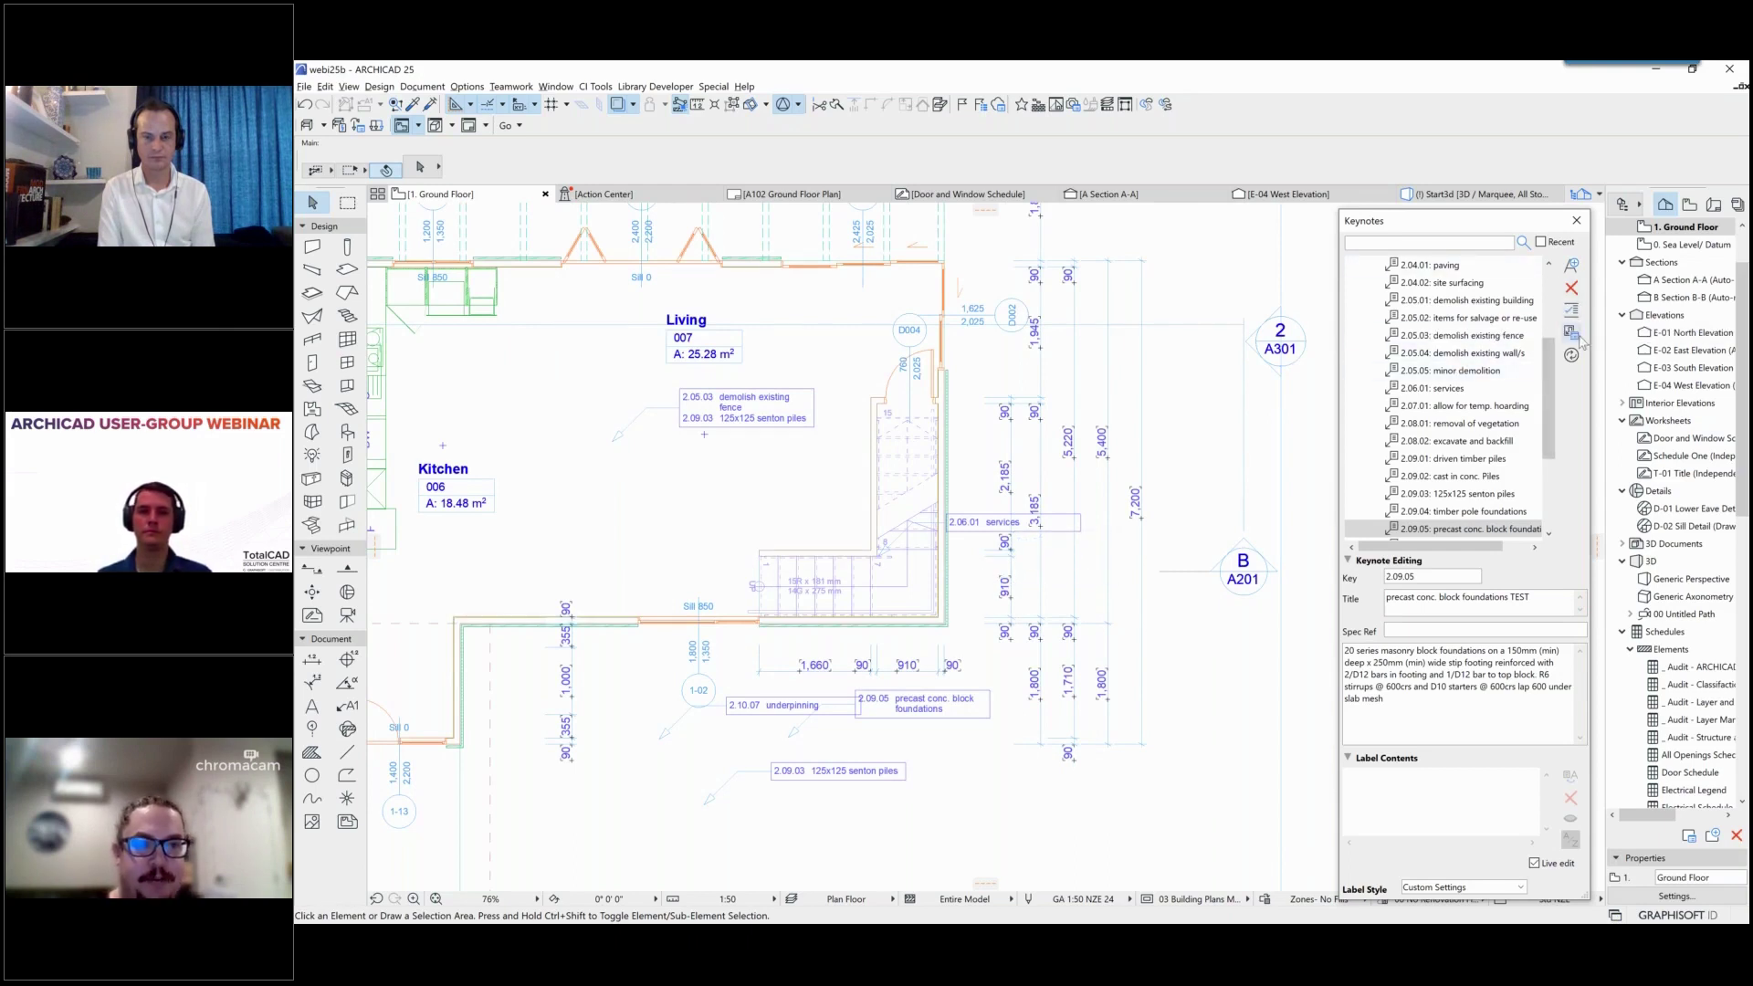
{"action": "left_click", "coordinate": [1571, 333]}
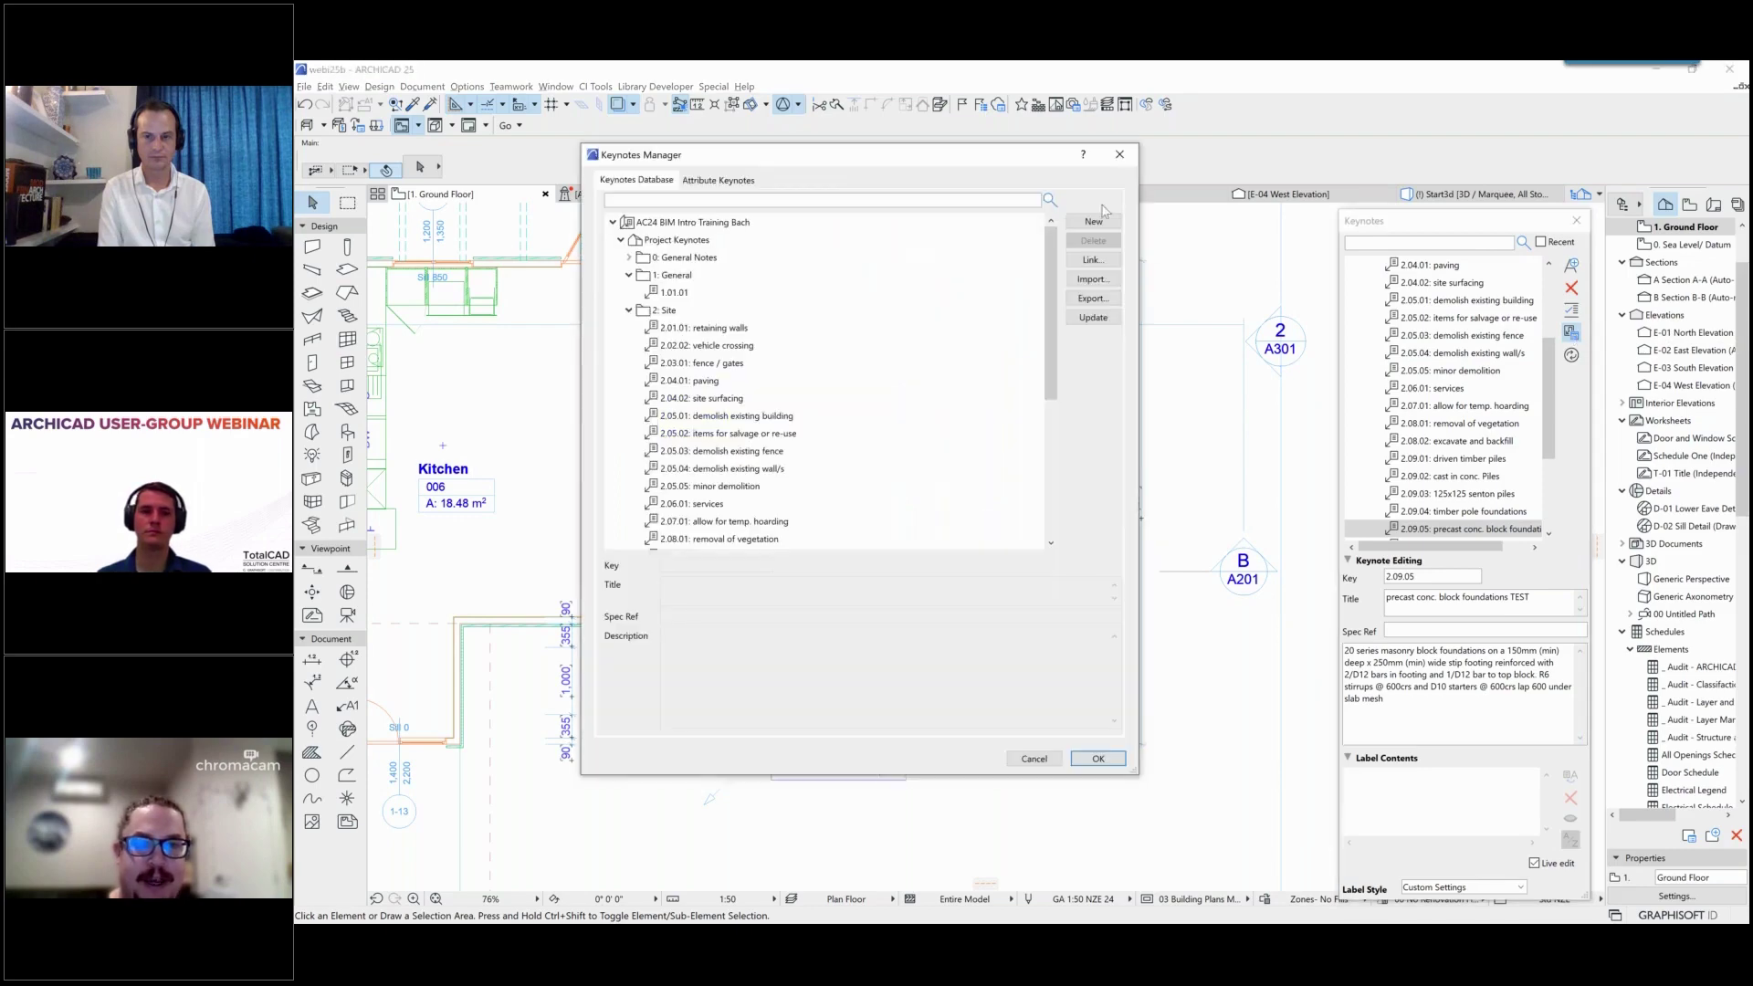
{"action": "left_click", "coordinate": [1119, 157]}
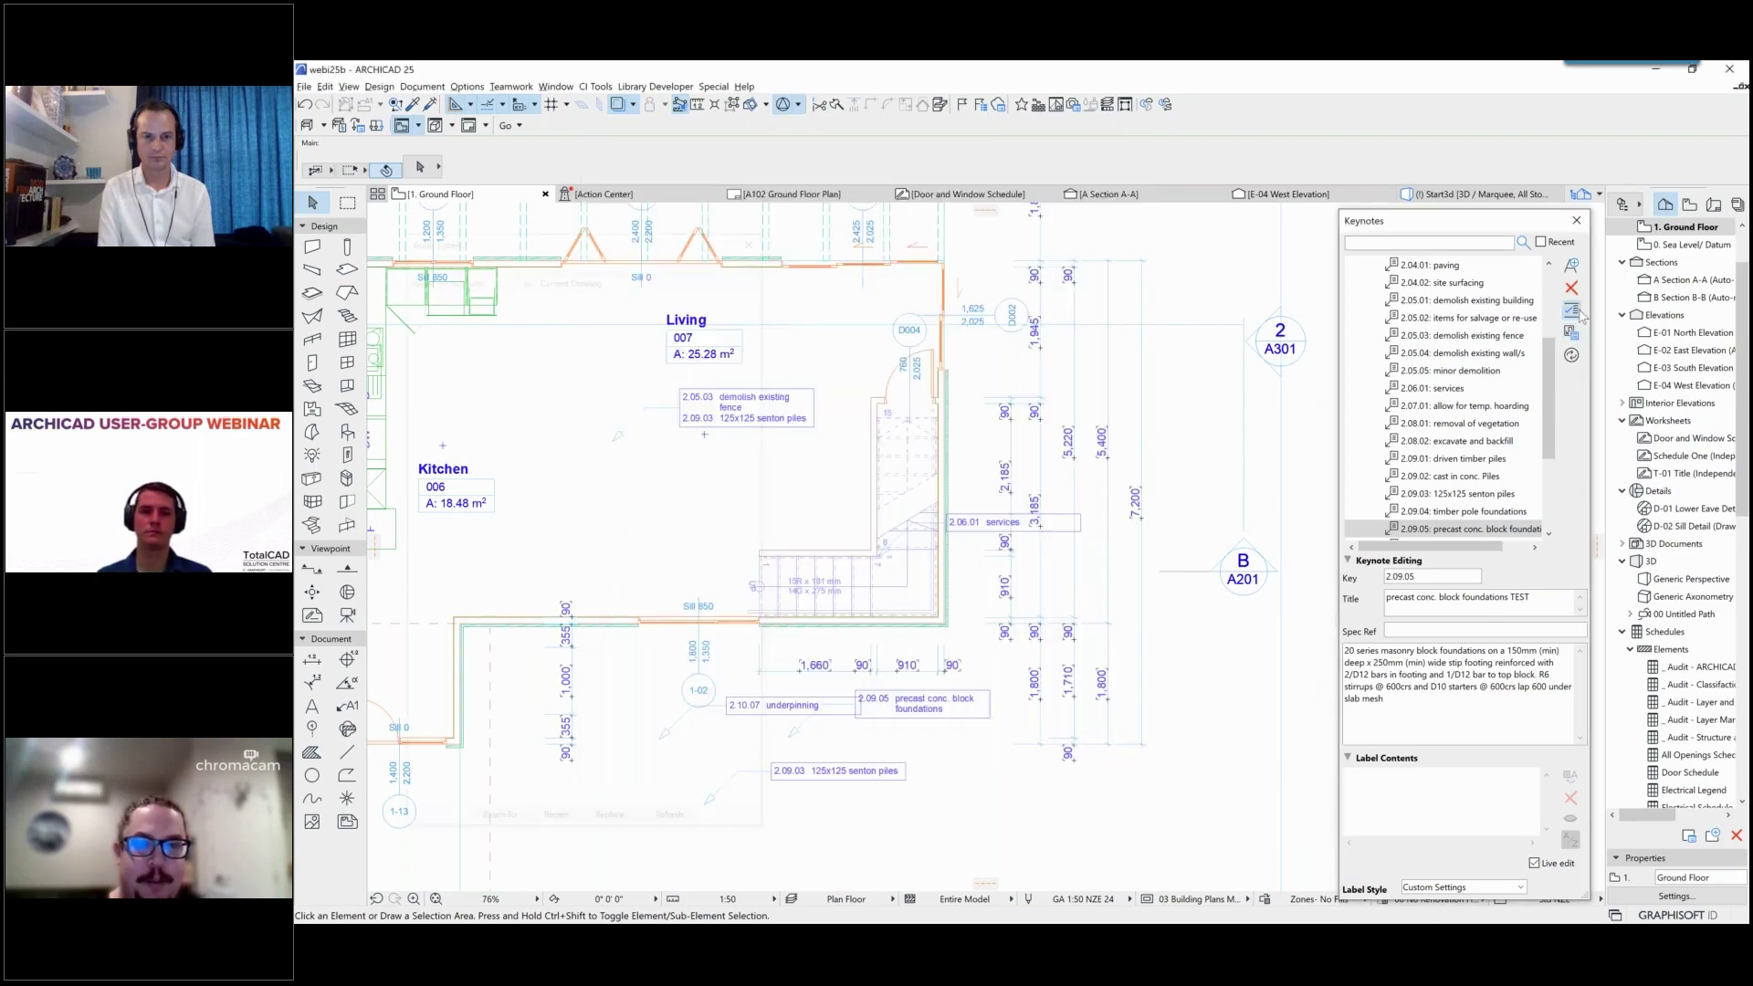
Step: Audit all keynote labels in the current drawing and zoom to the changed 2.09.05 label on the Ground Floor plan
{"action": "left_click", "coordinate": [1571, 332]}
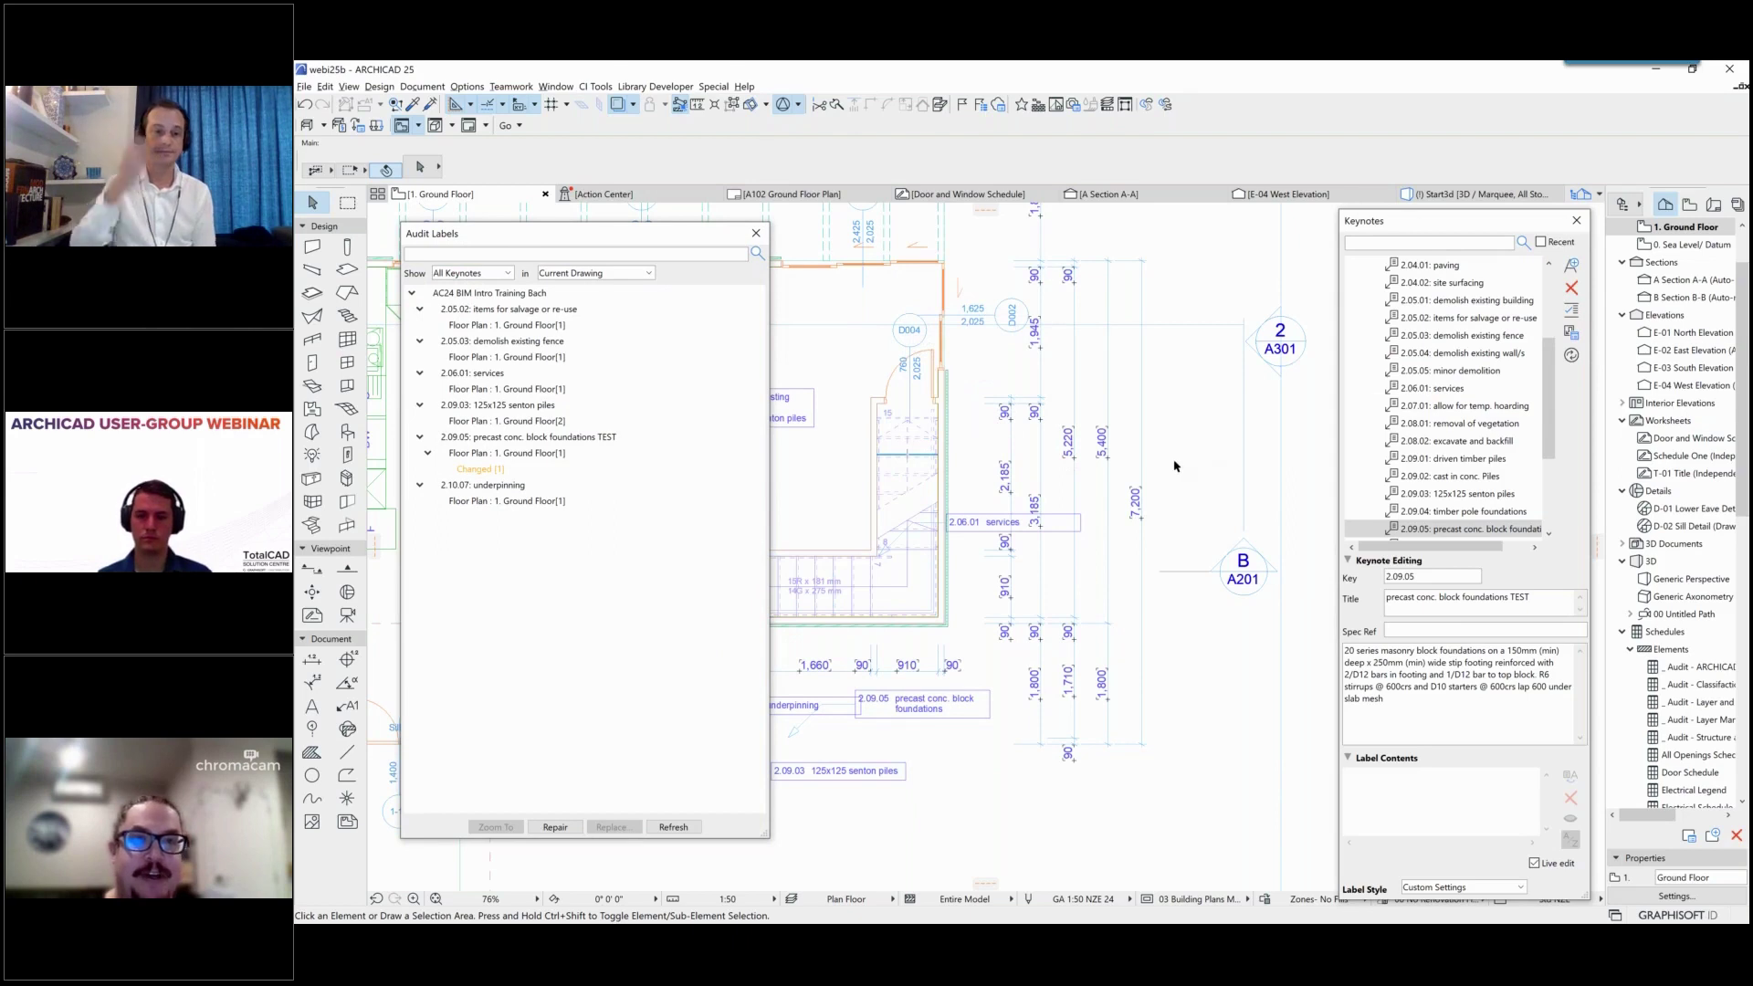
{"action": "left_click", "coordinate": [478, 471]}
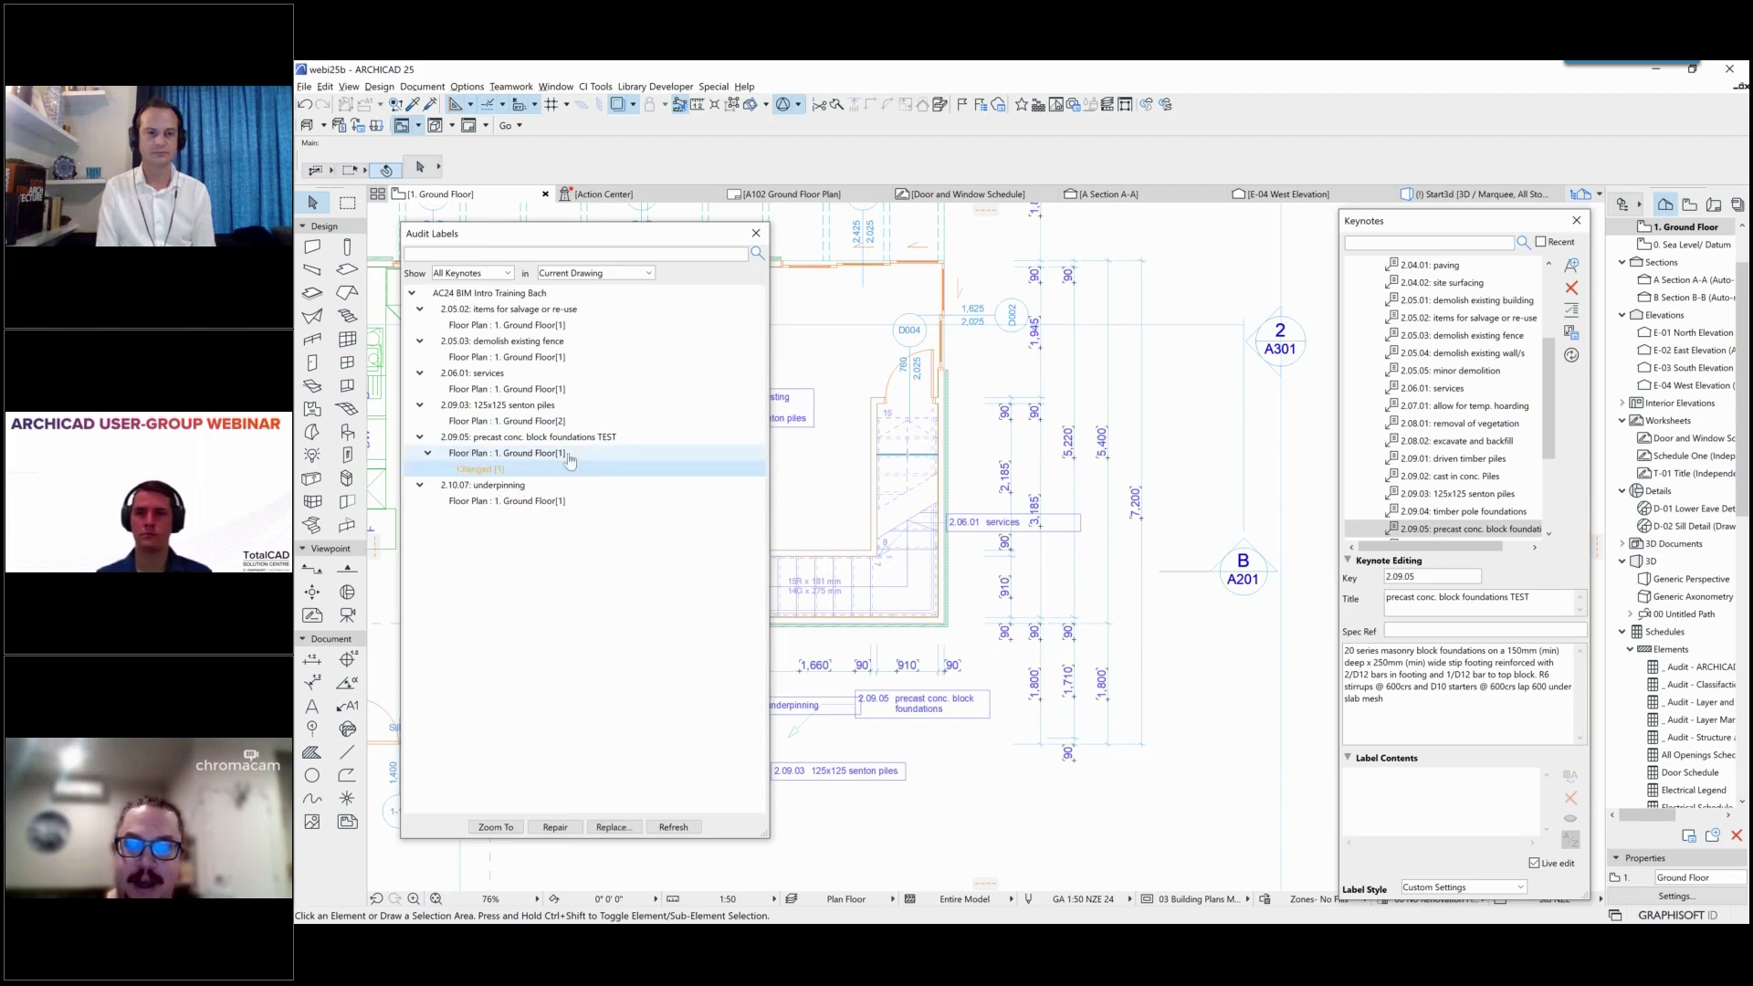
{"action": "left_click", "coordinate": [498, 827]}
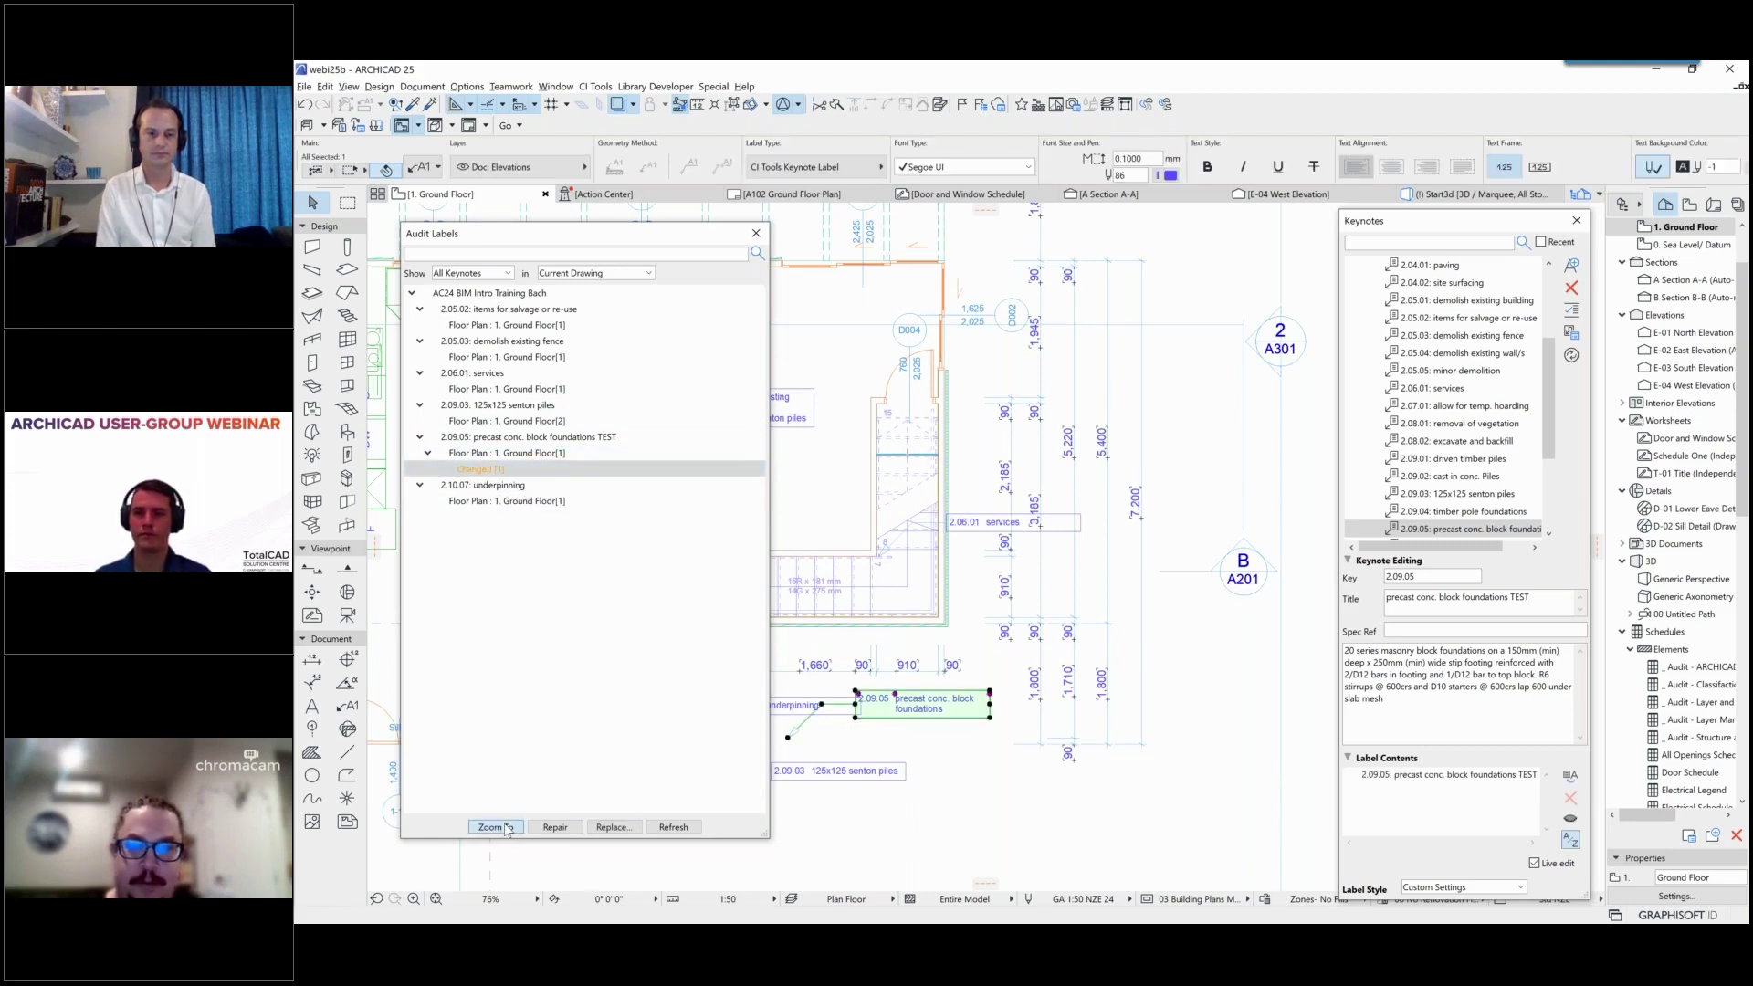
{"action": "scroll", "coordinate": [1040, 461], "scroll_direction": "down", "scroll_amount": 3}
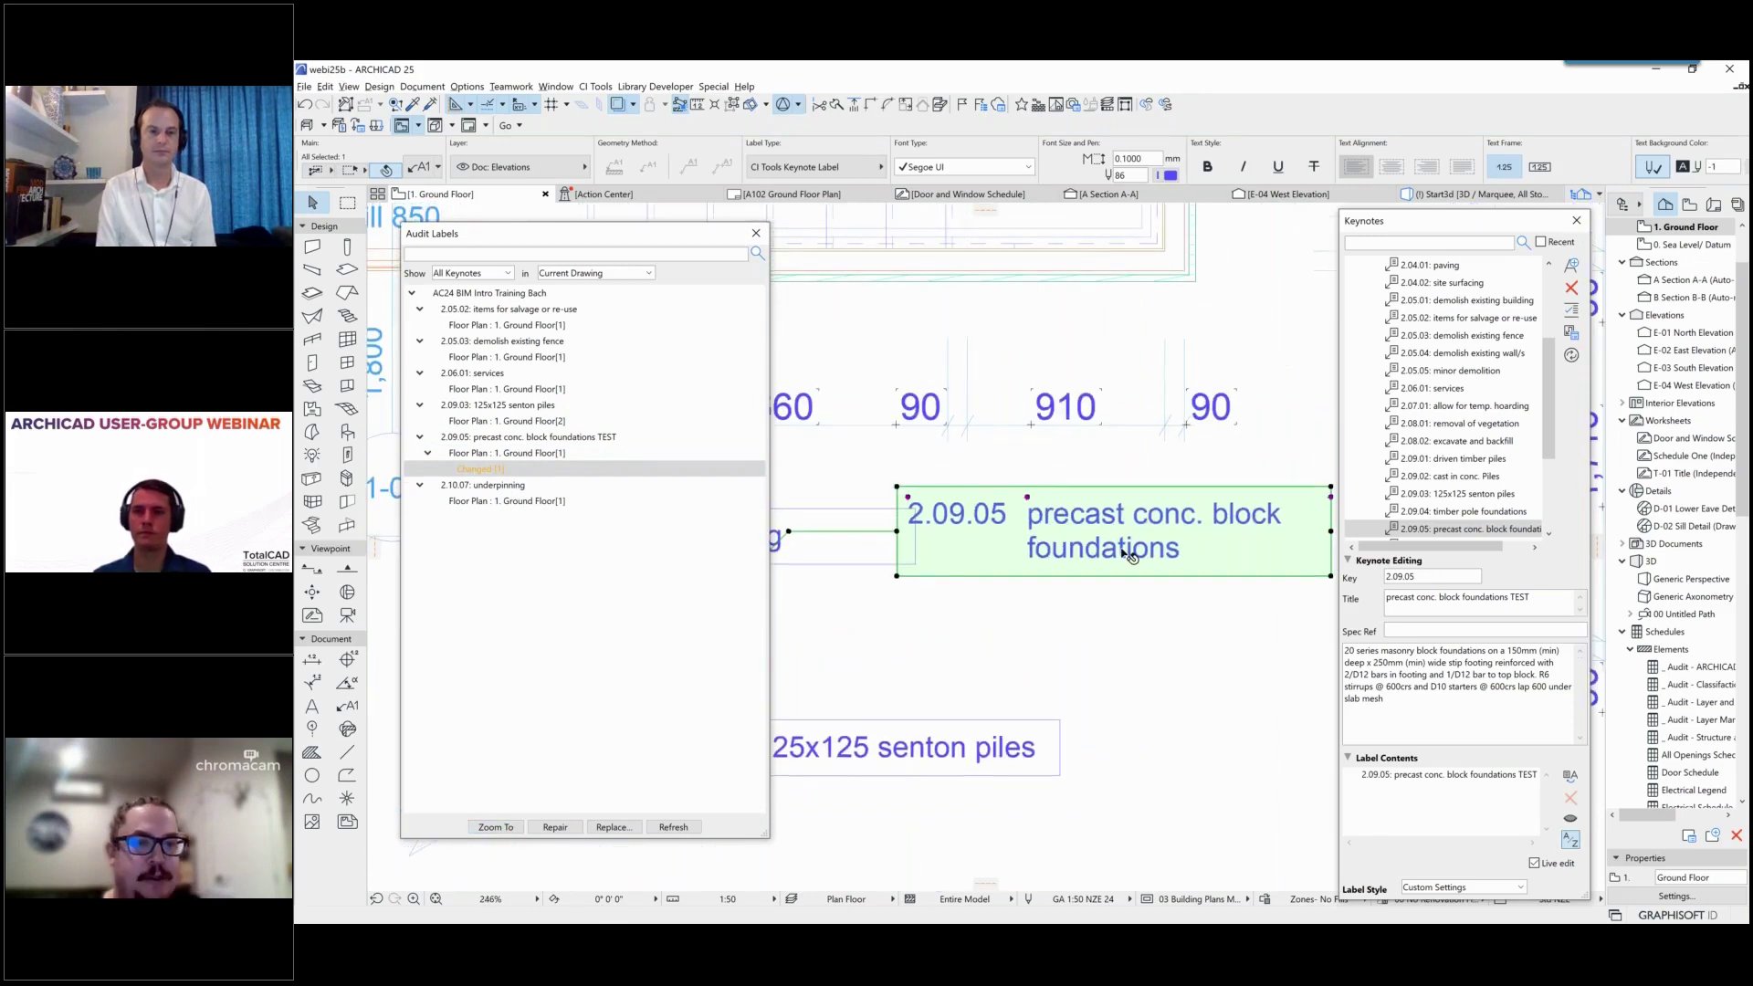
{"action": "scroll", "coordinate": [1129, 554], "scroll_direction": "down", "scroll_amount": 2}
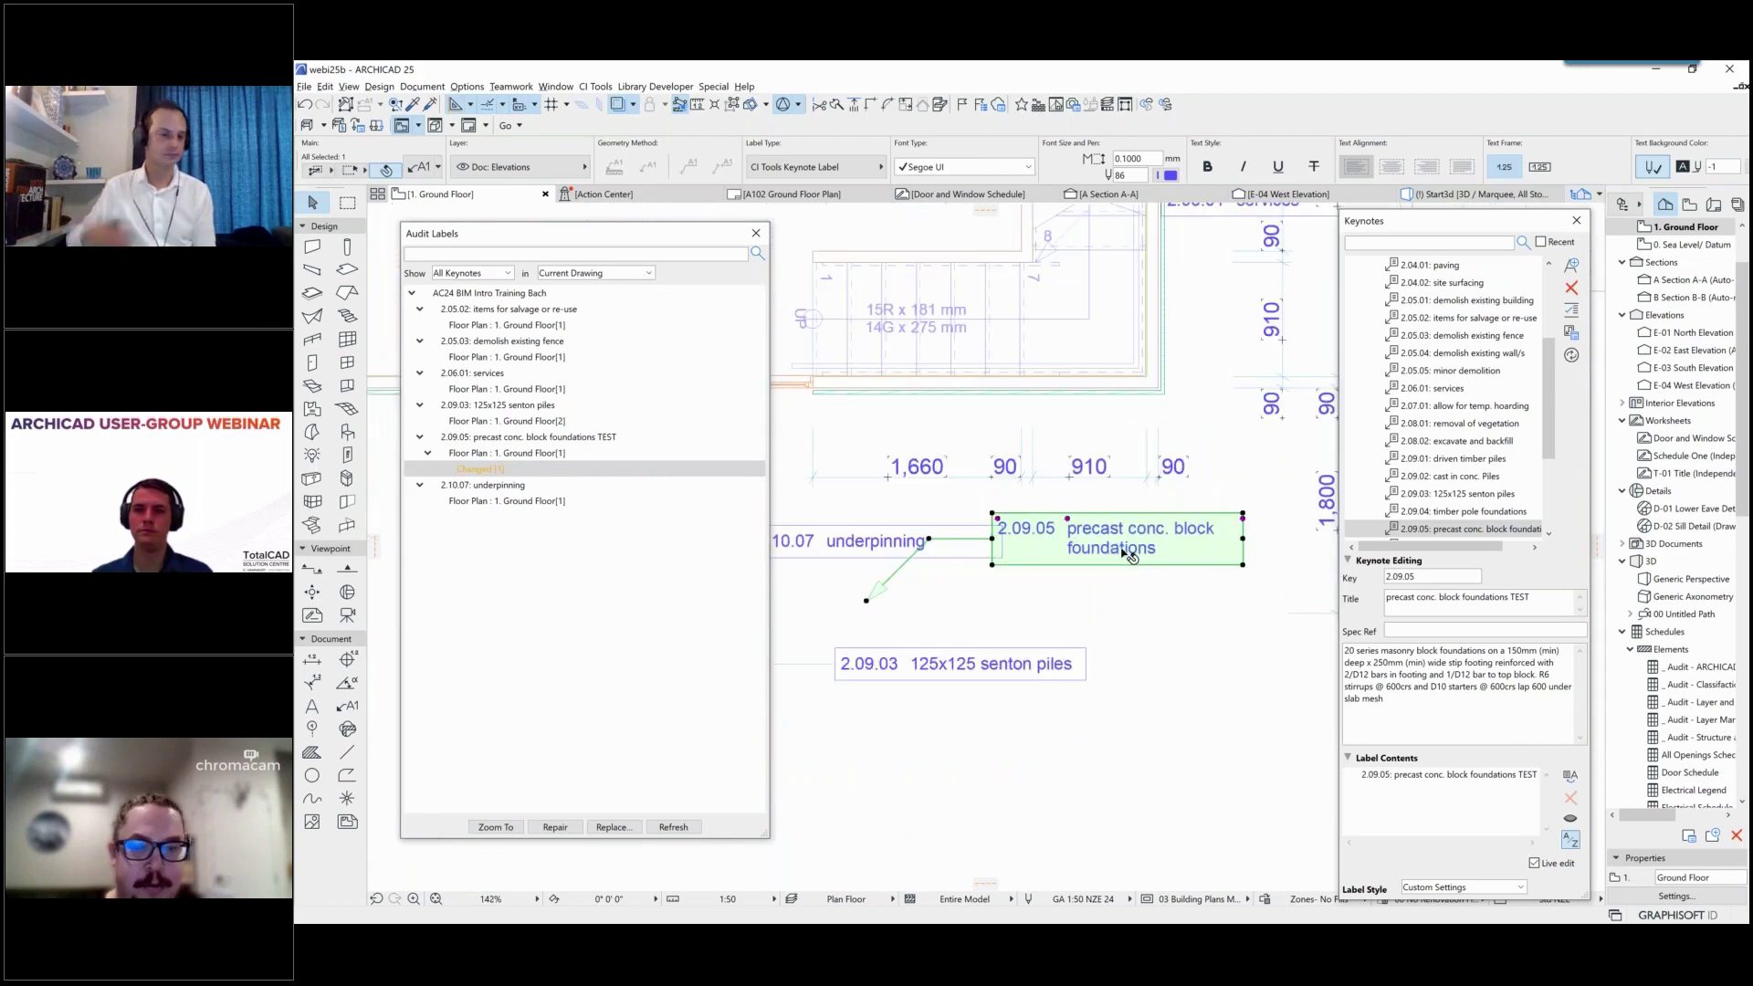
Step: Repair the changed 2.09.05 keynote label from the label audit, close the audit and deselect the label
{"action": "left_click", "coordinate": [576, 831]}
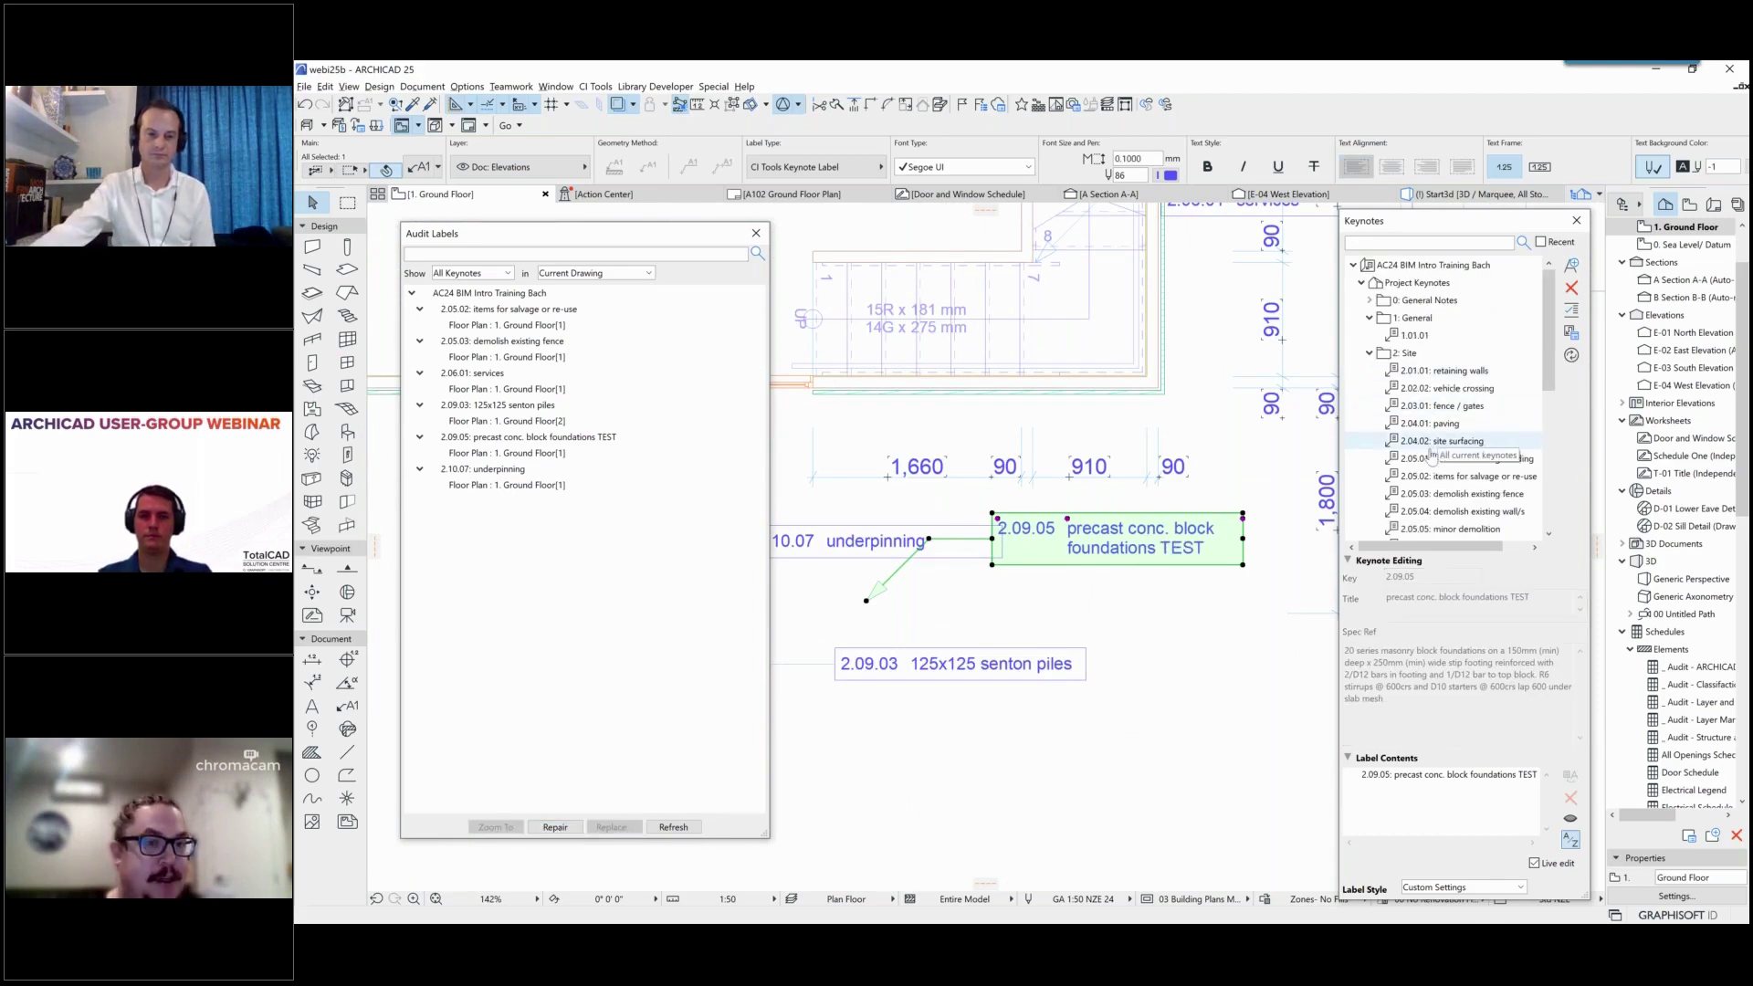
{"action": "left_click", "coordinate": [756, 233]}
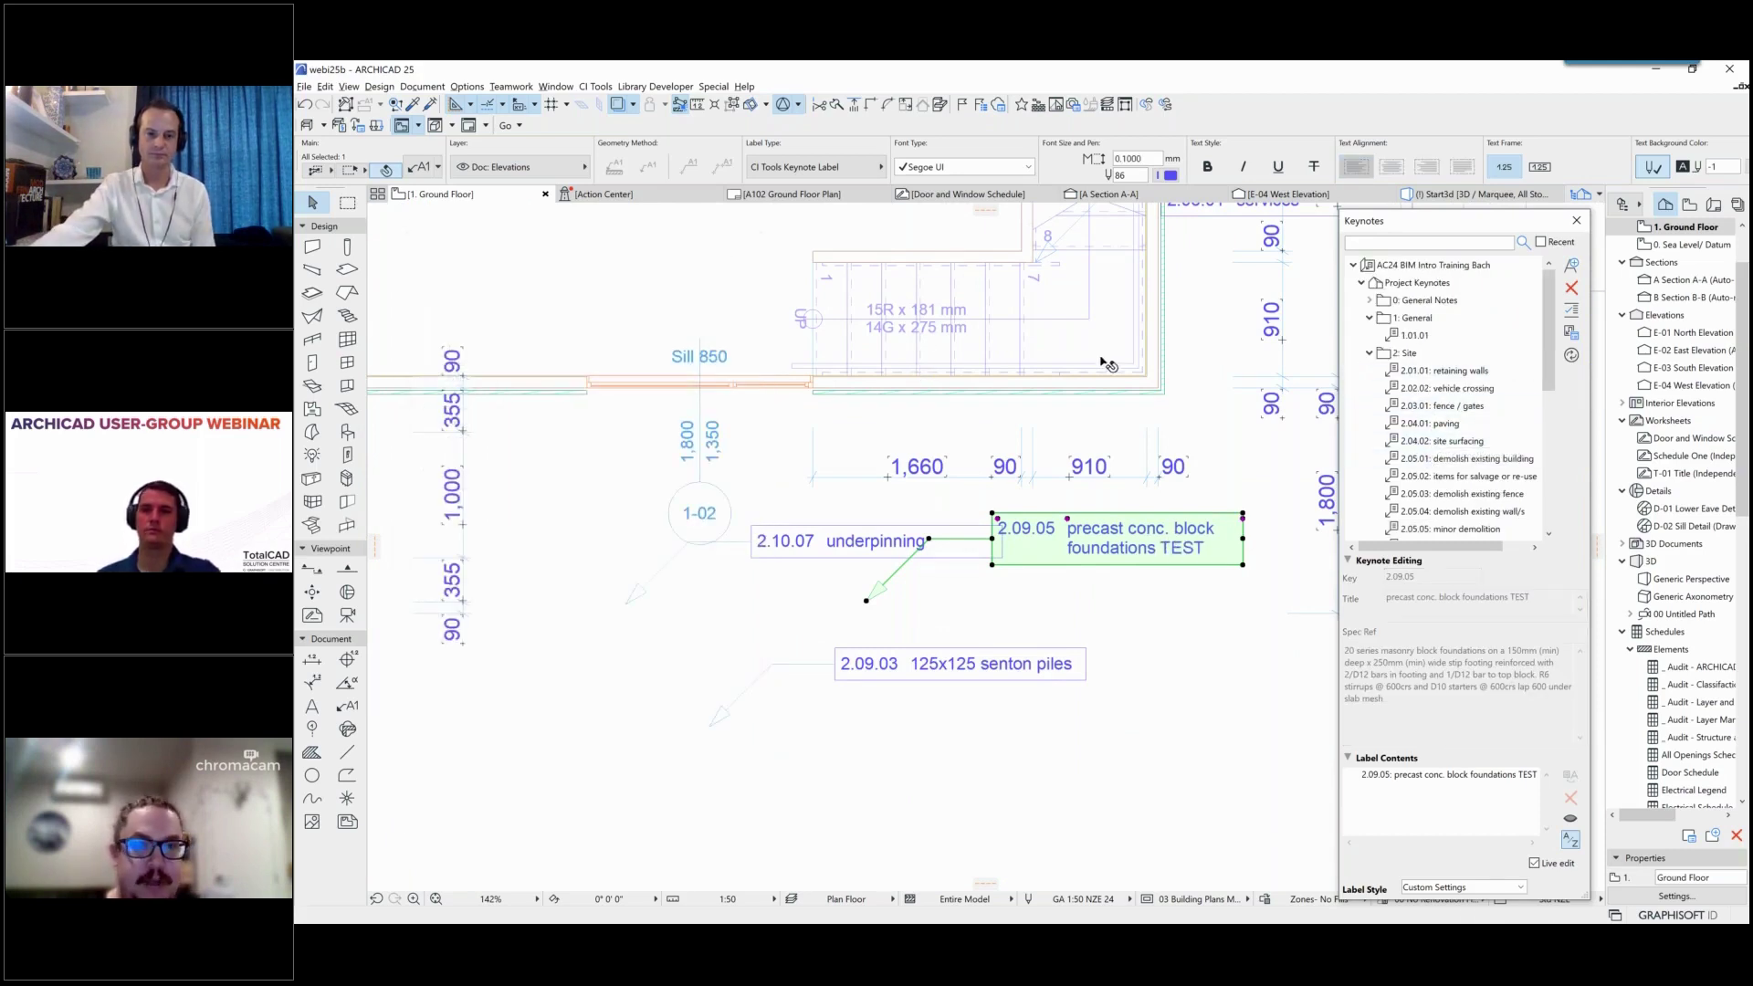
{"action": "left_click", "coordinate": [1154, 705]}
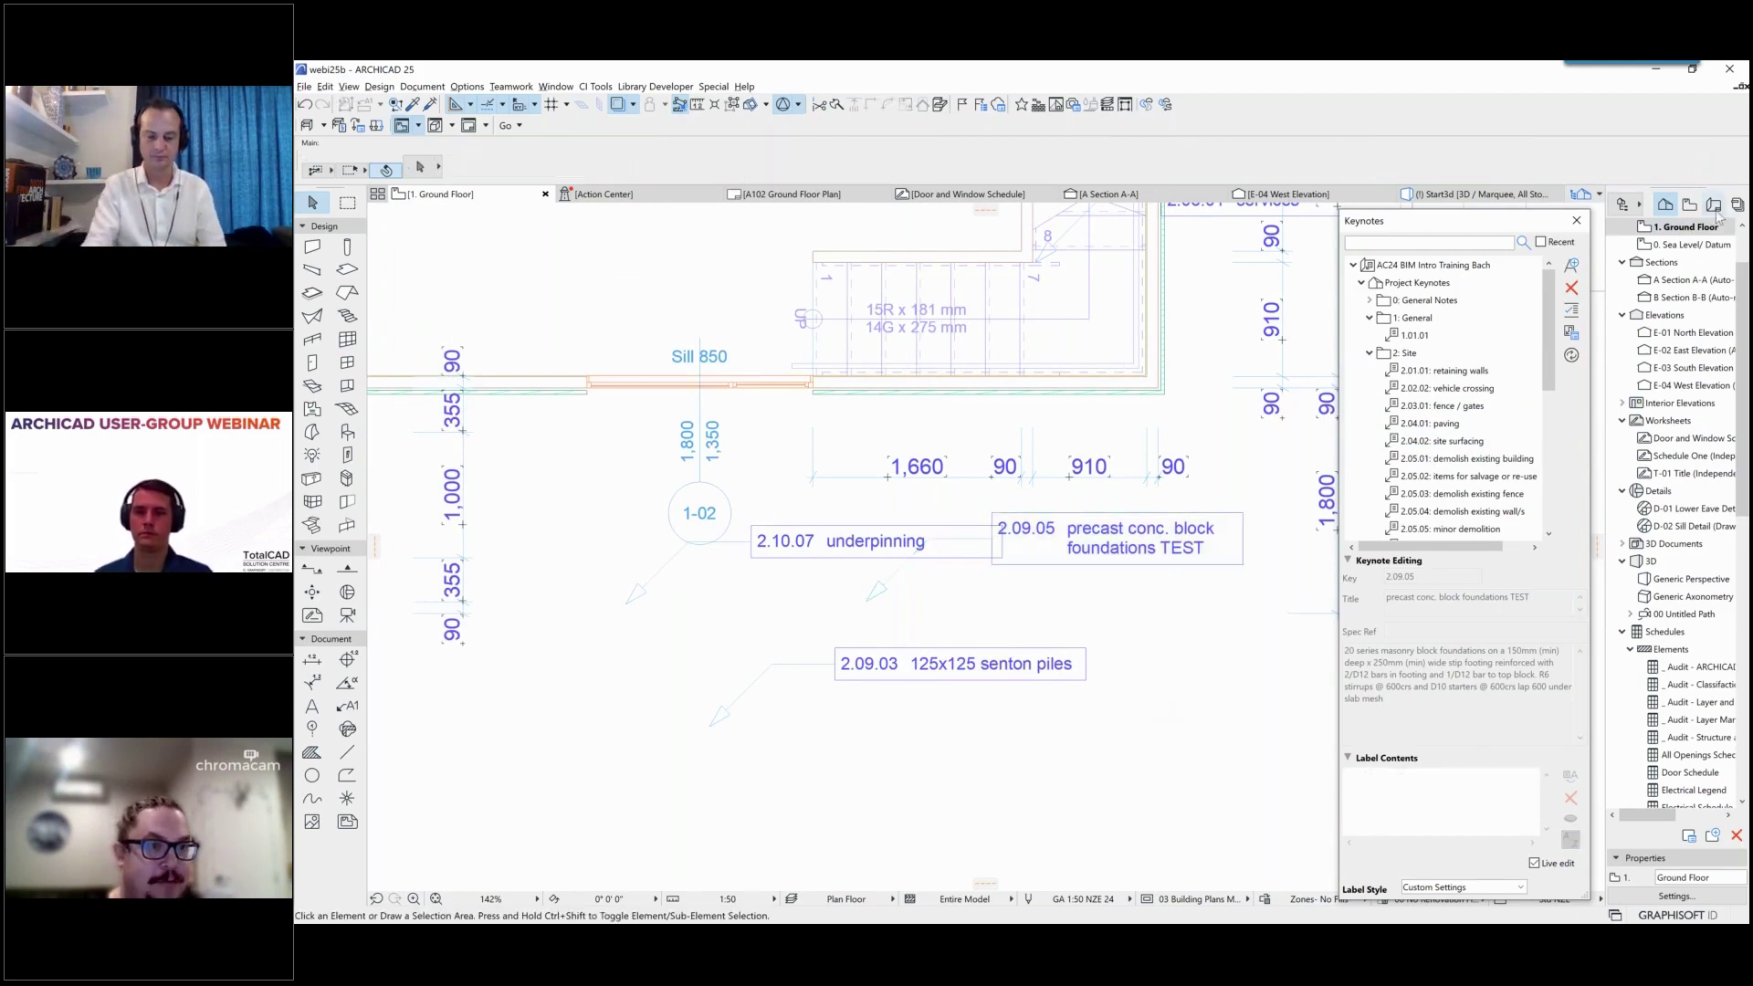
Step: Update the keynotes schedule on the A102 Ground Floor Plan layout, for the current layout only, and inspect its 2.09.05 entry
{"action": "left_click", "coordinate": [1714, 205]}
{"action": "double_click", "coordinate": [1696, 387]}
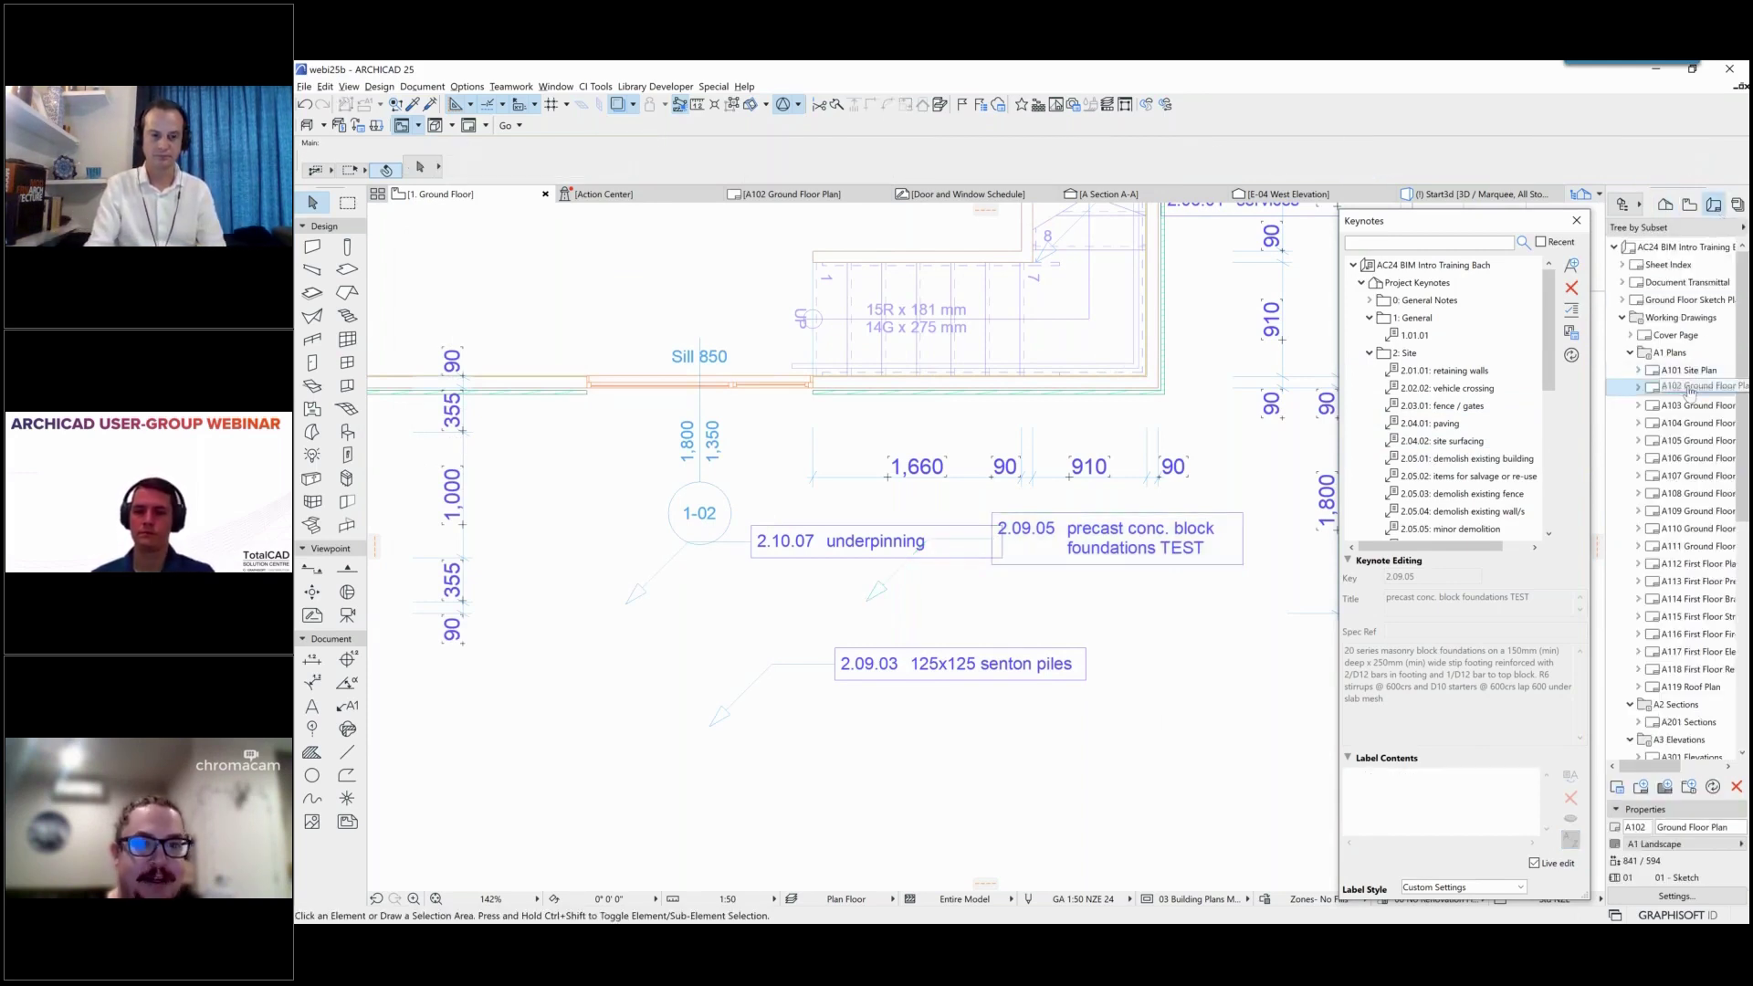
{"action": "left_click", "coordinate": [594, 86]}
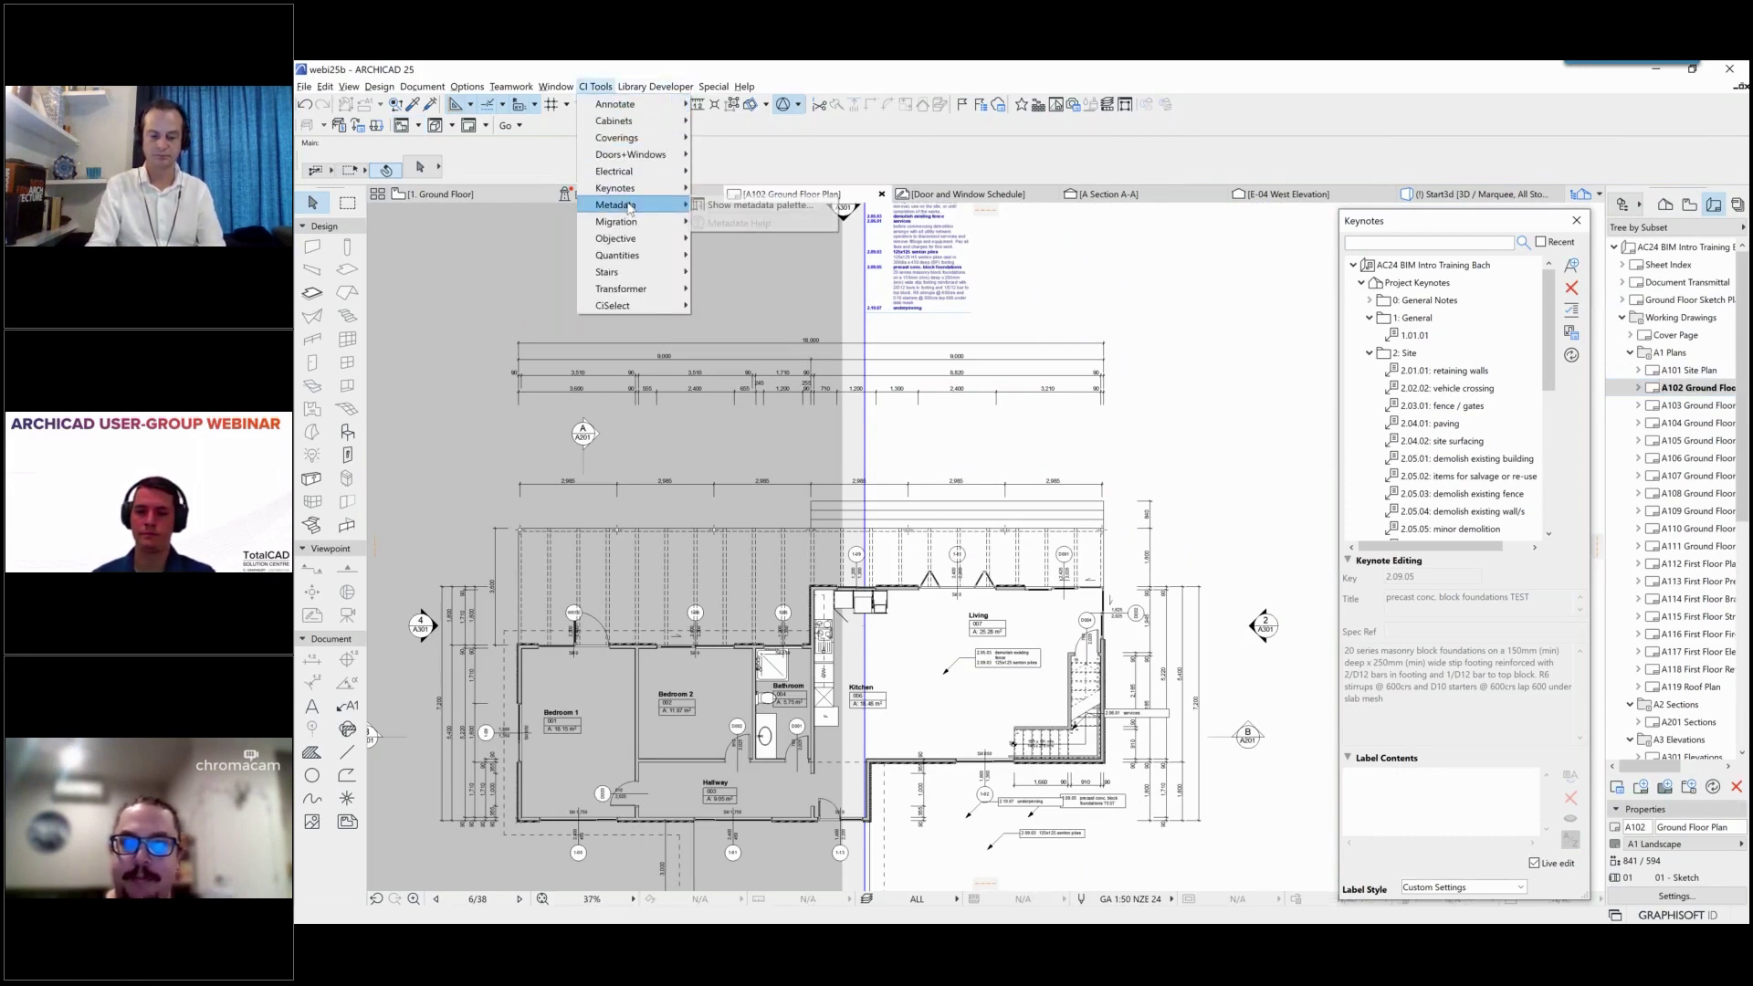
{"action": "mouse_move", "coordinate": [663, 192]}
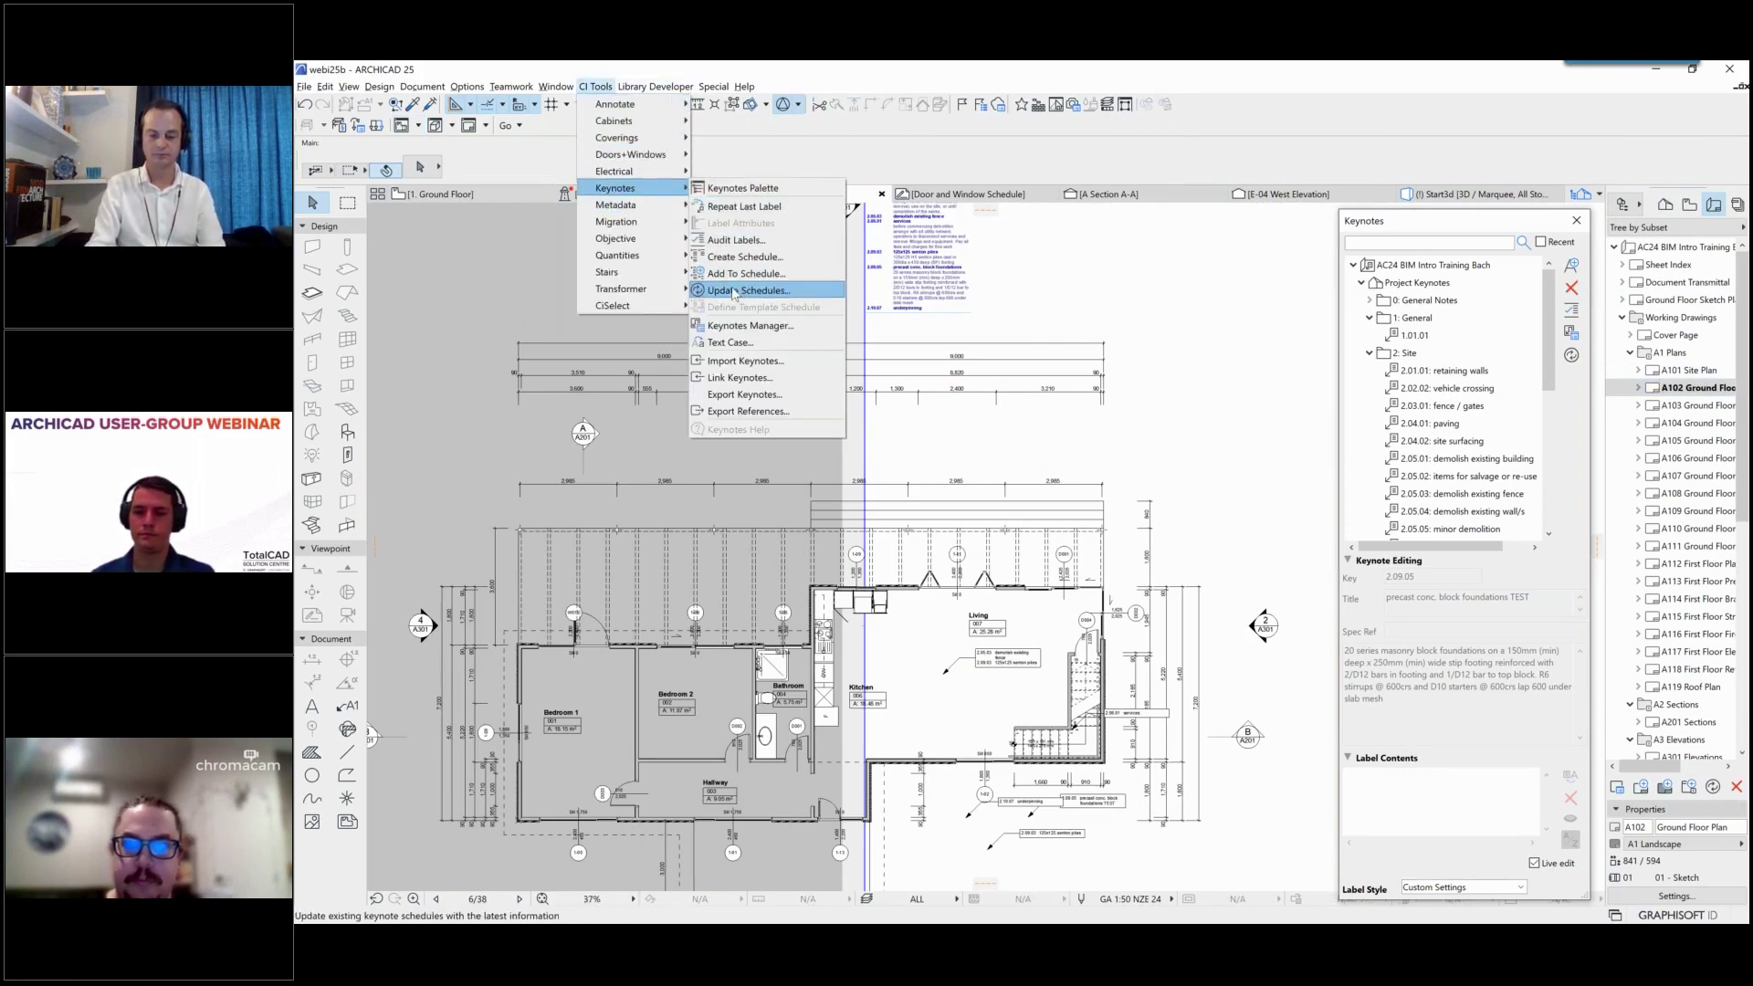
{"action": "left_click", "coordinate": [735, 290]}
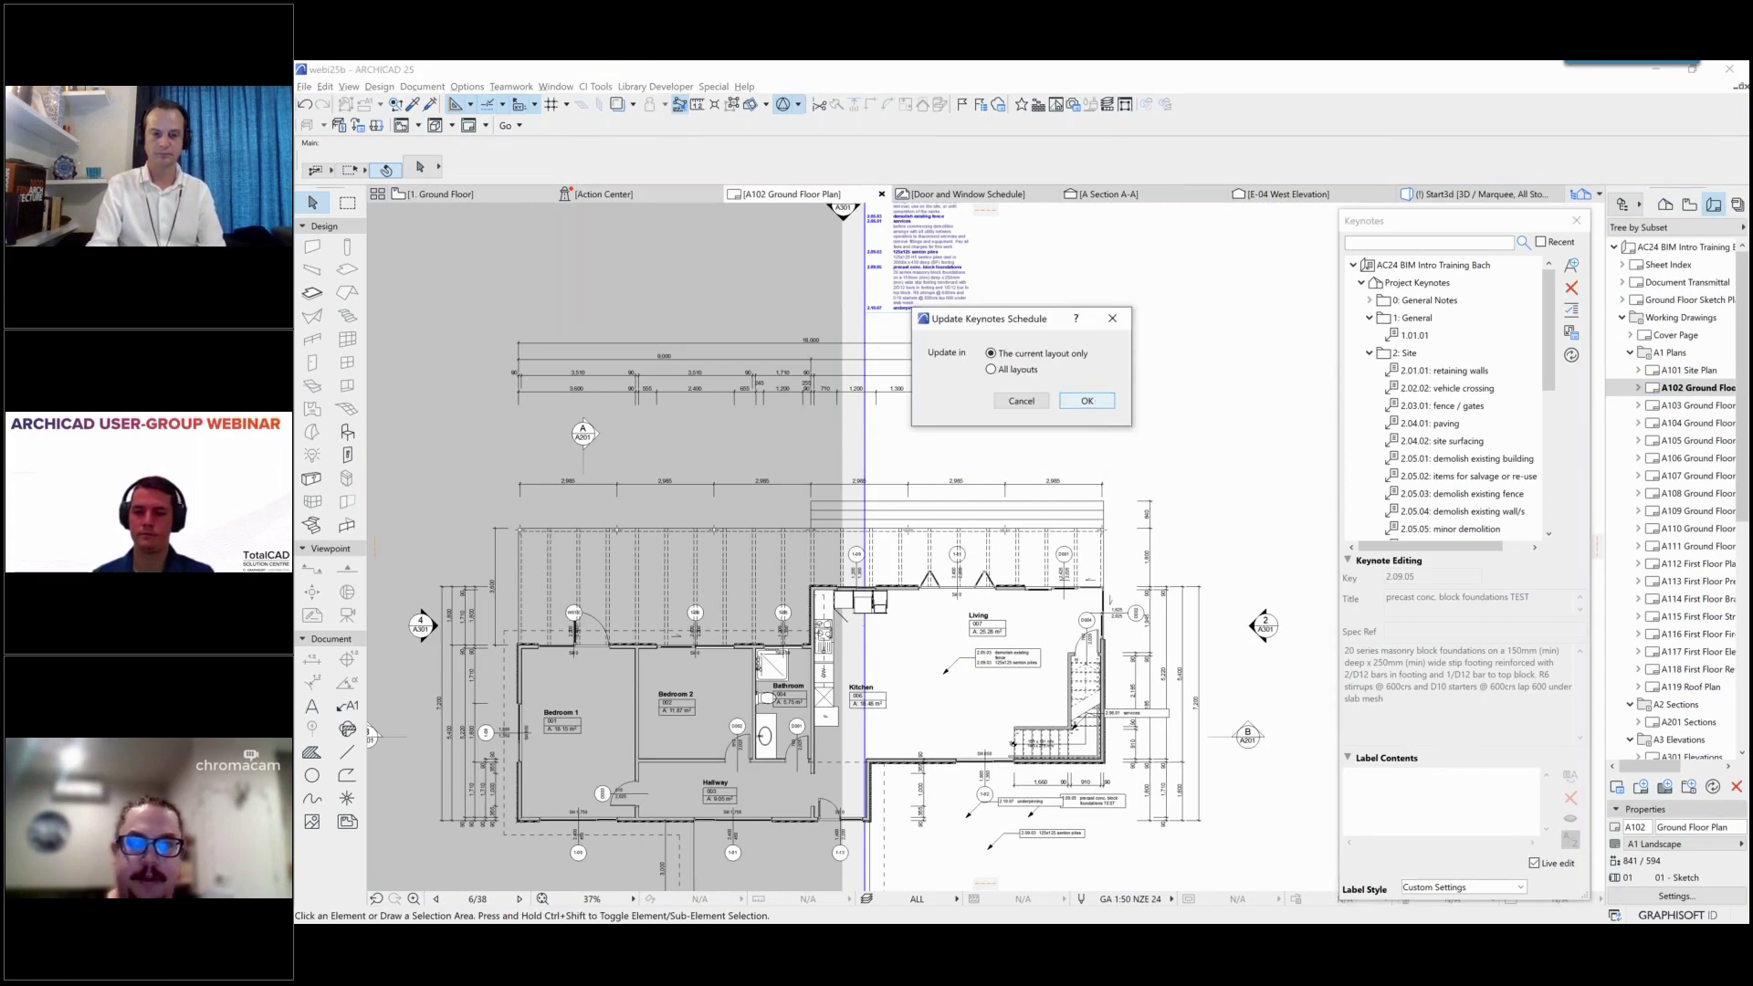
{"action": "left_click", "coordinate": [1064, 402]}
{"action": "scroll", "coordinate": [1054, 372], "scroll_direction": "up", "scroll_amount": 5}
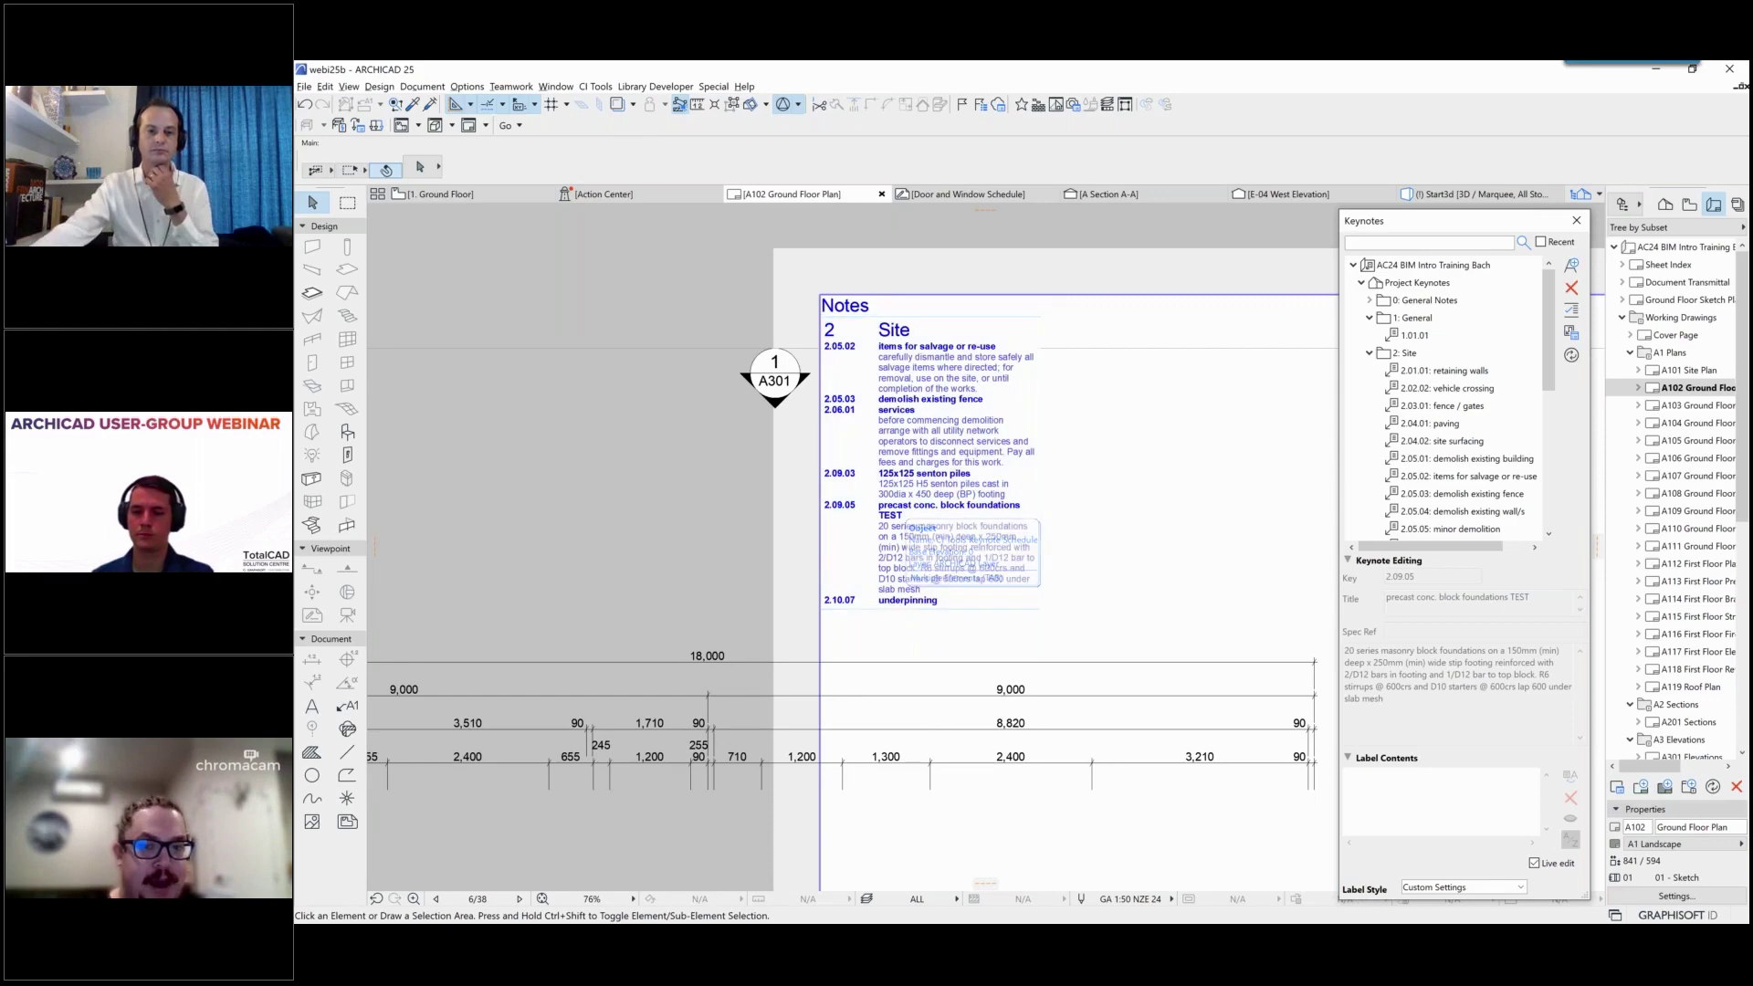
Step: Return to the Ground Floor plan and look over the keynote labels around the Kitchen and Living room
{"action": "left_click", "coordinate": [487, 193]}
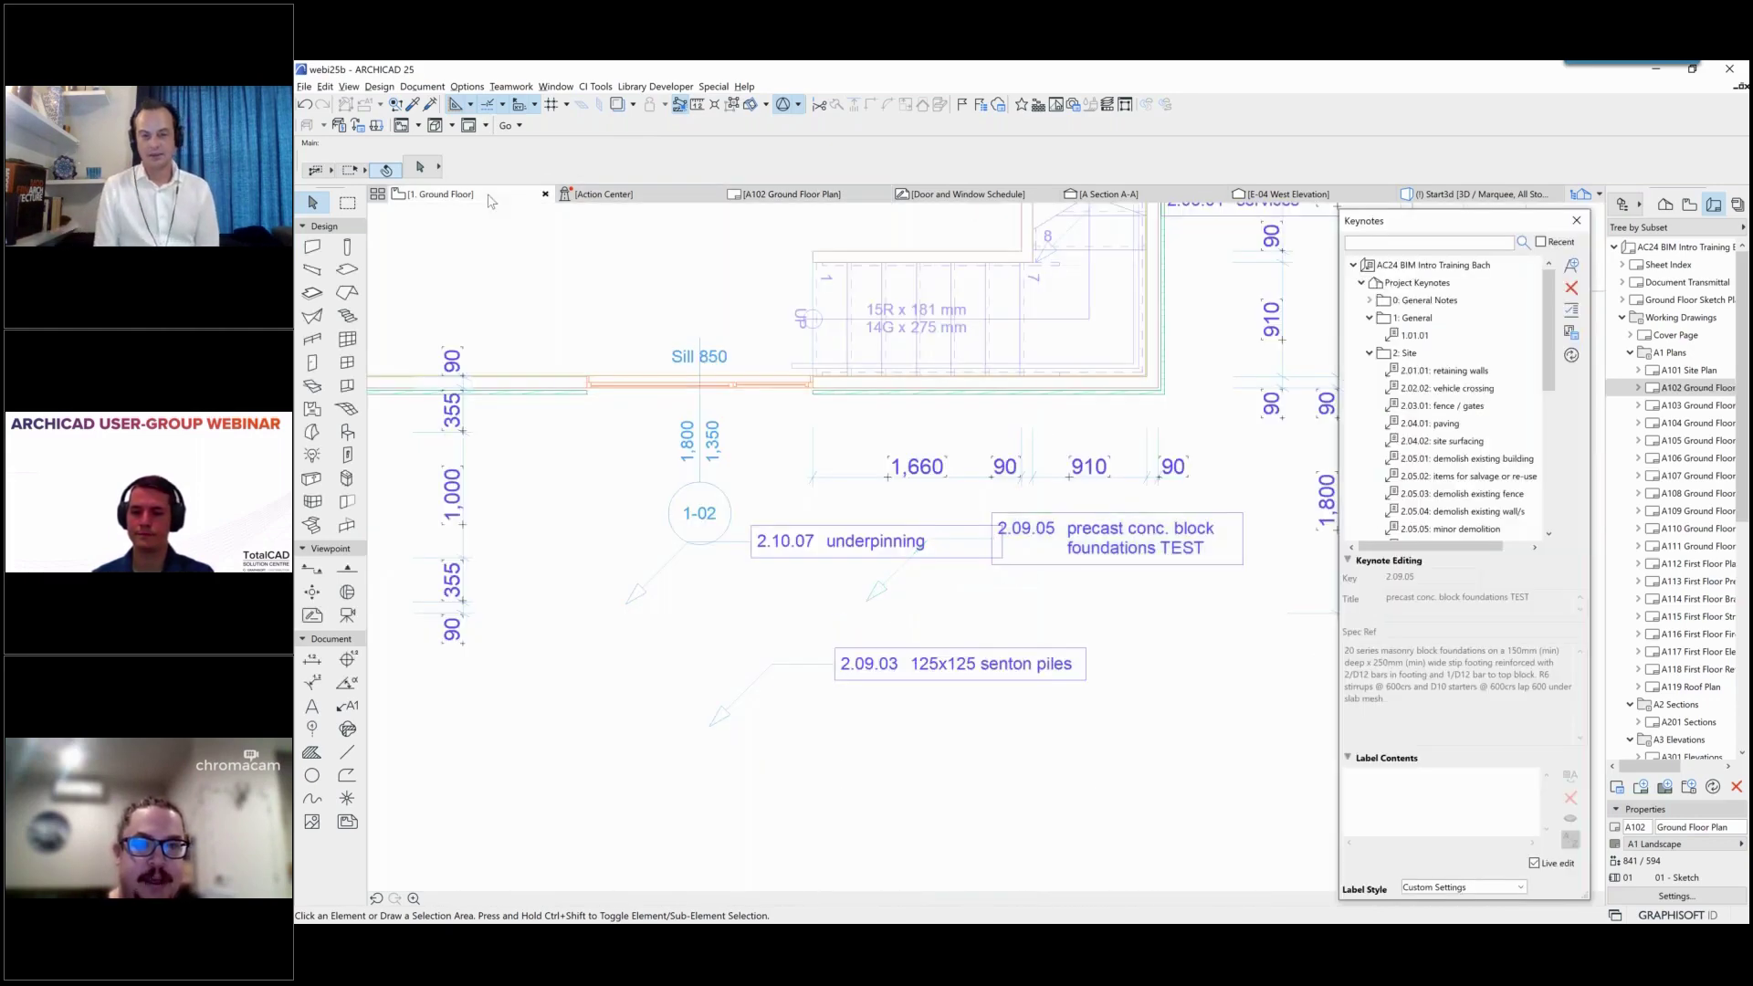
{"action": "scroll", "coordinate": [1039, 425], "scroll_direction": "down", "scroll_amount": 1}
{"action": "scroll", "coordinate": [1039, 425], "scroll_direction": "down", "scroll_amount": 5}
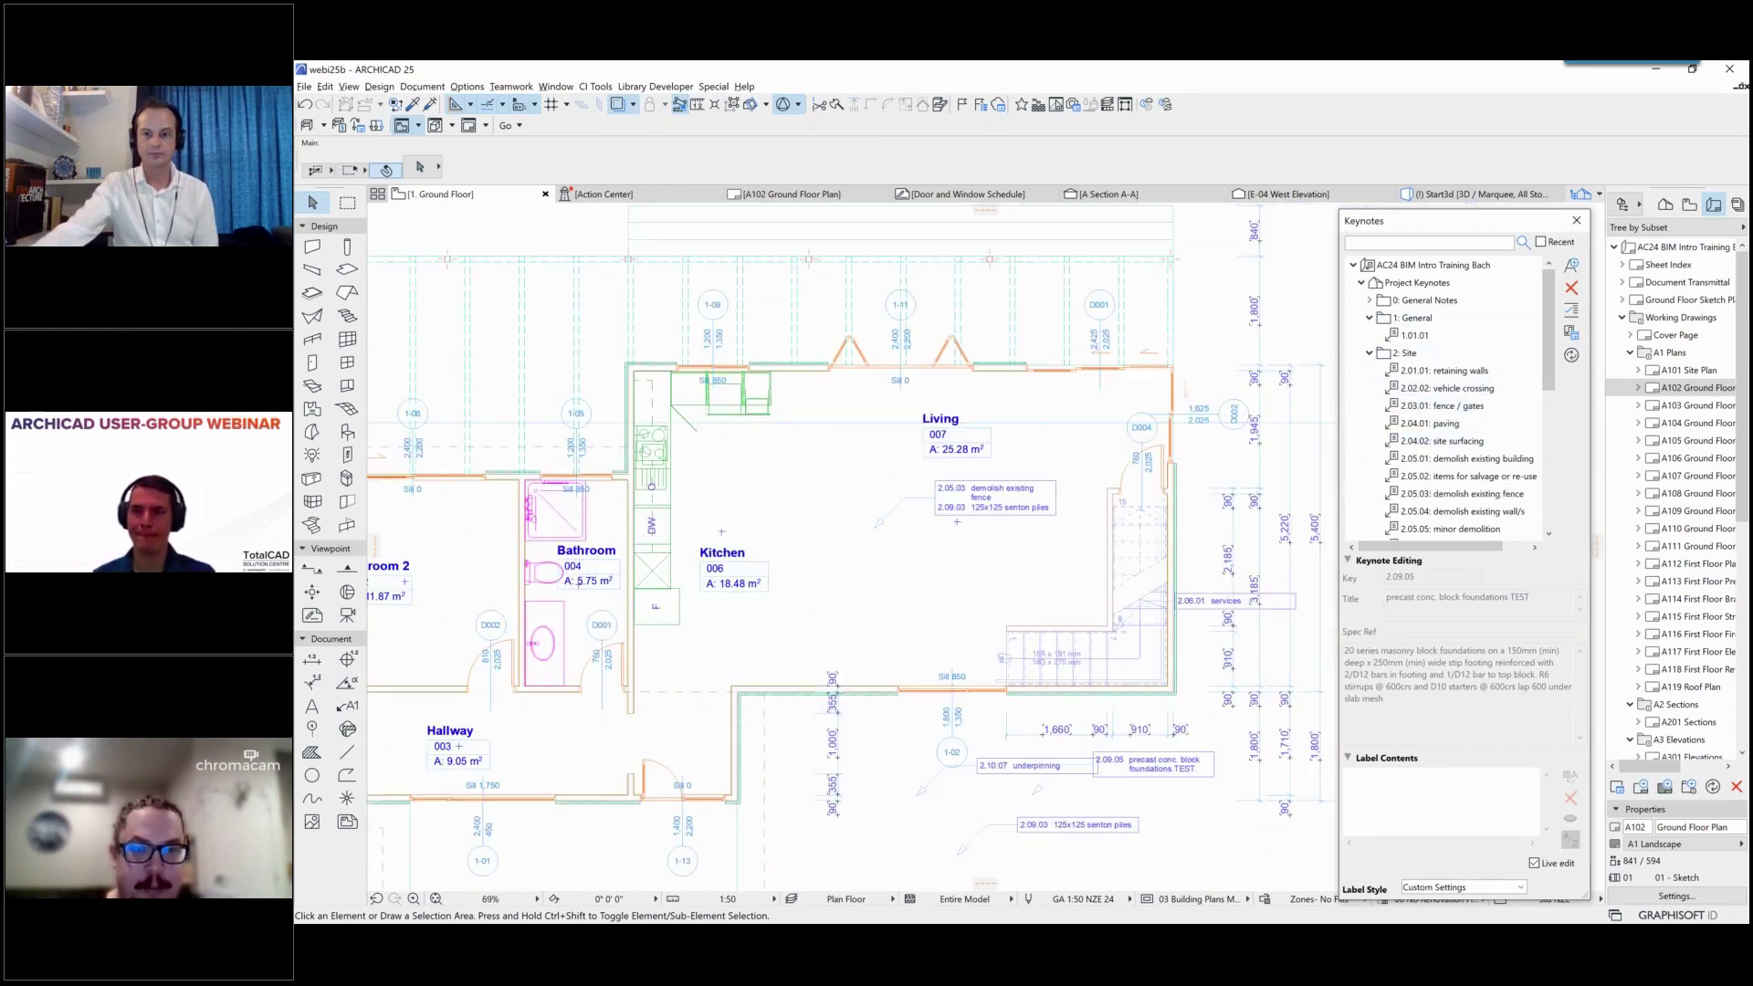
{"action": "middle_click_drag", "start_coordinate": [1194, 631], "coordinate": [1185, 604]}
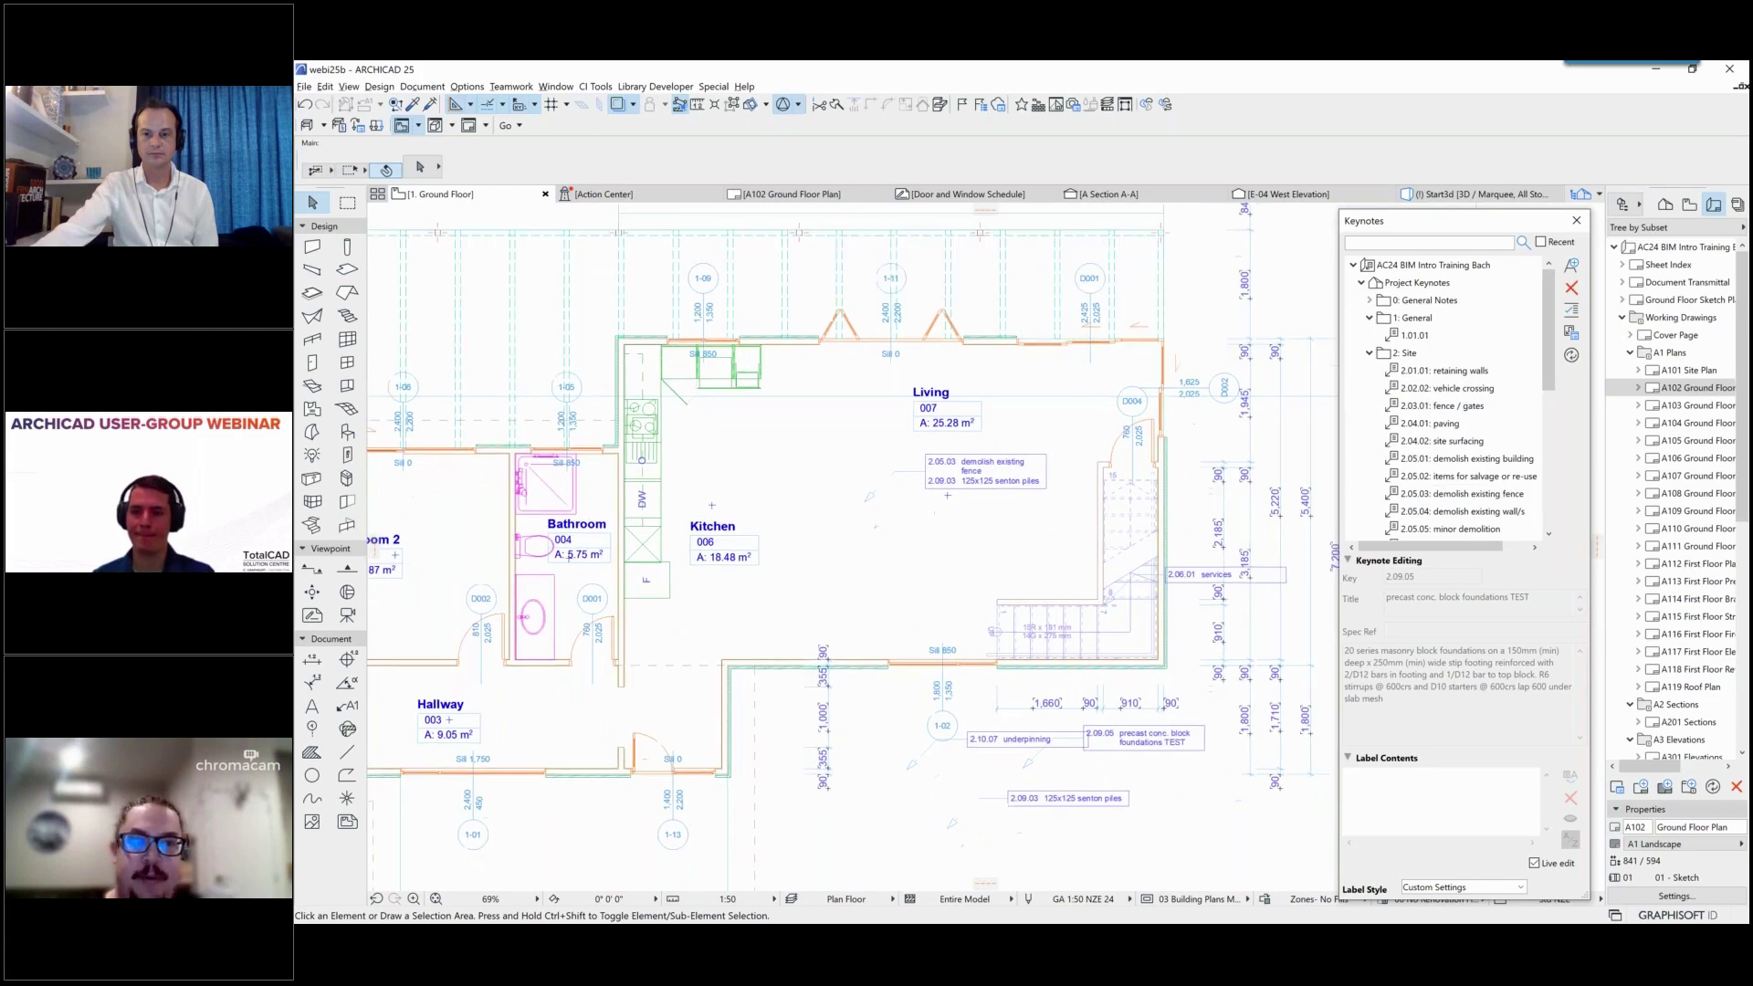
Step: Audit all keynote labels in the current drawing and close the audit
{"action": "left_click", "coordinate": [1572, 313]}
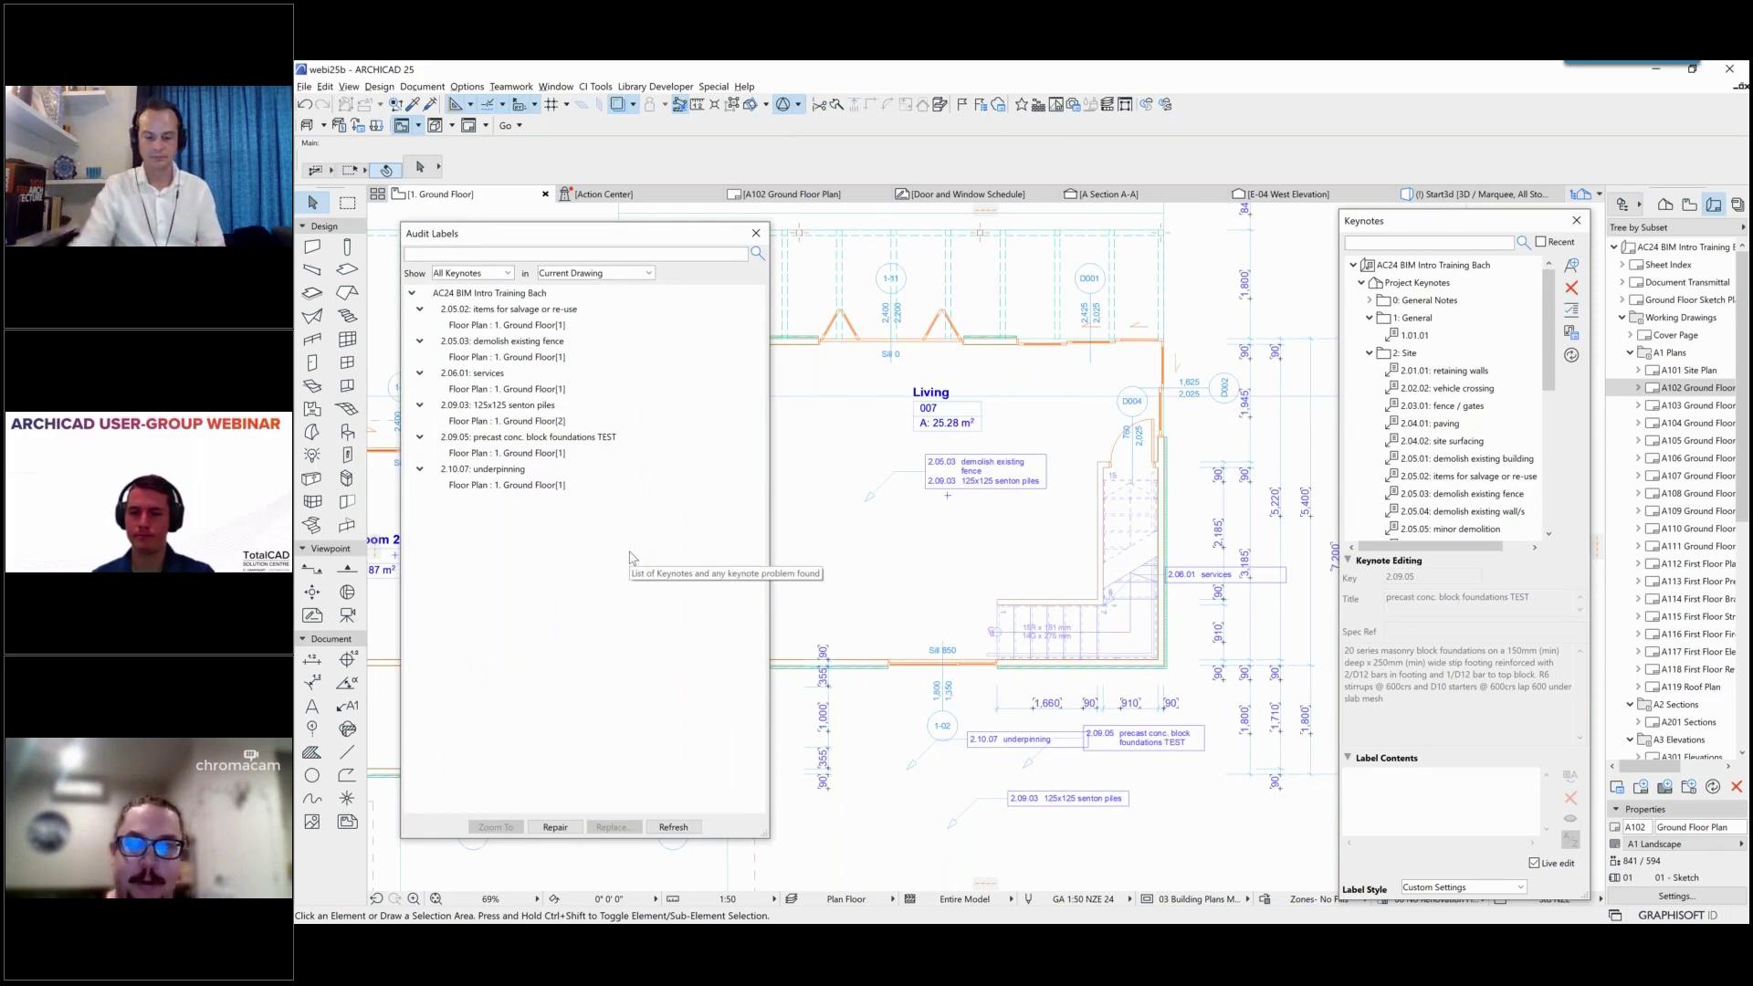
{"action": "left_click", "coordinate": [756, 232]}
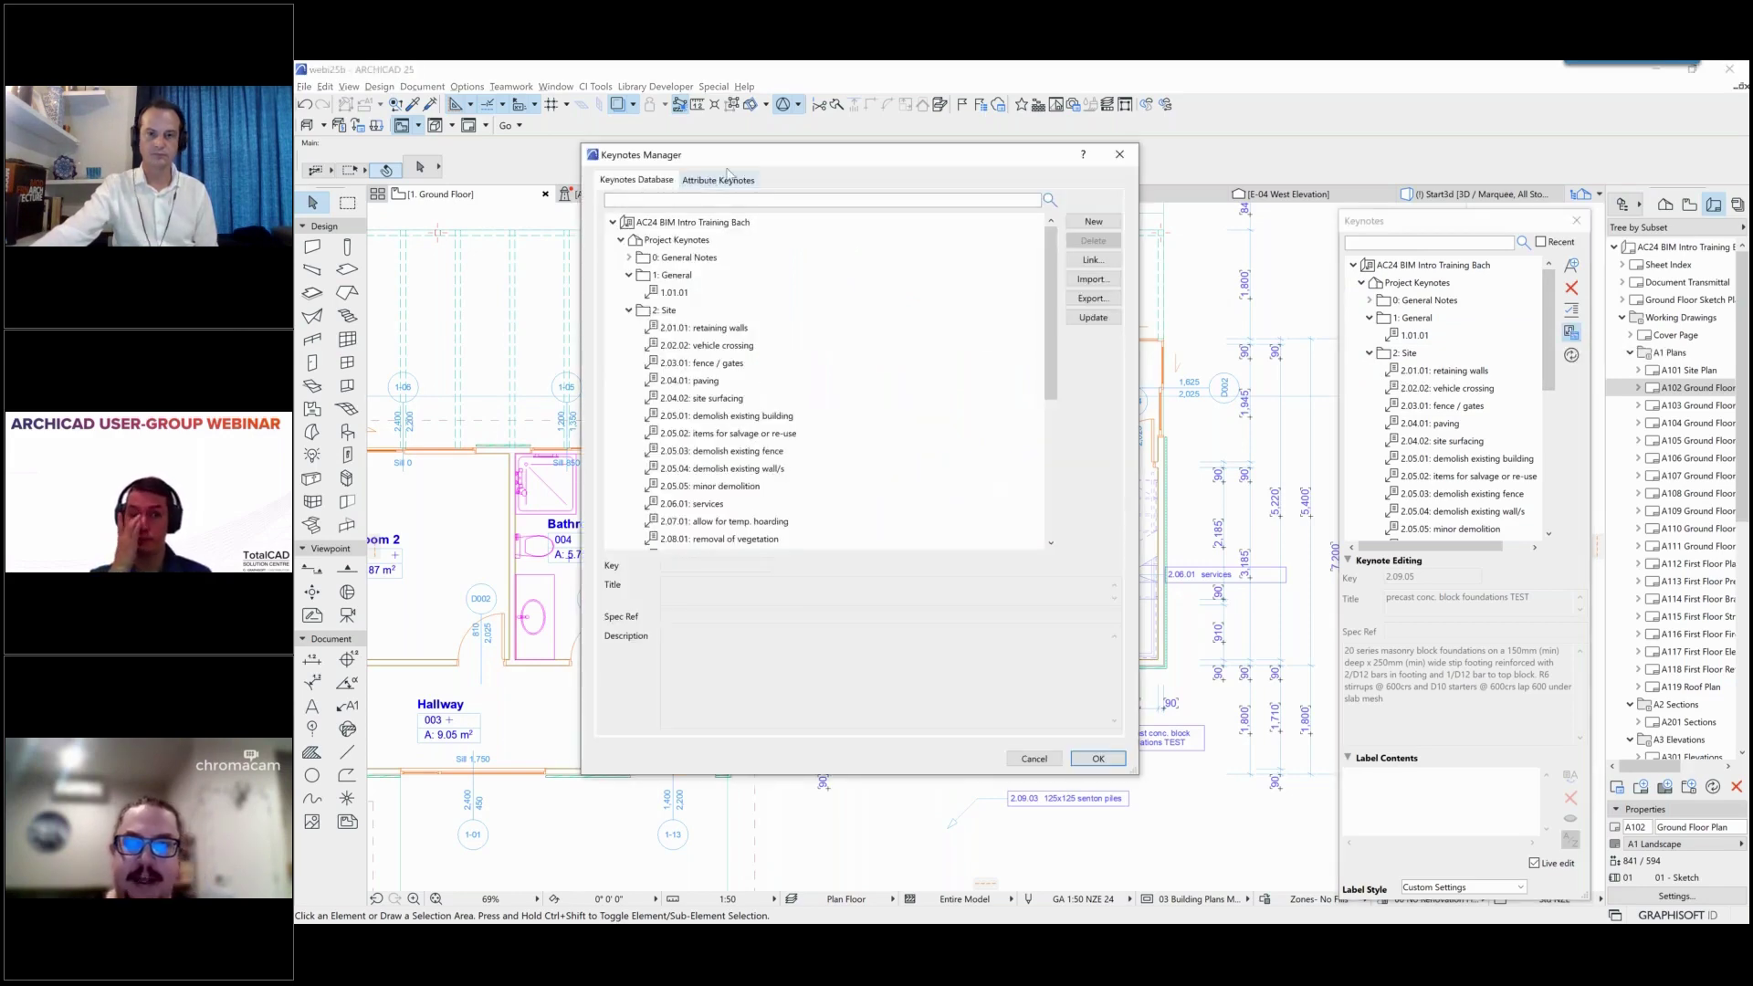
Step: Open the attribute keynotes in the Keynotes Manager and browse the line types and the project keynotes
{"action": "left_click", "coordinate": [724, 186]}
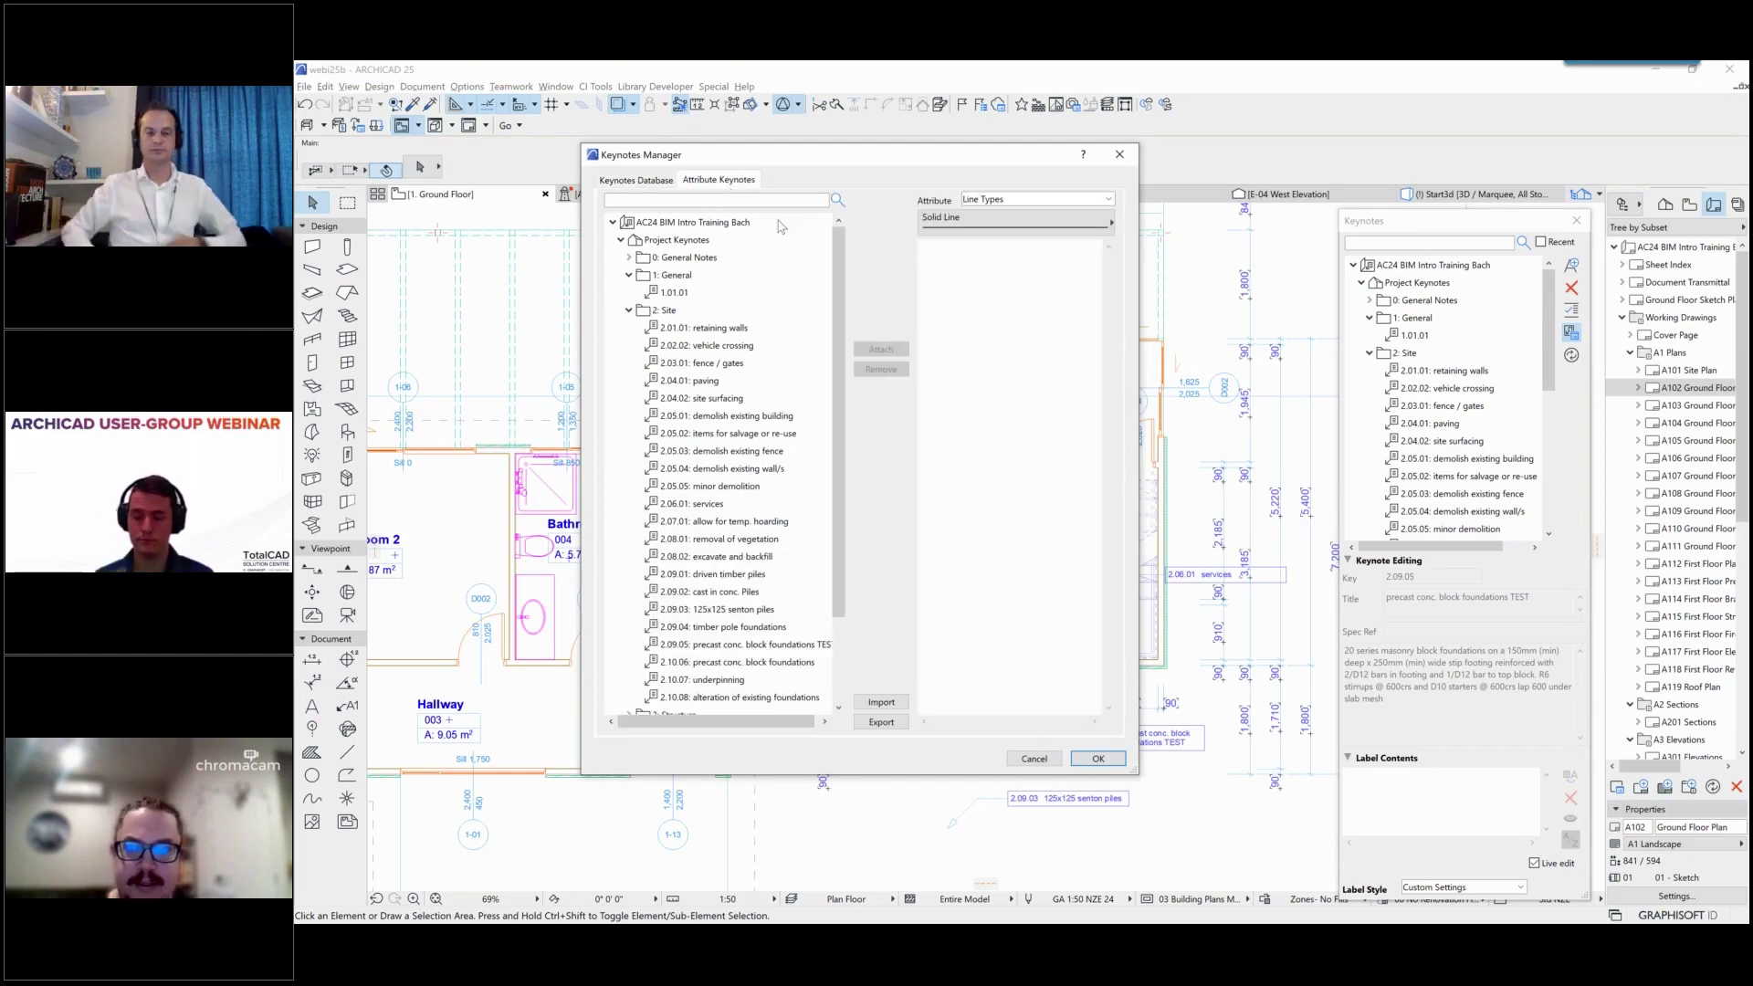
{"action": "left_click", "coordinate": [995, 231]}
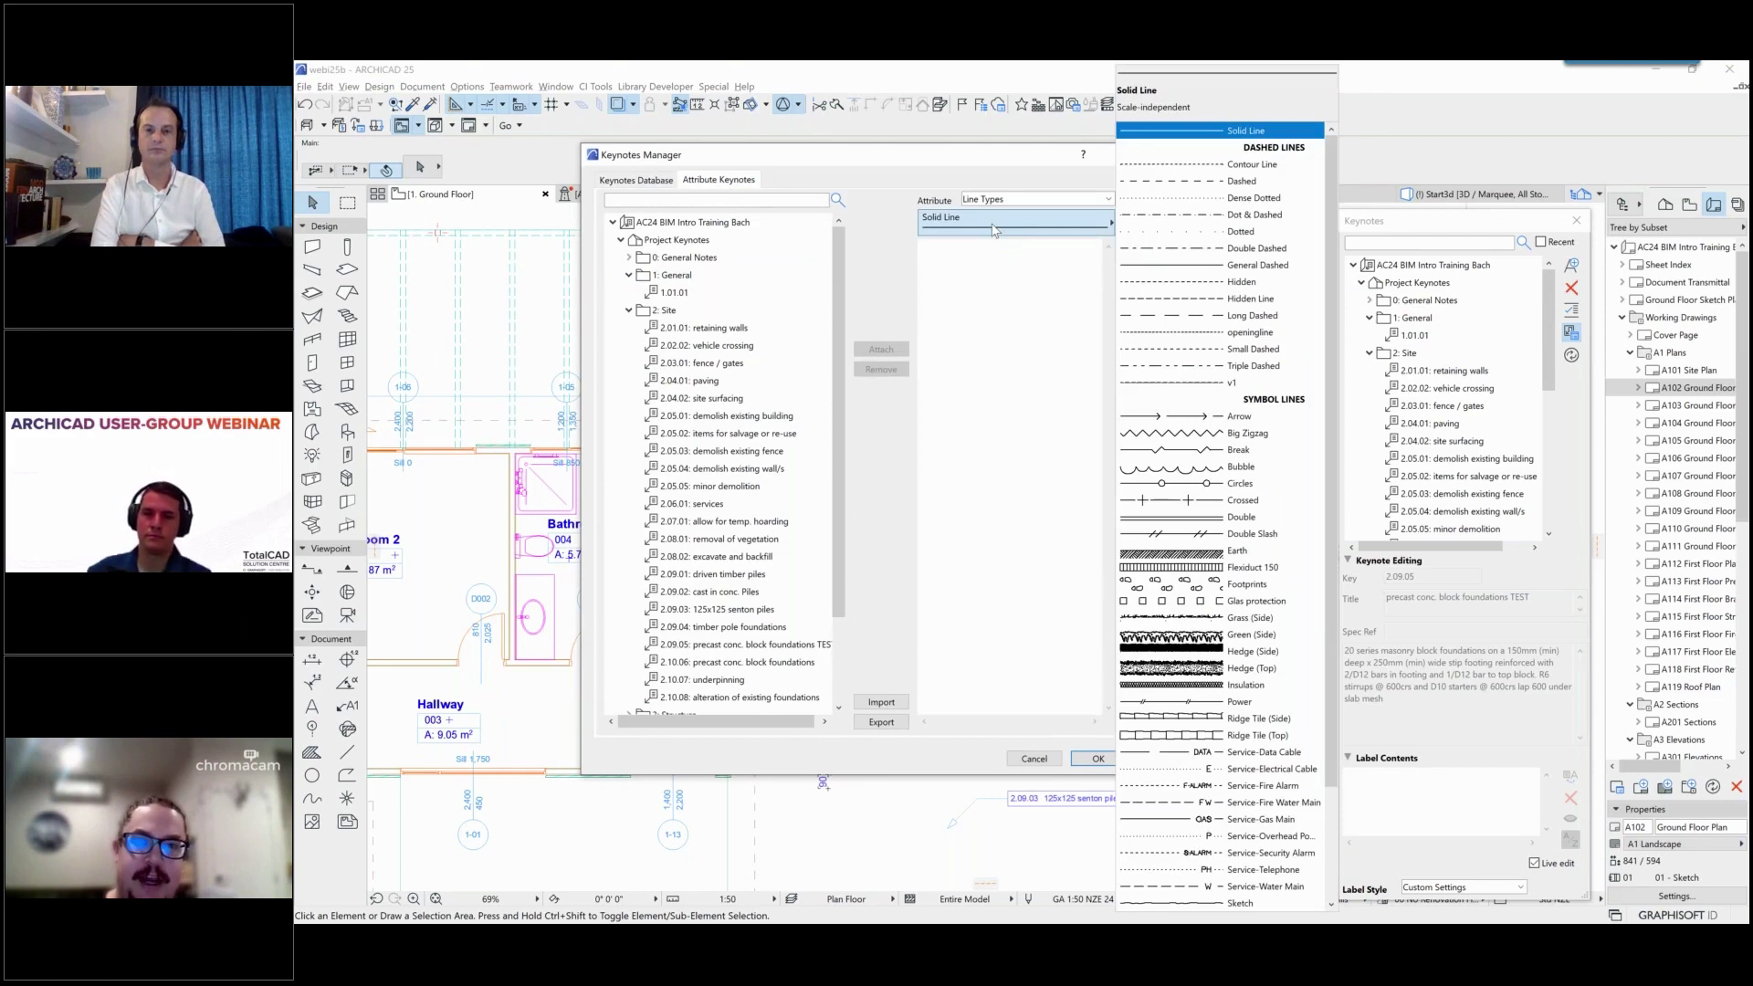
{"action": "left_click", "coordinate": [1011, 211]}
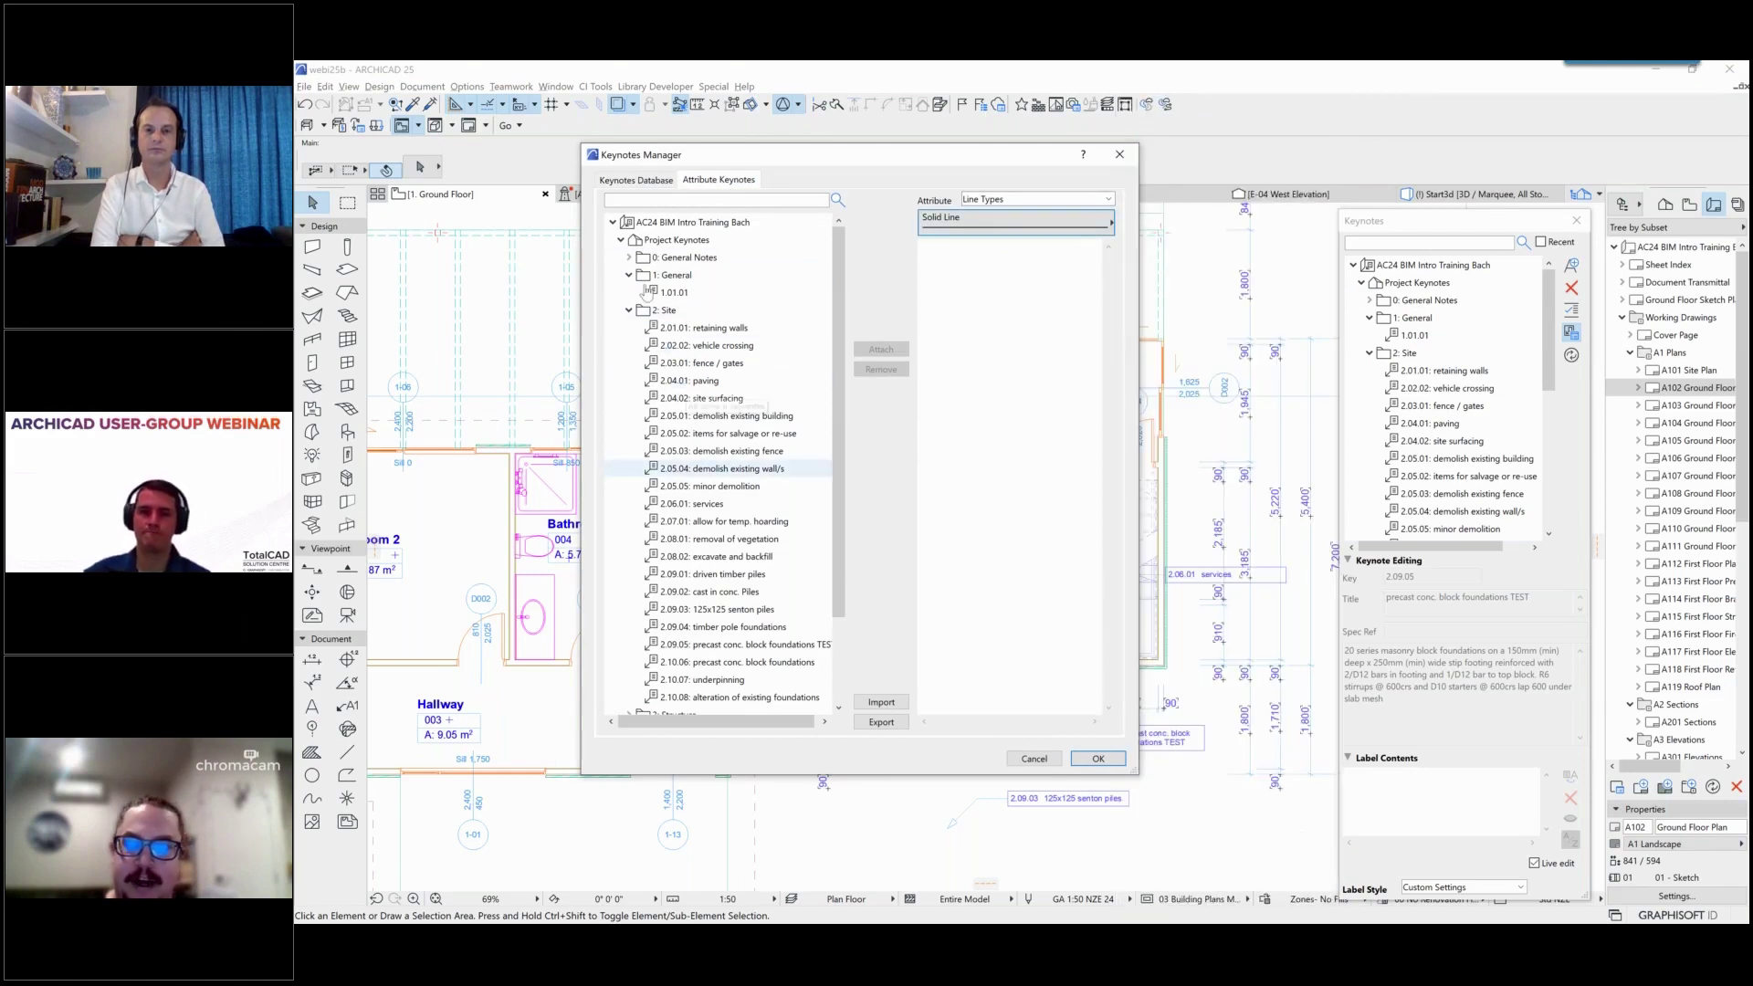
{"action": "scroll", "coordinate": [837, 262], "scroll_direction": "down", "scroll_amount": 2}
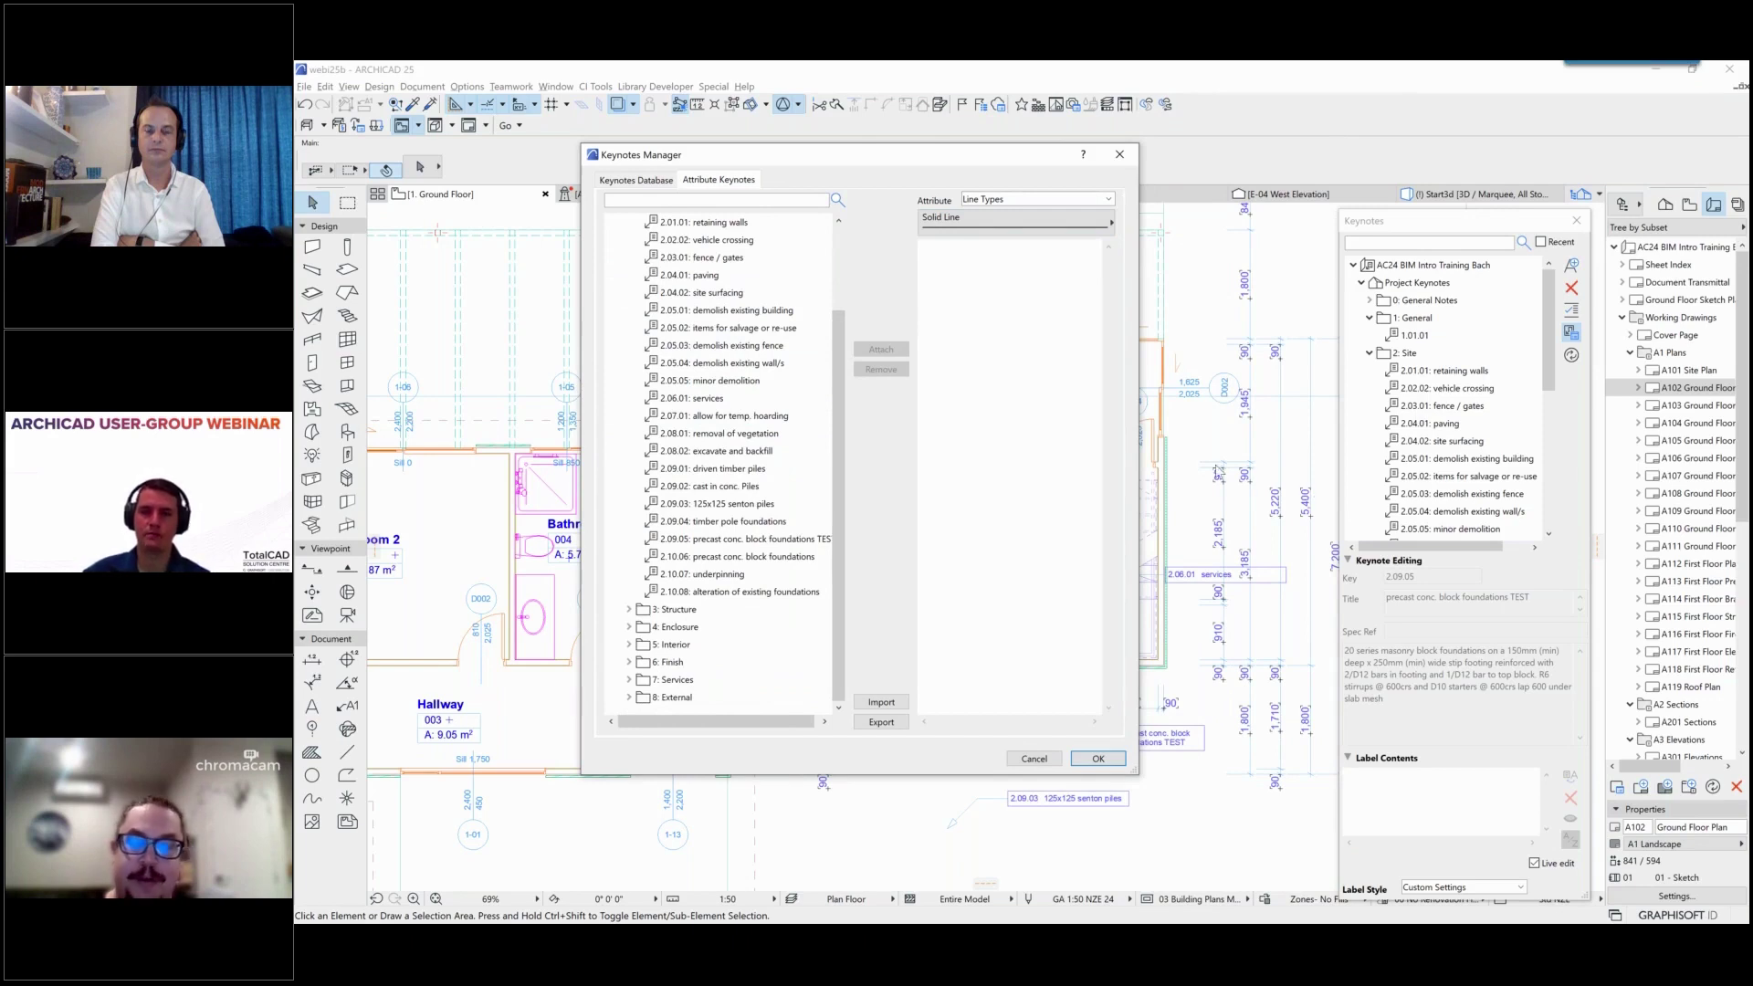
Step: Attach the 2.01.01 retaining walls keynote to the Concrete - Structural building material and confirm the Keynotes Manager
{"action": "left_click", "coordinate": [1036, 199]}
{"action": "left_click", "coordinate": [1006, 240]}
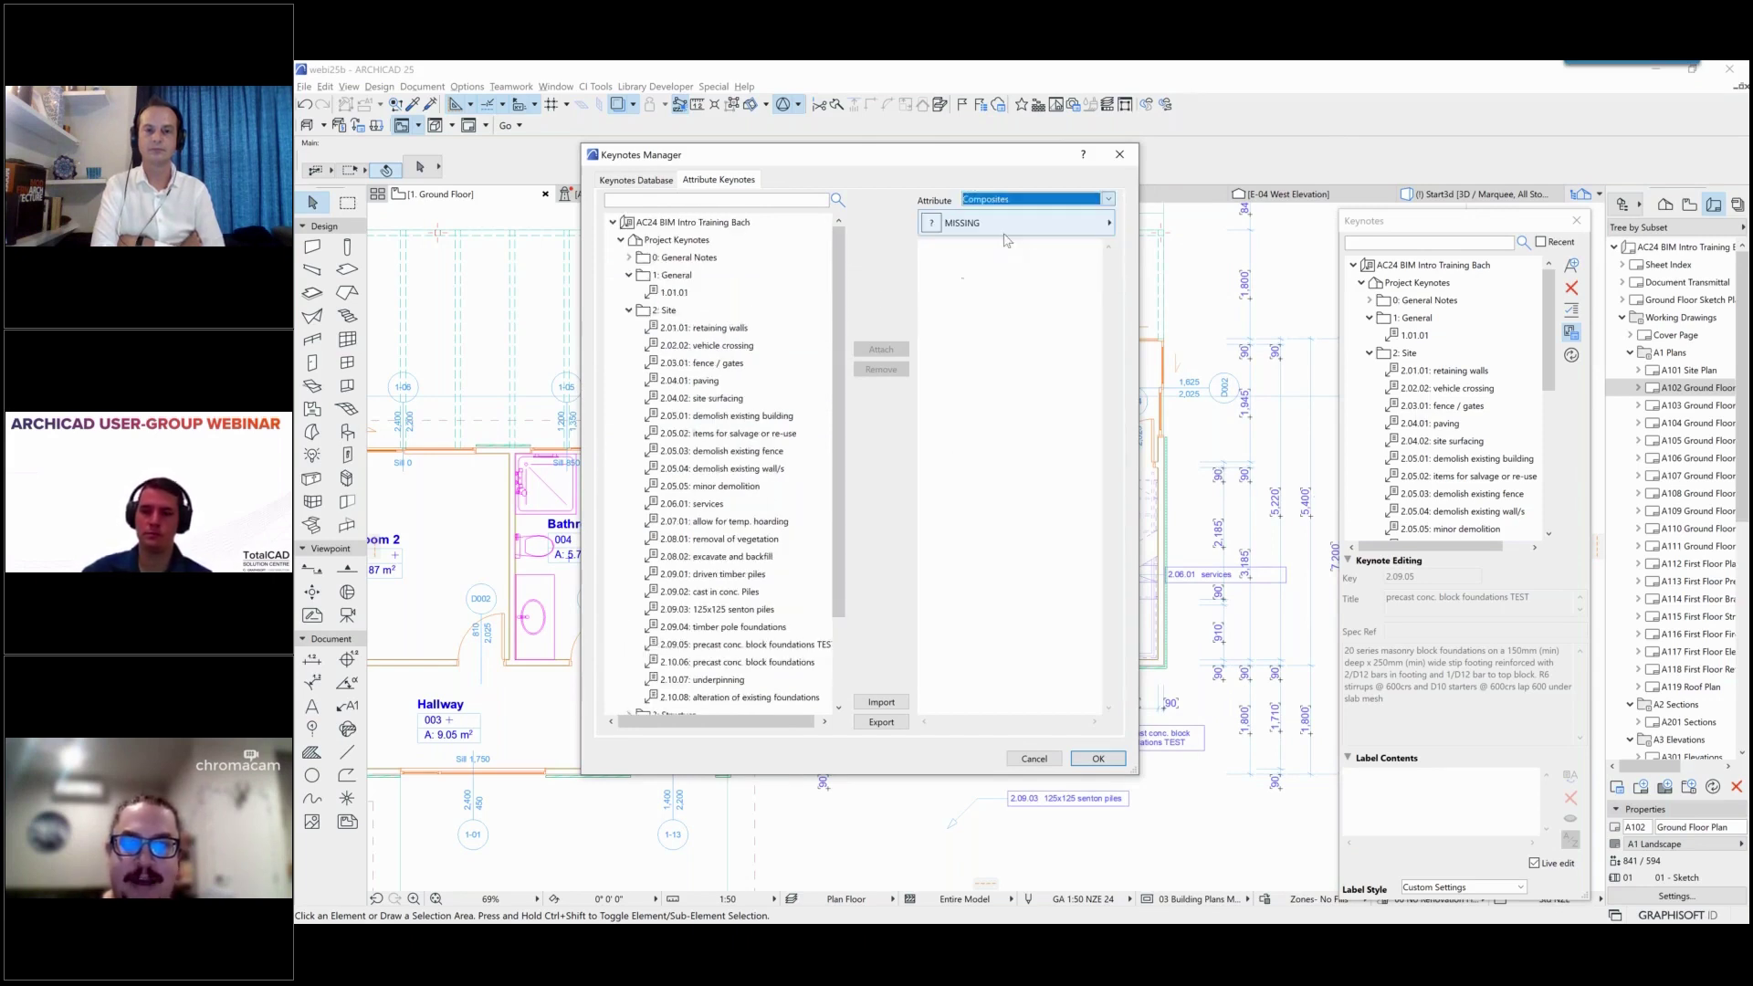
{"action": "left_click", "coordinate": [1035, 201]}
{"action": "left_click", "coordinate": [1024, 272]}
{"action": "left_click", "coordinate": [1095, 223]}
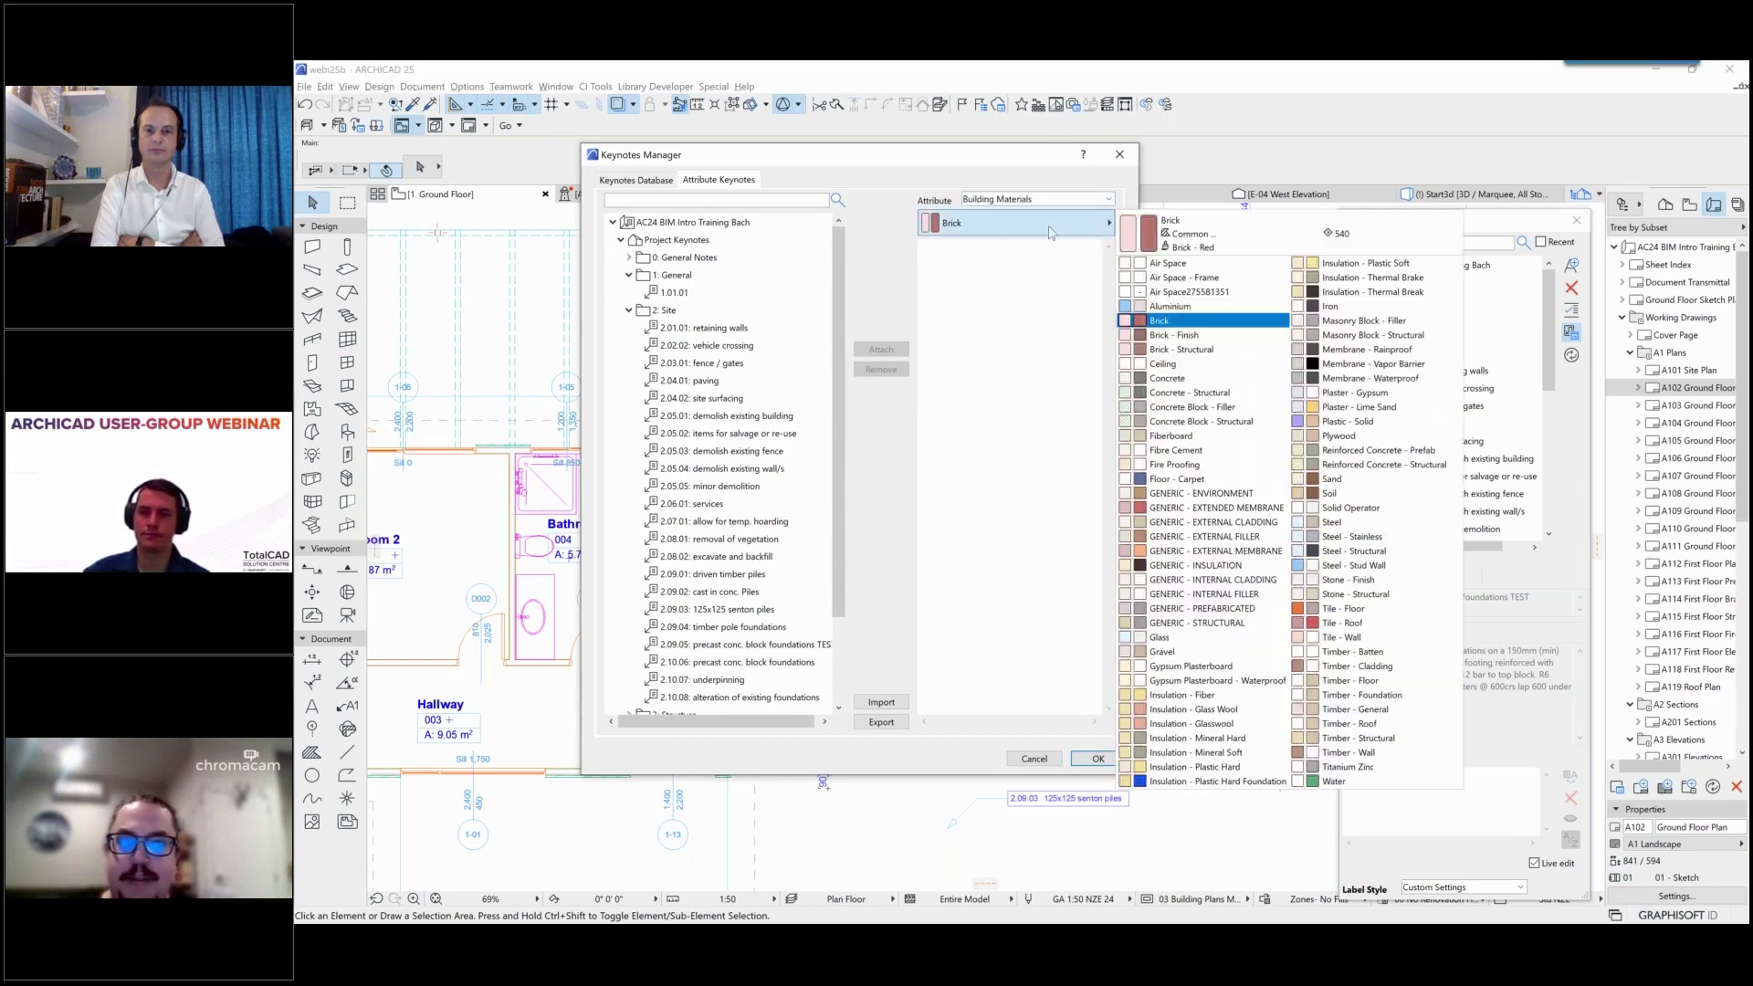
{"action": "left_click", "coordinate": [1177, 392]}
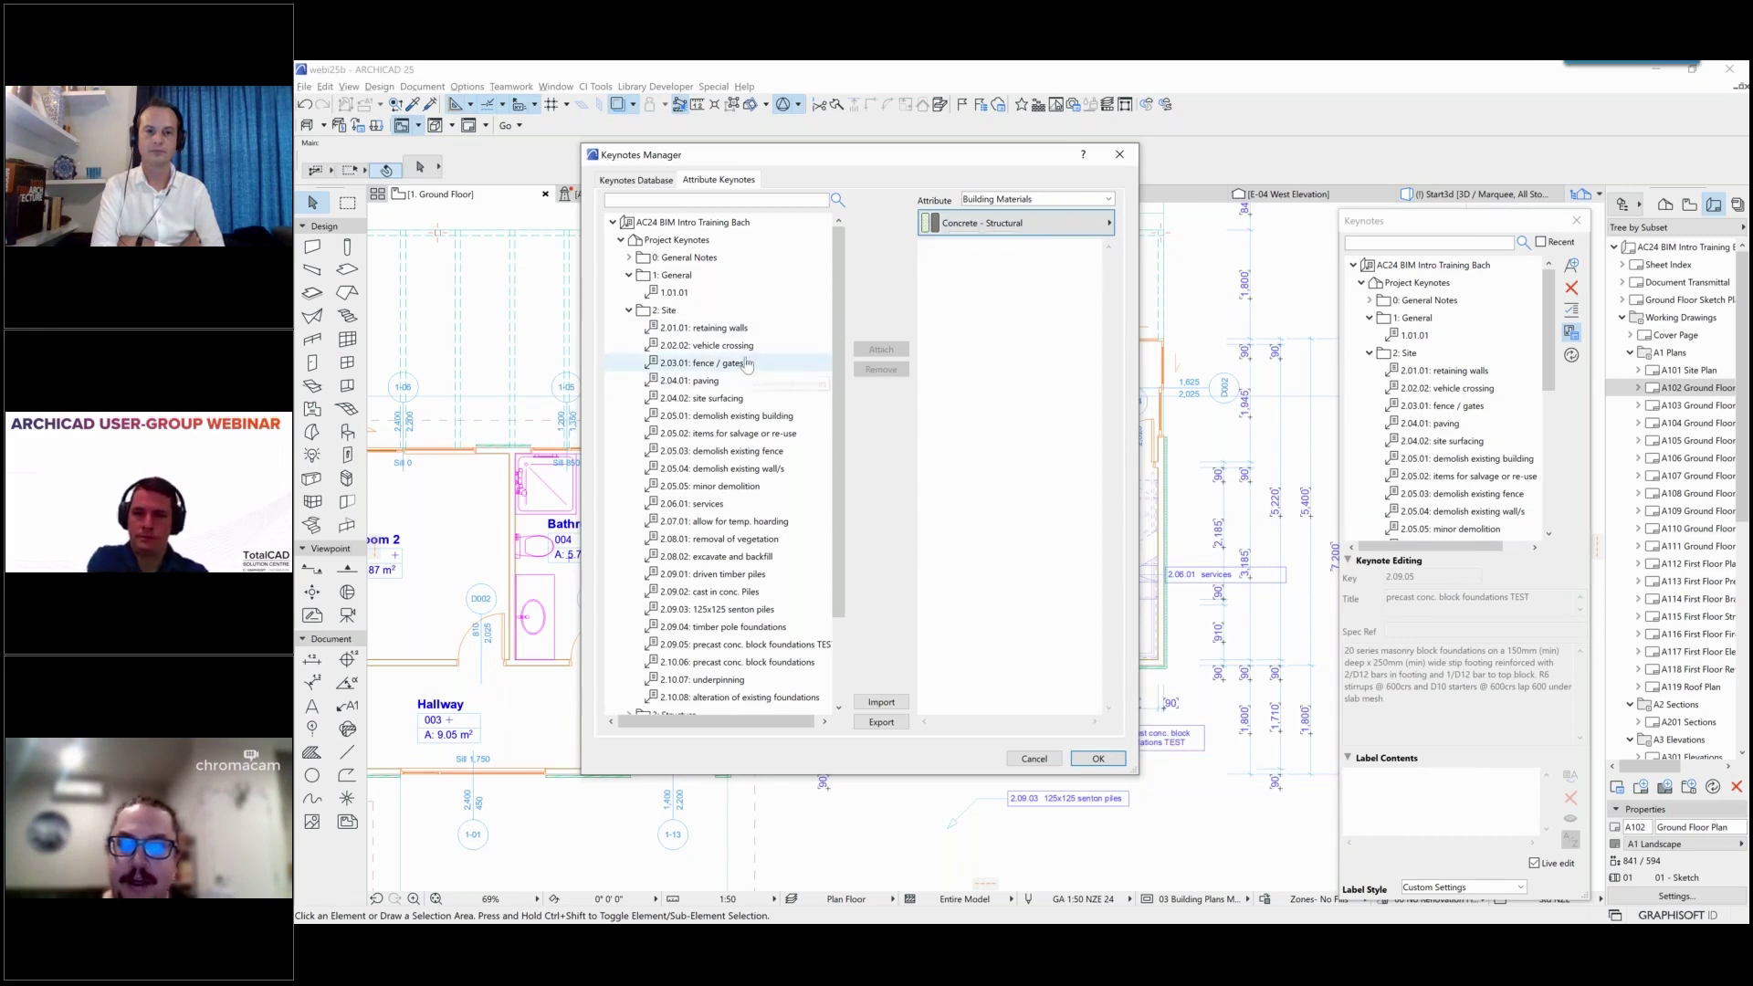
{"action": "left_click", "coordinate": [698, 330]}
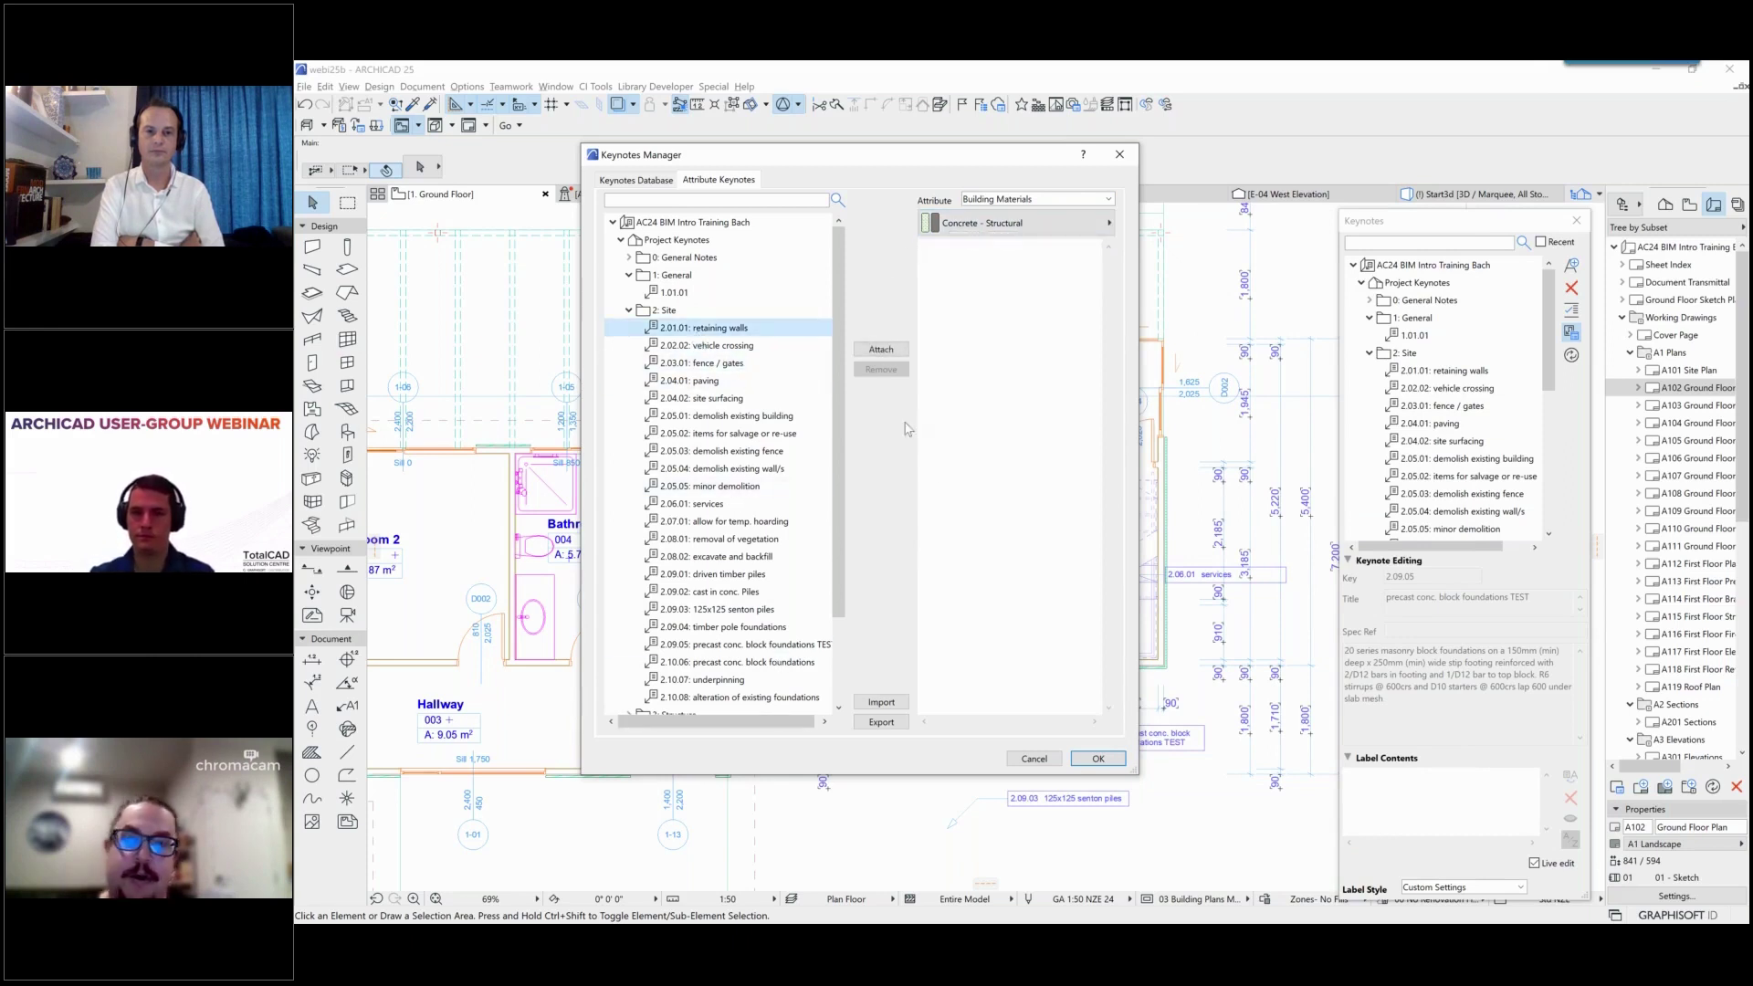
{"action": "left_click", "coordinate": [878, 350]}
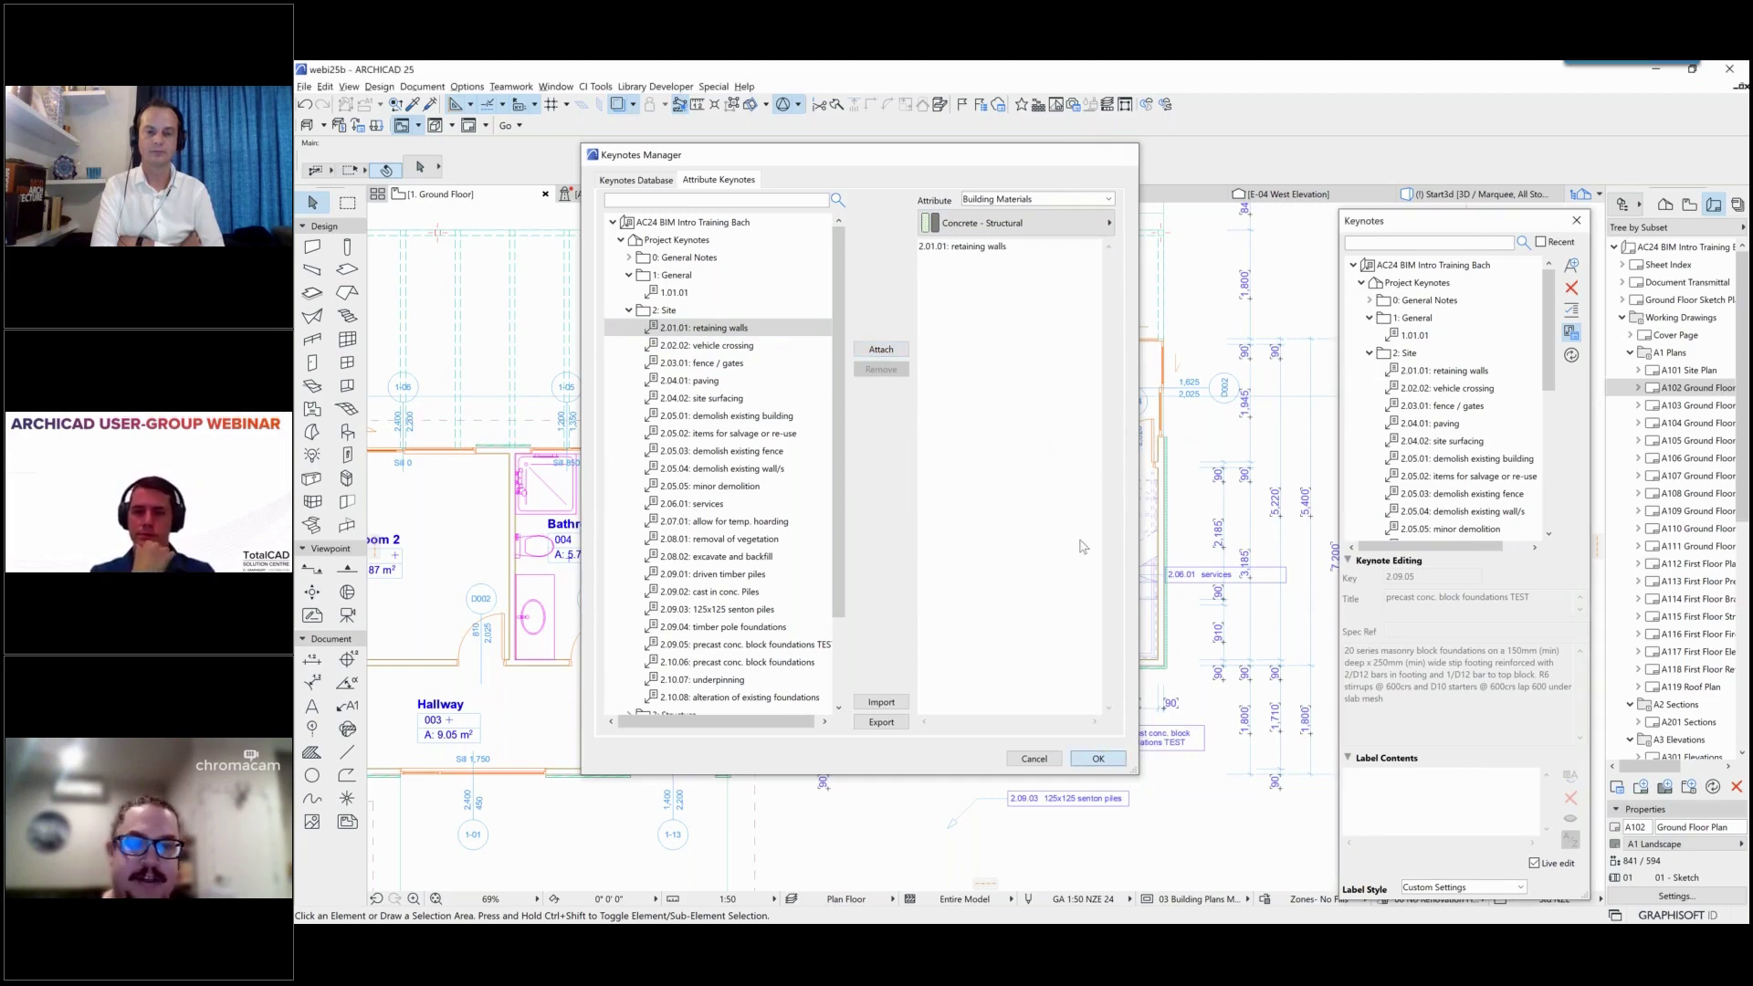
{"action": "key", "text": "Return"}
Step: Select the ground floor slab and place a label for its attached 2.01.01 retaining walls keynote
{"action": "scroll", "coordinate": [1009, 697], "scroll_direction": "down", "scroll_amount": 4}
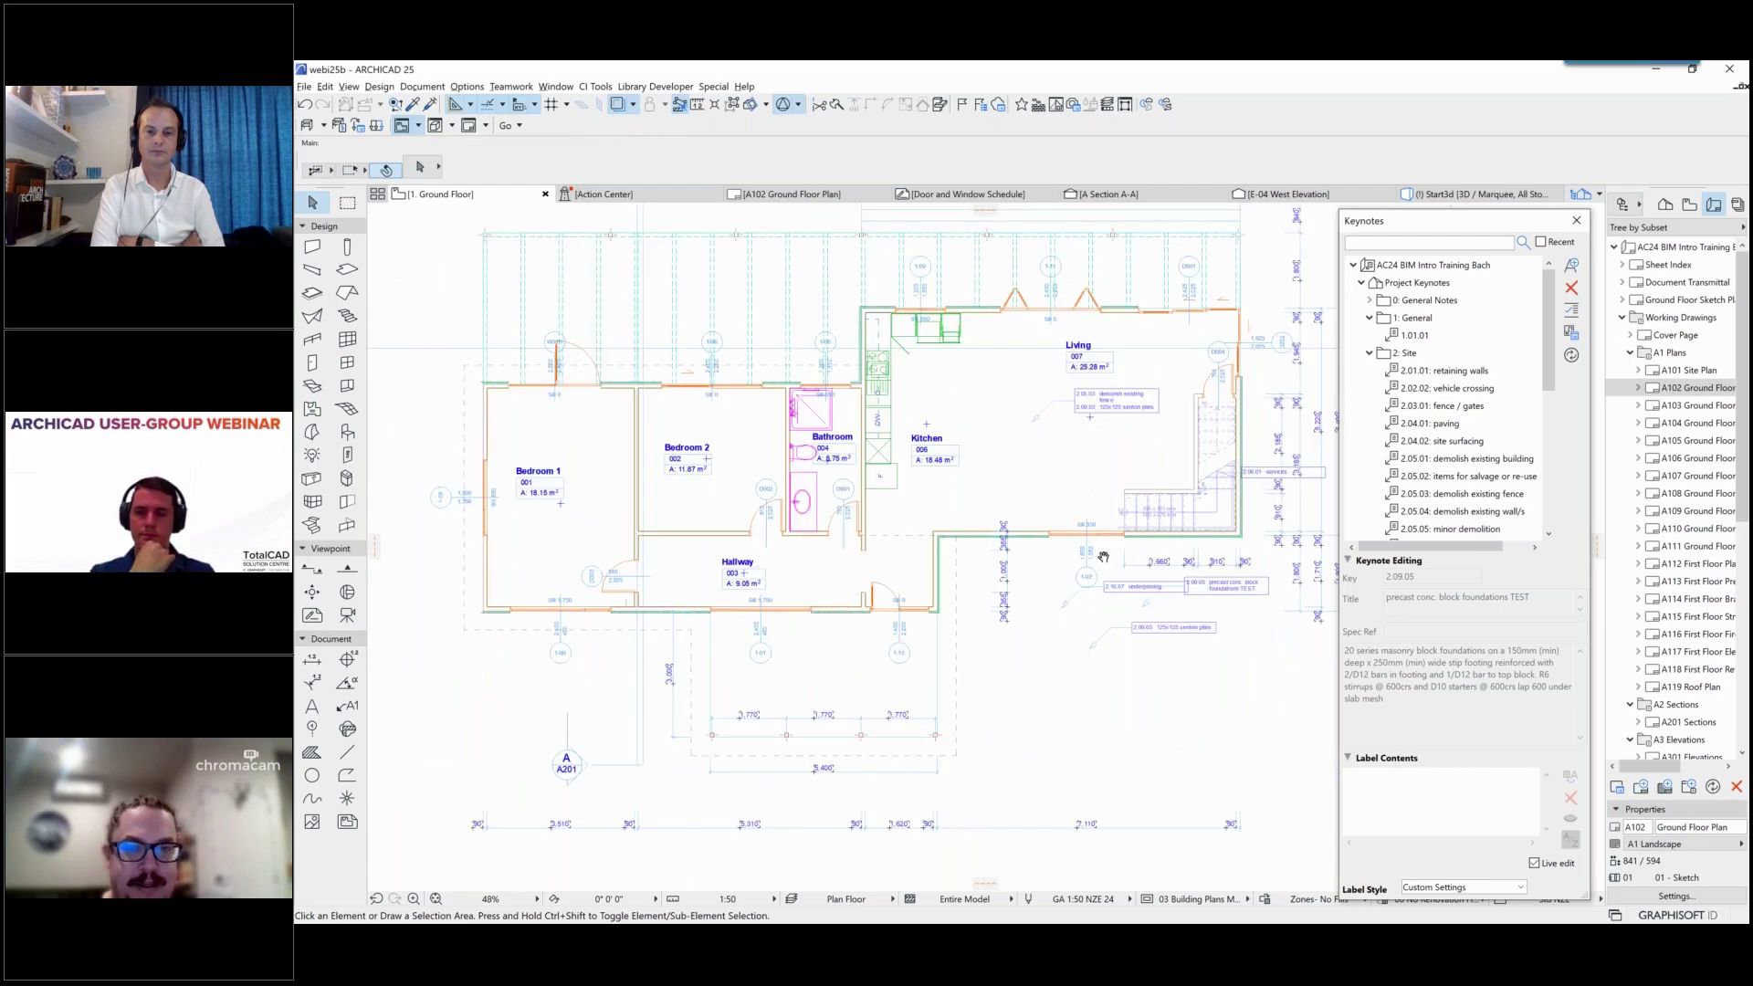
{"action": "left_click", "coordinate": [1041, 457]}
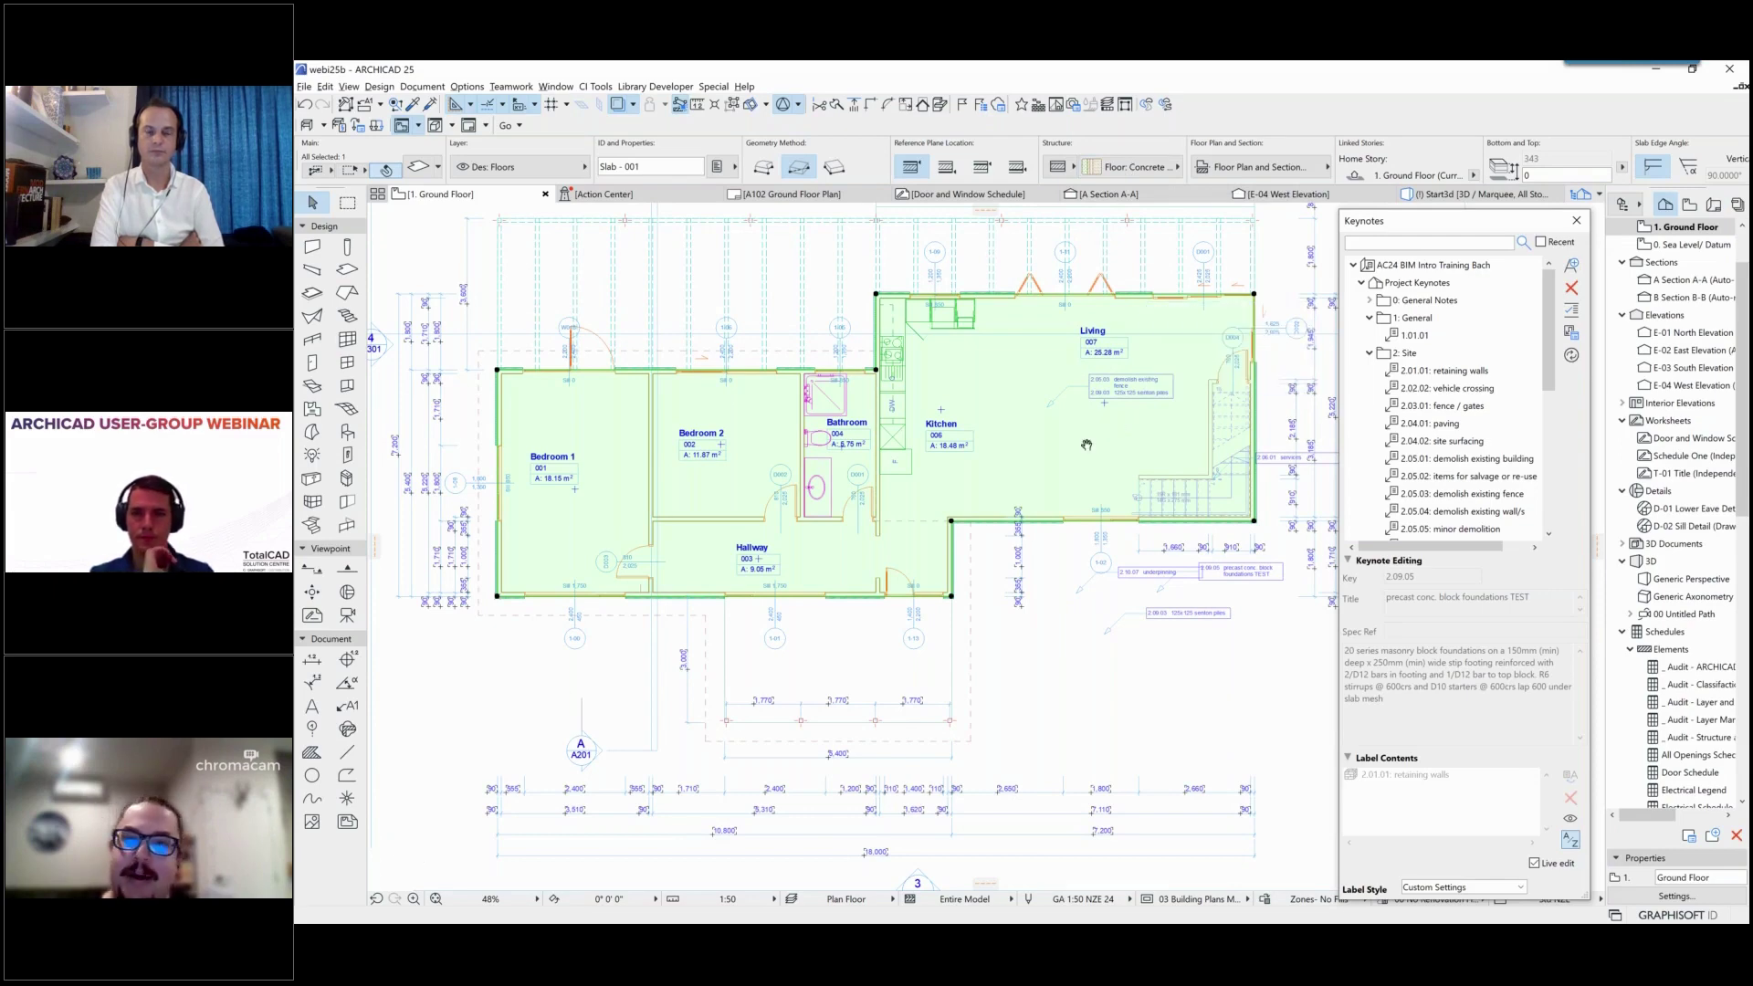
{"action": "middle_click_drag", "start_coordinate": [1086, 440], "coordinate": [1061, 467]}
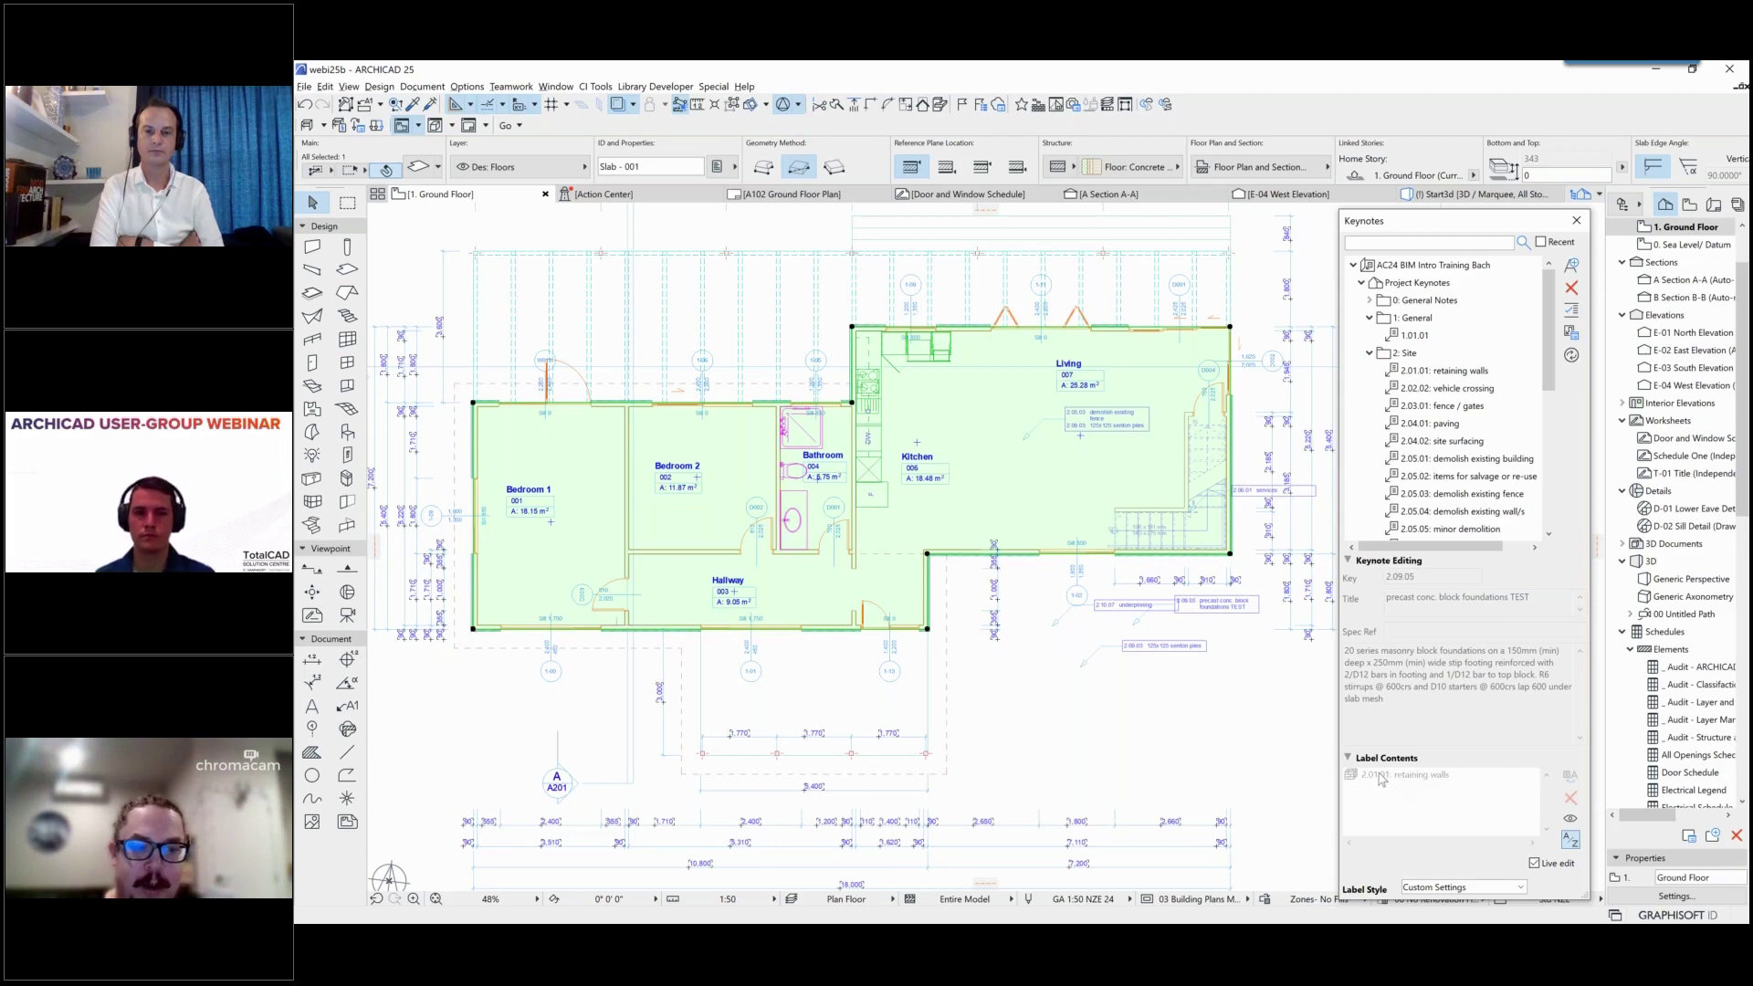
{"action": "left_click", "coordinate": [1401, 776]}
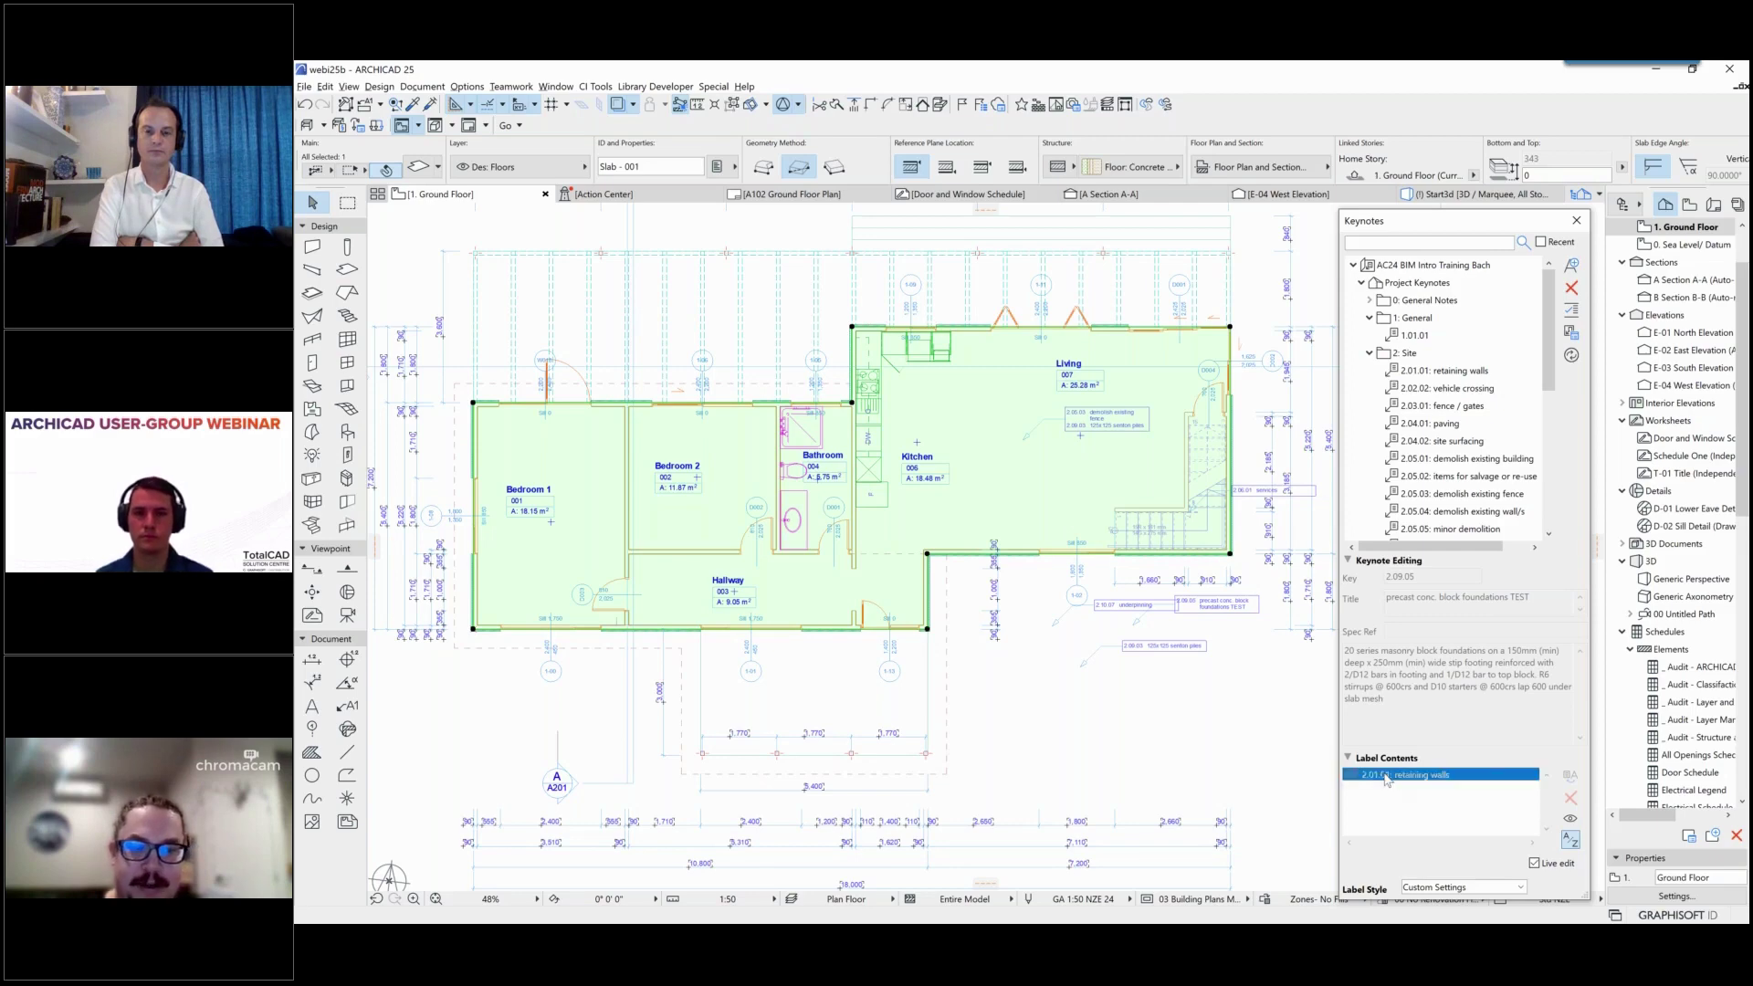
{"action": "left_click", "coordinate": [1570, 818]}
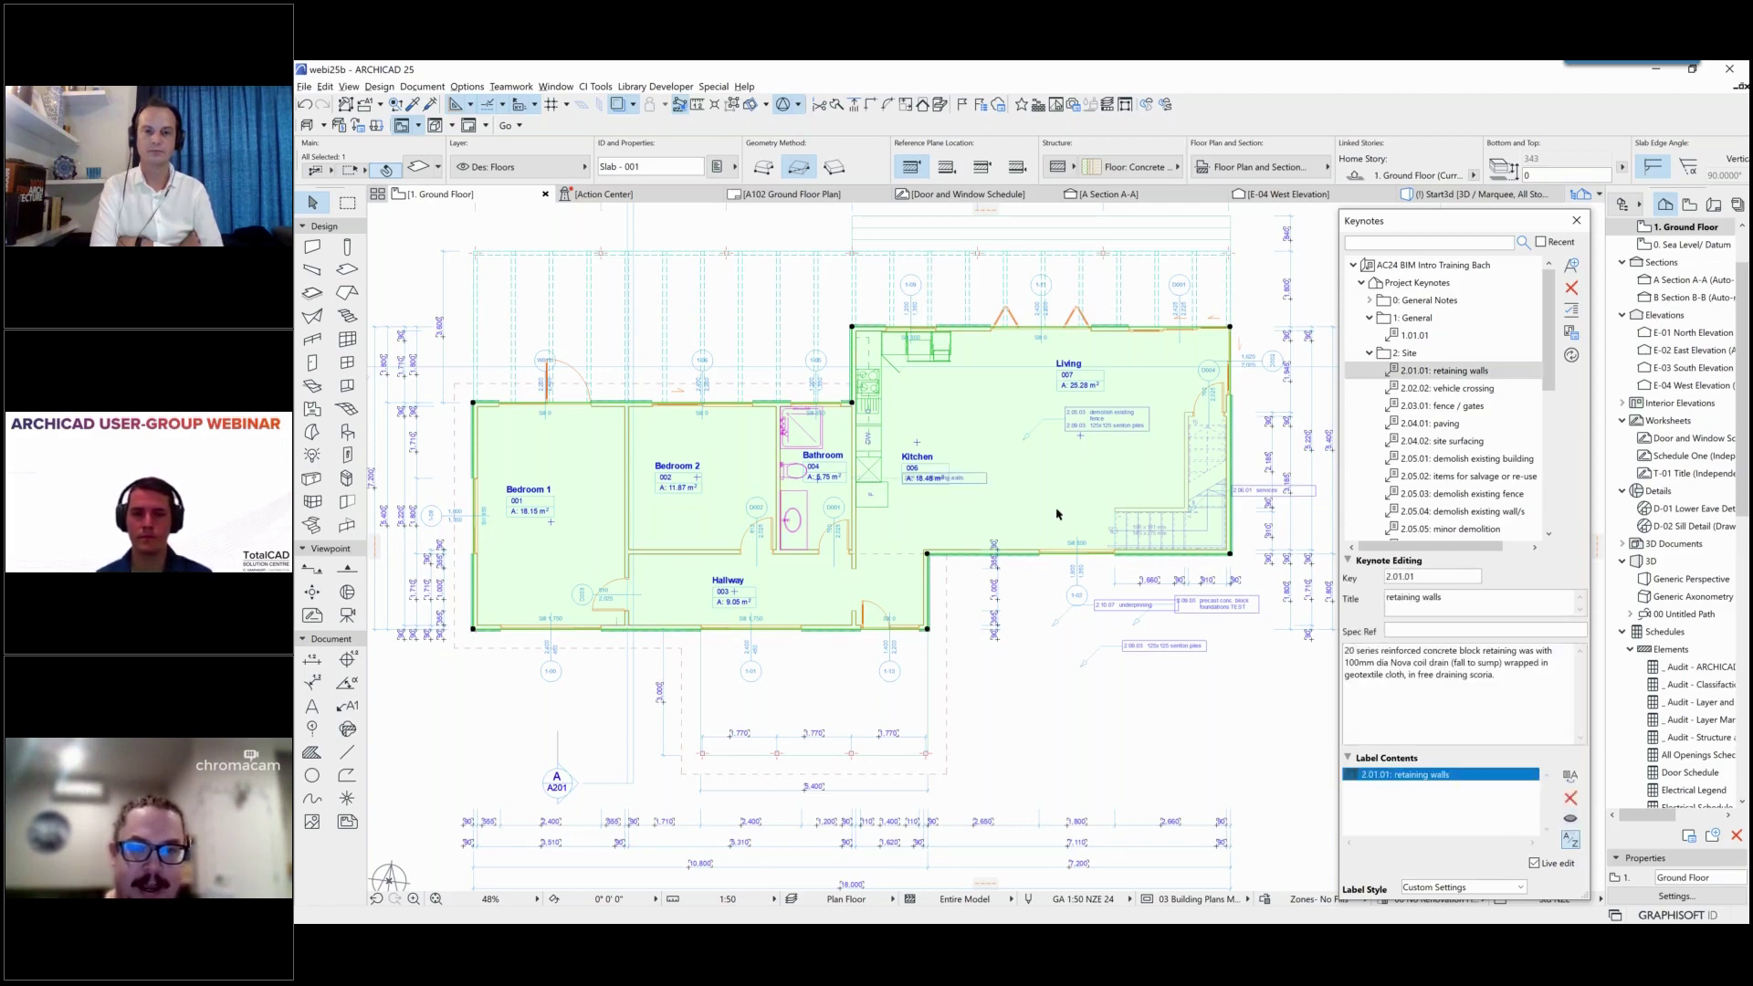
Step: Inspect the new 2.01.01 retaining walls label over the Kitchen and deselect it
{"action": "scroll", "coordinate": [999, 436], "scroll_direction": "up", "scroll_amount": 3}
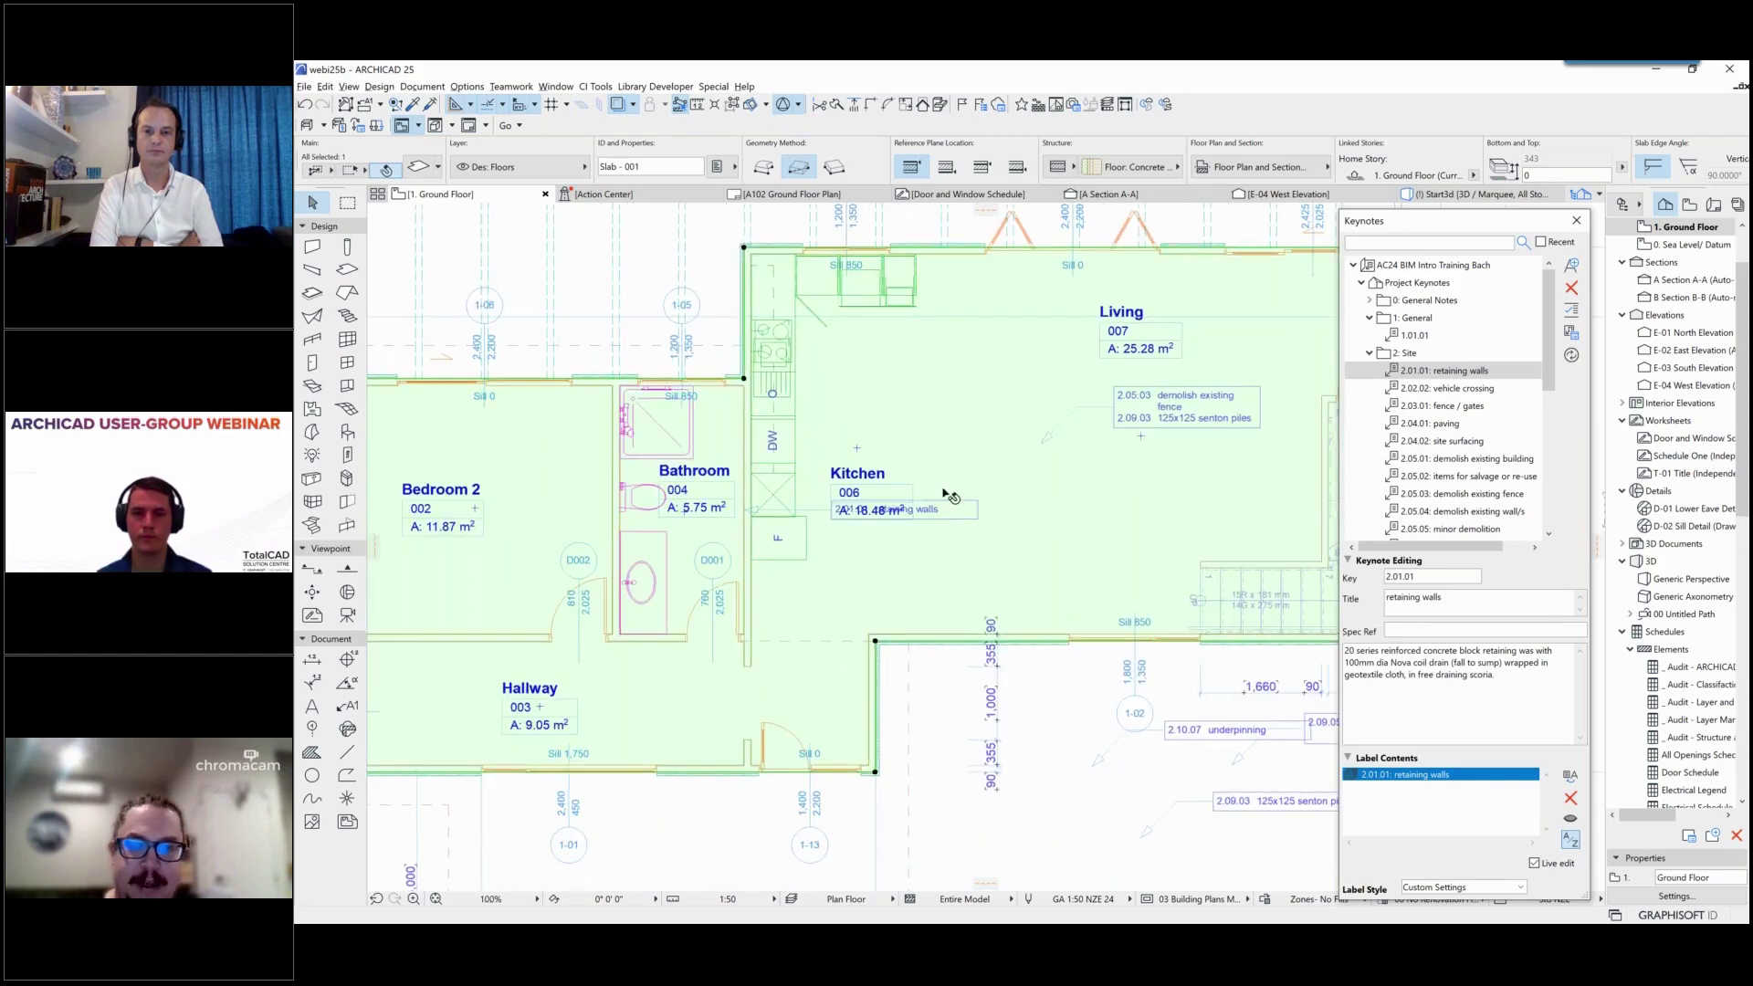
{"action": "scroll", "coordinate": [943, 493], "scroll_direction": "up", "scroll_amount": 2}
{"action": "left_click", "coordinate": [968, 527]}
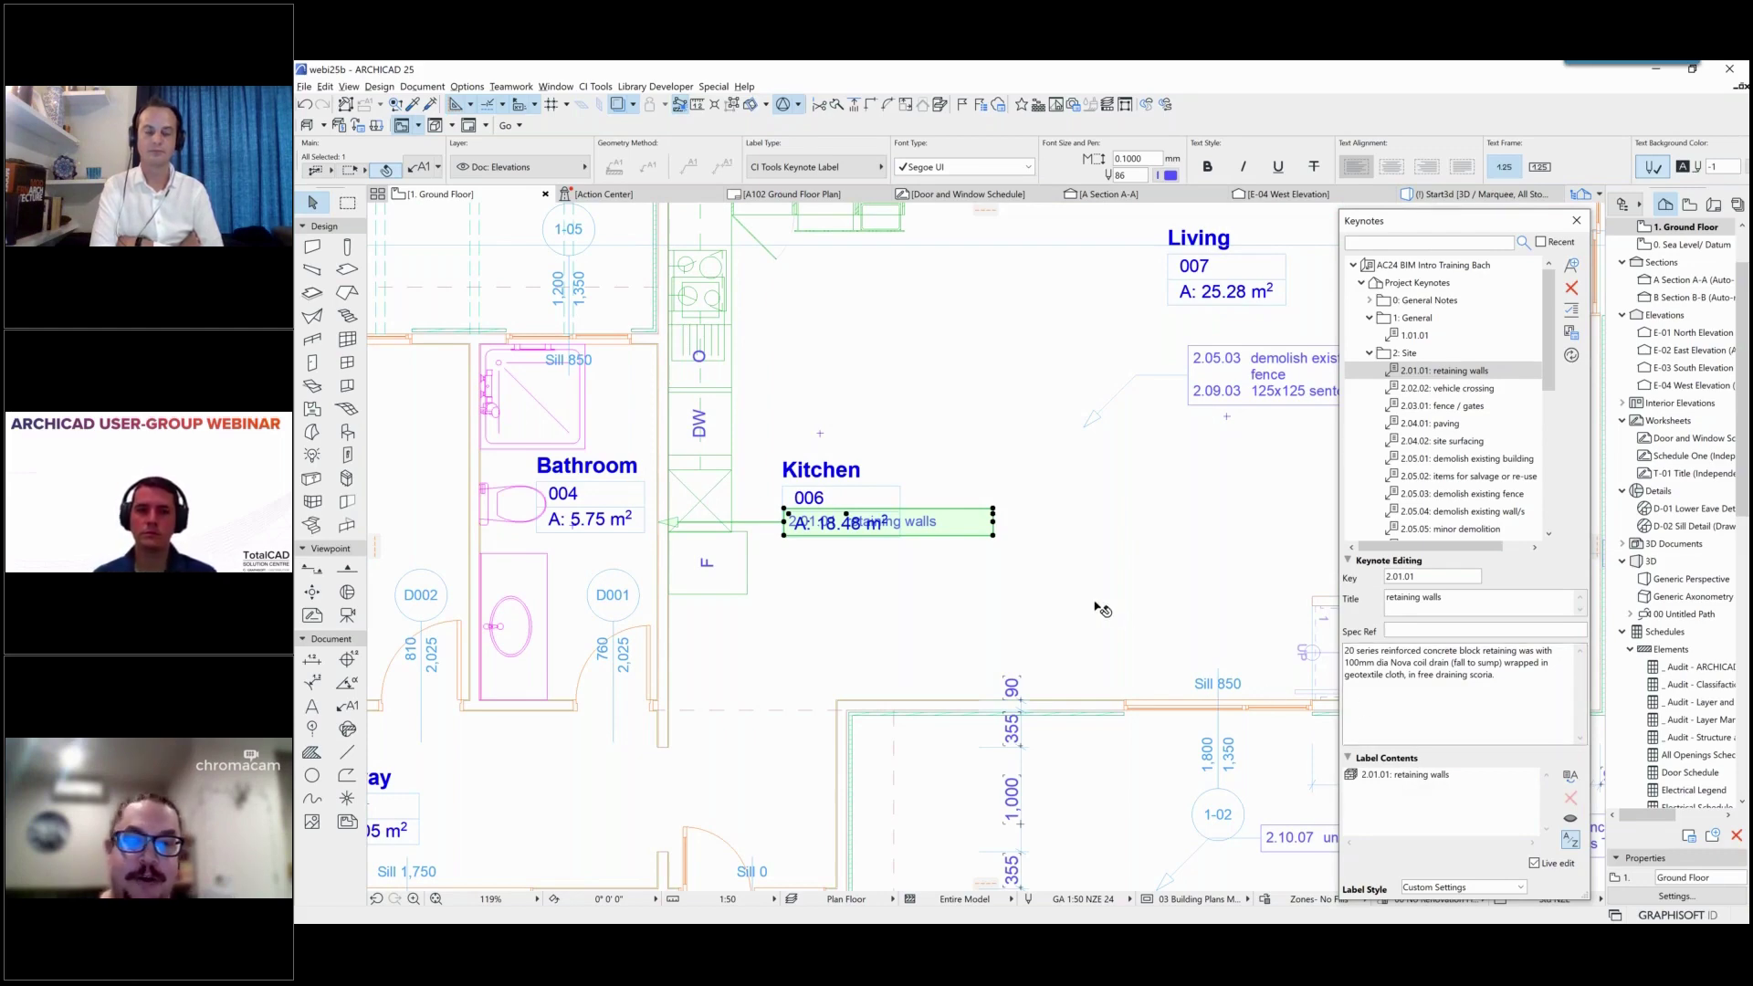
{"action": "scroll", "coordinate": [841, 638], "scroll_direction": "down", "scroll_amount": 5}
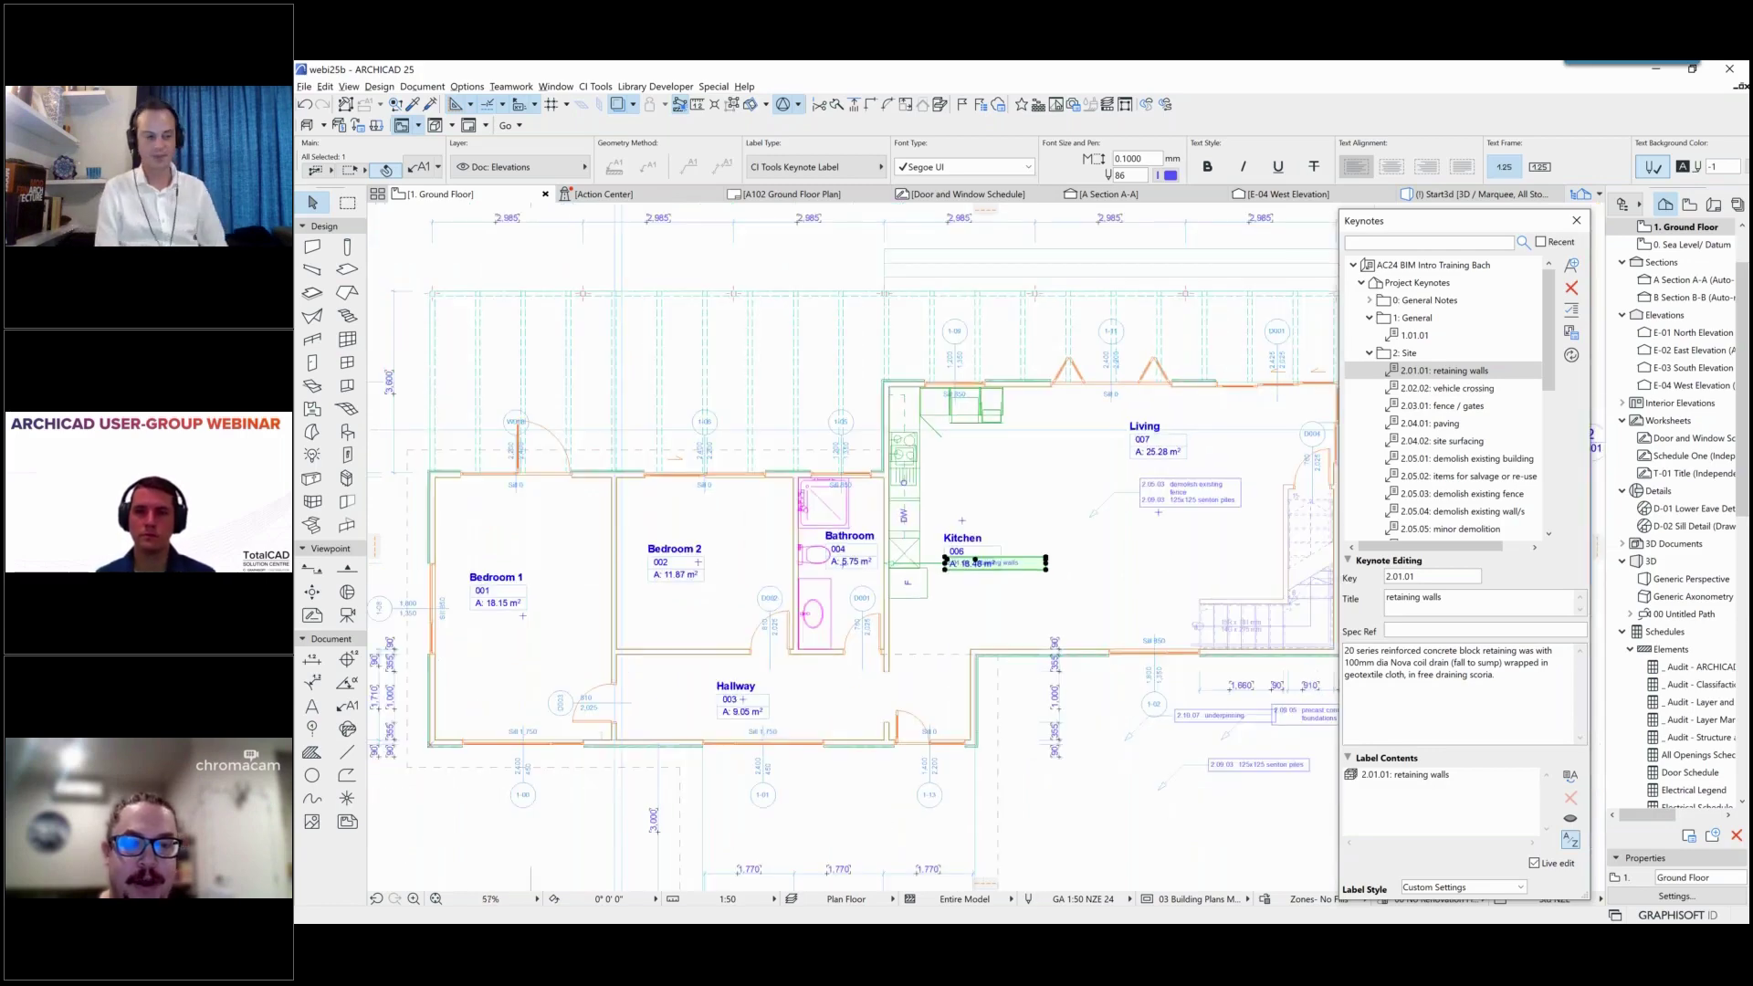
{"action": "key", "text": "Escape"}
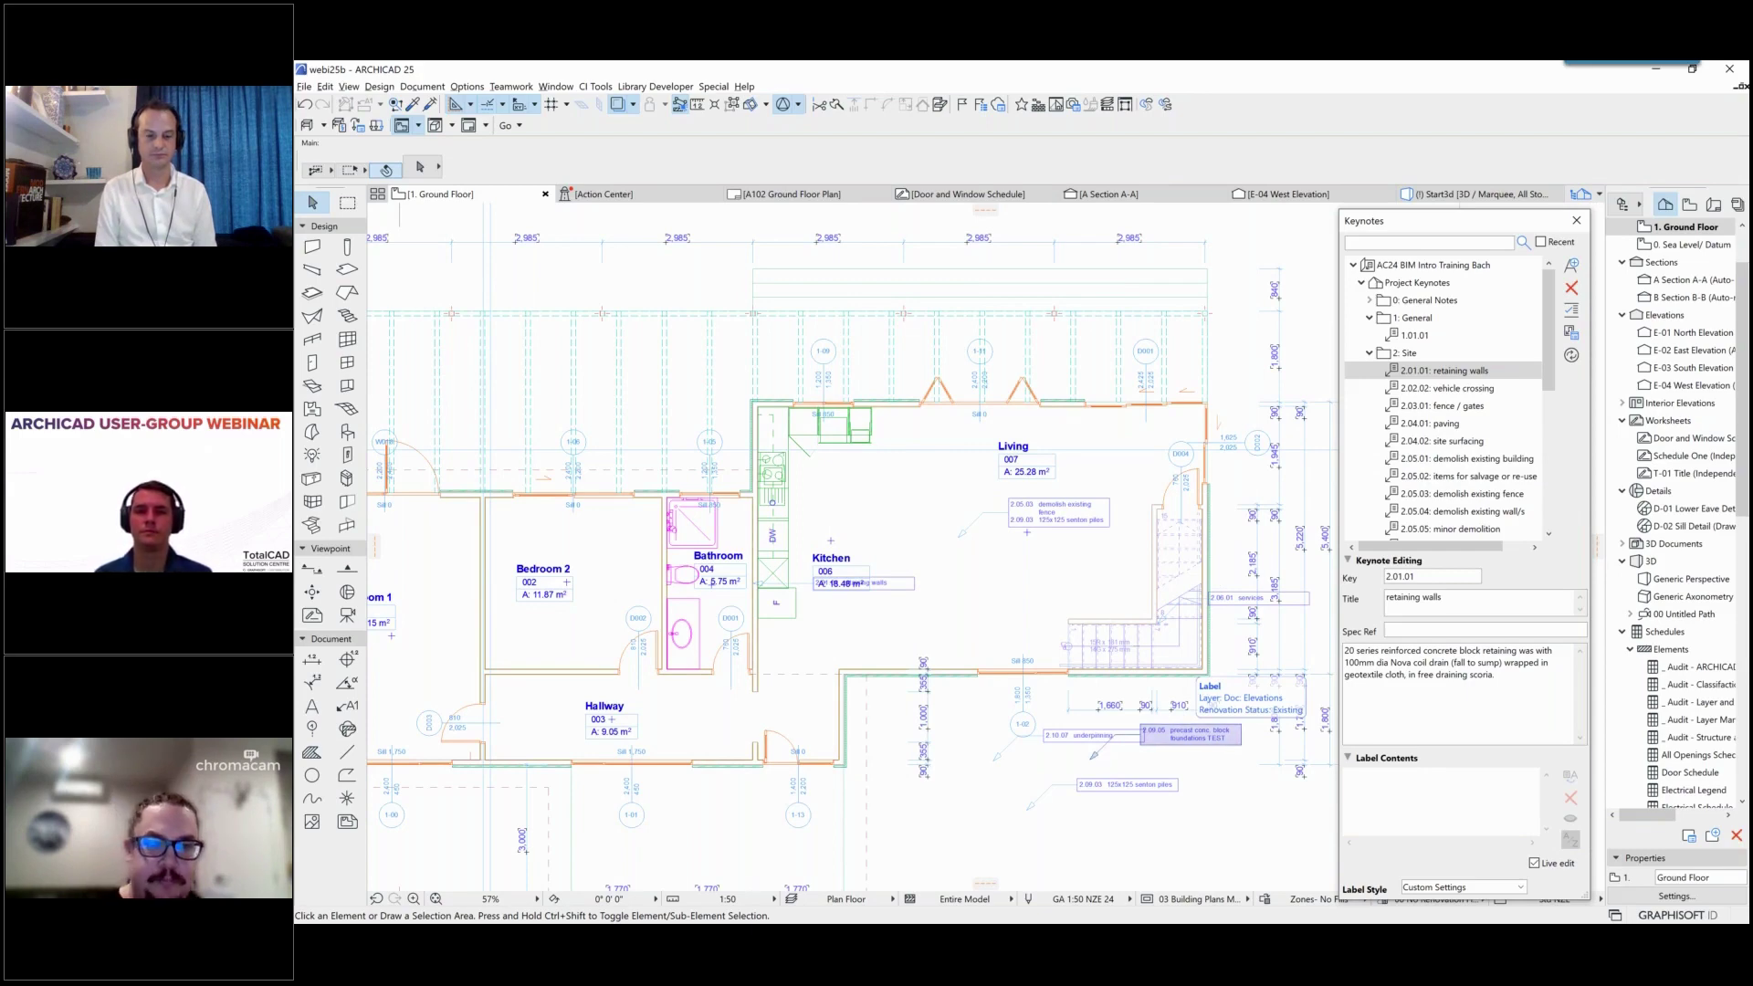
{"action": "key", "text": "alt+Tab"}
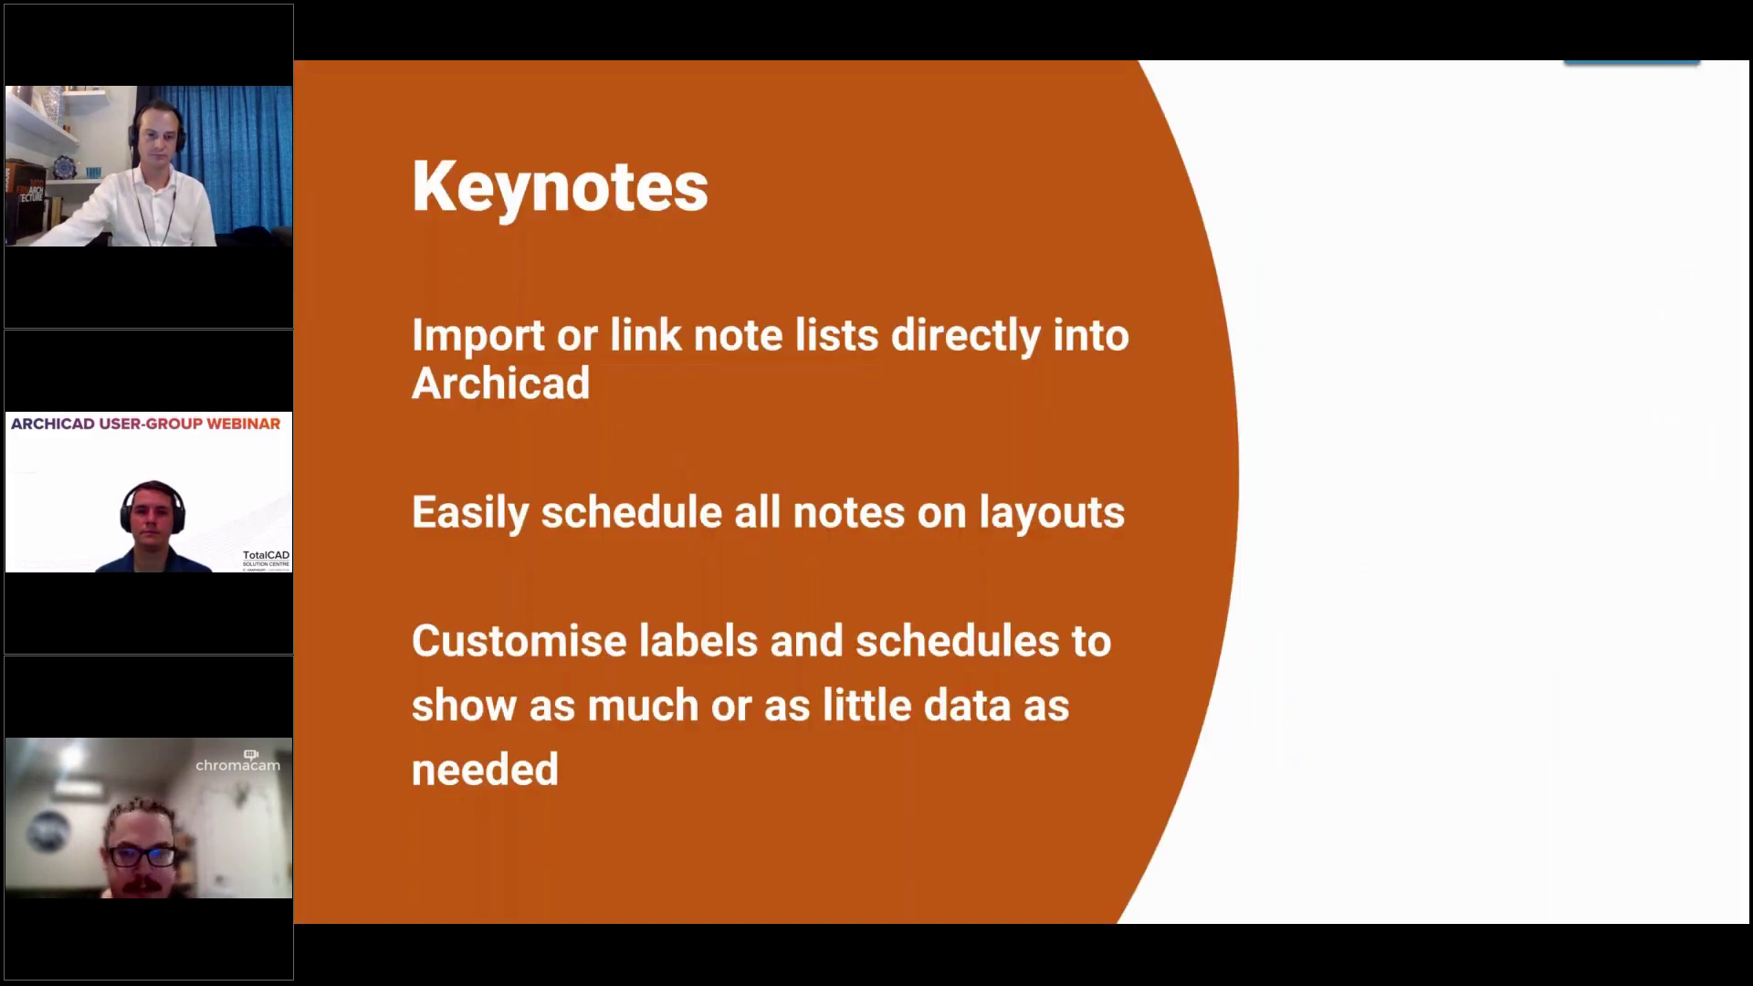
{"action": "key", "text": "Right"}
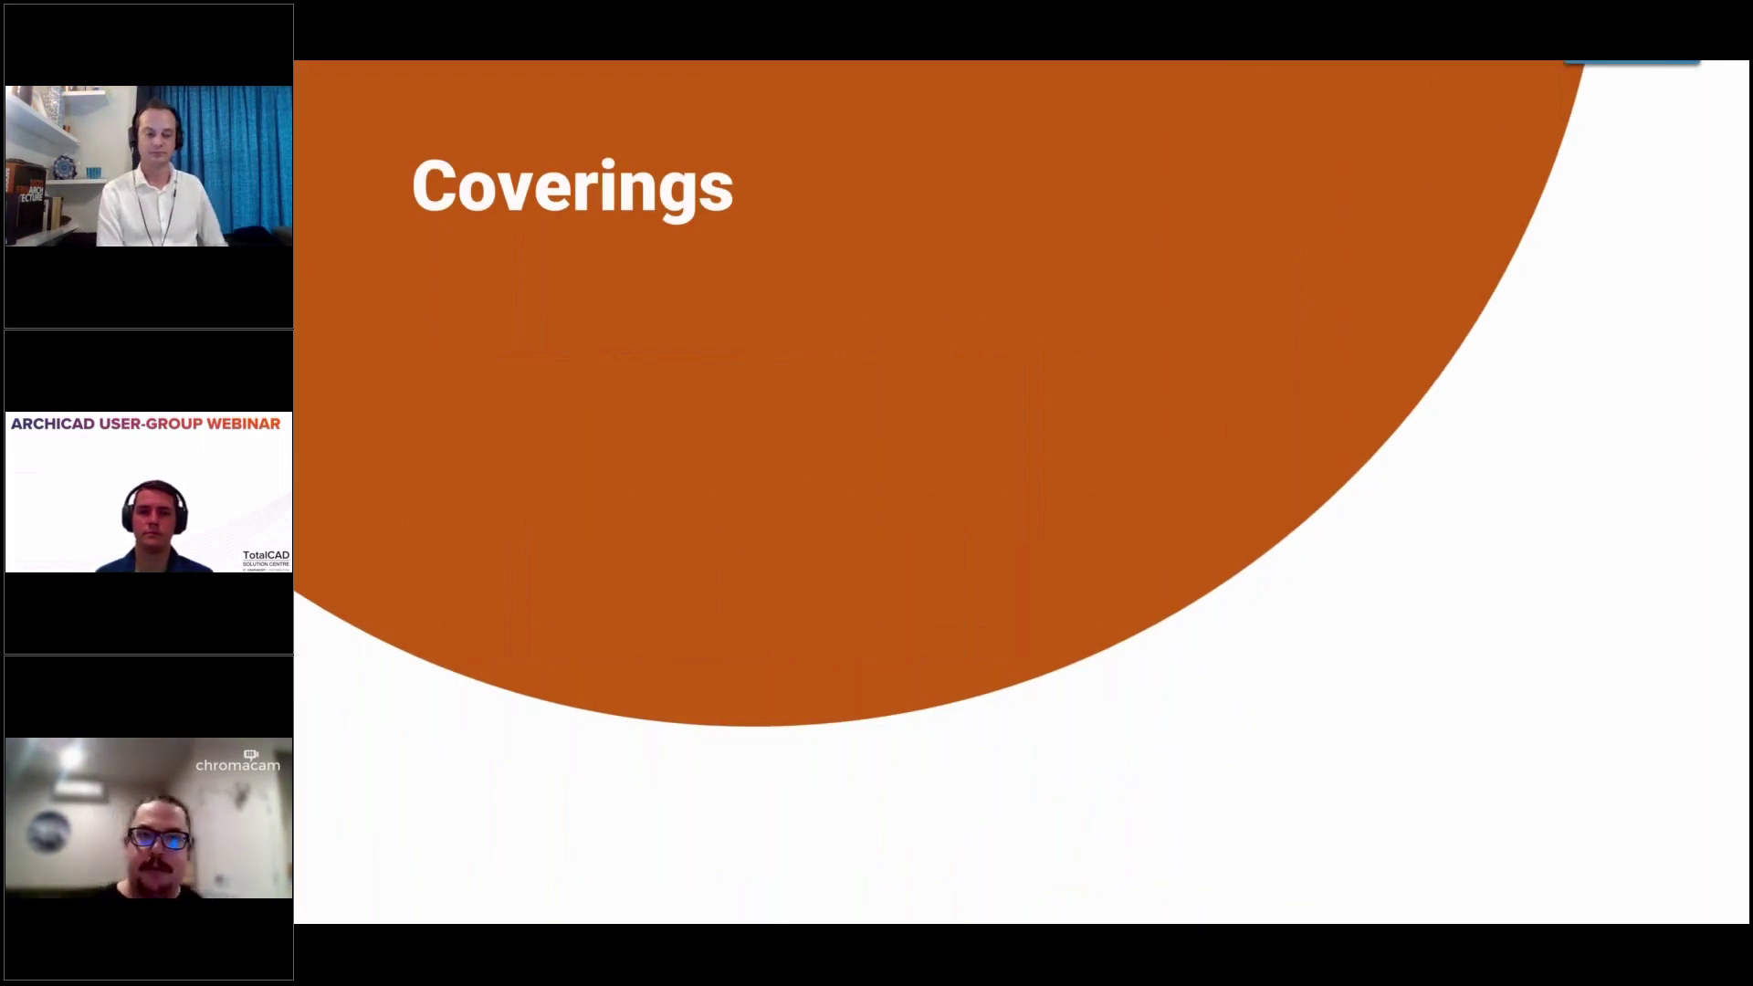
{"action": "key", "text": "Right"}
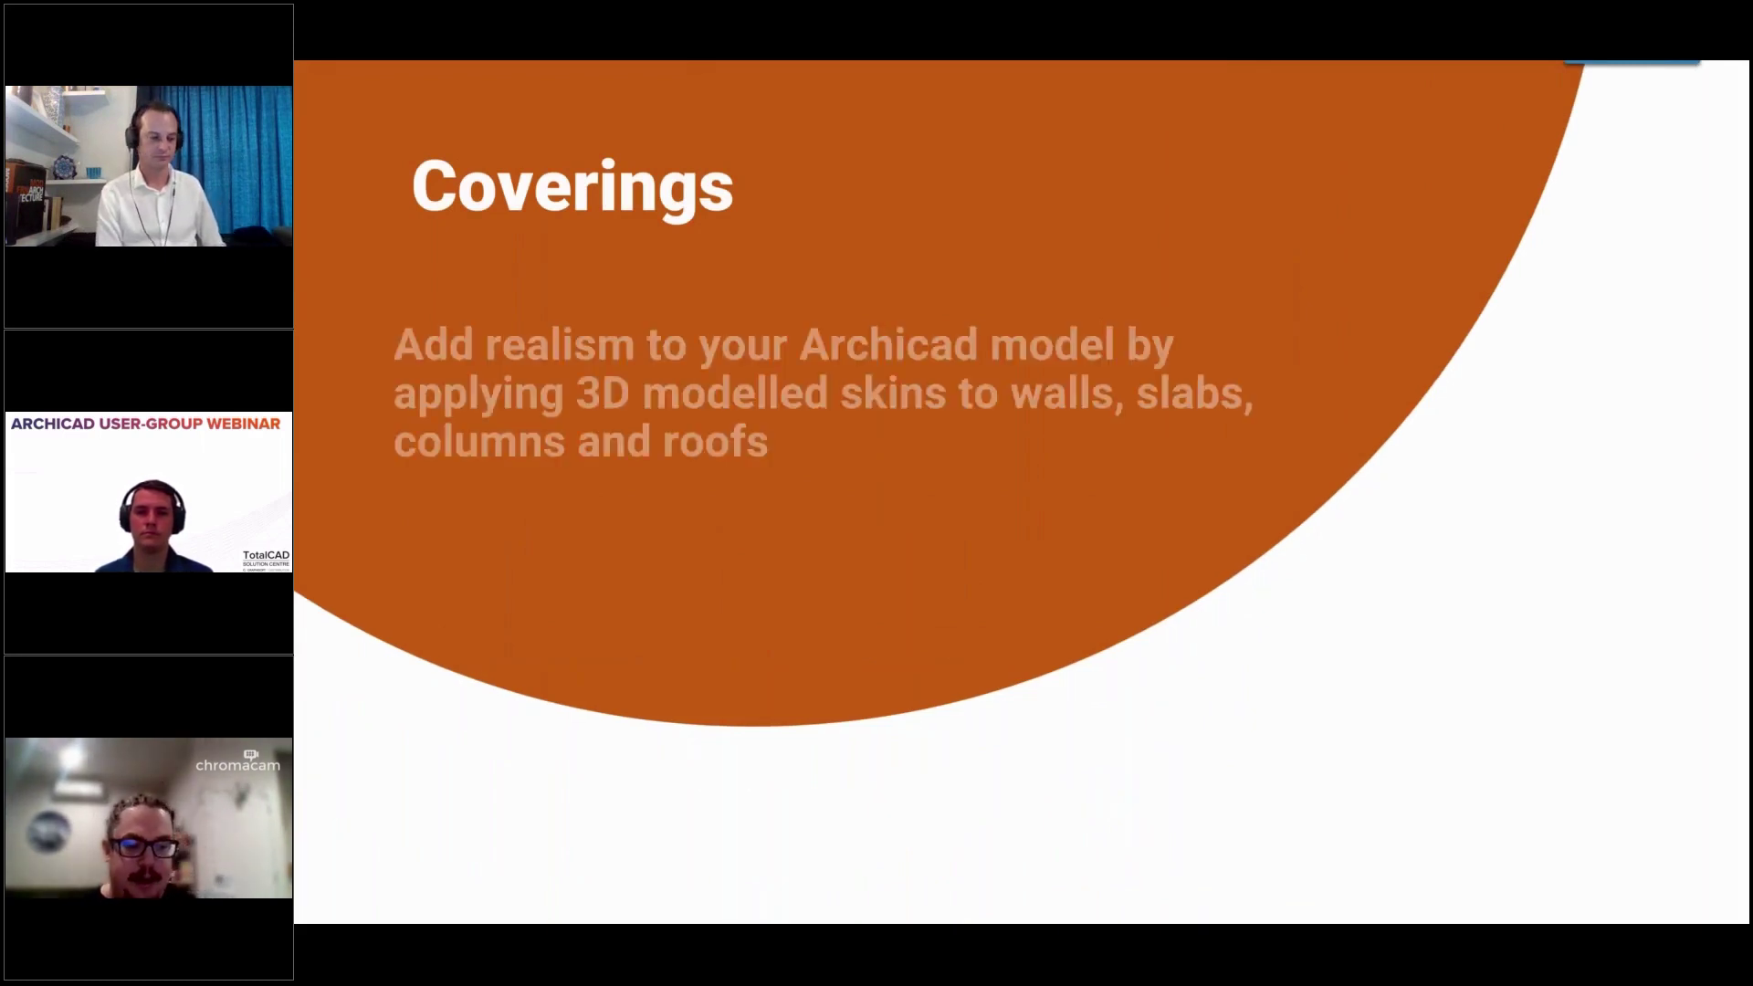
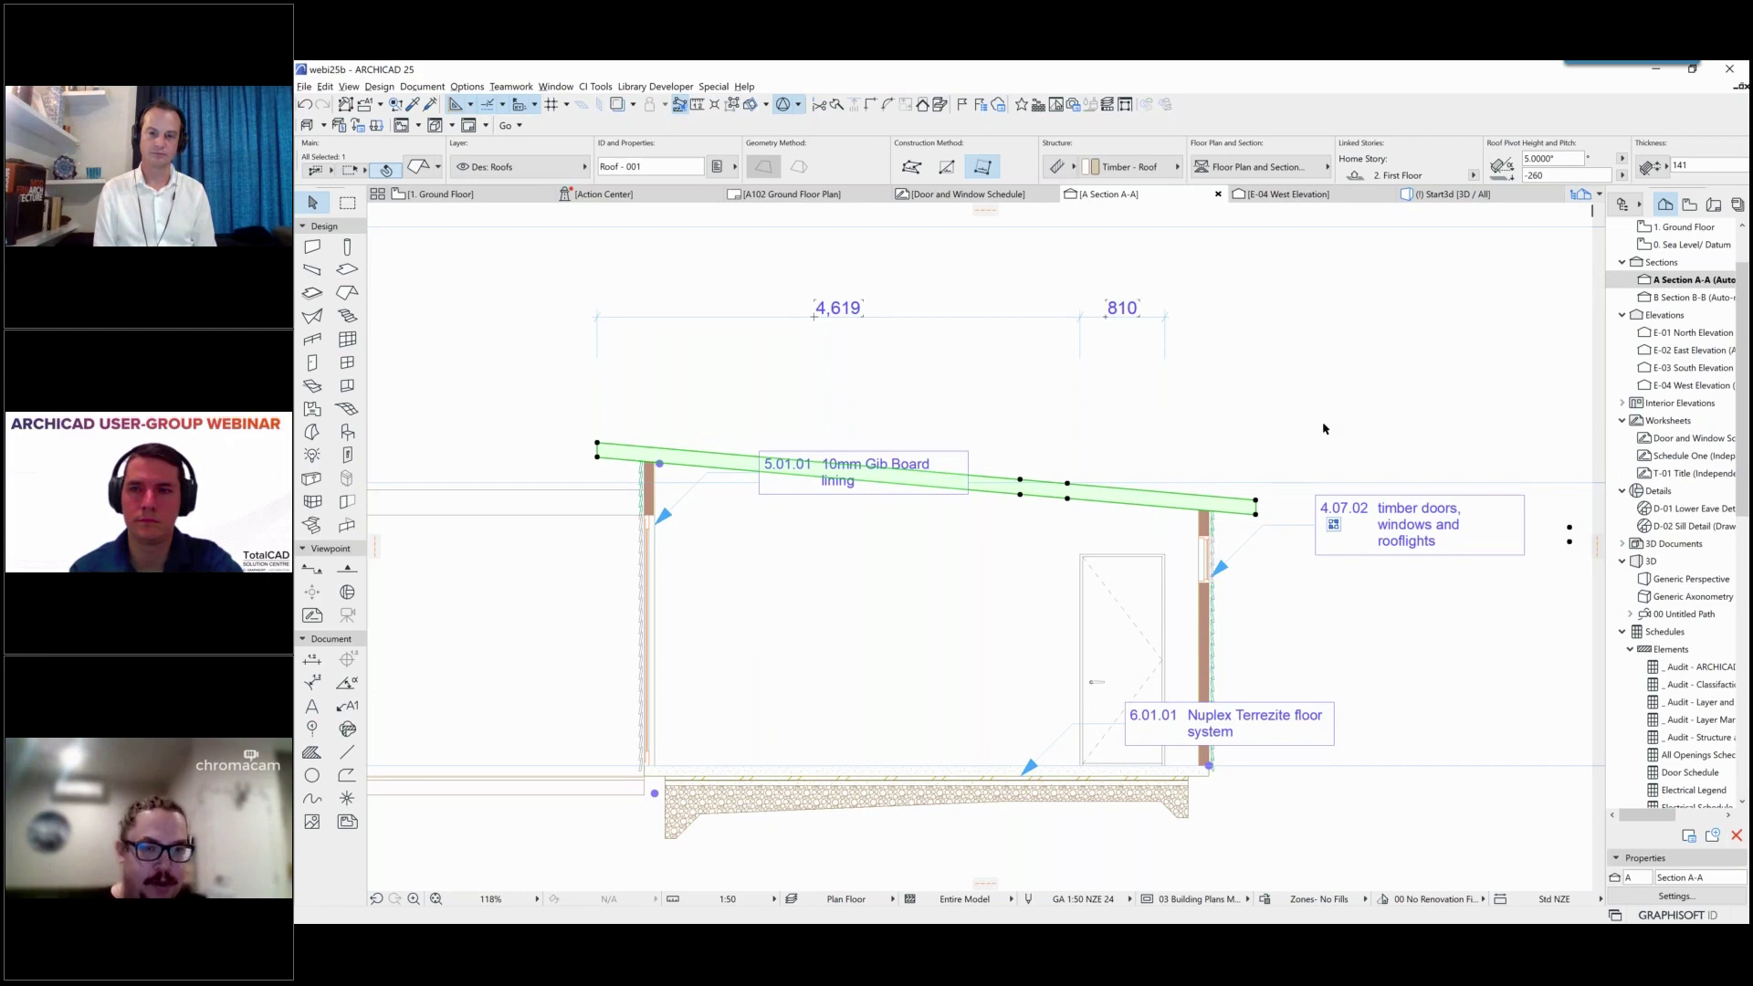
Step: Leave Section A-A for the 3D perspective and select the lower roof together with the upper gable roof
{"action": "left_click", "coordinate": [1274, 397]}
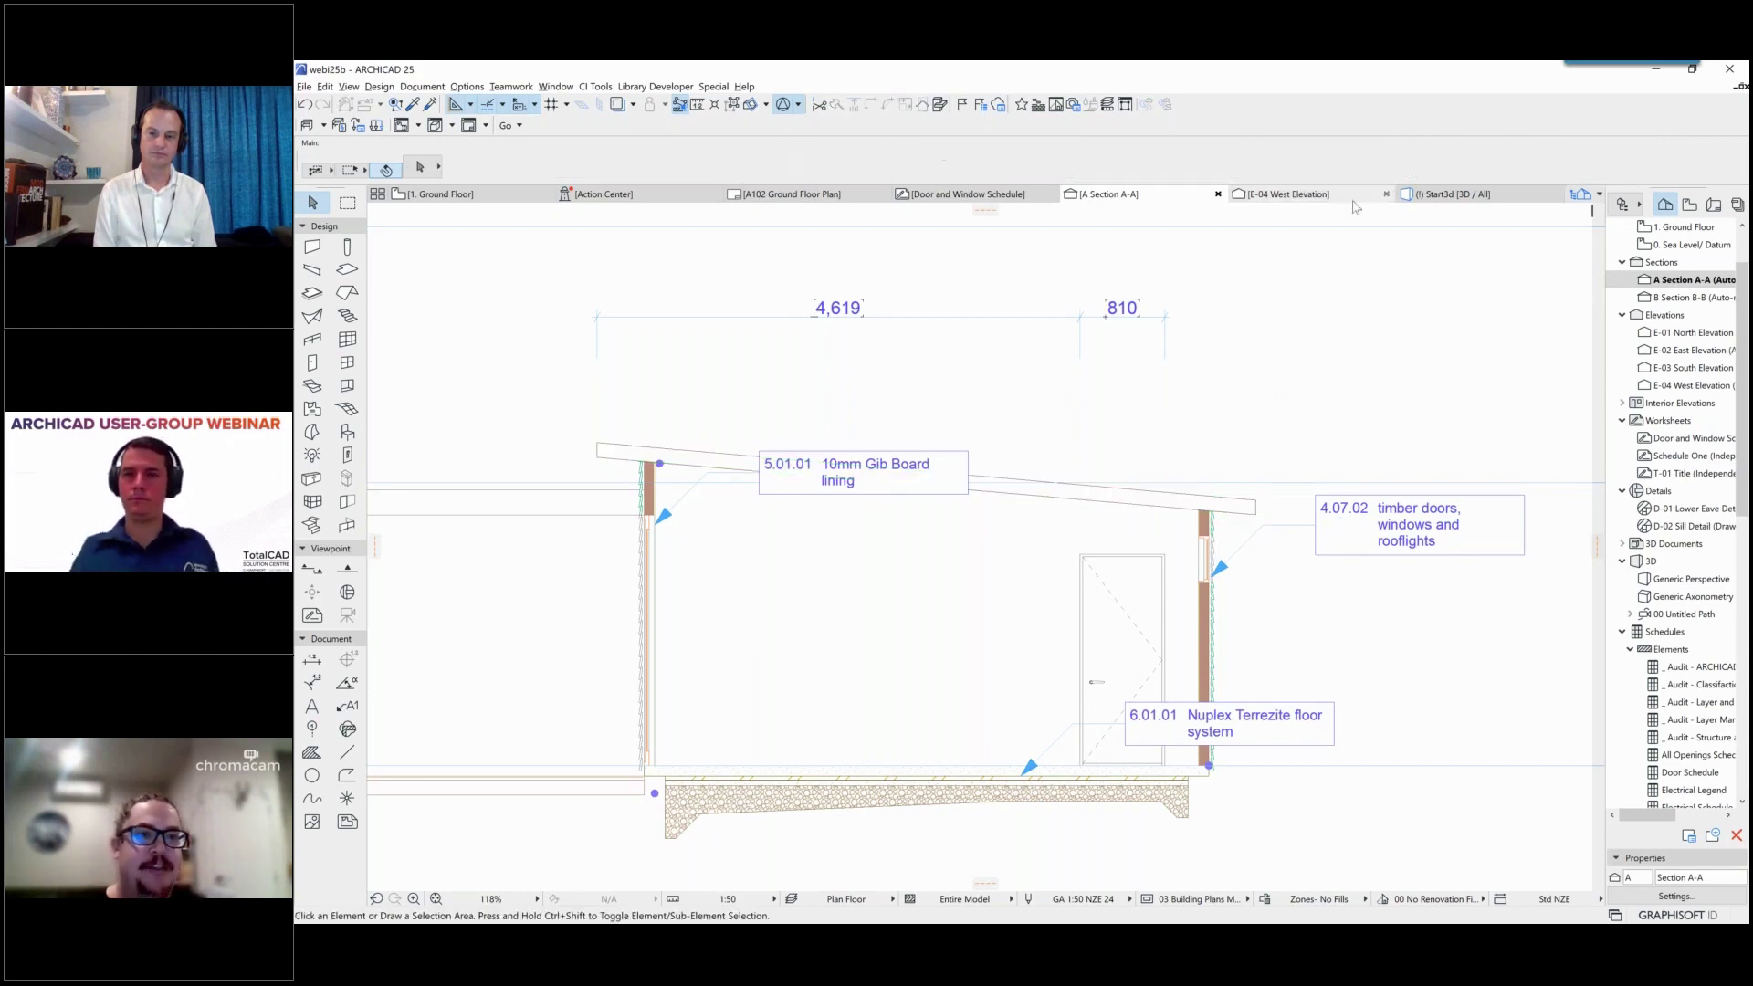
{"action": "left_click", "coordinate": [1435, 195]}
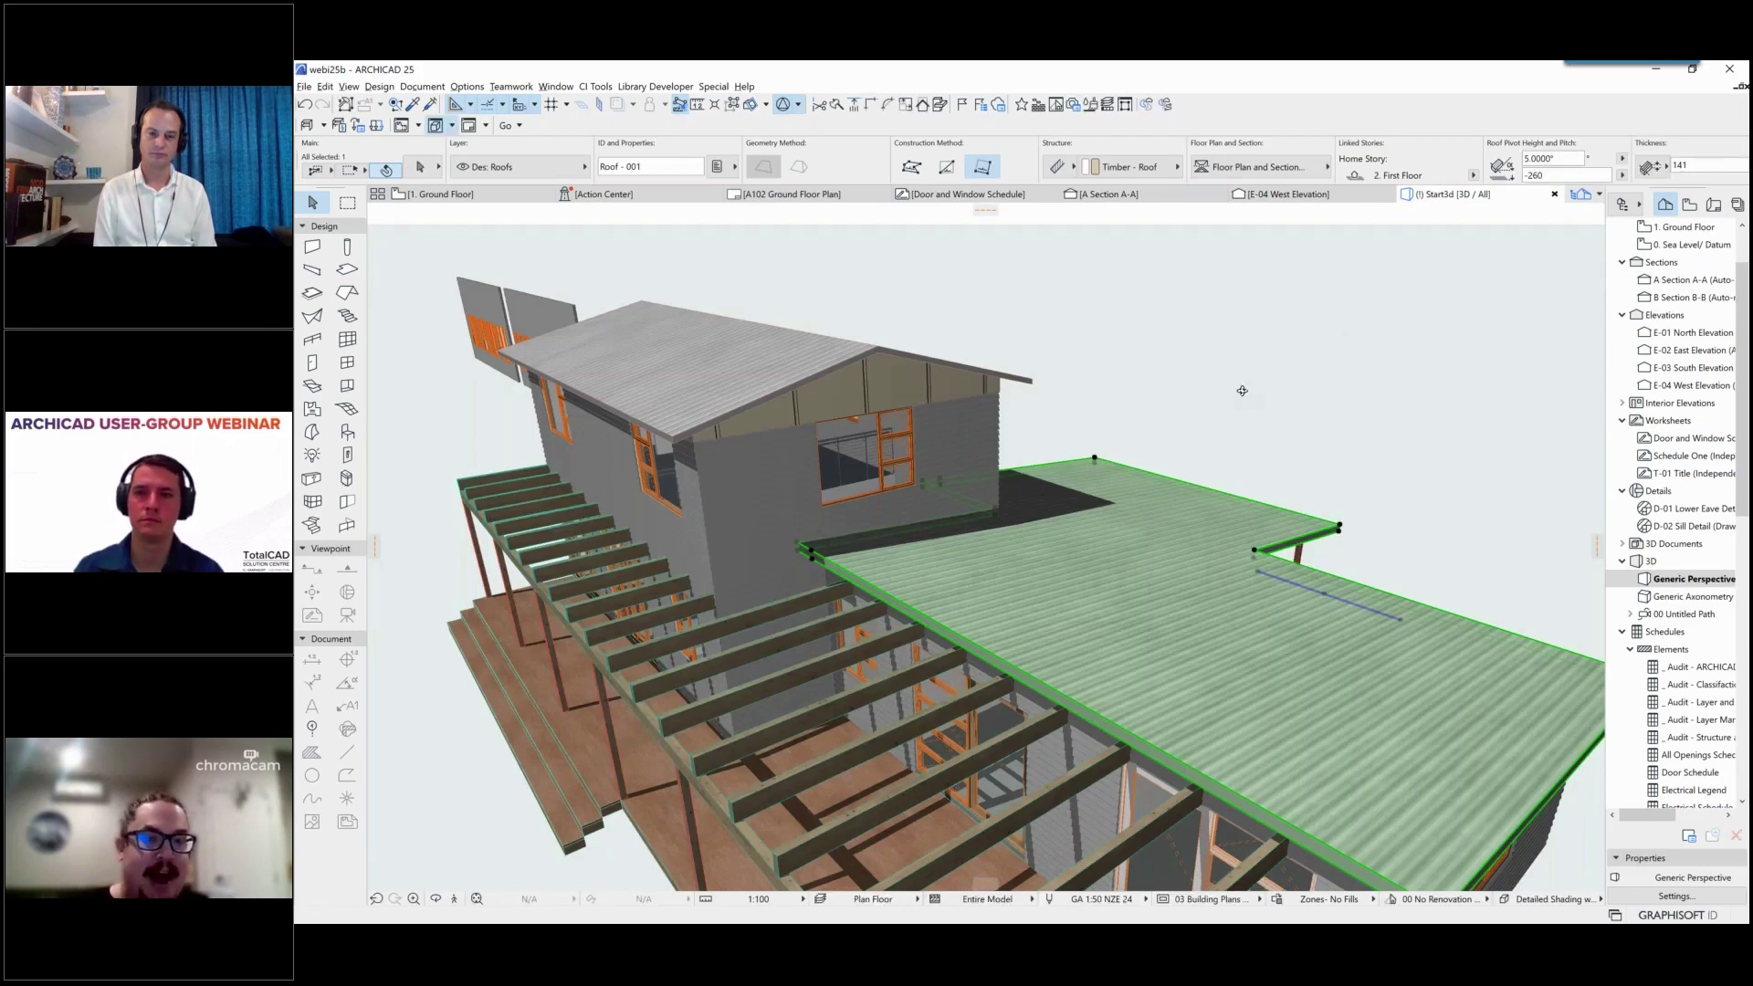
{"action": "left_click", "coordinate": [836, 323], "text": "shift"}
{"action": "left_click", "coordinate": [833, 322], "text": "shift"}
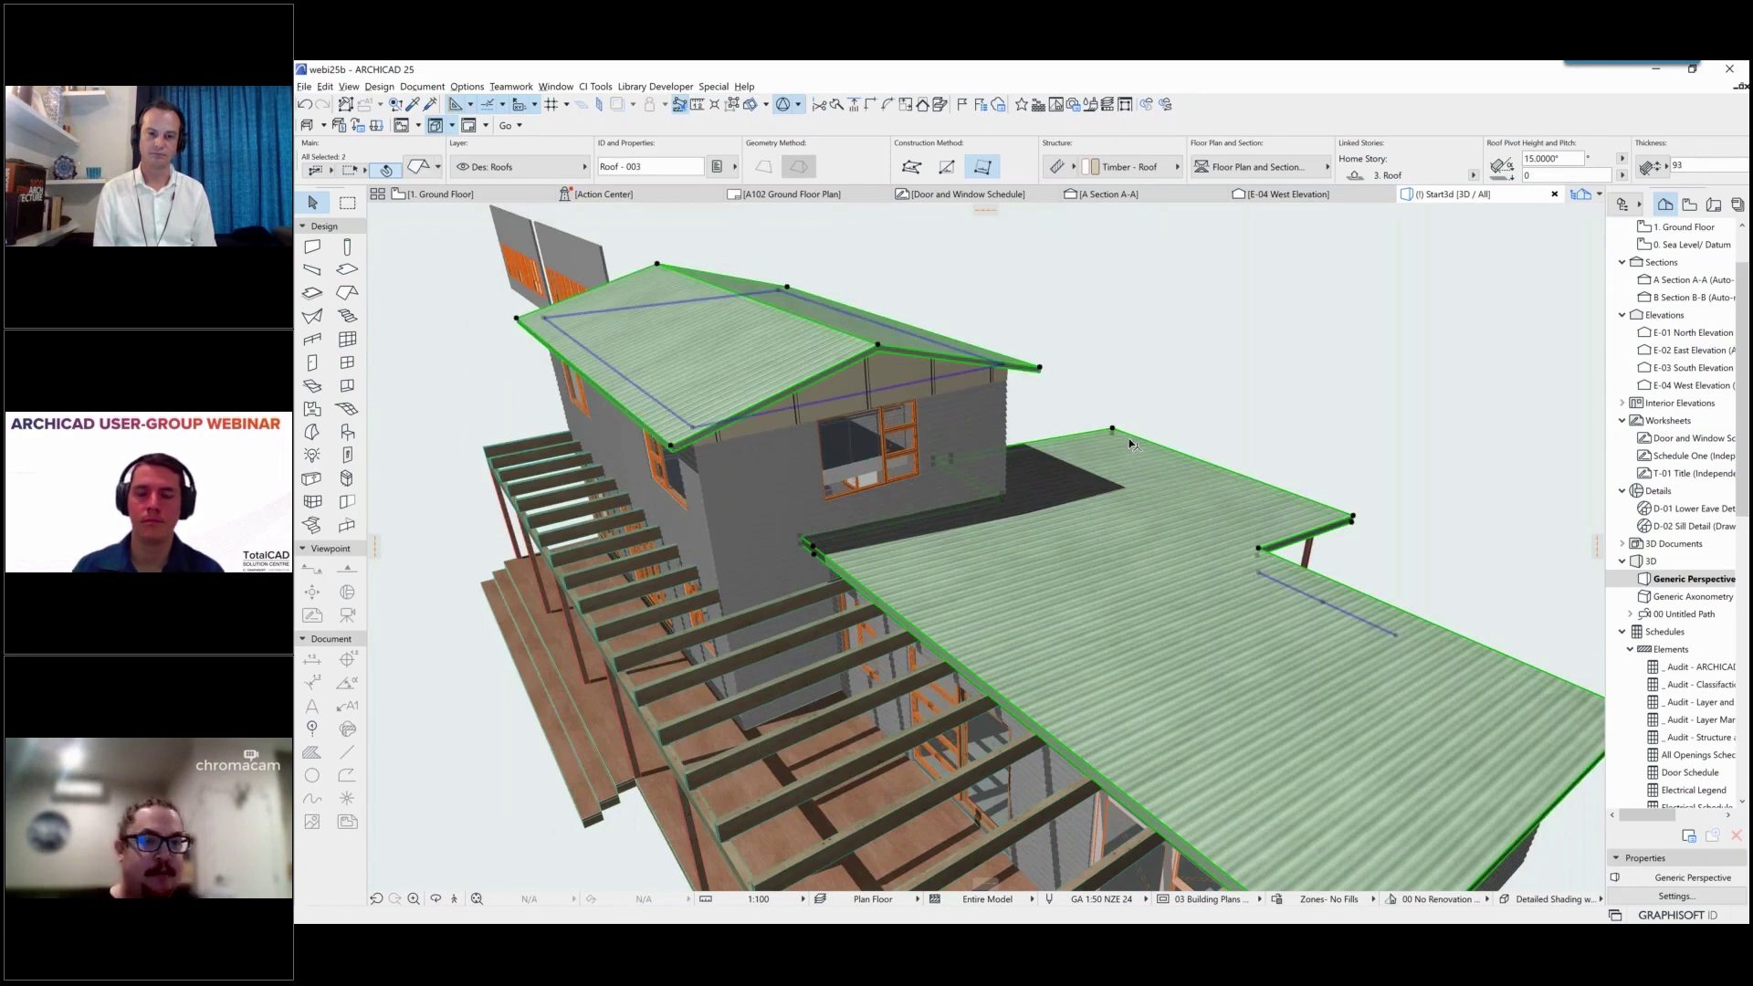
Step: Apply a Shingle-type CI Tools roof covering with custom settings to the selected roofs, deselect them and return to the Generic Perspective
{"action": "left_click", "coordinate": [595, 85]}
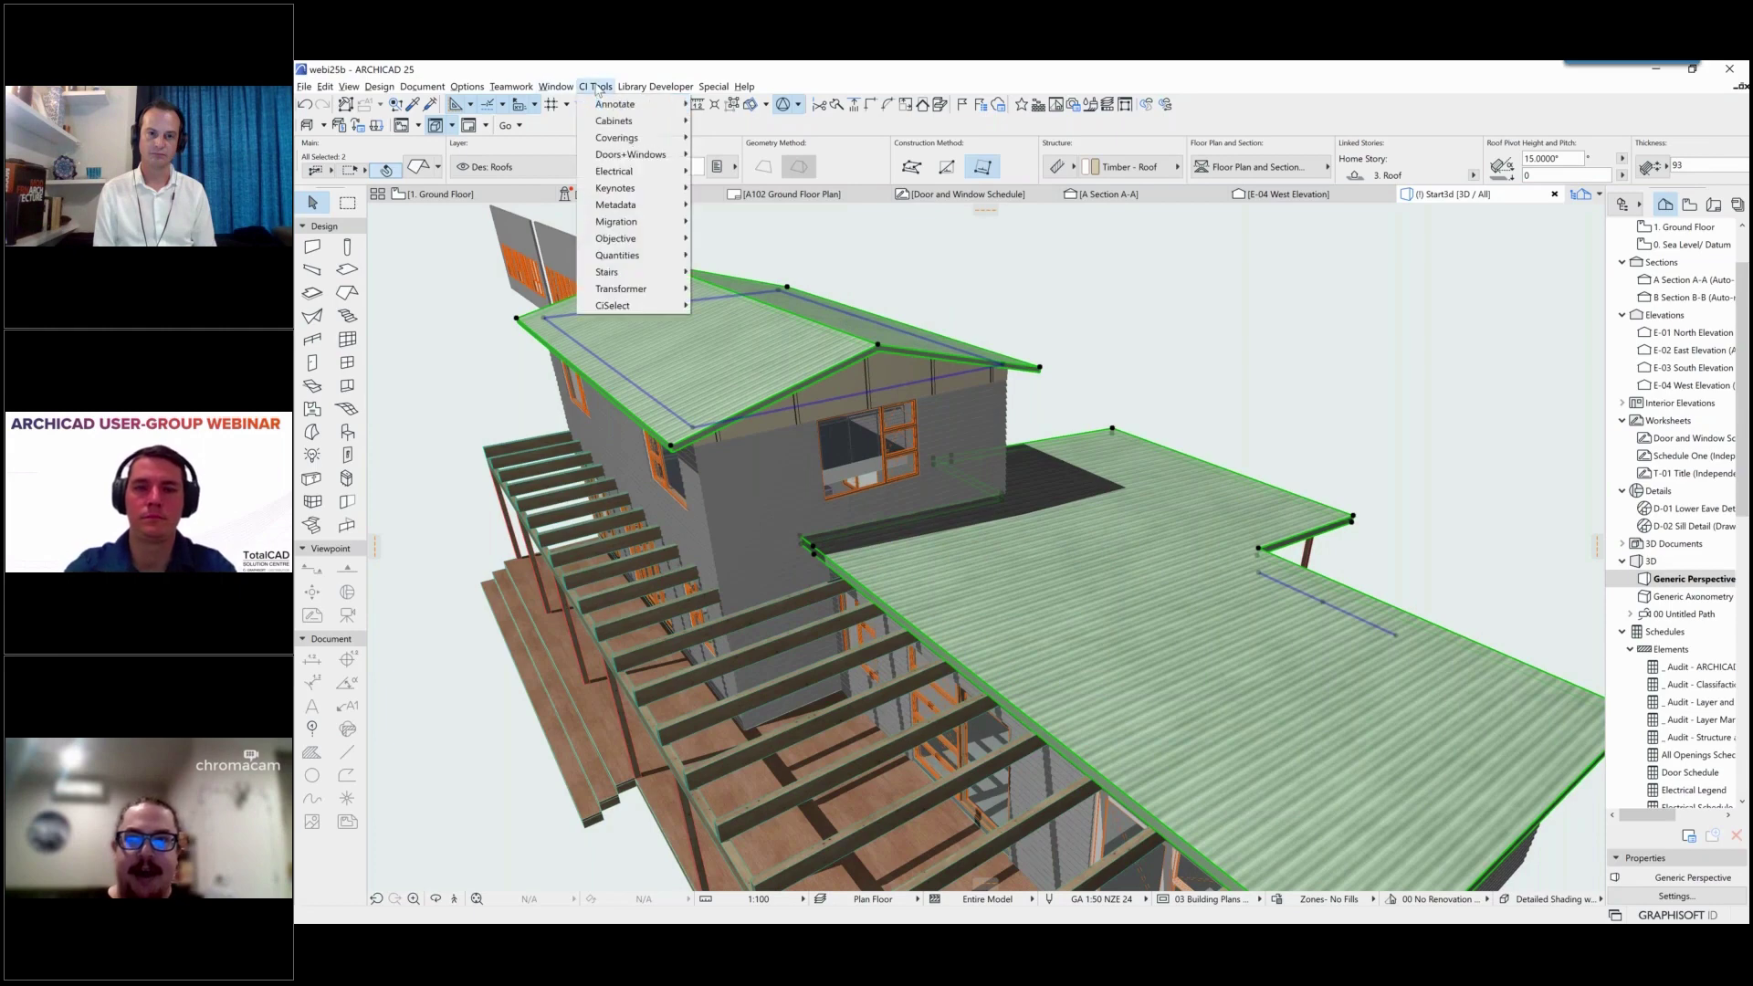
{"action": "mouse_move", "coordinate": [639, 138]}
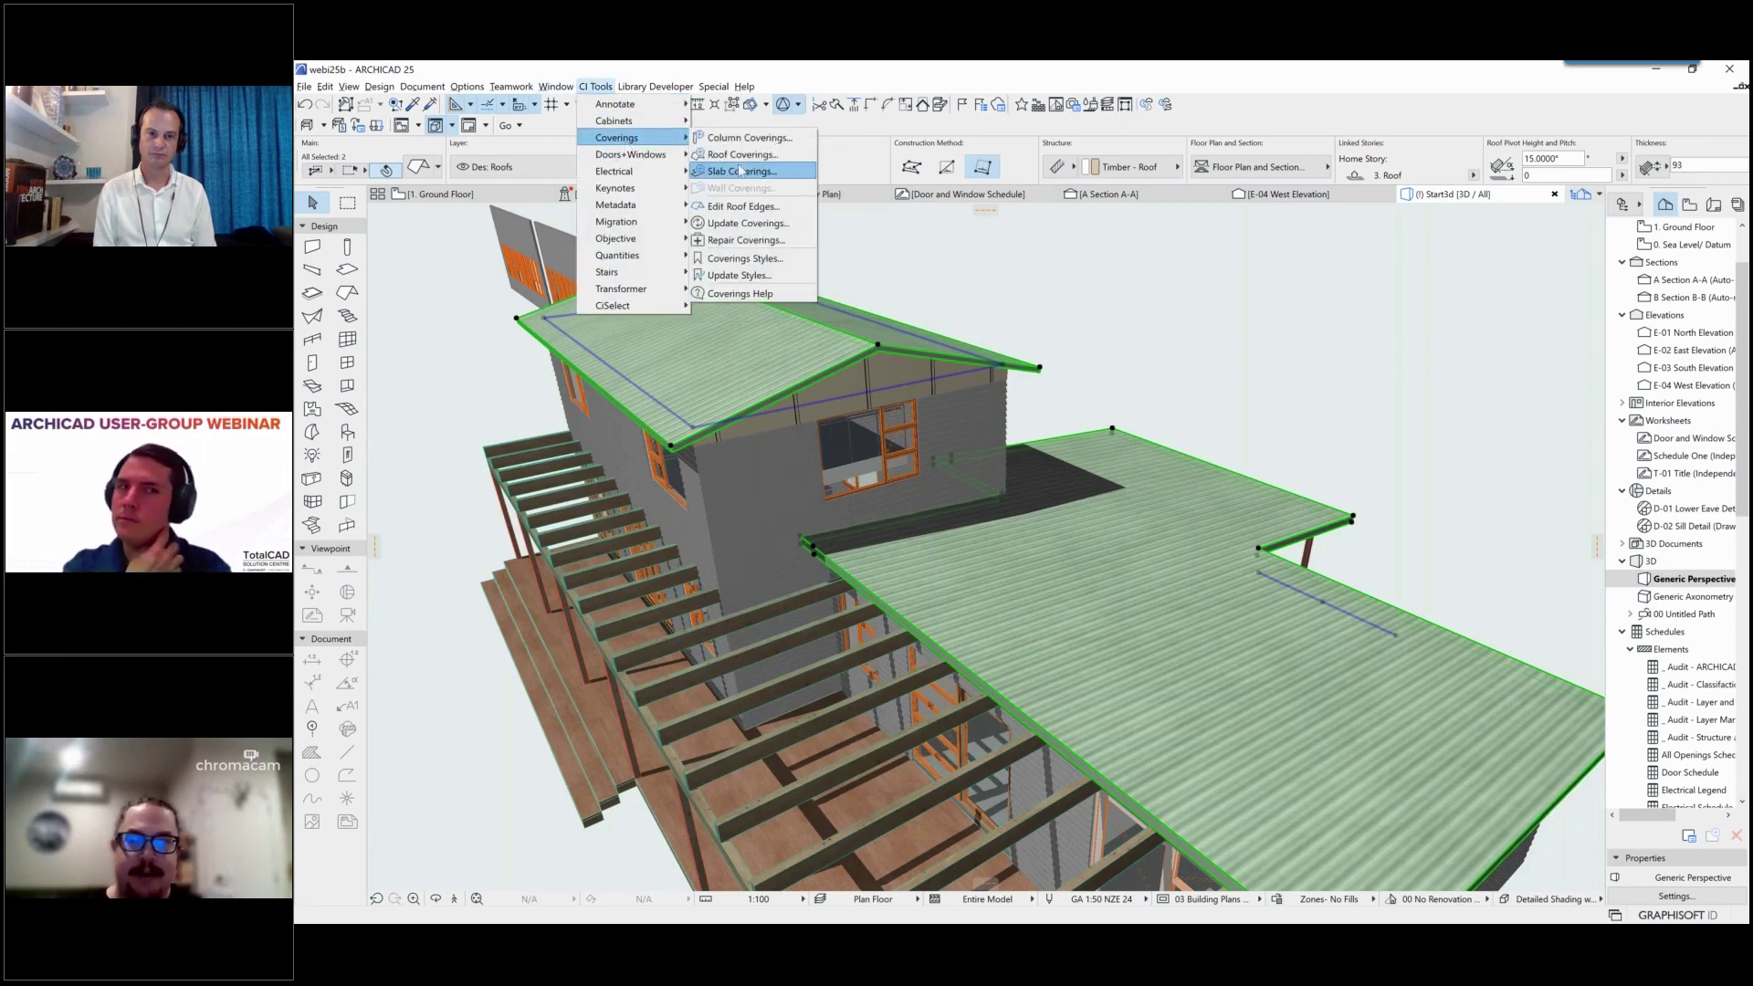
{"action": "left_click", "coordinate": [728, 157]}
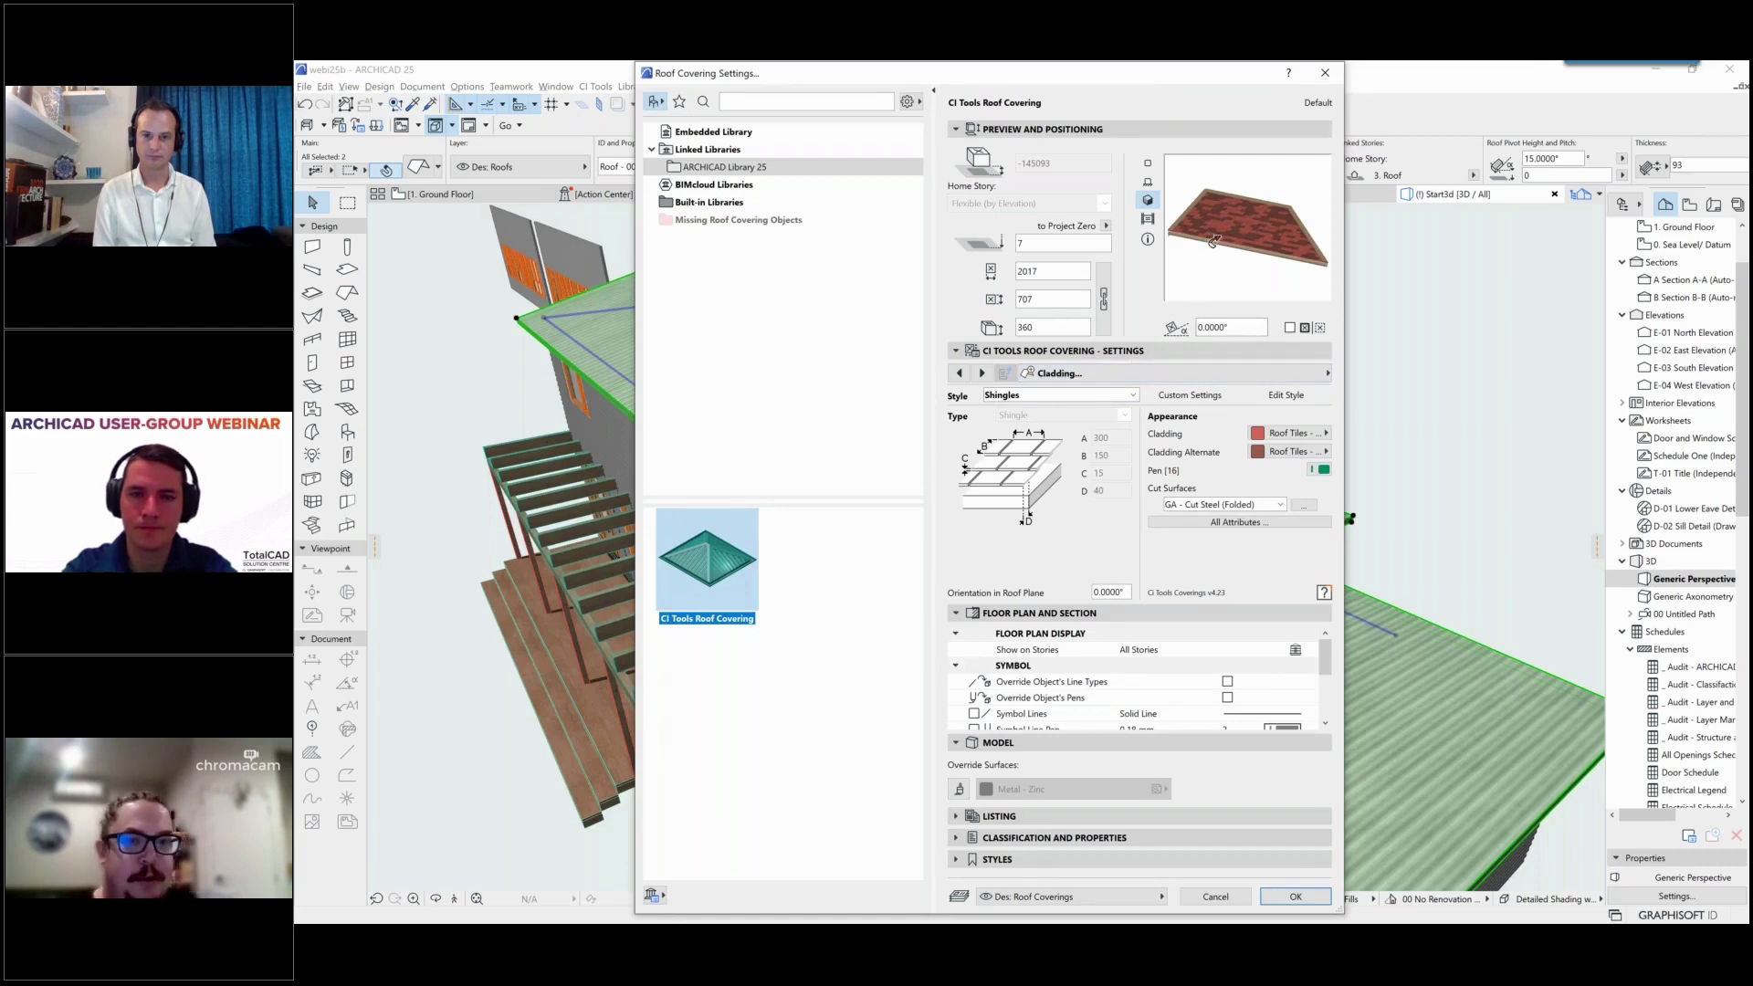
{"action": "left_click", "coordinate": [1202, 397]}
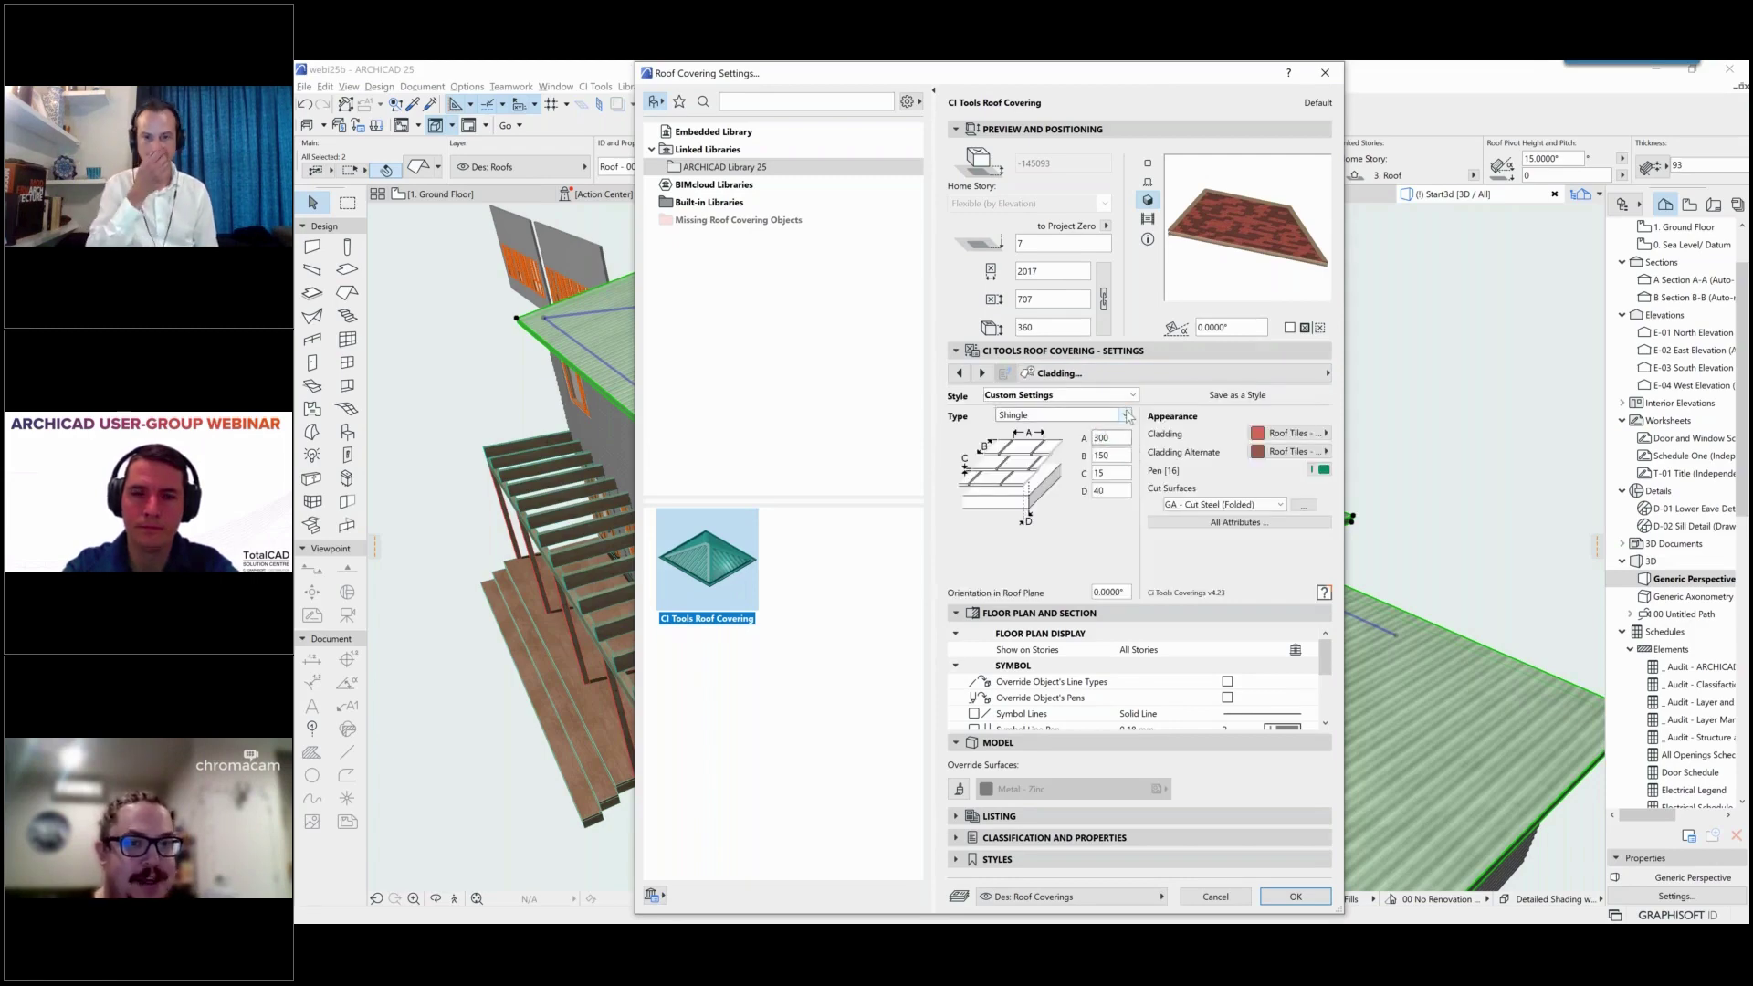
{"action": "left_click", "coordinate": [1104, 416]}
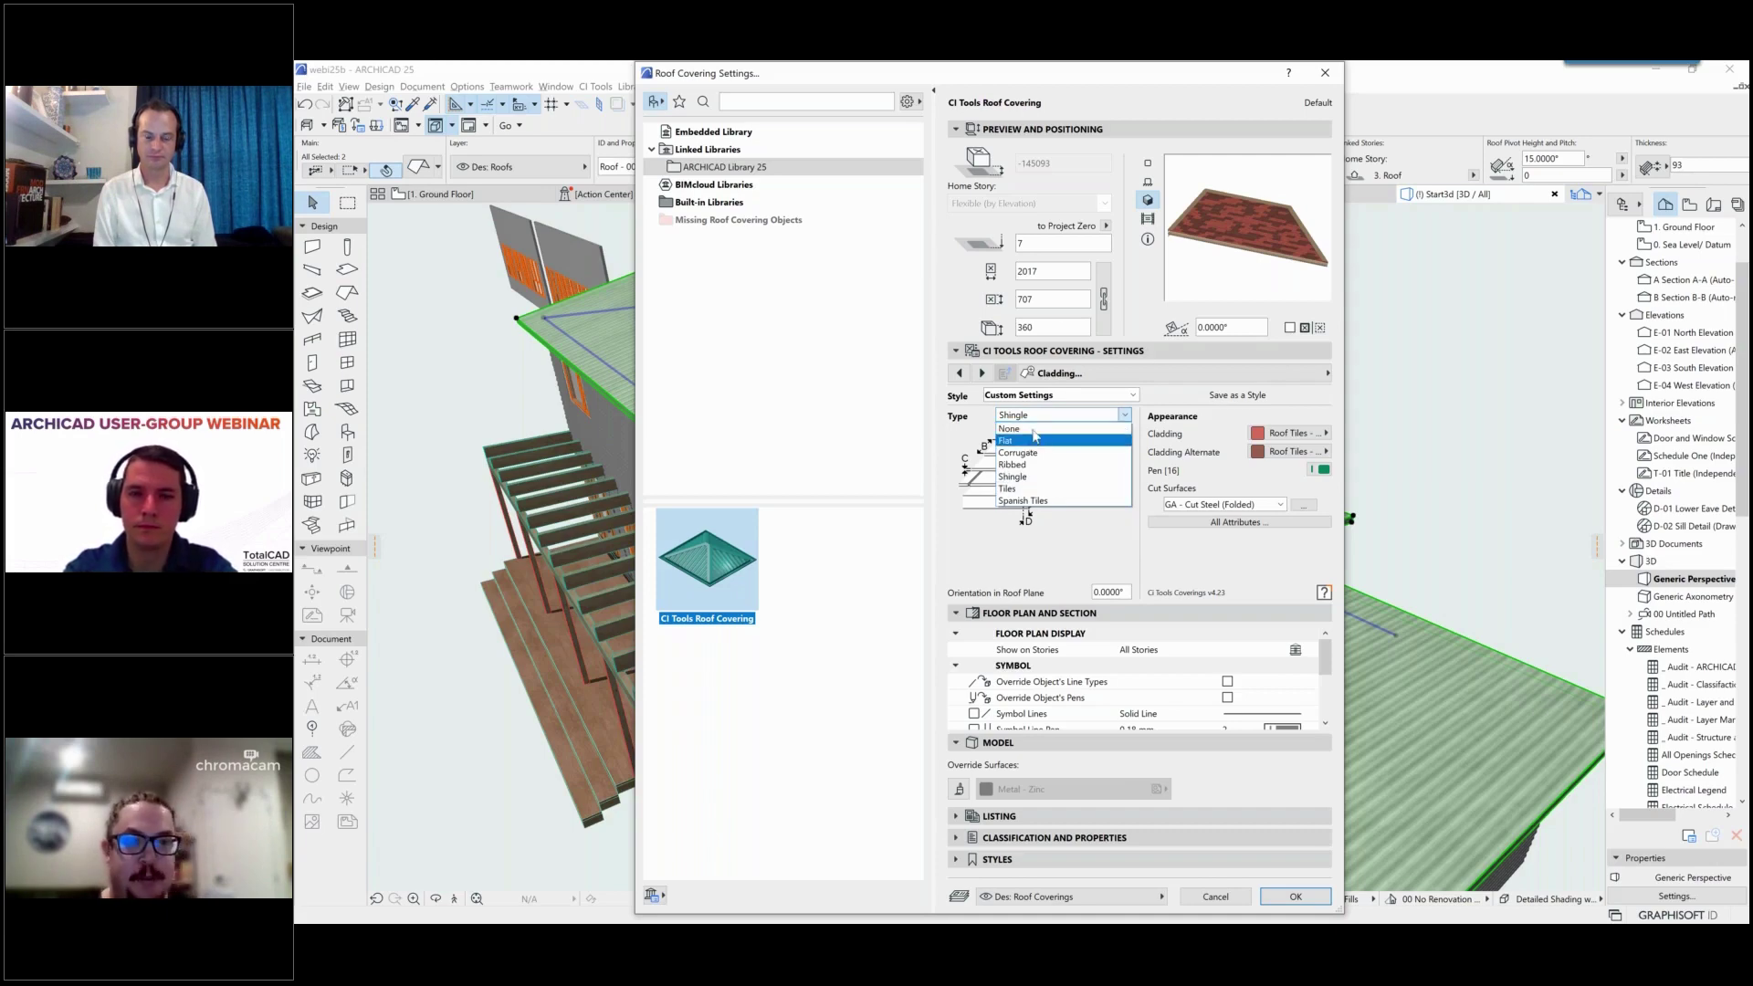
{"action": "left_click", "coordinate": [1148, 451]}
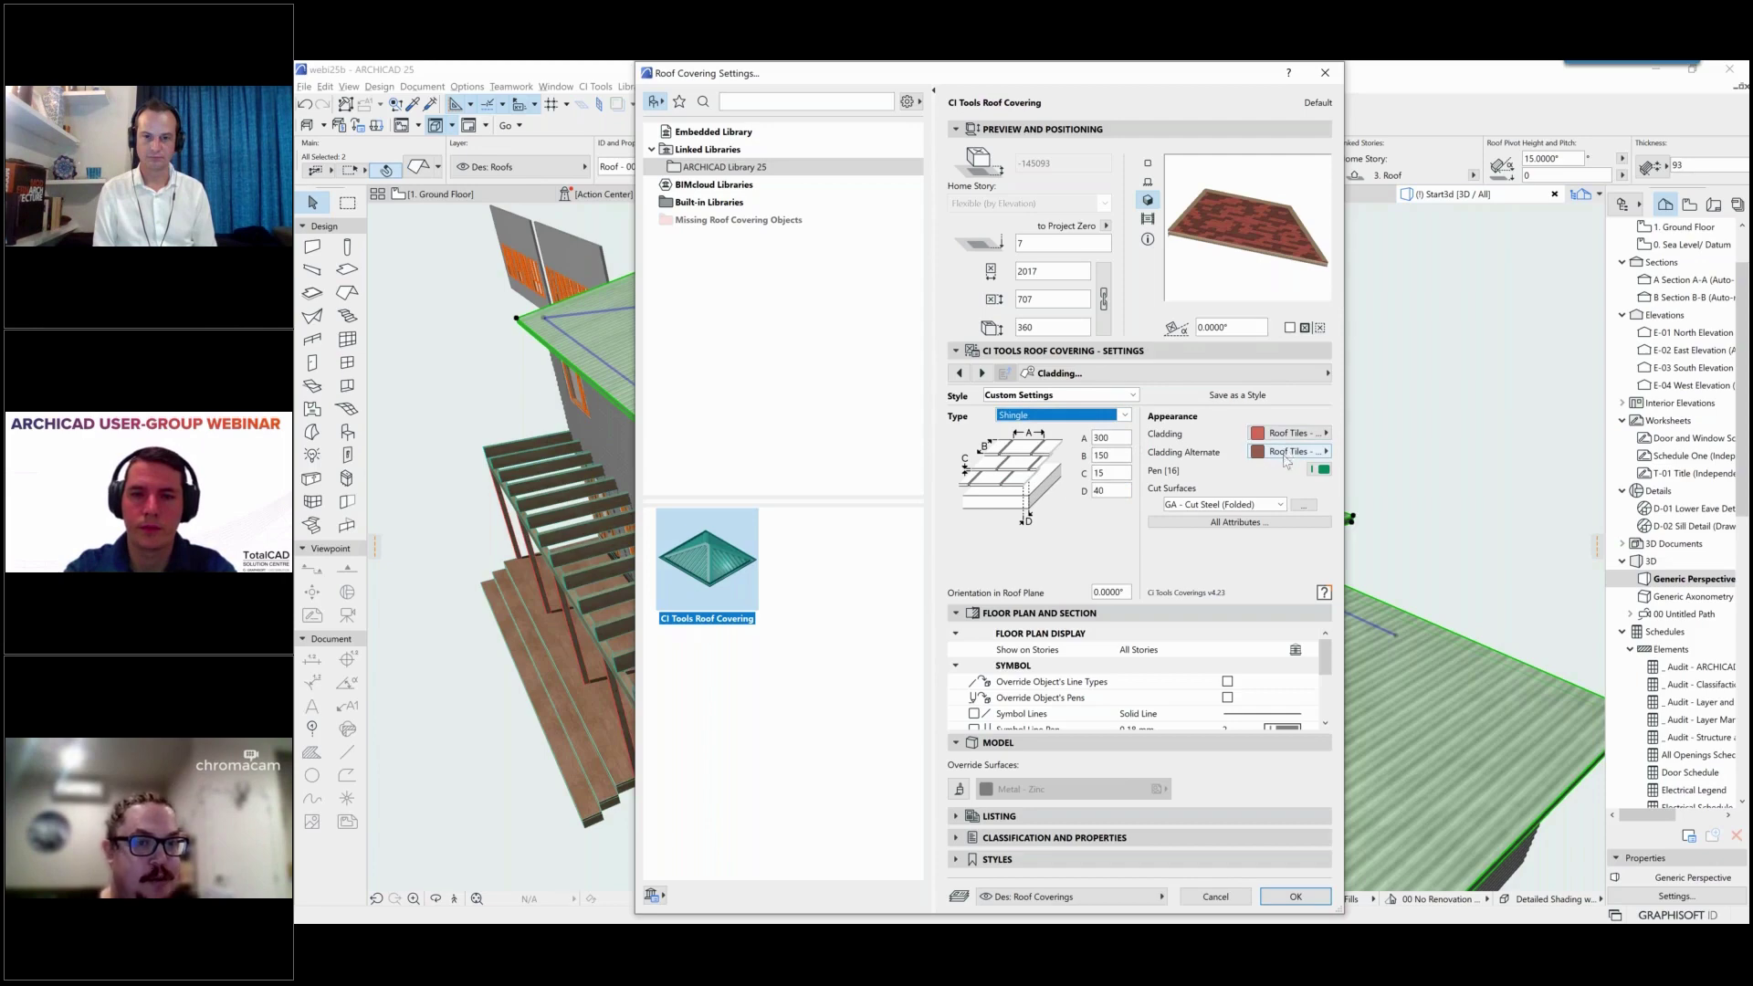
{"action": "left_click", "coordinate": [1294, 897]}
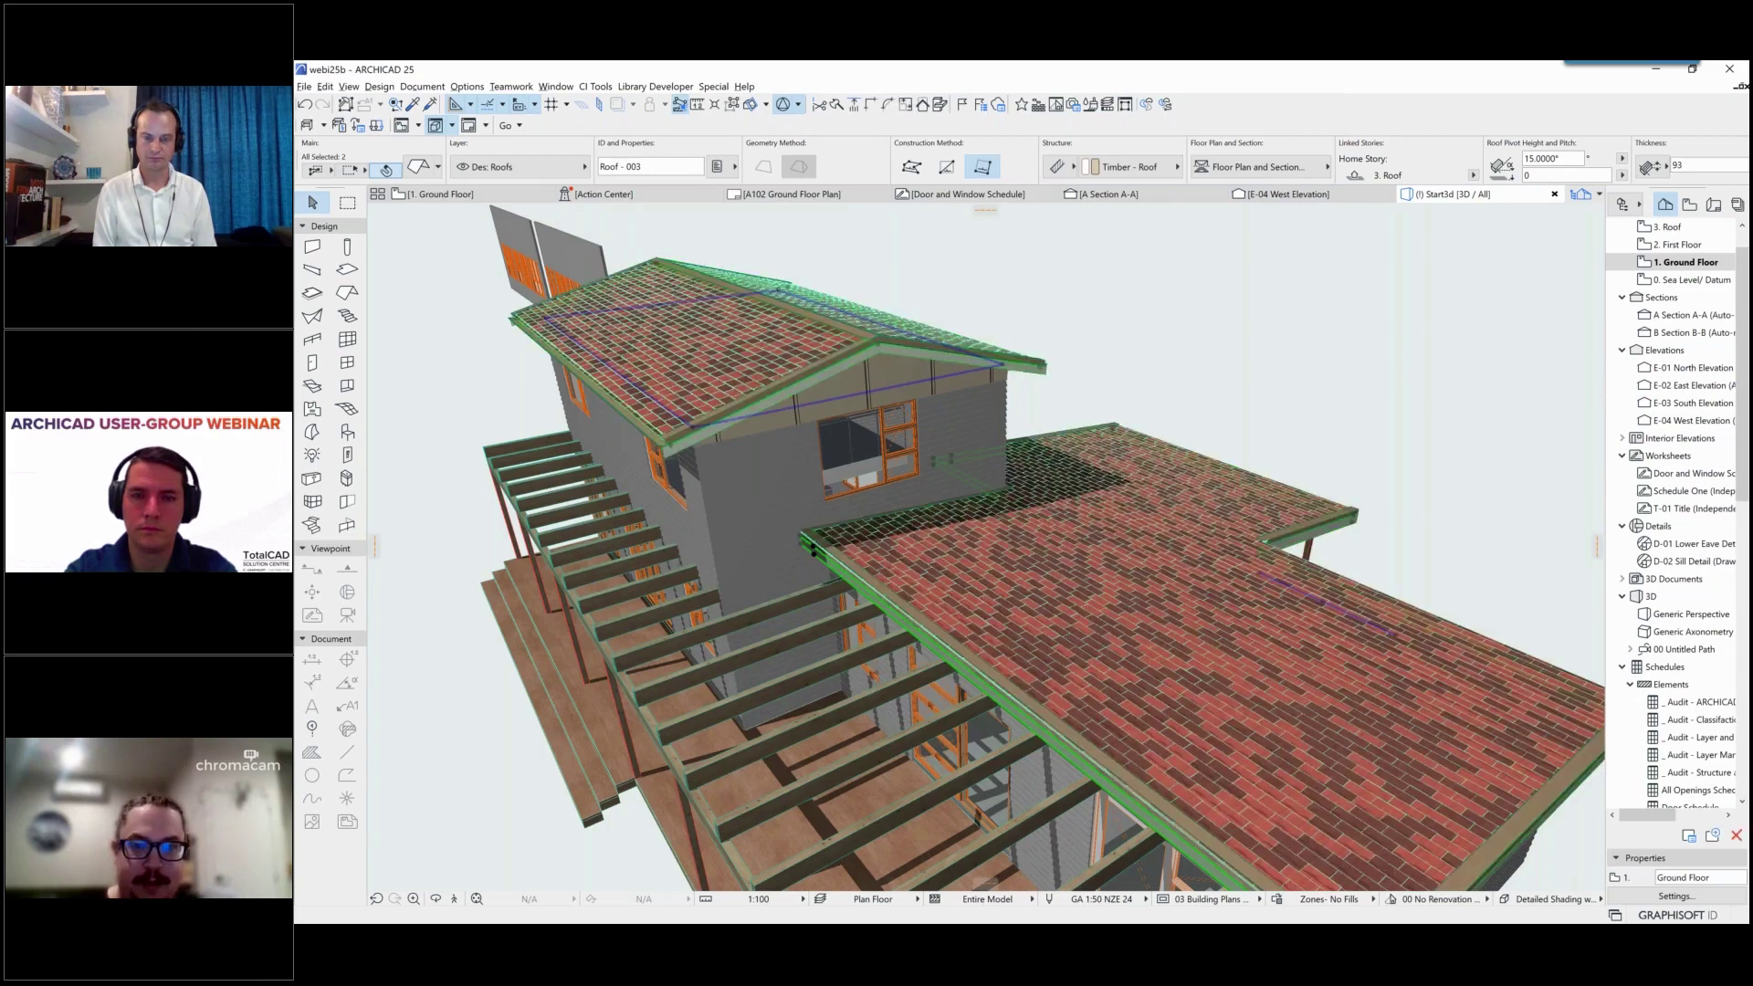
{"action": "key", "text": "Escape"}
{"action": "double_click", "coordinate": [1693, 613]}
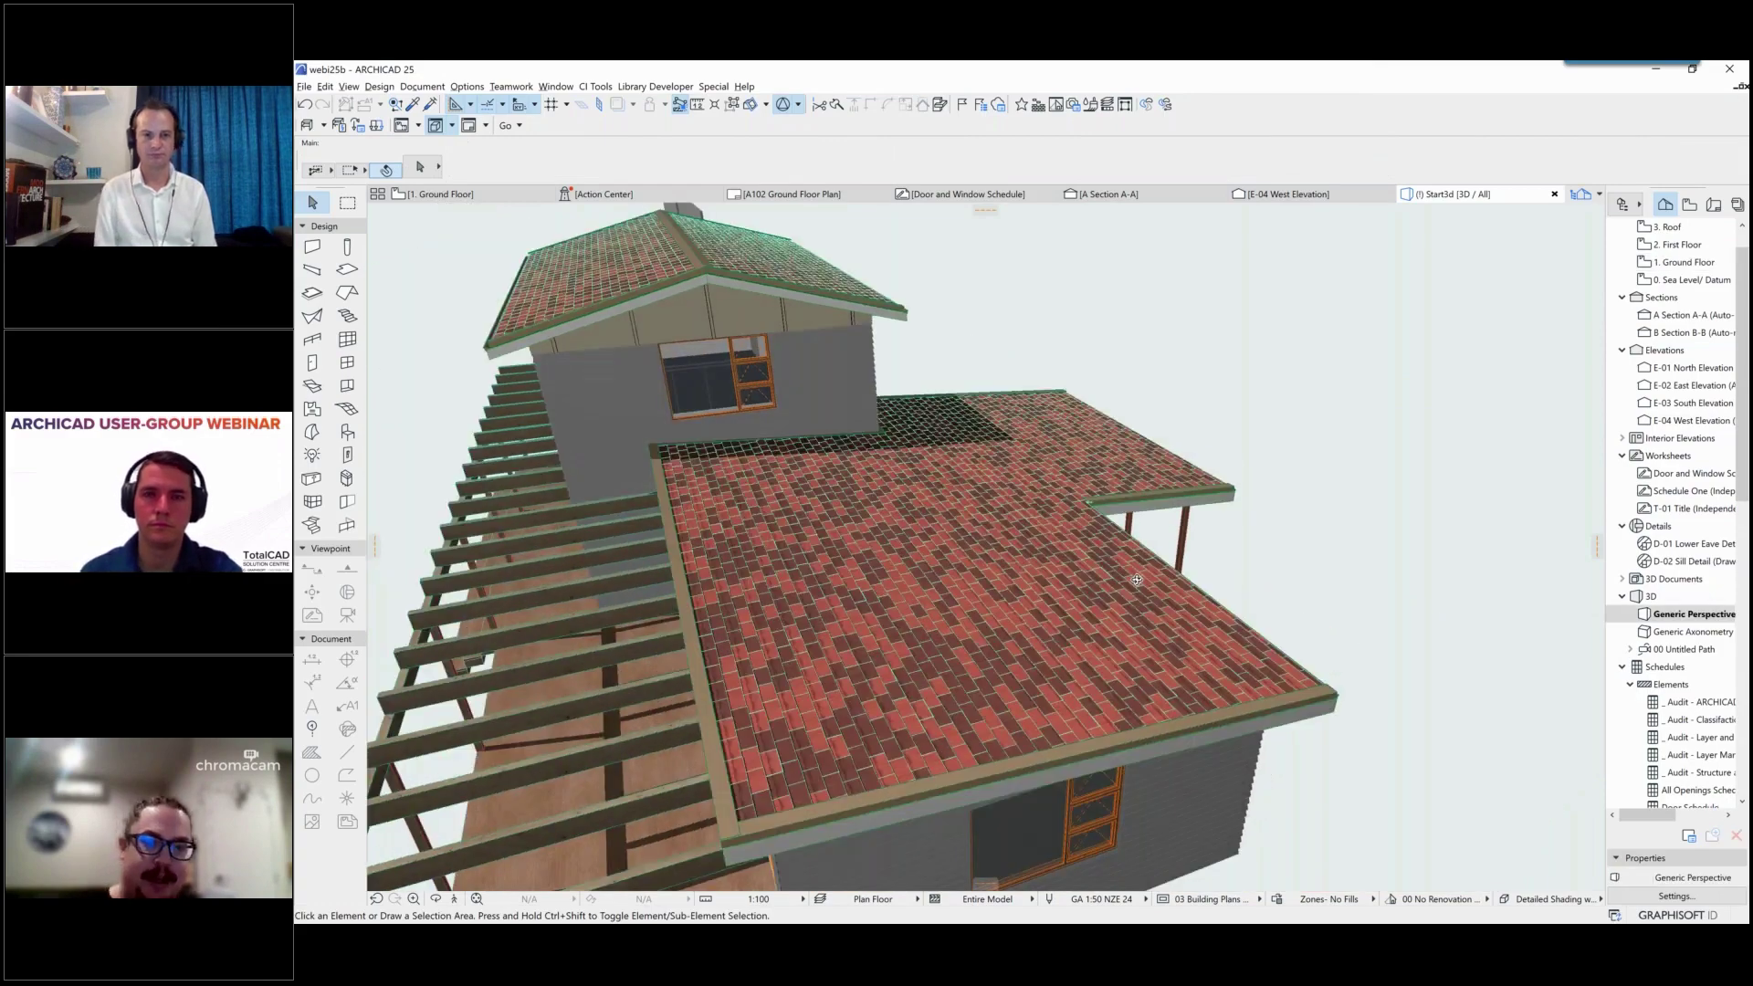
Step: Examine the shingle covering on the lower roof in the 3D perspective and its timber battens up close in Section A-A
{"action": "left_click_drag", "start_coordinate": [1137, 579], "coordinate": [853, 553]}
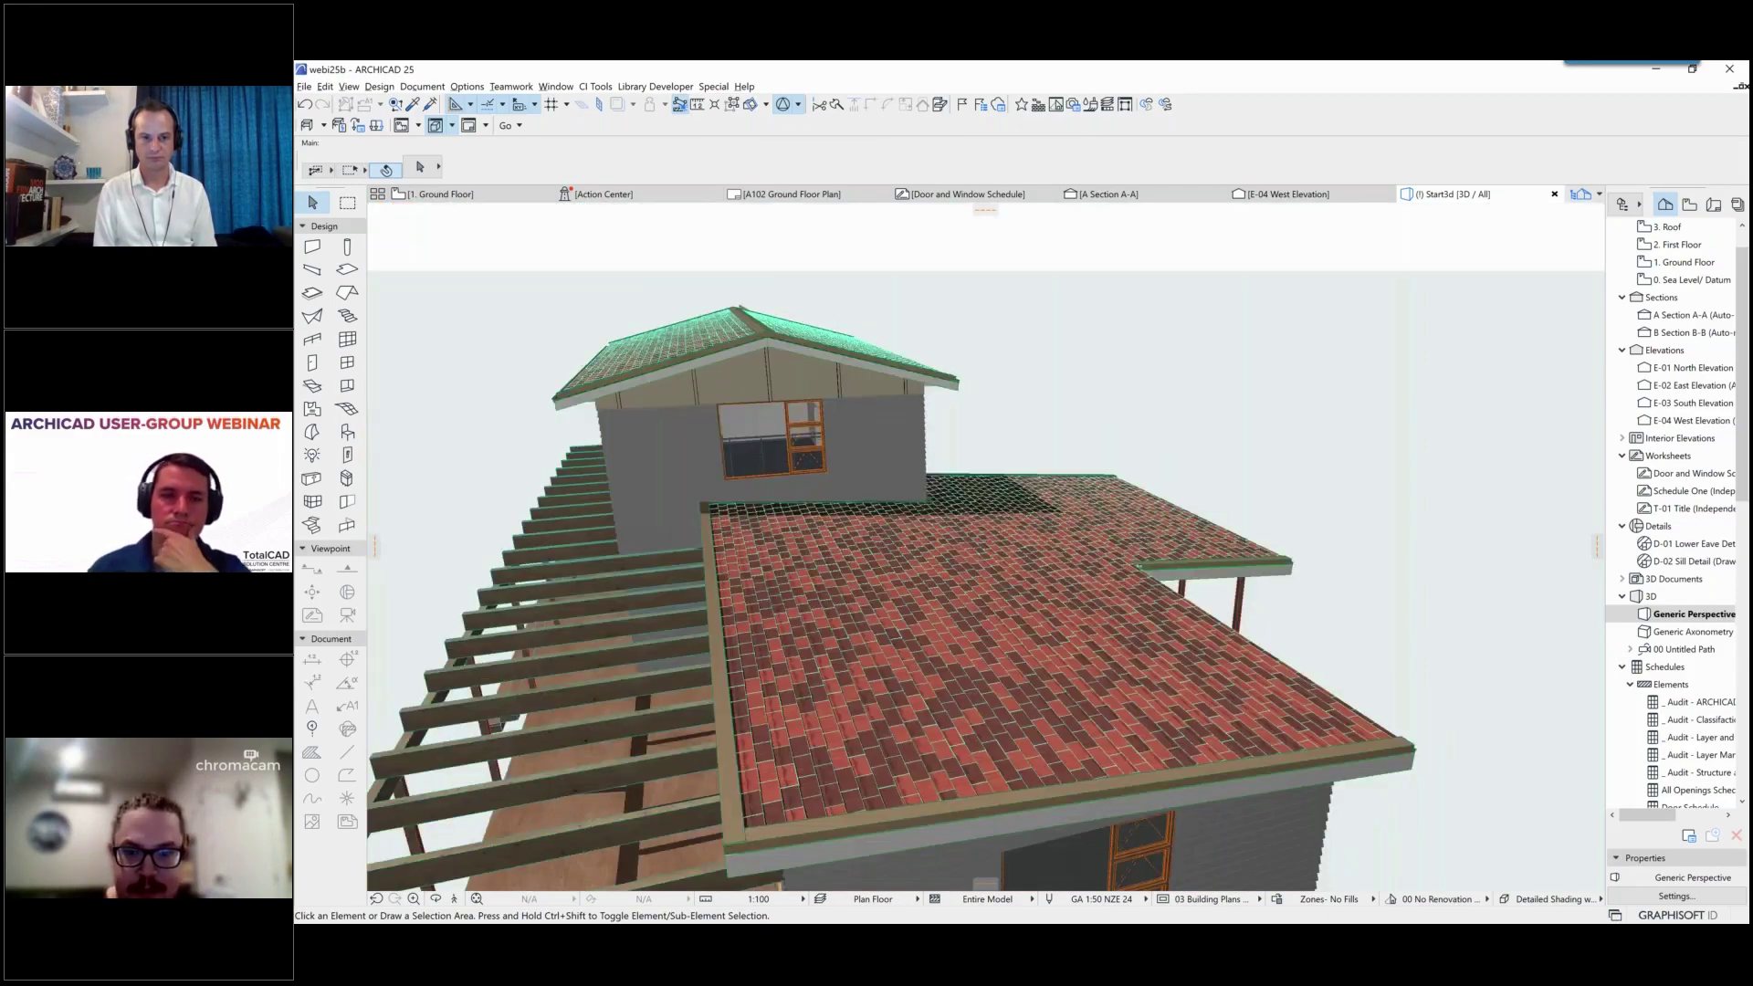
{"action": "left_click_drag", "start_coordinate": [985, 626], "coordinate": [922, 693]}
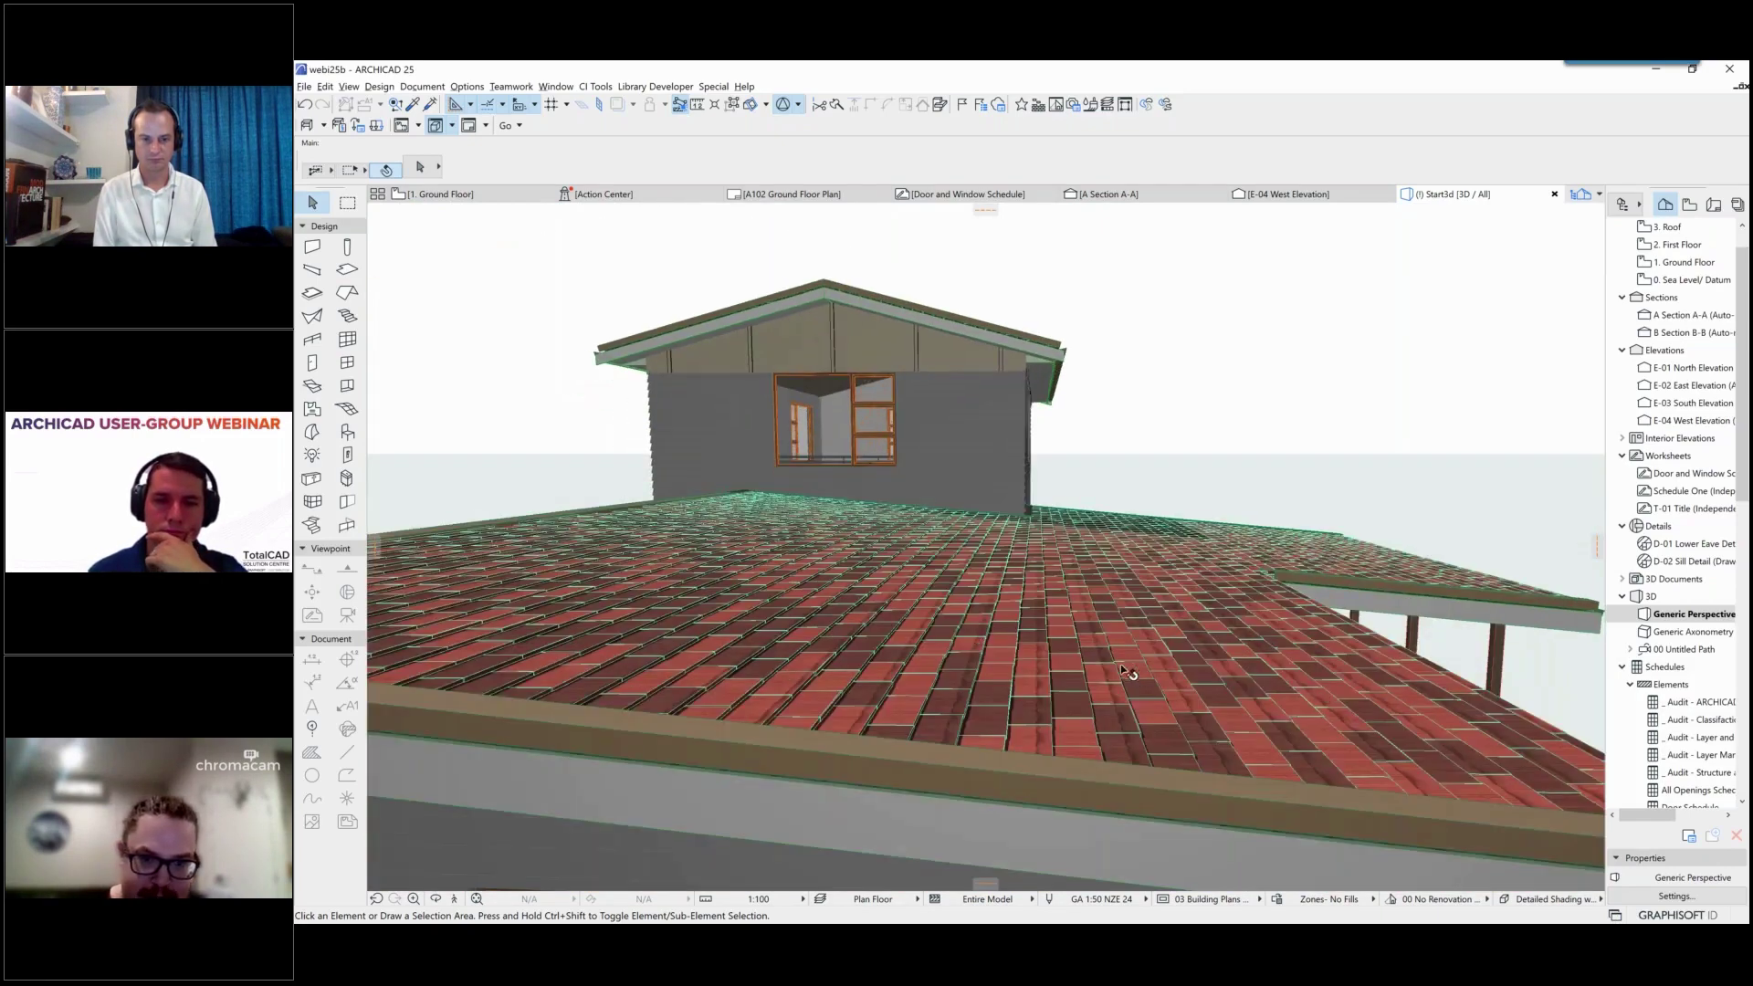
{"action": "left_click", "coordinate": [1098, 666]}
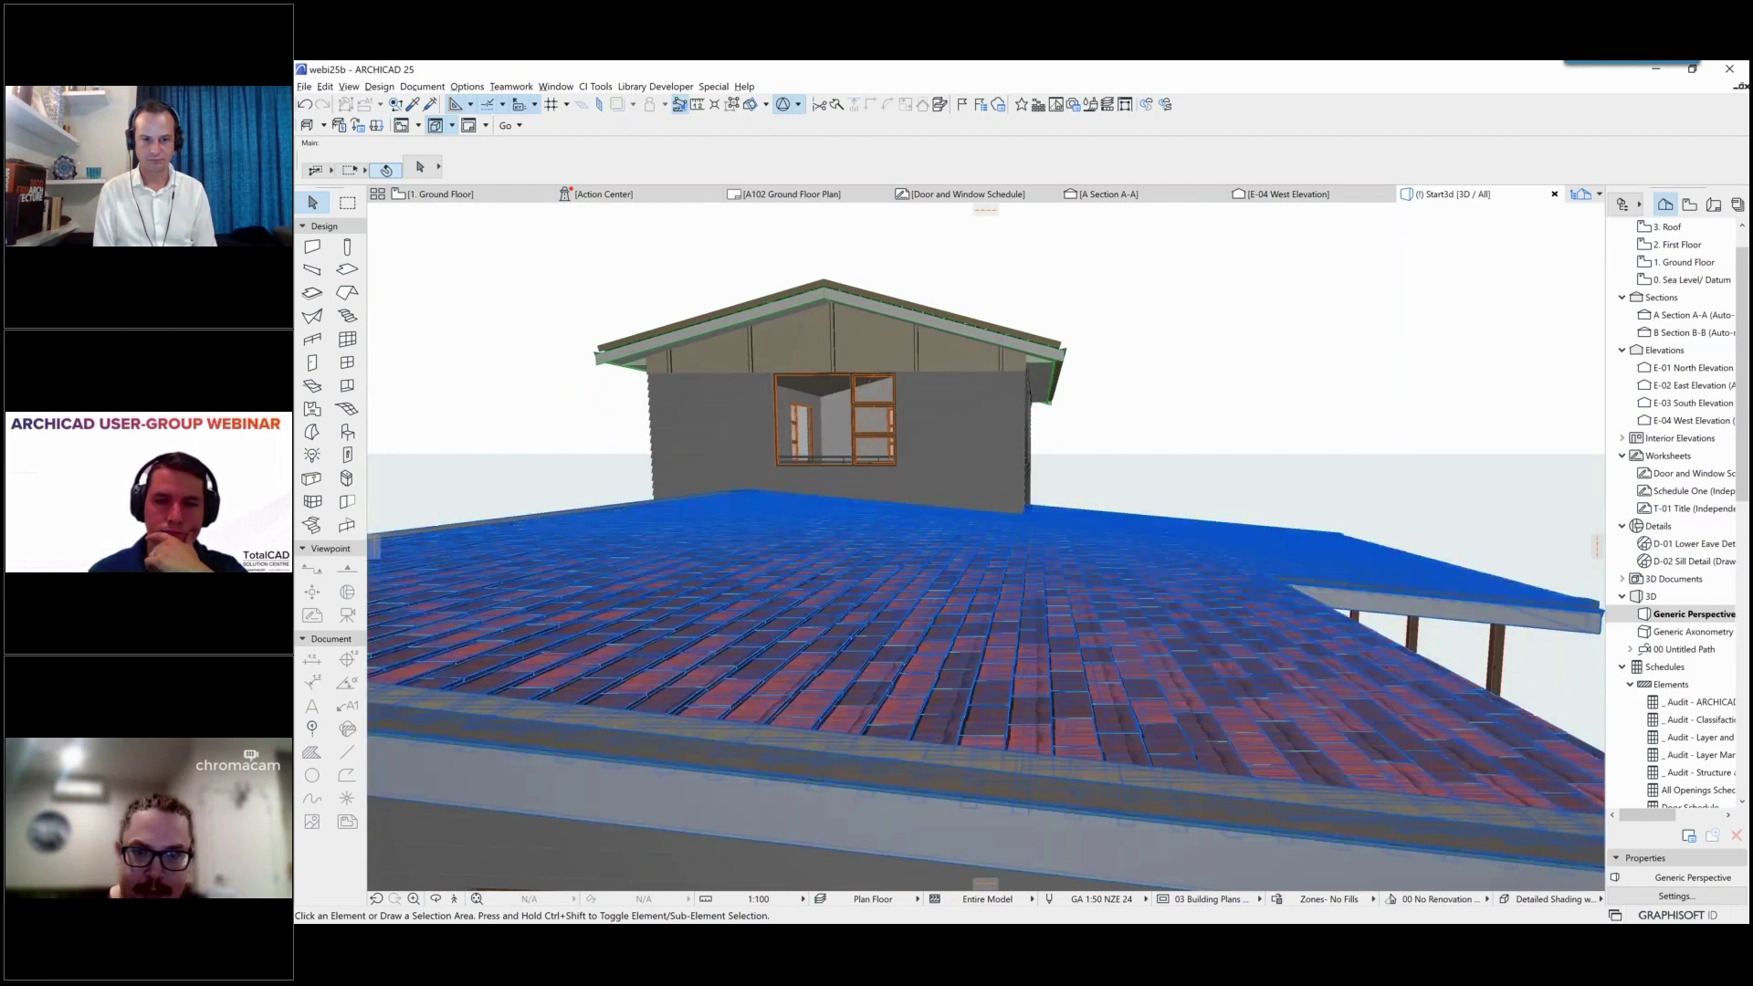
{"action": "left_click", "coordinate": [1109, 193]}
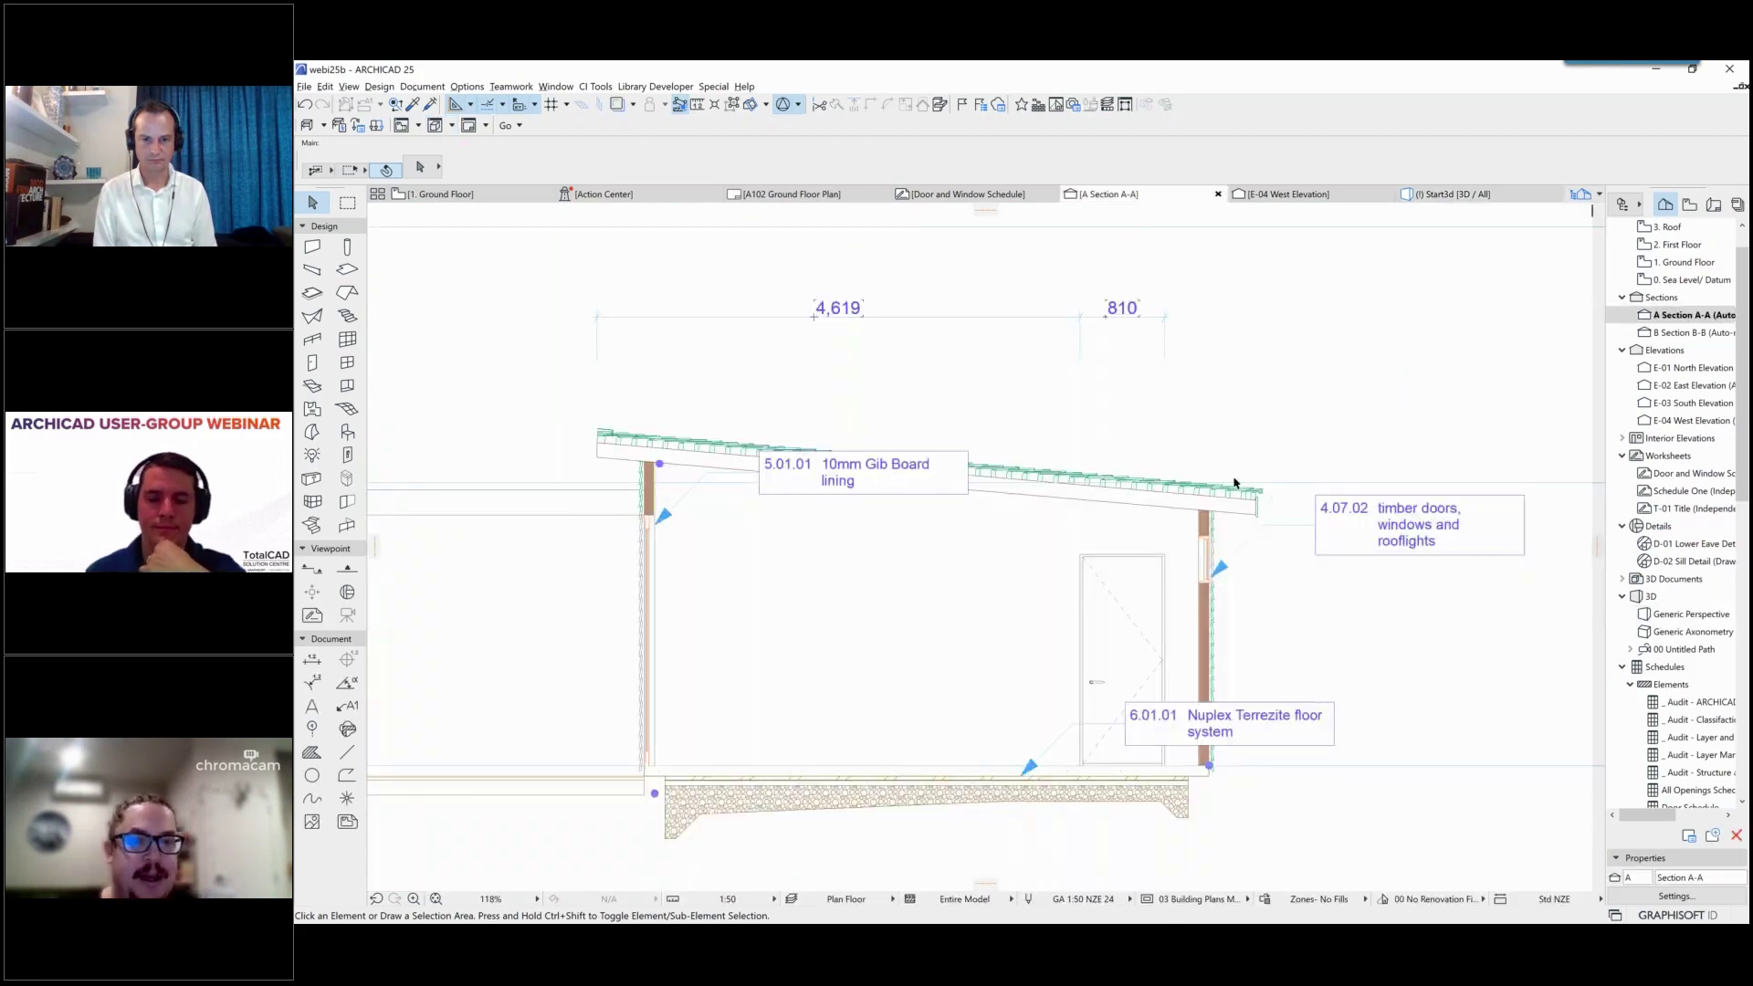
{"action": "scroll", "coordinate": [1255, 490], "scroll_direction": "up", "scroll_amount": 3}
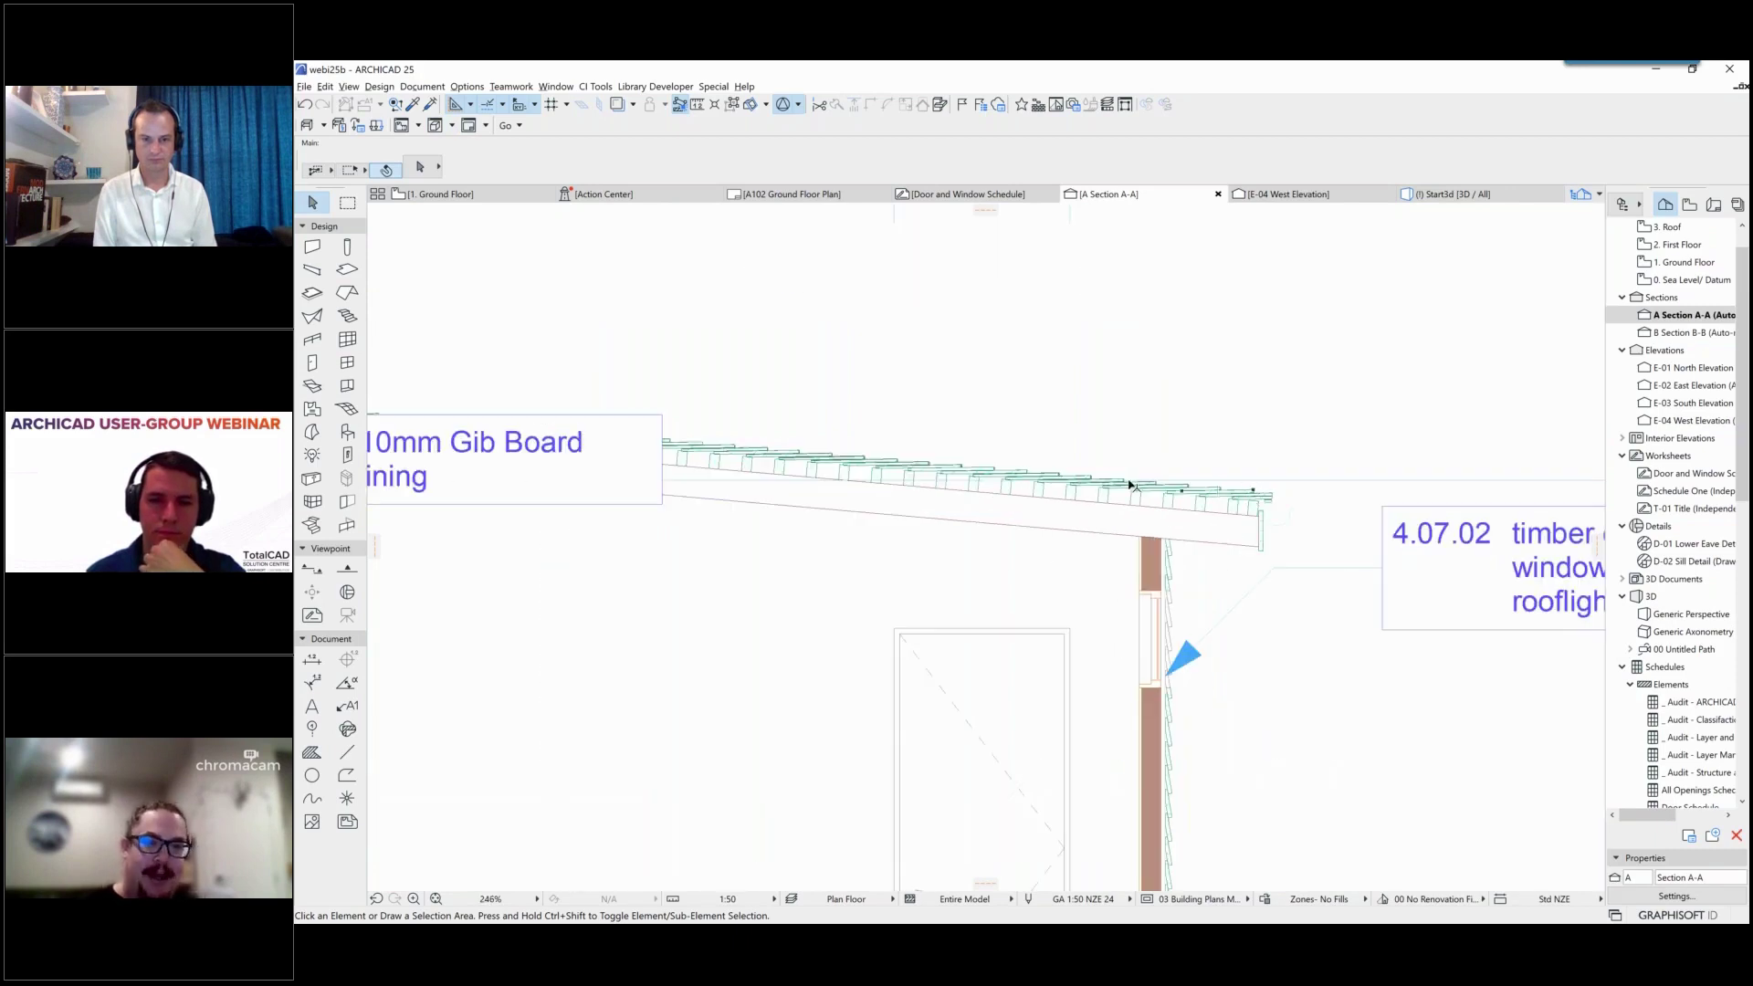
{"action": "scroll", "coordinate": [1130, 485], "scroll_direction": "up", "scroll_amount": 2}
{"action": "scroll", "coordinate": [782, 477], "scroll_direction": "up", "scroll_amount": 3}
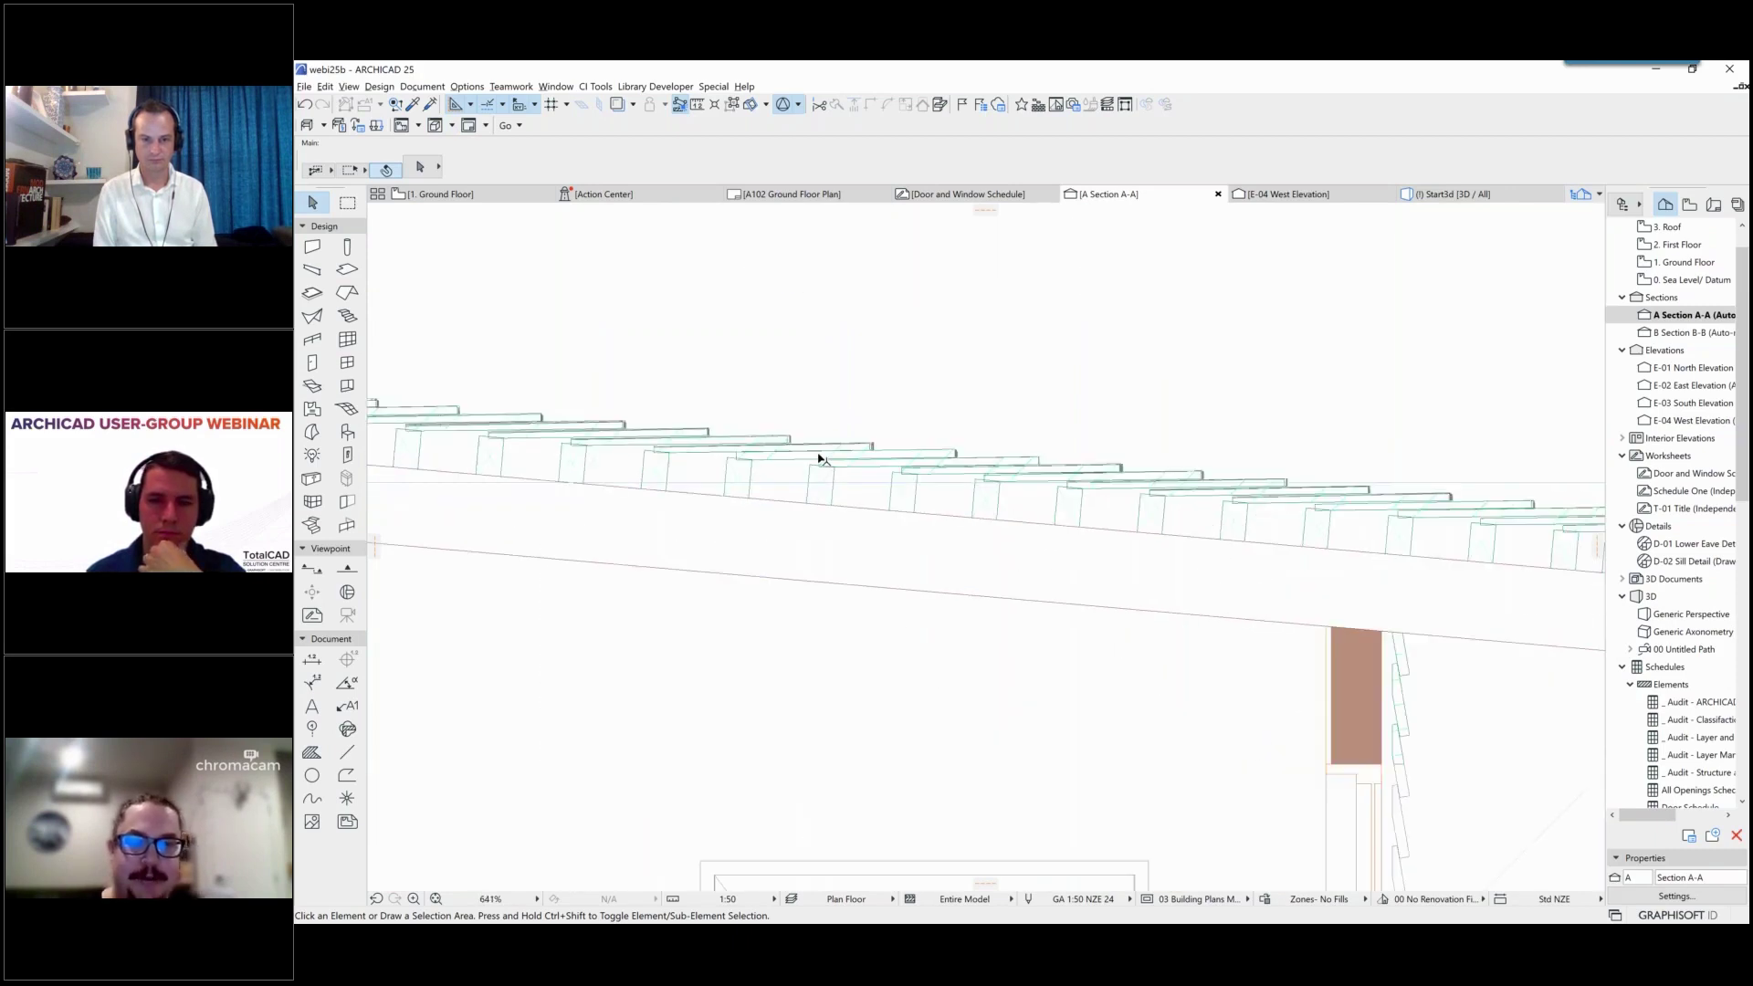
{"action": "scroll", "coordinate": [796, 496], "scroll_direction": "down", "scroll_amount": 2}
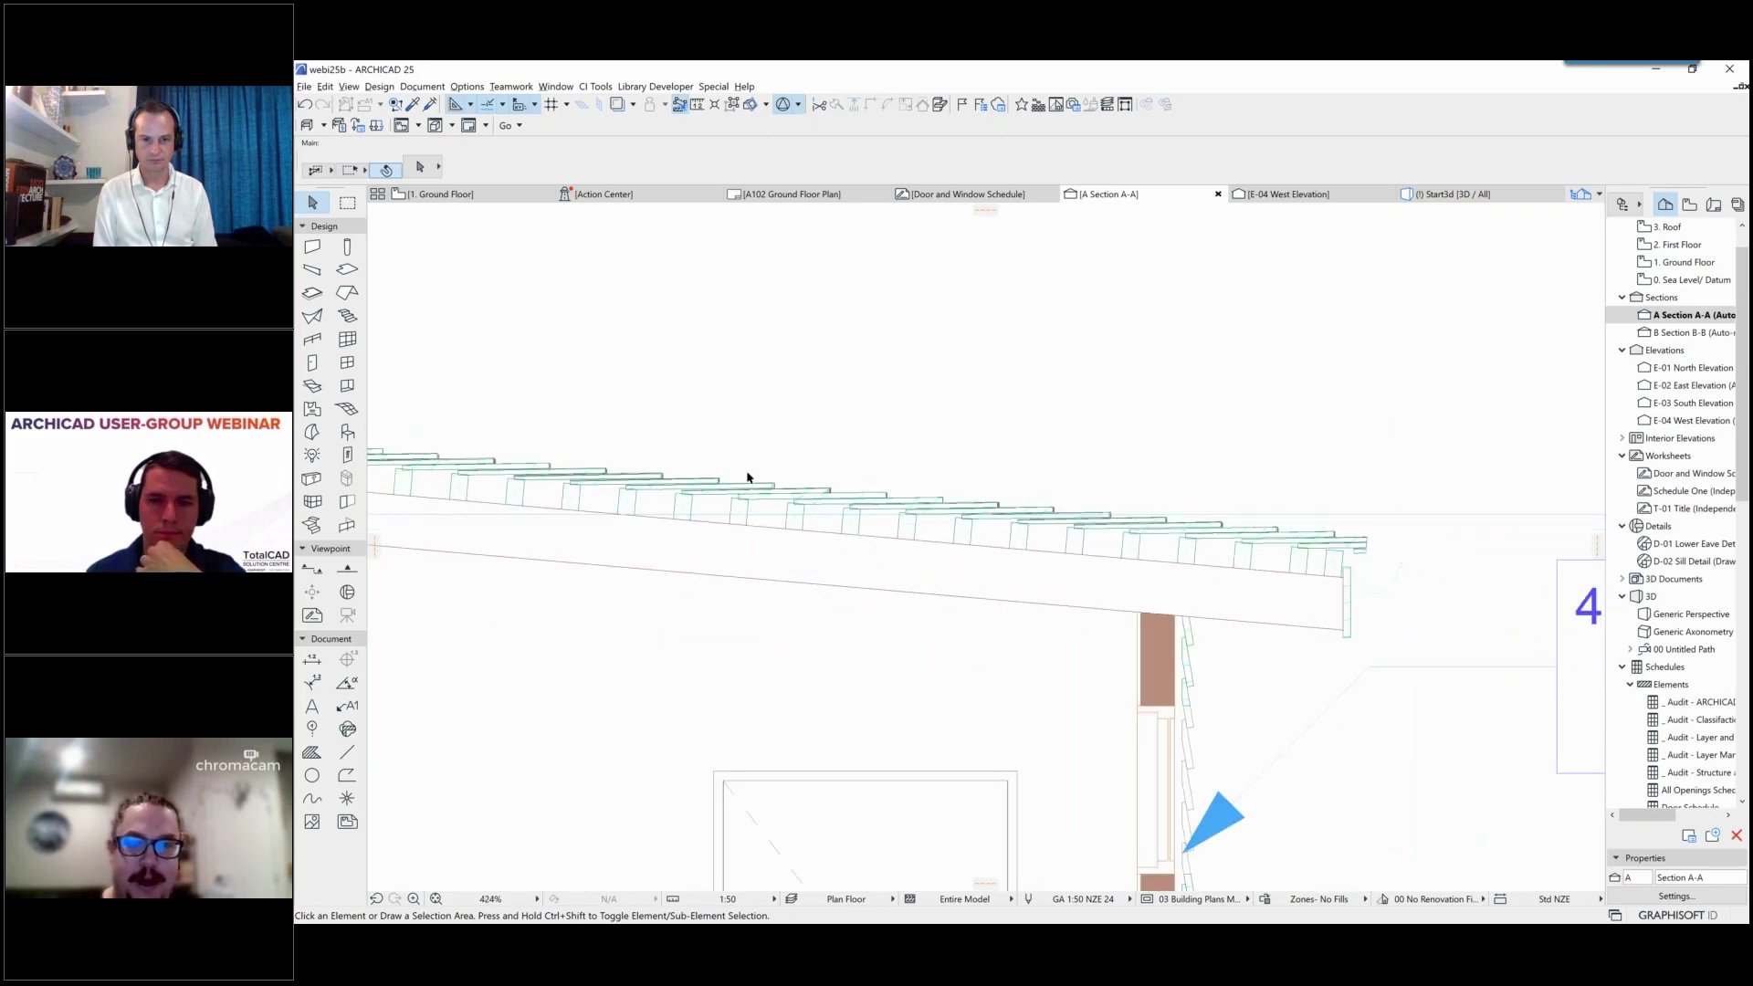
{"action": "scroll", "coordinate": [745, 476], "scroll_direction": "down", "scroll_amount": 1}
{"action": "scroll", "coordinate": [797, 524], "scroll_direction": "down", "scroll_amount": 1}
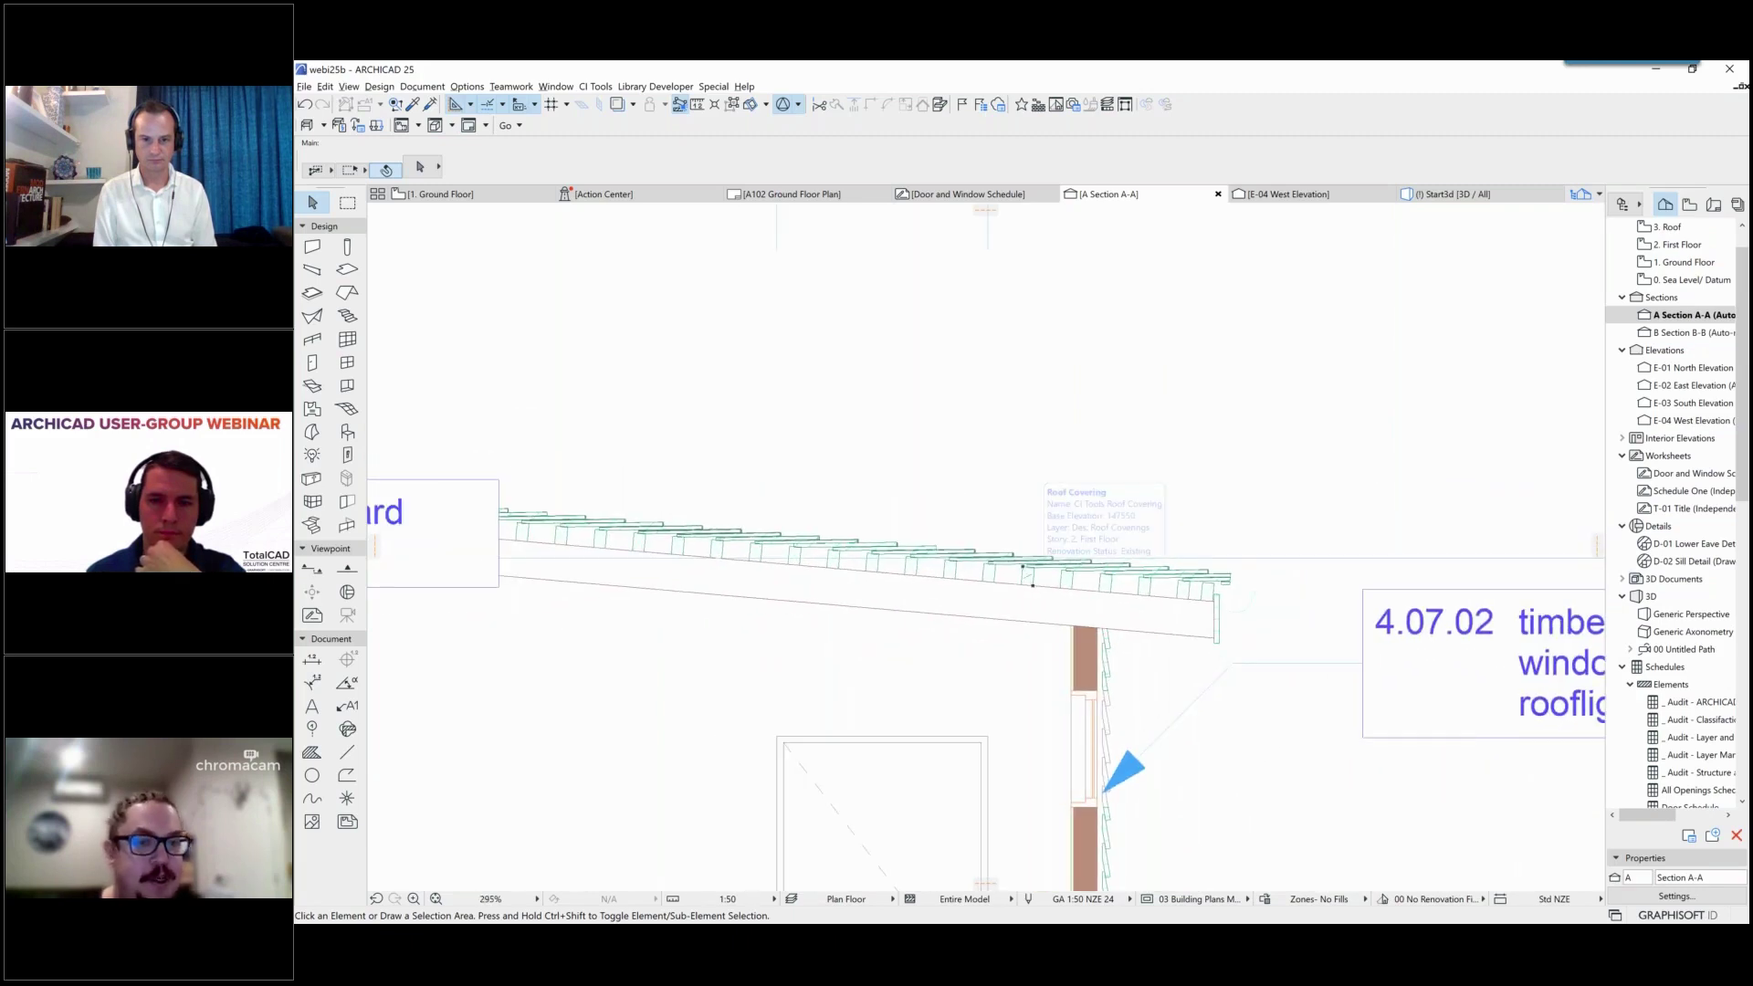
Step: Change the framing of the lower roof's covering to Steel Zed Section in Section A-A and deselect it
{"action": "left_click", "coordinate": [1219, 586]}
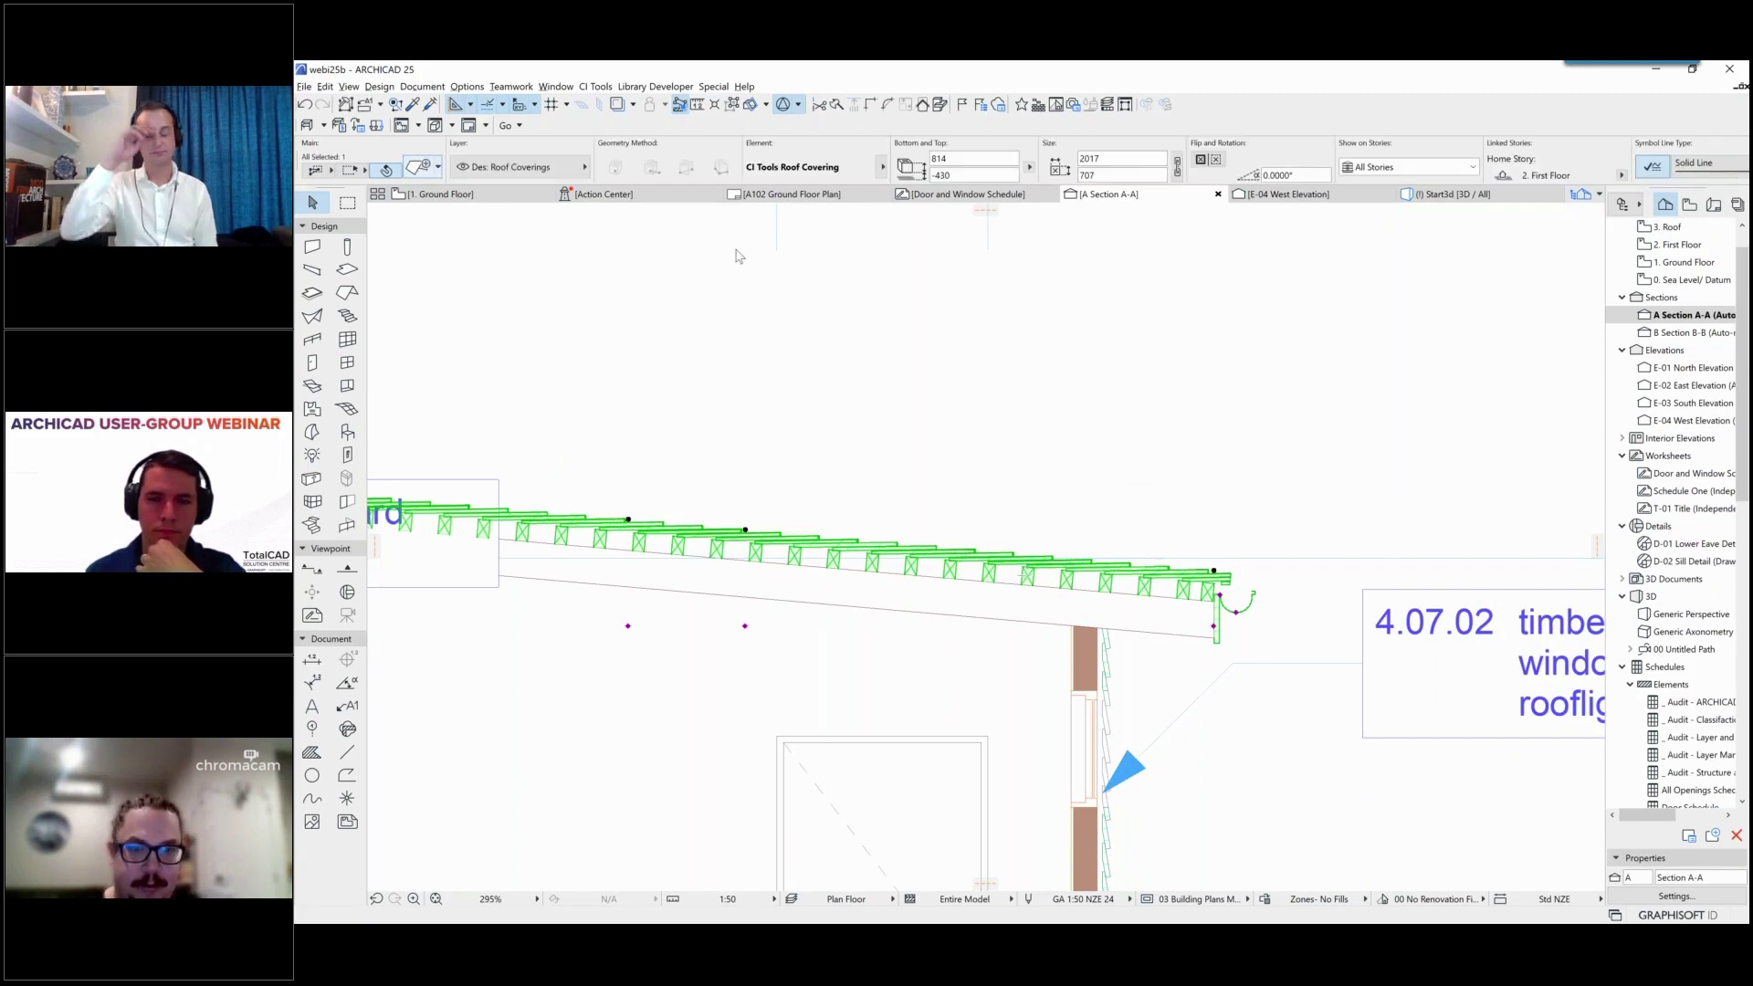
{"action": "key", "text": "ctrl+t"}
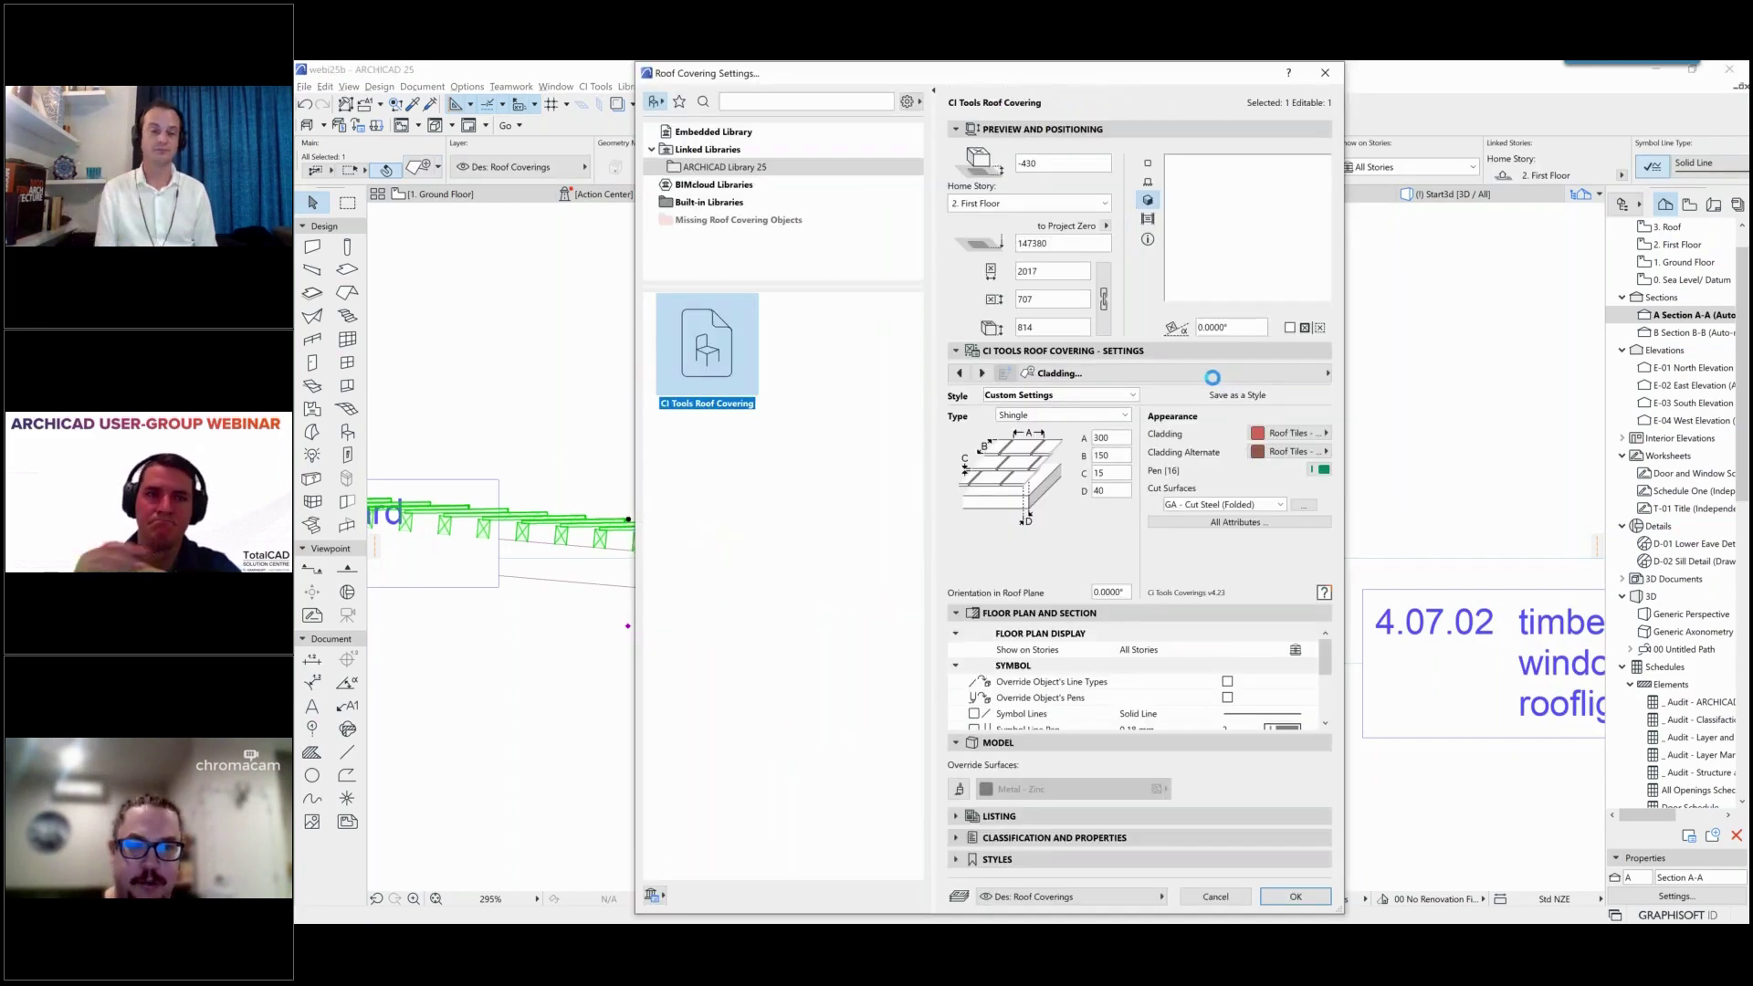
{"action": "left_click", "coordinate": [1214, 373]}
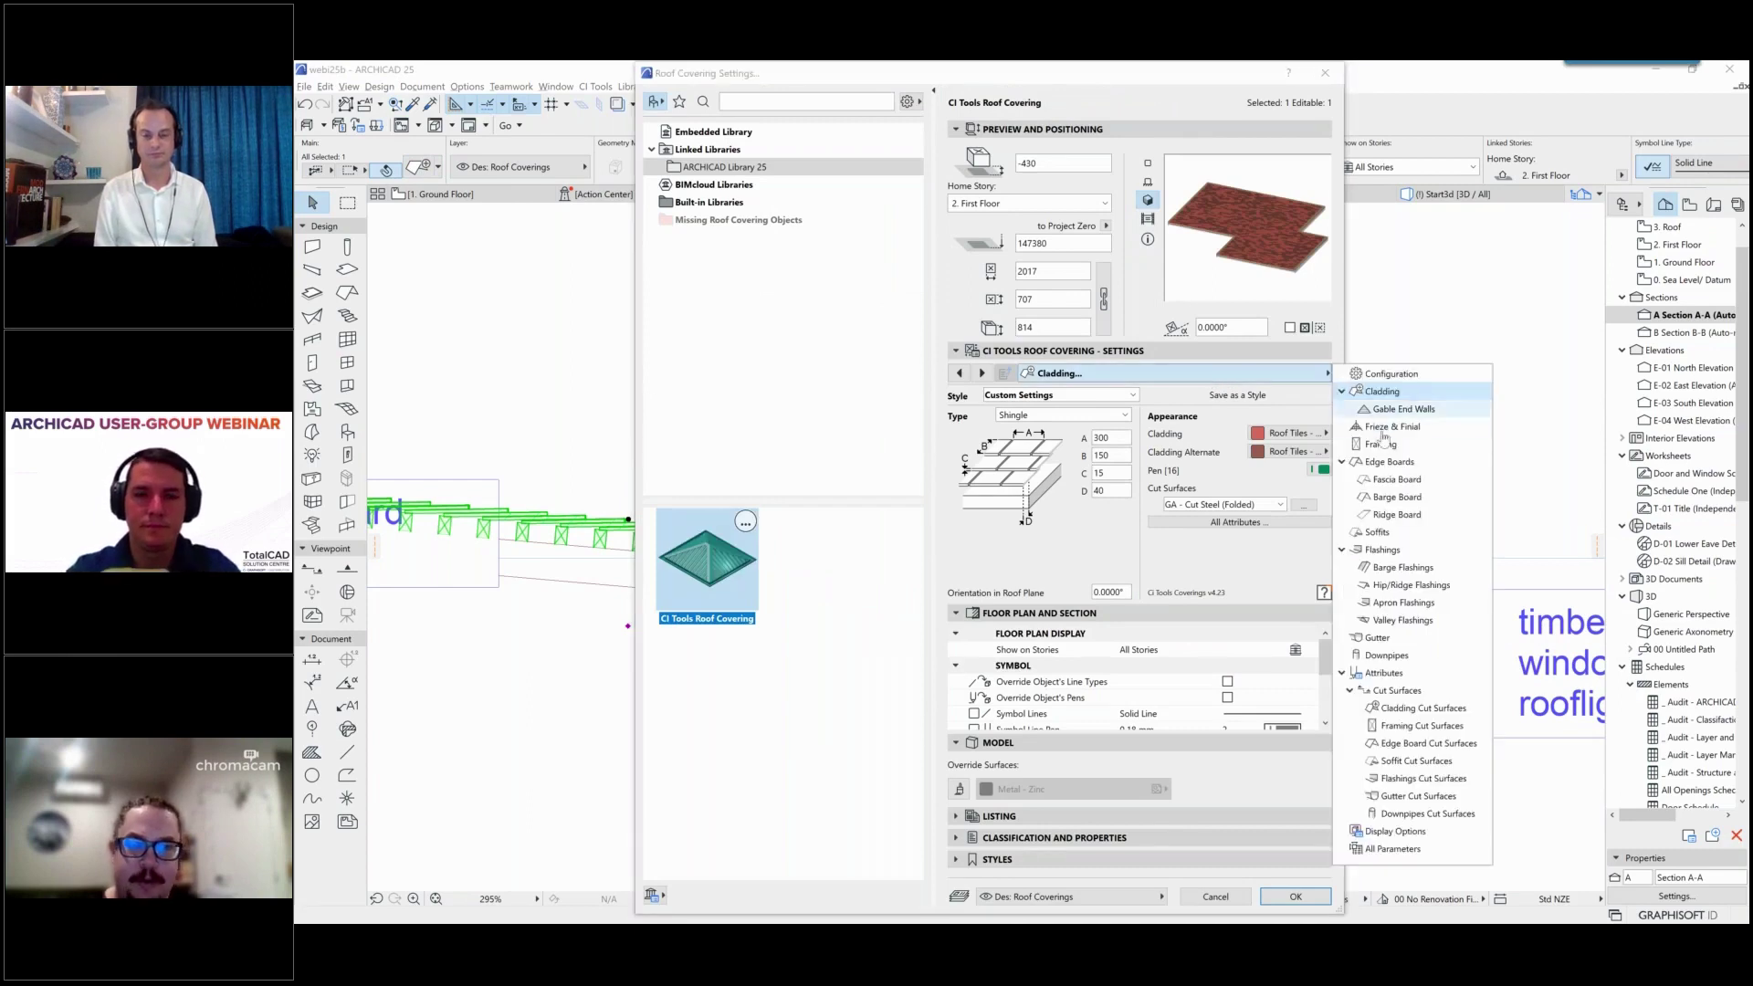
{"action": "left_click", "coordinate": [1381, 444]}
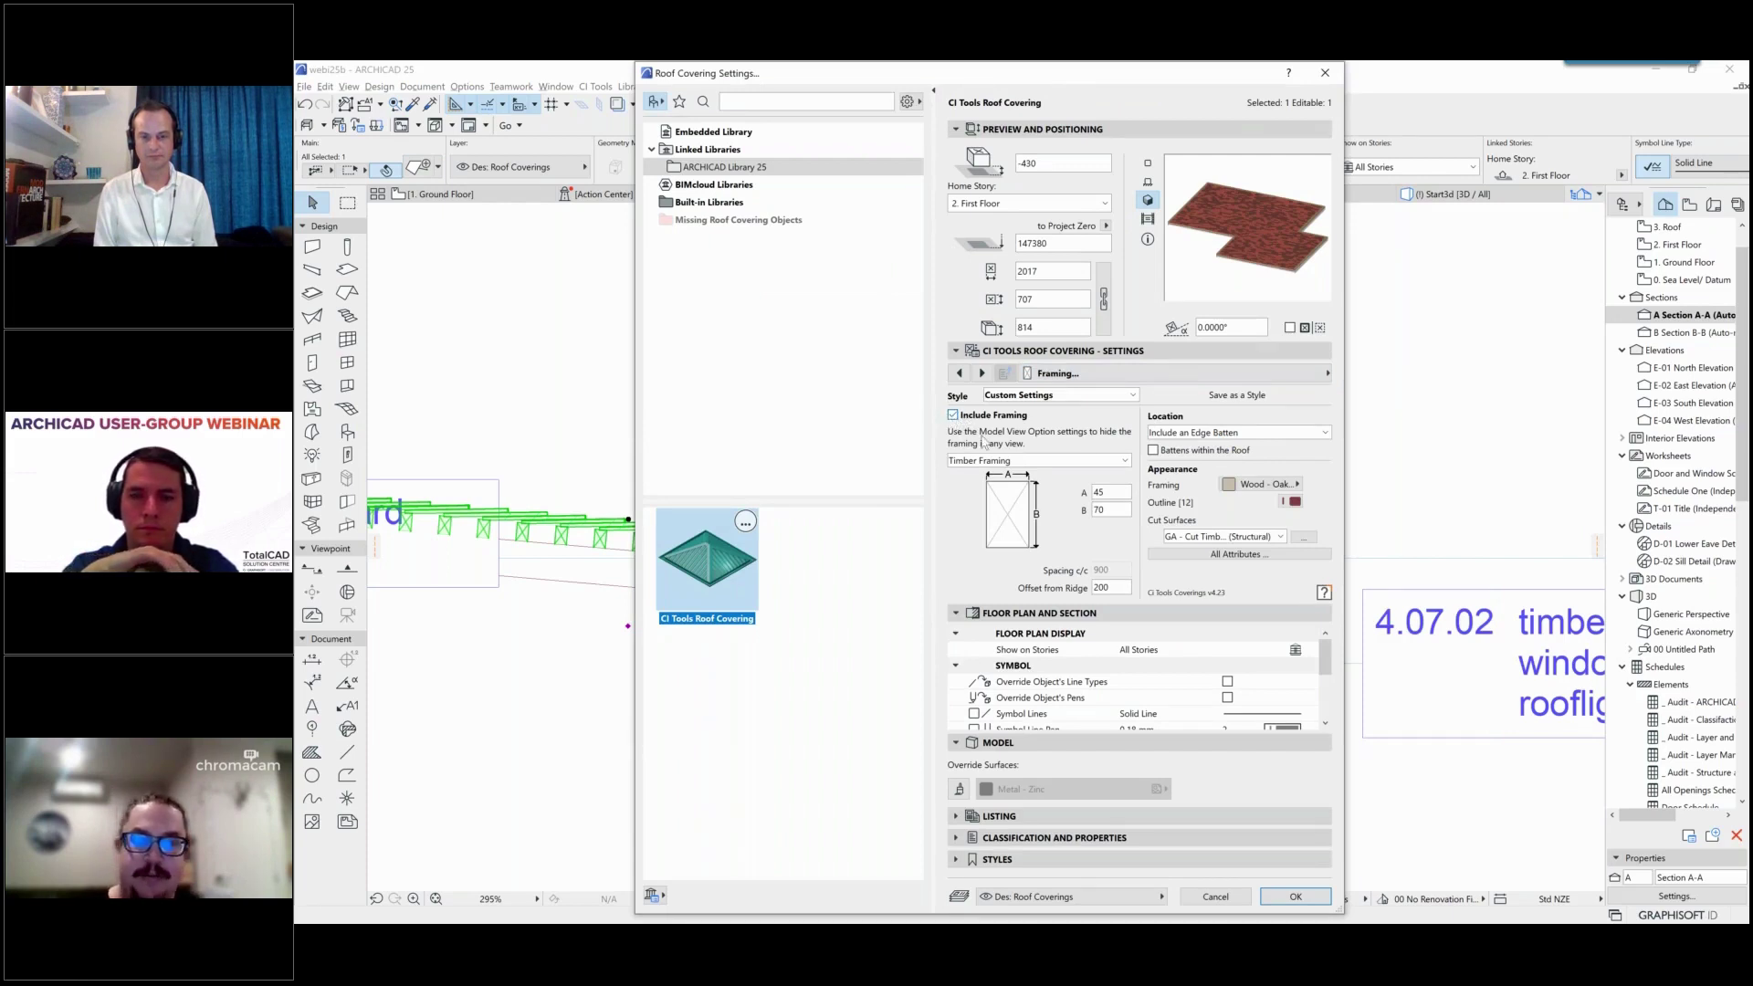
{"action": "left_click", "coordinate": [1015, 466]}
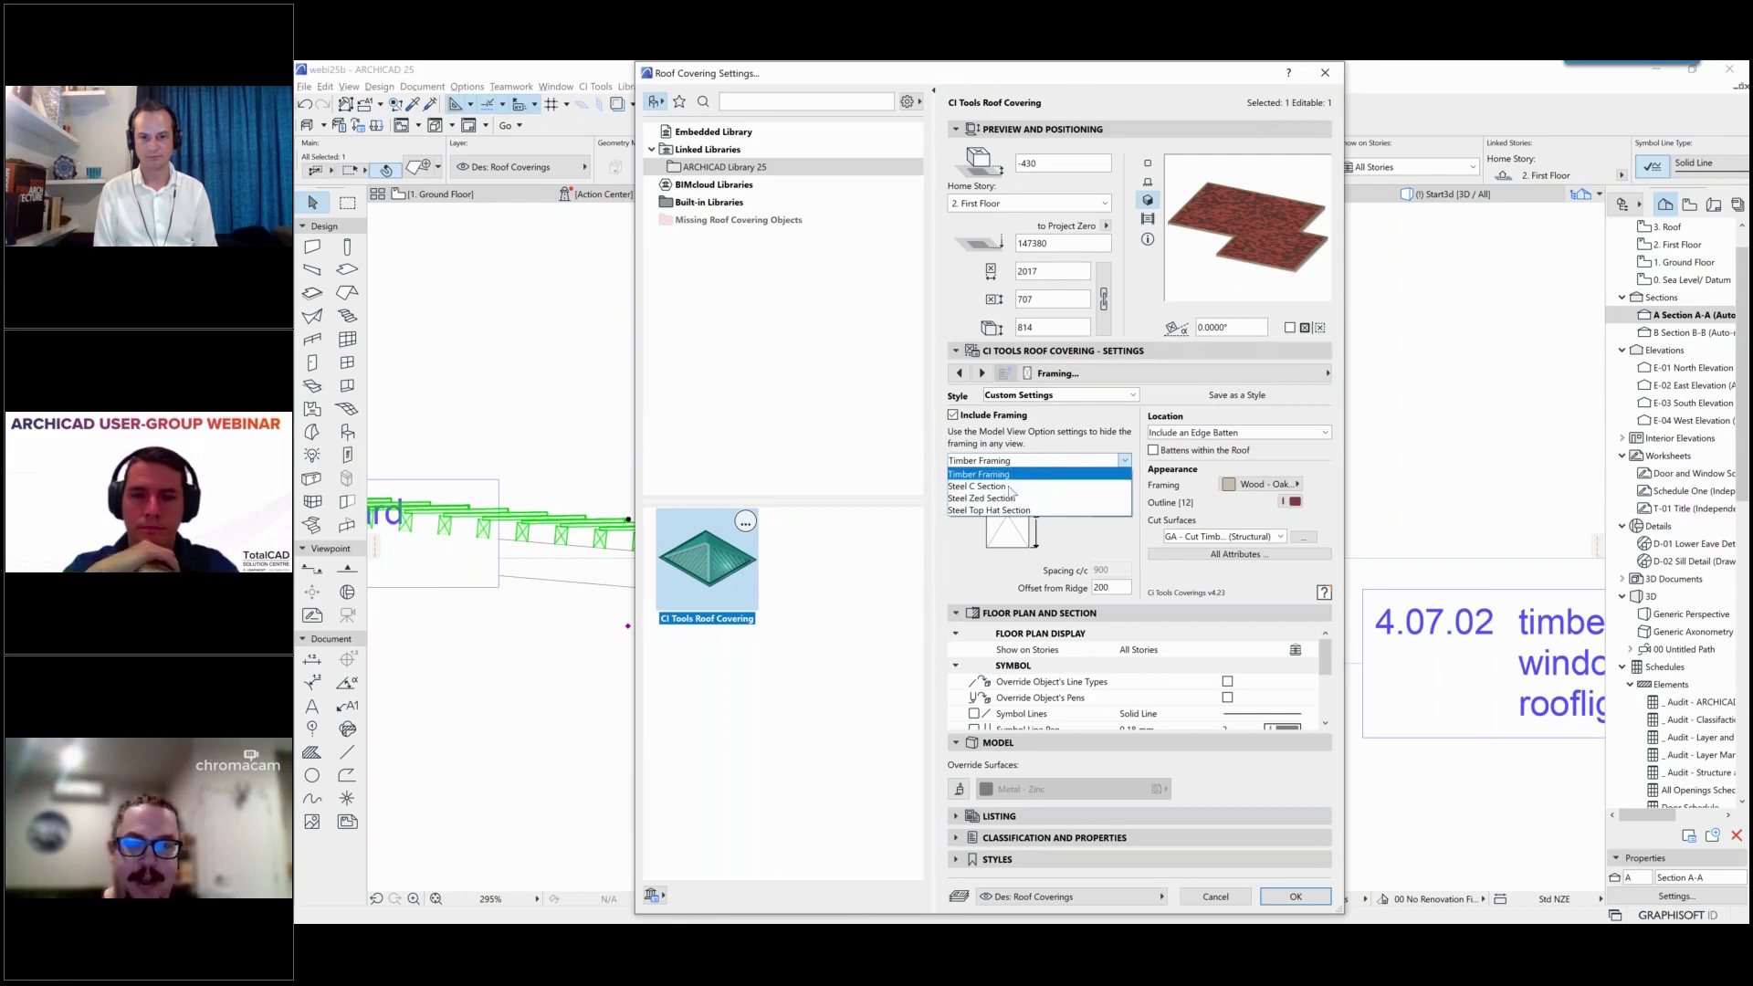
{"action": "left_click", "coordinate": [1046, 498]}
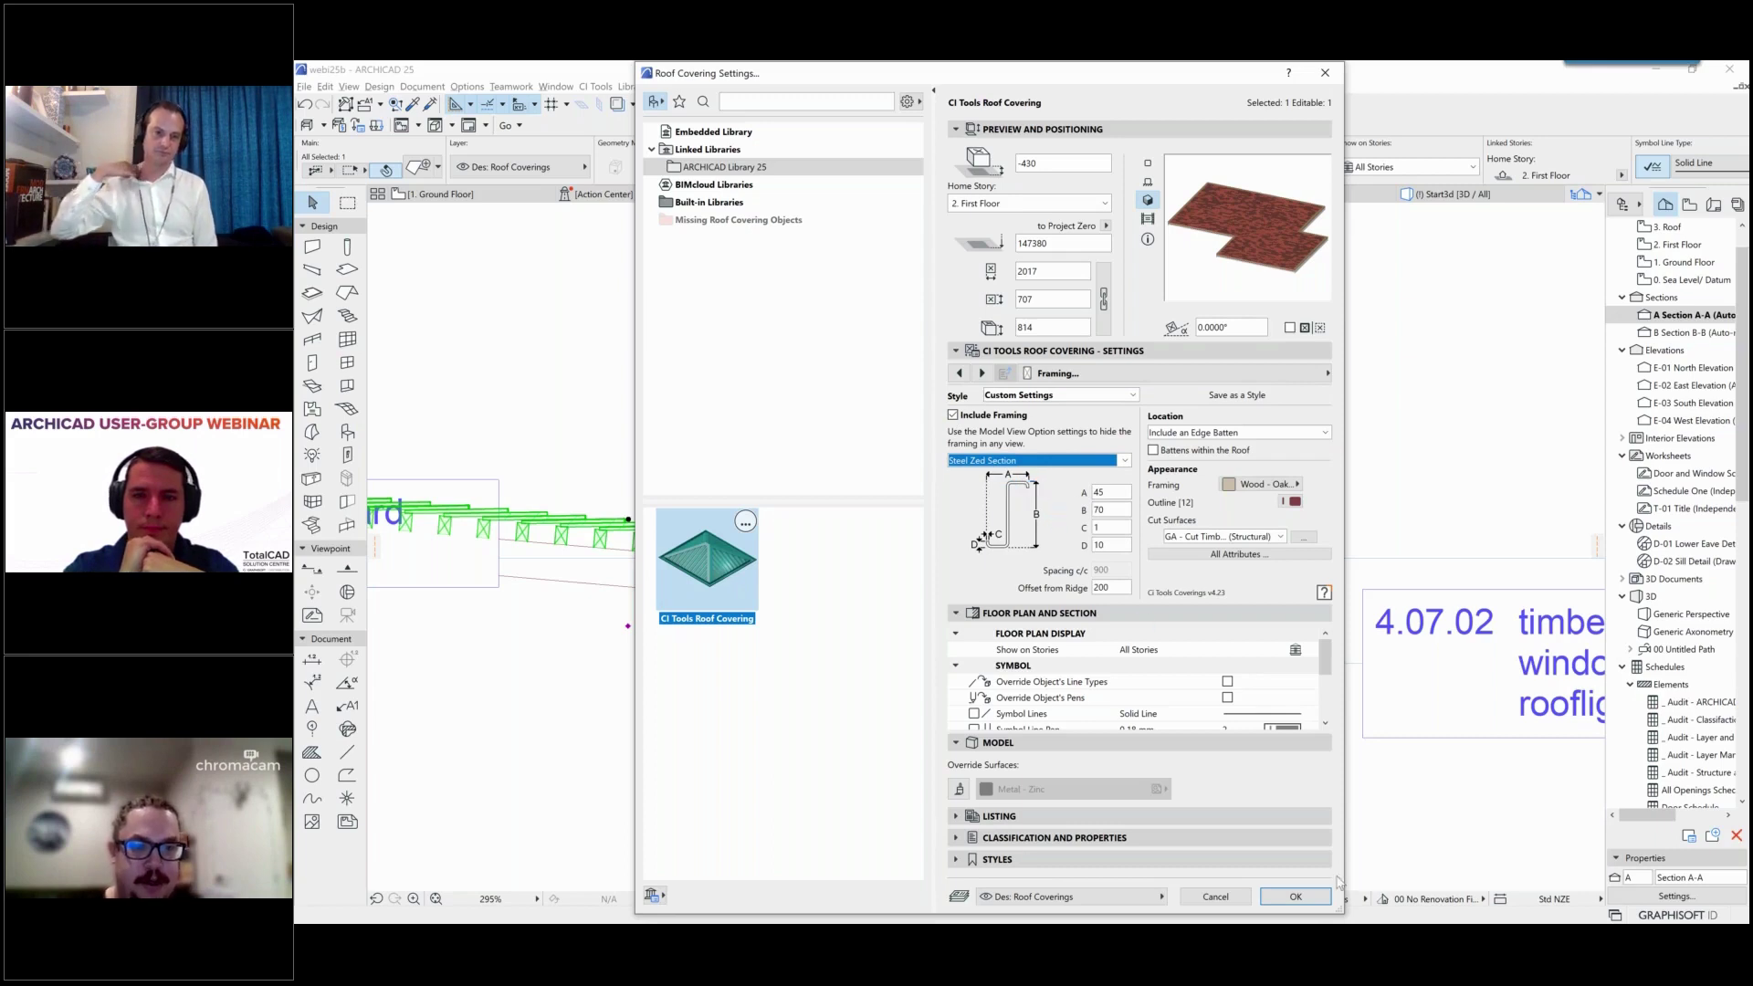
{"action": "left_click", "coordinate": [1296, 896]}
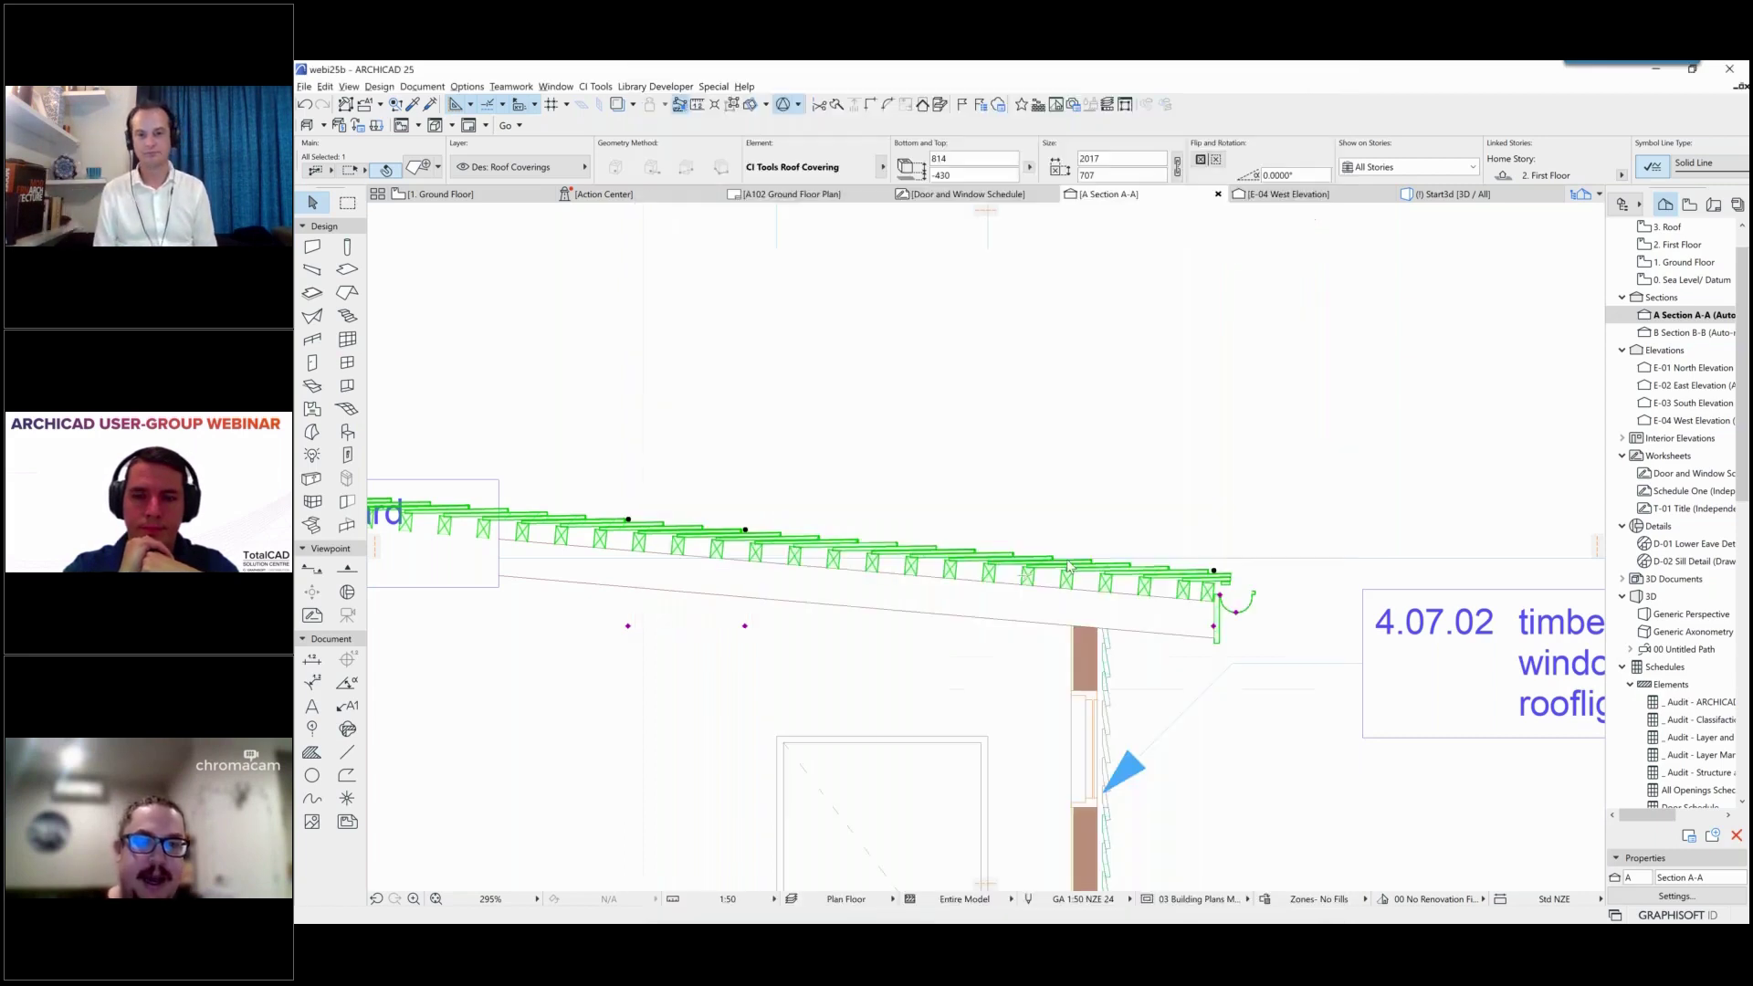
{"action": "left_click", "coordinate": [1678, 245]}
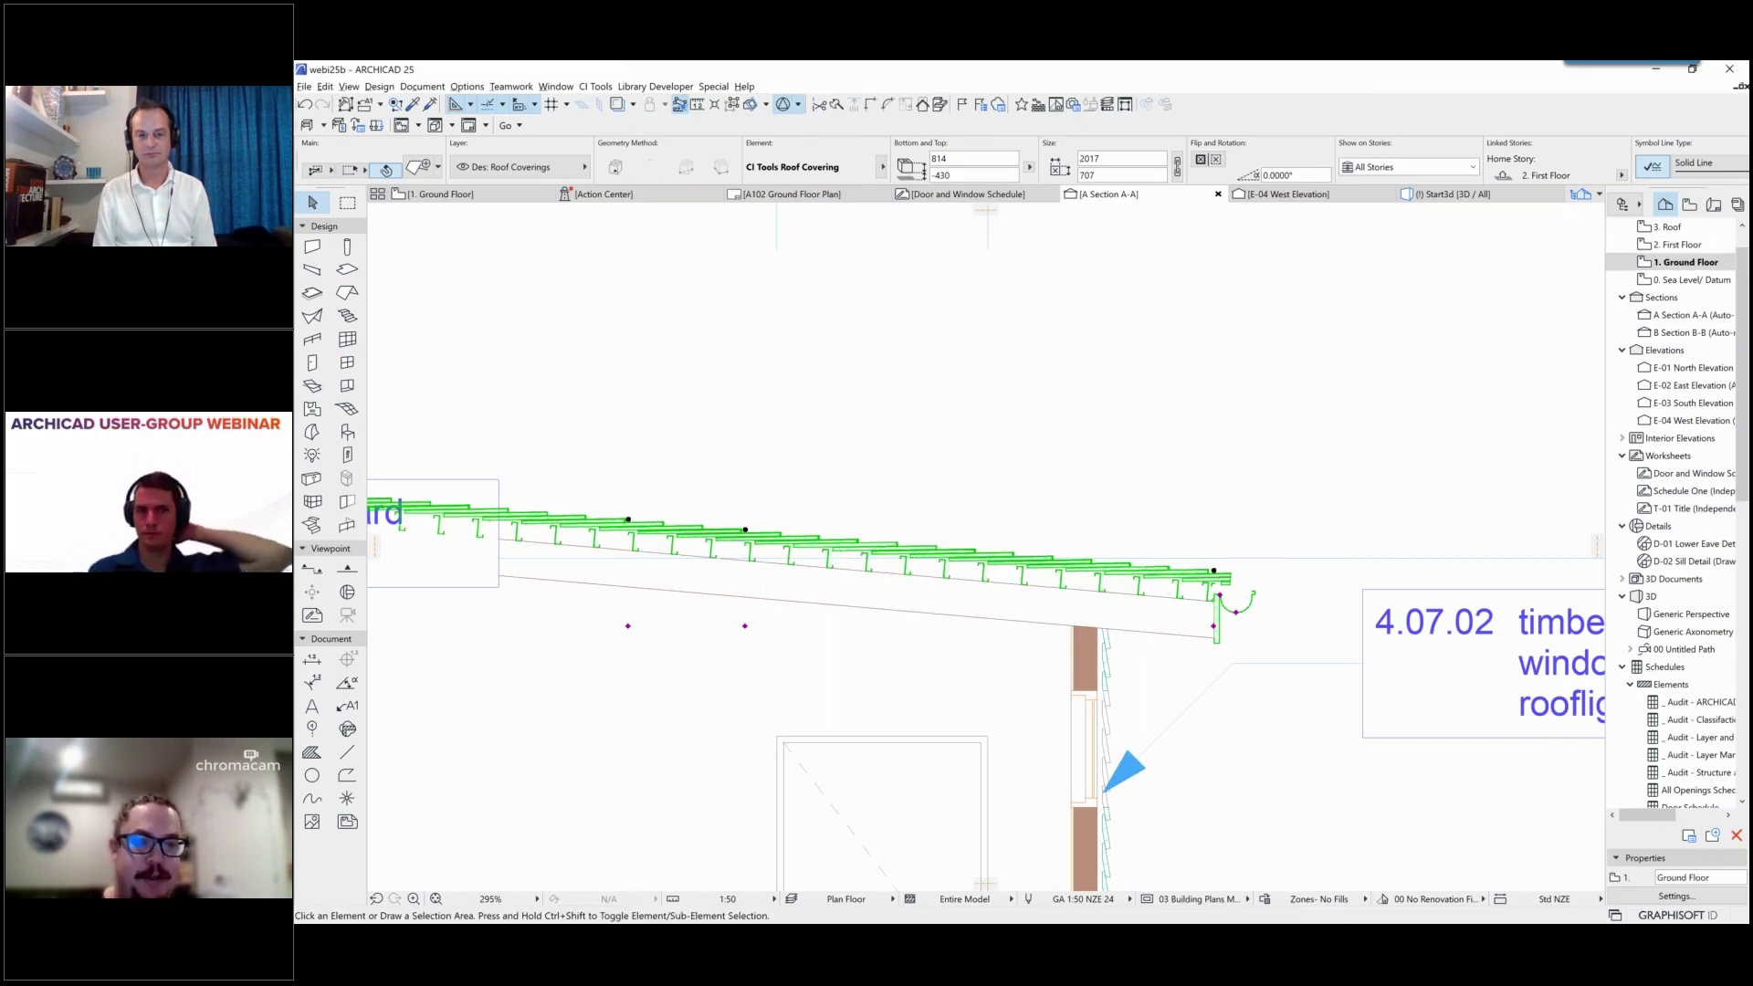
{"action": "key", "text": "Escape"}
Step: Check the zed-section framing near the eave in Section A-A and return to the 3D perspective
{"action": "scroll", "coordinate": [1169, 585], "scroll_direction": "up", "scroll_amount": 5}
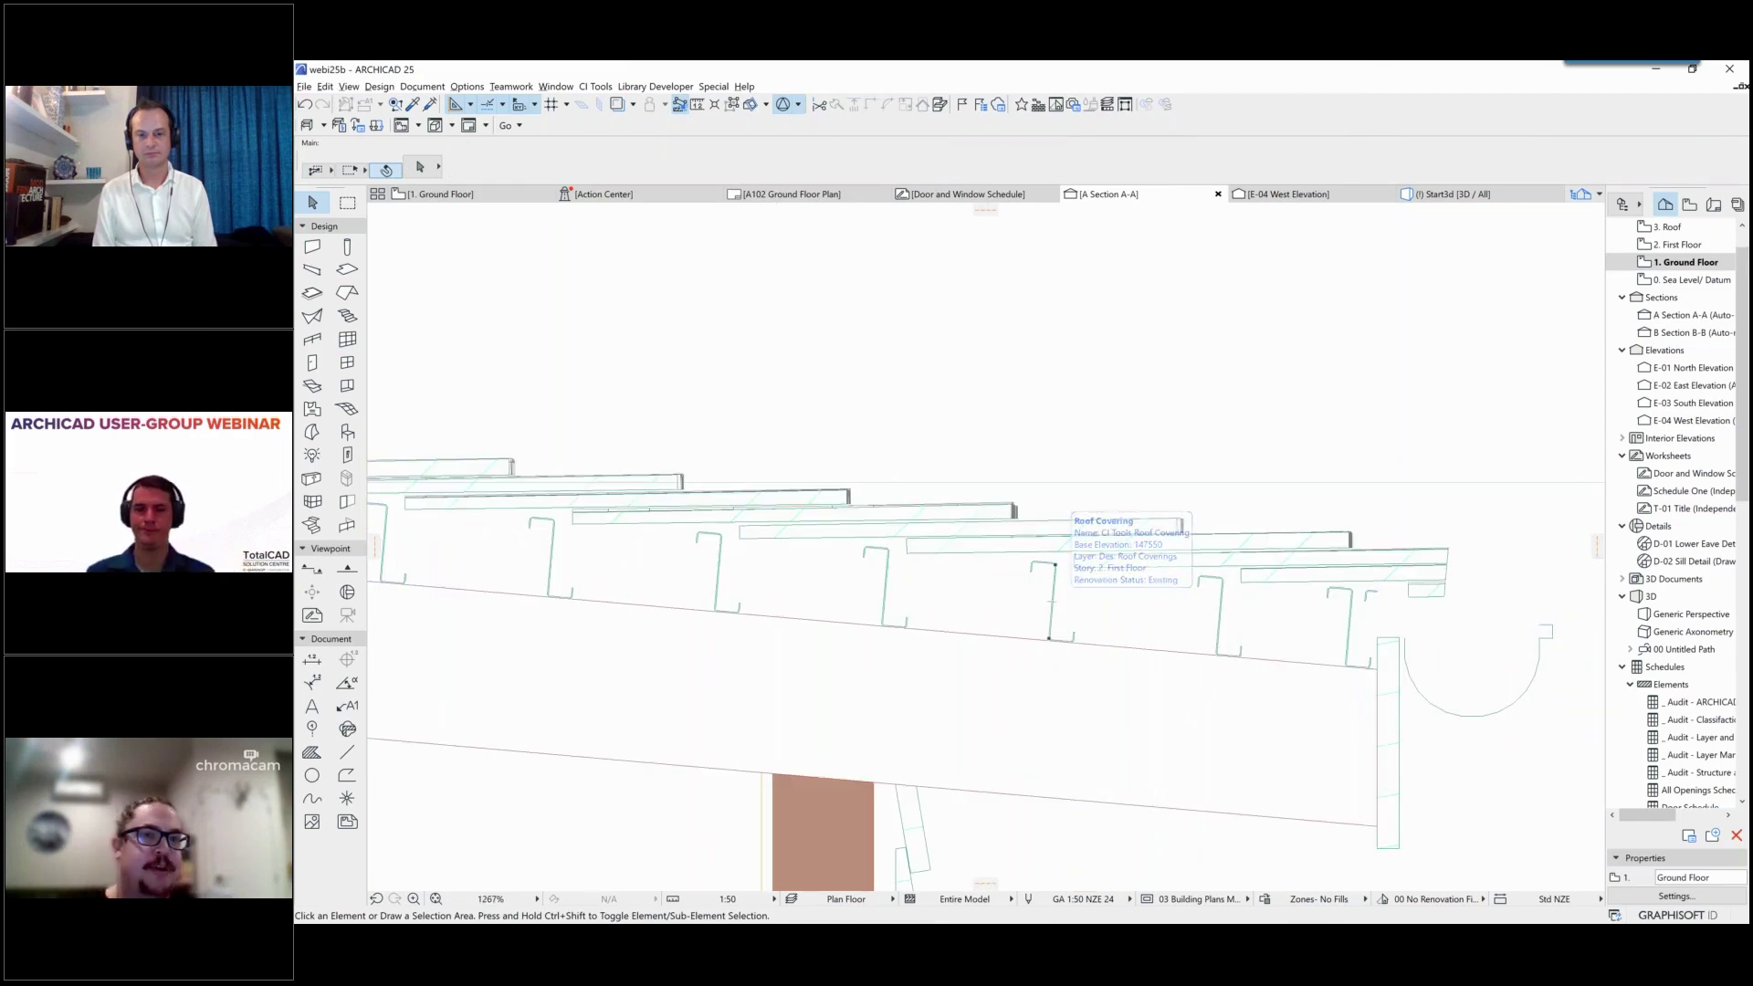
{"action": "scroll", "coordinate": [1072, 571], "scroll_direction": "down", "scroll_amount": 2}
{"action": "scroll", "coordinate": [900, 520], "scroll_direction": "down", "scroll_amount": 4}
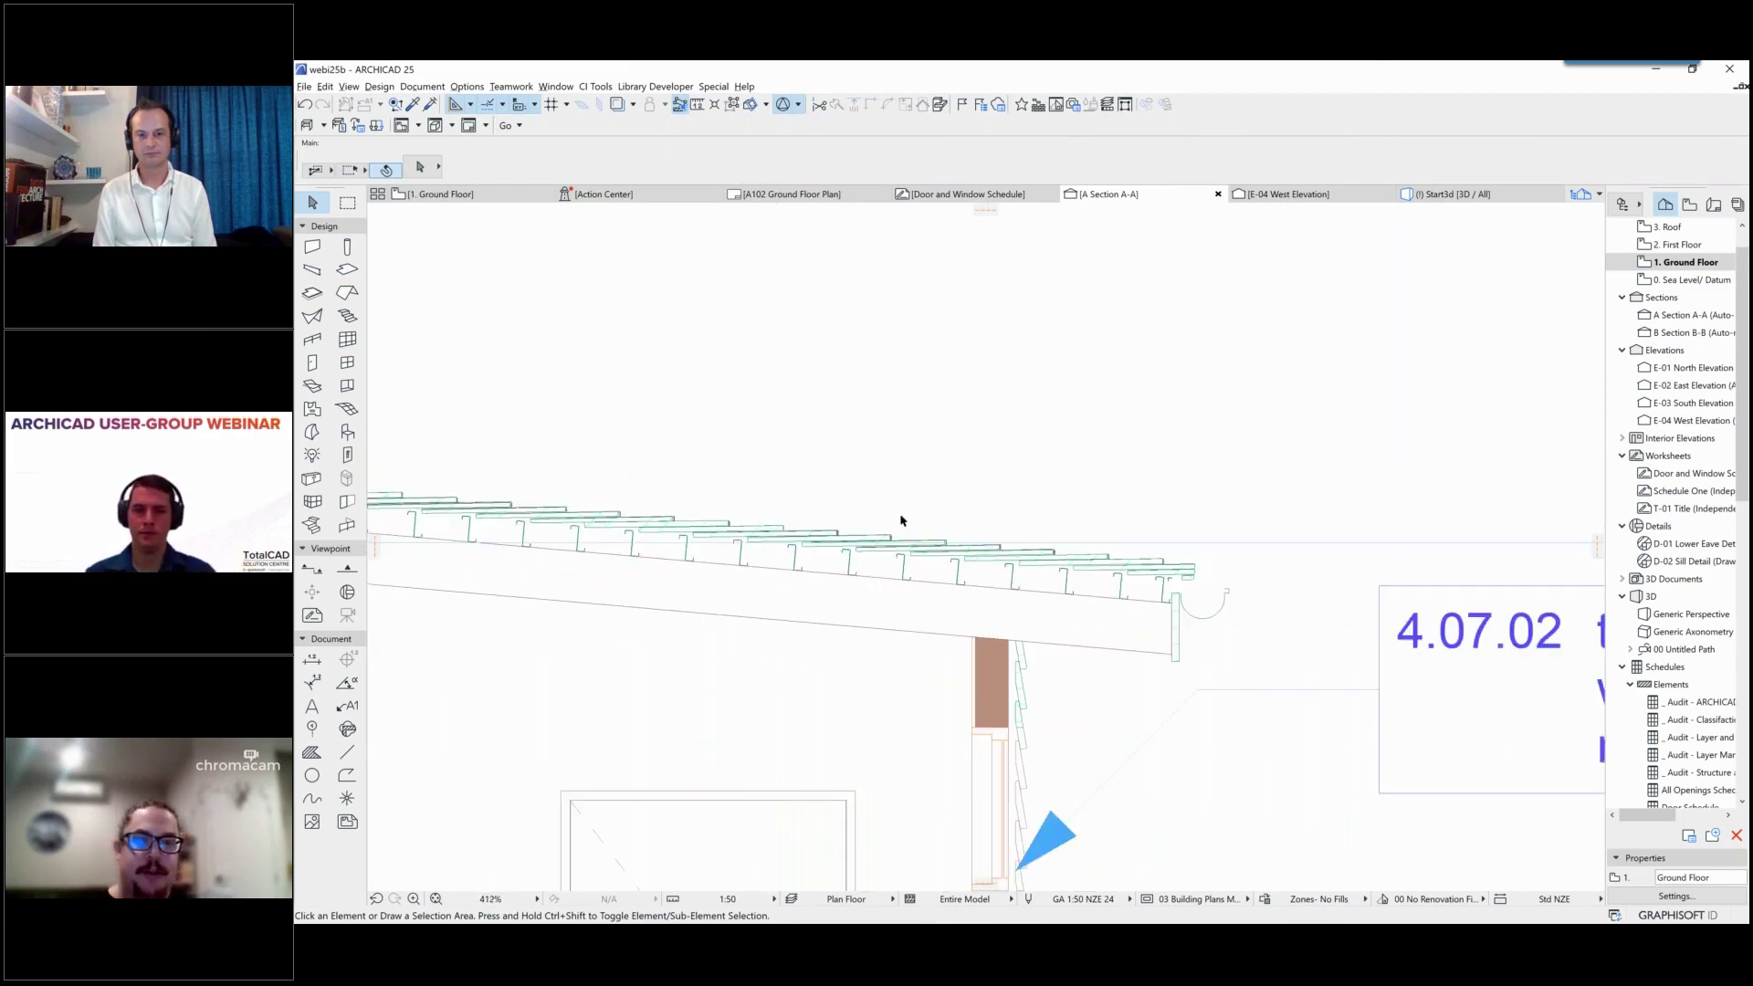
{"action": "middle_click_drag", "start_coordinate": [884, 505], "coordinate": [1093, 629]}
{"action": "scroll", "coordinate": [1050, 603], "scroll_direction": "down", "scroll_amount": 4}
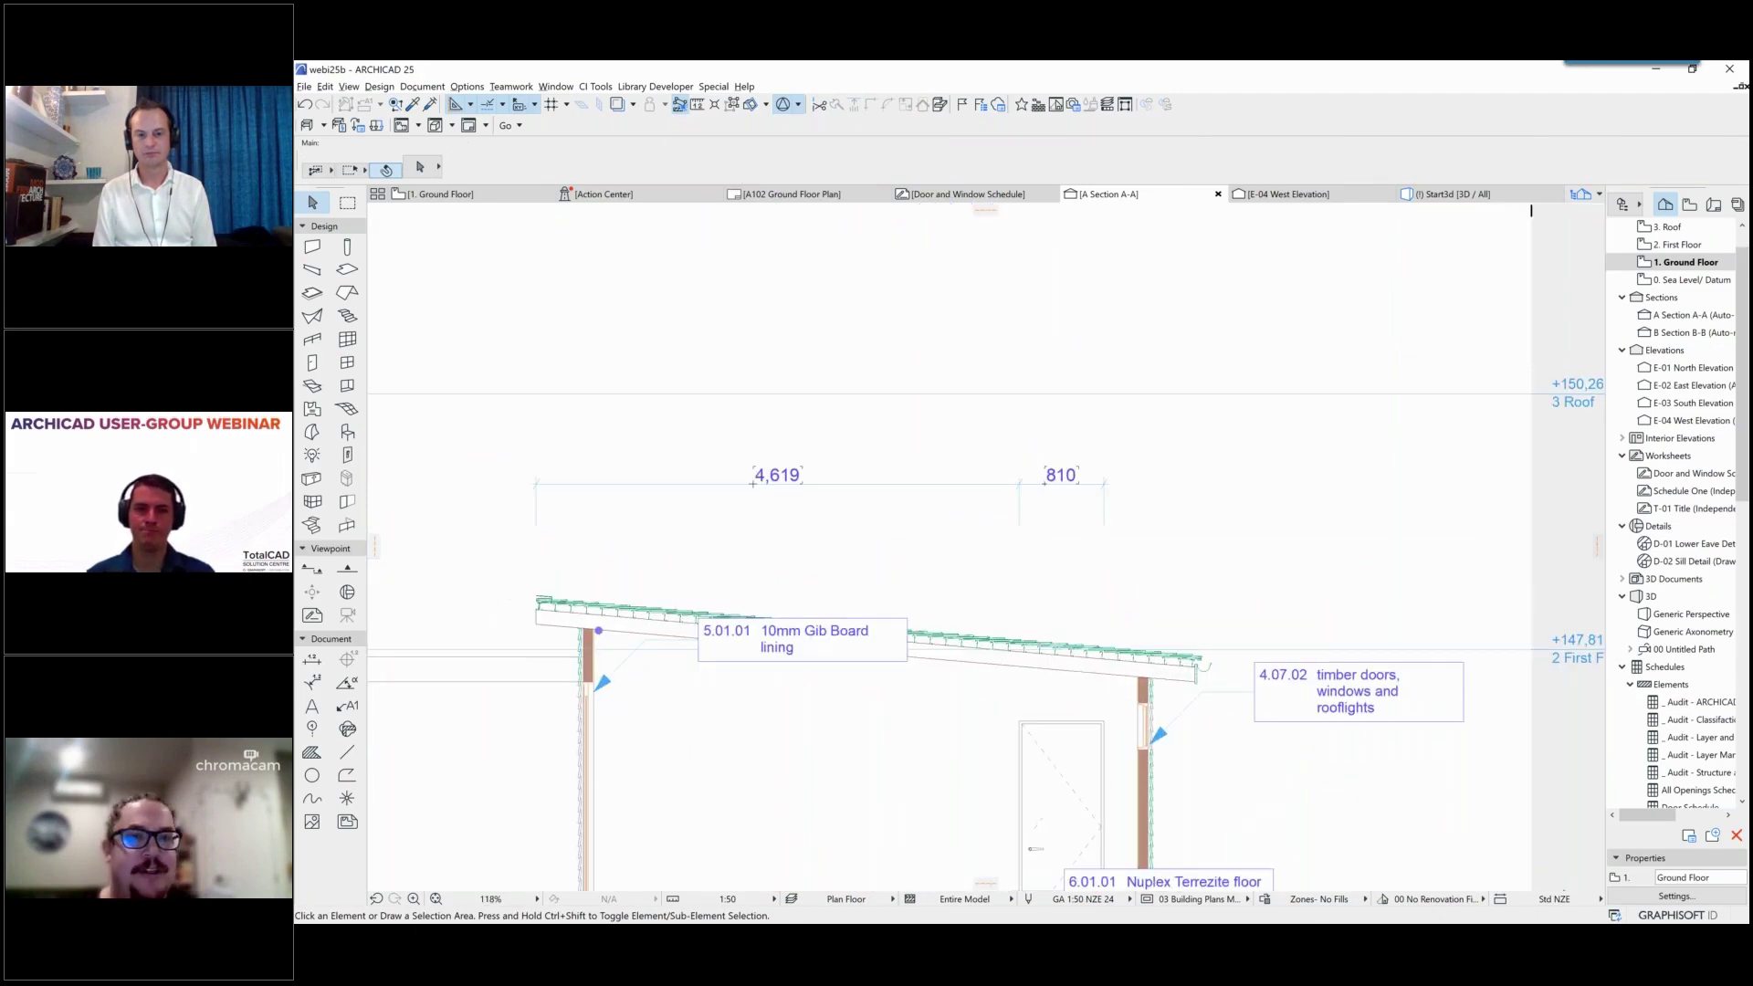
{"action": "left_click", "coordinate": [1457, 203]}
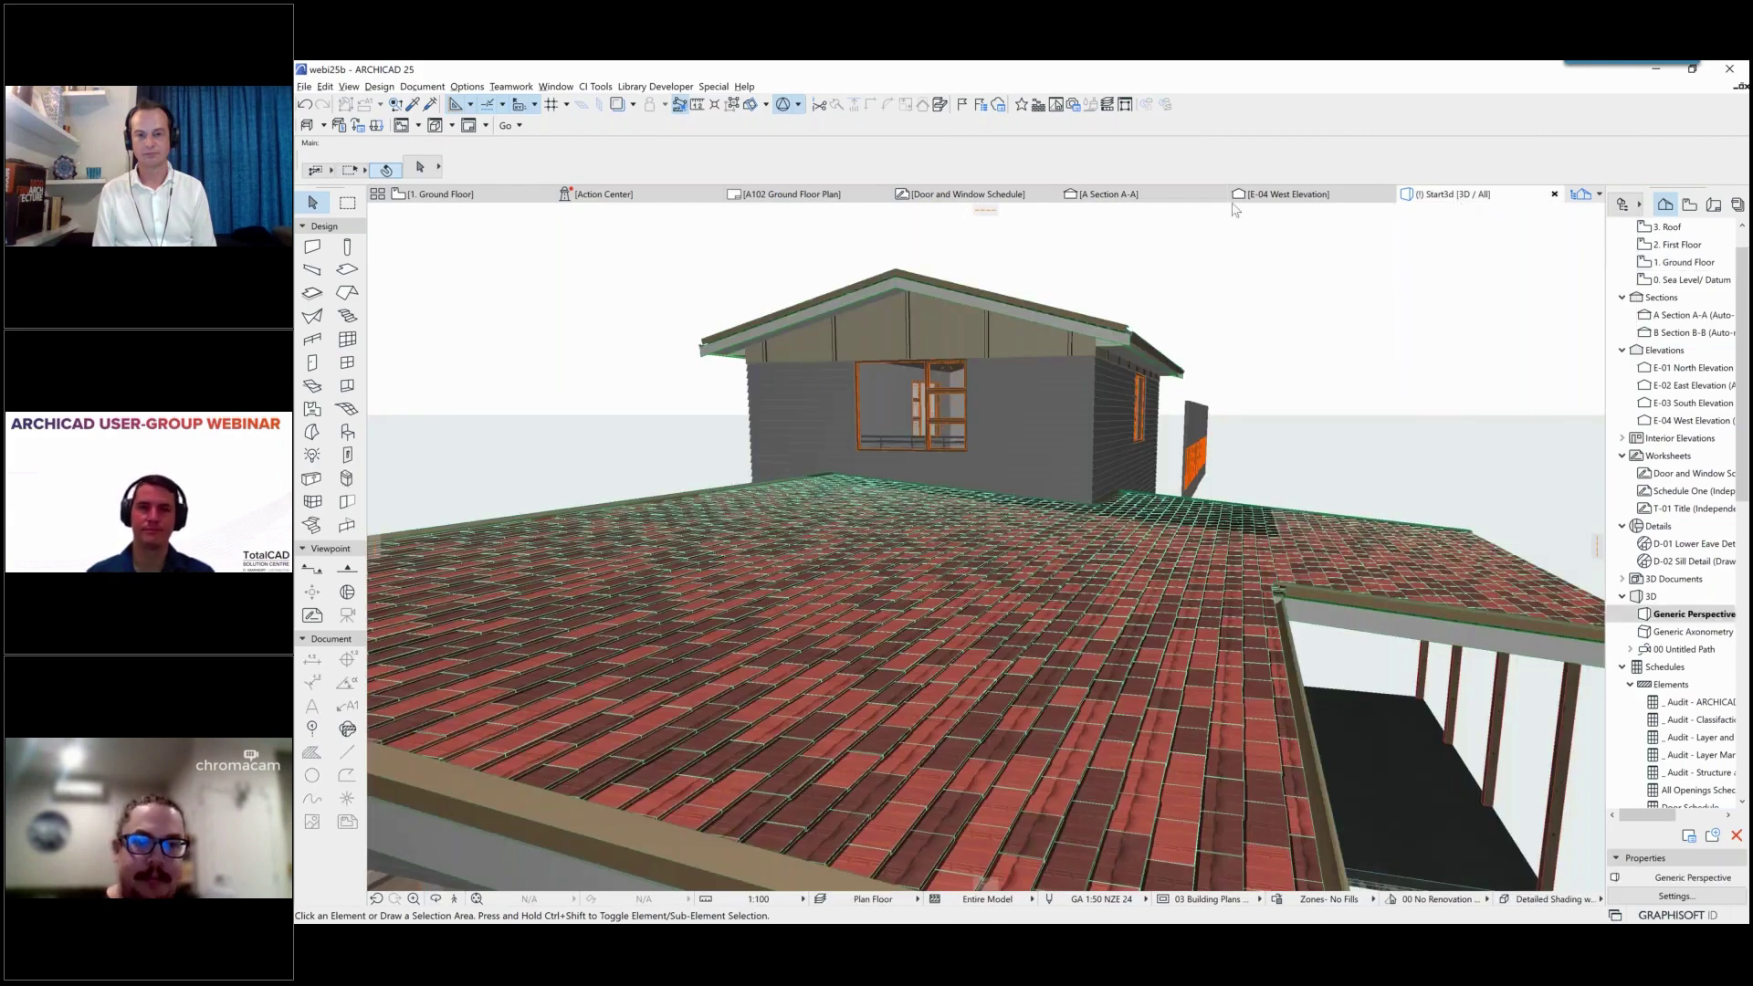
Step: Select the CI Tools covering on the upper gable roof's slope above the pergola and open its roof edges for editing
{"action": "middle_click_drag", "start_coordinate": [986, 548], "coordinate": [1055, 515], "text": "shift"}
{"action": "scroll", "coordinate": [758, 289], "scroll_direction": "up", "scroll_amount": 3}
{"action": "scroll", "coordinate": [840, 532], "scroll_direction": "up", "scroll_amount": 2}
{"action": "left_click", "coordinate": [912, 537]}
{"action": "key", "text": "Escape"}
{"action": "left_click", "coordinate": [1110, 502]}
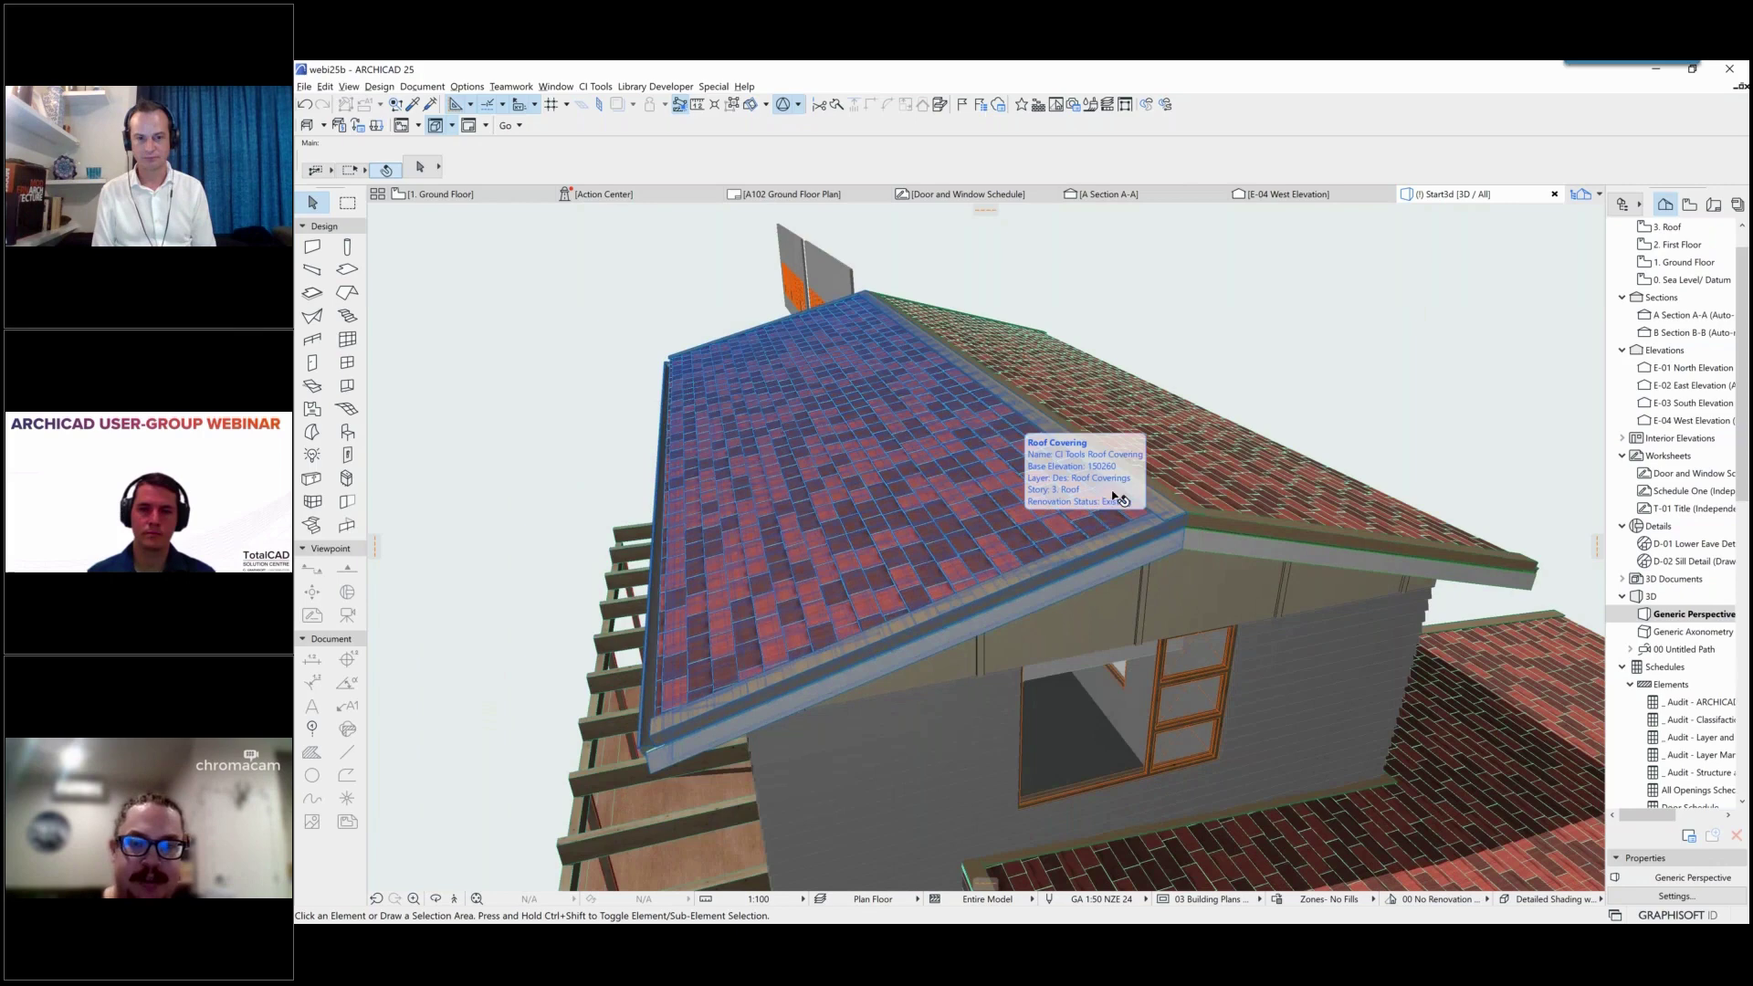
{"action": "left_click", "coordinate": [963, 511]}
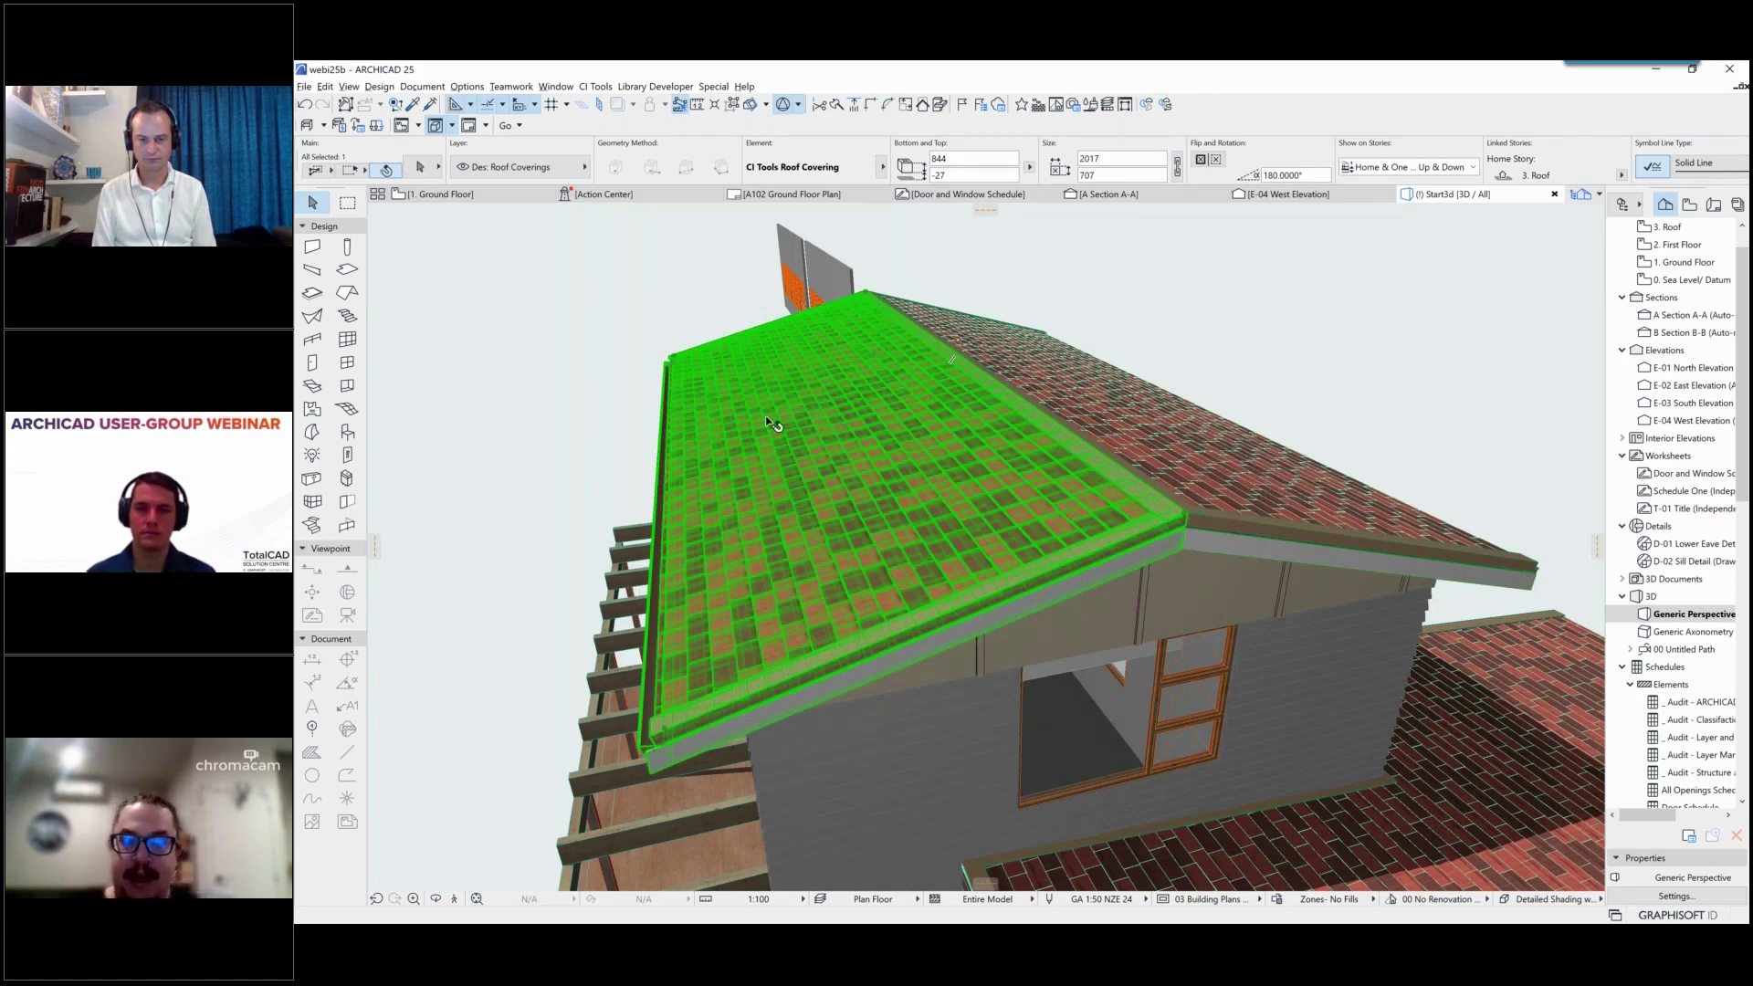
{"action": "middle_click_drag", "start_coordinate": [952, 359], "coordinate": [876, 365], "text": "shift"}
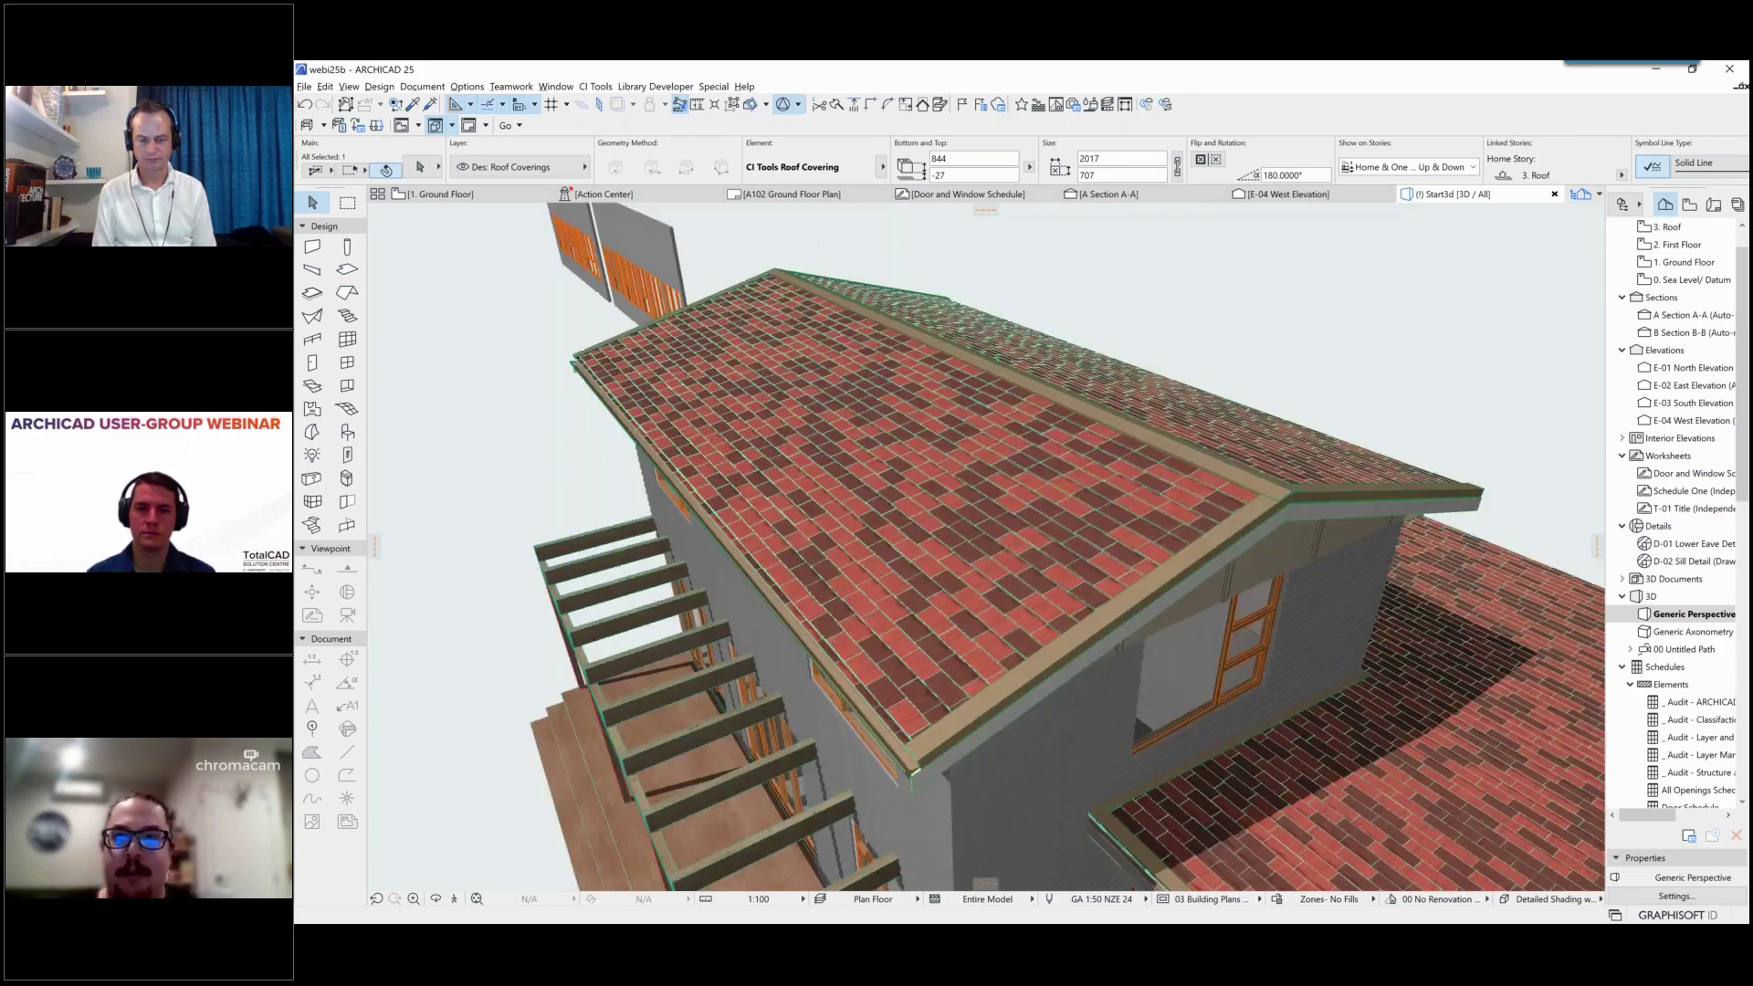
{"action": "left_click", "coordinate": [596, 86]}
{"action": "mouse_move", "coordinate": [626, 139]}
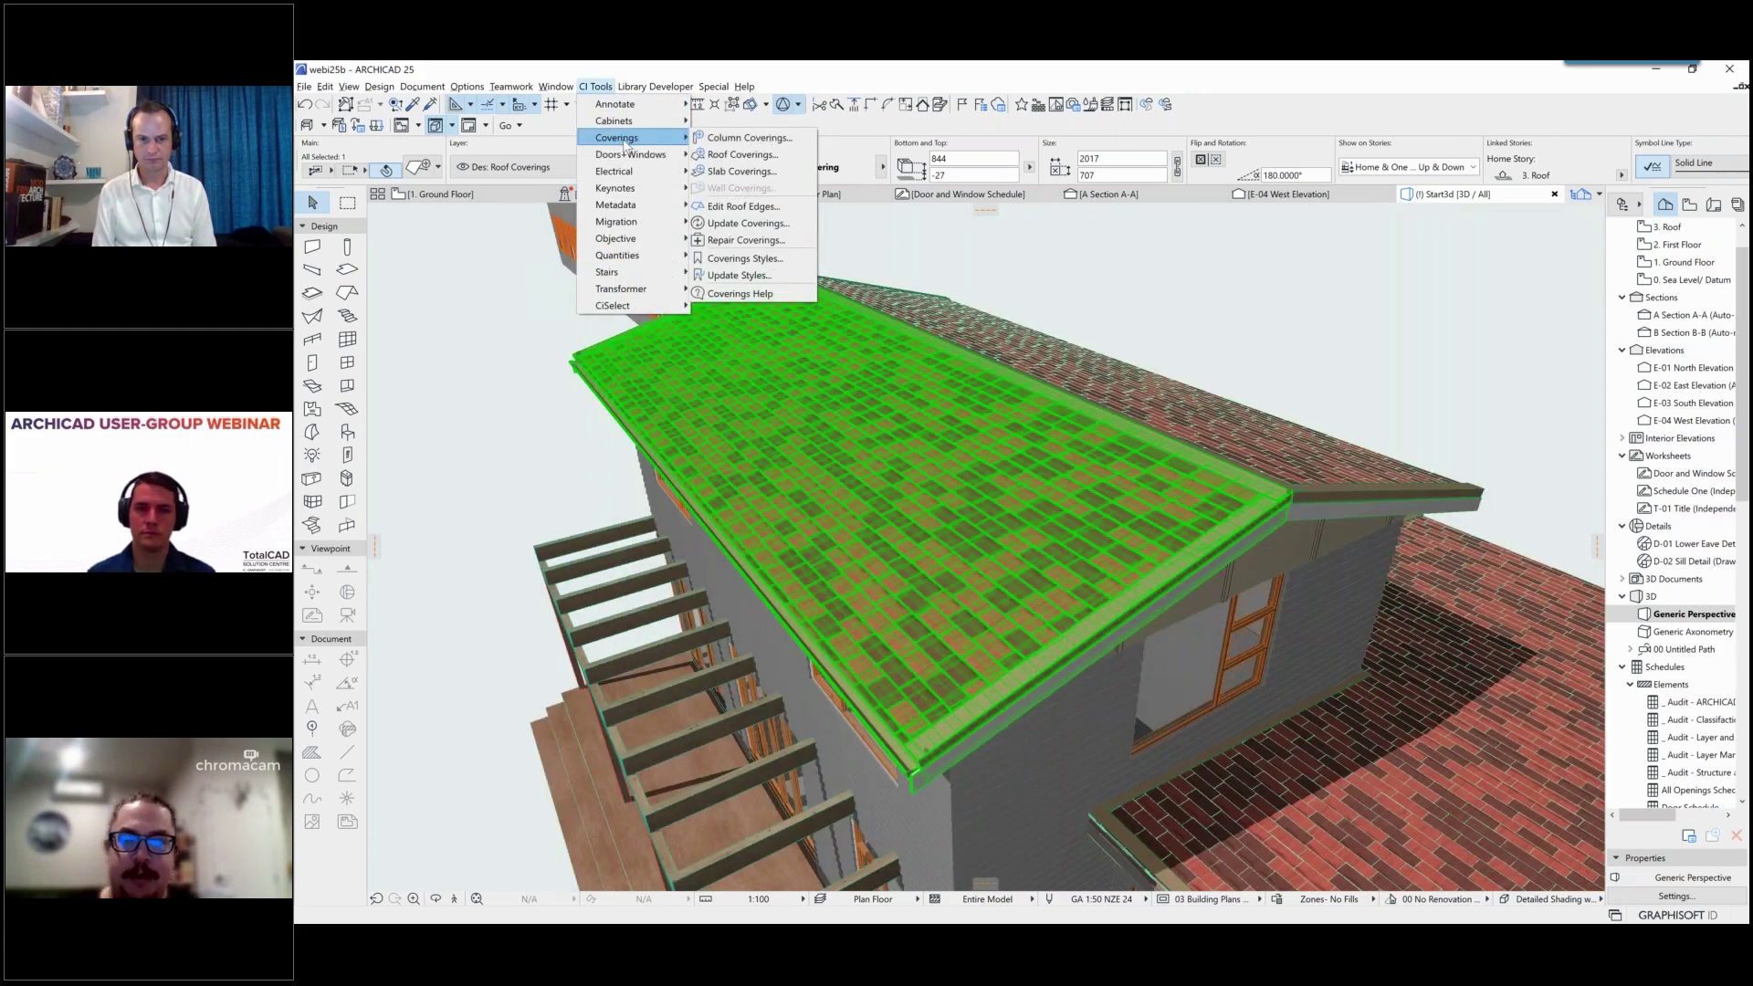
{"action": "left_click", "coordinate": [763, 207]}
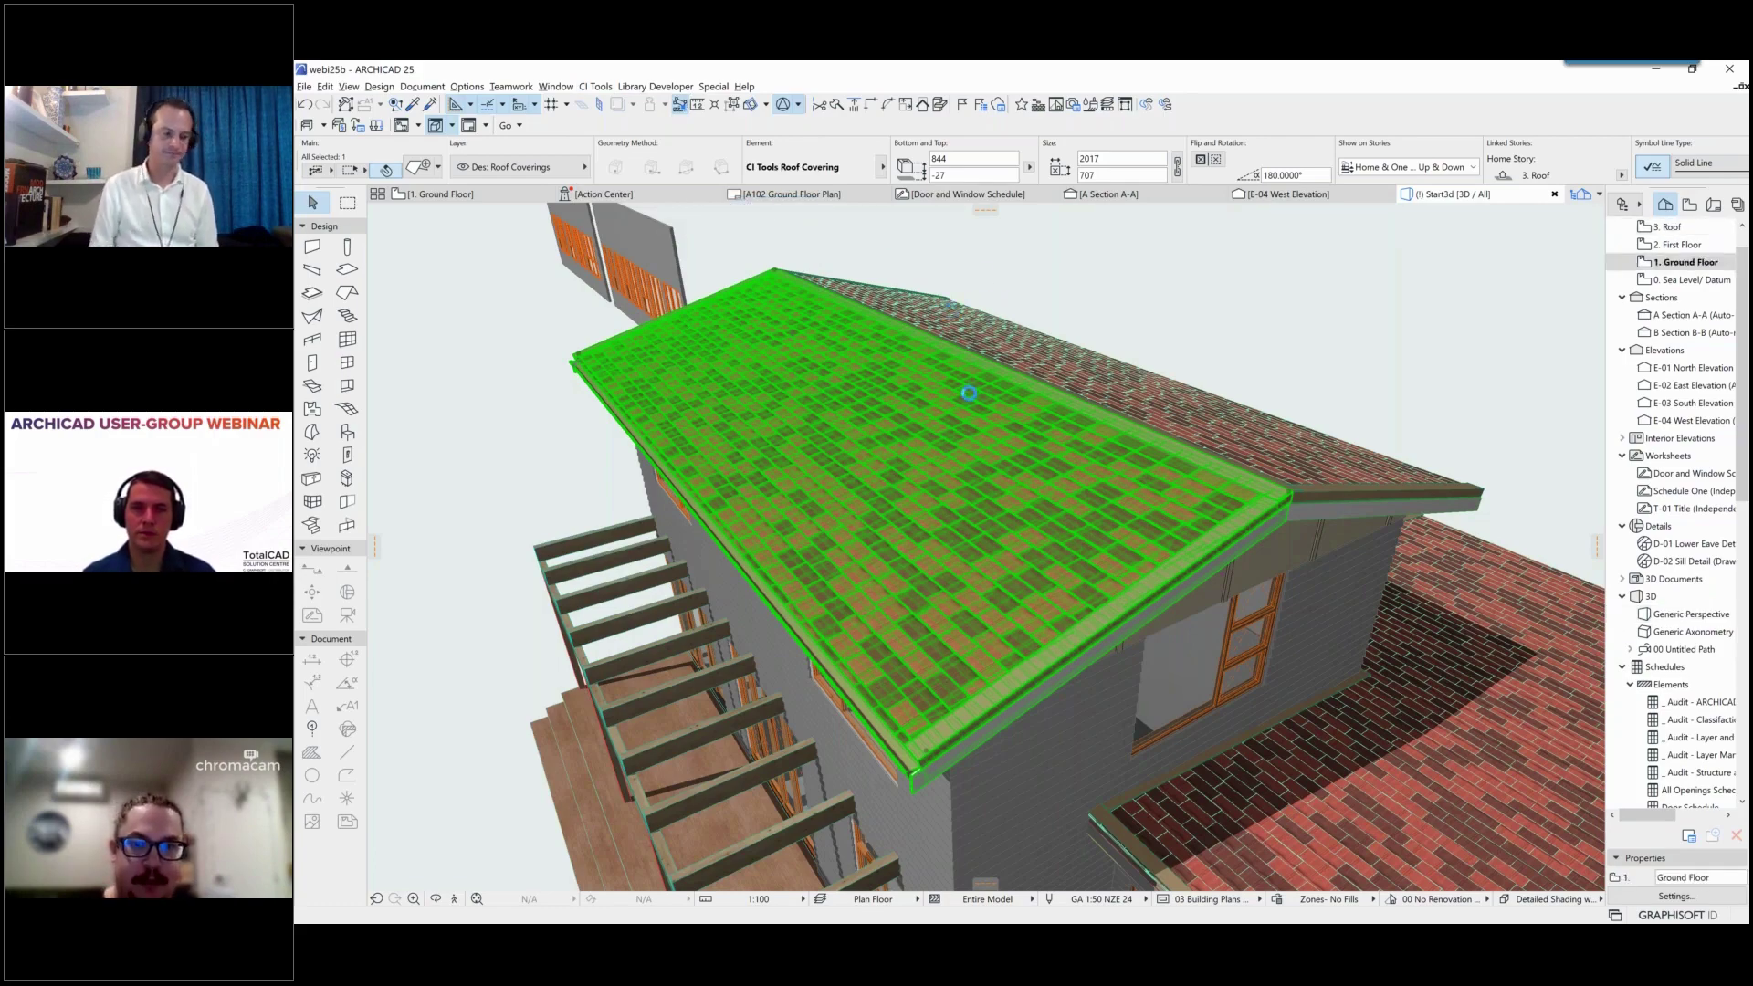
{"action": "left_click_drag", "start_coordinate": [1341, 222], "coordinate": [1133, 242]}
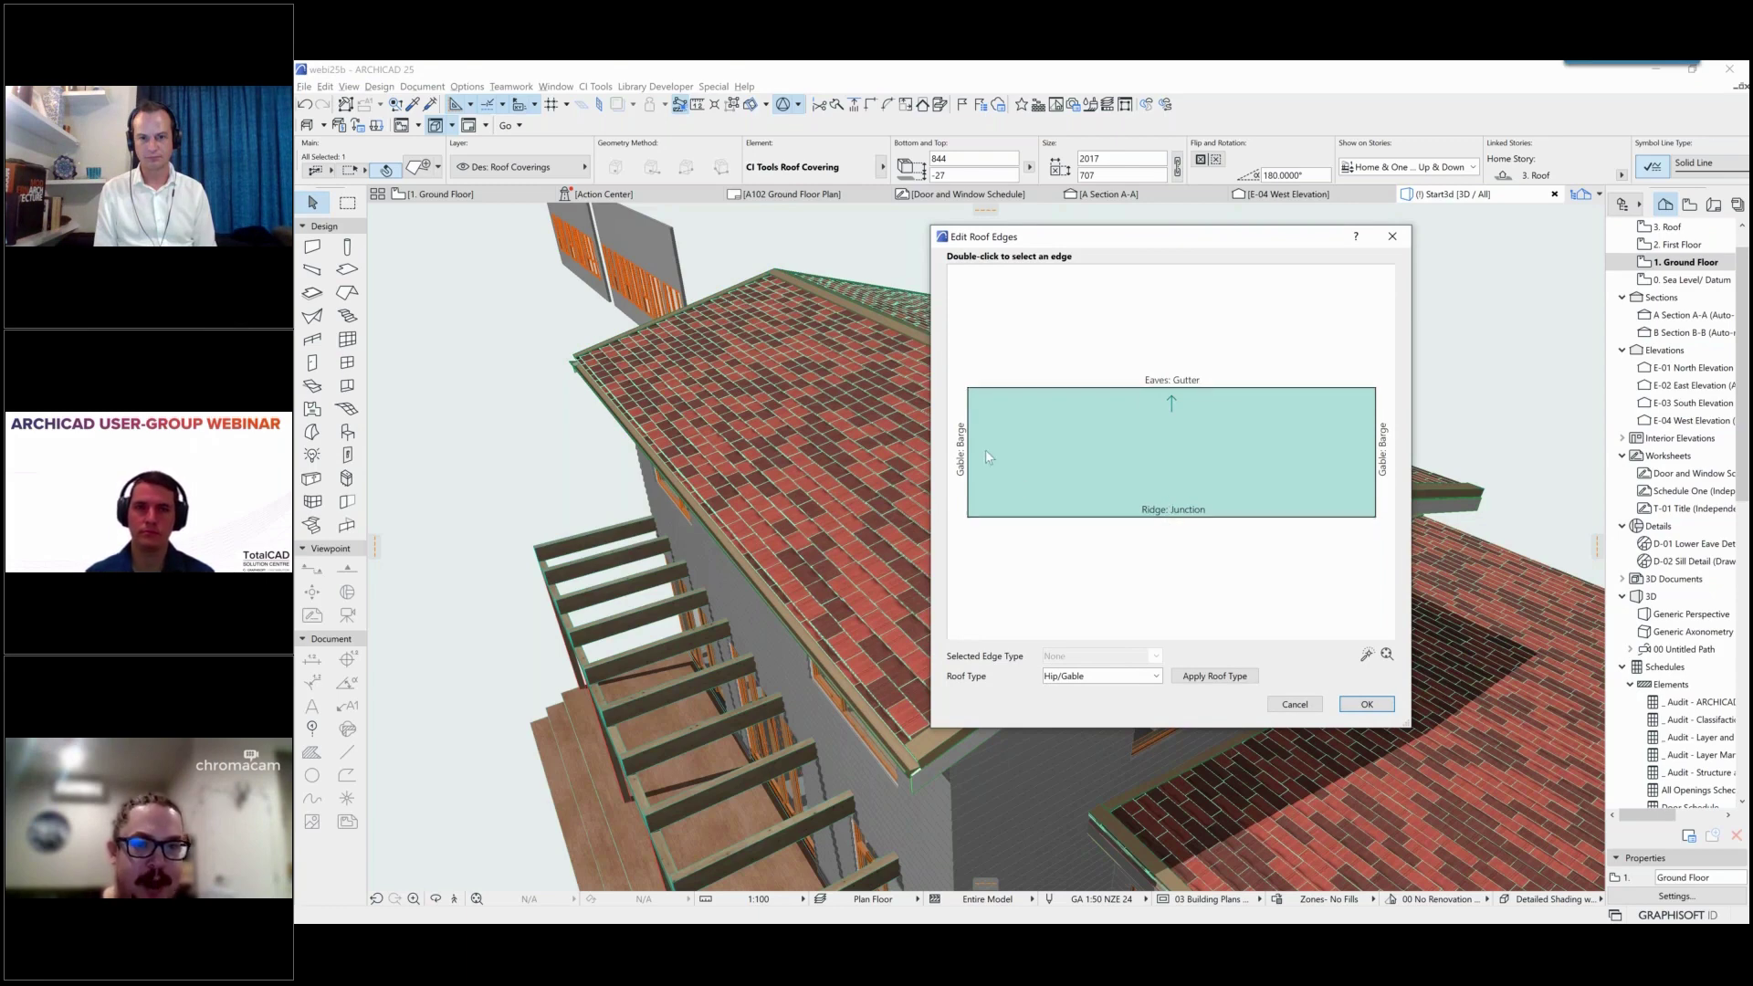
Step: Review the edge types available for the eaves, set the ridge edge to Apron, apply the edit and deselect the covering
{"action": "double_click", "coordinate": [1177, 388]}
{"action": "left_click", "coordinate": [1103, 657]}
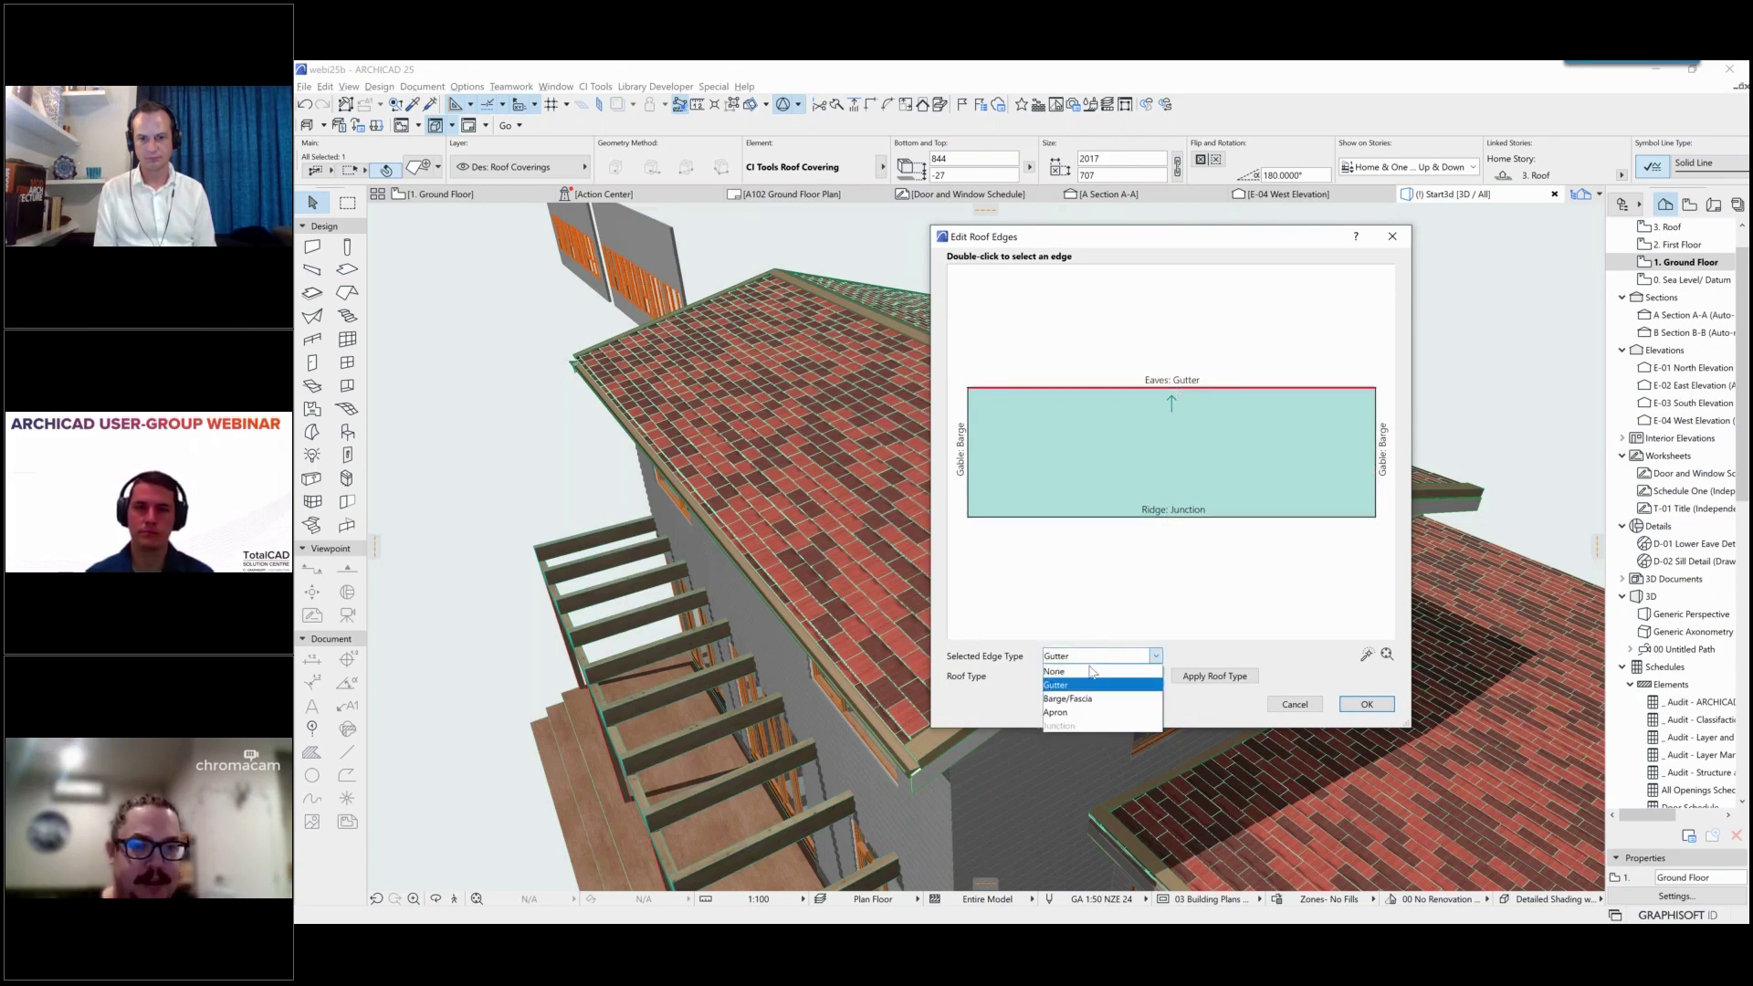
{"action": "left_click", "coordinate": [1174, 581]}
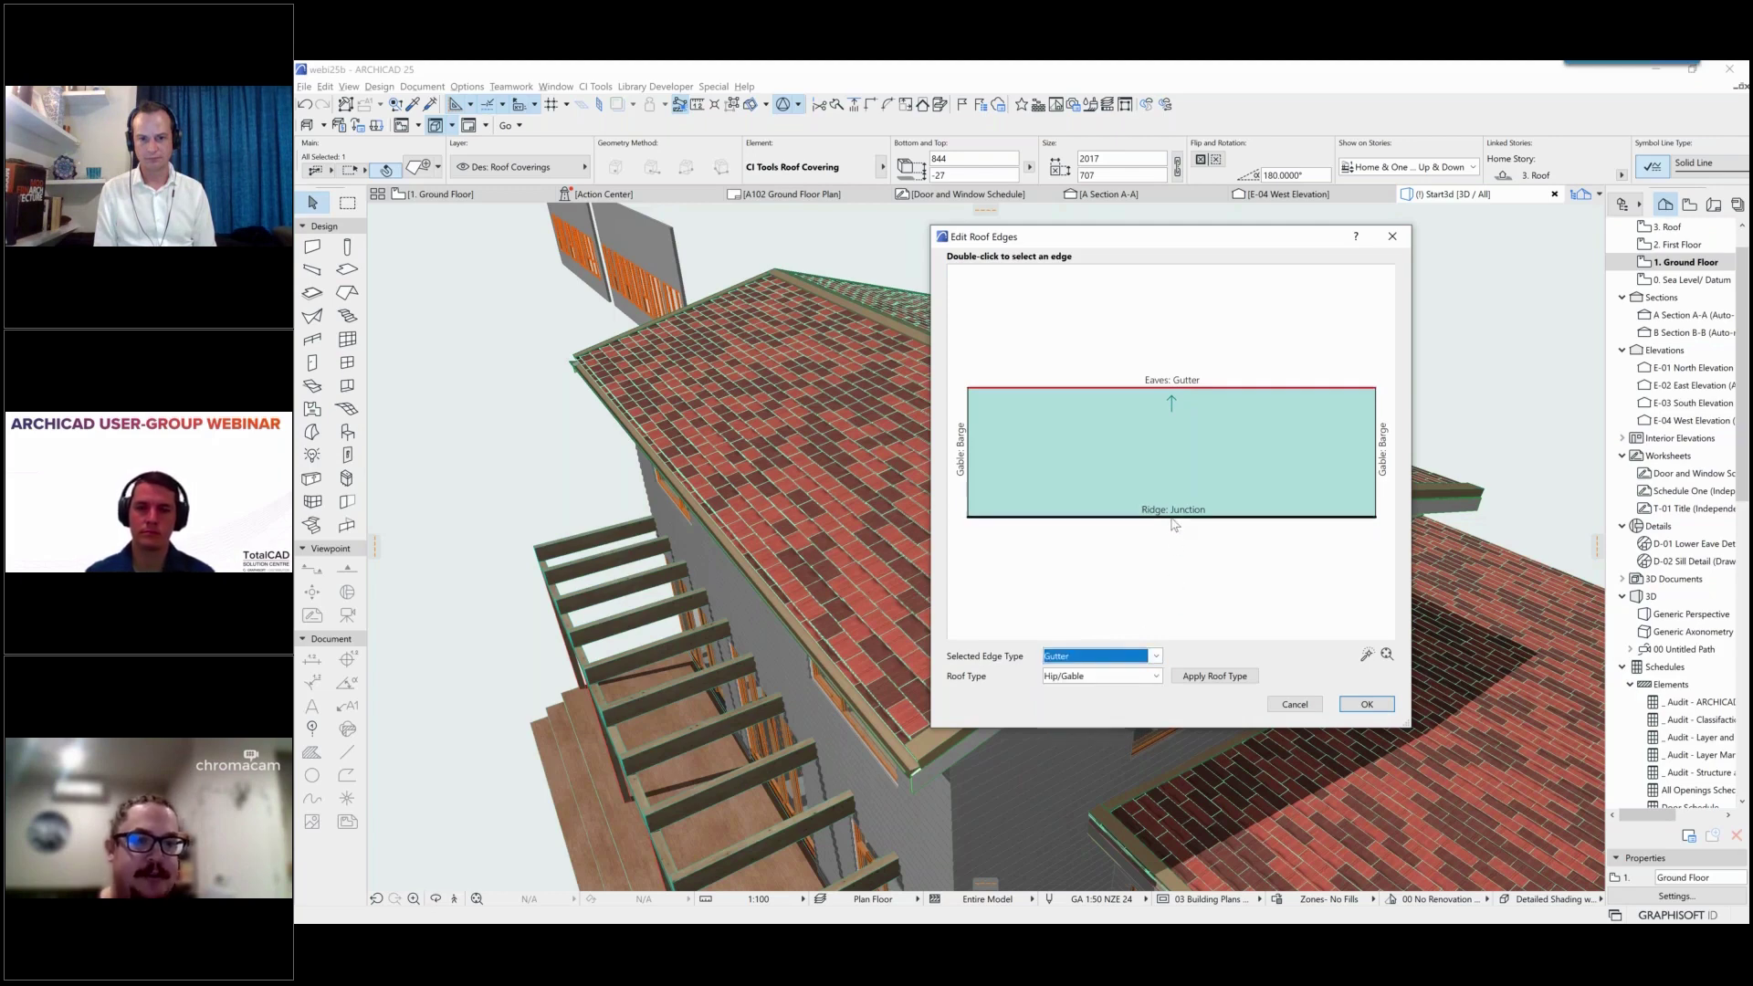
{"action": "double_click", "coordinate": [1172, 516]}
{"action": "left_click", "coordinate": [1093, 656]}
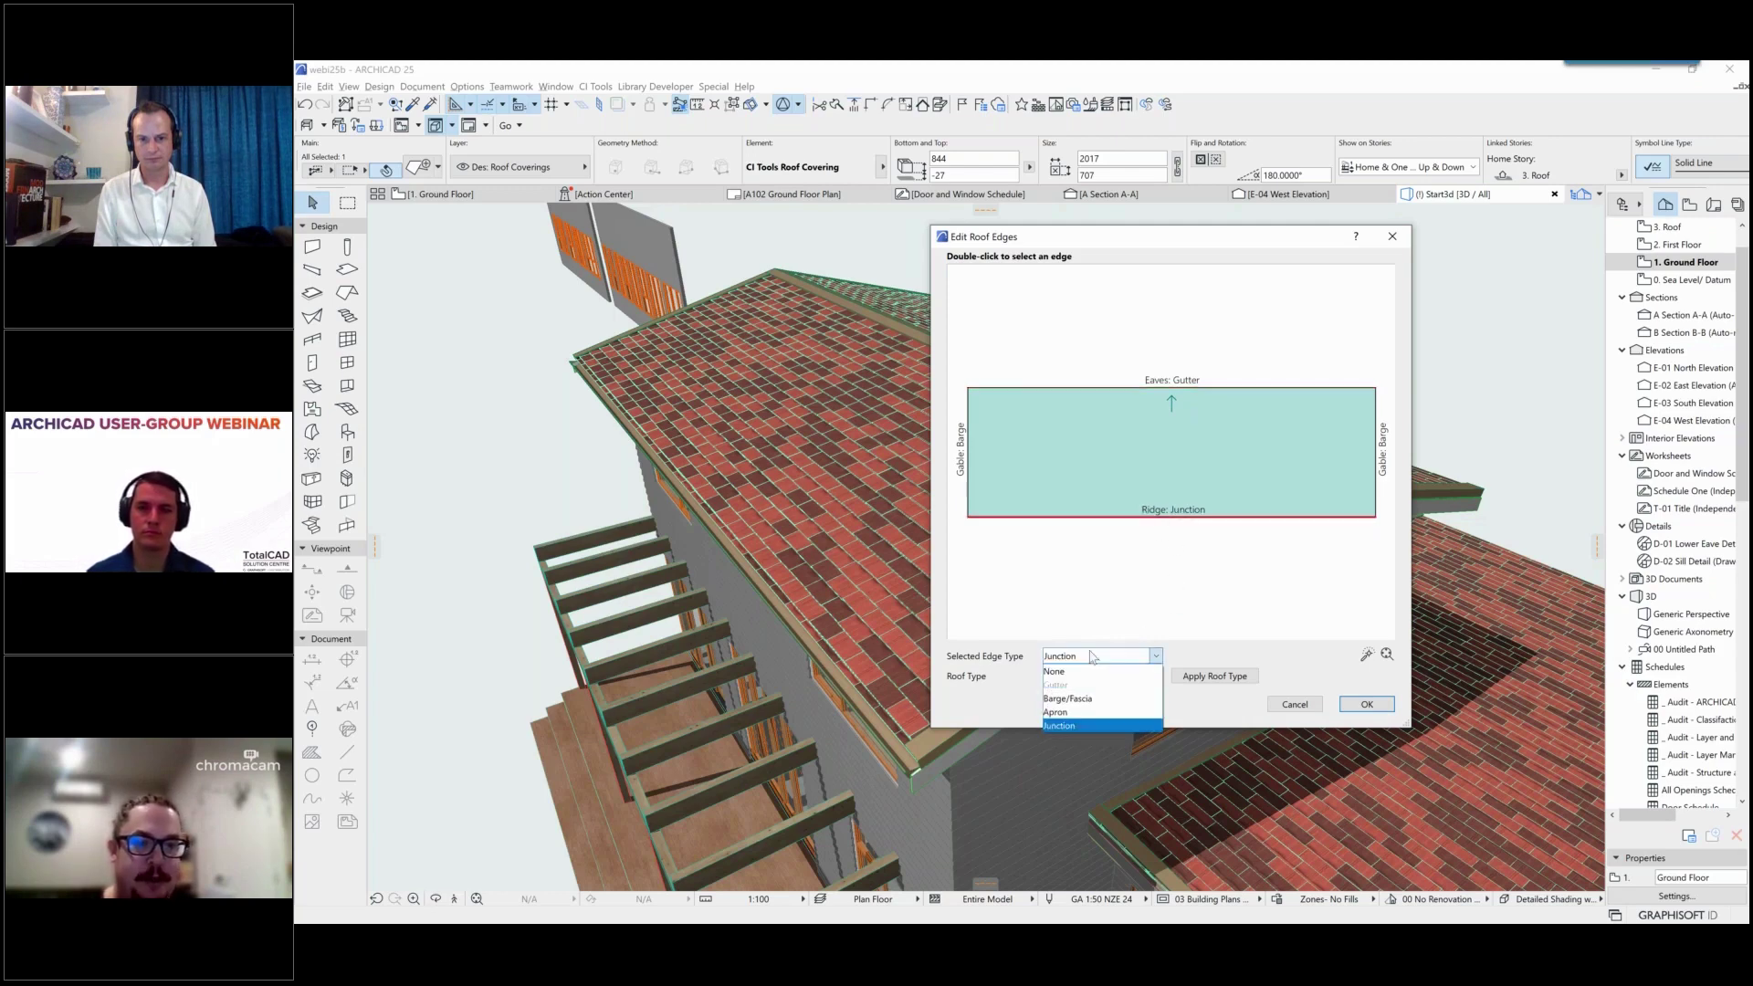
{"action": "left_click", "coordinate": [1085, 710]}
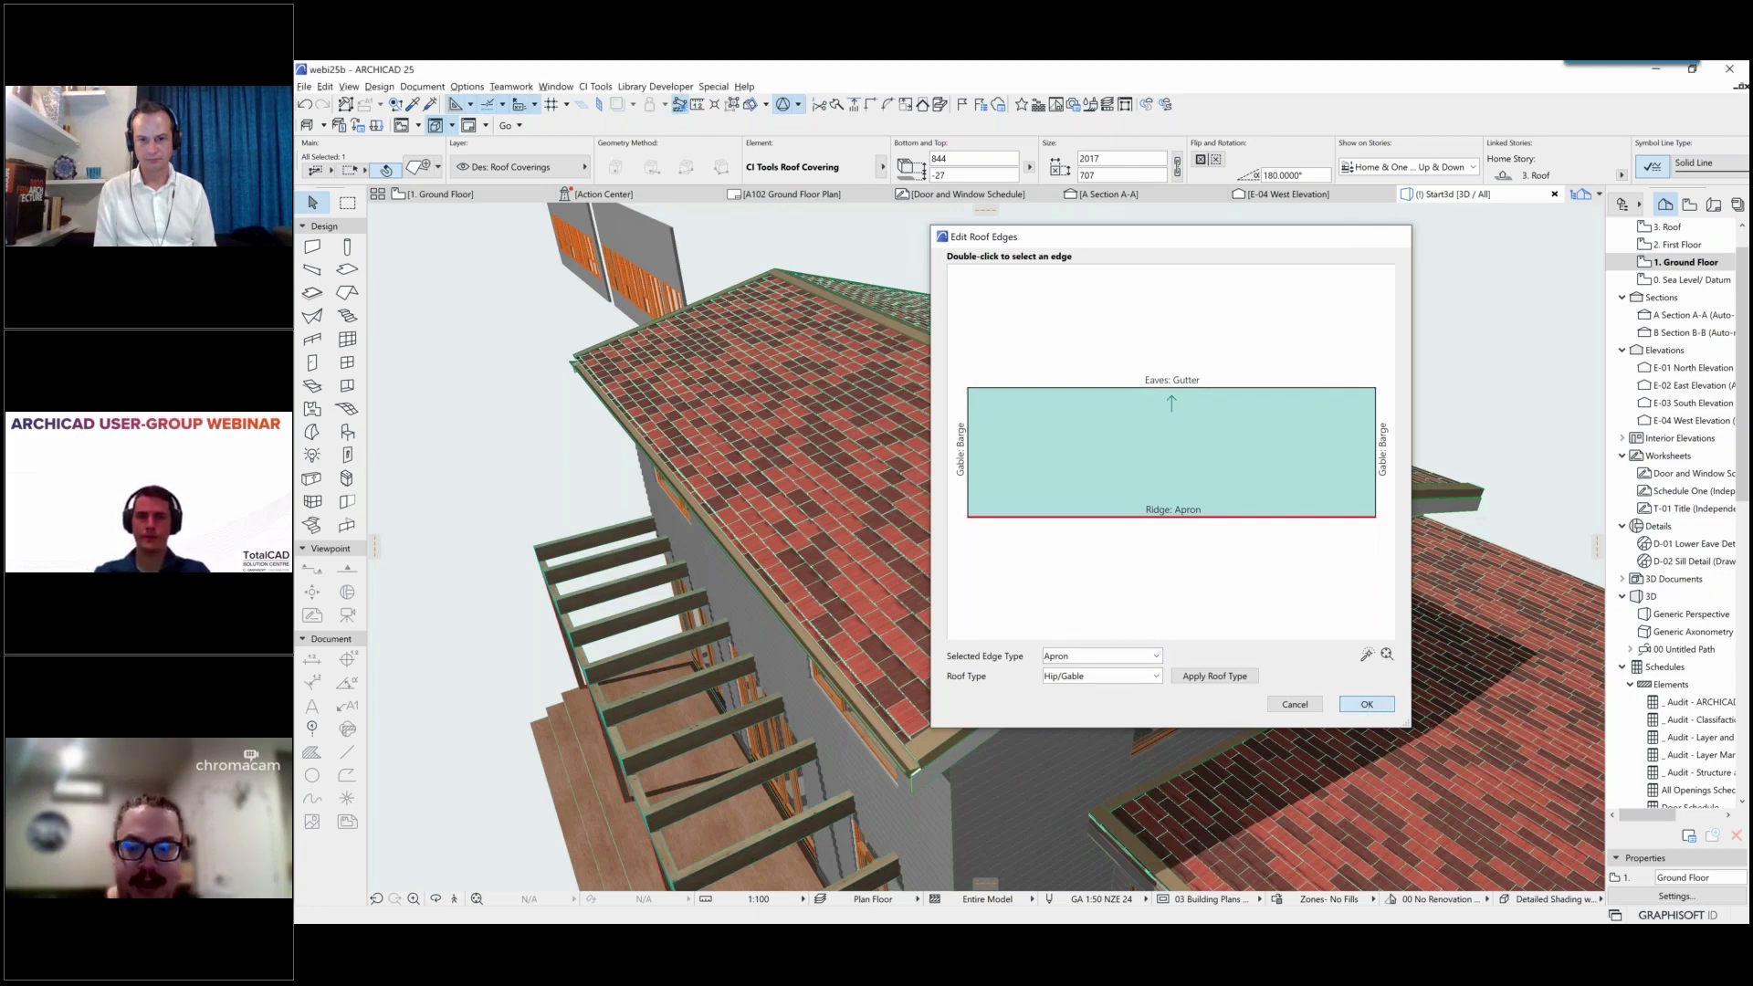
{"action": "key", "text": "Return"}
{"action": "left_click", "coordinate": [1344, 339]}
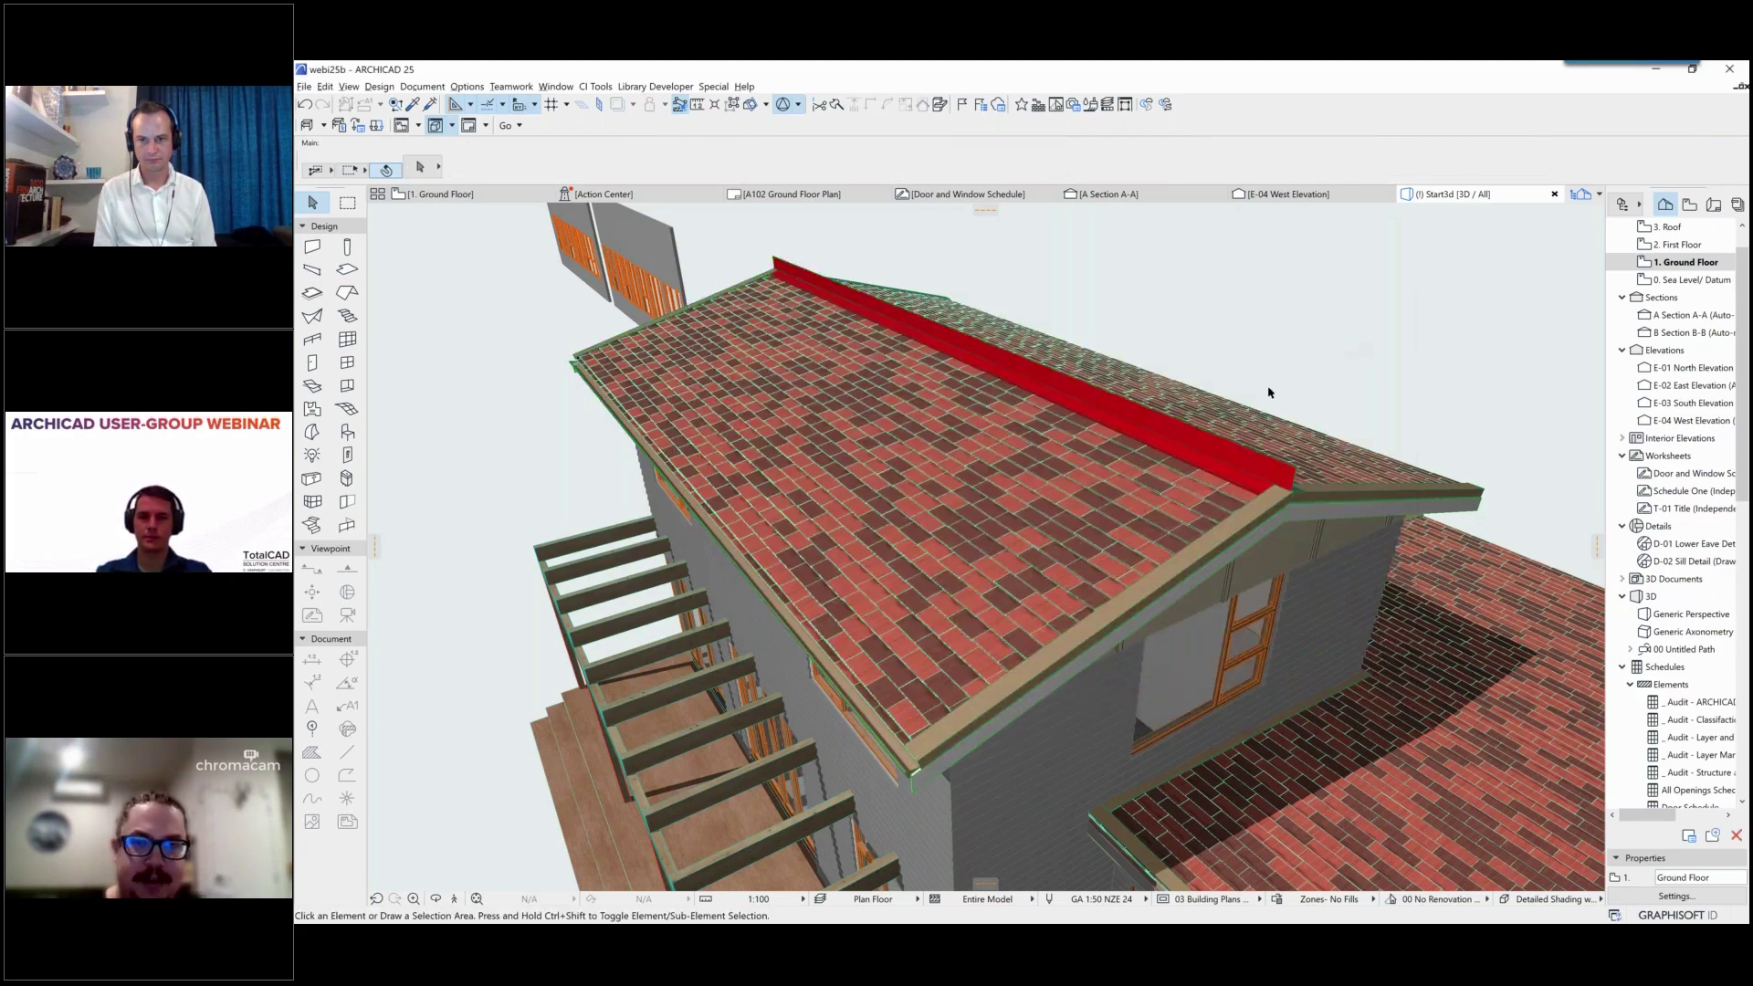
Step: Select the CI Tools Roof Covering on the upper gable roof's slope above the pergola and open its settings
{"action": "middle_click_drag", "start_coordinate": [1256, 383], "coordinate": [1032, 374], "text": "shift"}
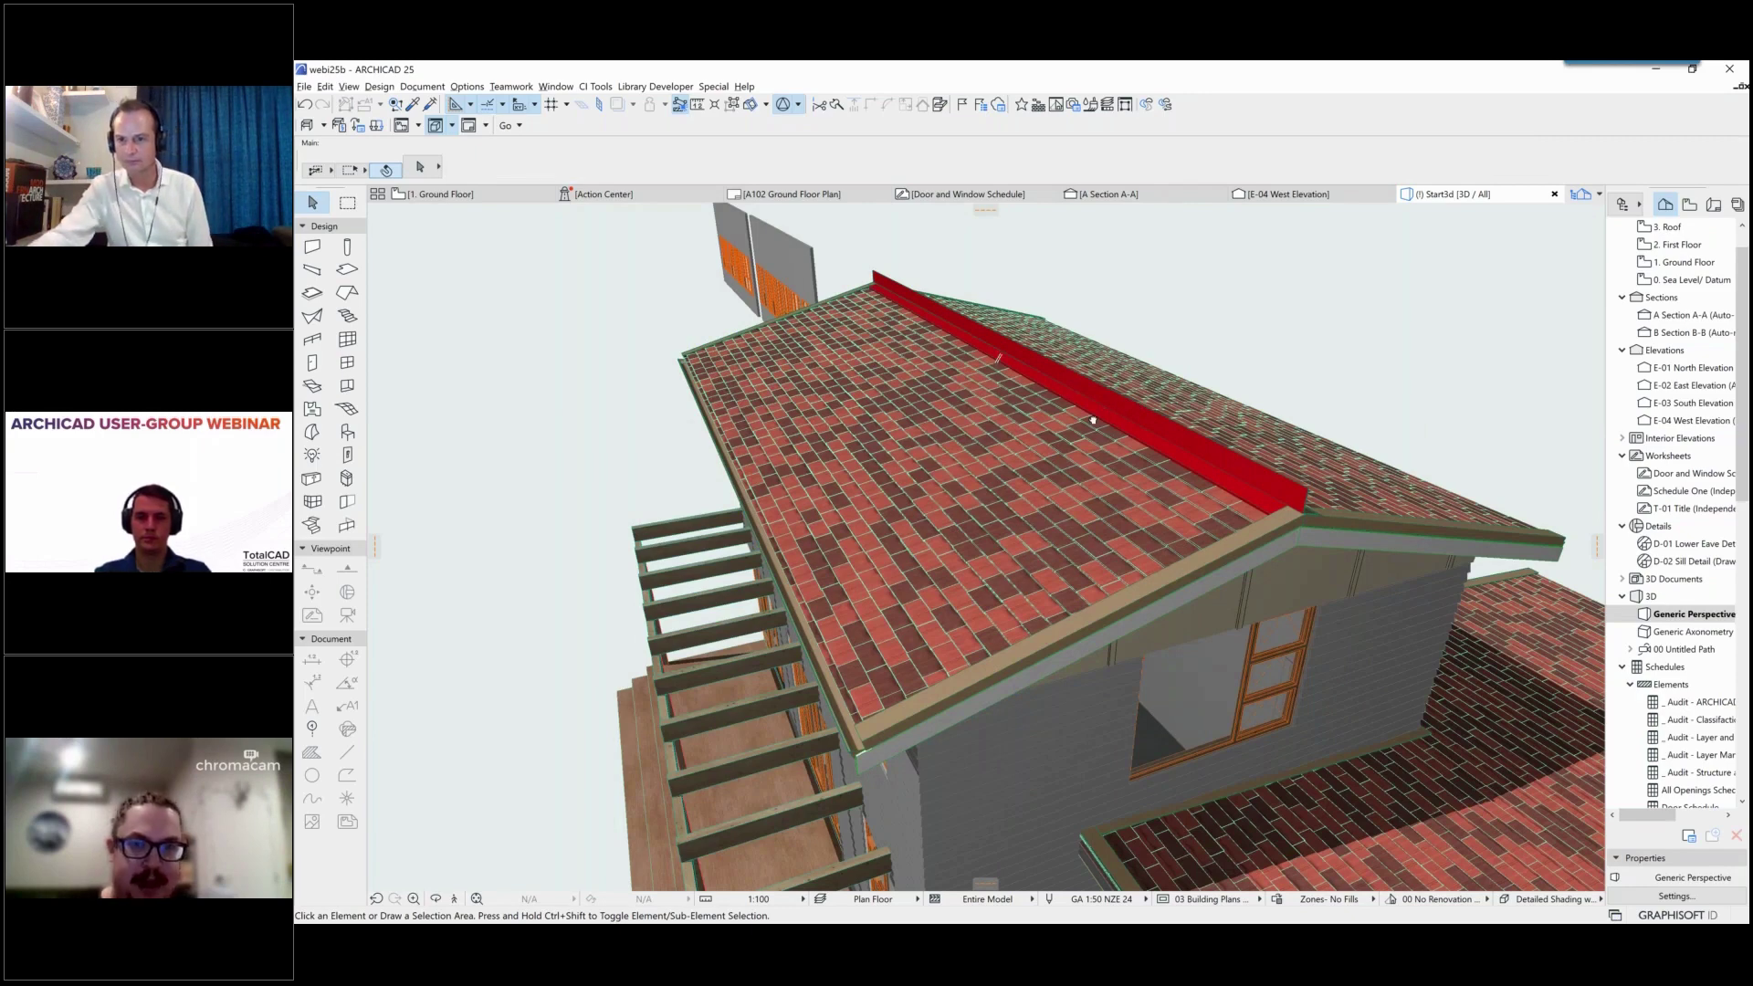
{"action": "middle_click_drag", "start_coordinate": [1093, 420], "coordinate": [991, 471], "text": "shift"}
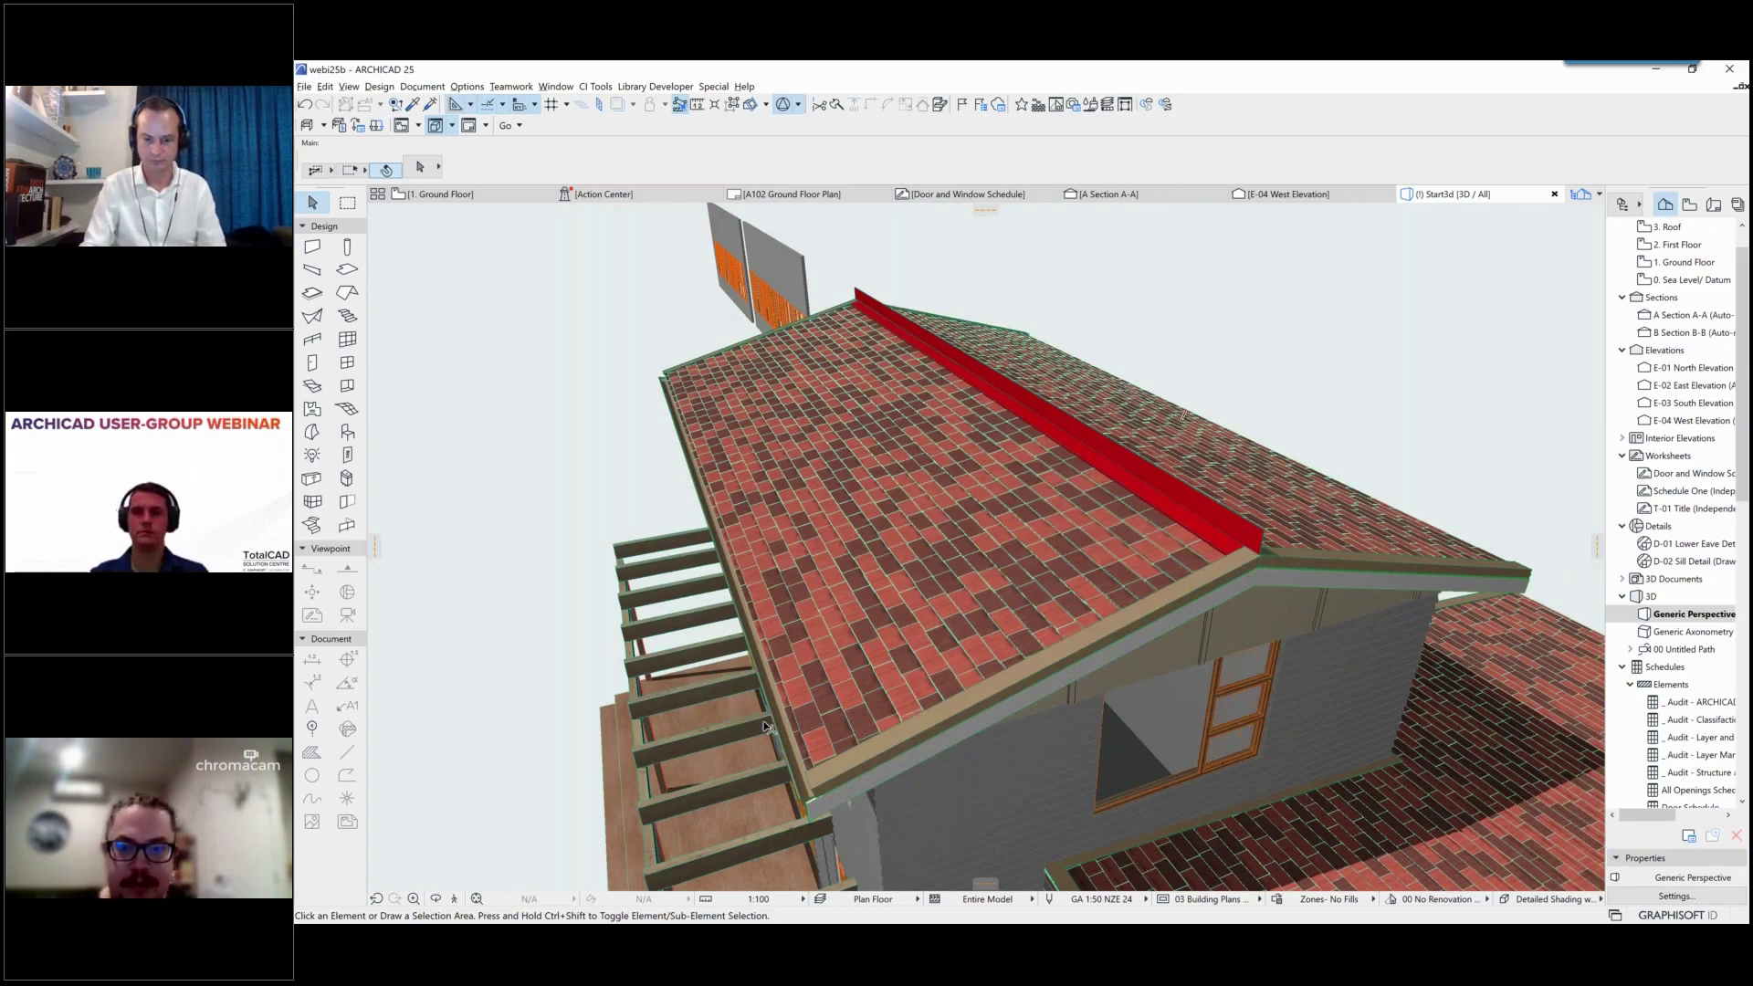
{"action": "scroll", "coordinate": [769, 721], "scroll_direction": "up", "scroll_amount": 2}
{"action": "scroll", "coordinate": [769, 721], "scroll_direction": "up", "scroll_amount": 2}
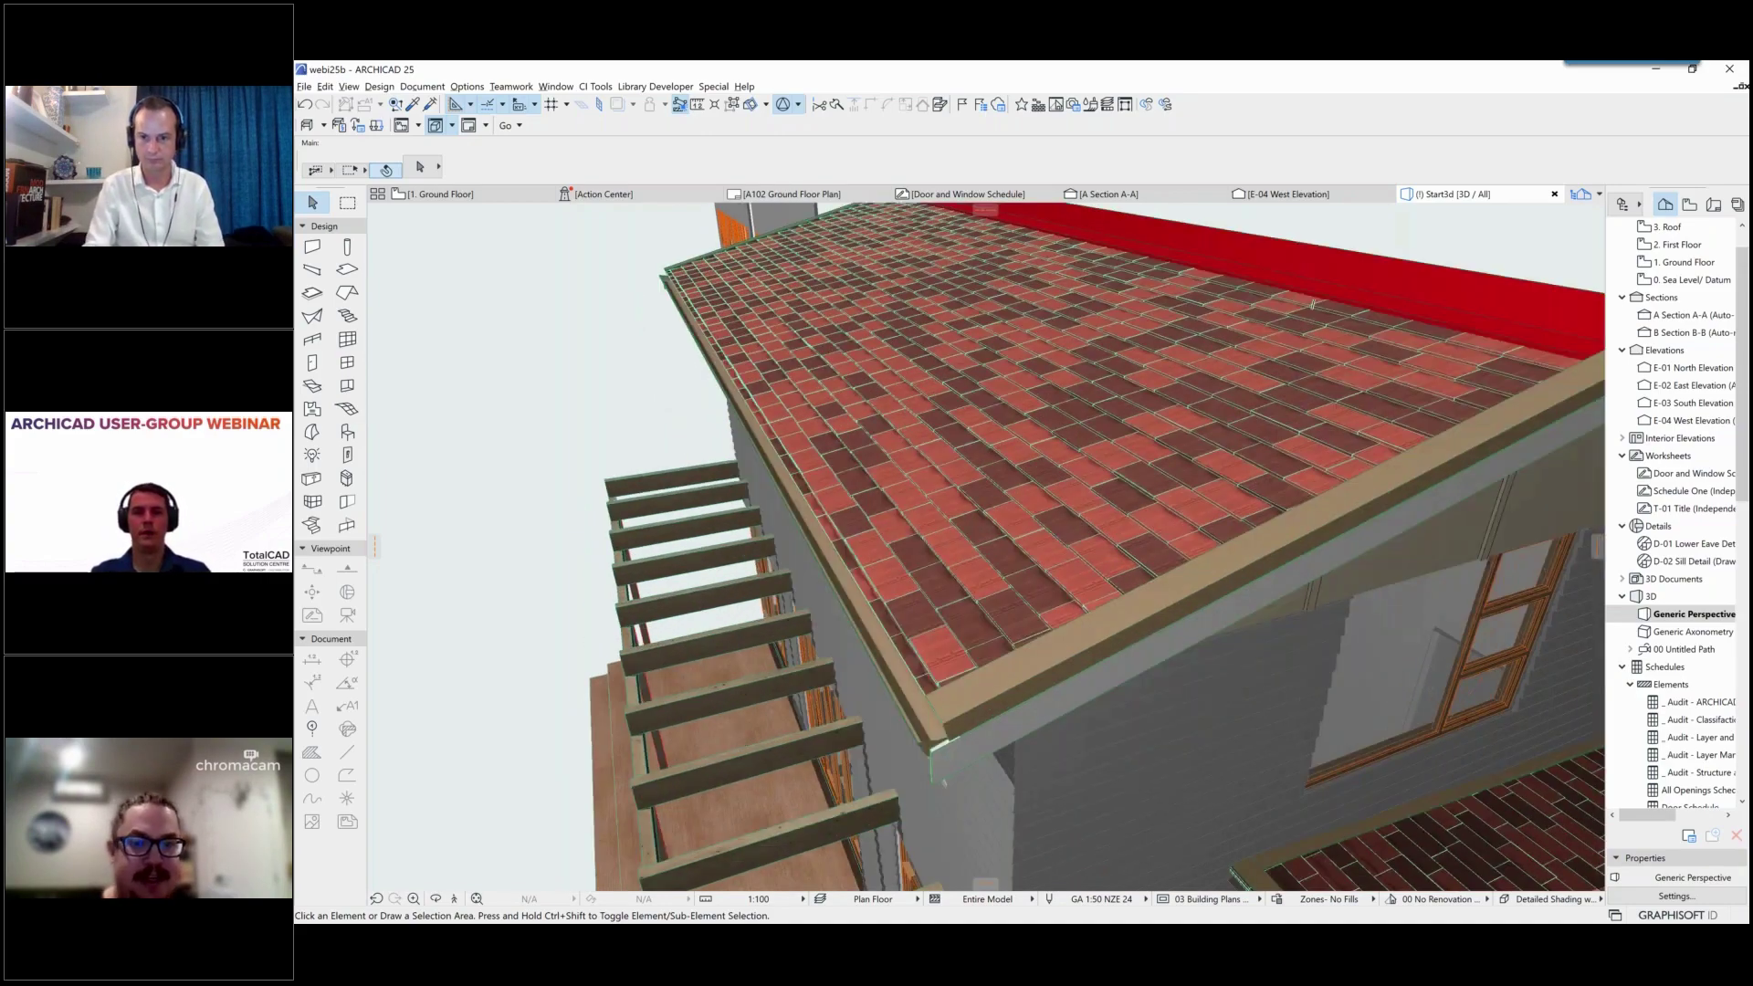
{"action": "scroll", "coordinate": [1311, 304], "scroll_direction": "down", "scroll_amount": 1}
{"action": "left_click", "coordinate": [1272, 362]}
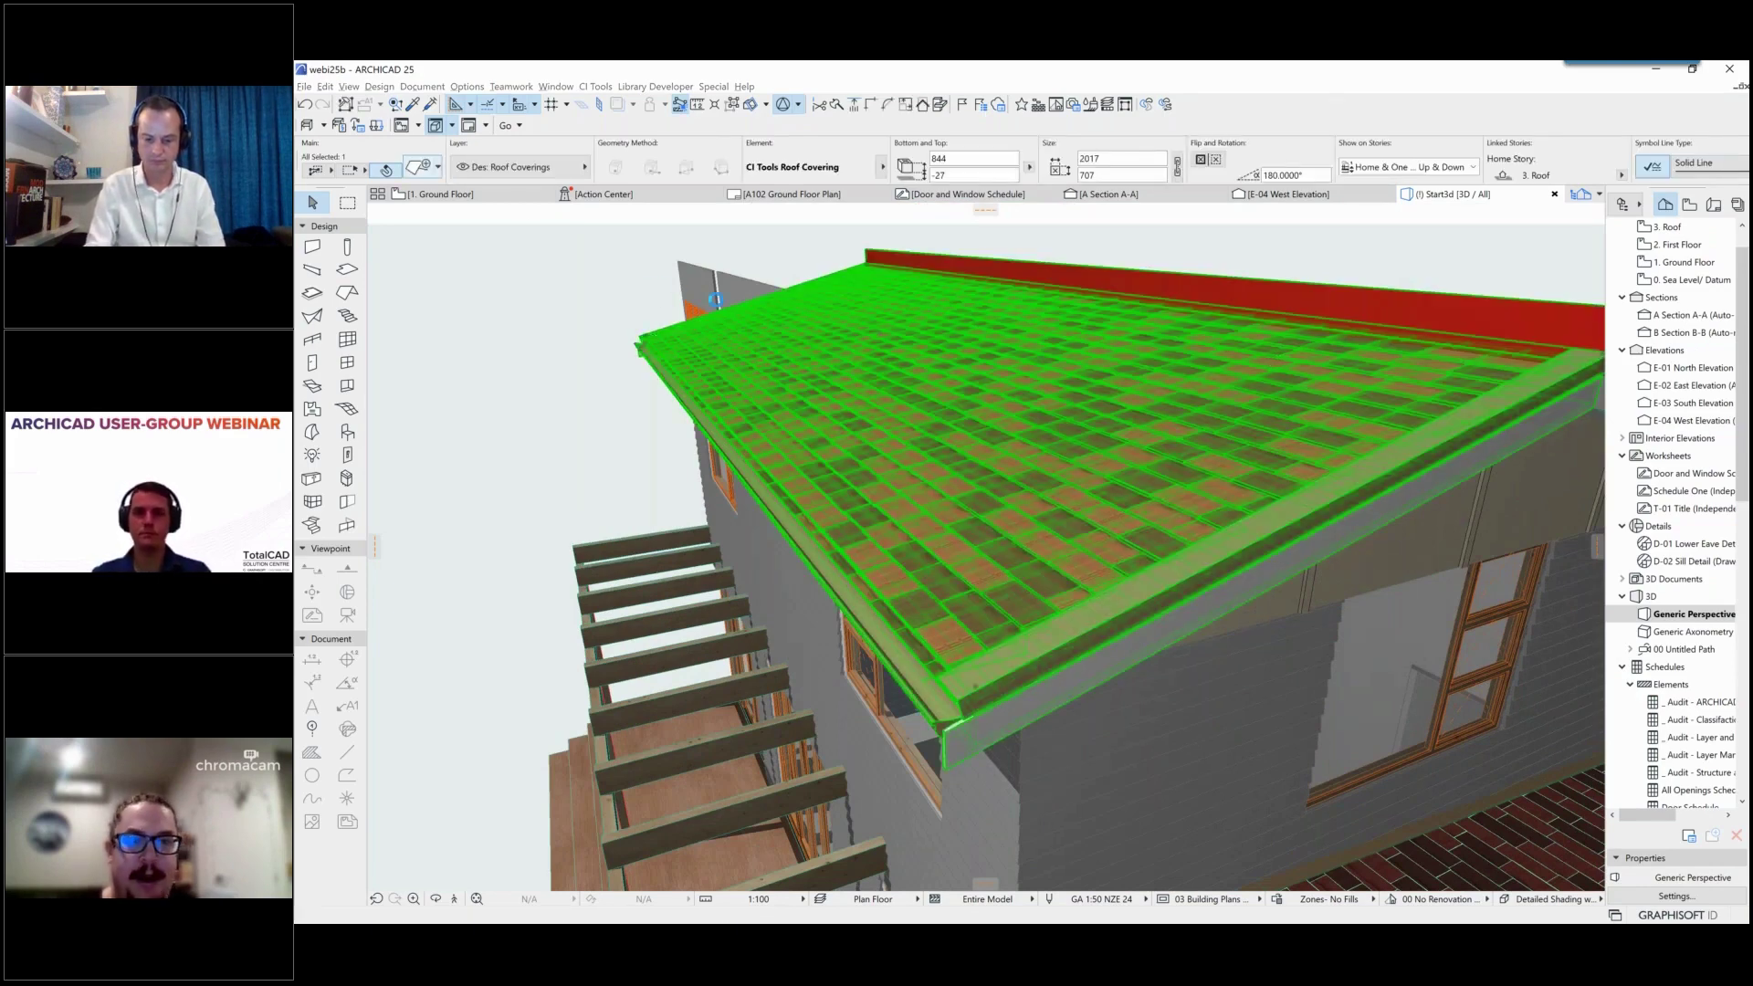
{"action": "scroll", "coordinate": [716, 299], "scroll_direction": "down", "scroll_amount": 1}
{"action": "key", "text": "ctrl+t"}
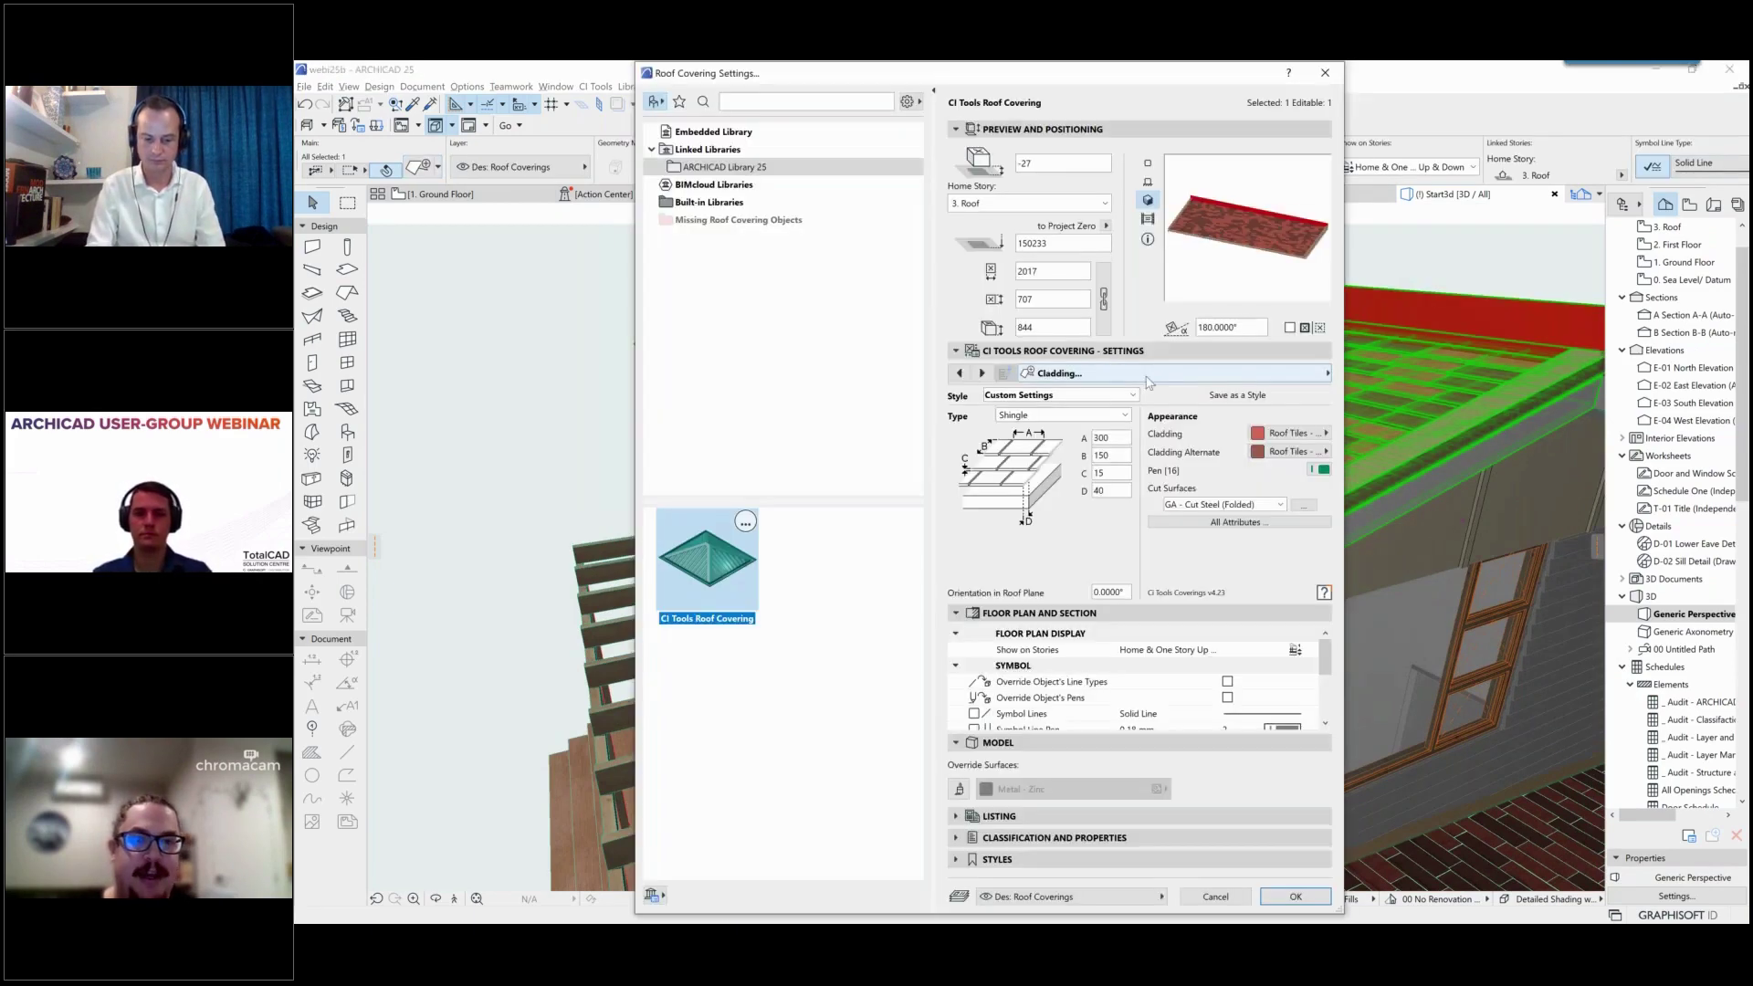
Step: Change the covering's gutter profile to Colonial and apply the settings
{"action": "left_click", "coordinate": [1081, 374]}
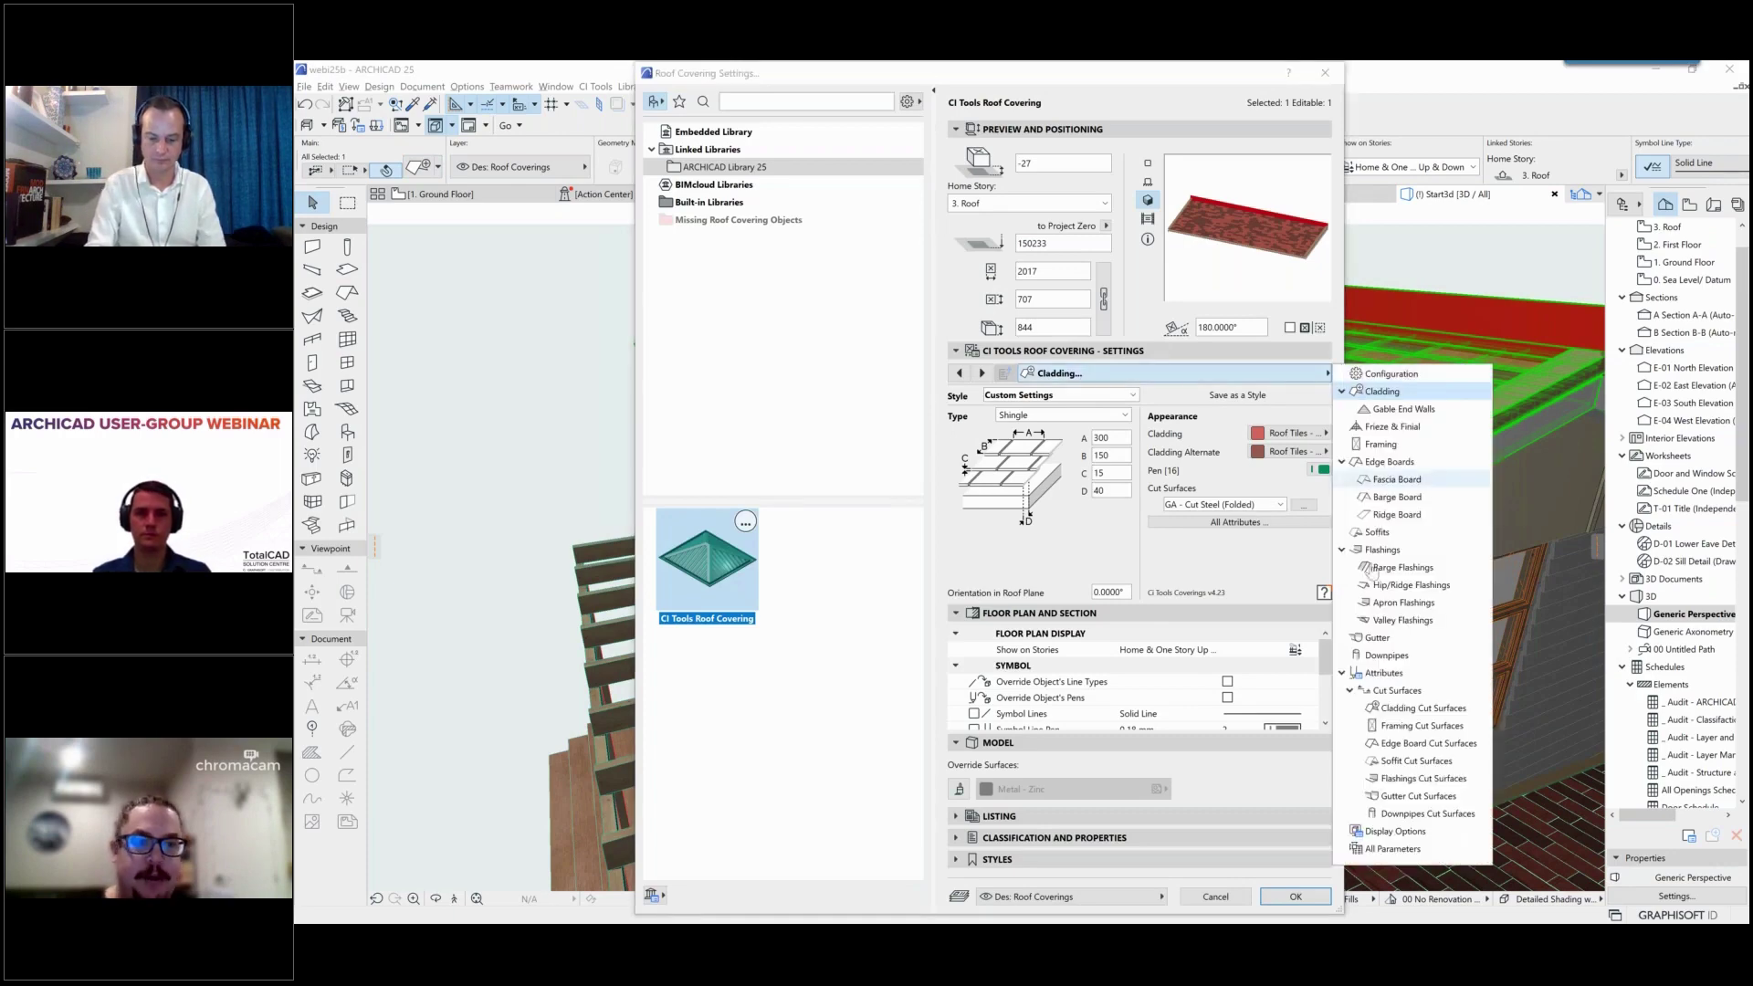
{"action": "left_click", "coordinate": [1398, 639]}
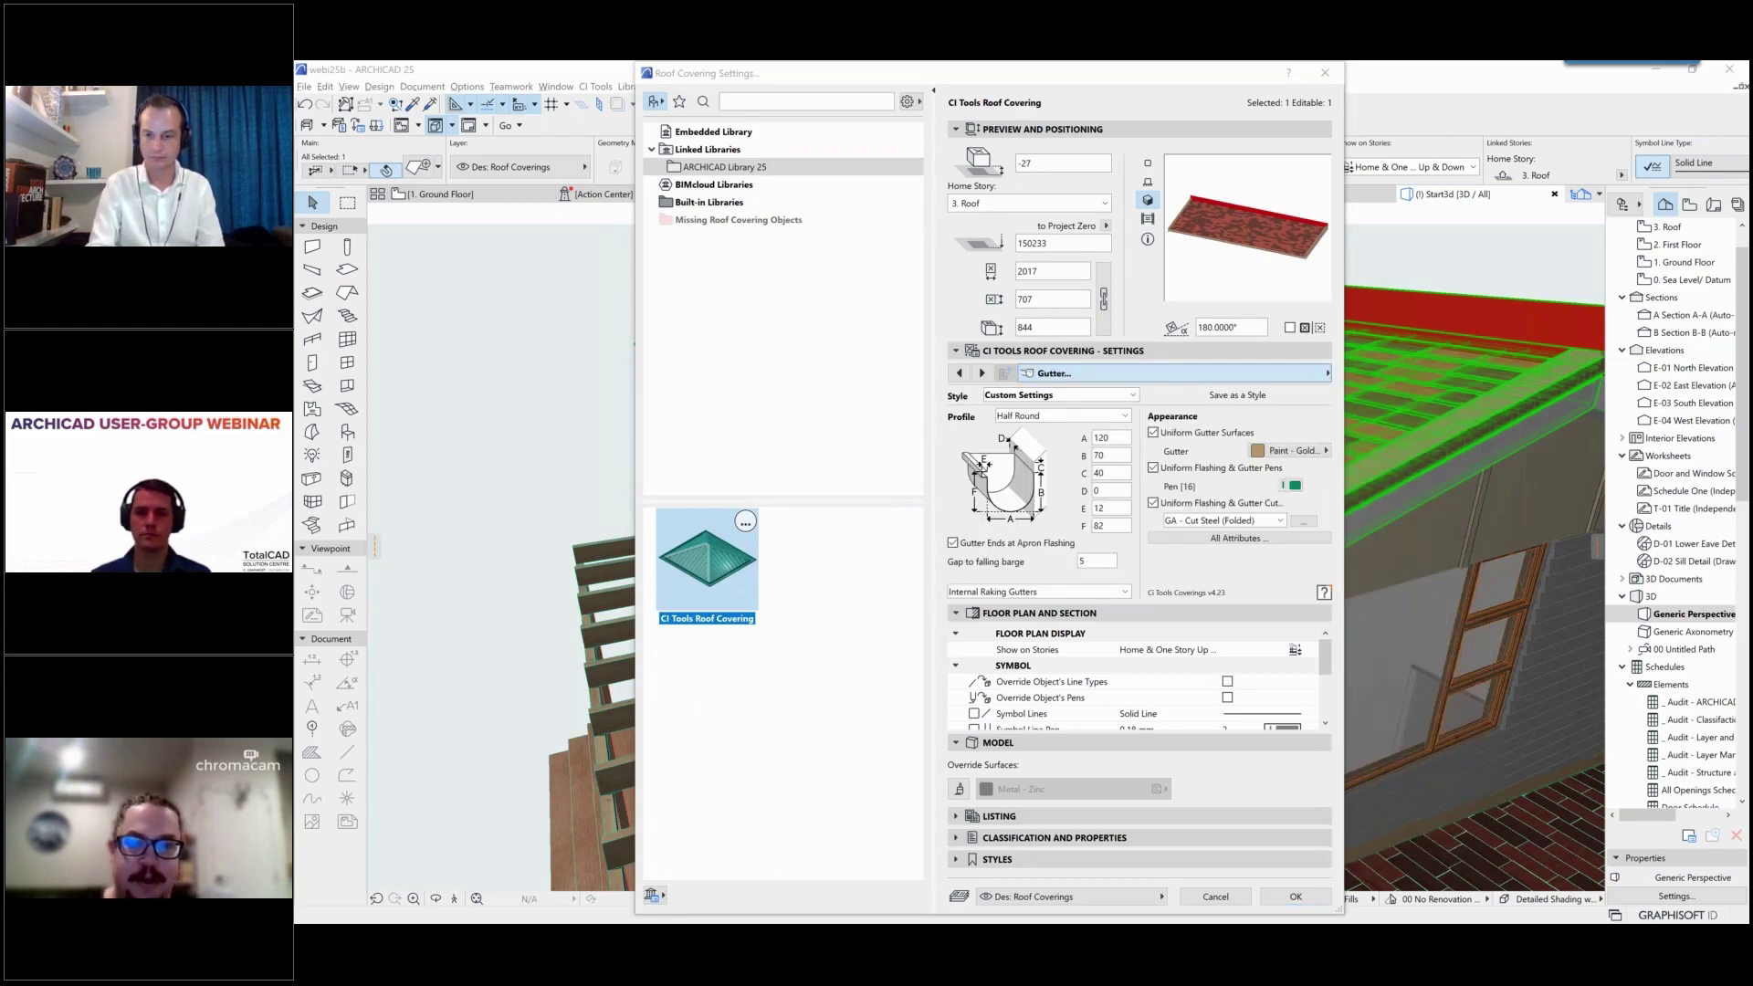
{"action": "left_click", "coordinate": [1062, 416]}
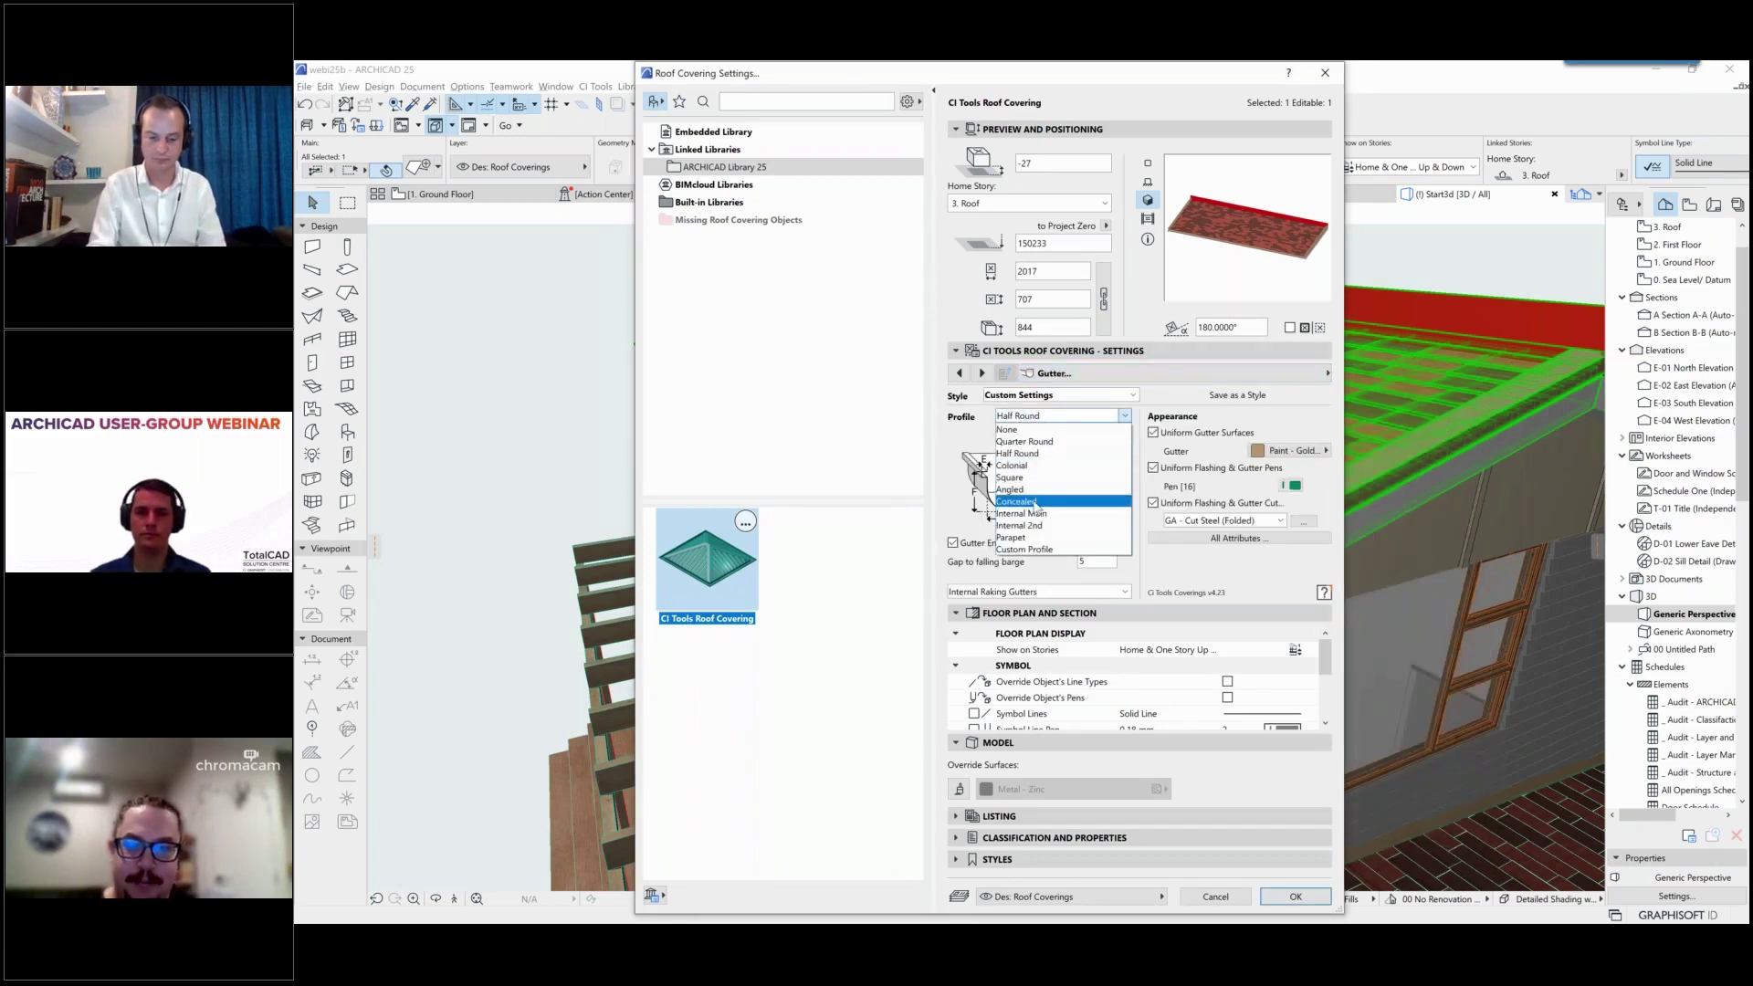
{"action": "left_click", "coordinate": [1029, 466]}
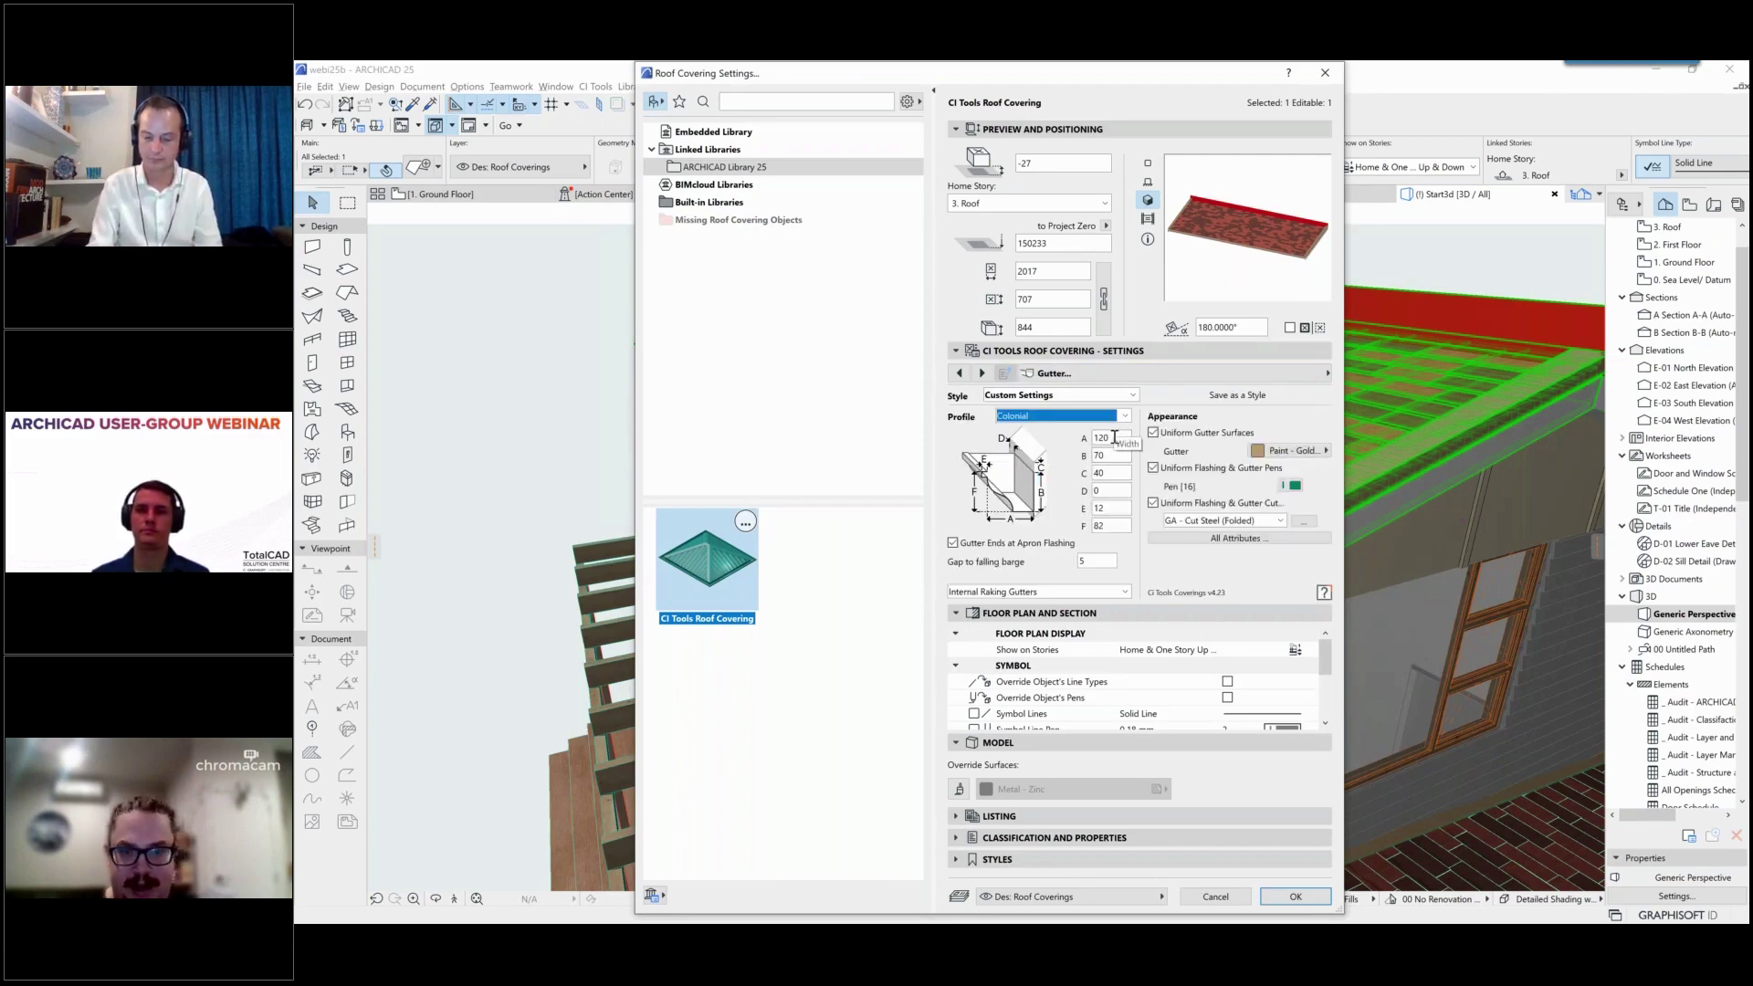
{"action": "left_click", "coordinate": [1312, 897]}
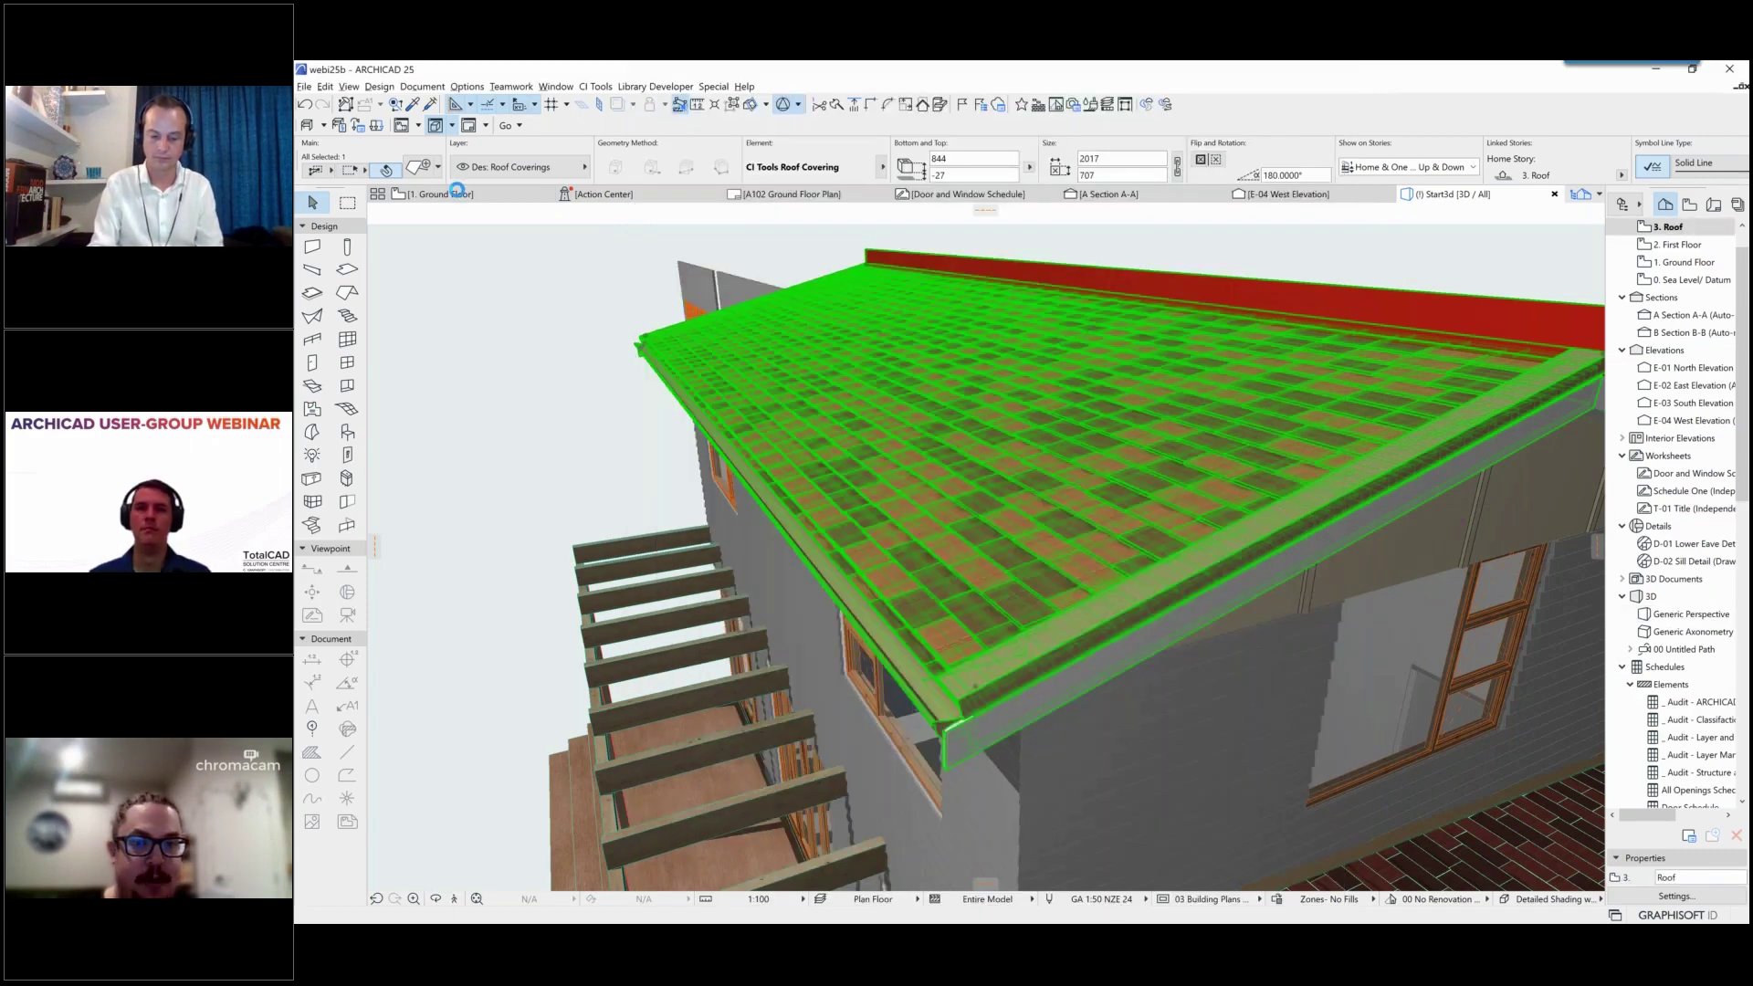
Step: On the Roof storey plan, pull the same covering's downpipe out of its corner and along the eave, just short of window 1-09
{"action": "left_click", "coordinate": [446, 194]}
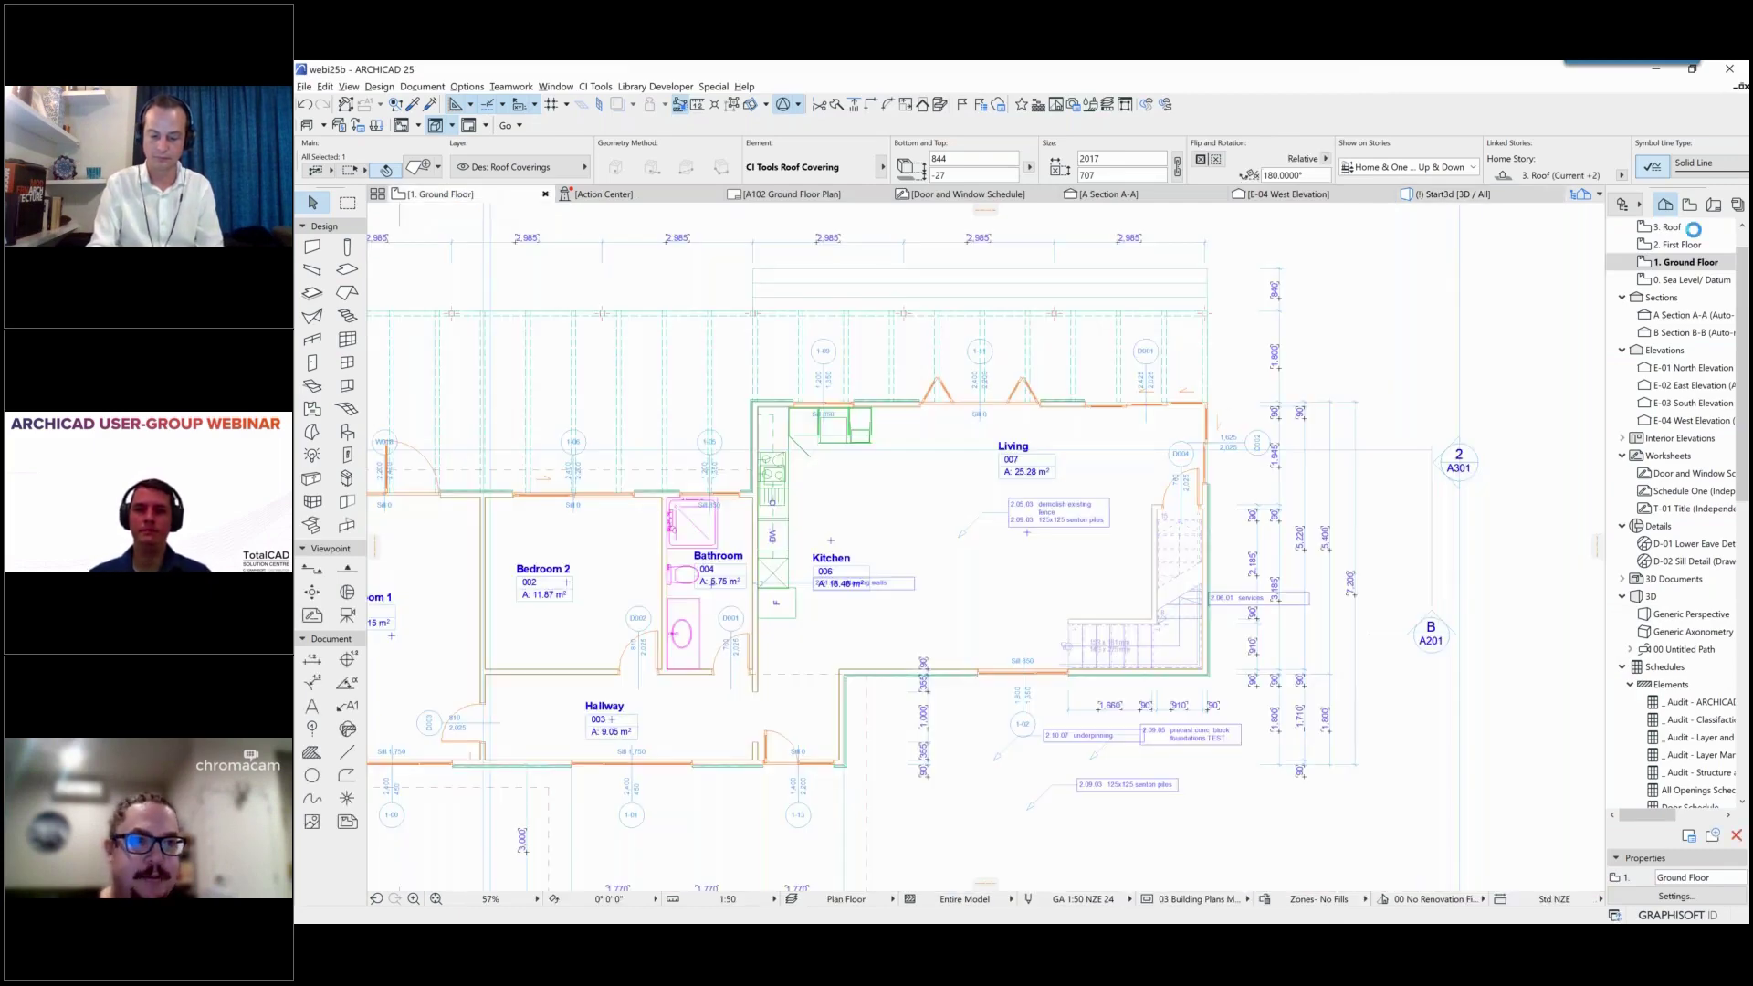
{"action": "left_click", "coordinate": [1686, 227]}
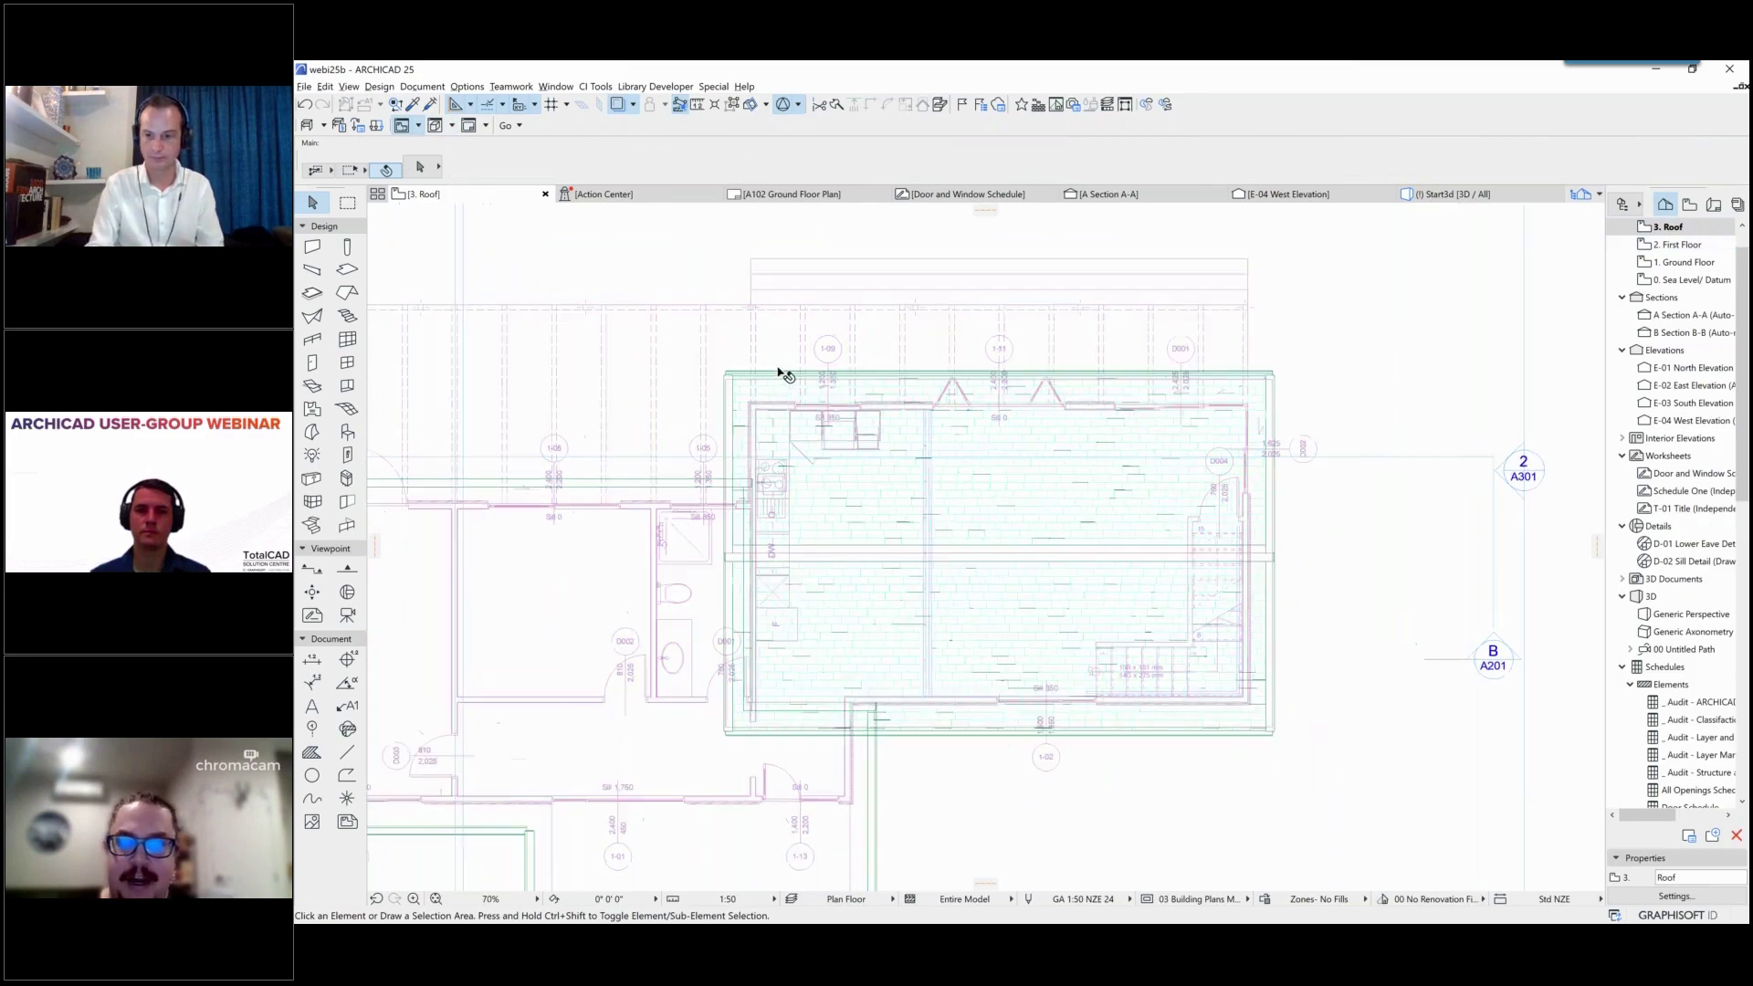
{"action": "scroll", "coordinate": [778, 375], "scroll_direction": "up", "scroll_amount": 4}
{"action": "left_click", "coordinate": [755, 375]}
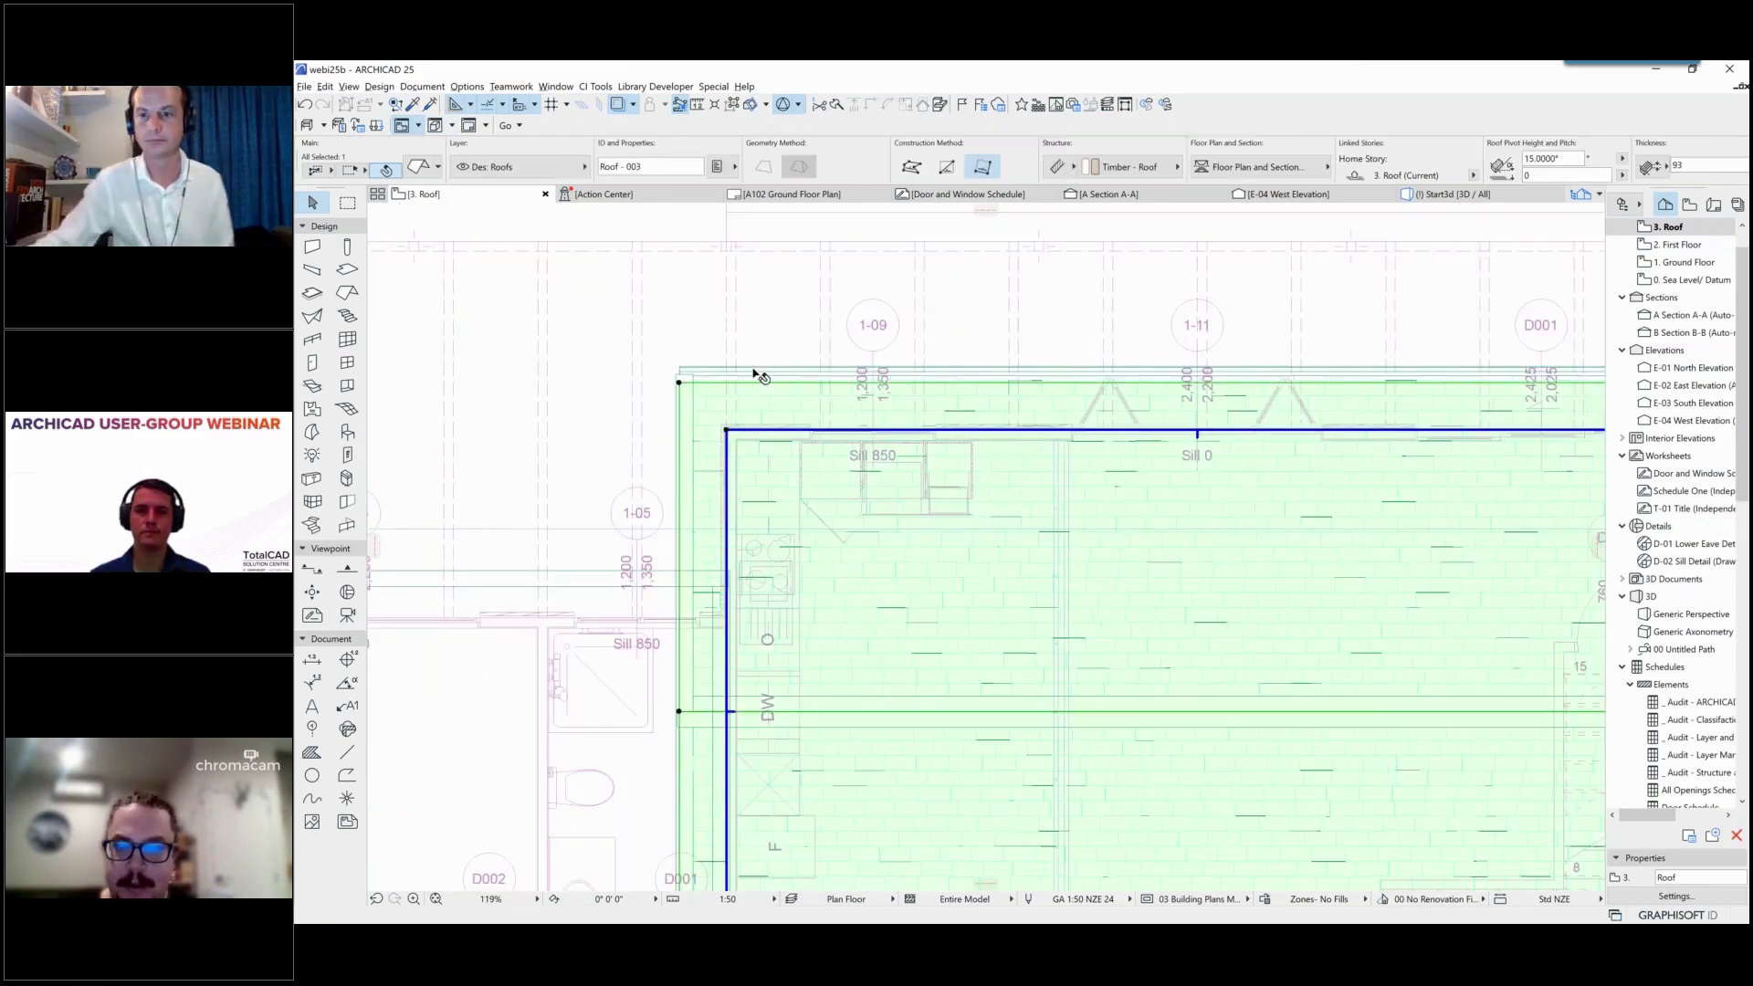
{"action": "left_click", "coordinate": [681, 375]}
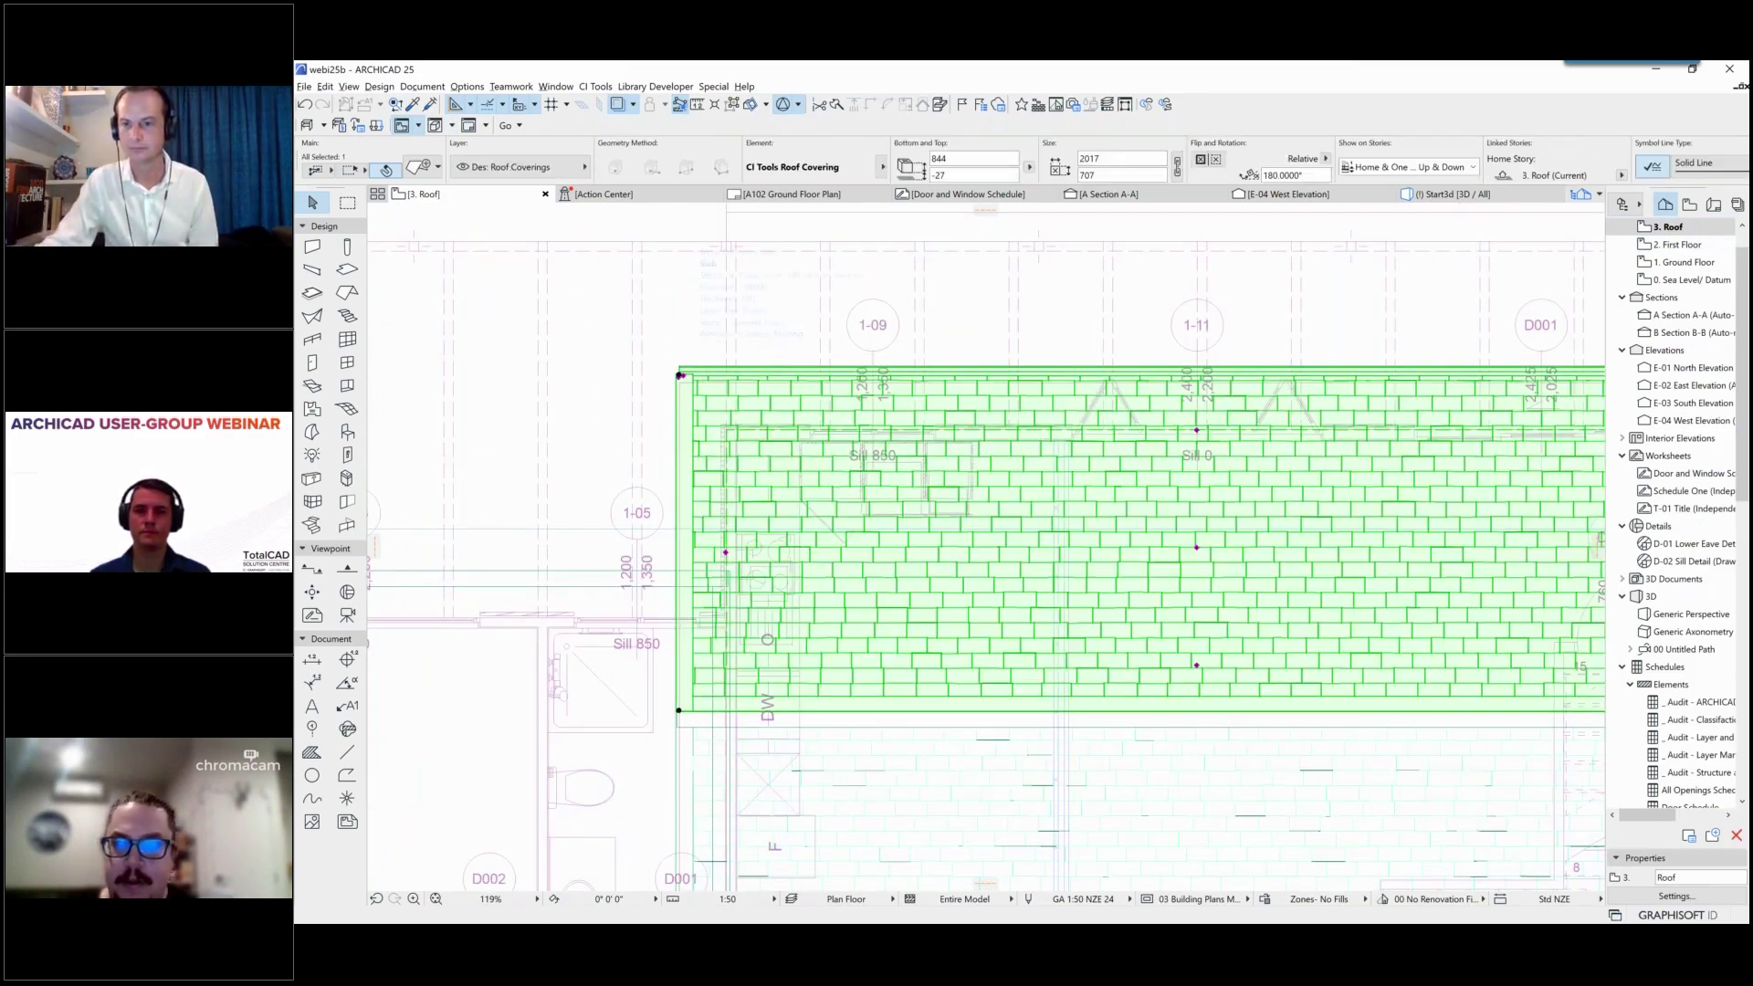
{"action": "scroll", "coordinate": [681, 375], "scroll_direction": "up", "scroll_amount": 6}
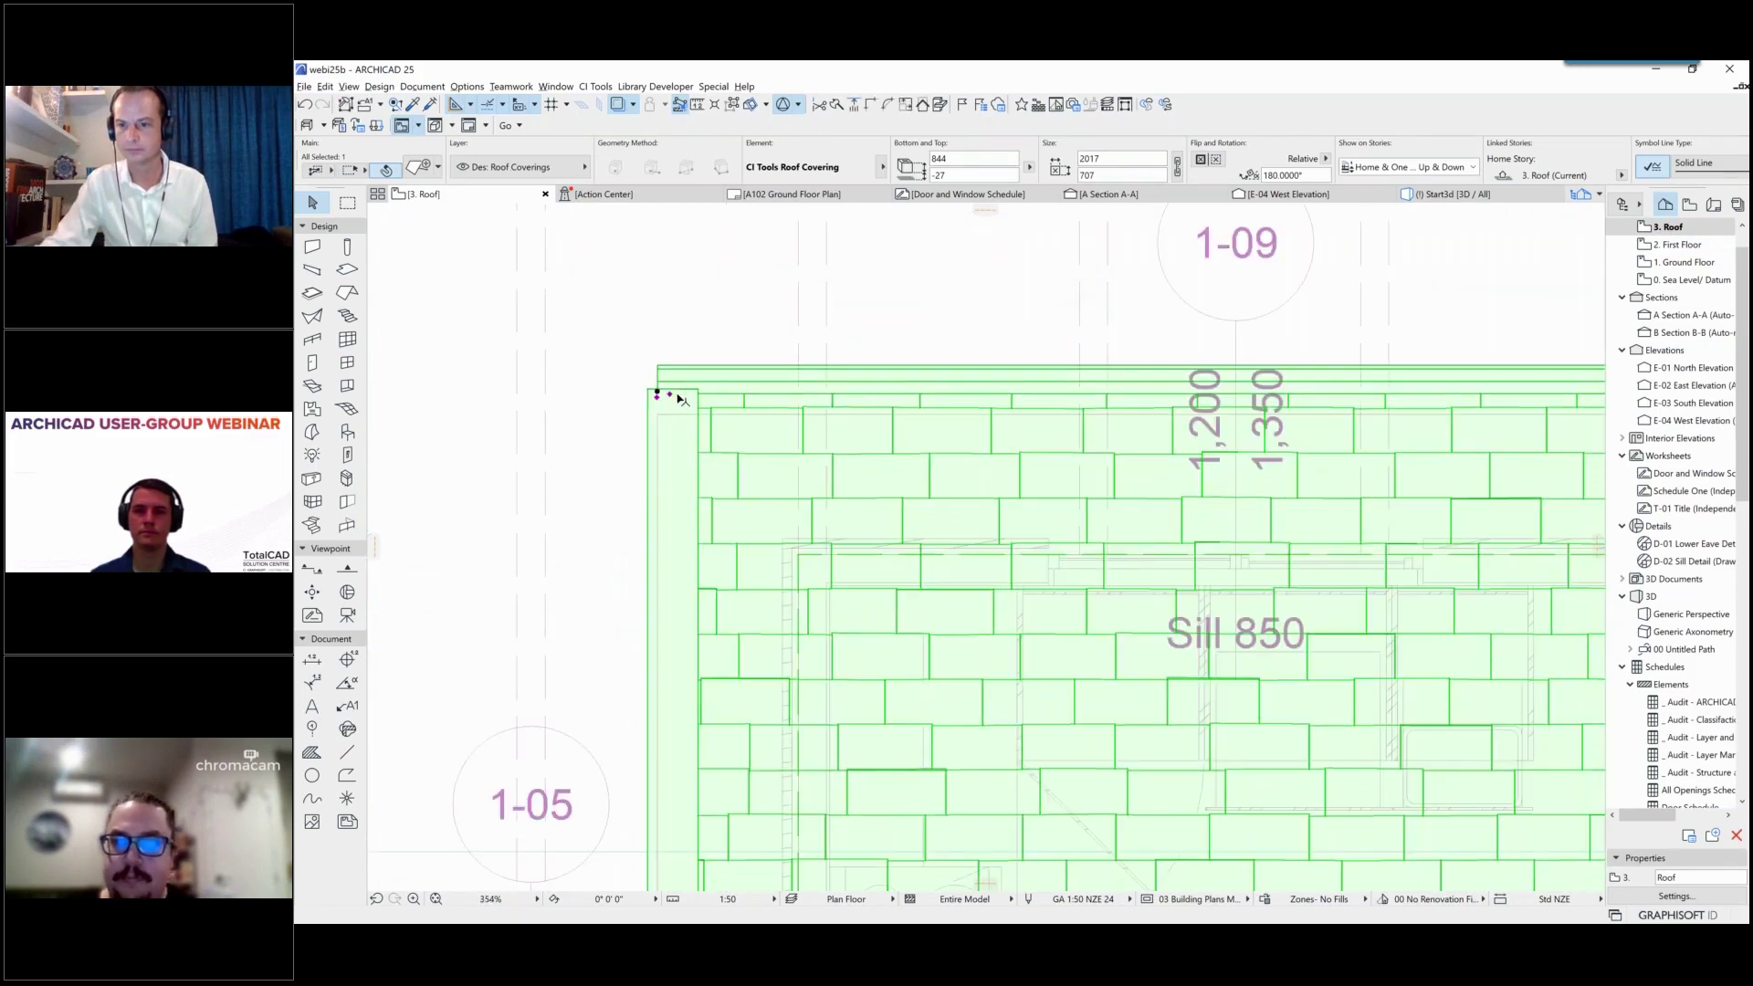
{"action": "left_click", "coordinate": [670, 394]}
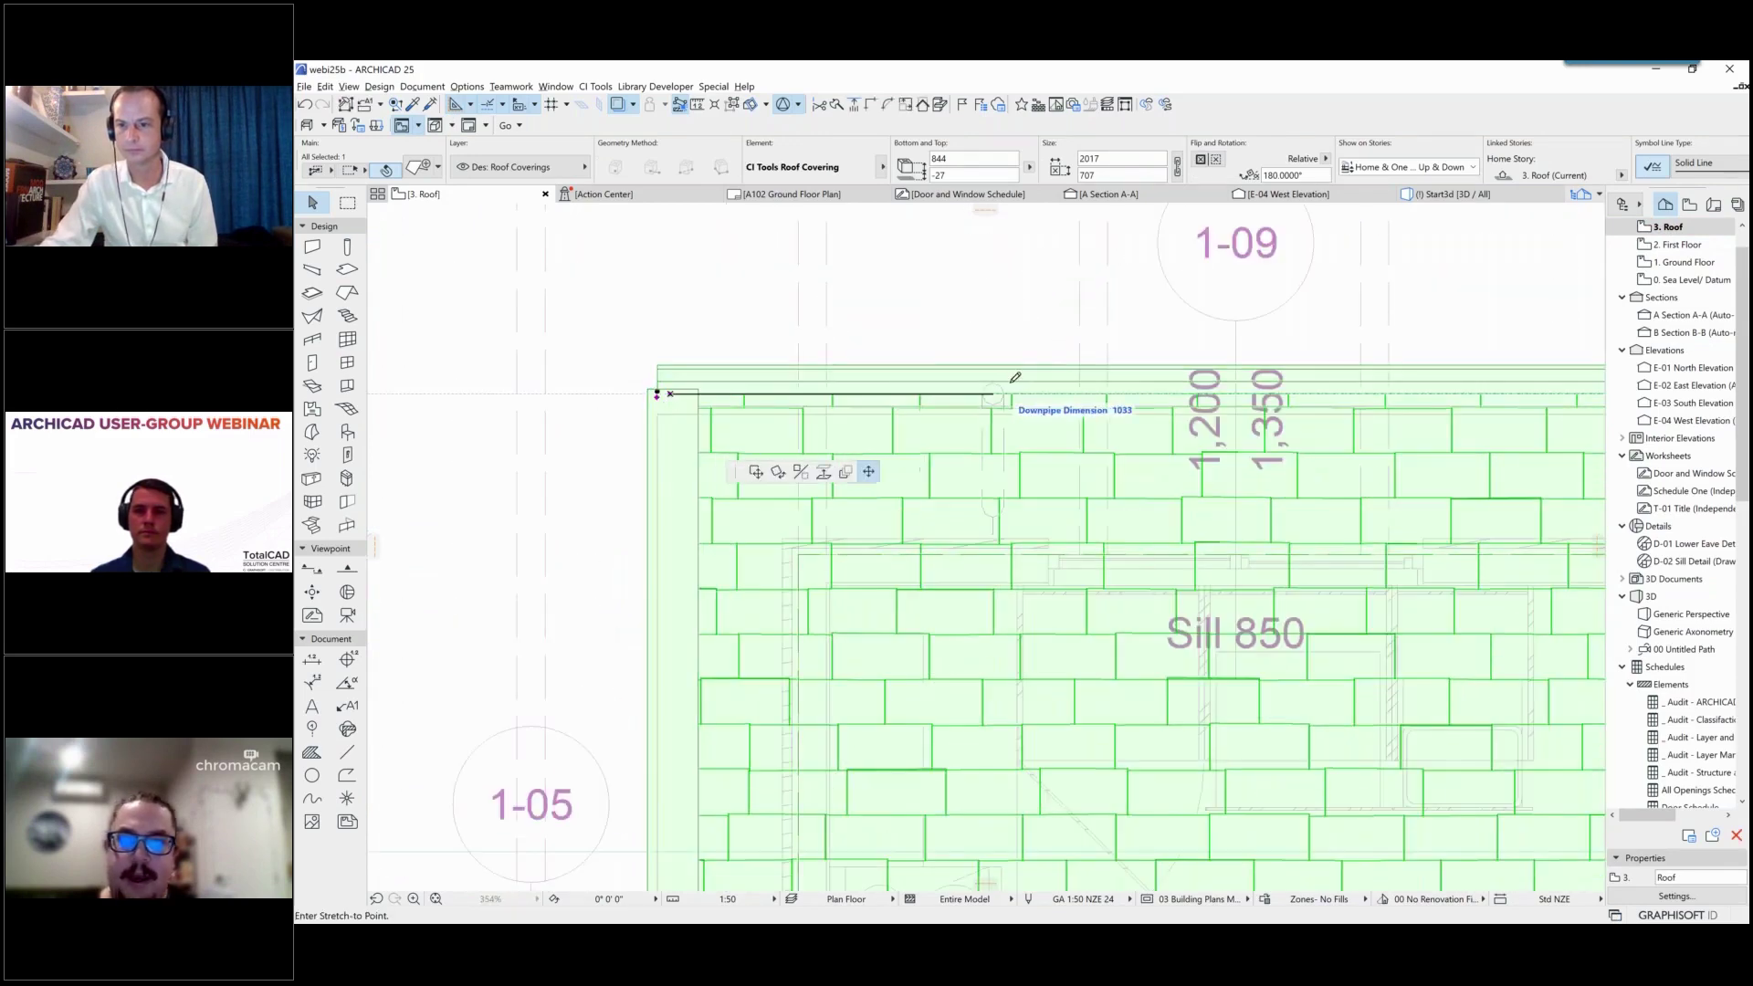
{"action": "left_click", "coordinate": [1061, 383]}
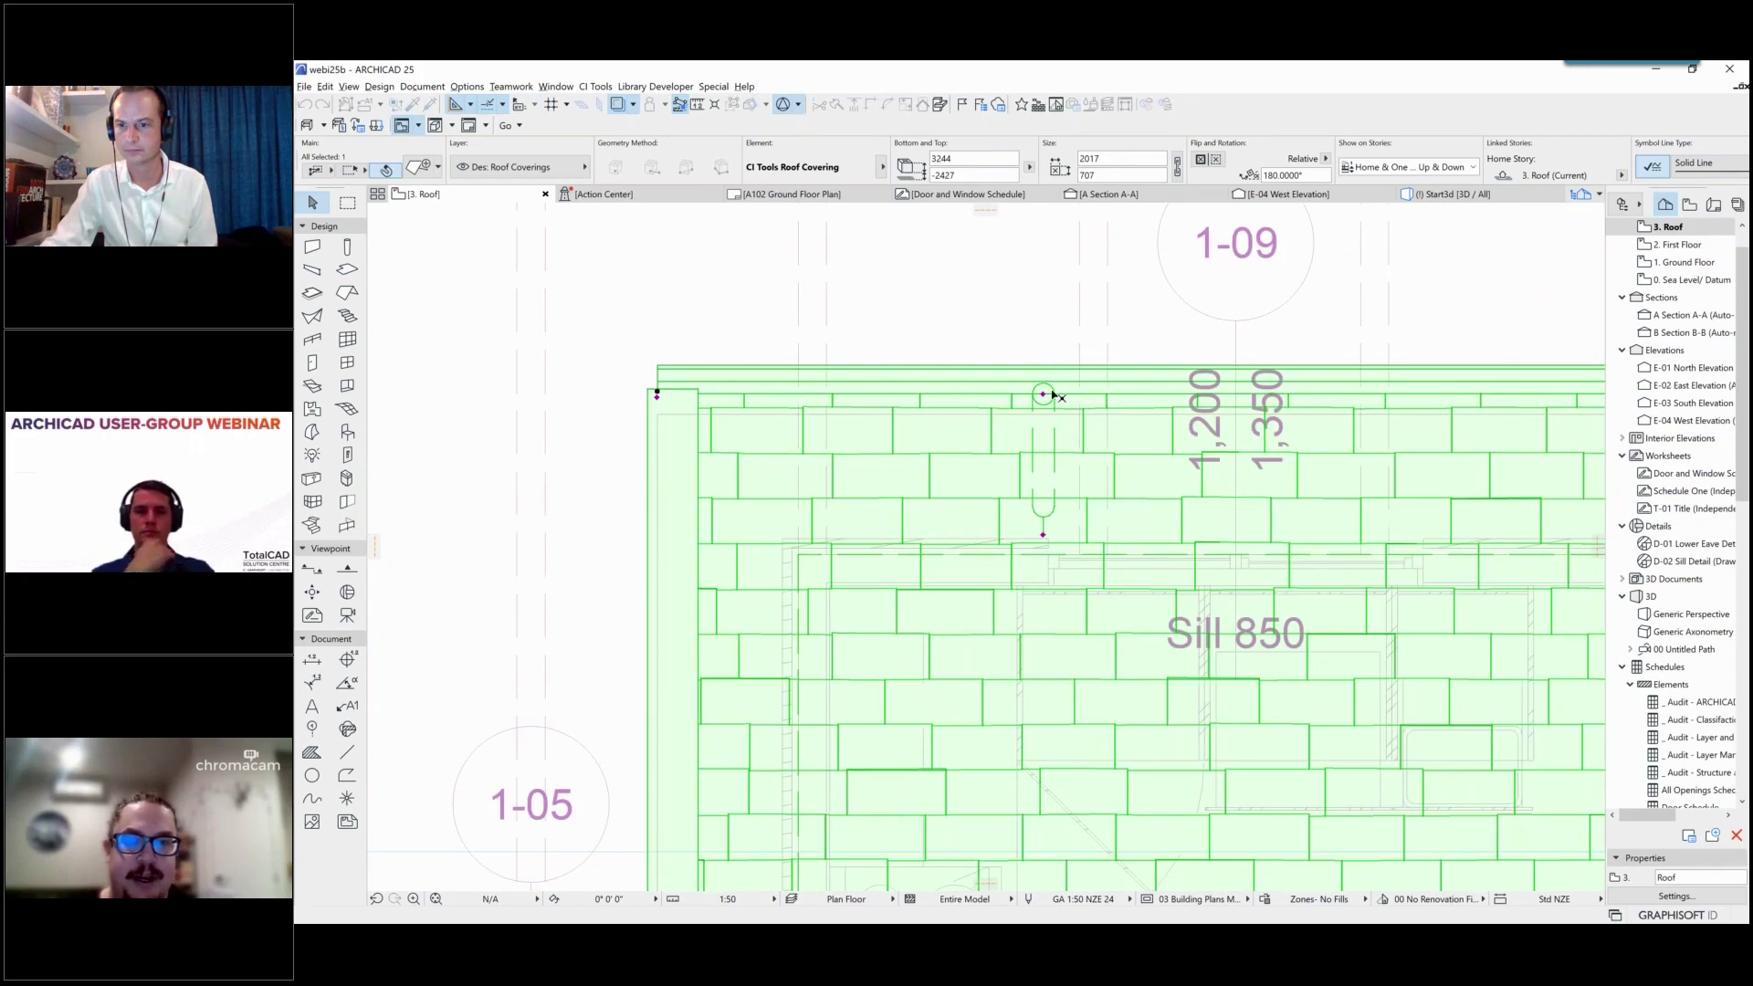
{"action": "scroll", "coordinate": [1045, 394], "scroll_direction": "down", "scroll_amount": 2}
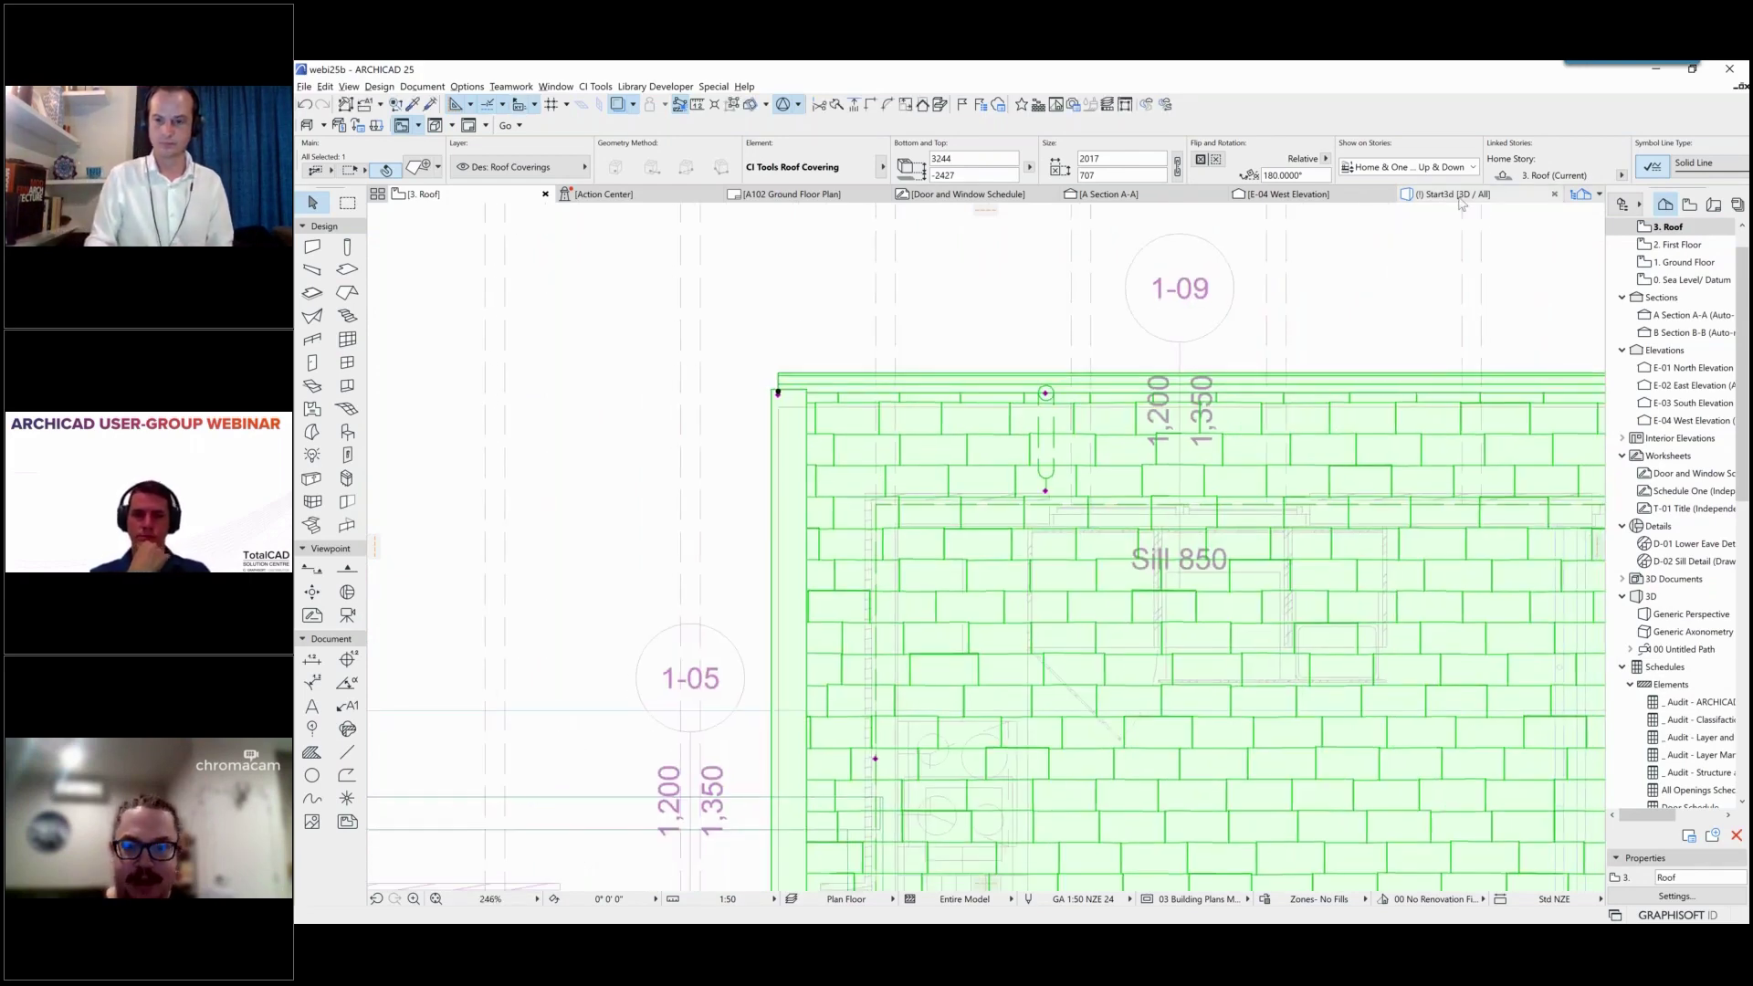
Step: In the 3D view, stretch the downpipe's lower end down past the pergola rafters, to a bottom elevation of about -4157
{"action": "left_click", "coordinate": [1458, 195]}
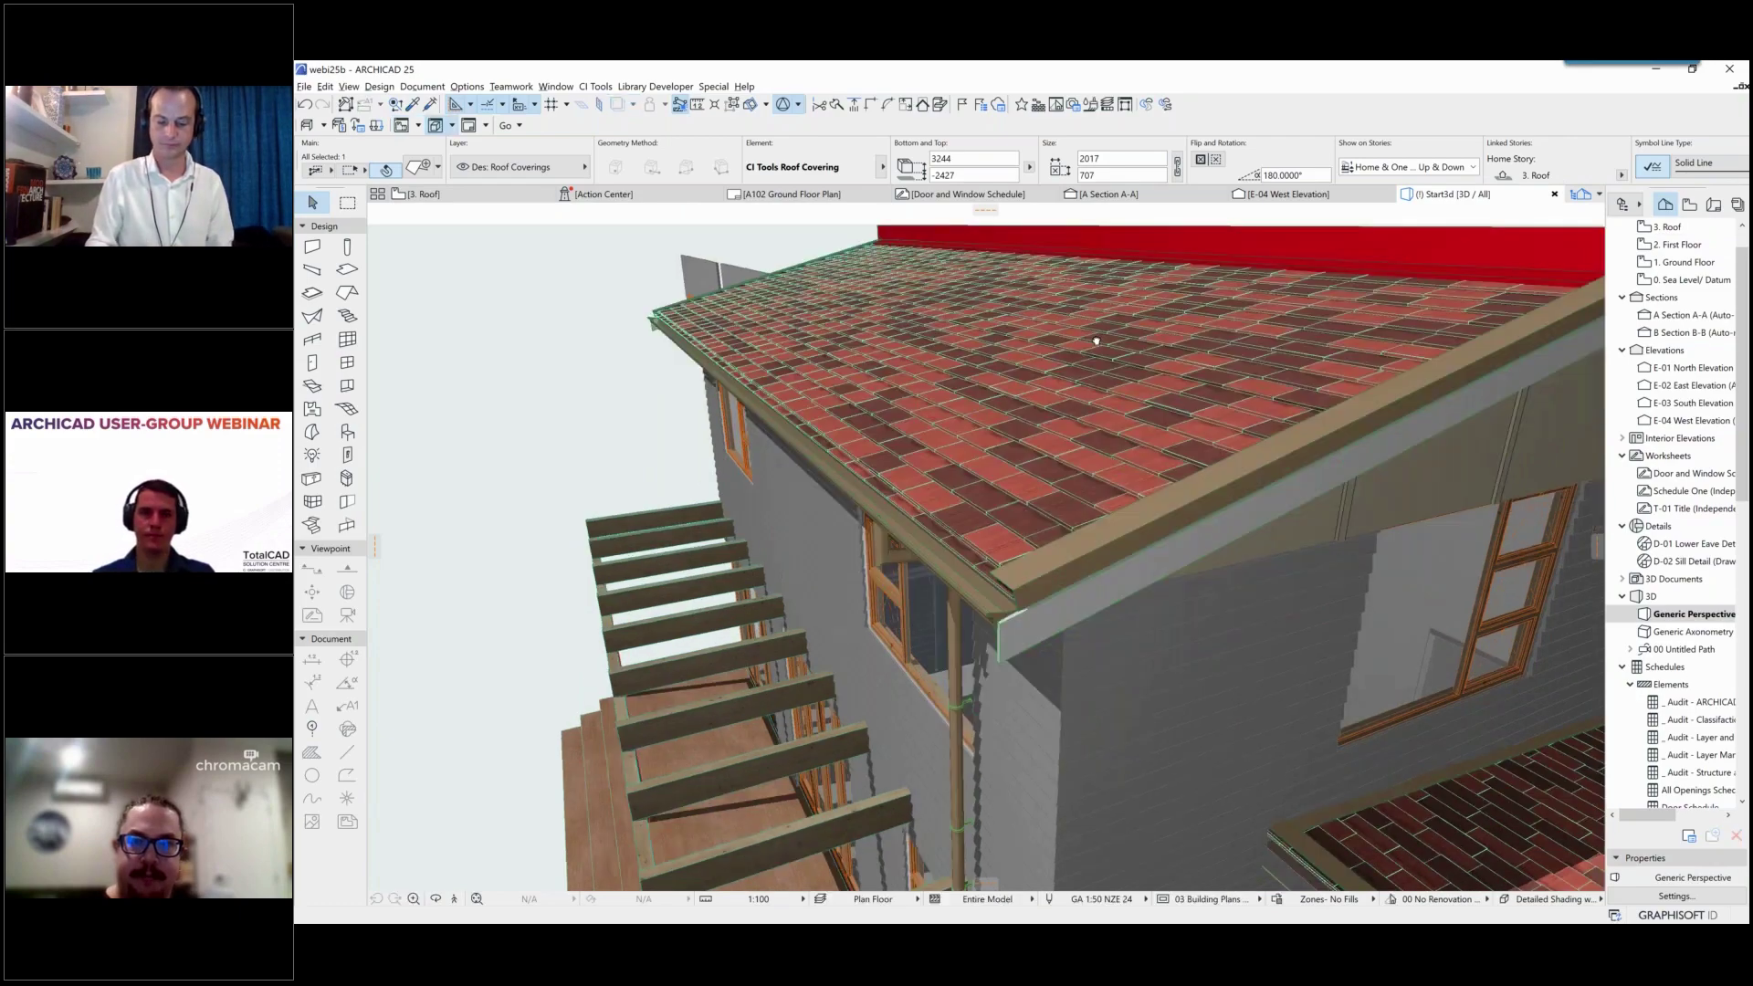
{"action": "middle_click_drag", "start_coordinate": [1096, 340], "coordinate": [1055, 631], "text": "shift"}
{"action": "left_click", "coordinate": [1054, 629]}
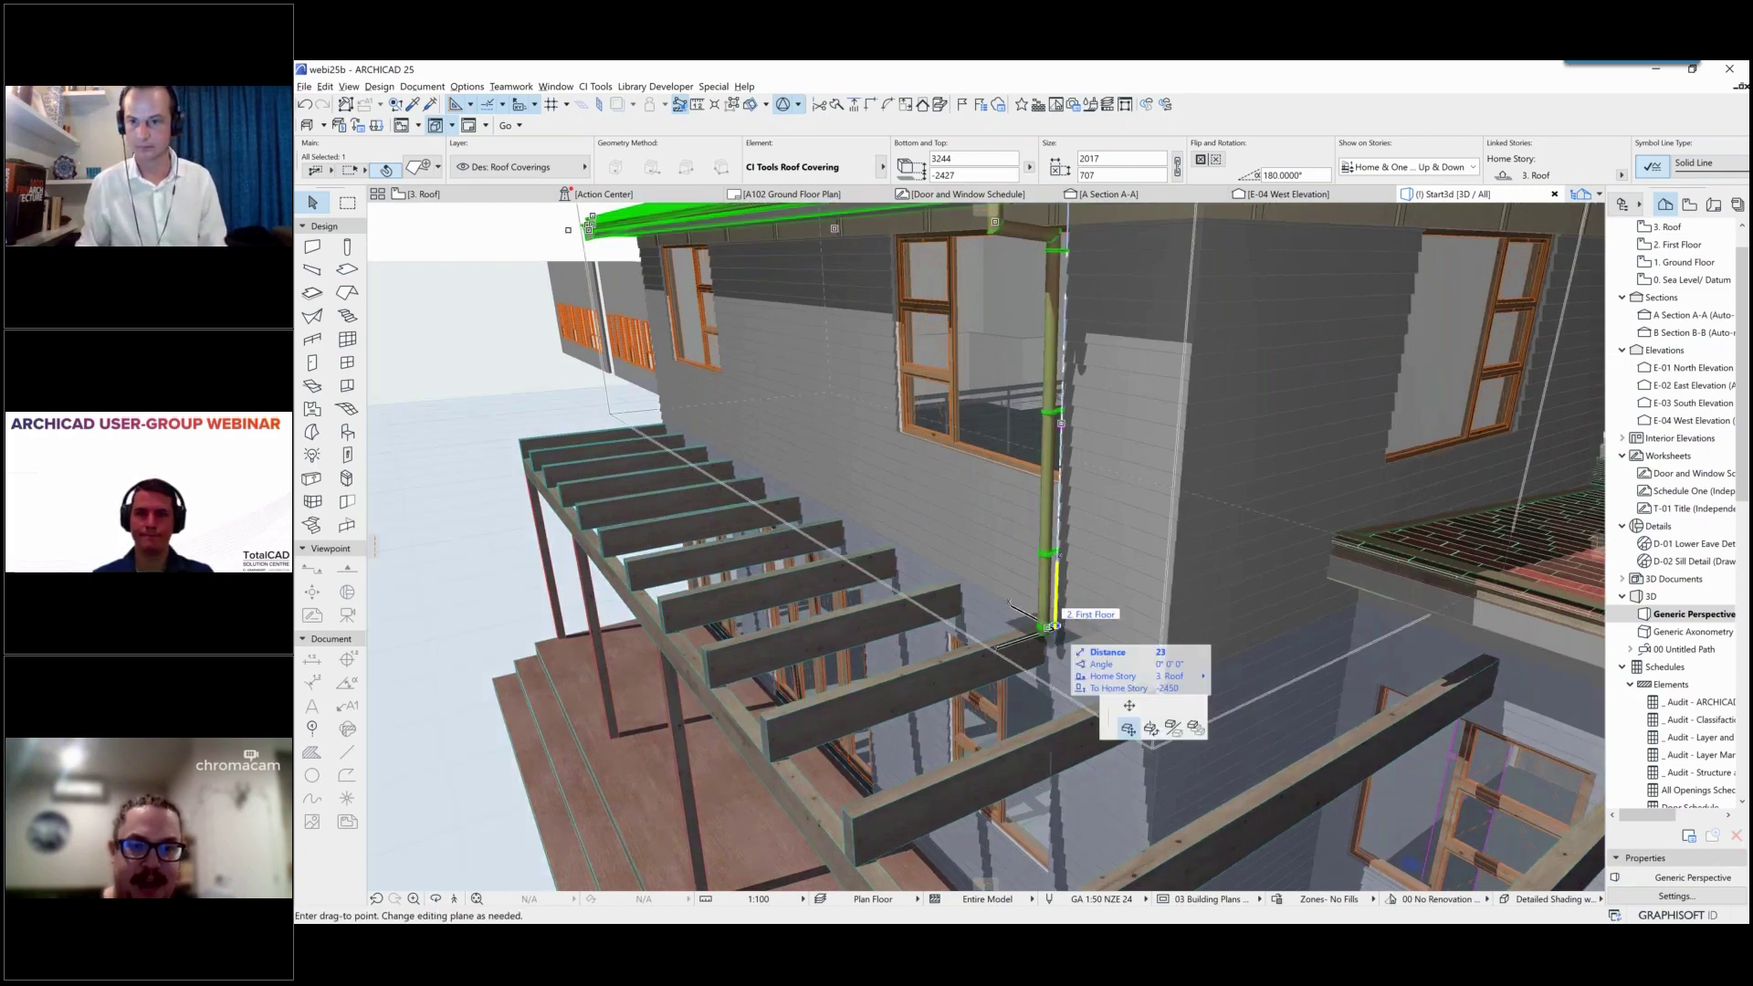
{"action": "left_click", "coordinate": [1130, 706]}
{"action": "left_click", "coordinate": [1037, 862]}
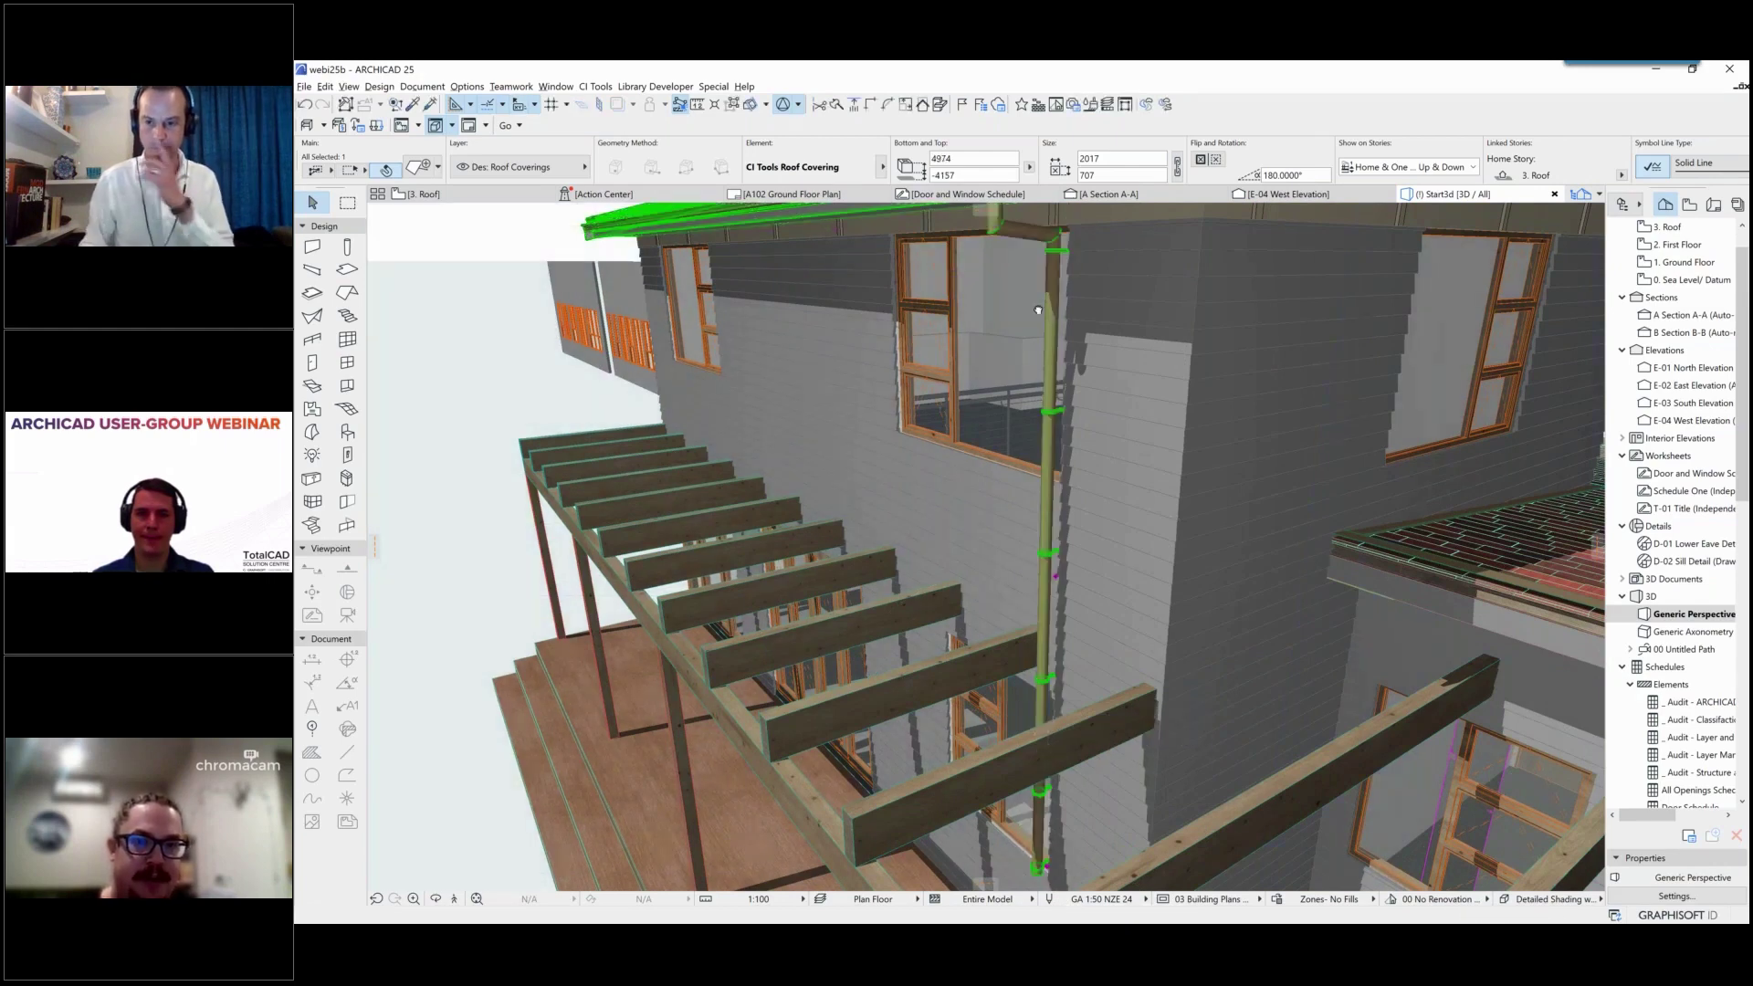
Step: Inspect the covering's gutter and downpipe from around the upper gable end and deselect the covering
{"action": "scroll", "coordinate": [1038, 311], "scroll_direction": "up", "scroll_amount": 2}
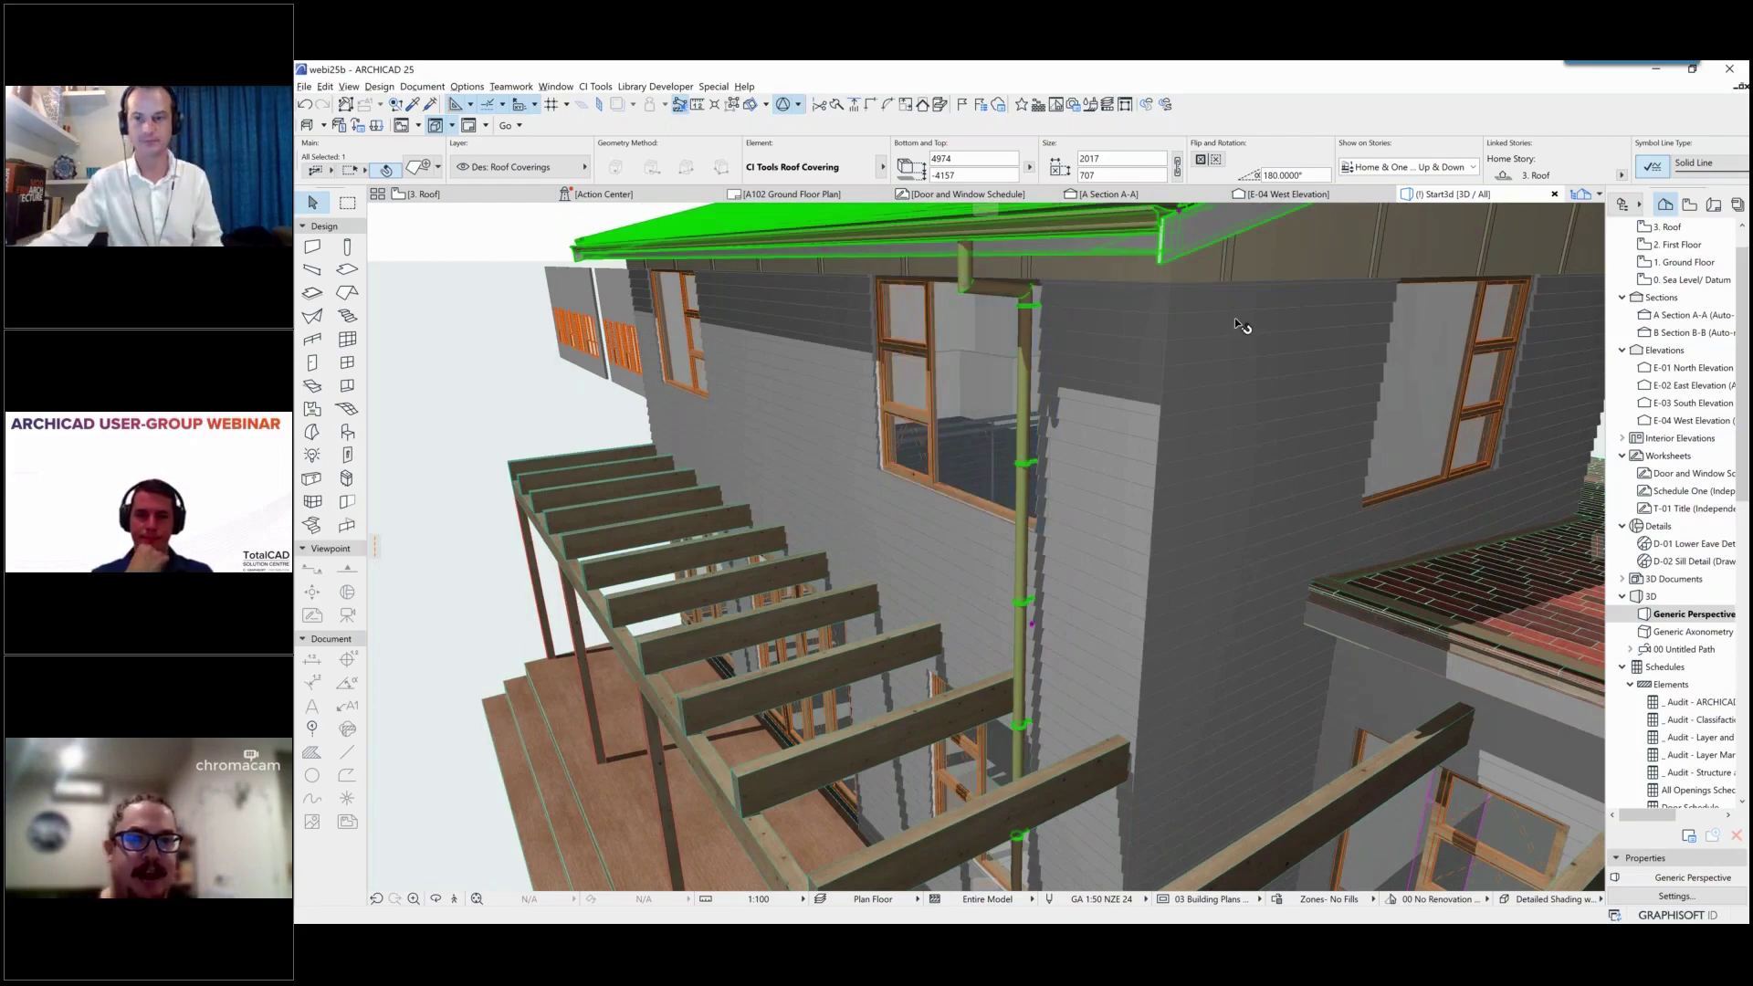
{"action": "scroll", "coordinate": [1241, 325], "scroll_direction": "down", "scroll_amount": 1}
{"action": "scroll", "coordinate": [1242, 325], "scroll_direction": "down", "scroll_amount": 2}
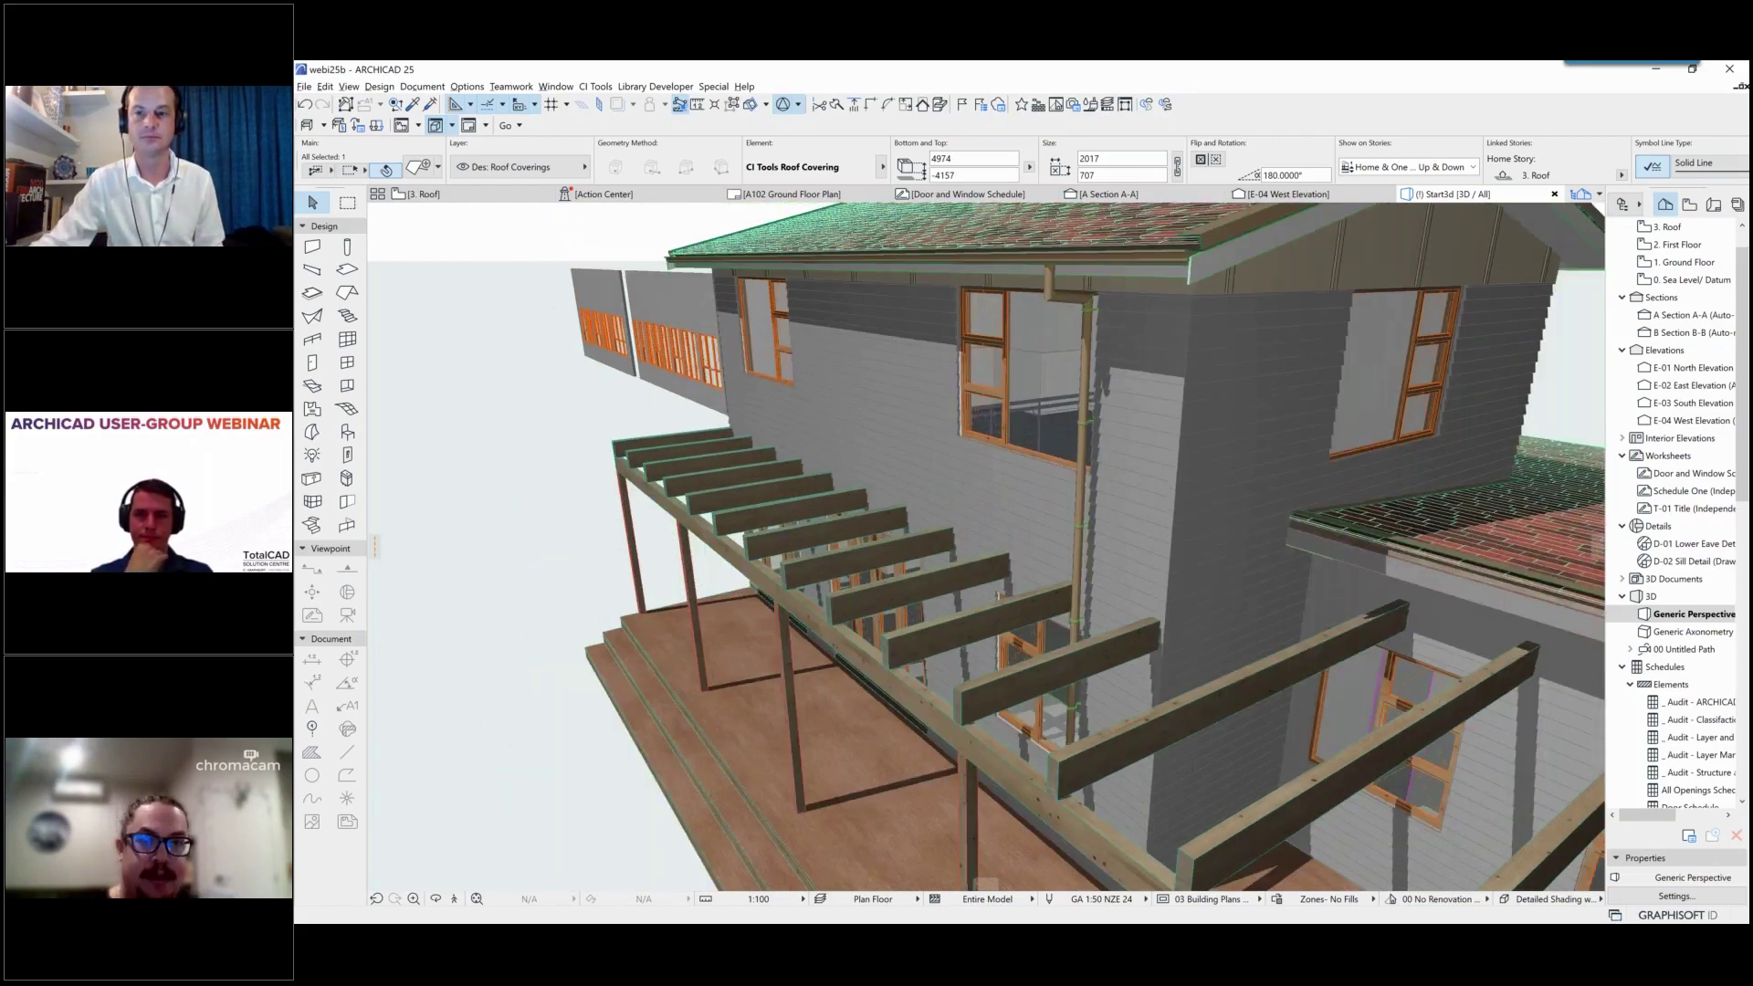
{"action": "middle_click_drag", "start_coordinate": [1241, 325], "coordinate": [1291, 414], "text": "shift"}
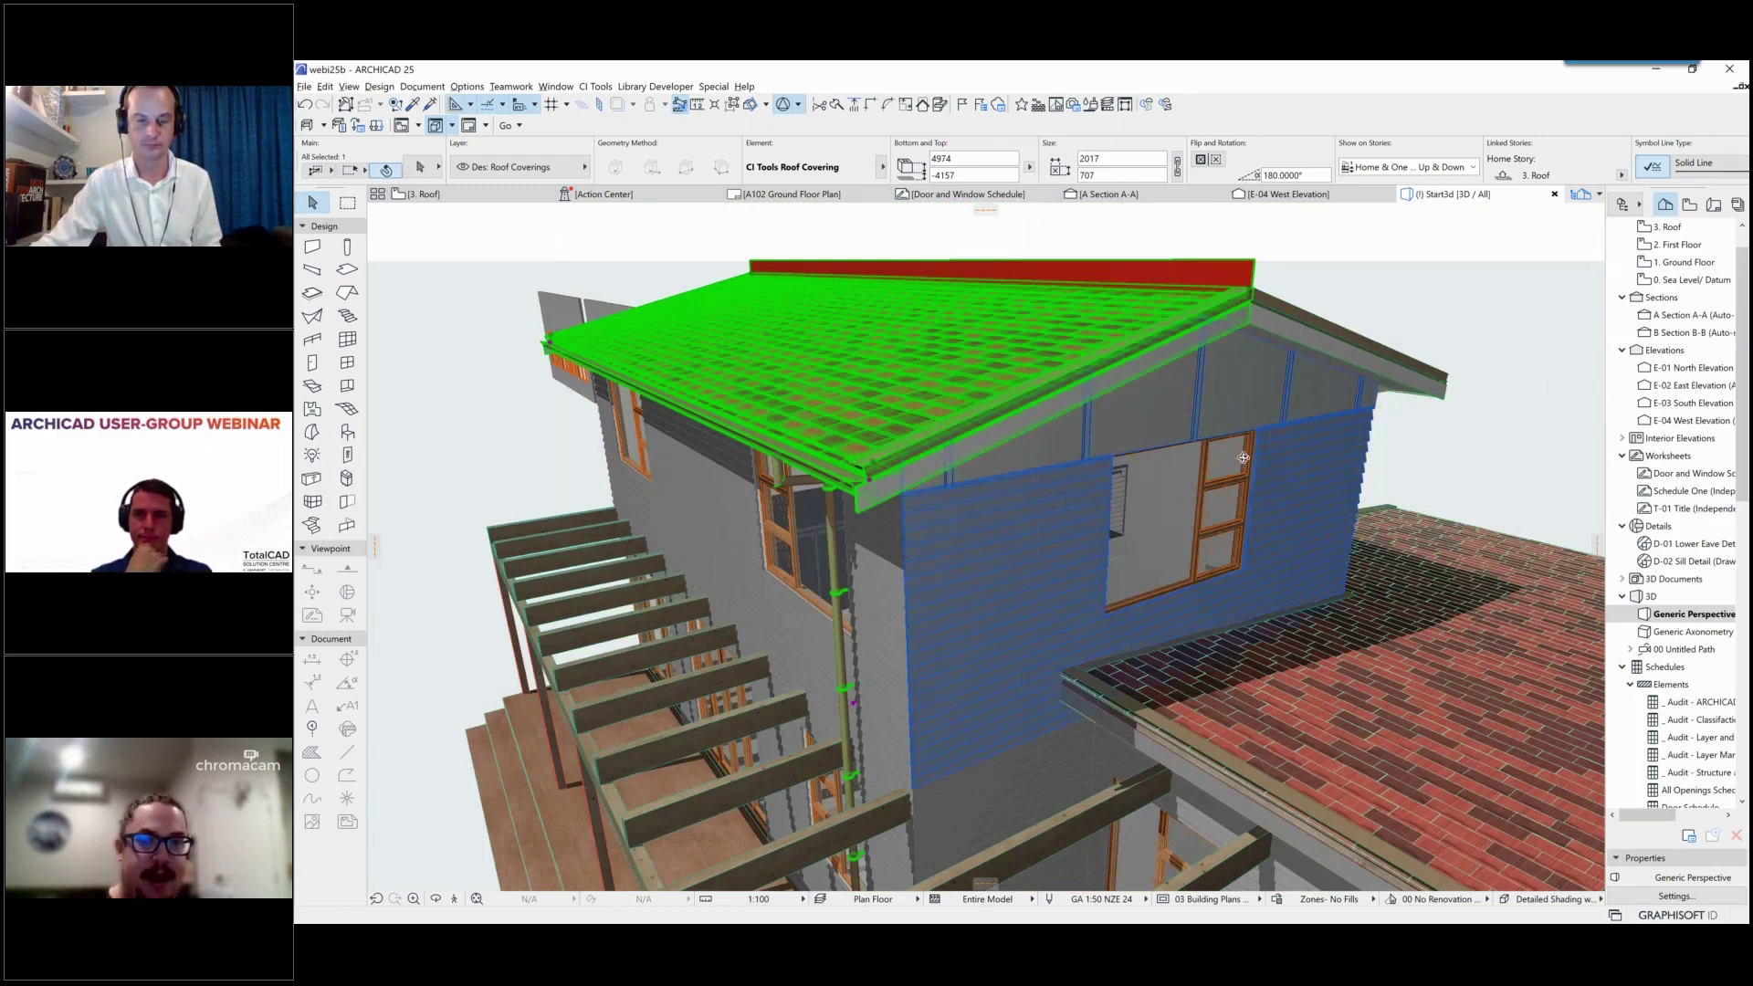
{"action": "middle_click_drag", "start_coordinate": [1244, 458], "coordinate": [1243, 367], "text": "shift"}
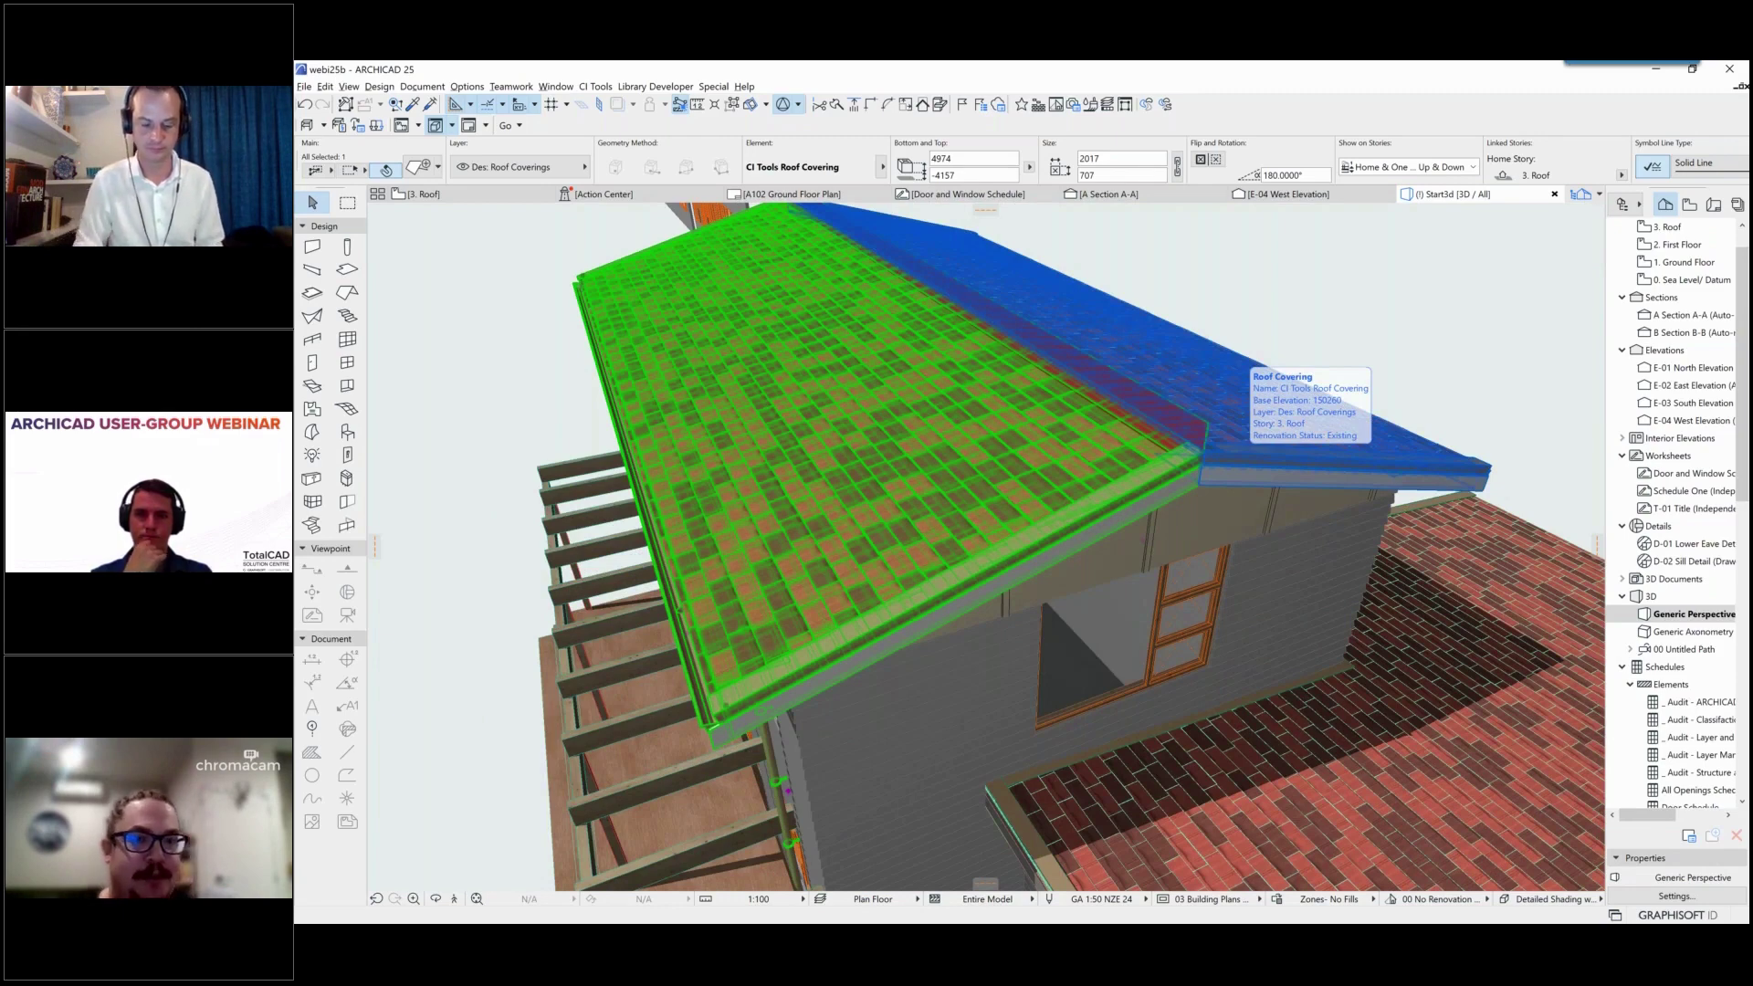
{"action": "left_click", "coordinate": [1392, 347]}
{"action": "middle_click_drag", "start_coordinate": [1392, 347], "coordinate": [1050, 584], "text": "shift"}
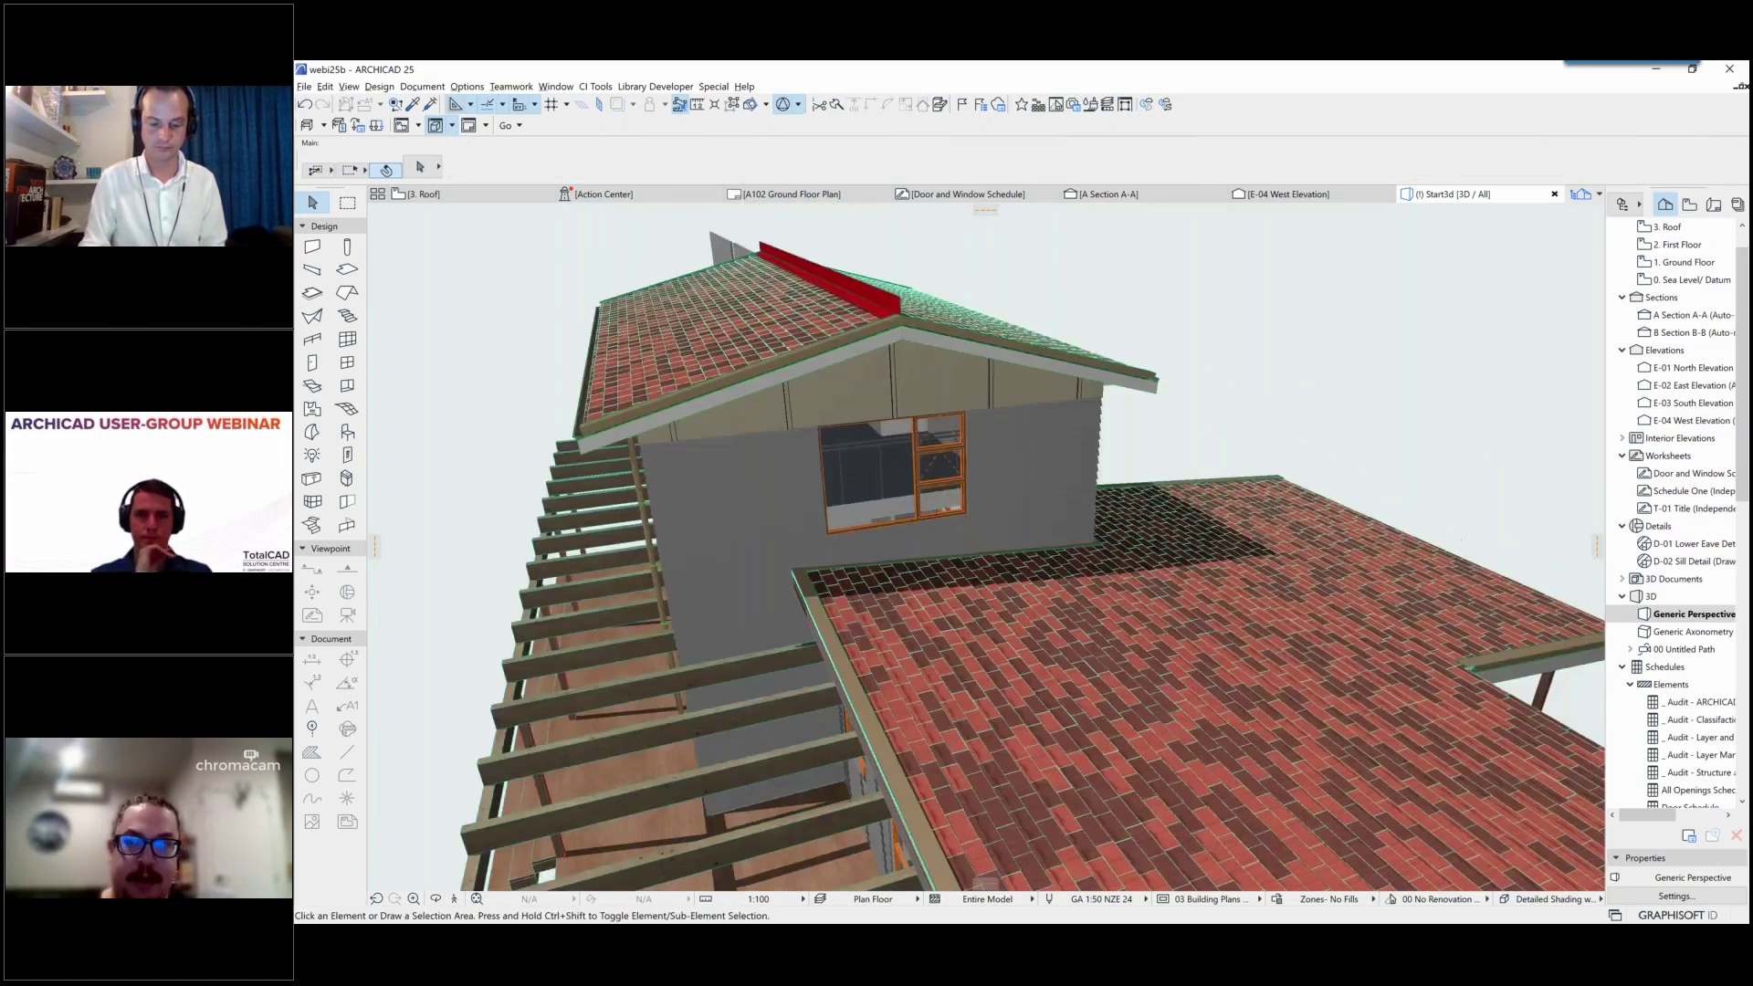
Step: Review the component display and shadow-casting settings for CI Coverings in the Model View Options, and cancel
{"action": "left_click", "coordinate": [555, 86]}
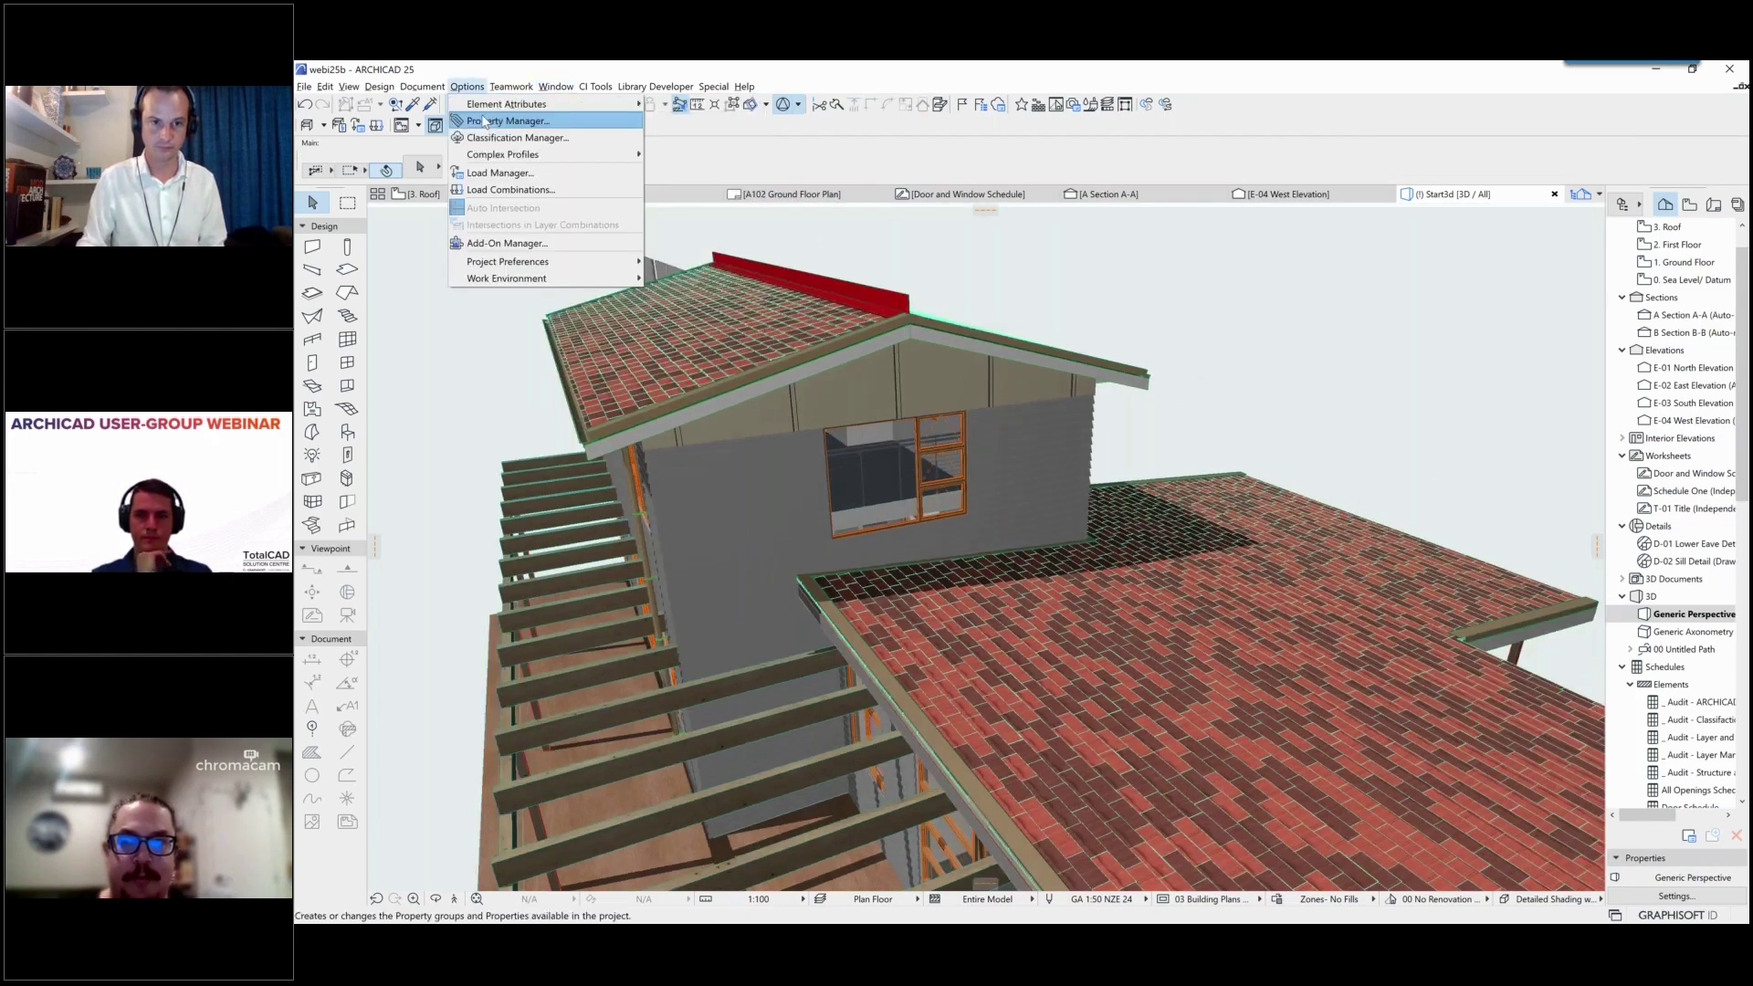
{"action": "mouse_move", "coordinate": [493, 108]}
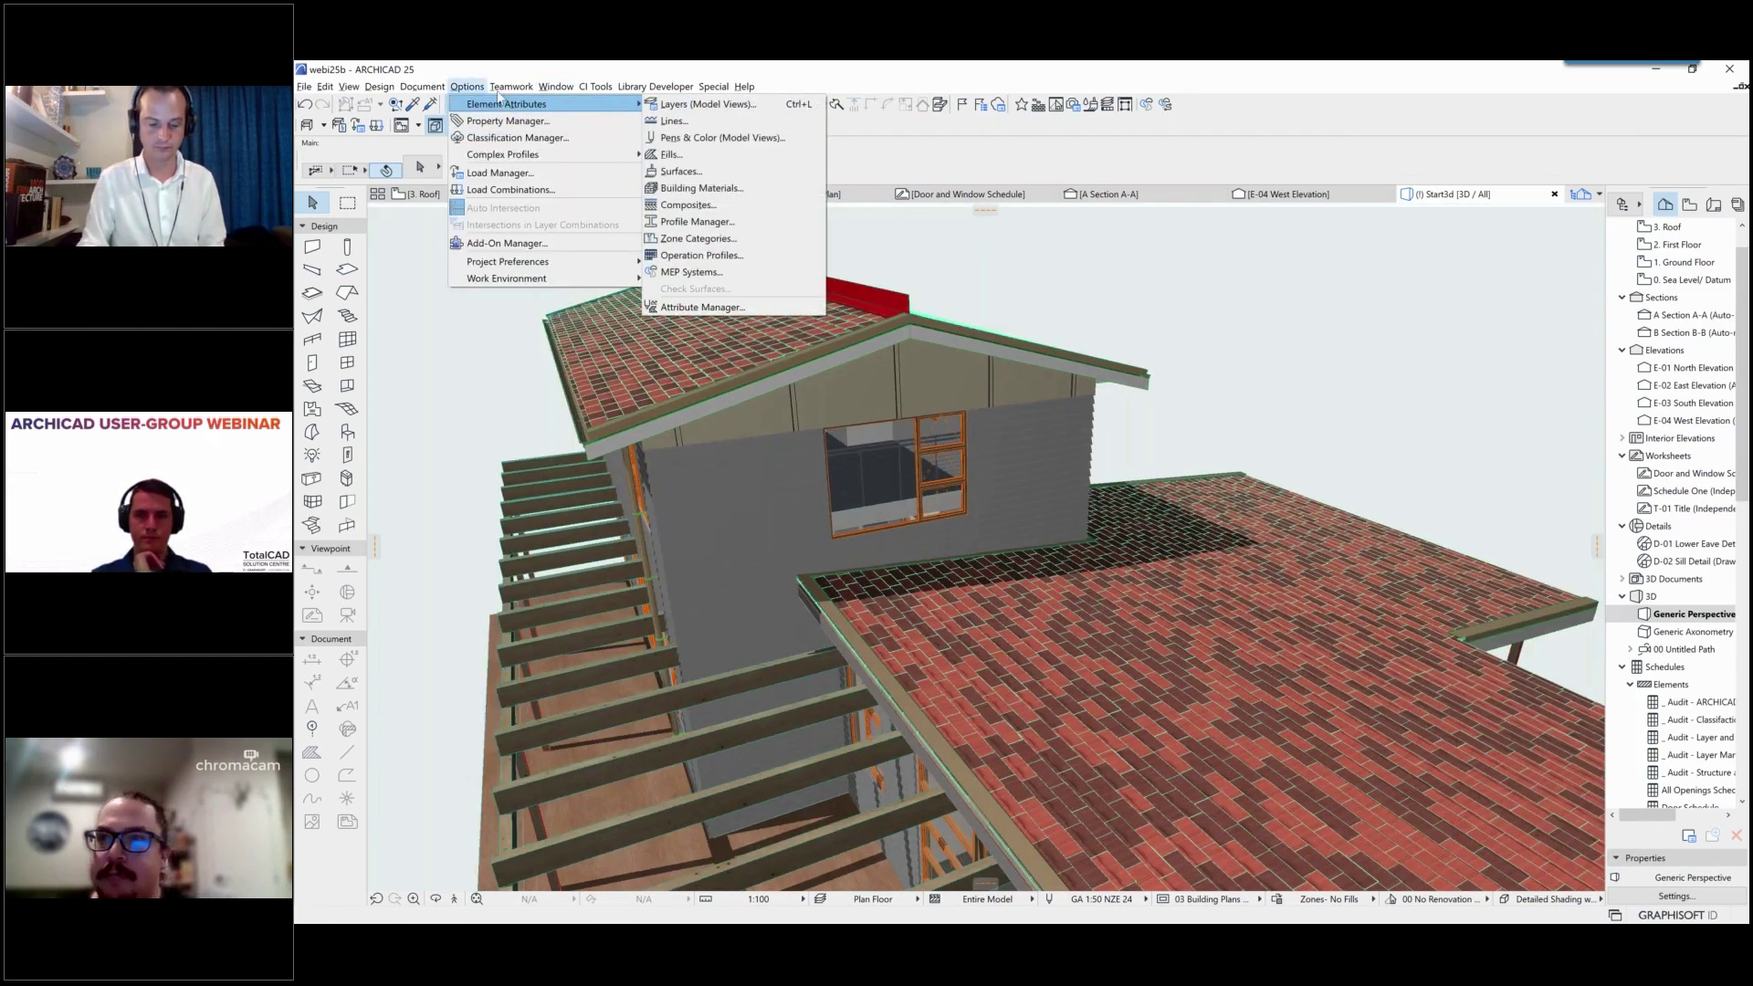
{"action": "left_click", "coordinate": [477, 89]}
{"action": "left_click", "coordinate": [474, 91]}
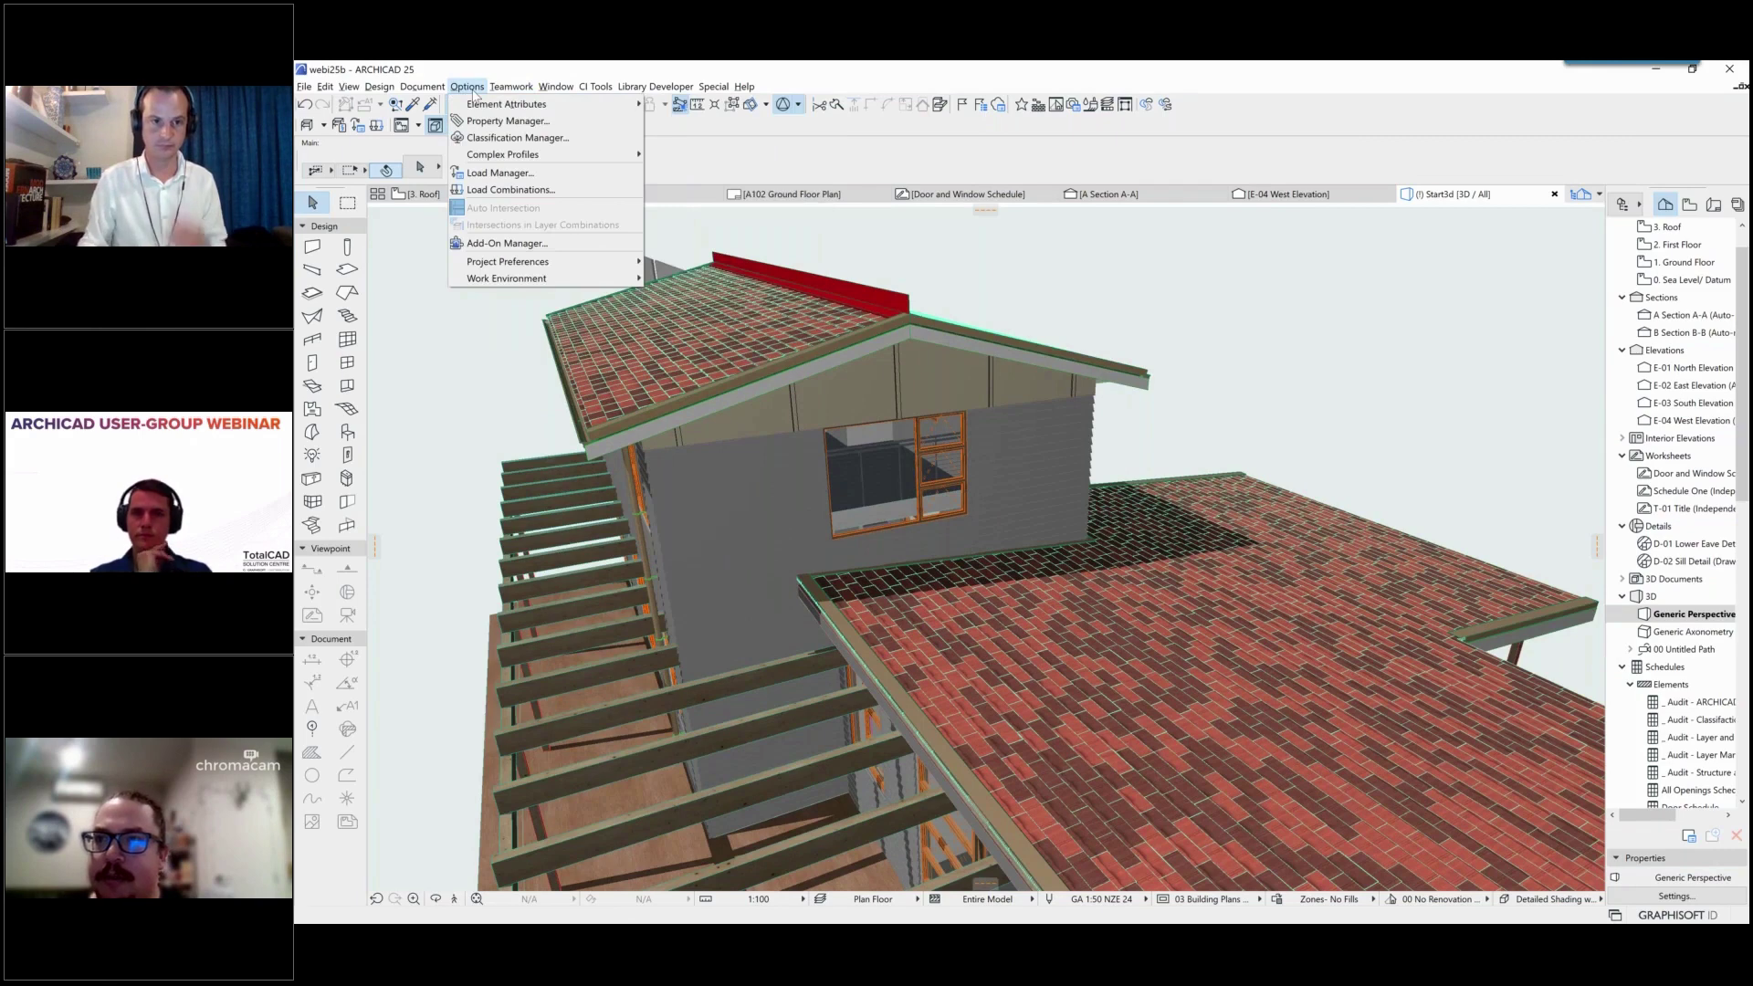
{"action": "mouse_move", "coordinate": [422, 87]}
{"action": "mouse_move", "coordinate": [484, 105]}
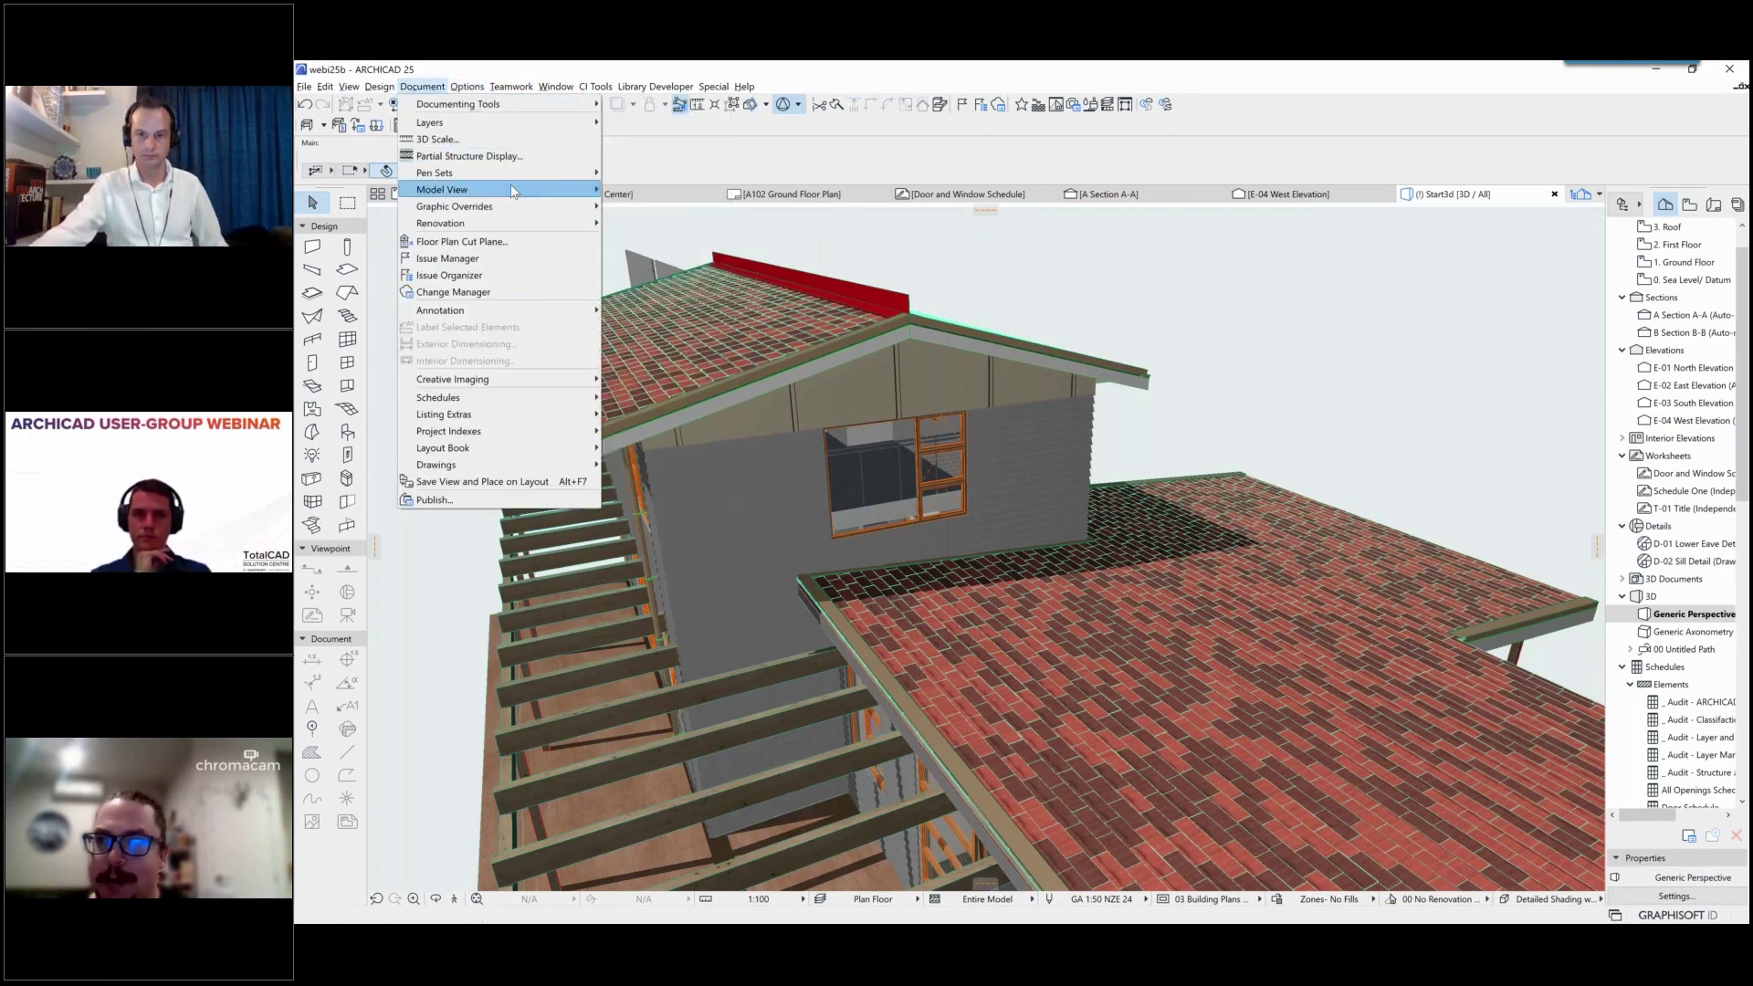
{"action": "mouse_move", "coordinate": [513, 191]}
{"action": "left_click", "coordinate": [657, 192]}
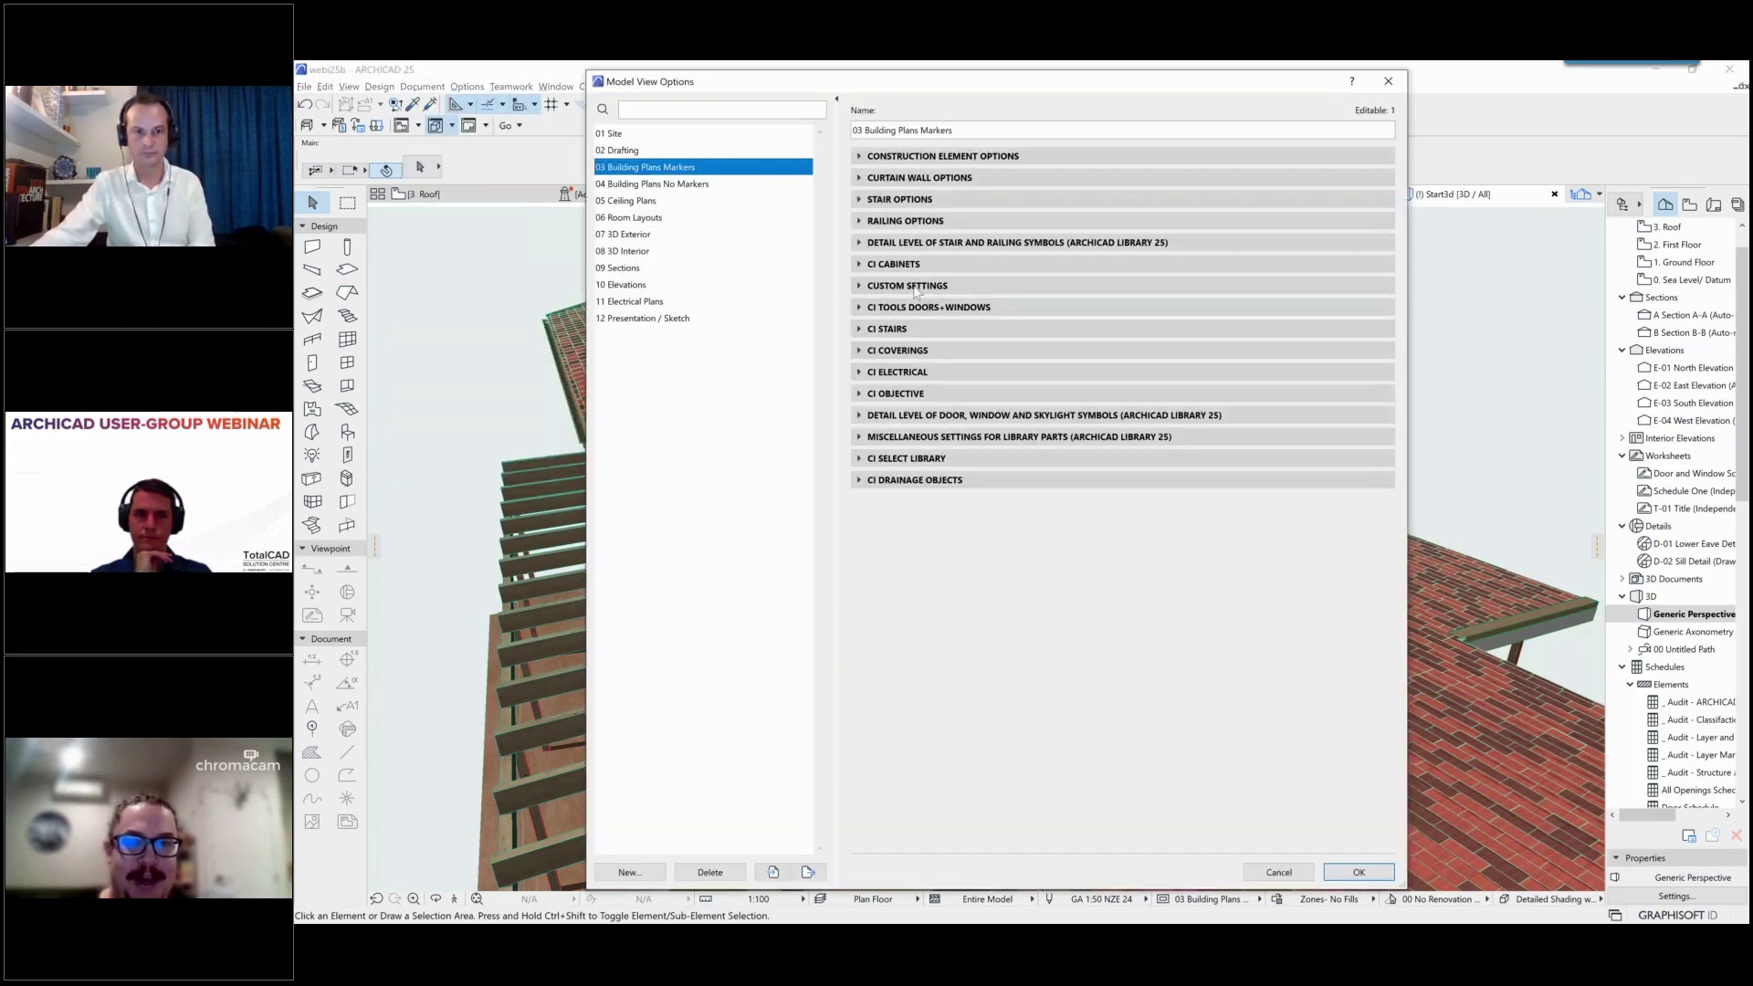
{"action": "left_click", "coordinate": [939, 352]}
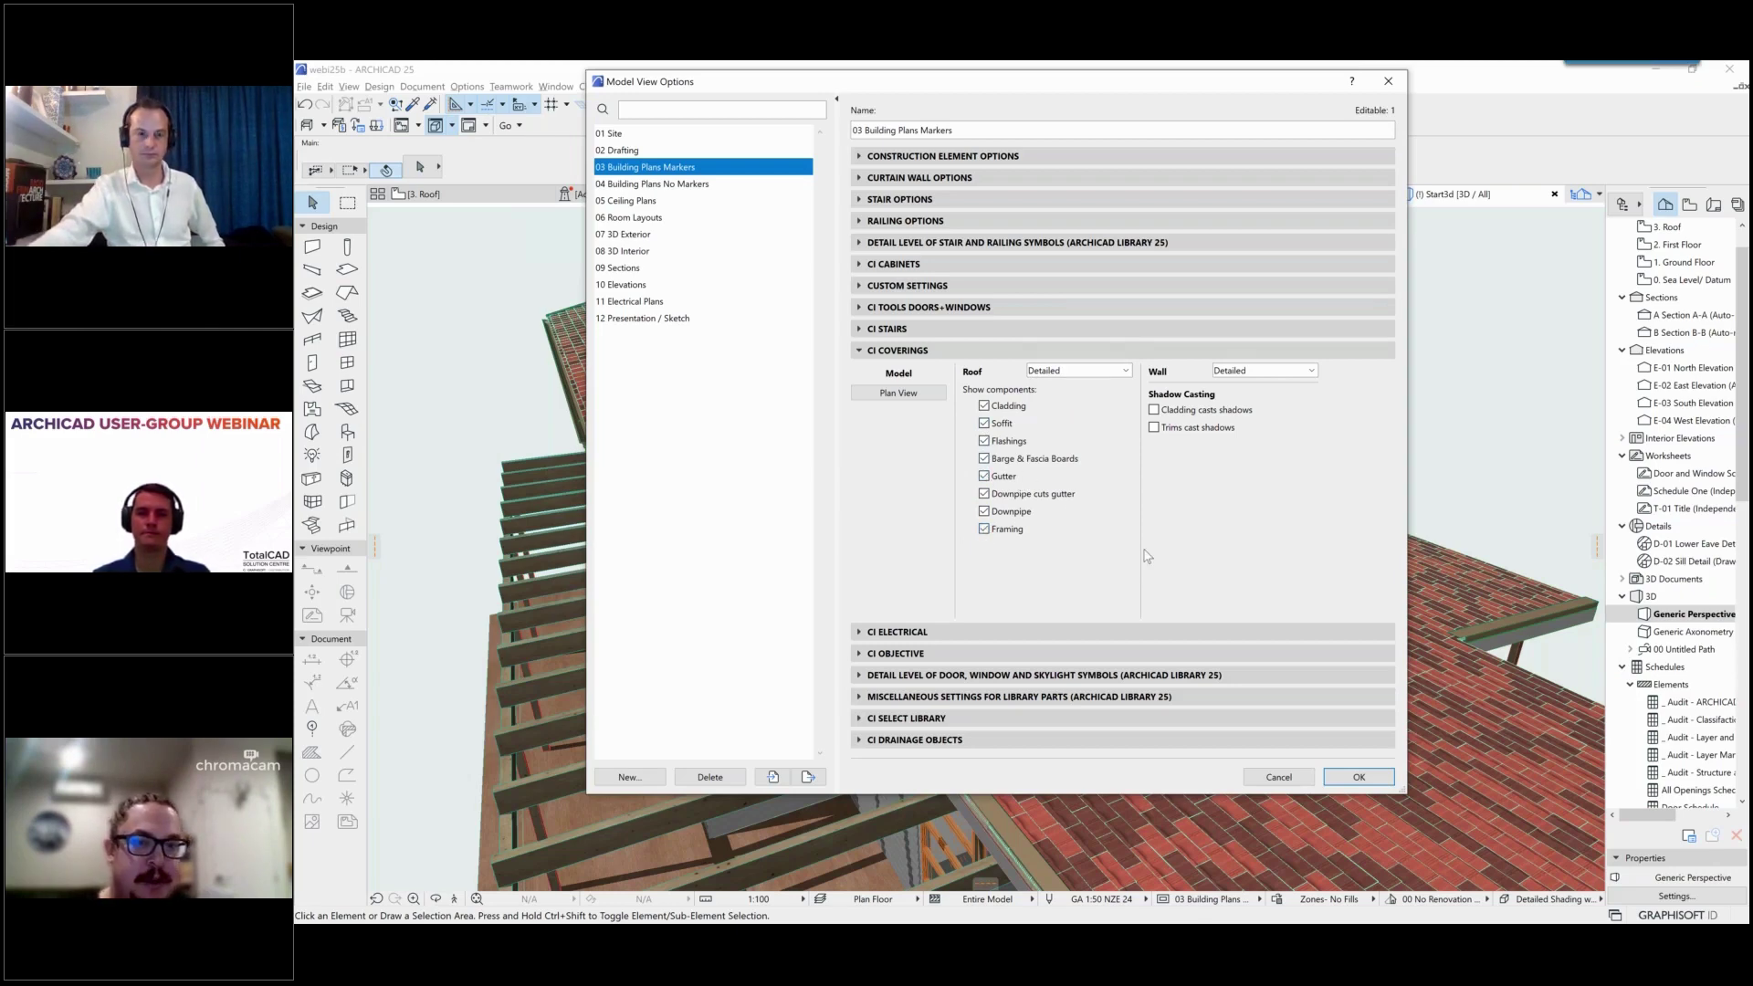
{"action": "left_click", "coordinate": [1278, 776]}
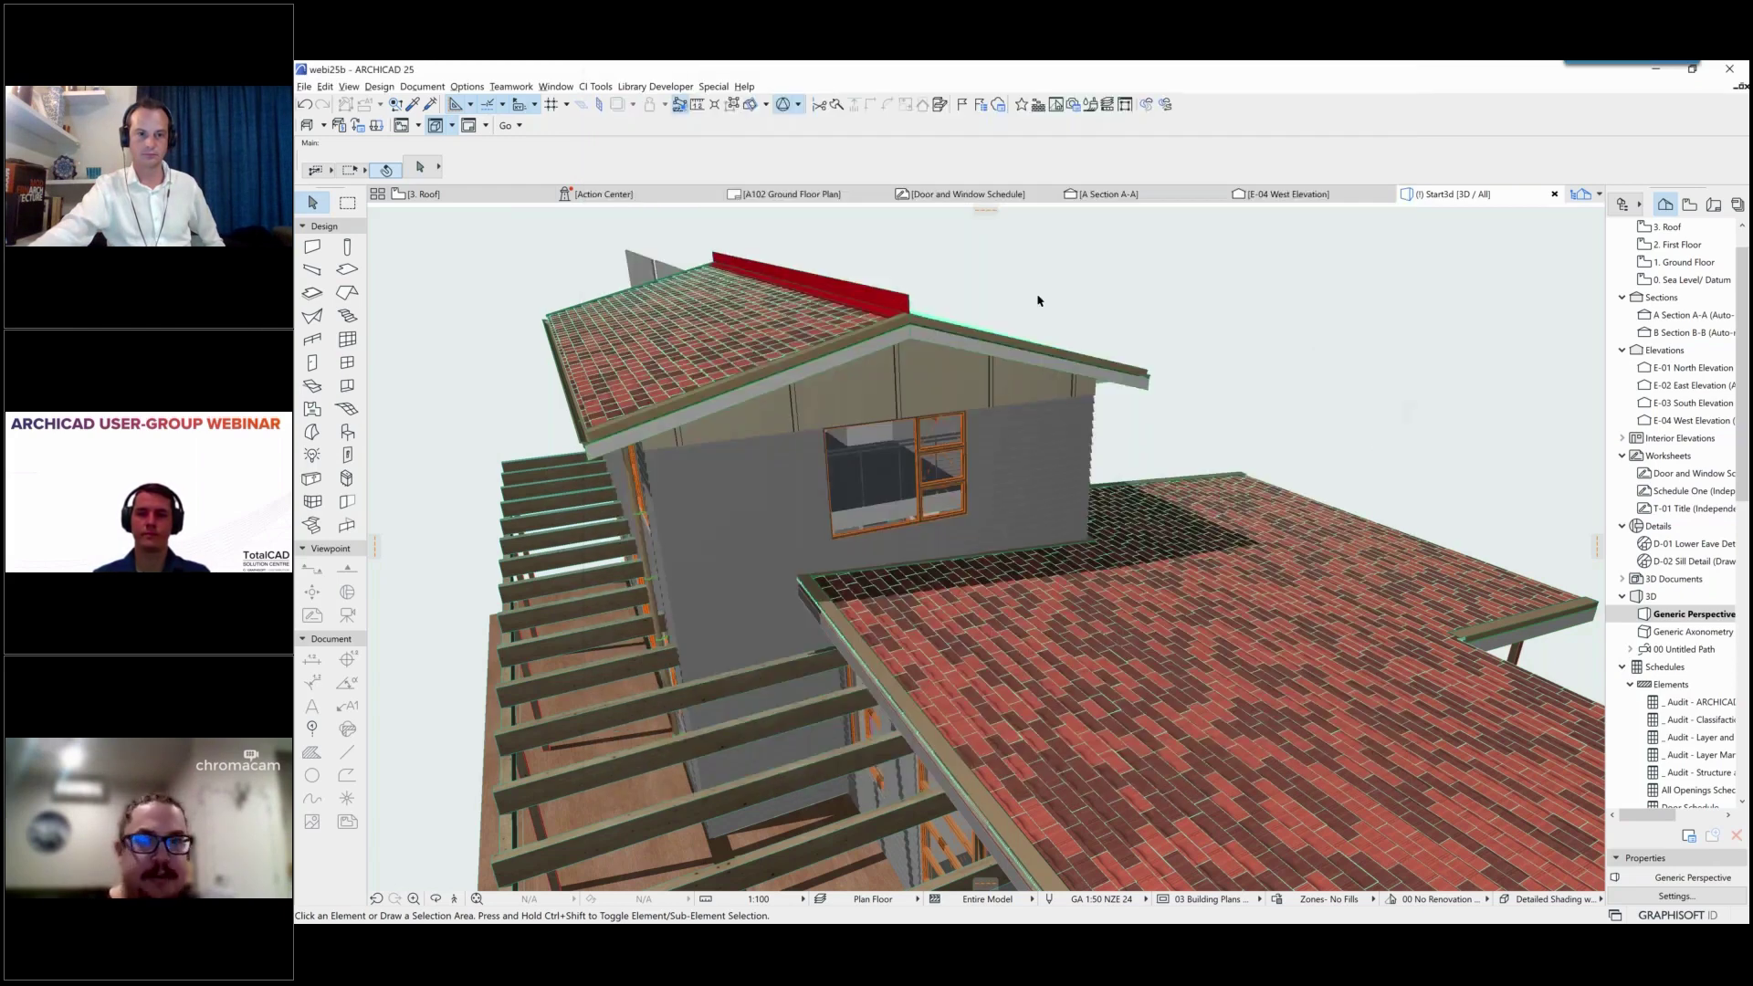
Step: On the Ground Floor plan, place a 600 x 560 x 860 CI Cabinet in the empty area beyond the section markers
{"action": "left_click", "coordinate": [470, 194]}
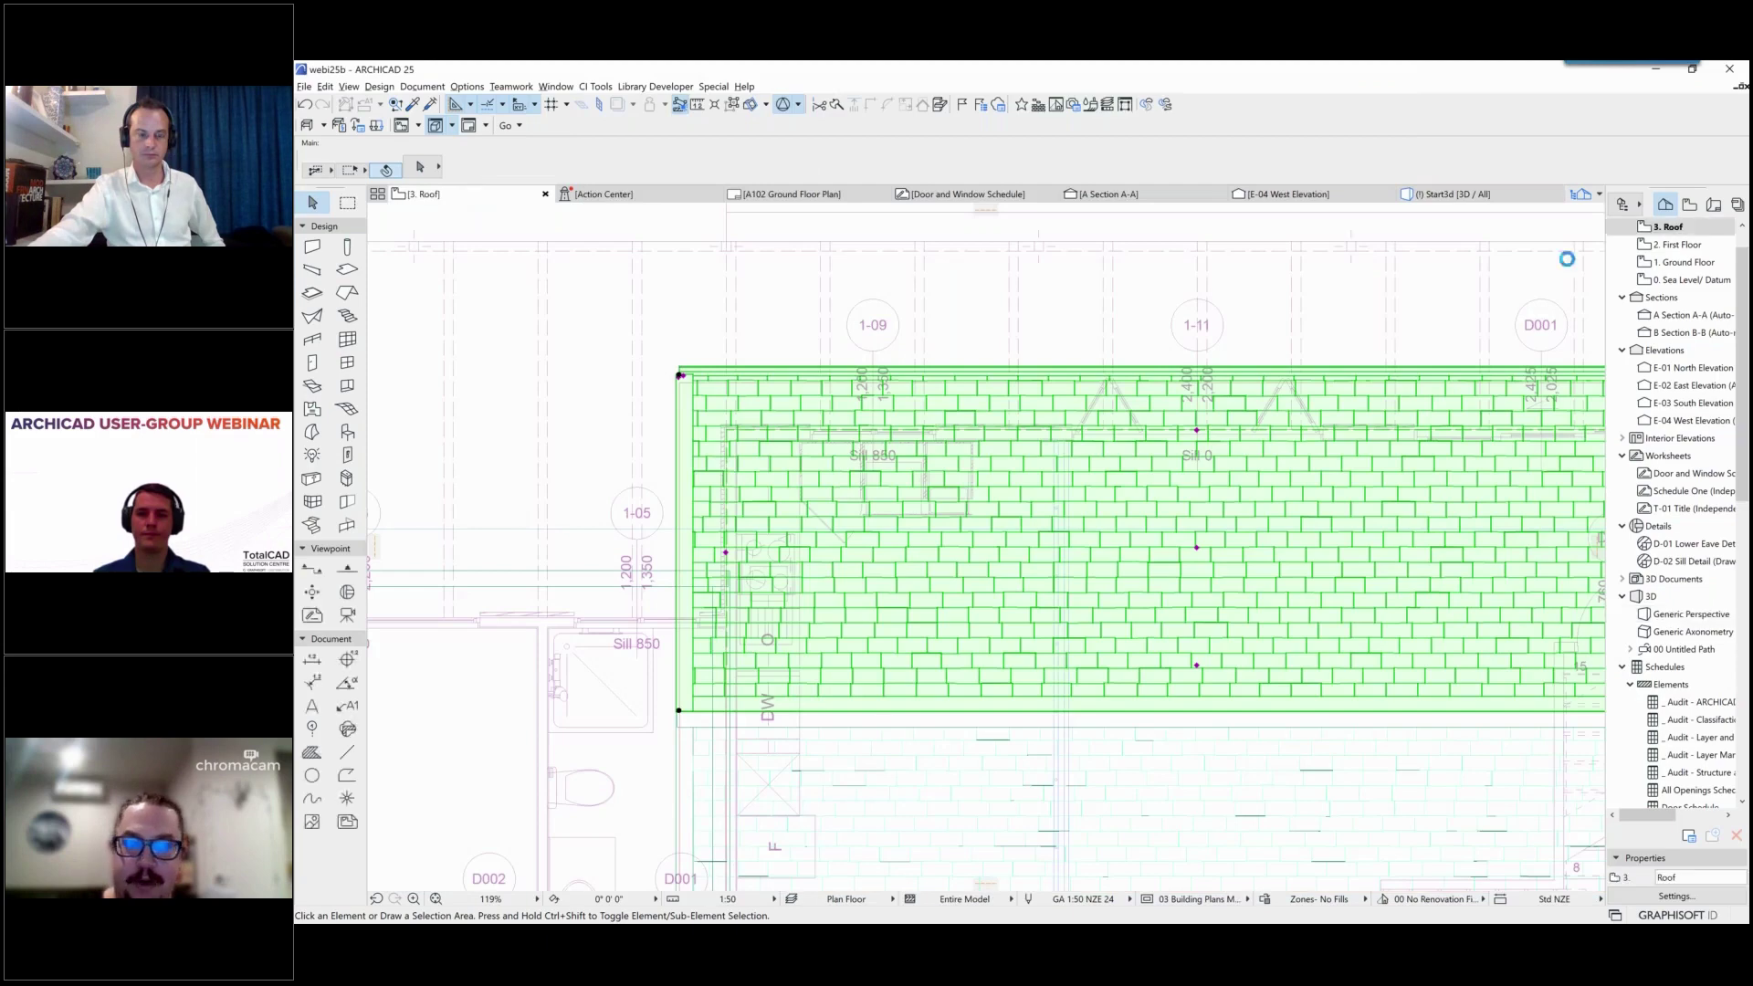
{"action": "double_click", "coordinate": [1680, 265]}
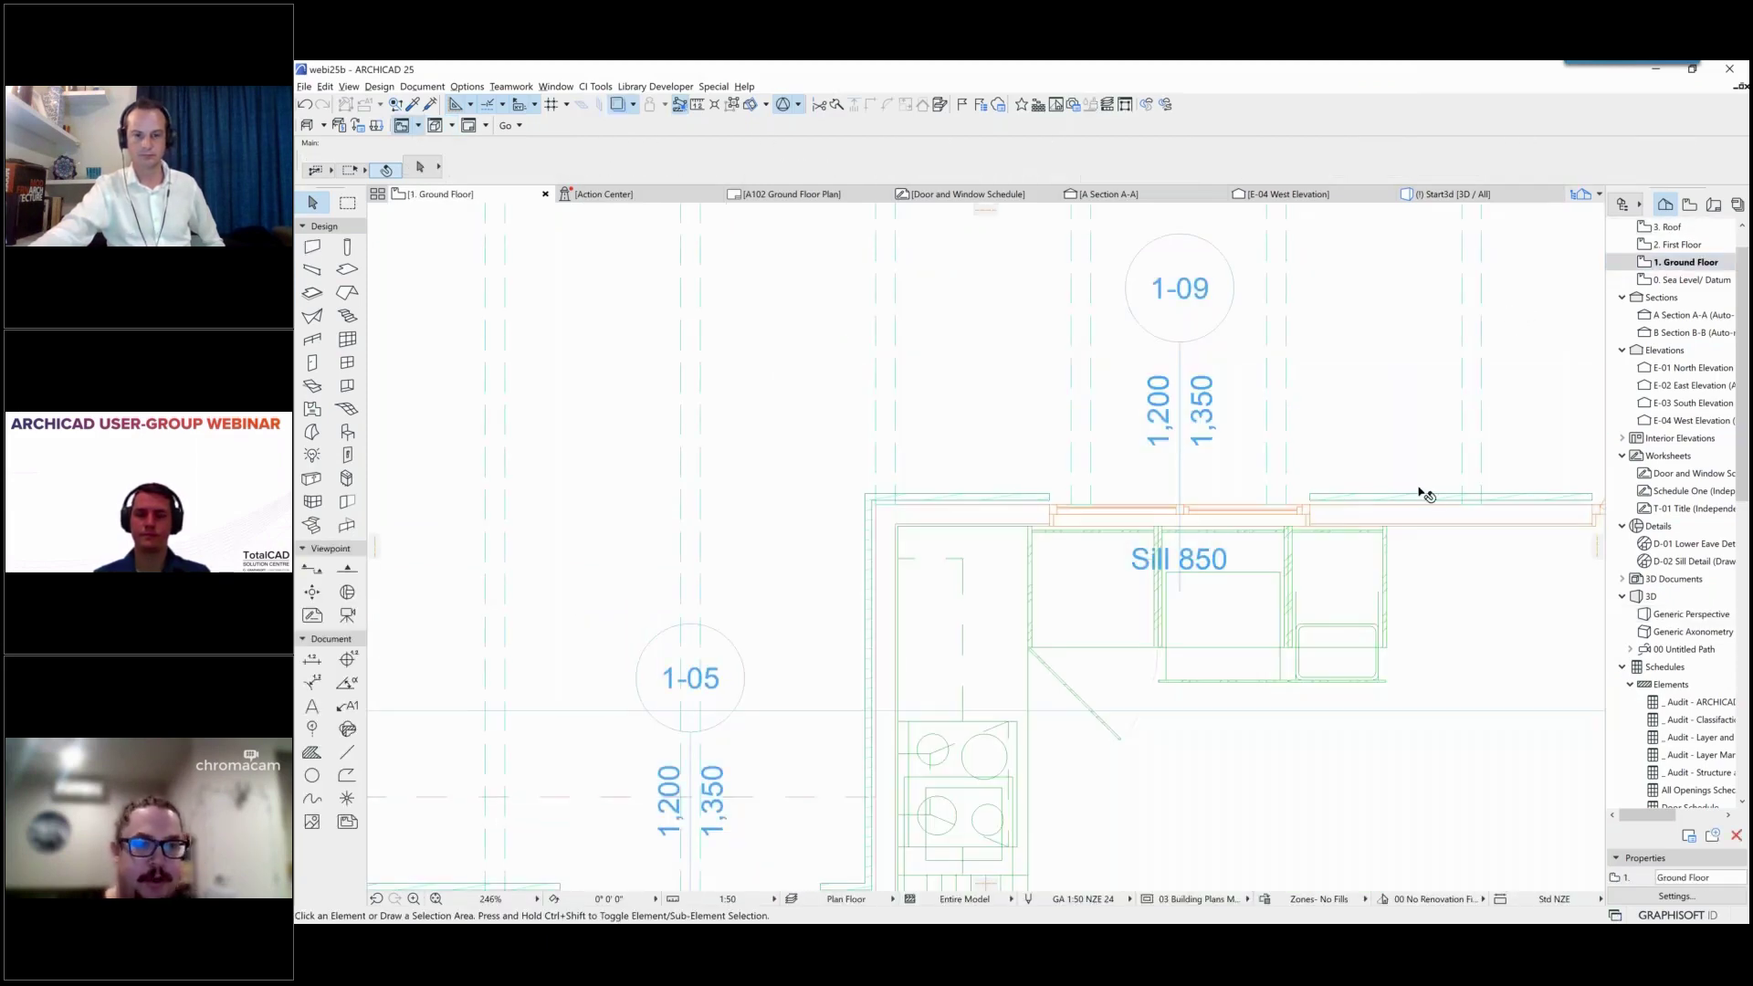
{"action": "scroll", "coordinate": [1421, 502], "scroll_direction": "down", "scroll_amount": 5}
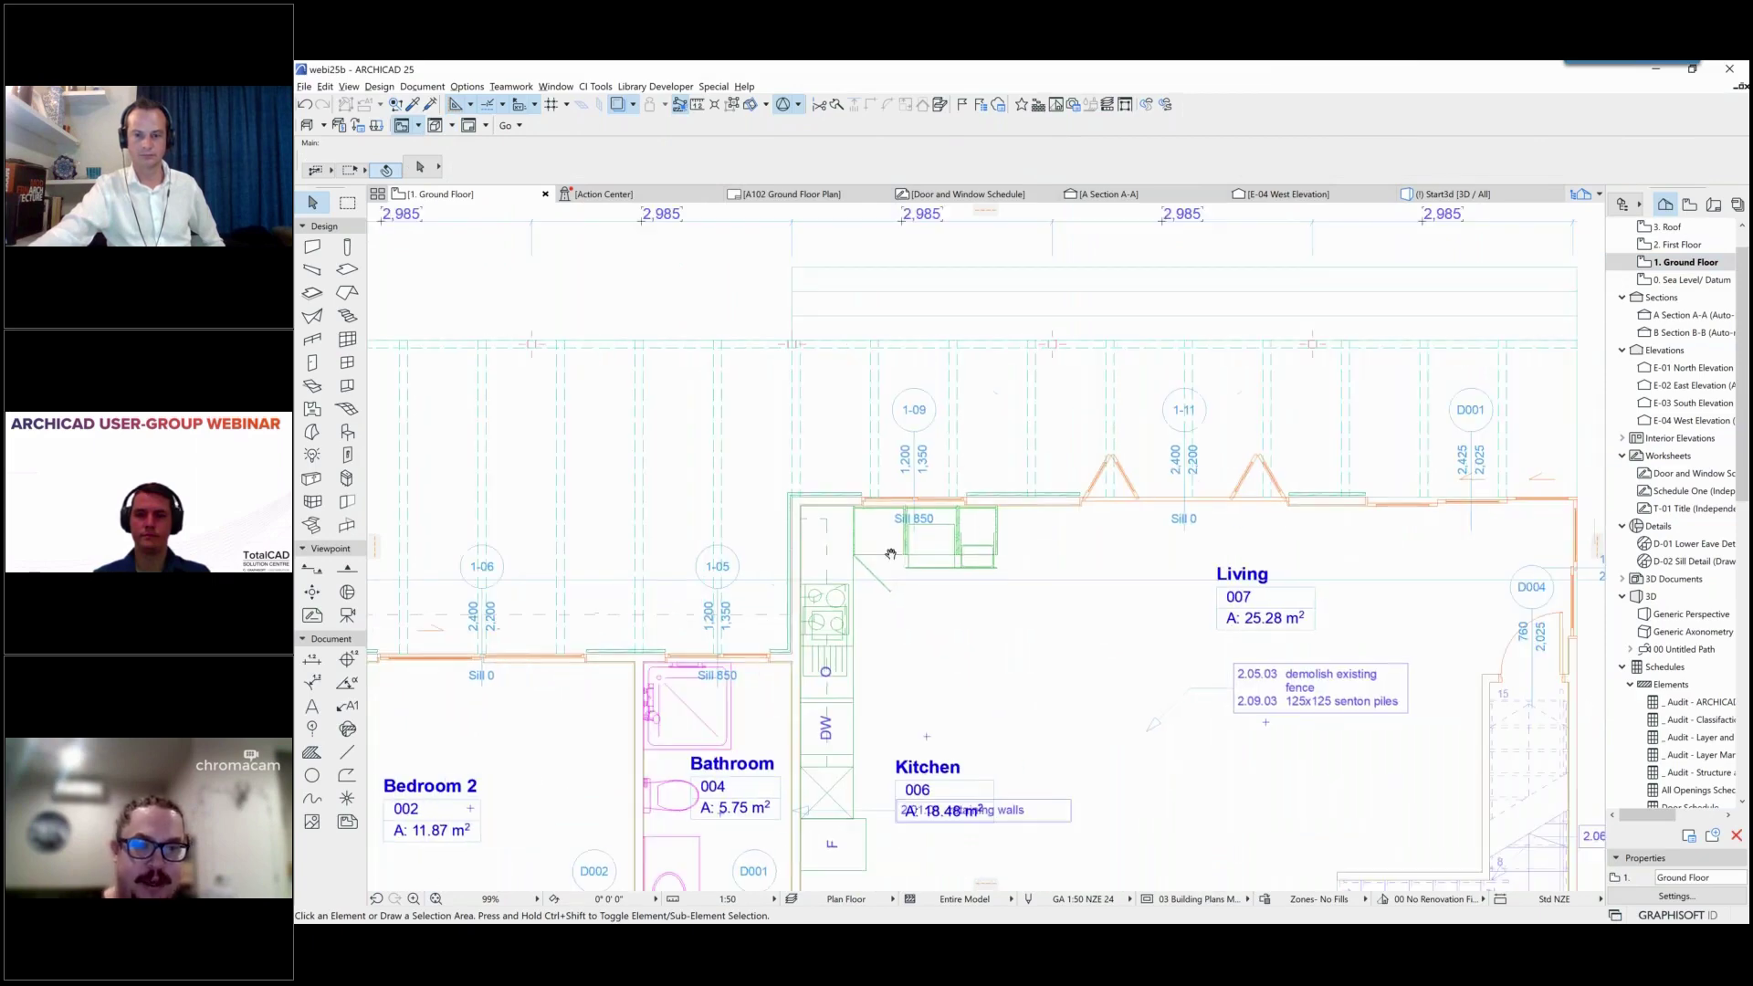
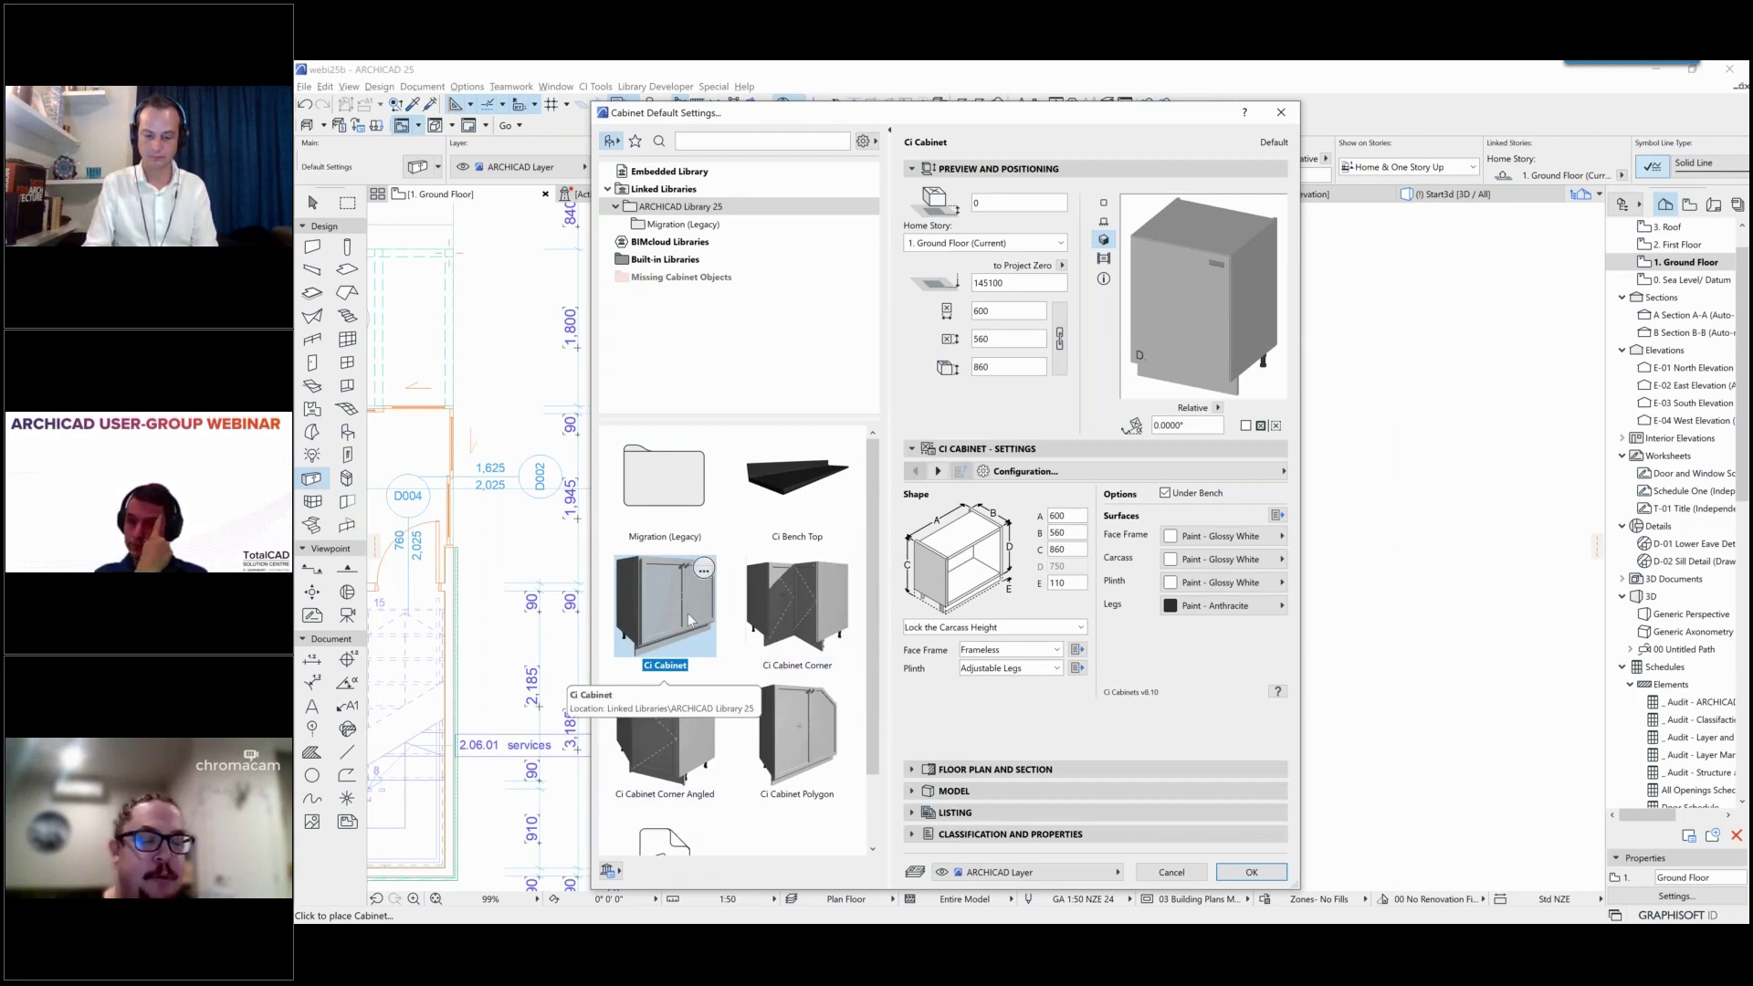
{"action": "left_click", "coordinate": [1252, 874]}
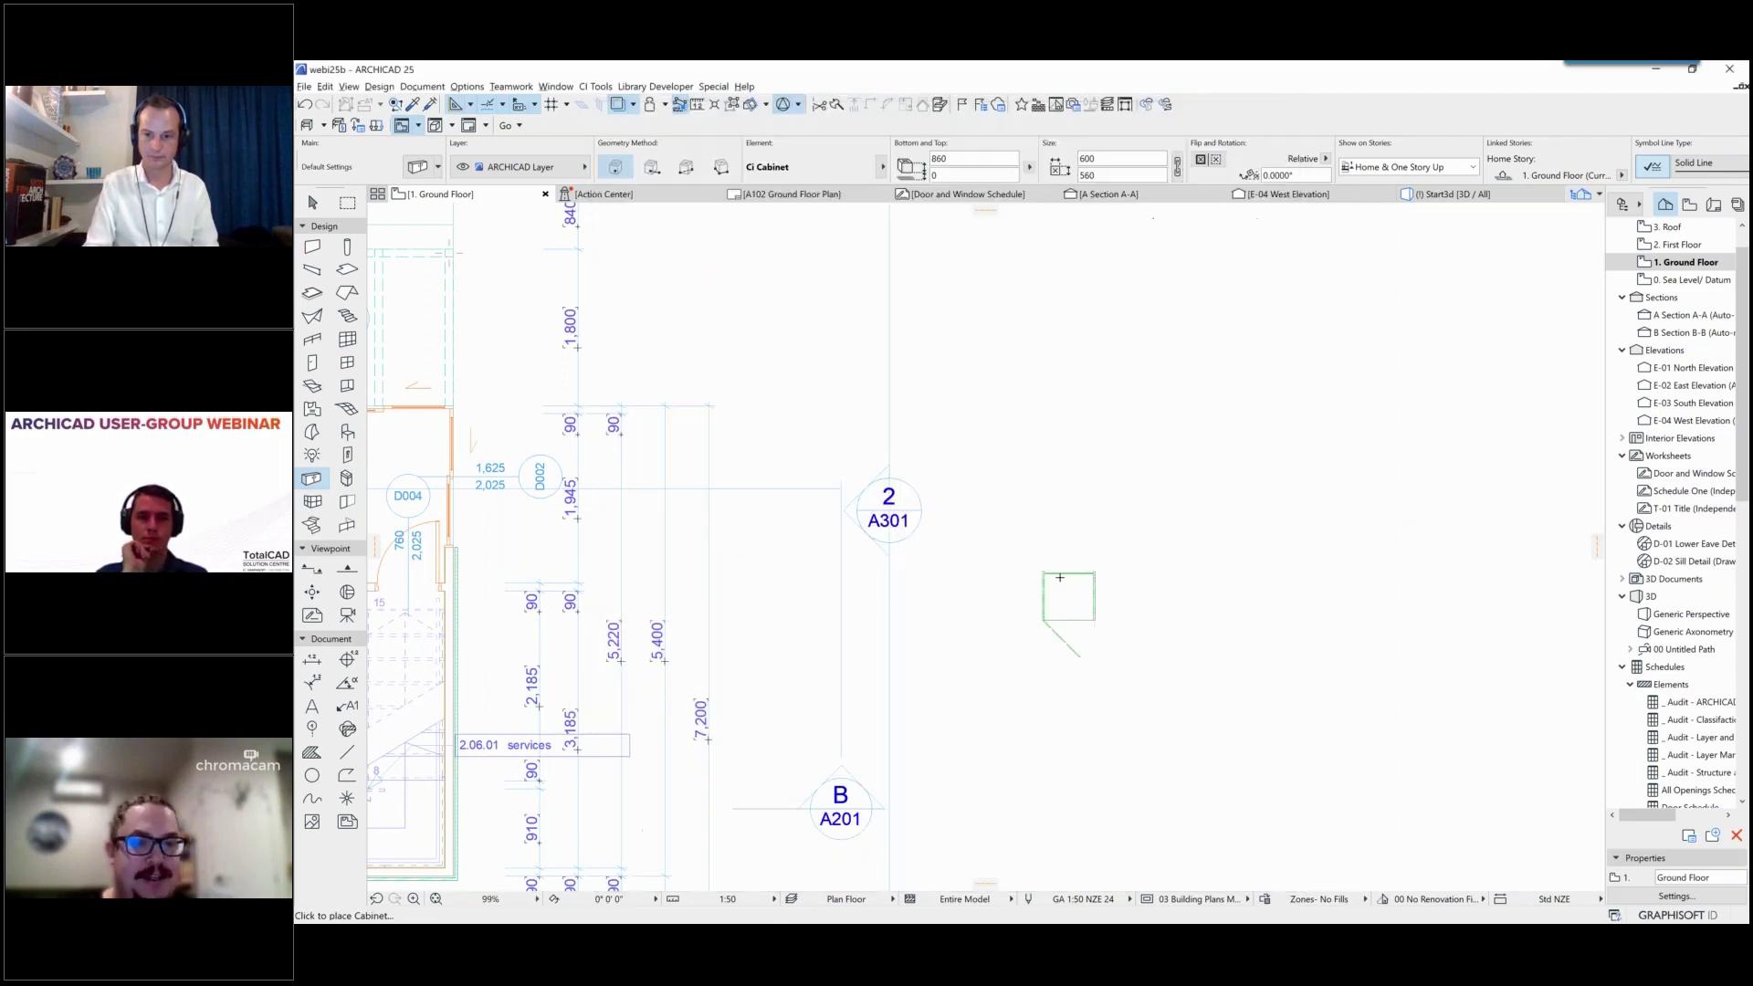
{"action": "left_click", "coordinate": [312, 202]}
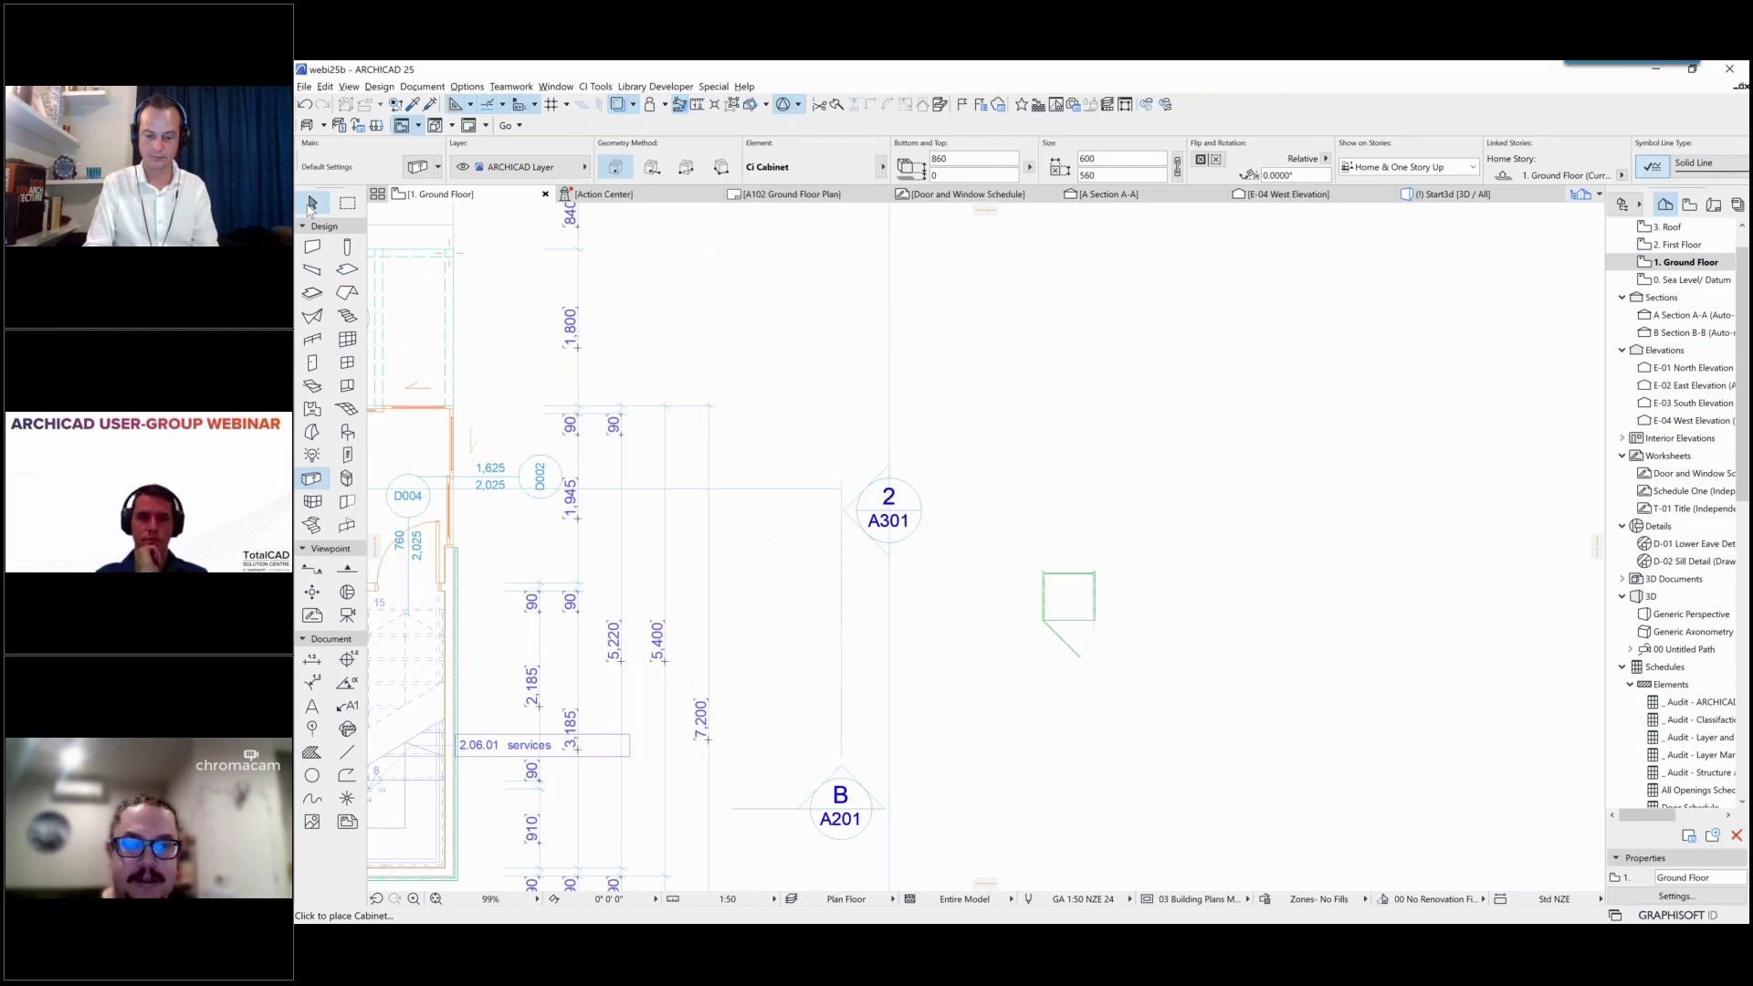
Step: Stretch the placed cabinet sideways to a width of about 1736
{"action": "left_click", "coordinate": [1086, 595]}
{"action": "left_click", "coordinate": [1042, 620]}
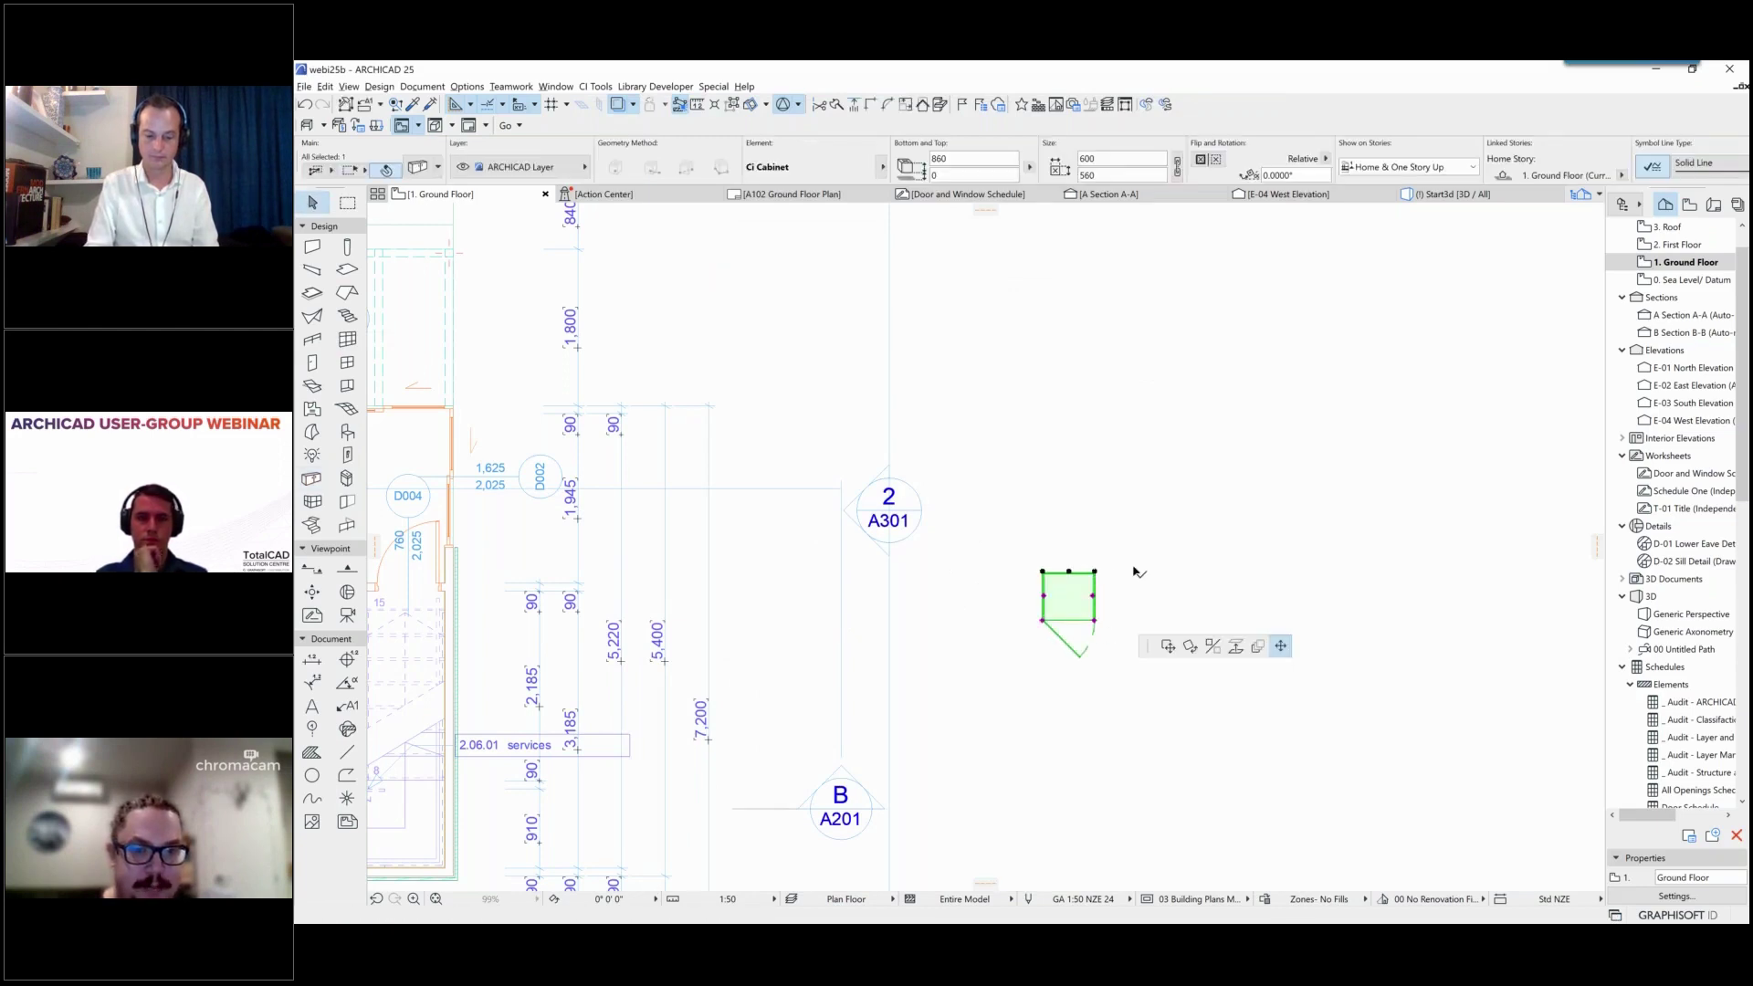
{"action": "left_click", "coordinate": [1194, 572]}
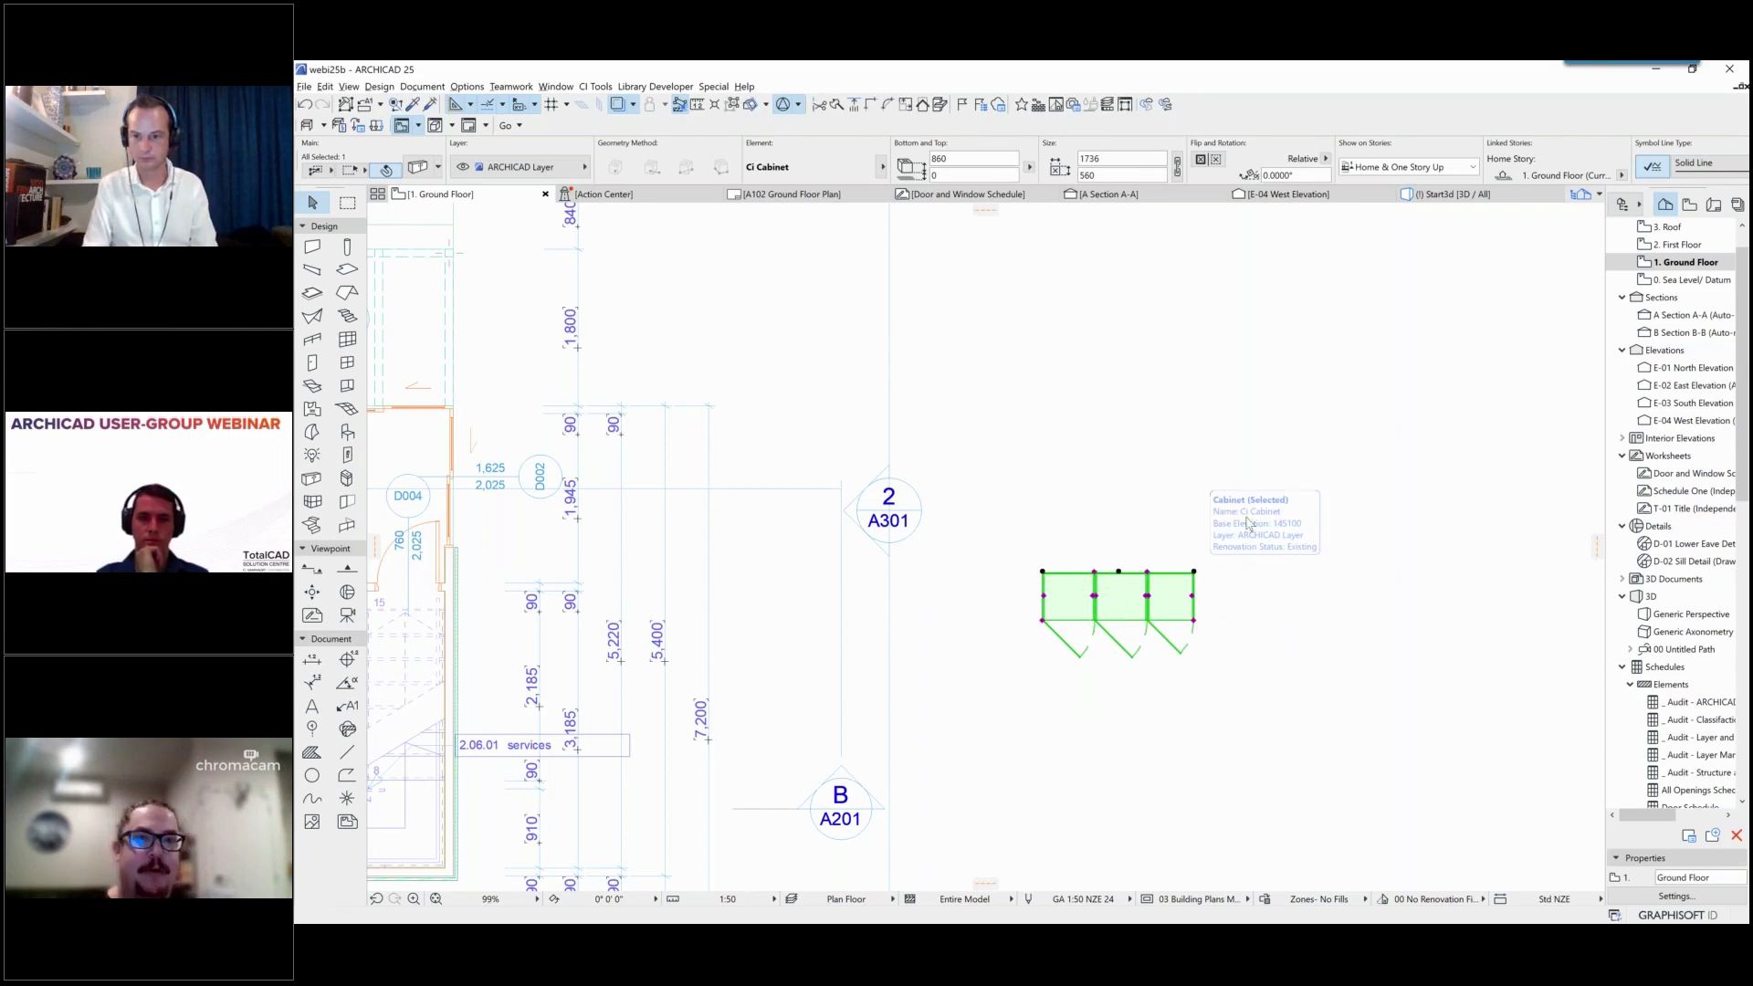
Step: Show only the selected cabinet in 3D and view its door fronts at an angle
{"action": "right_click", "coordinate": [1076, 437]}
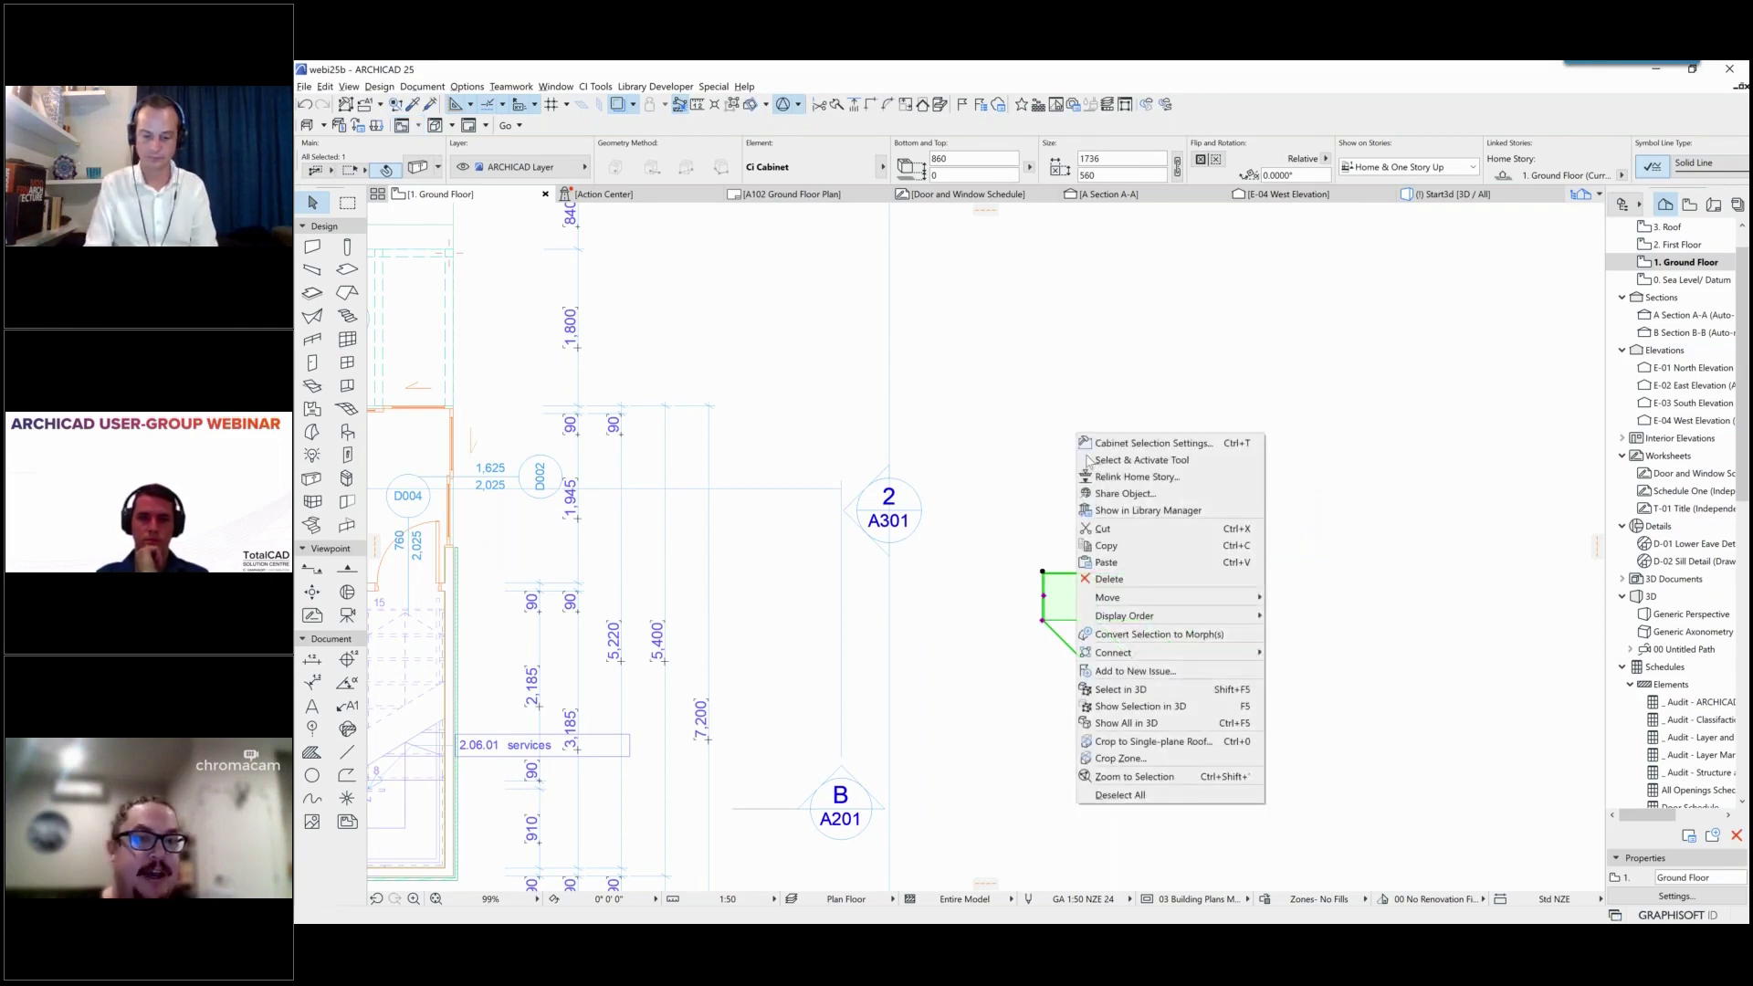
{"action": "left_click", "coordinate": [1141, 707]}
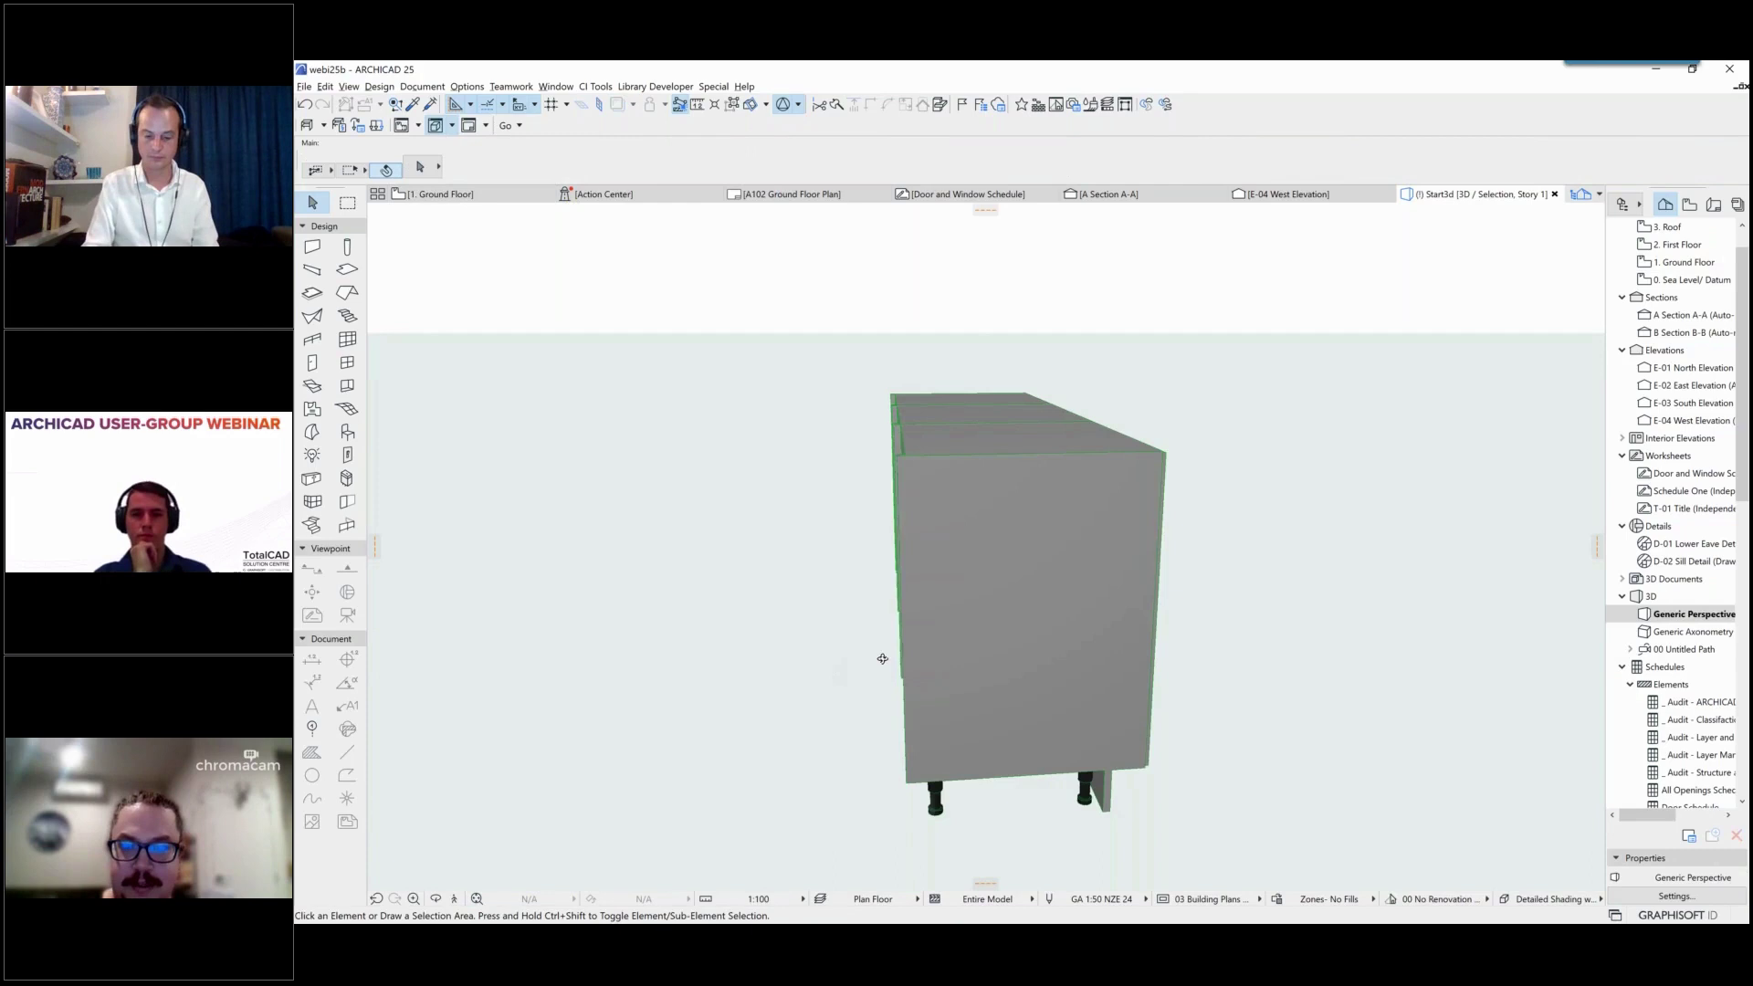
{"action": "middle_click_drag", "start_coordinate": [881, 659], "coordinate": [967, 639], "text": "shift"}
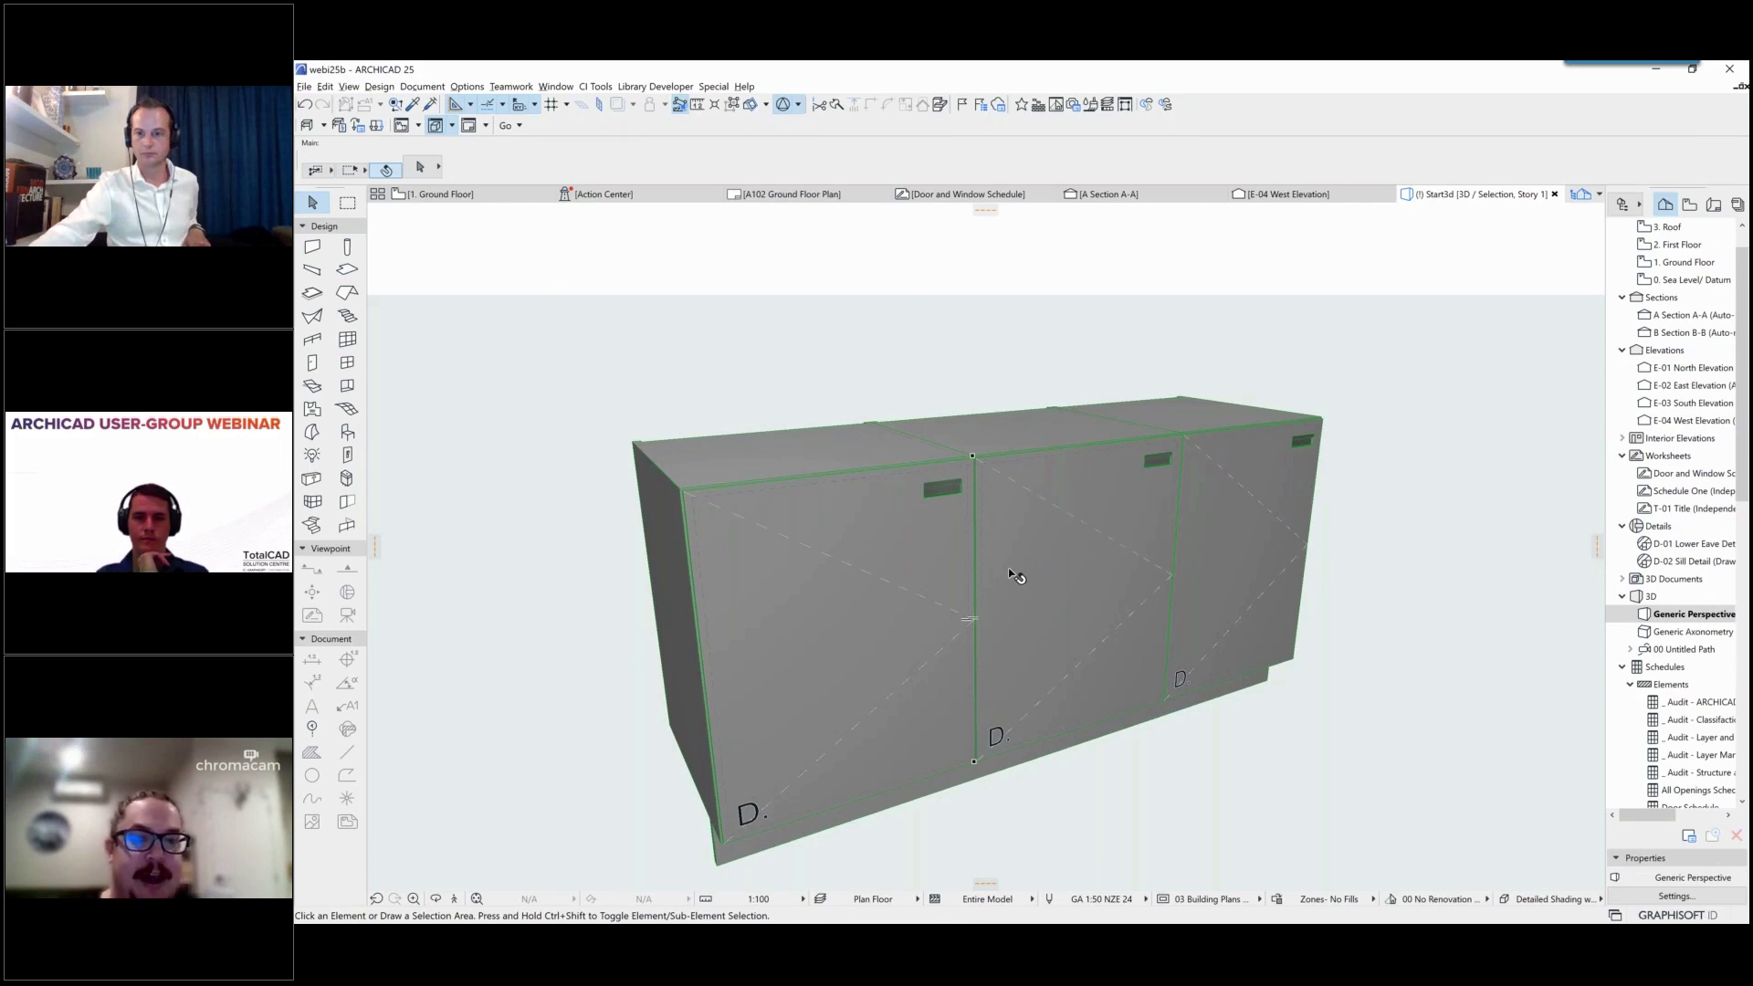
Step: In the cabinet's module settings, set the middle module's type to Drawer Stack
{"action": "left_click", "coordinate": [796, 454]}
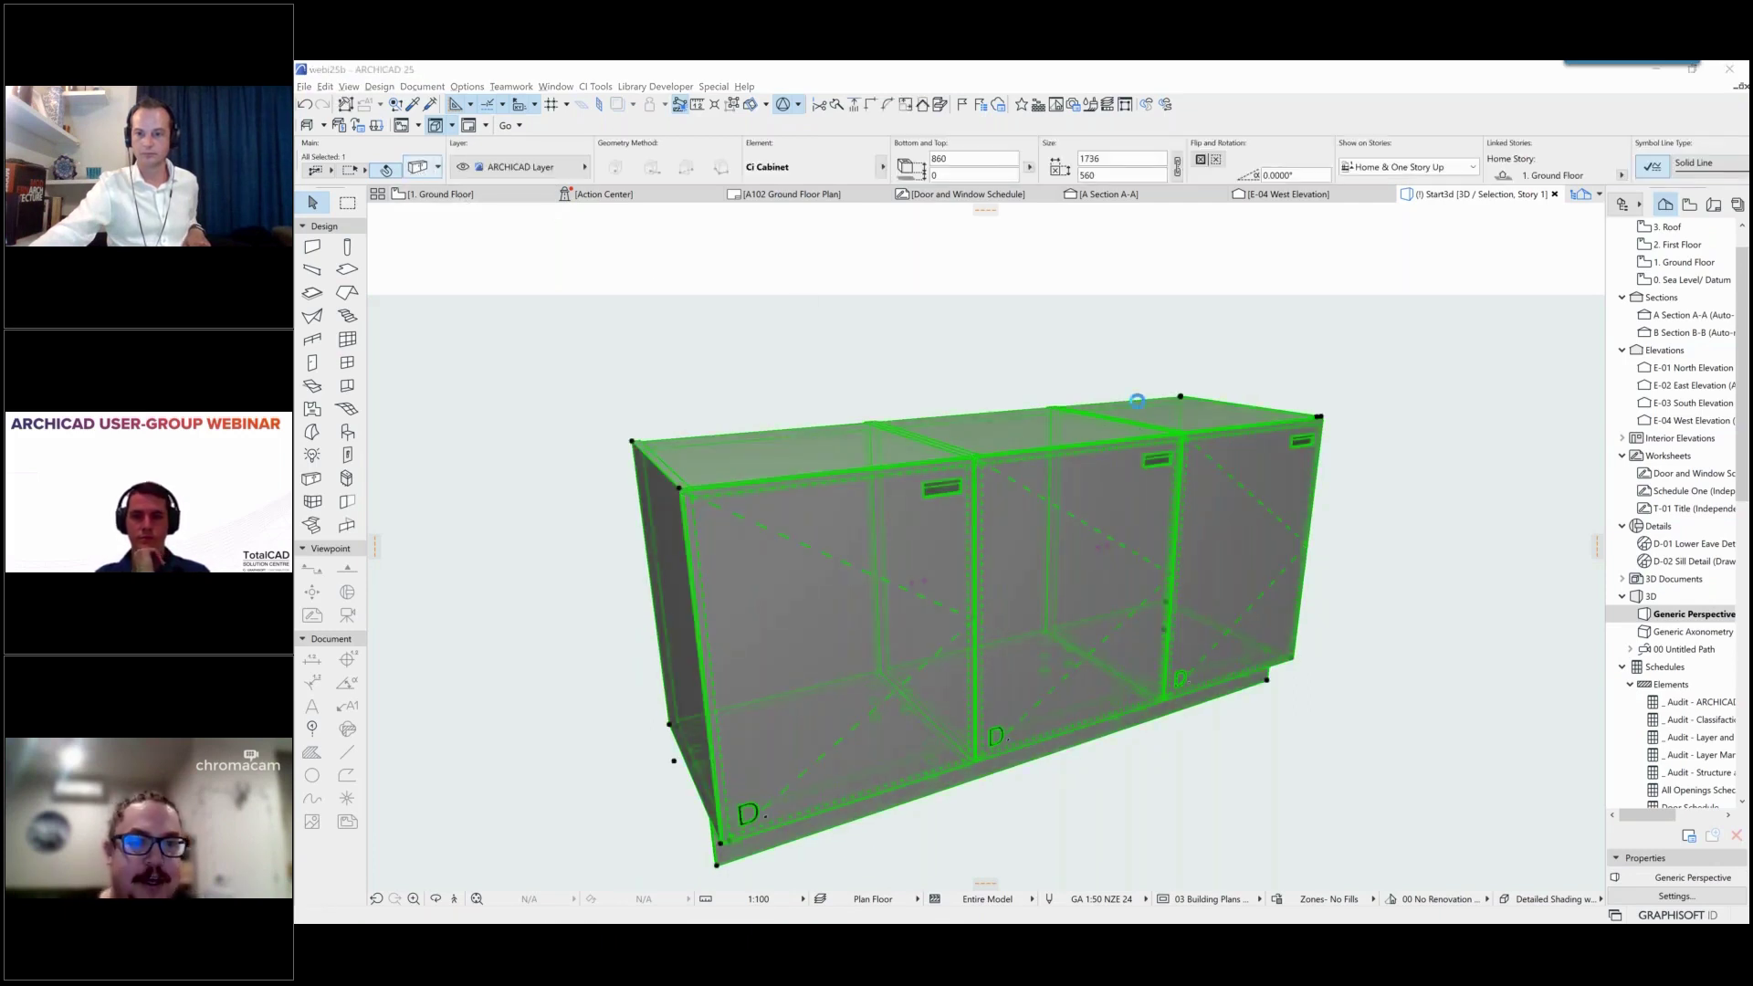
{"action": "double_click", "coordinate": [1138, 408]}
{"action": "left_click", "coordinate": [1144, 471]}
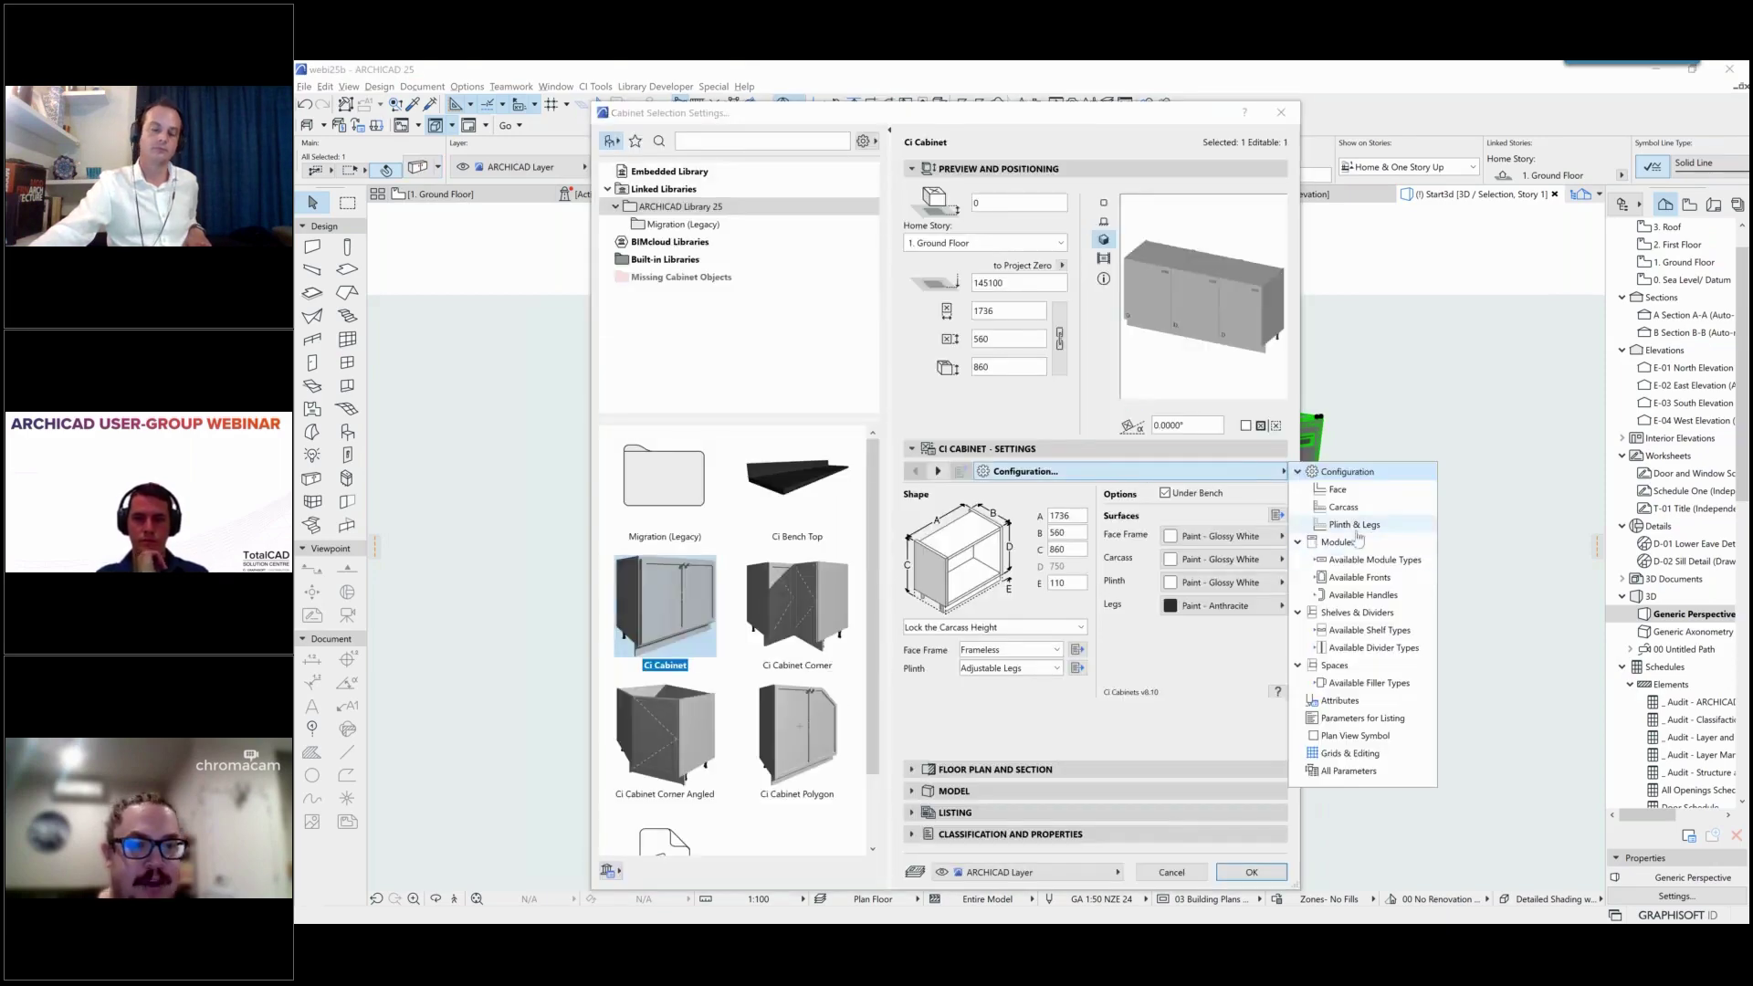
{"action": "left_click", "coordinate": [1338, 542]}
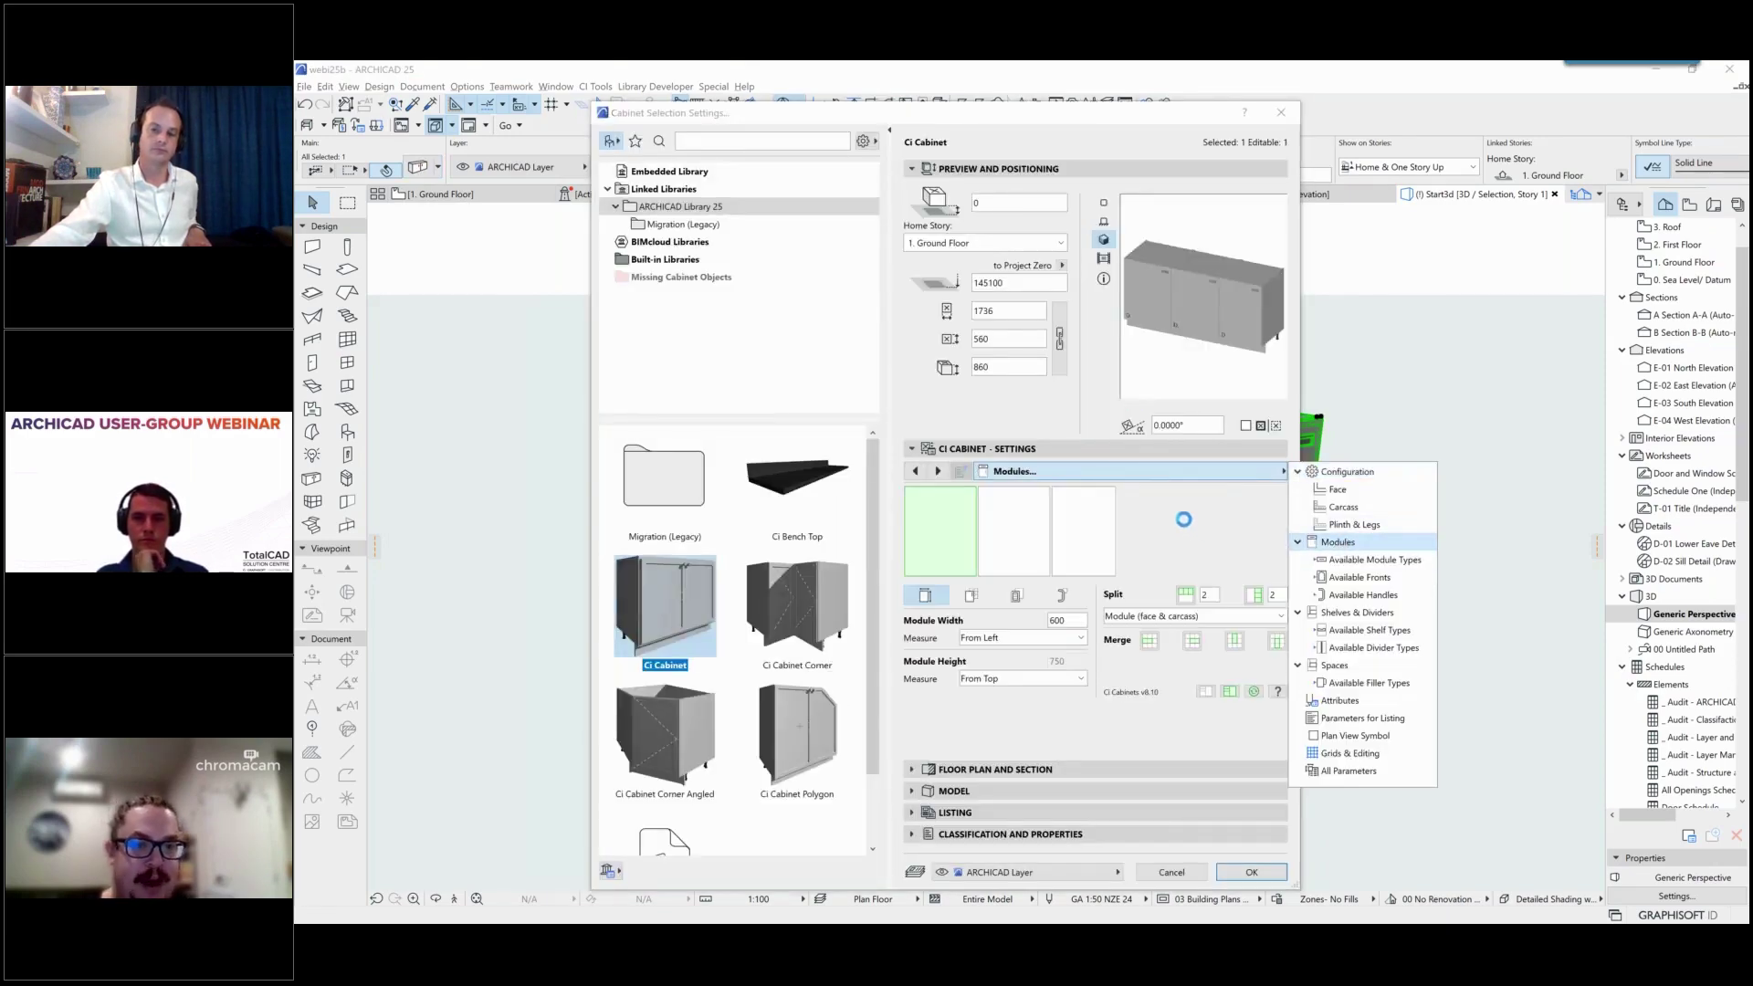
{"action": "left_click", "coordinate": [1015, 537]}
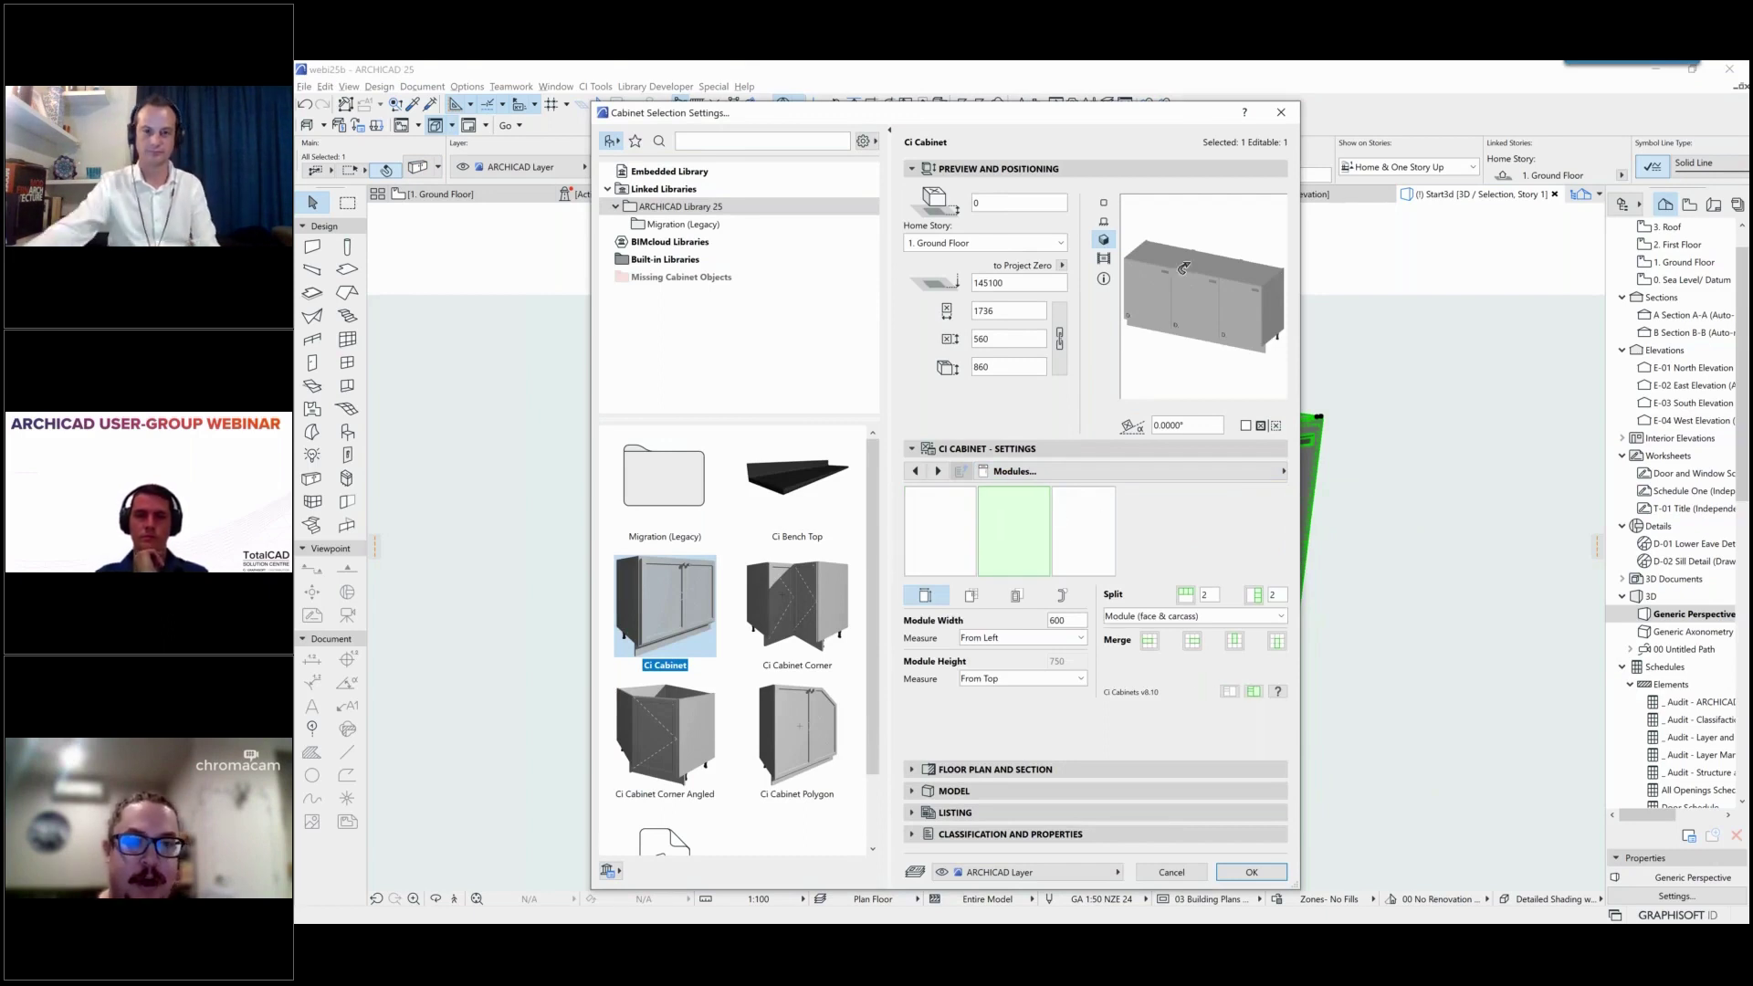
{"action": "left_click", "coordinate": [970, 595]}
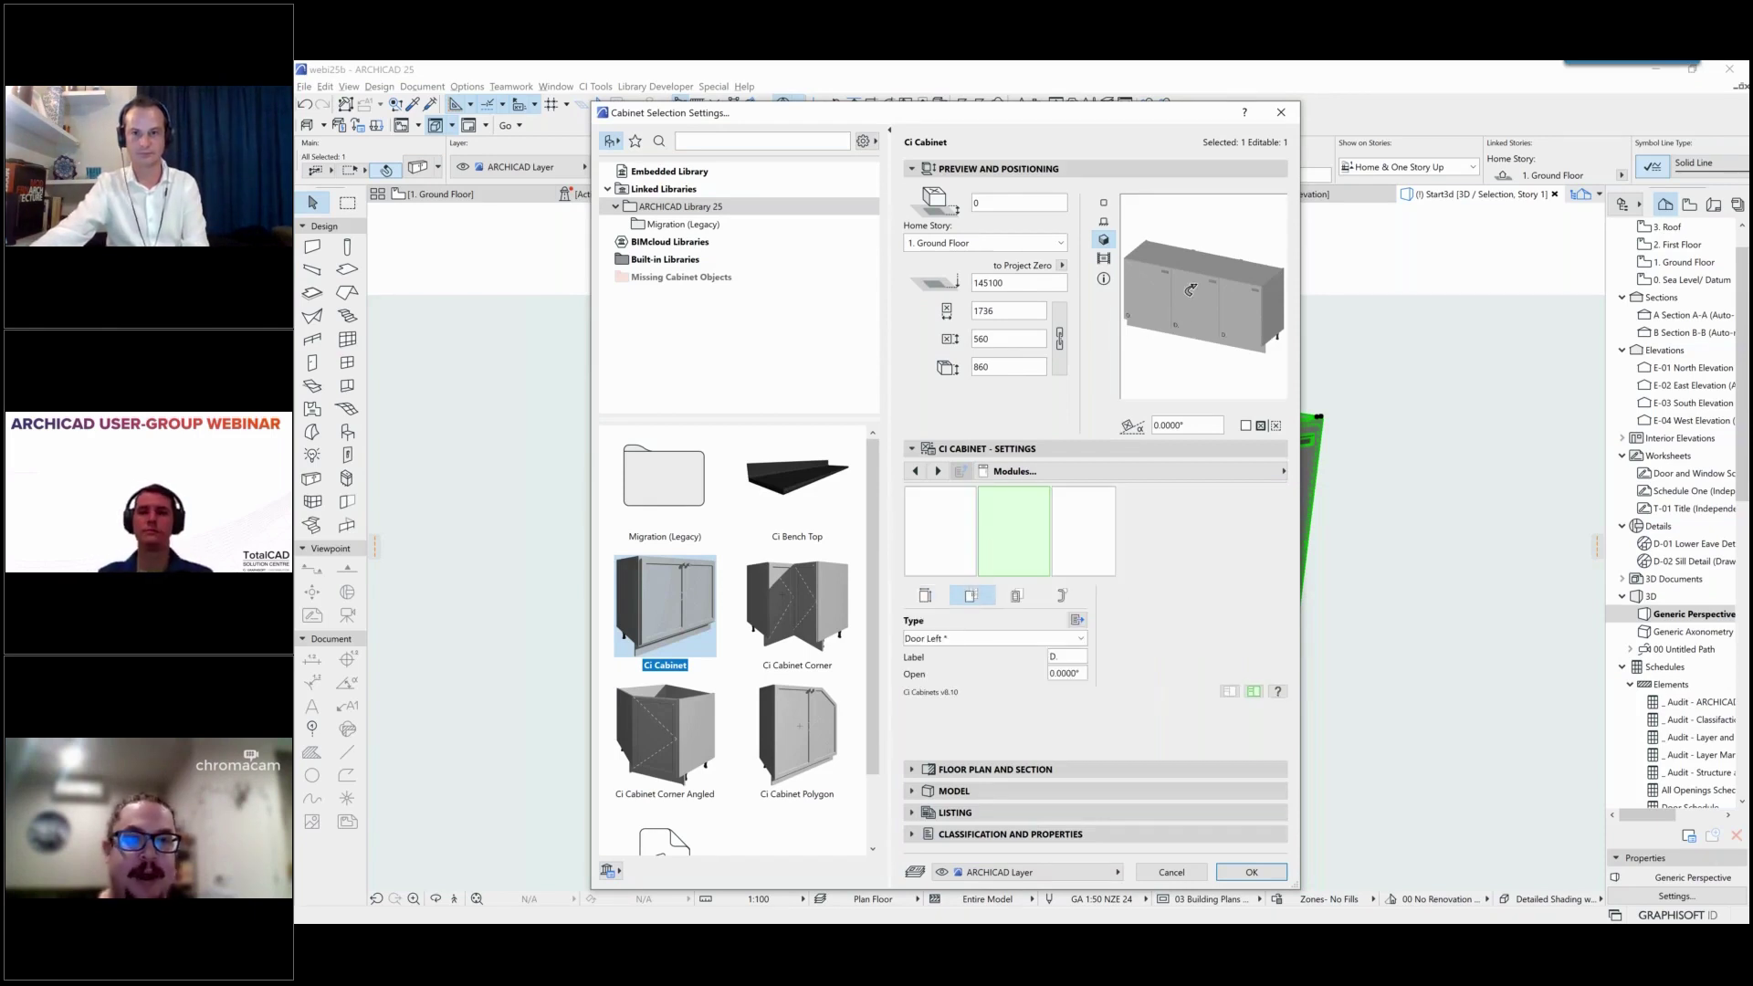
{"action": "left_click", "coordinate": [1016, 638]}
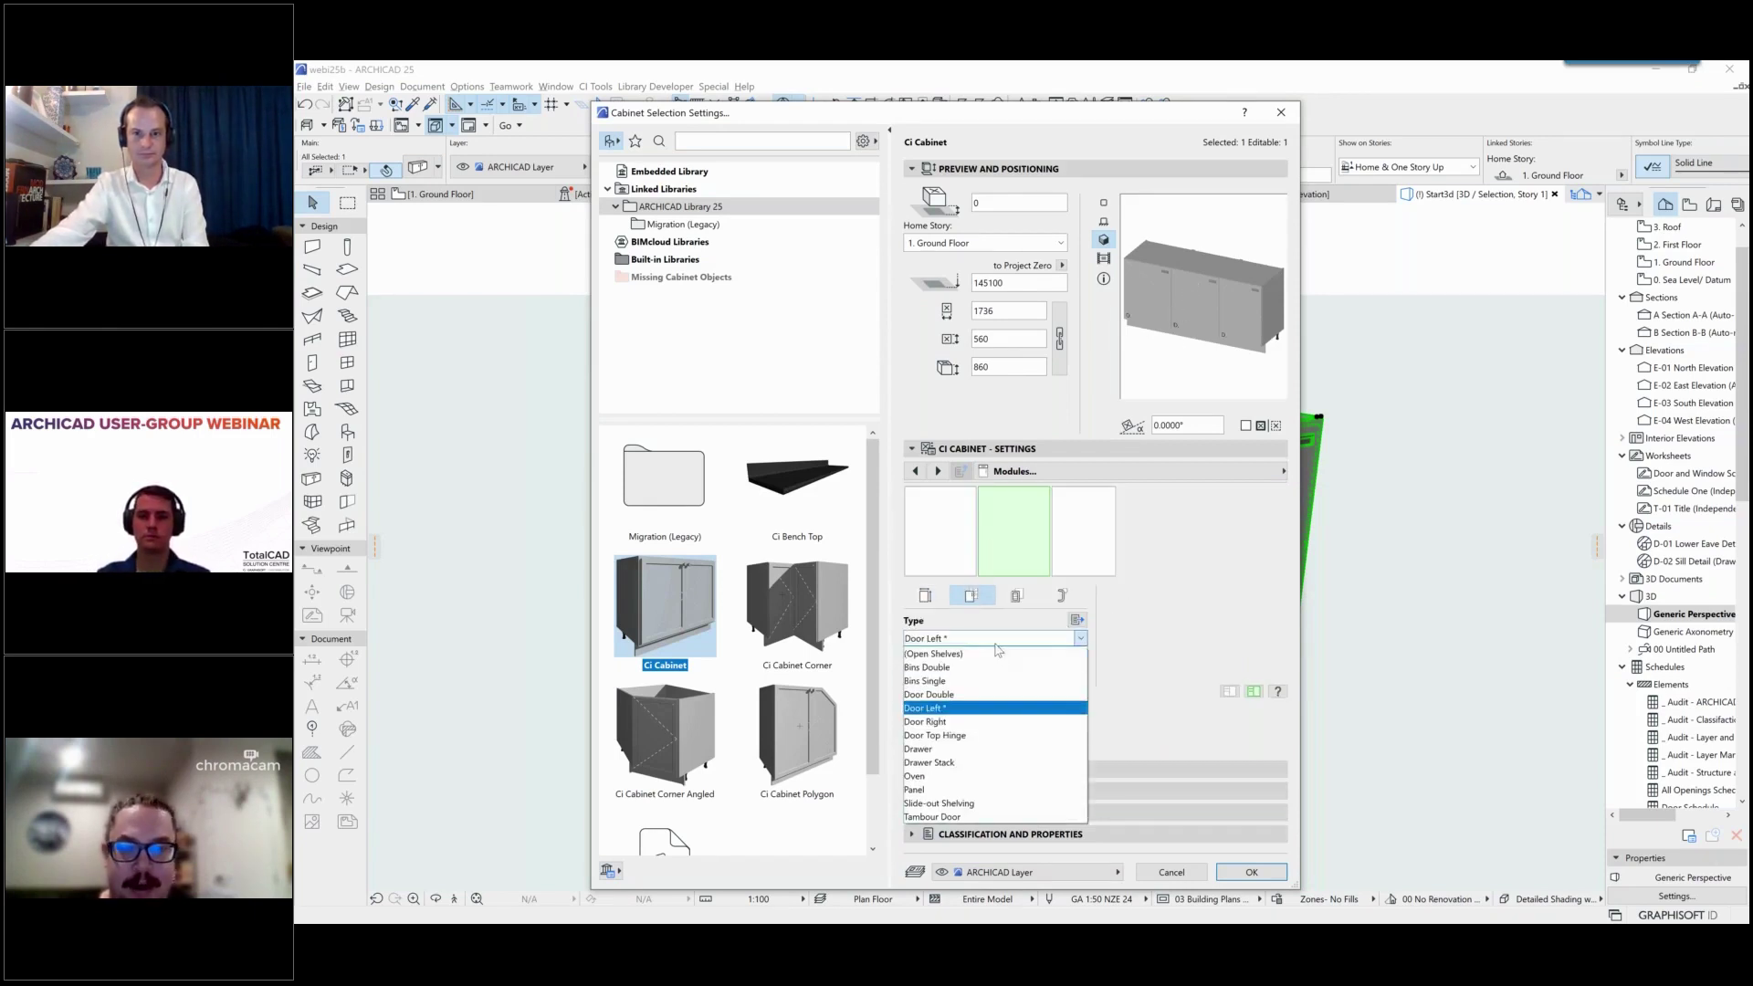
{"action": "left_click", "coordinate": [977, 756]}
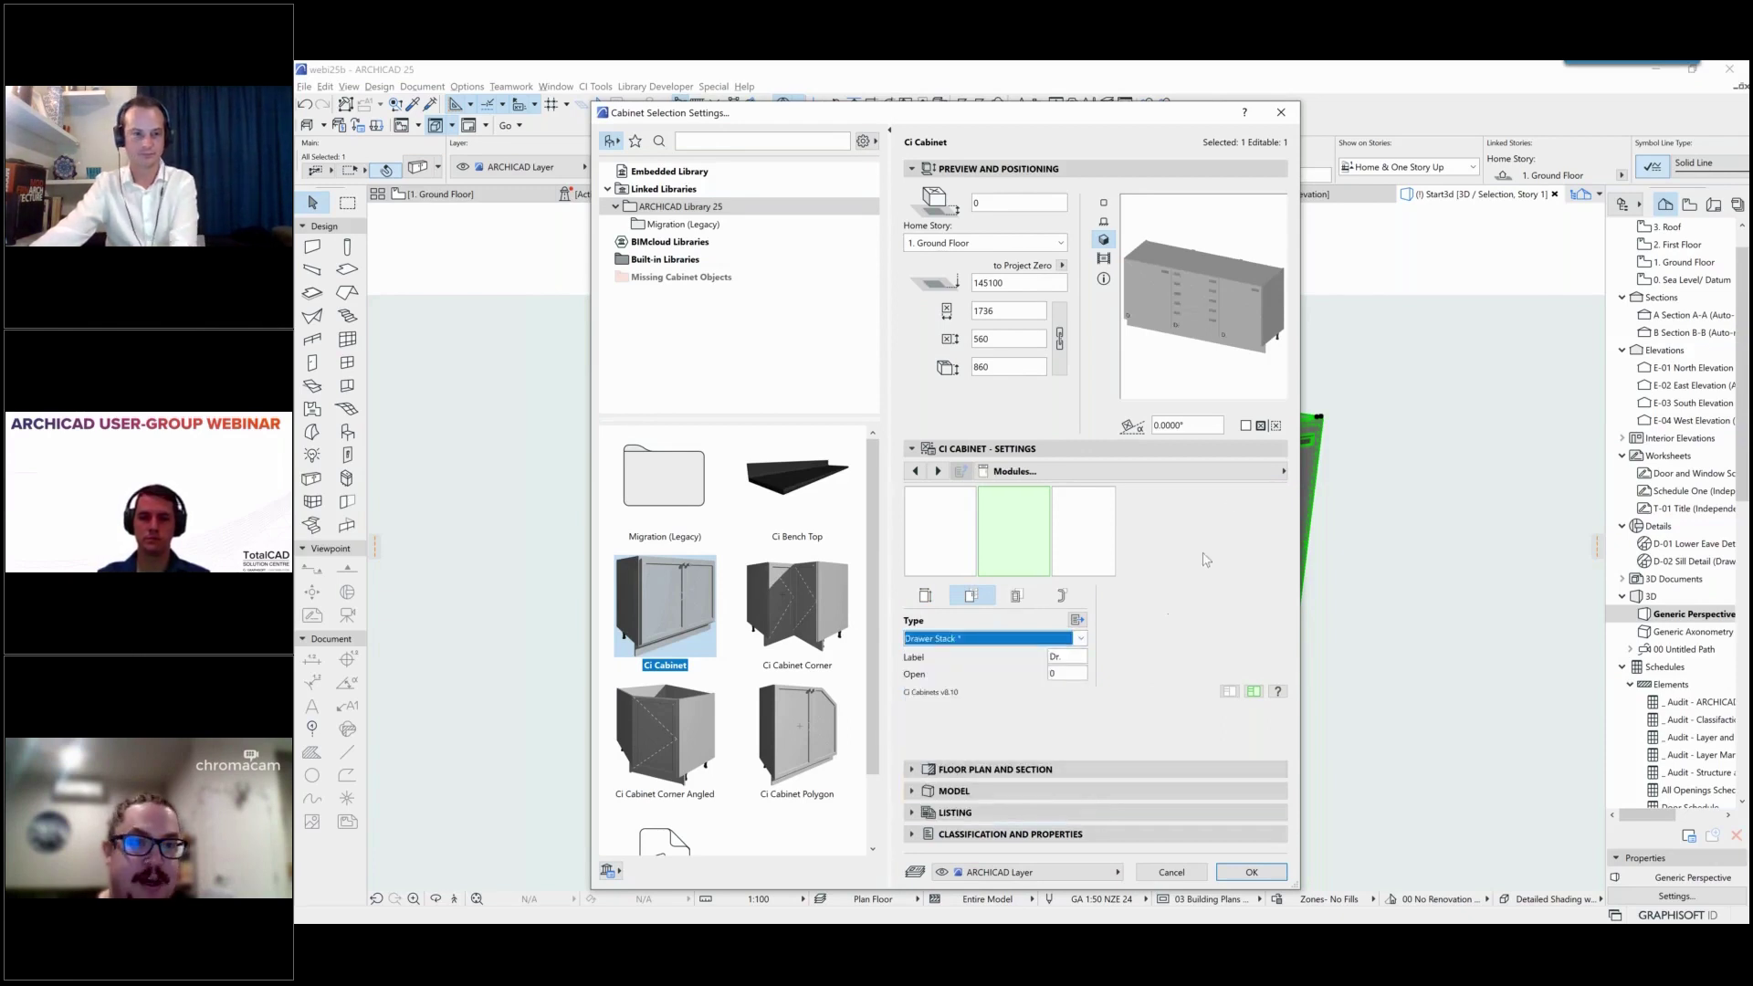
Step: Set the third module's type to Door Right, apply the cabinet settings and deselect the cabinet
{"action": "left_click", "coordinate": [1055, 543]}
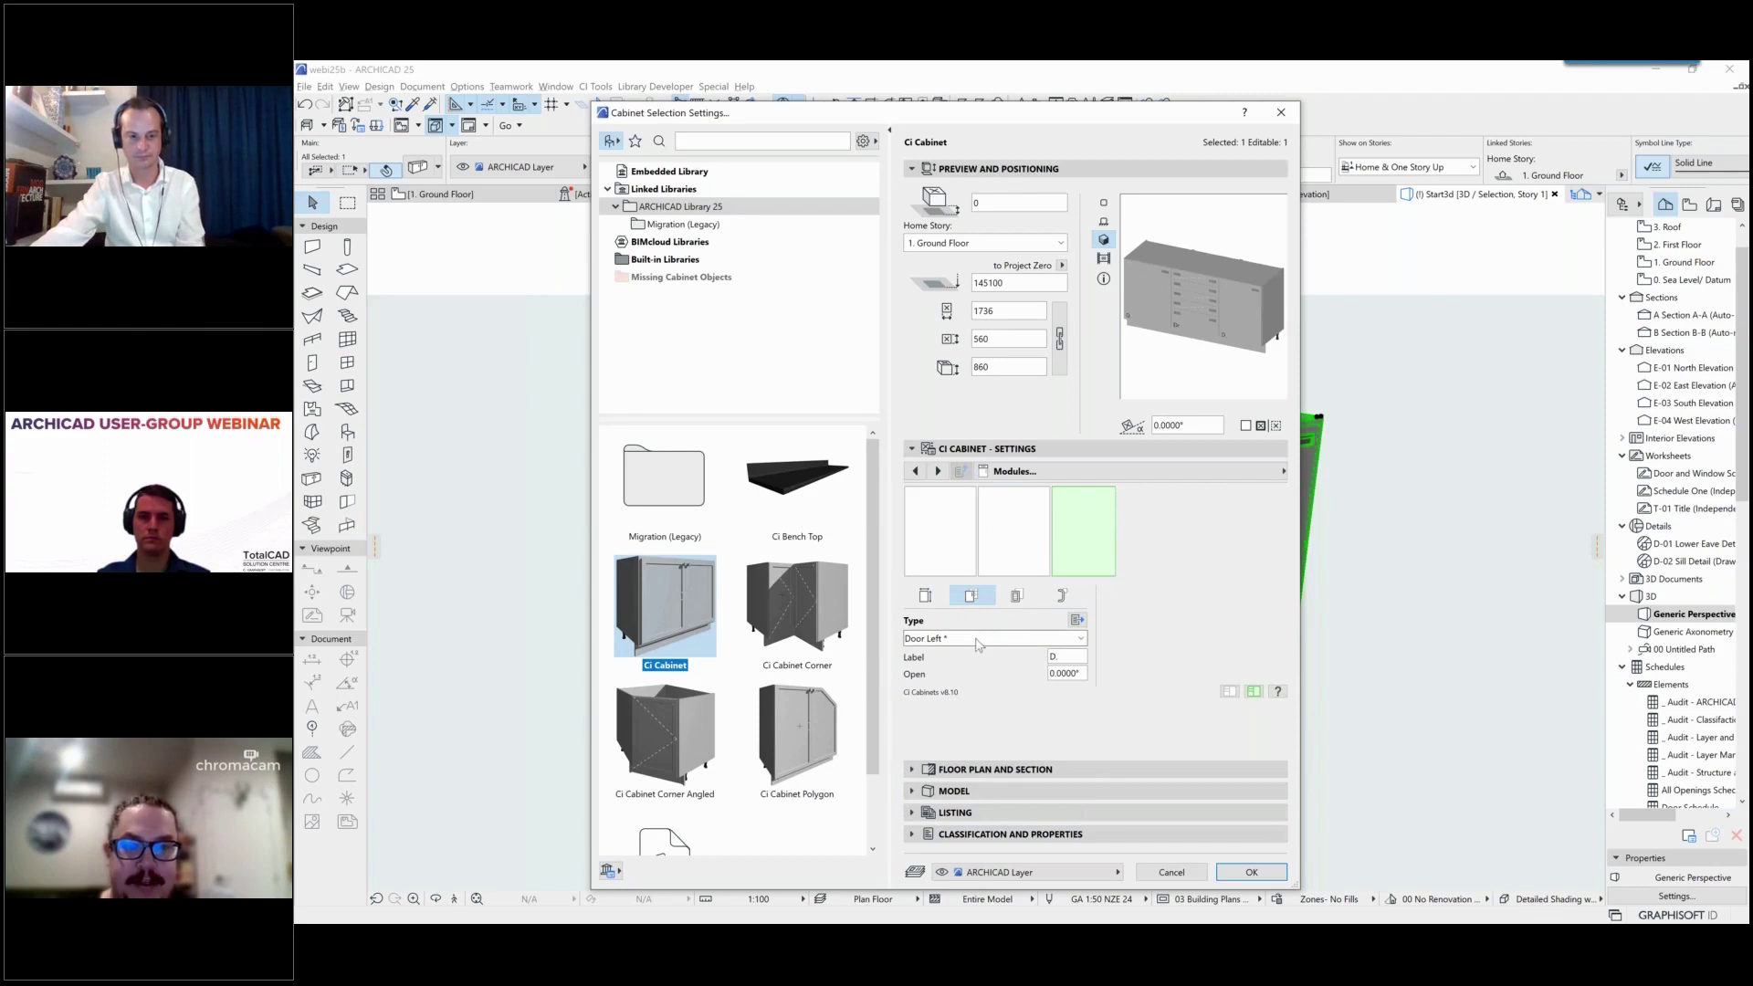
{"action": "left_click", "coordinate": [974, 641]}
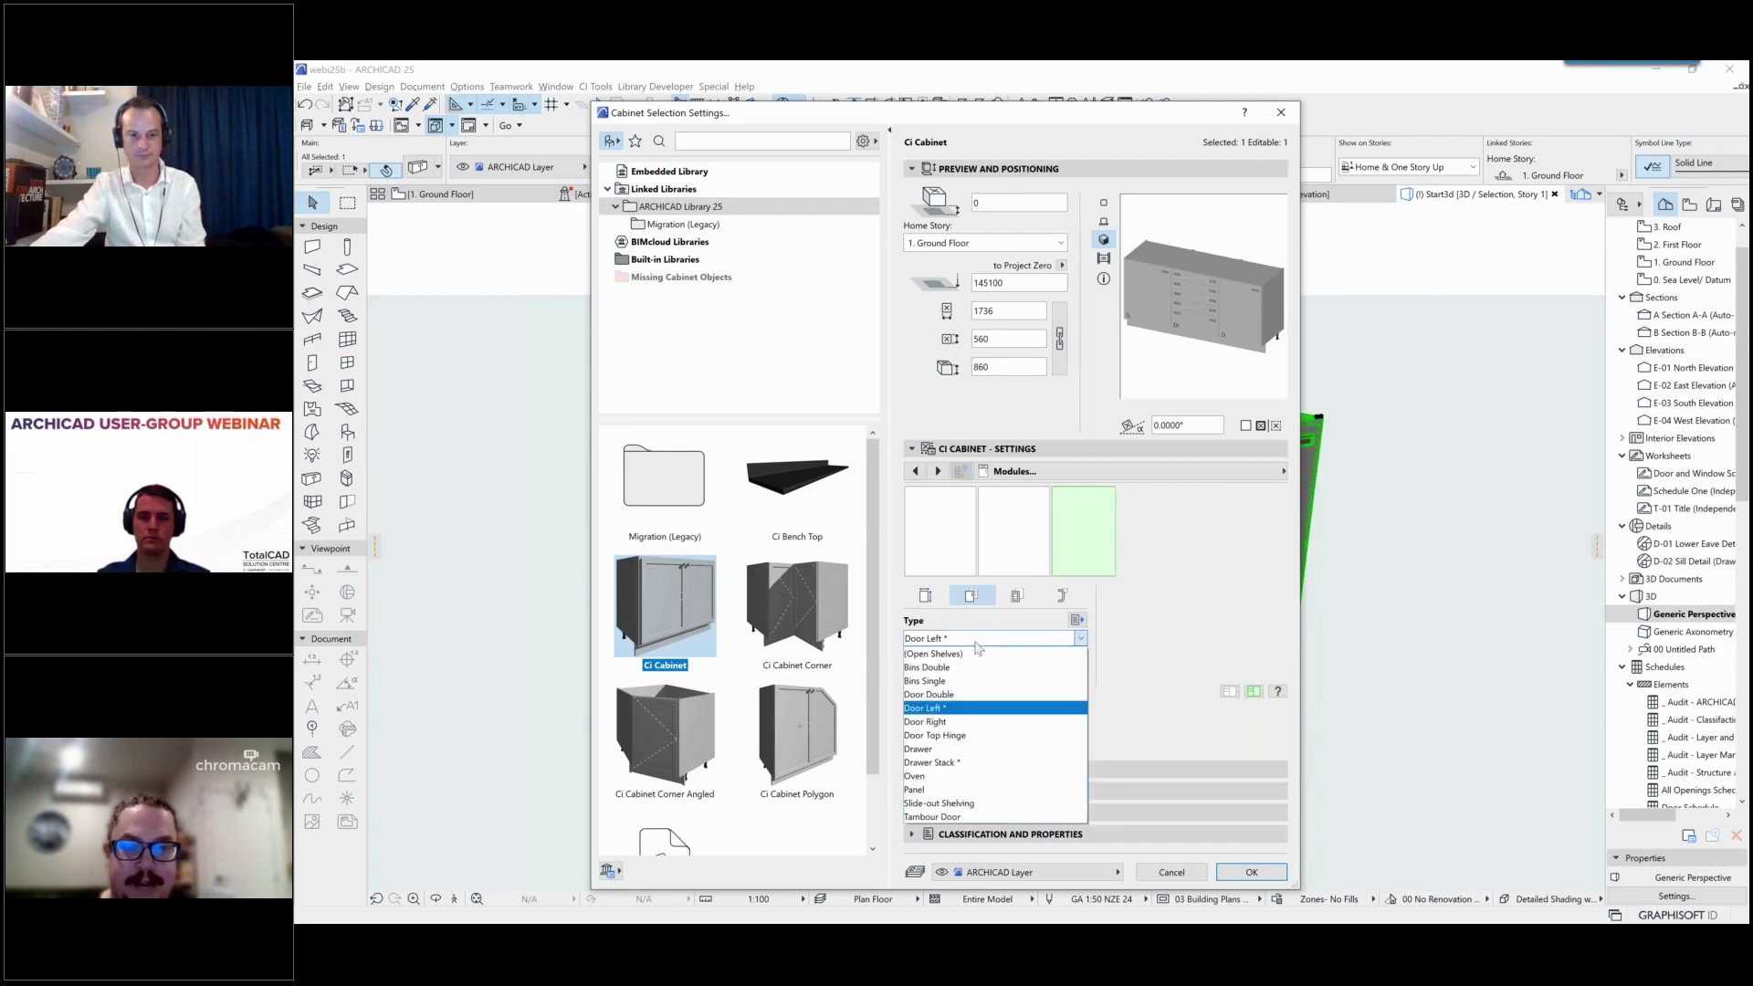
{"action": "left_click", "coordinate": [961, 722]}
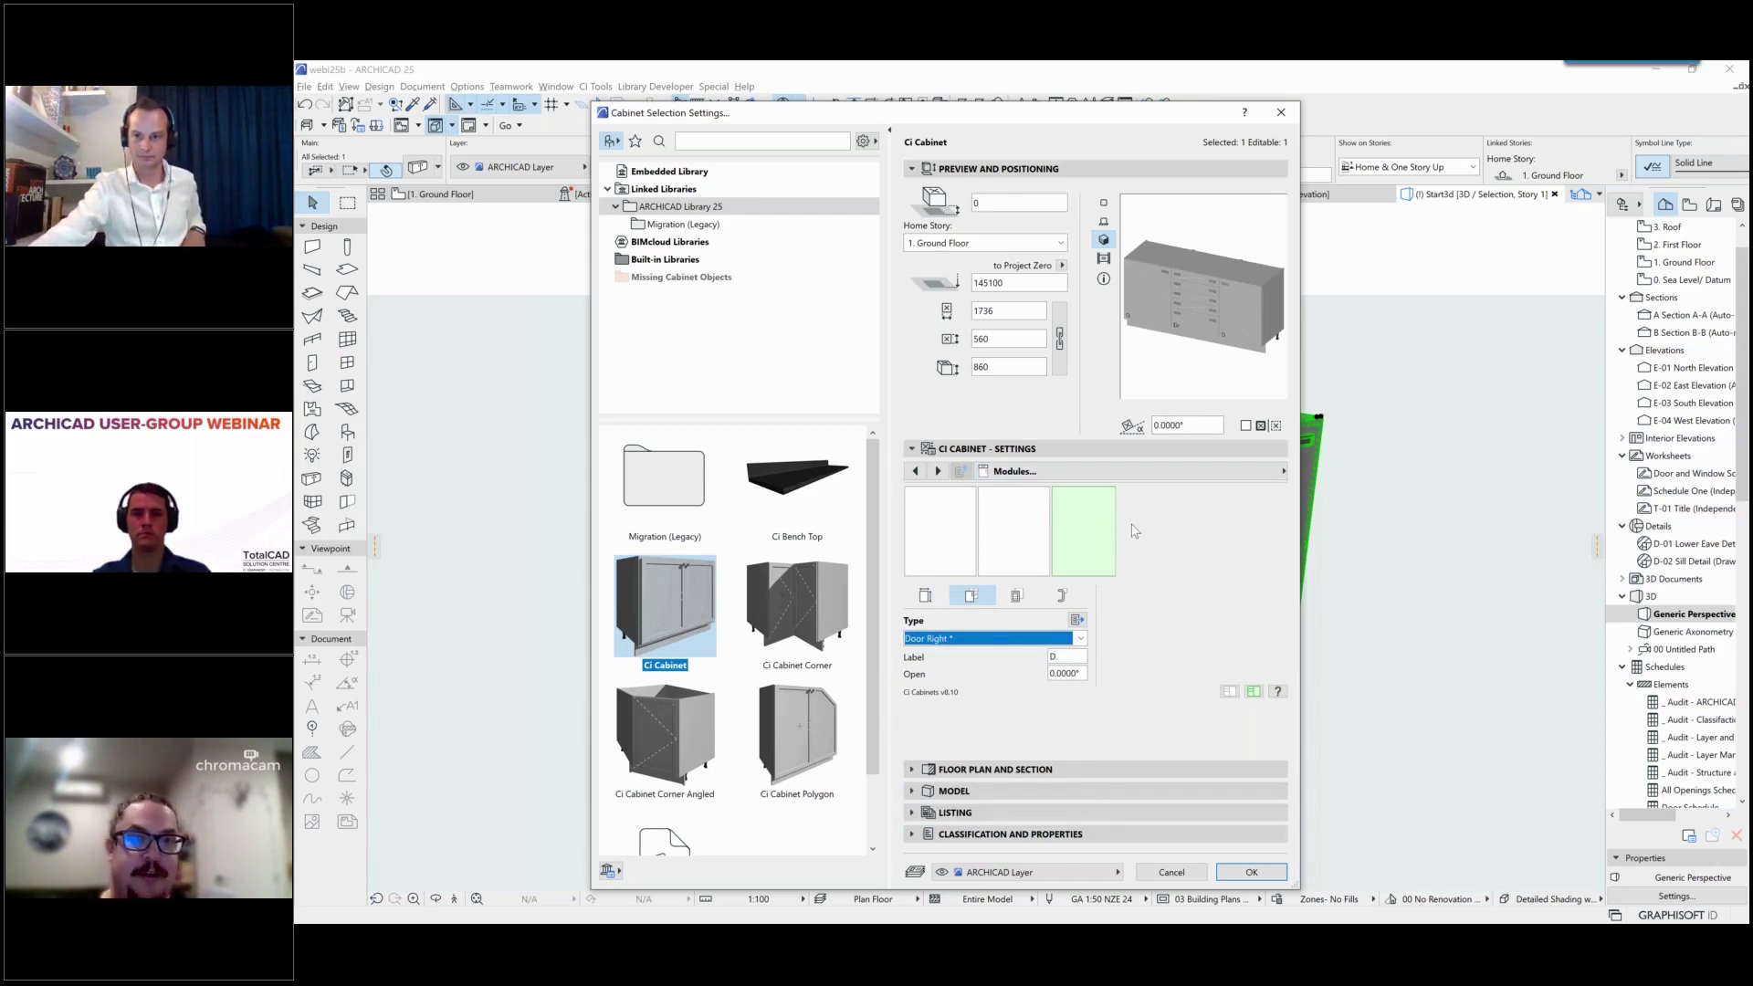
{"action": "key", "text": "Return"}
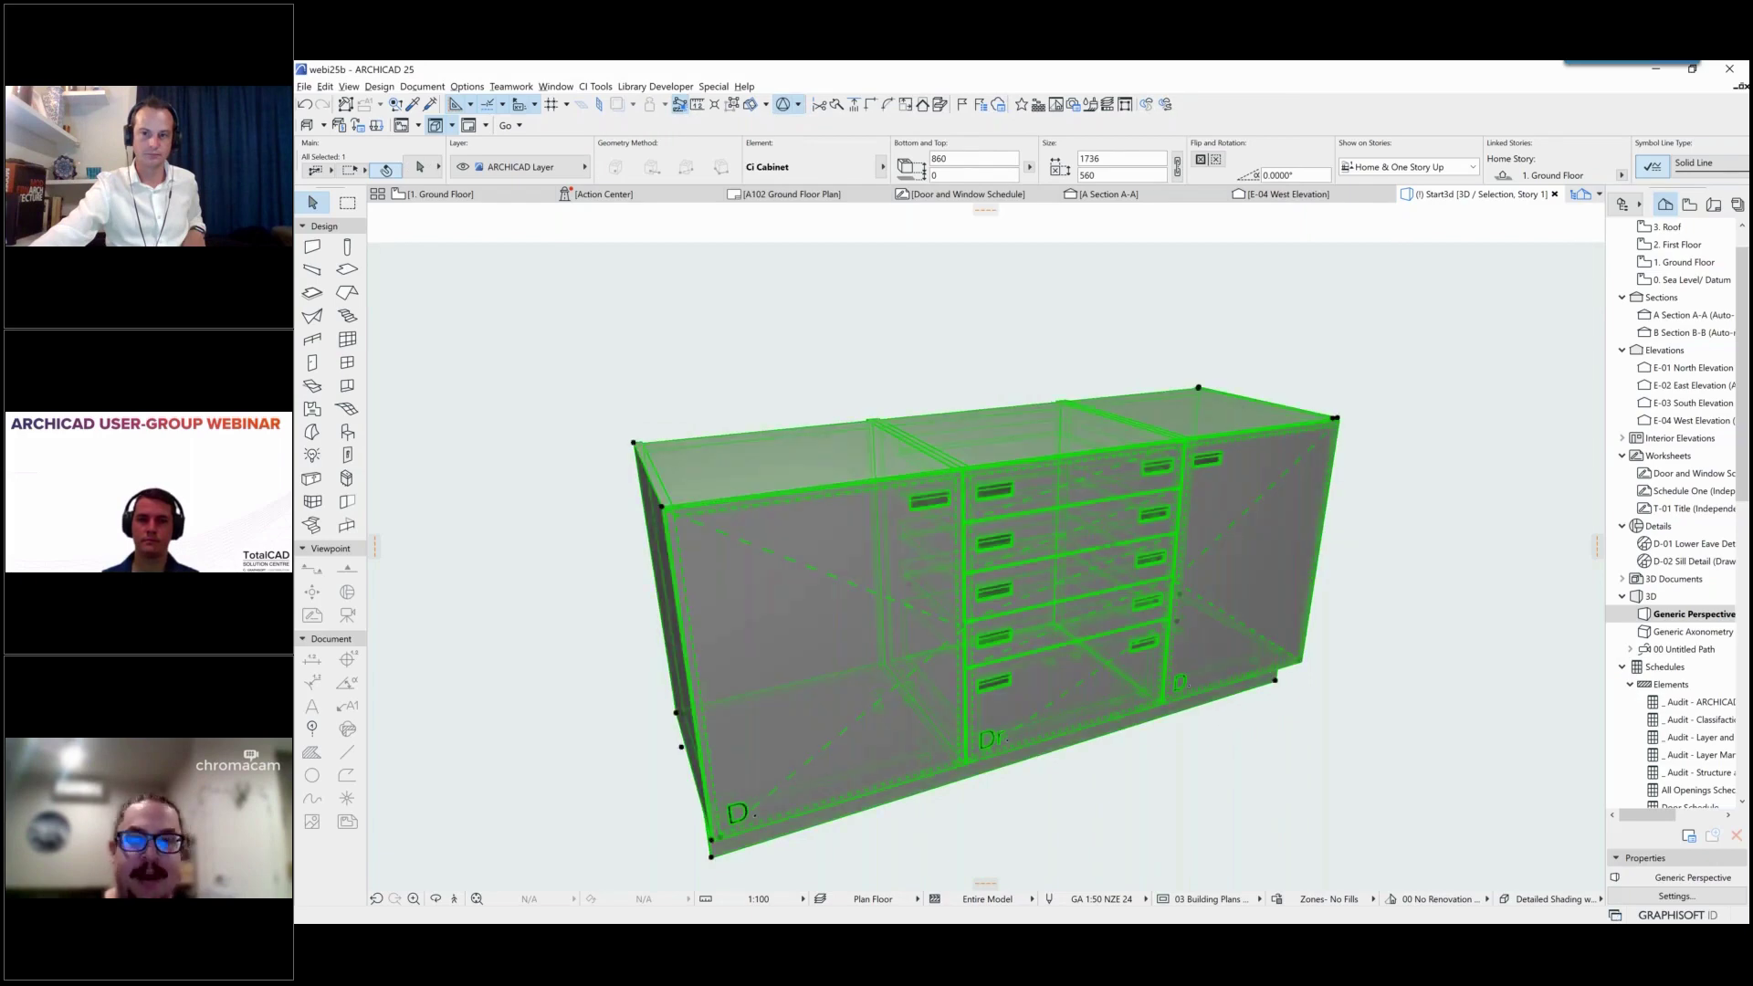
{"action": "left_click", "coordinate": [1441, 509]}
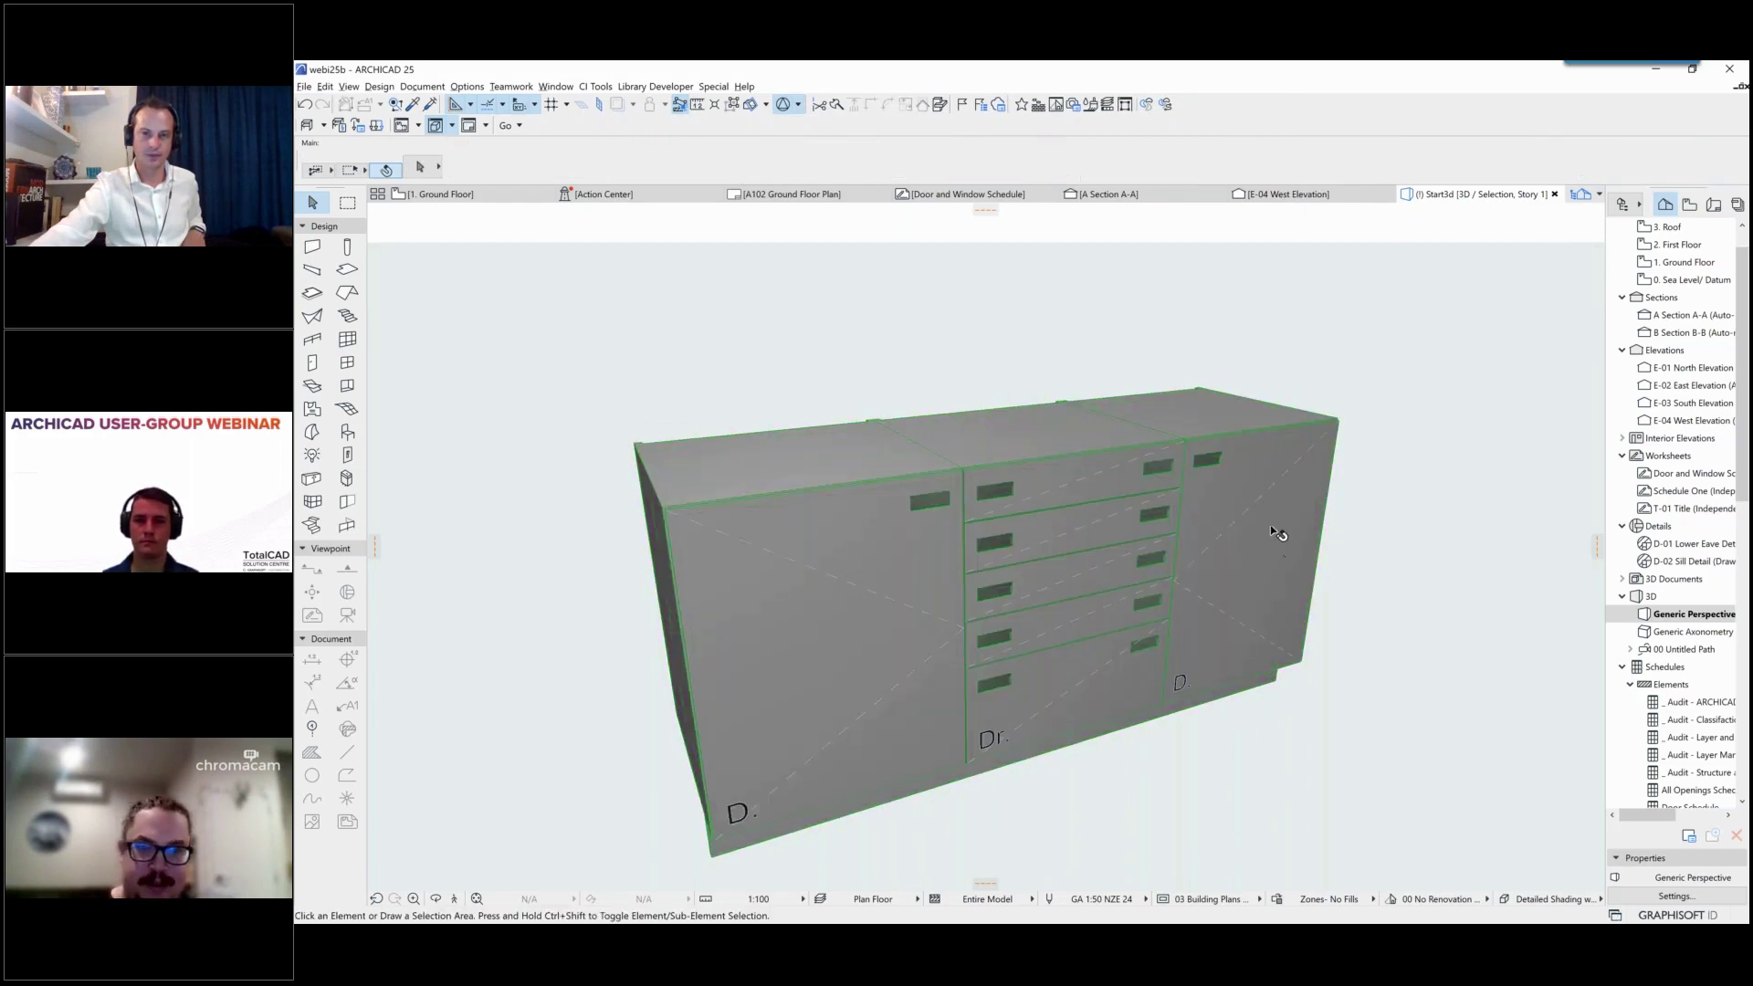
Step: Reopen the cabinet's module settings and set the third module's front to Glass
{"action": "left_click", "coordinate": [1271, 529]}
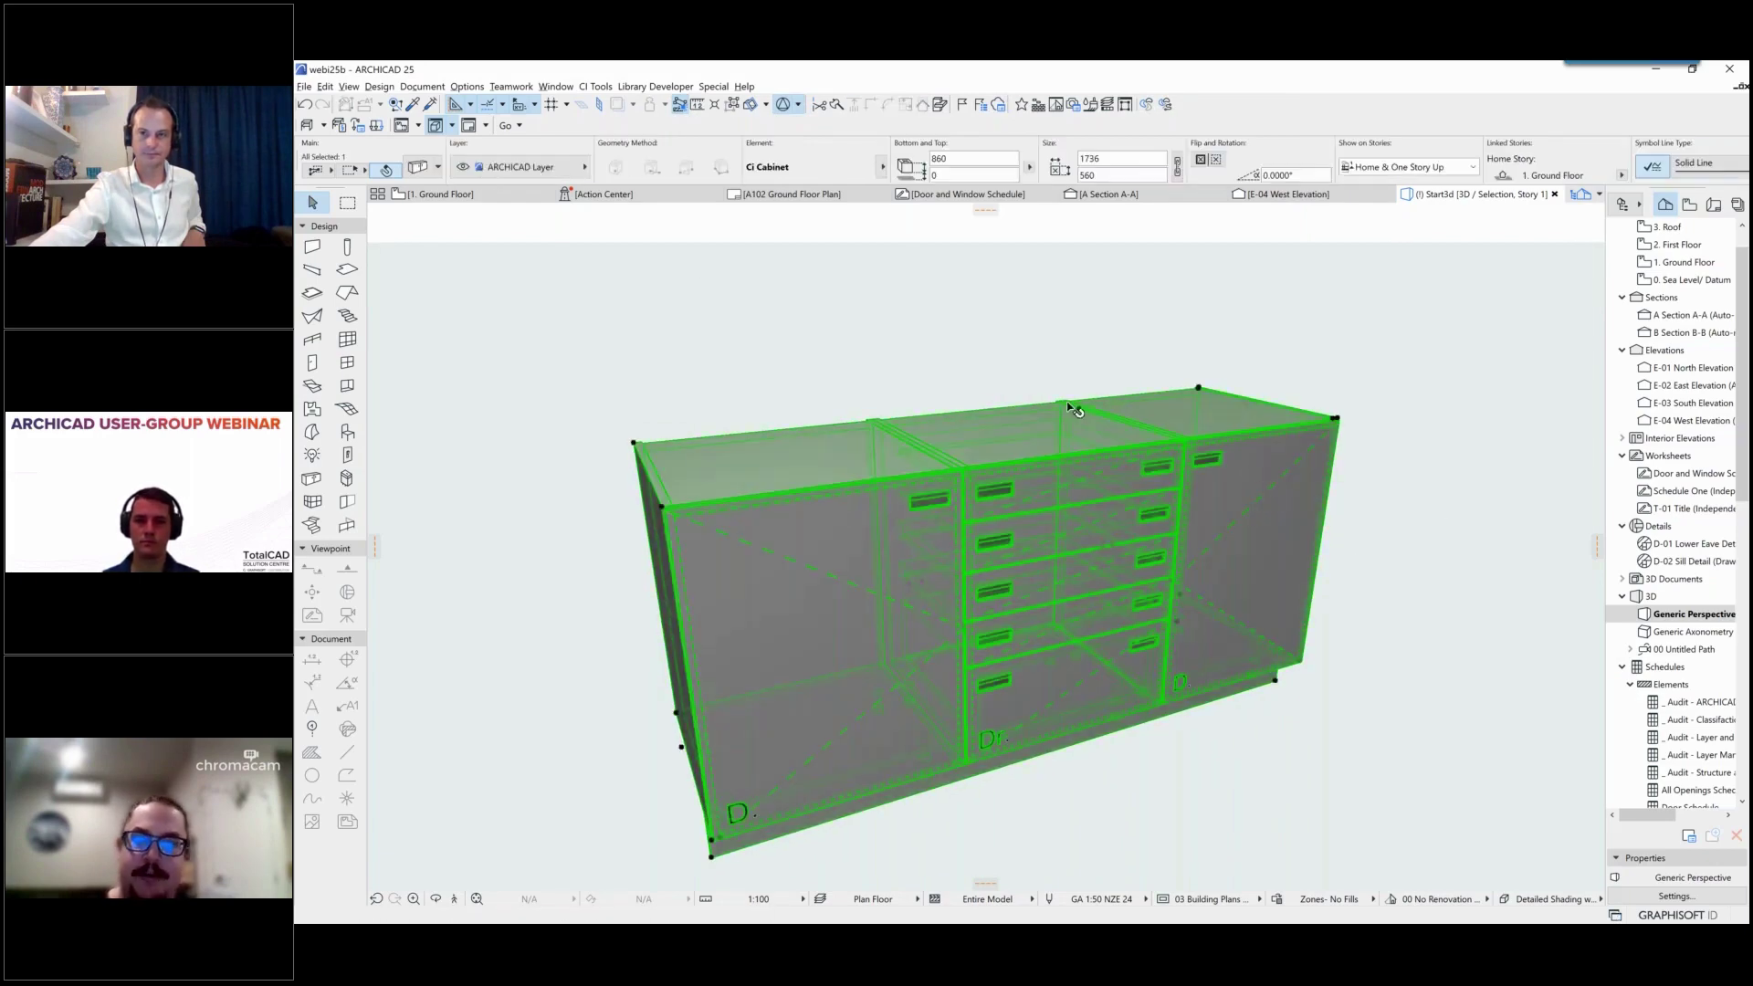
{"action": "left_click", "coordinate": [417, 168]}
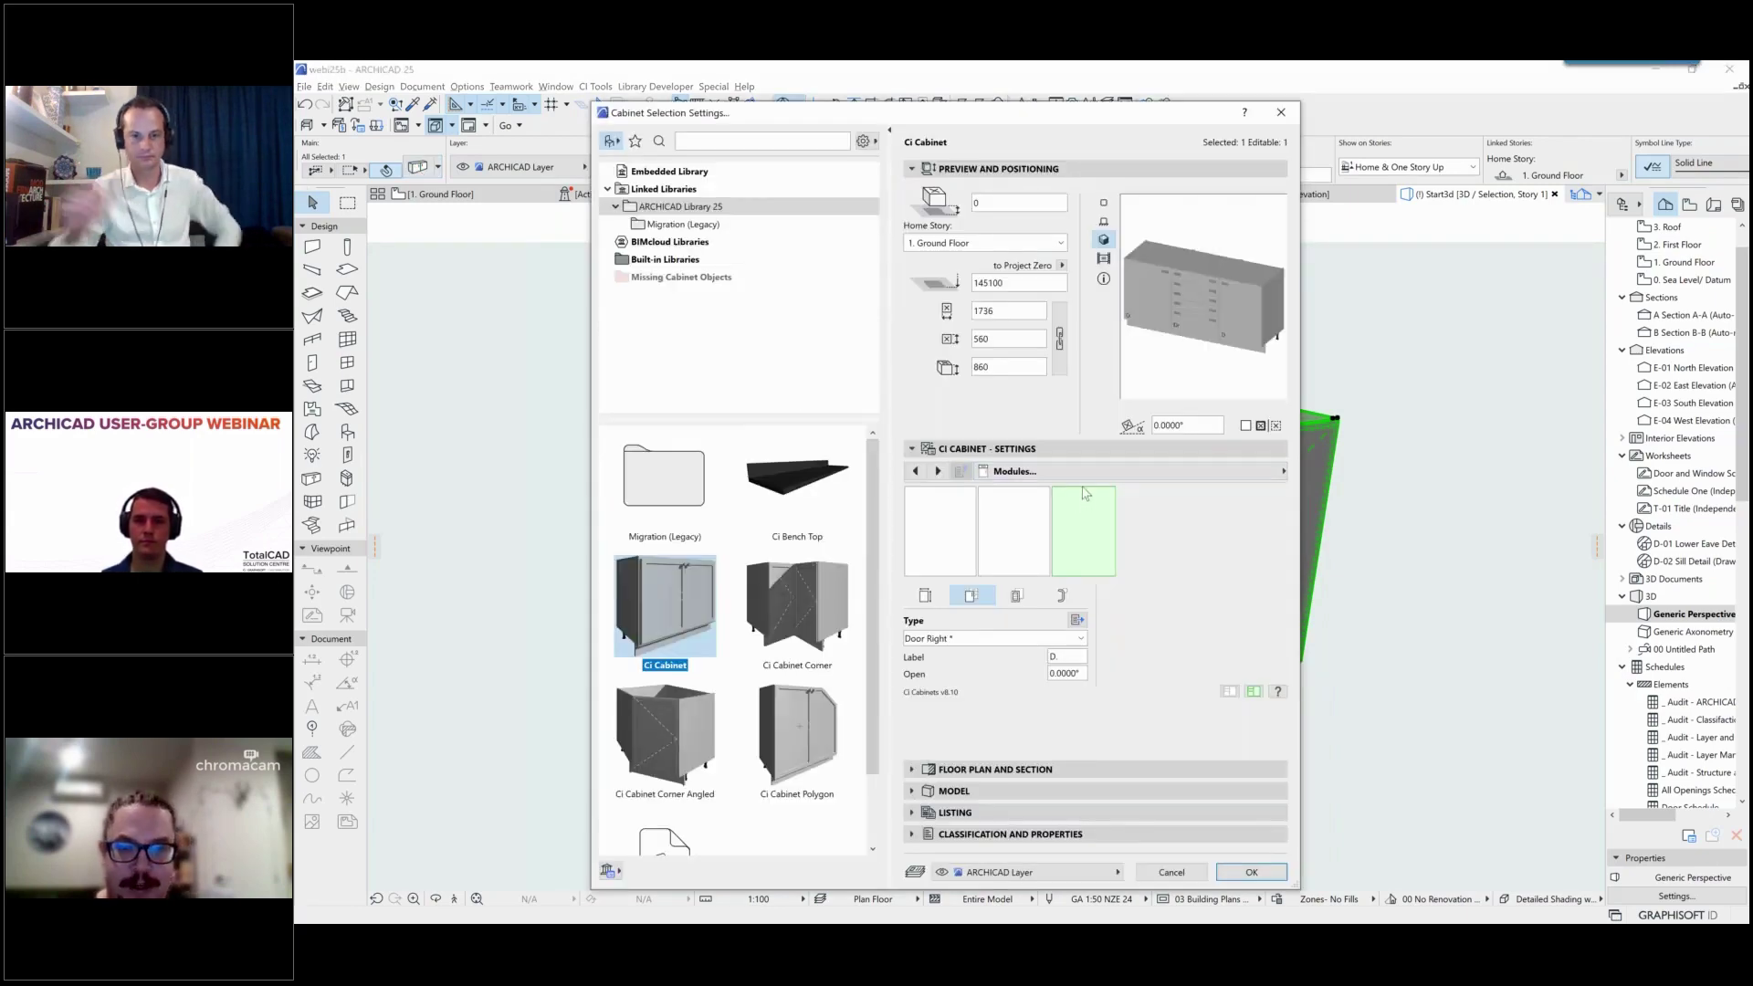
{"action": "left_click", "coordinate": [1015, 595]}
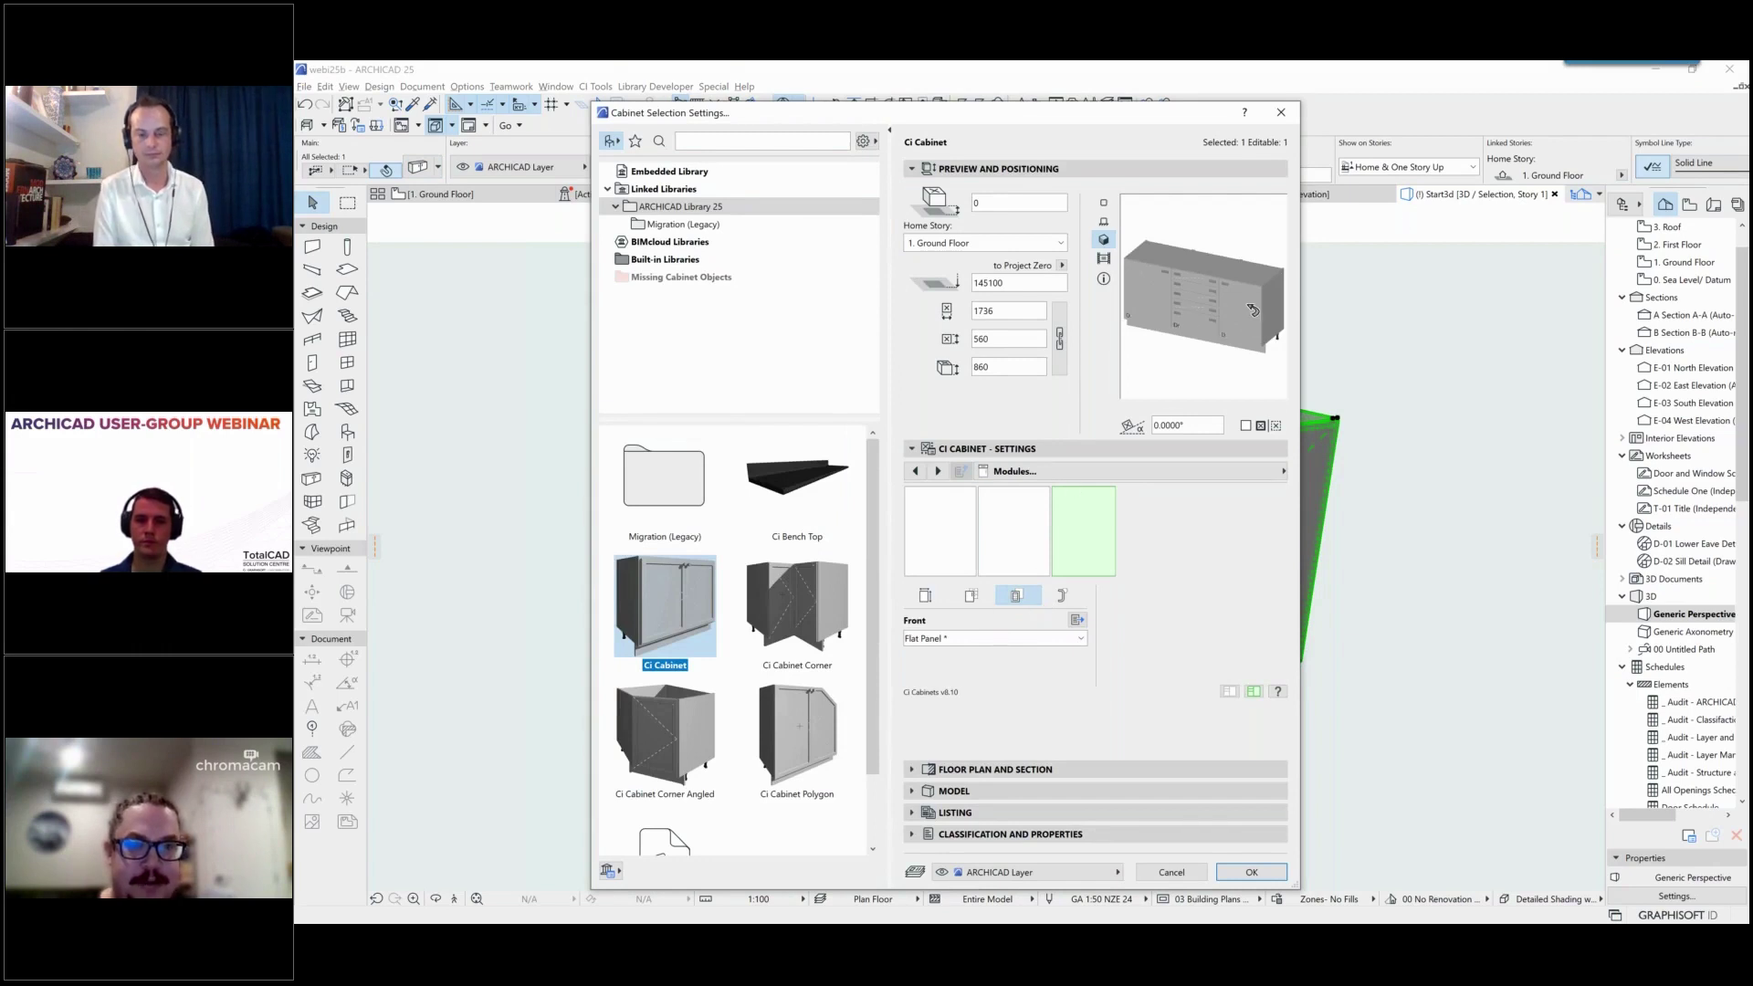
{"action": "left_click", "coordinate": [1022, 638]}
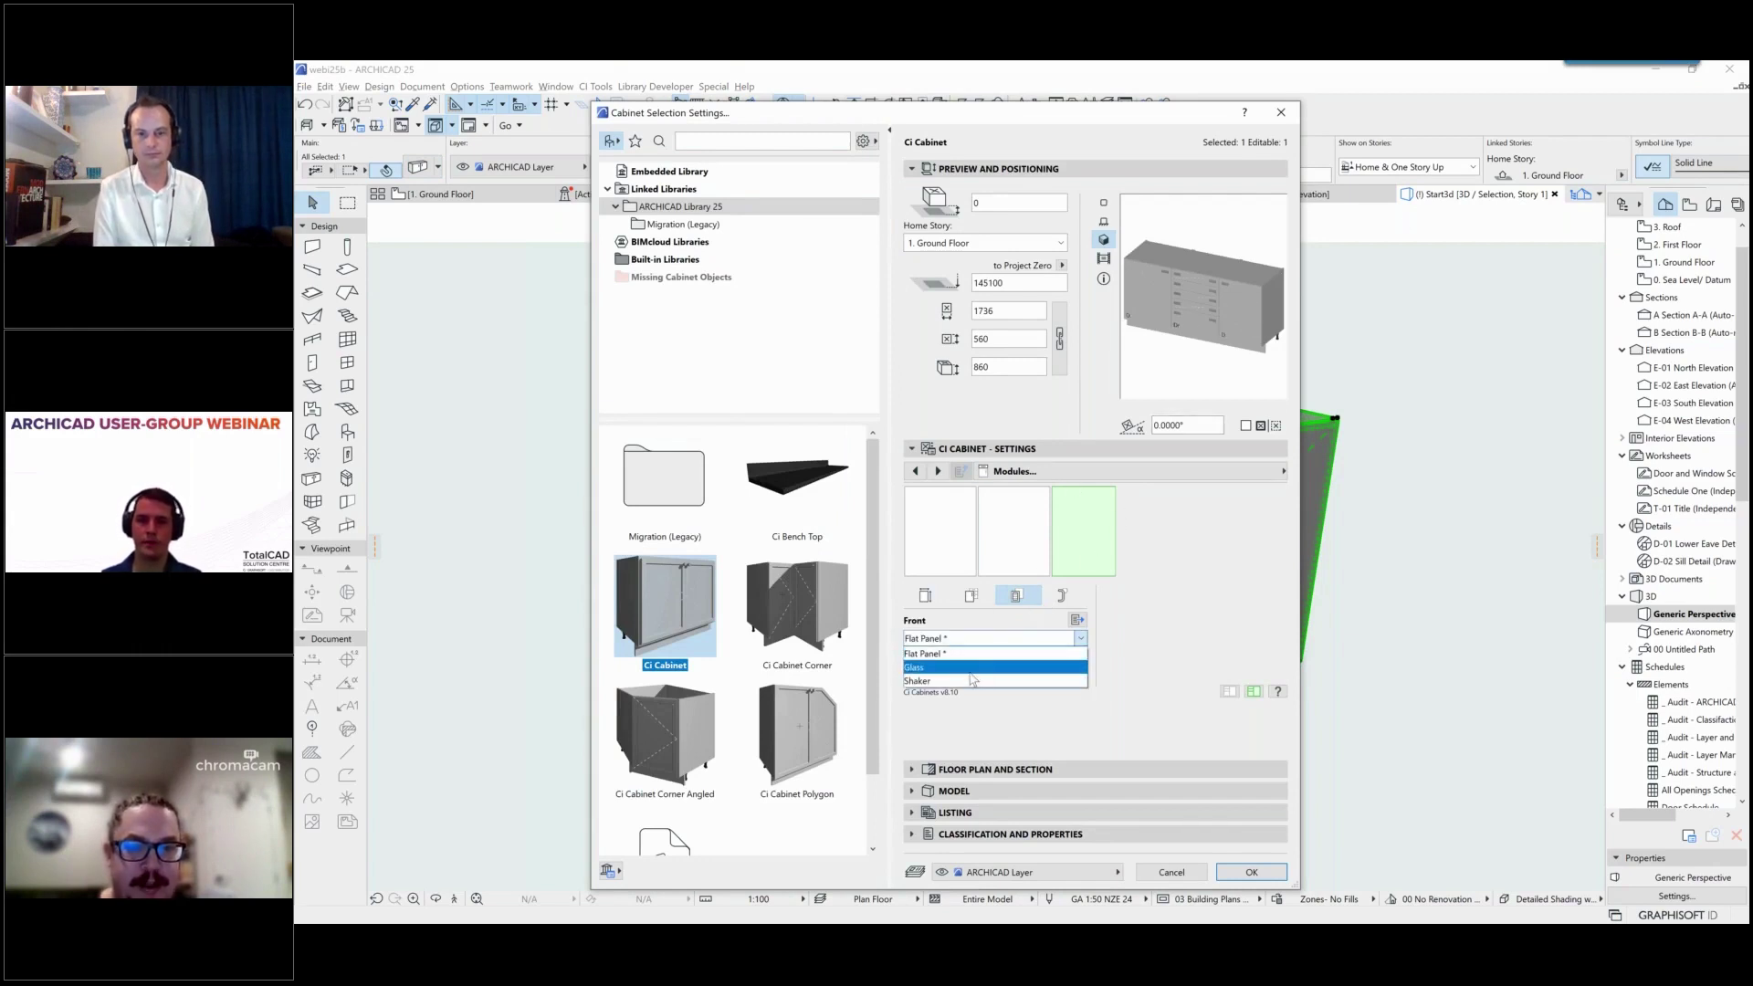
{"action": "left_click", "coordinate": [971, 672]}
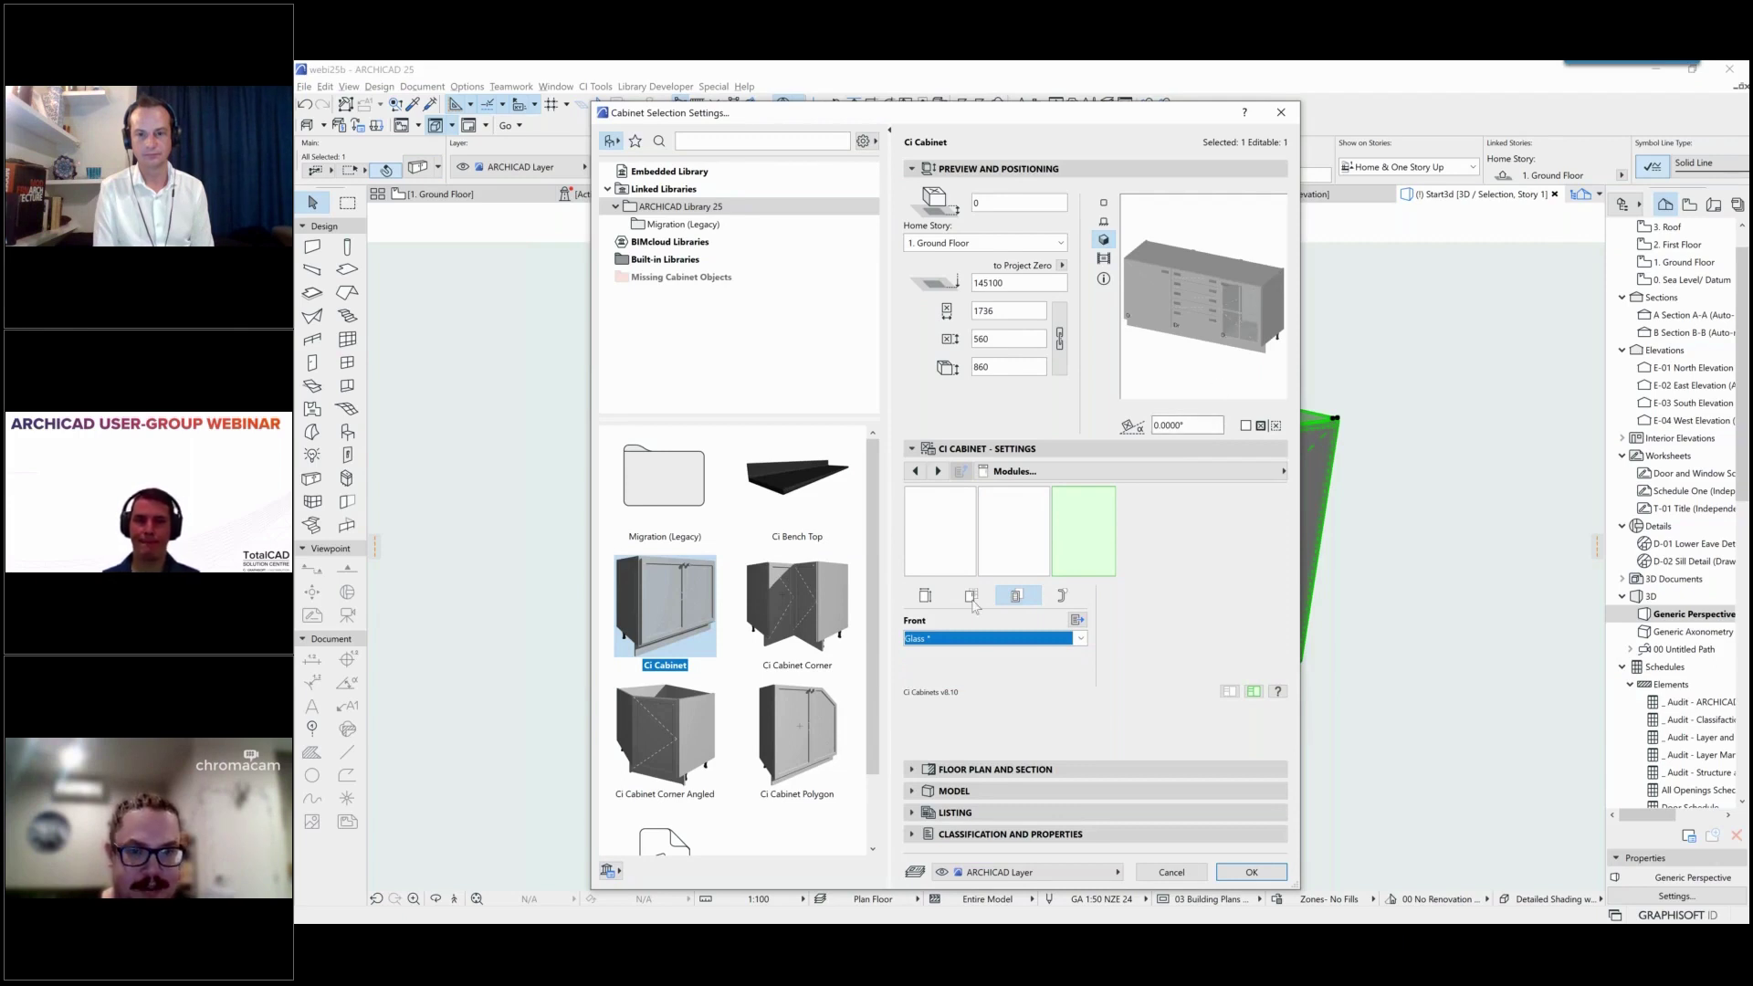
Step: Set the third module's handle to Dee Pull
{"action": "left_click", "coordinate": [1061, 595]}
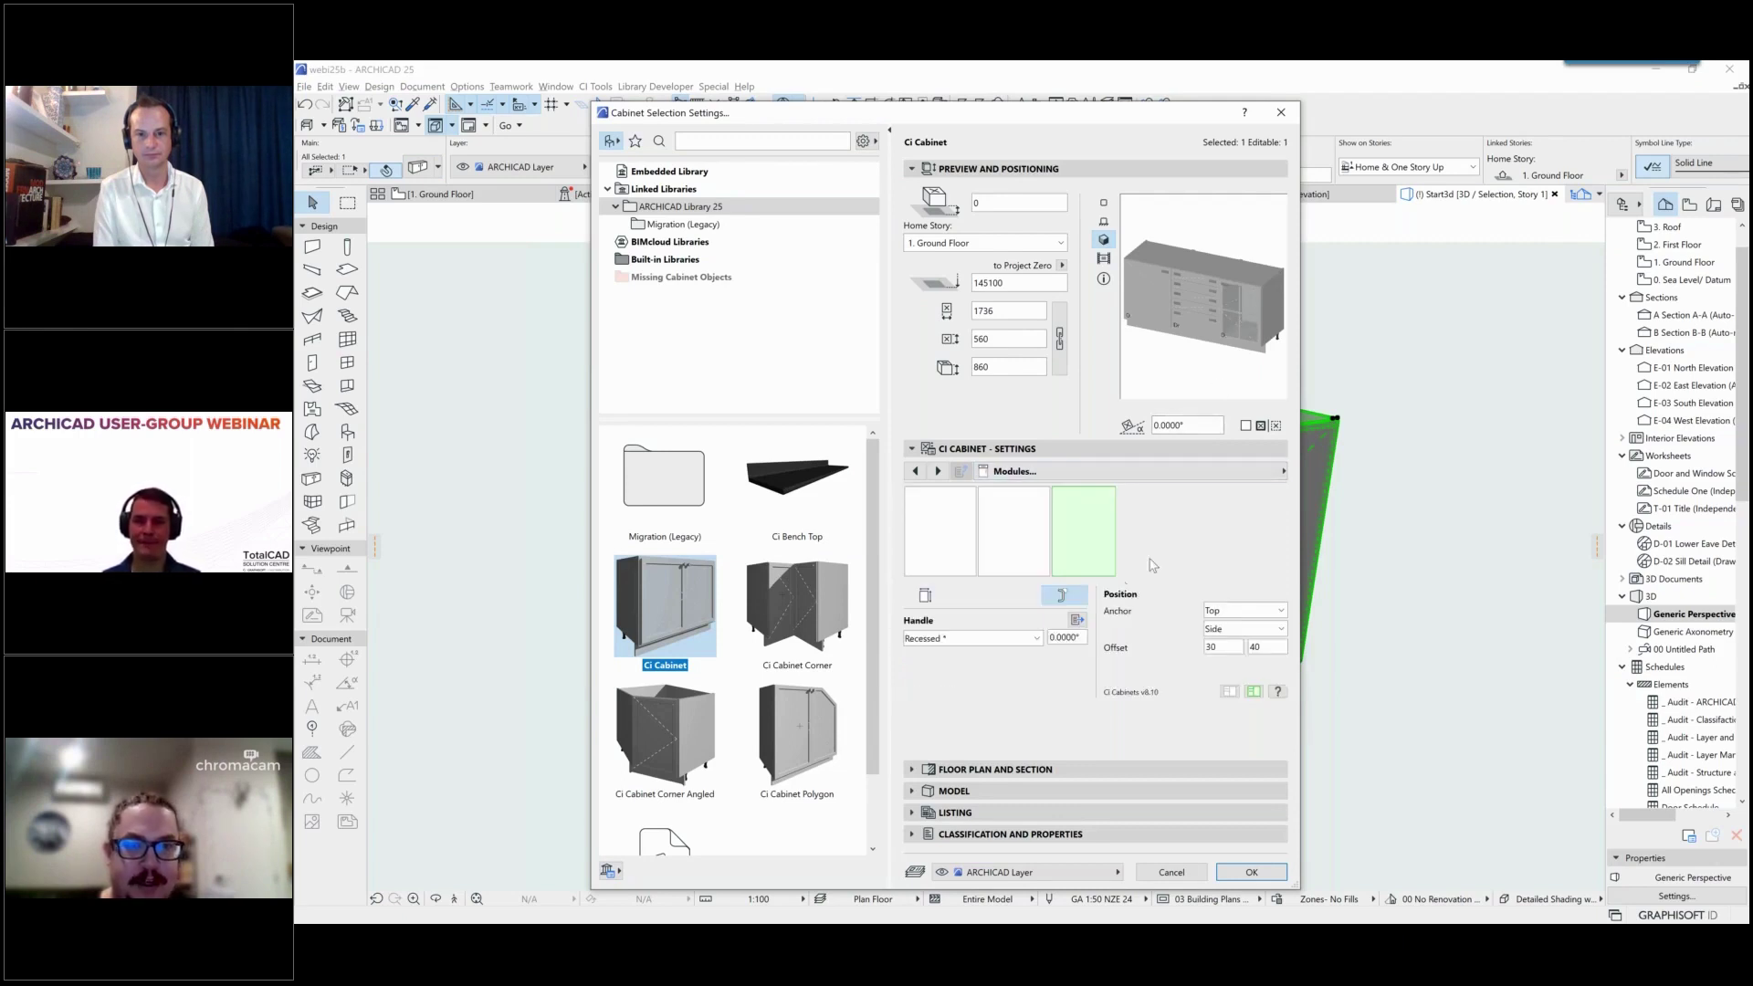
{"action": "left_click", "coordinate": [1036, 638]}
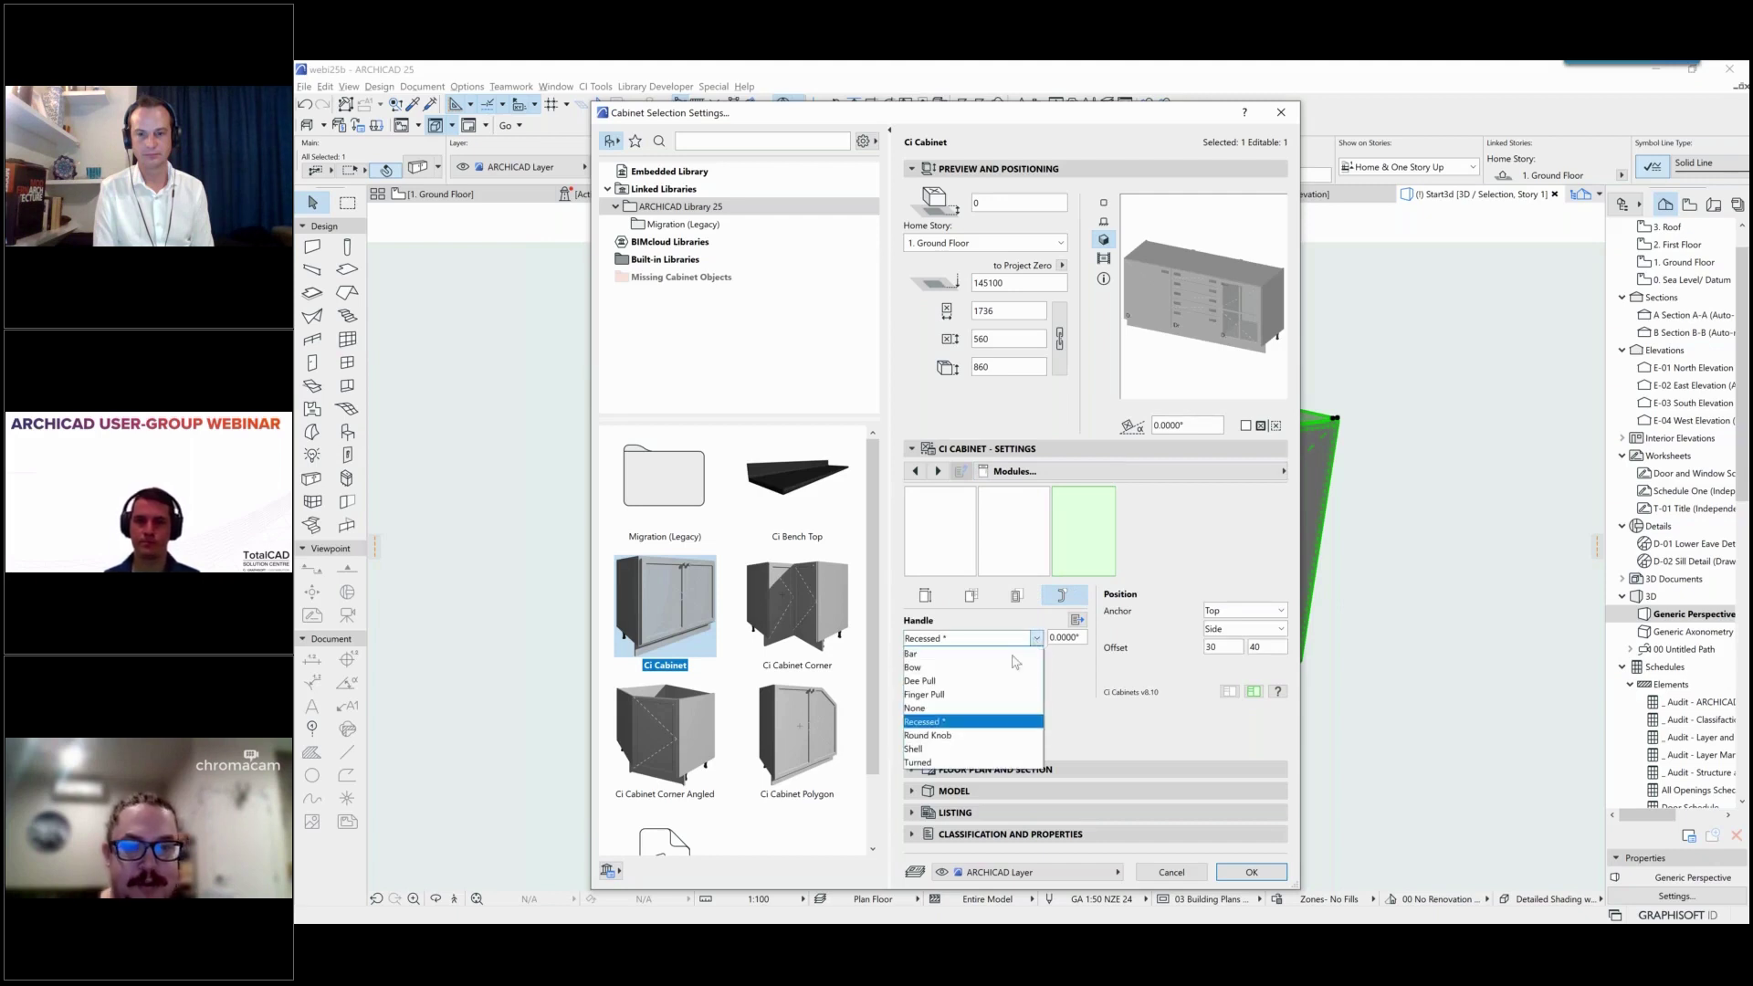
{"action": "left_click", "coordinate": [949, 693]}
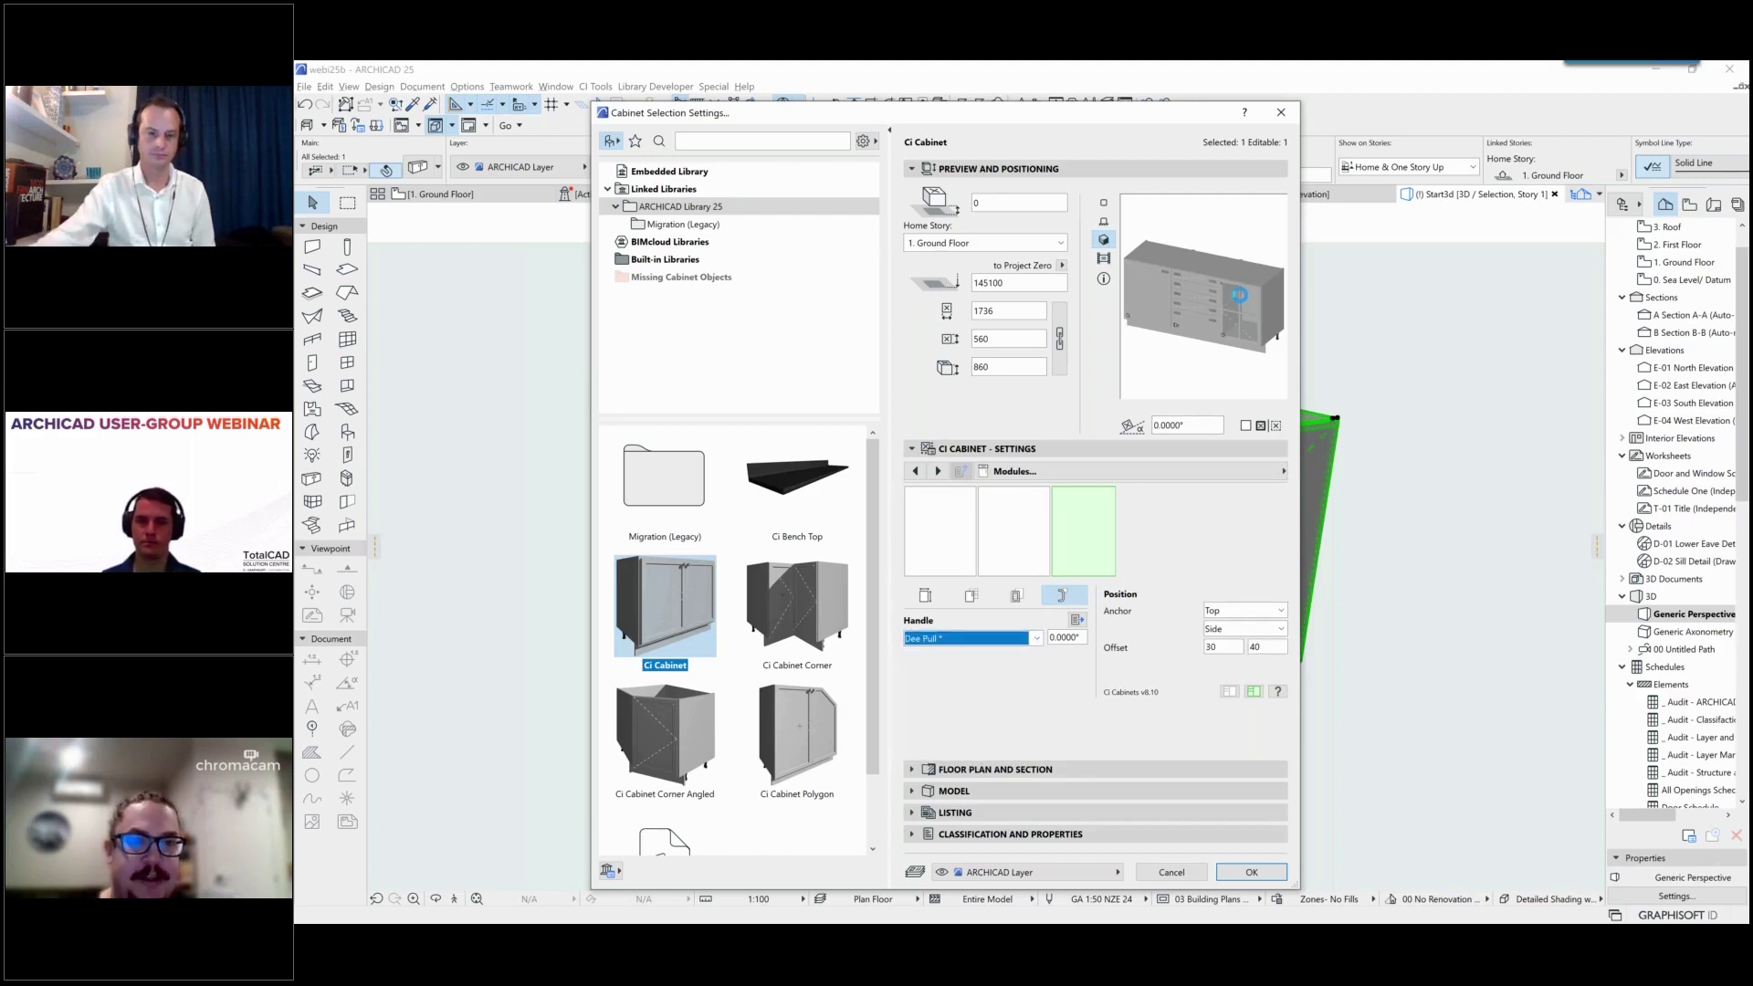
Step: In the cabinet's Spaces settings, fill all three spaces with the Plate Stack Small filler
{"action": "left_click", "coordinate": [1206, 475]}
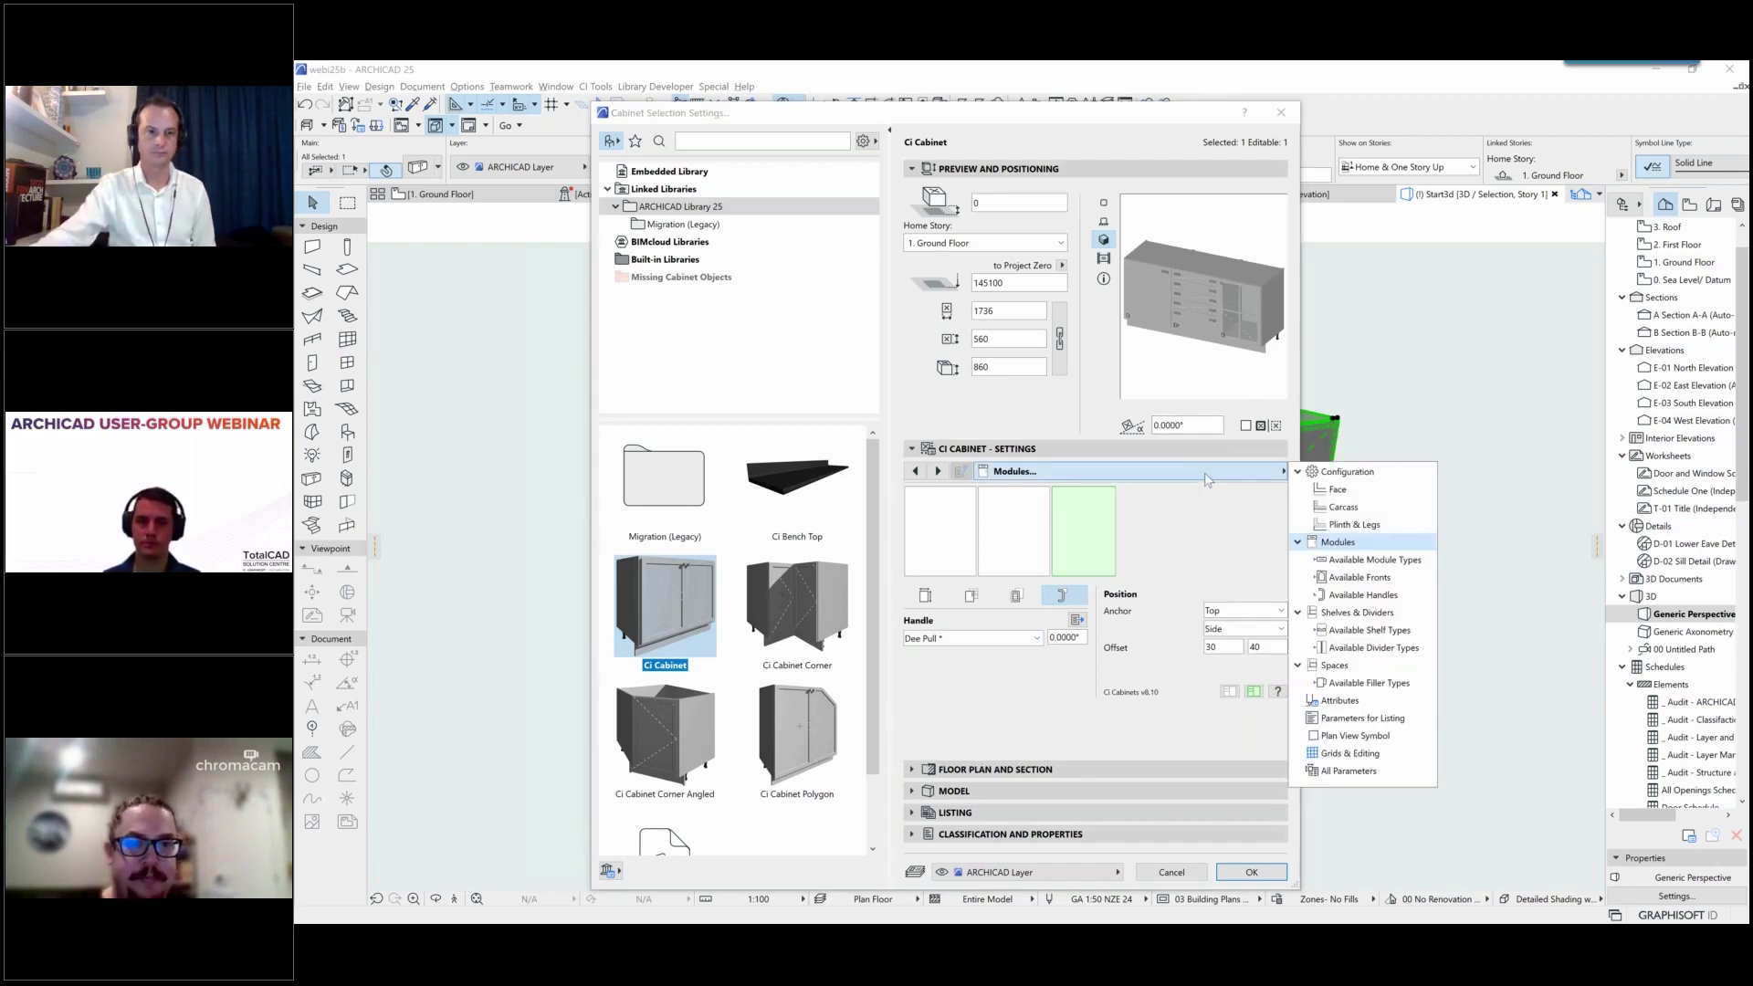
{"action": "left_click", "coordinate": [1336, 667]}
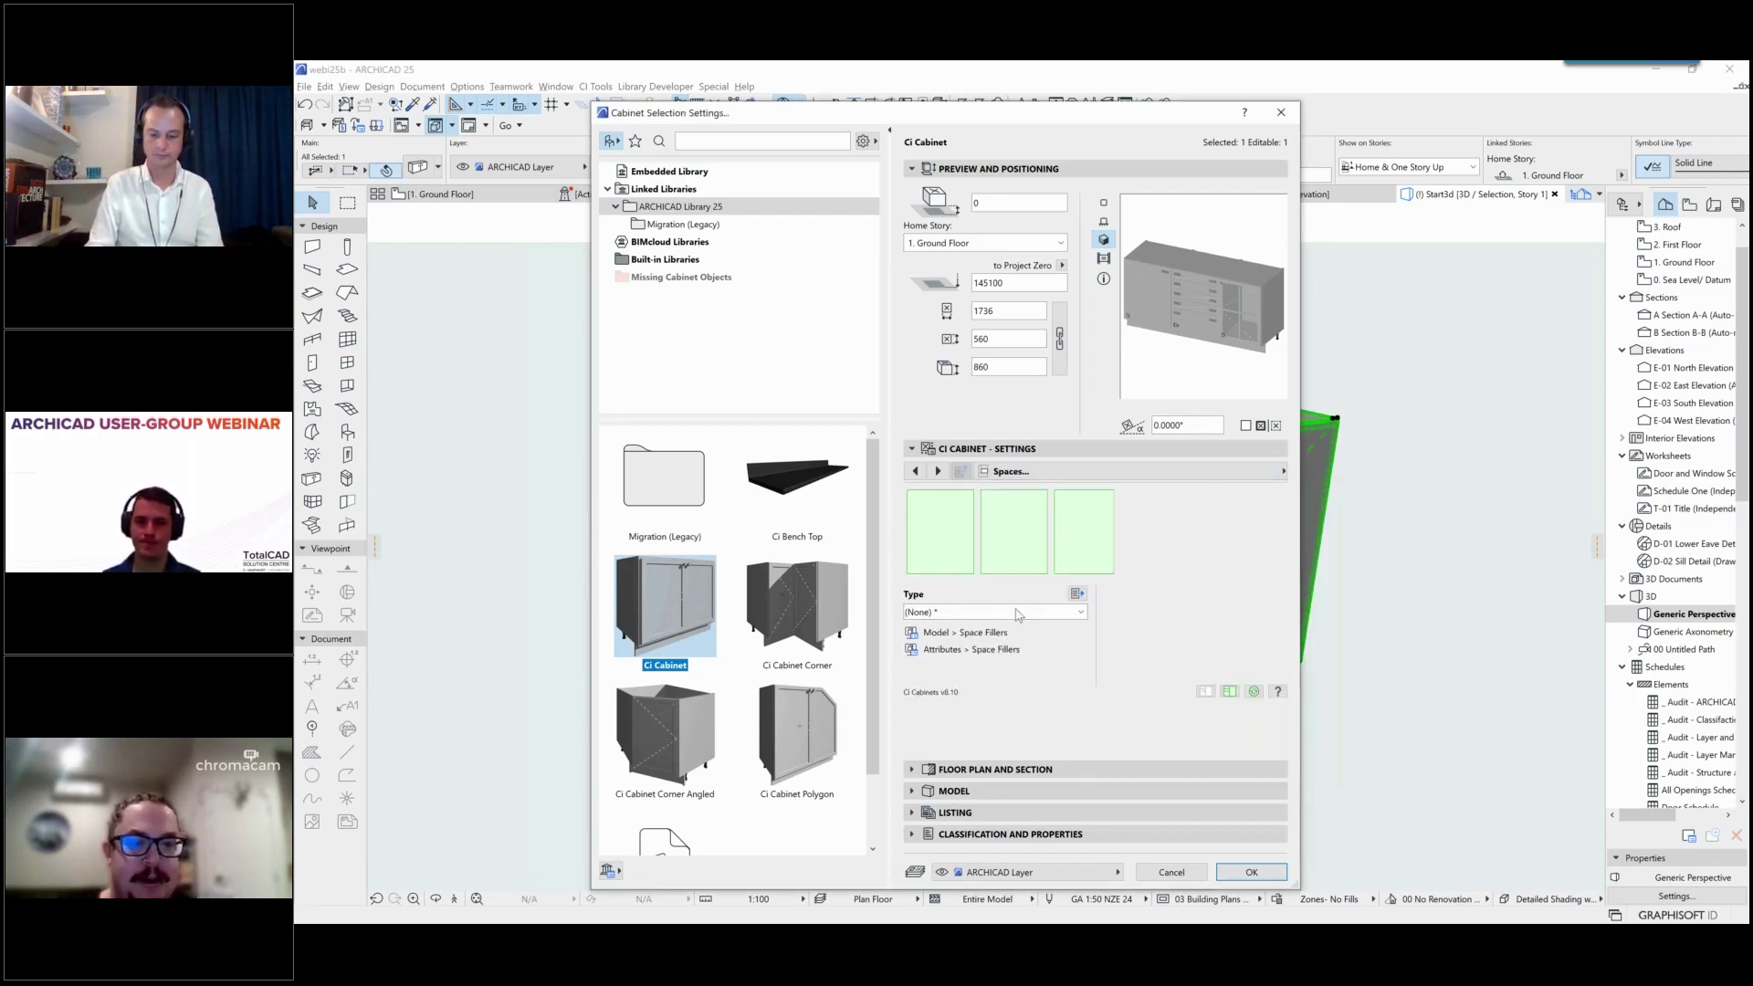
{"action": "left_click", "coordinate": [1018, 611]}
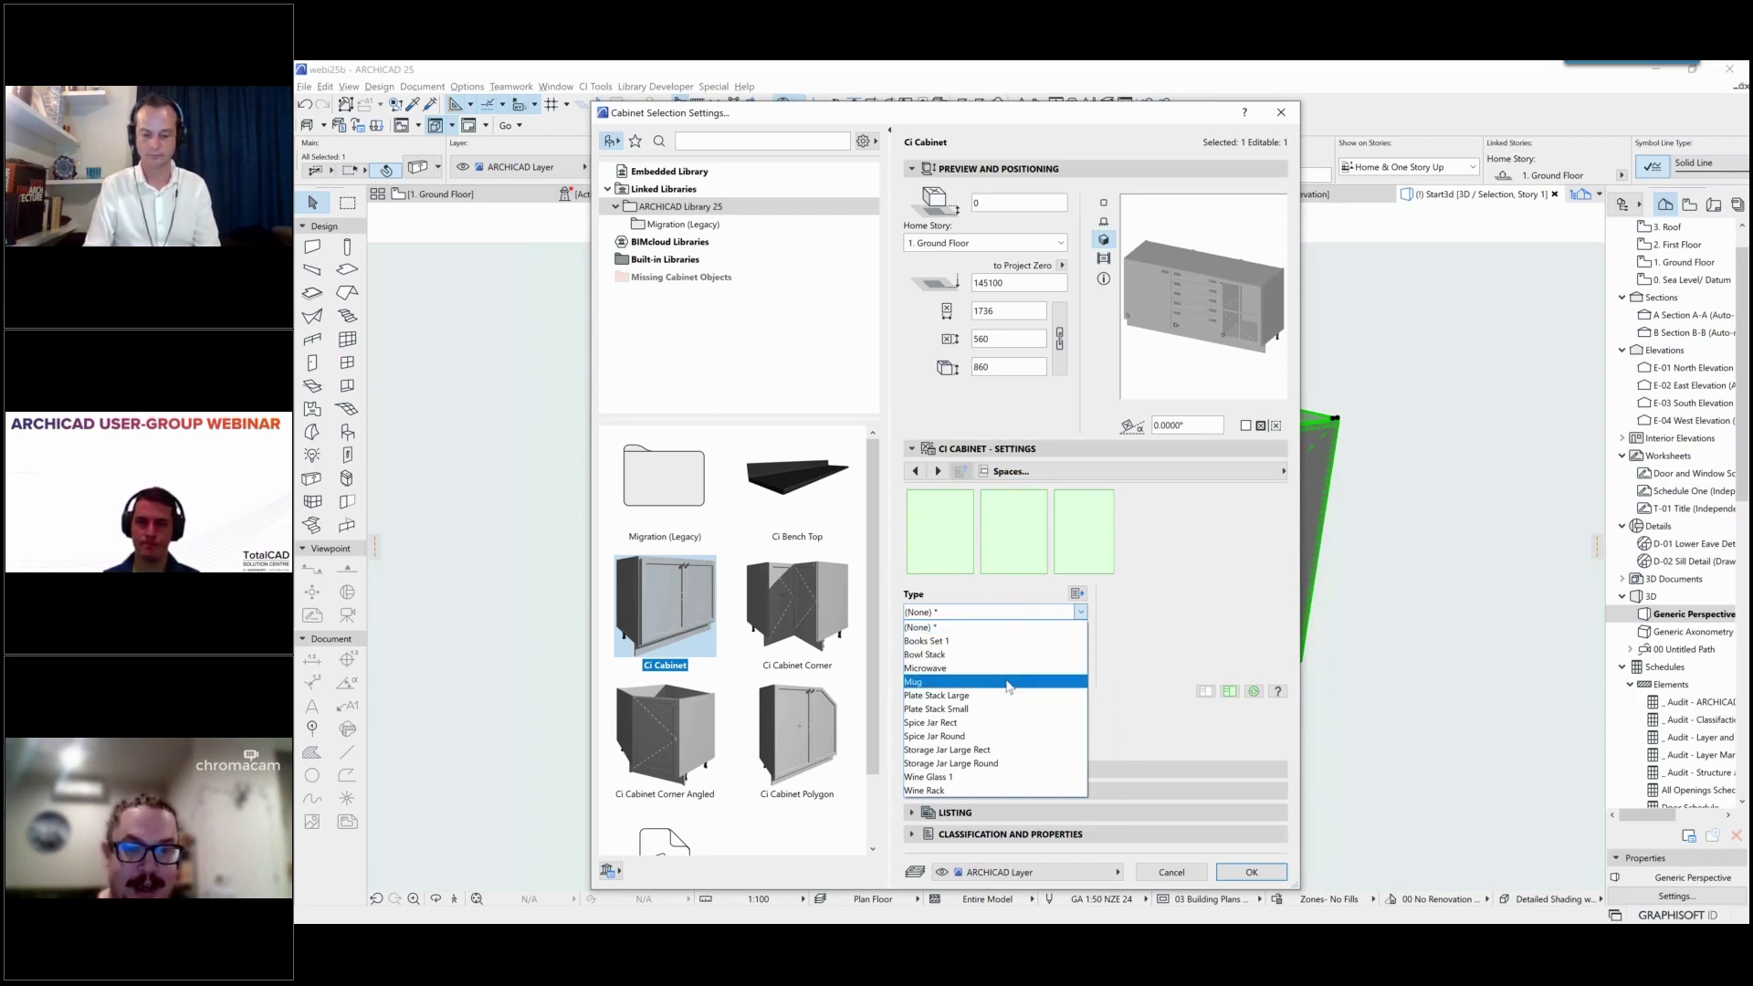
{"action": "left_click", "coordinate": [971, 709]}
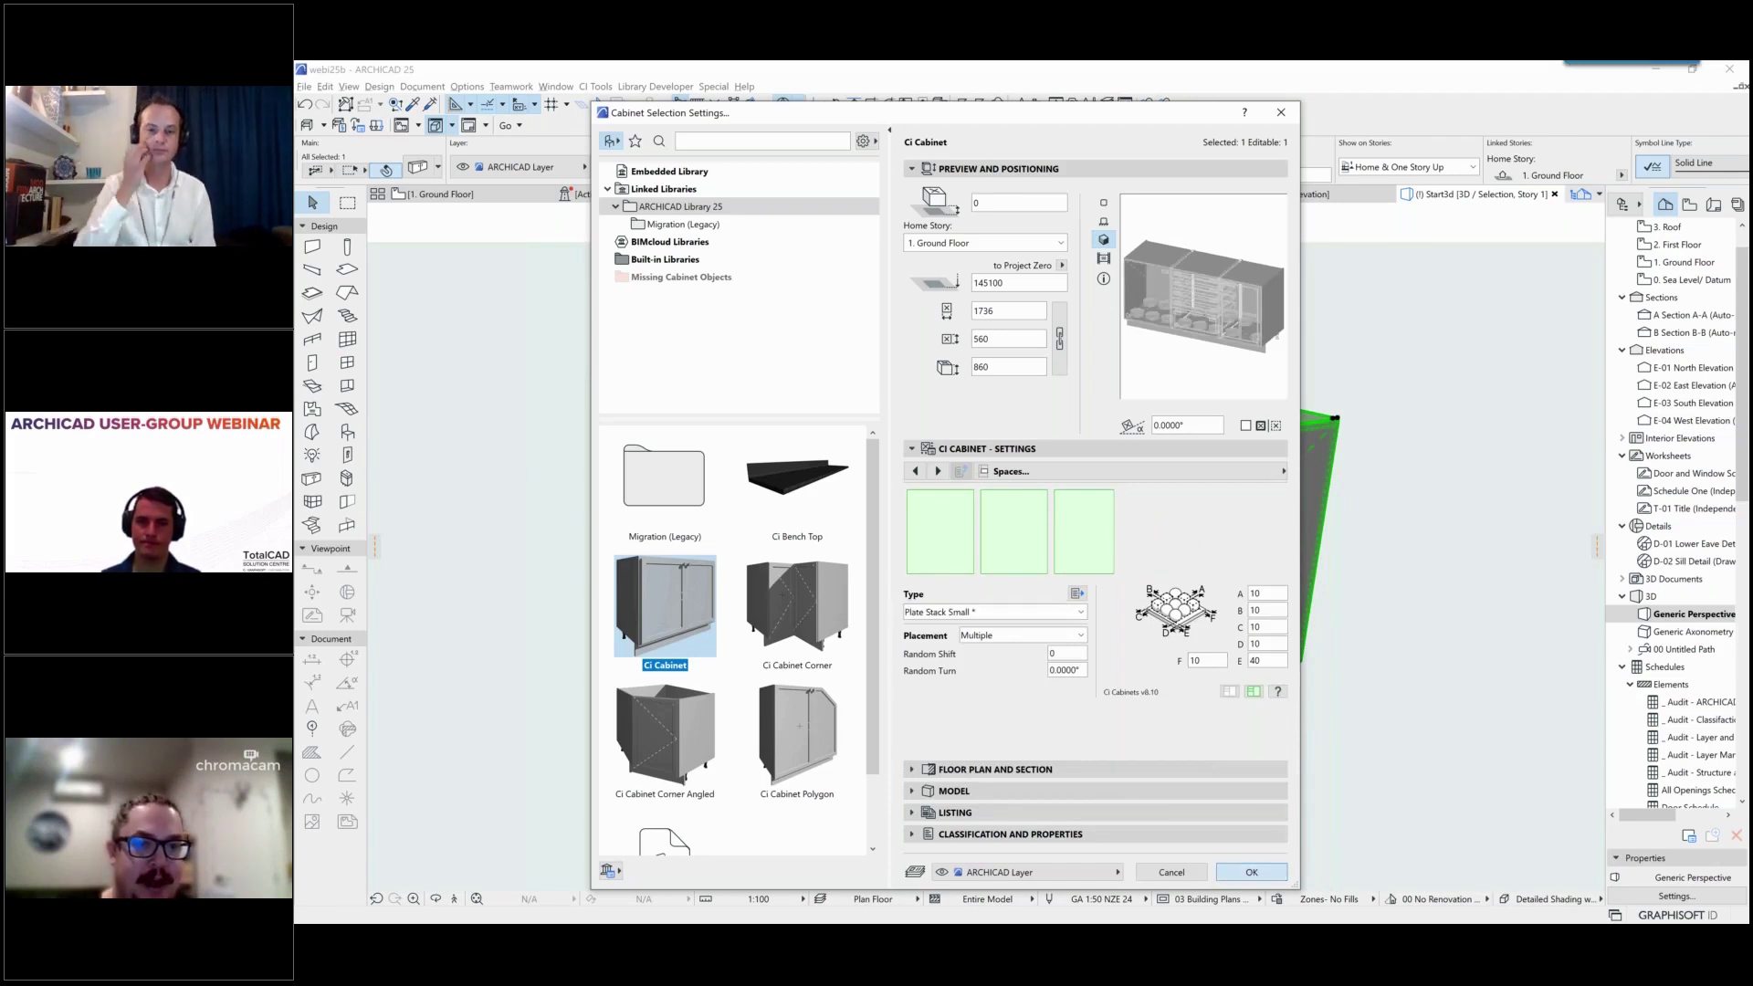
Step: Apply the cabinet settings and view the cabinet from the glass-door side in 3D
{"action": "key", "text": "Return"}
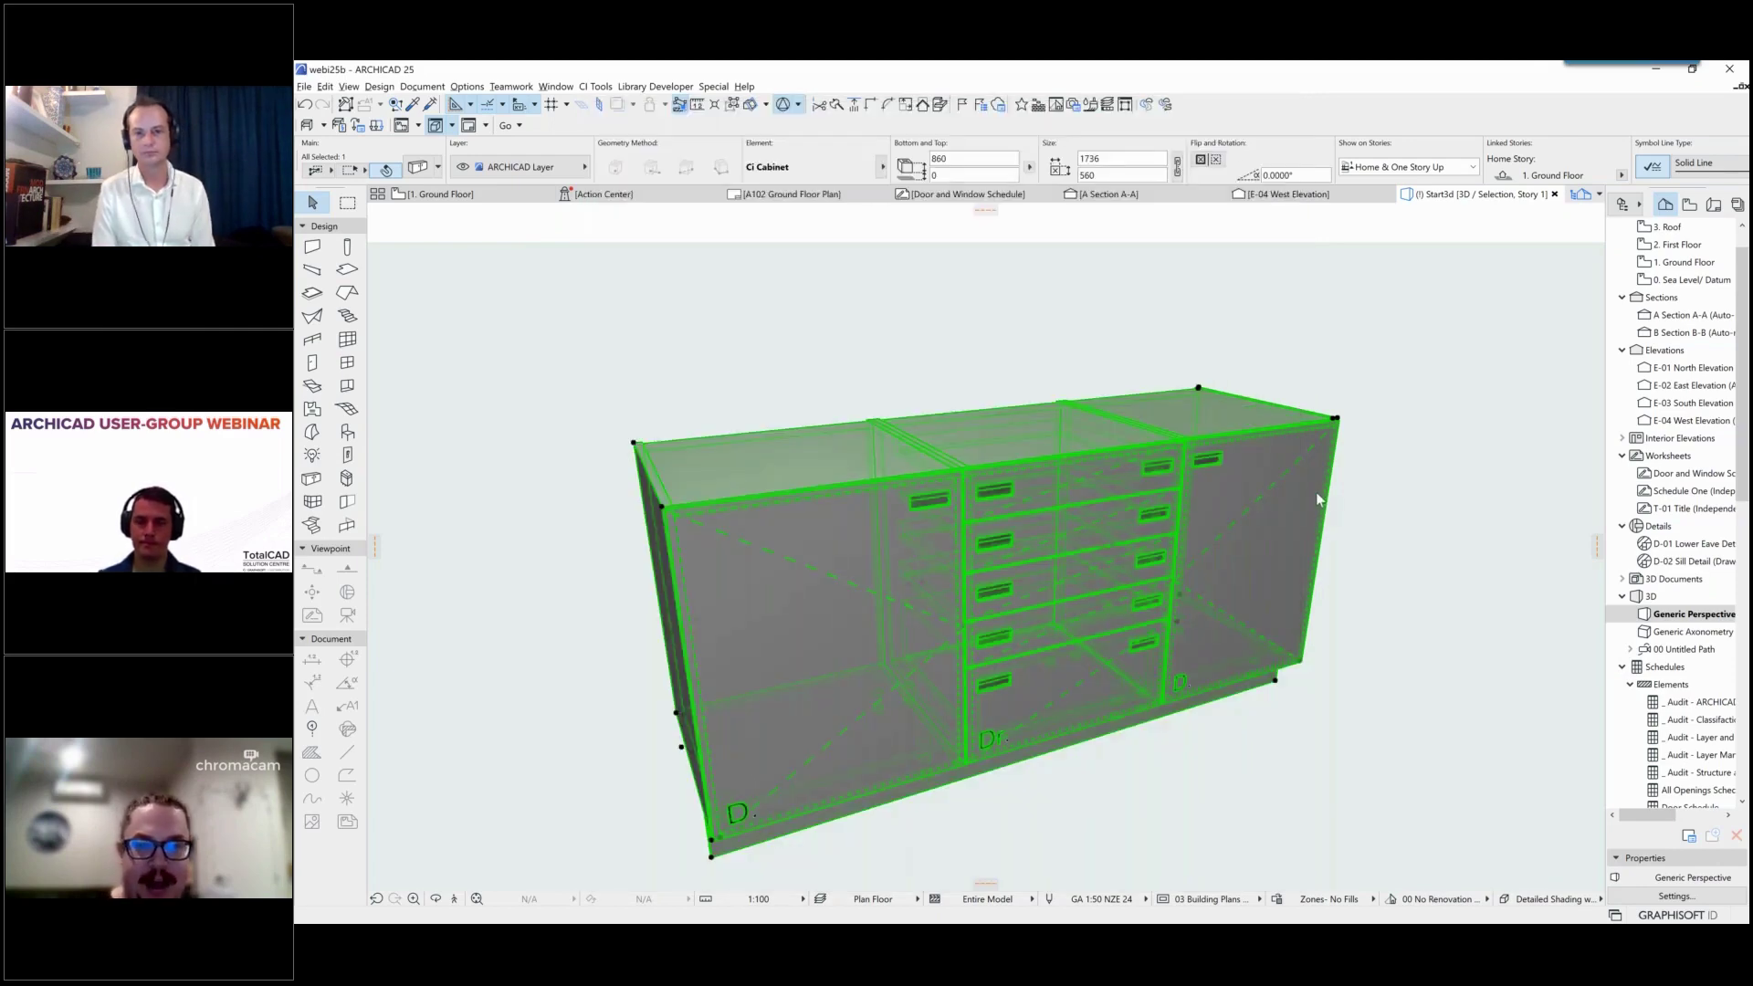
{"action": "mouse_move", "coordinate": [1315, 511]}
{"action": "middle_mouse_down", "text": "shift"}
{"action": "mouse_move", "coordinate": [1152, 542]}
{"action": "mouse_move", "coordinate": [1320, 702]}
{"action": "middle_mouse_up", "text": "shift"}
{"action": "mouse_move", "coordinate": [1420, 667]}
{"action": "middle_mouse_down", "text": "shift"}
{"action": "mouse_move", "coordinate": [1260, 672]}
{"action": "mouse_move", "coordinate": [1118, 617]}
{"action": "mouse_move", "coordinate": [1153, 758]}
{"action": "mouse_move", "coordinate": [1162, 653]}
{"action": "middle_mouse_up", "text": "shift"}
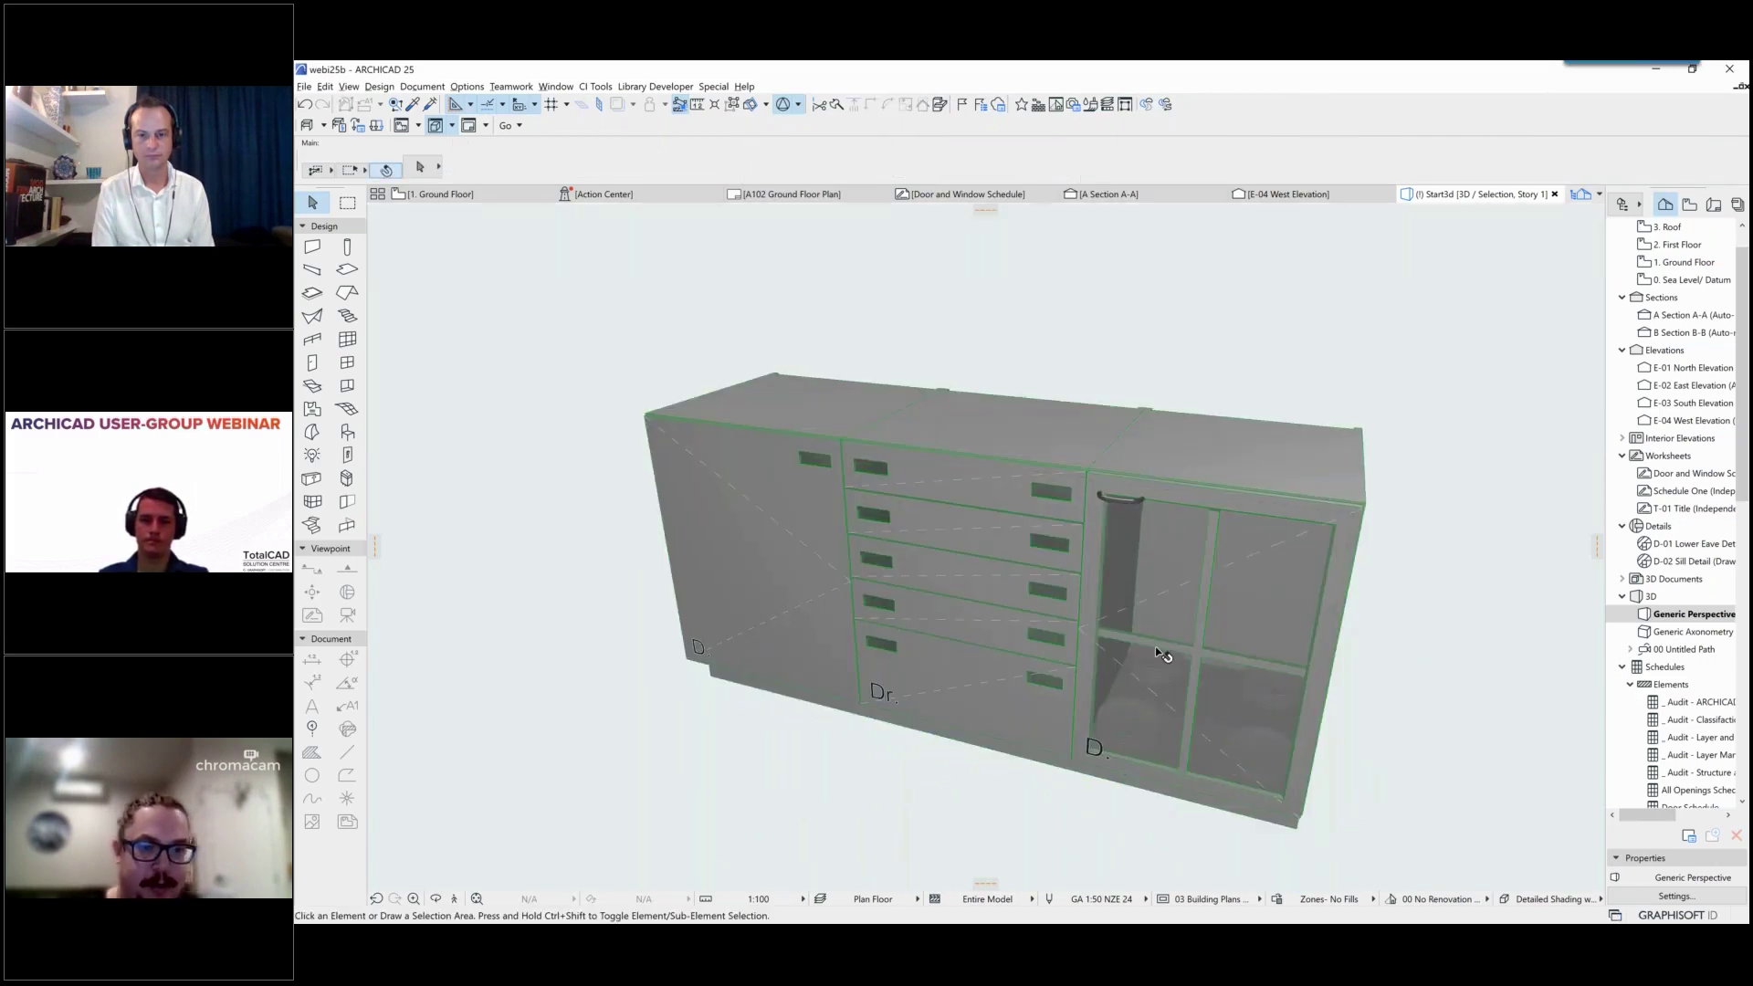
Step: Review the cabinet's Configuration, Face, Carcass and Plinth & Legs settings, and close them without making changes
{"action": "left_click", "coordinate": [1157, 648]}
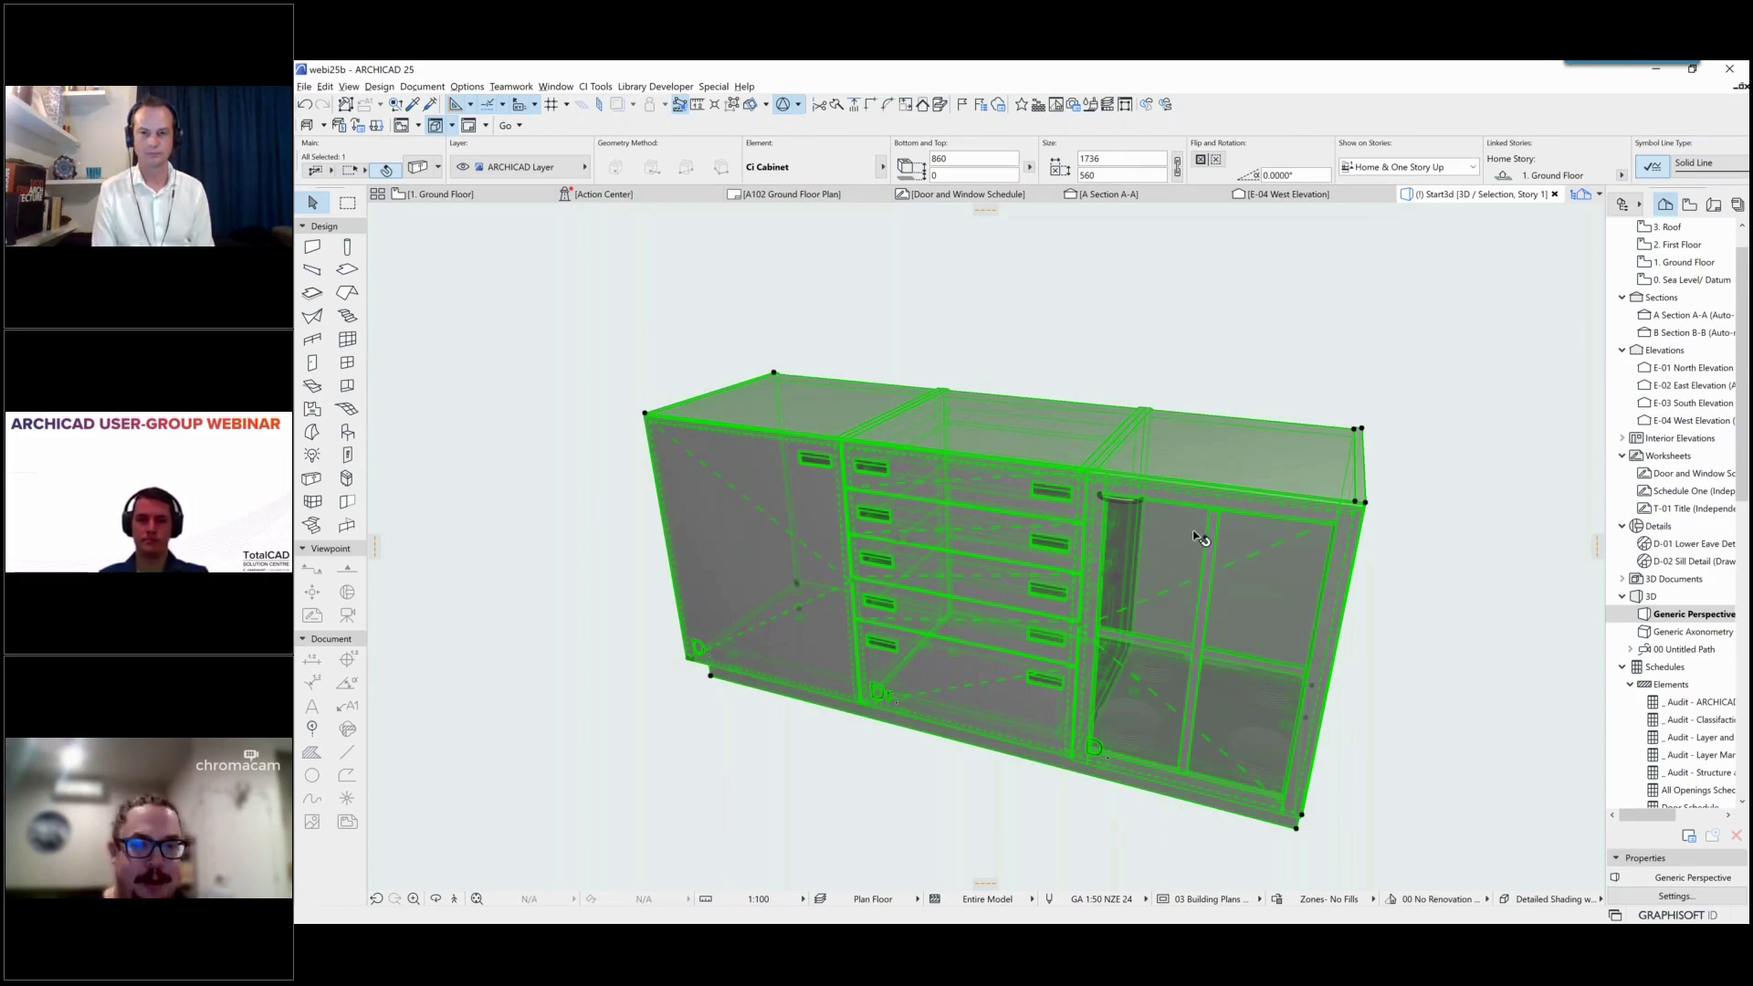
{"action": "scroll", "coordinate": [1114, 606], "scroll_direction": "down", "scroll_amount": 3}
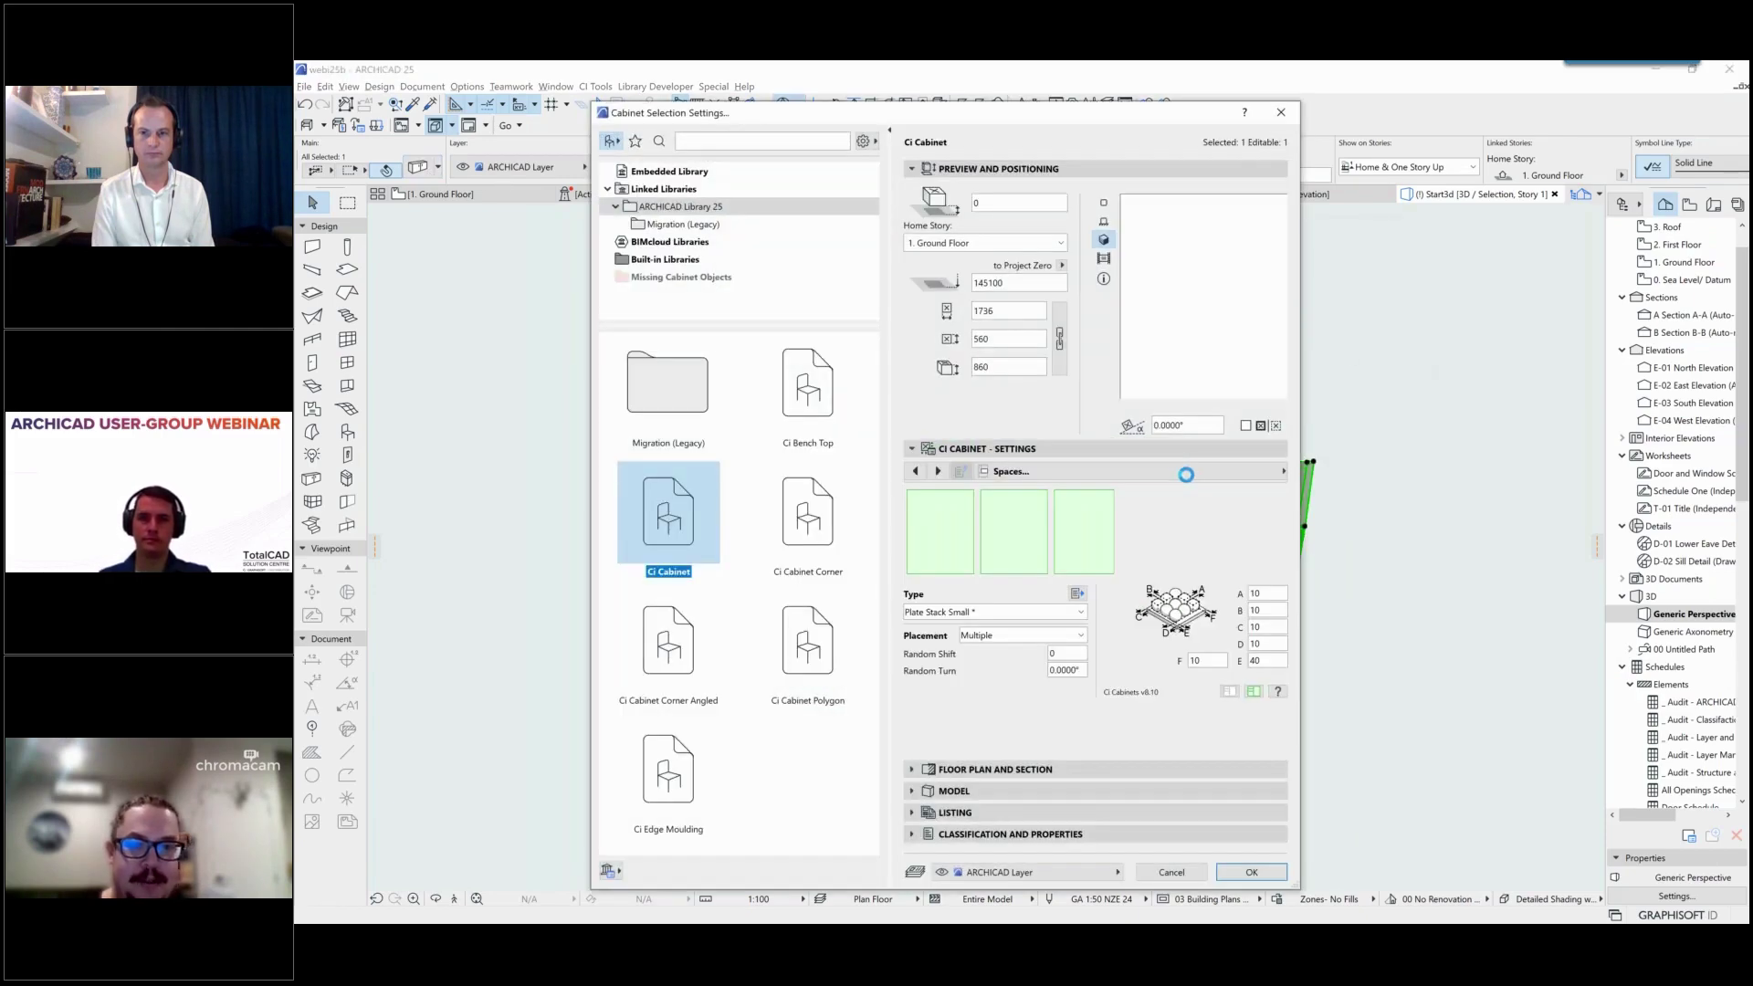
{"action": "left_click", "coordinate": [1283, 471]}
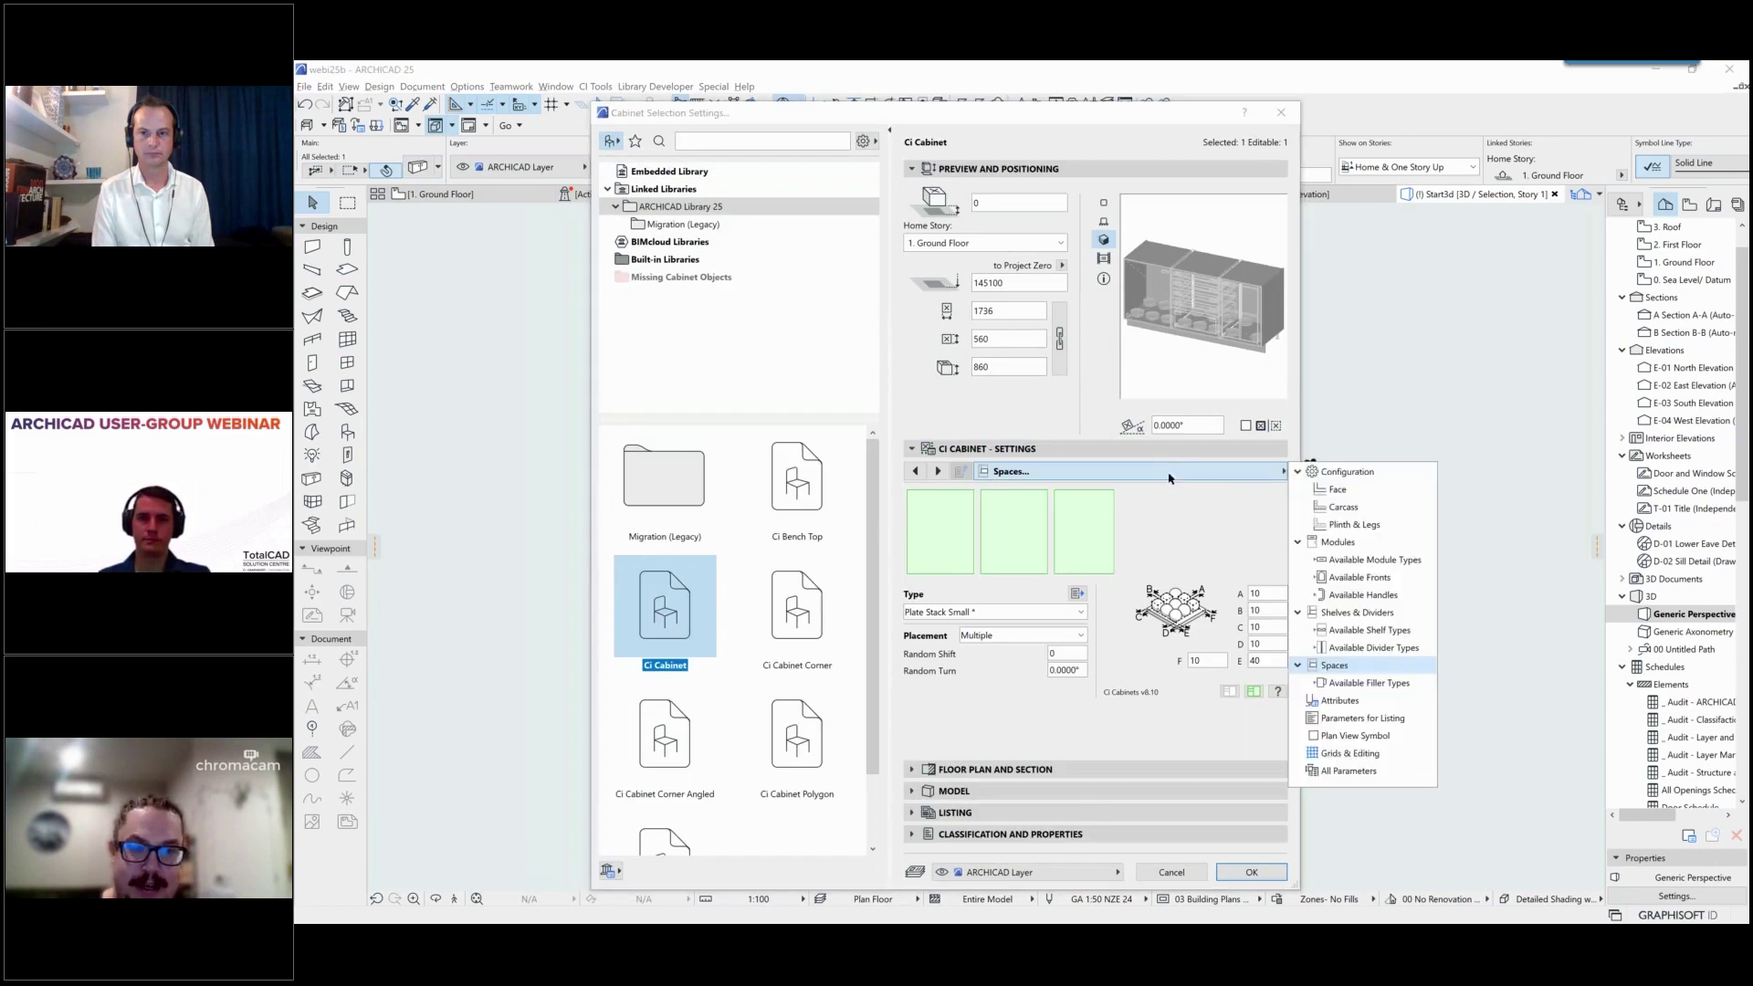
{"action": "left_click", "coordinate": [1341, 472]}
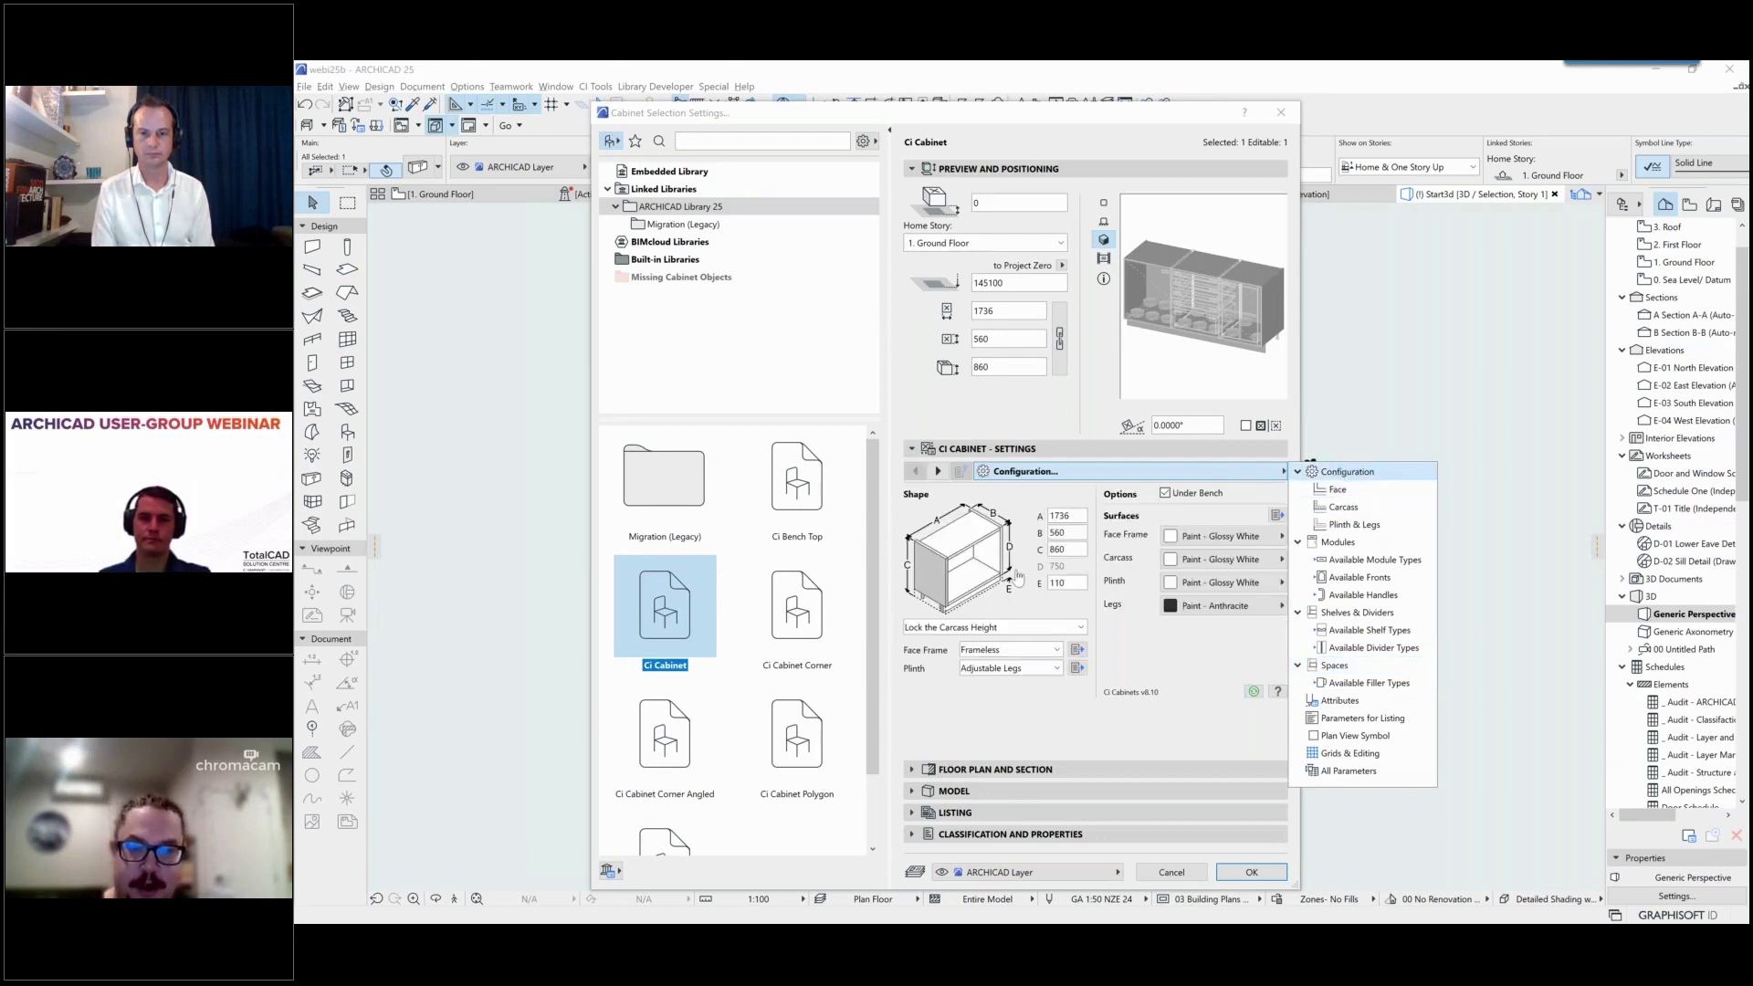
{"action": "left_click", "coordinate": [1338, 490]}
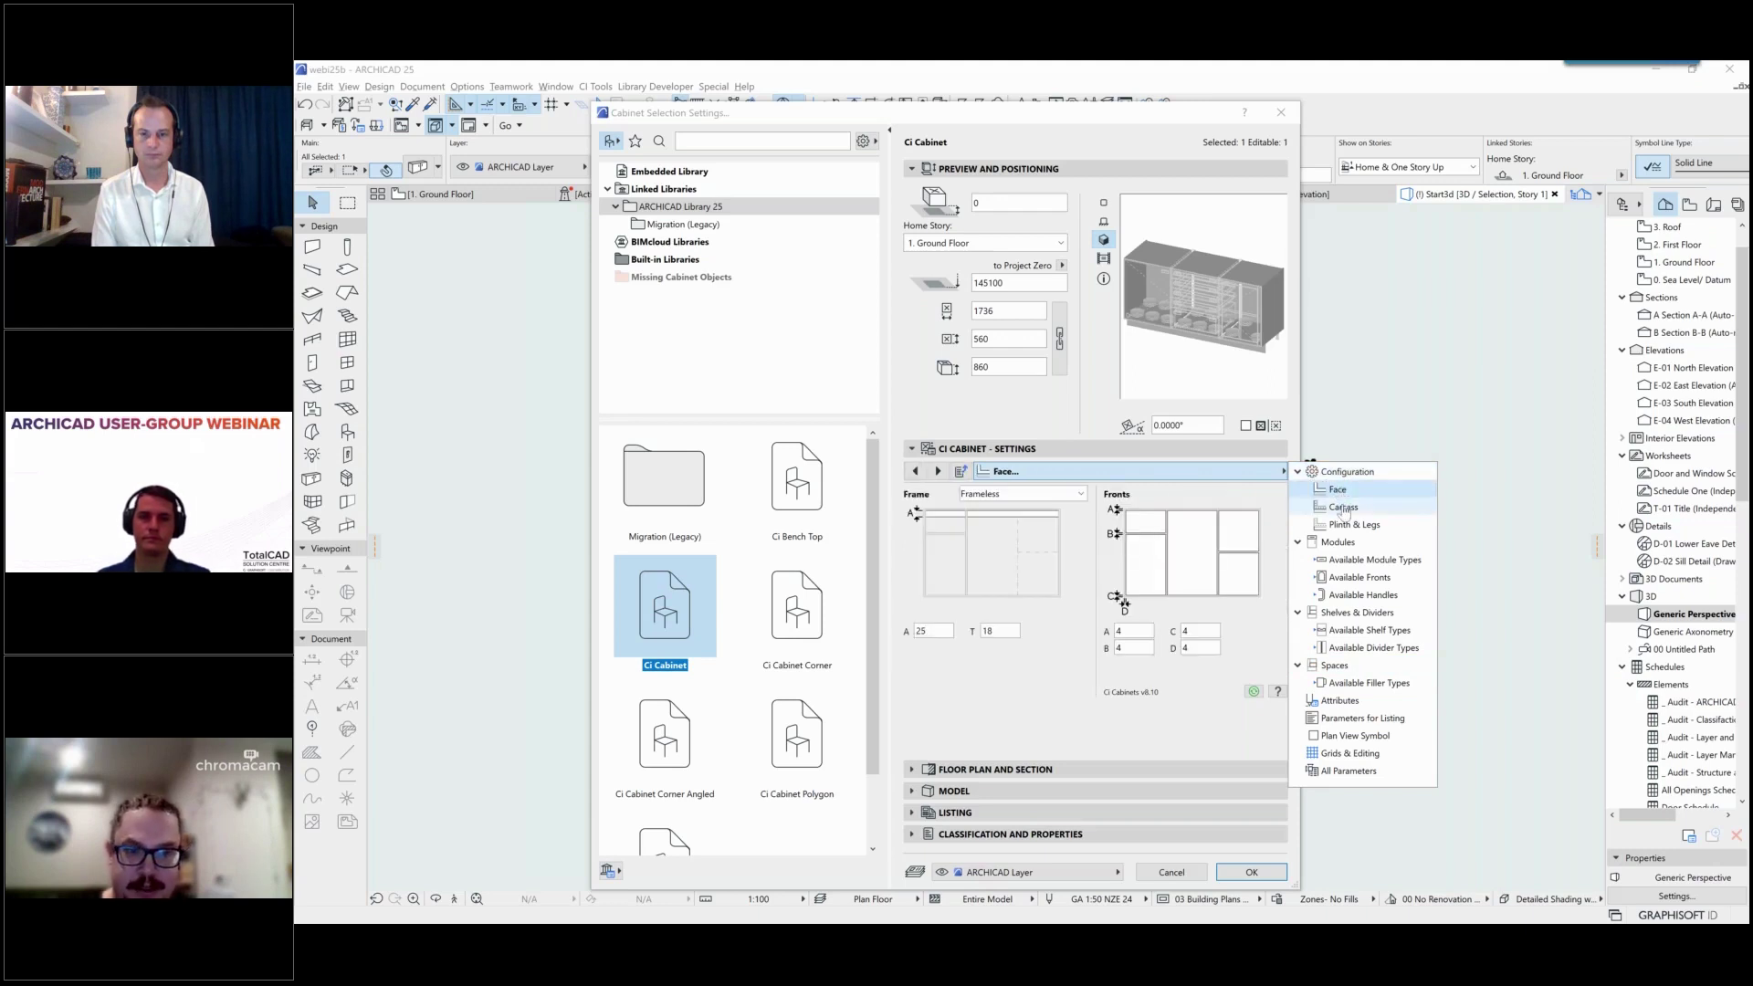
{"action": "left_click", "coordinate": [1342, 507]}
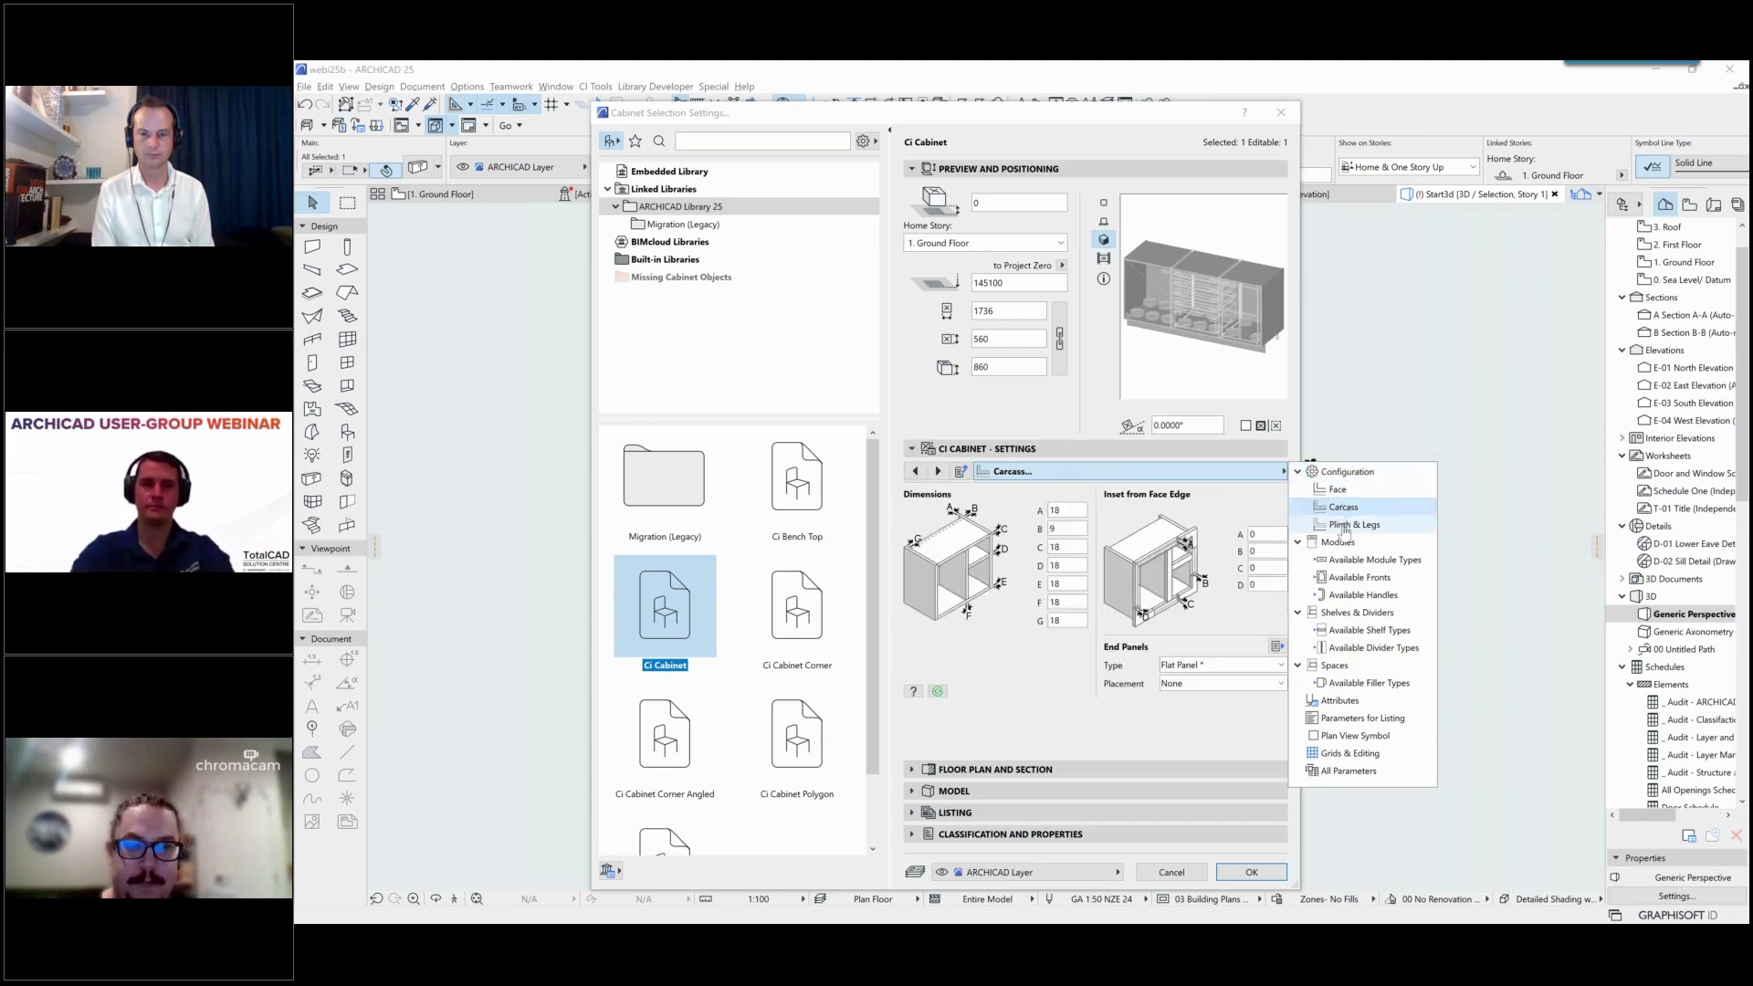
{"action": "left_click", "coordinate": [1342, 526]}
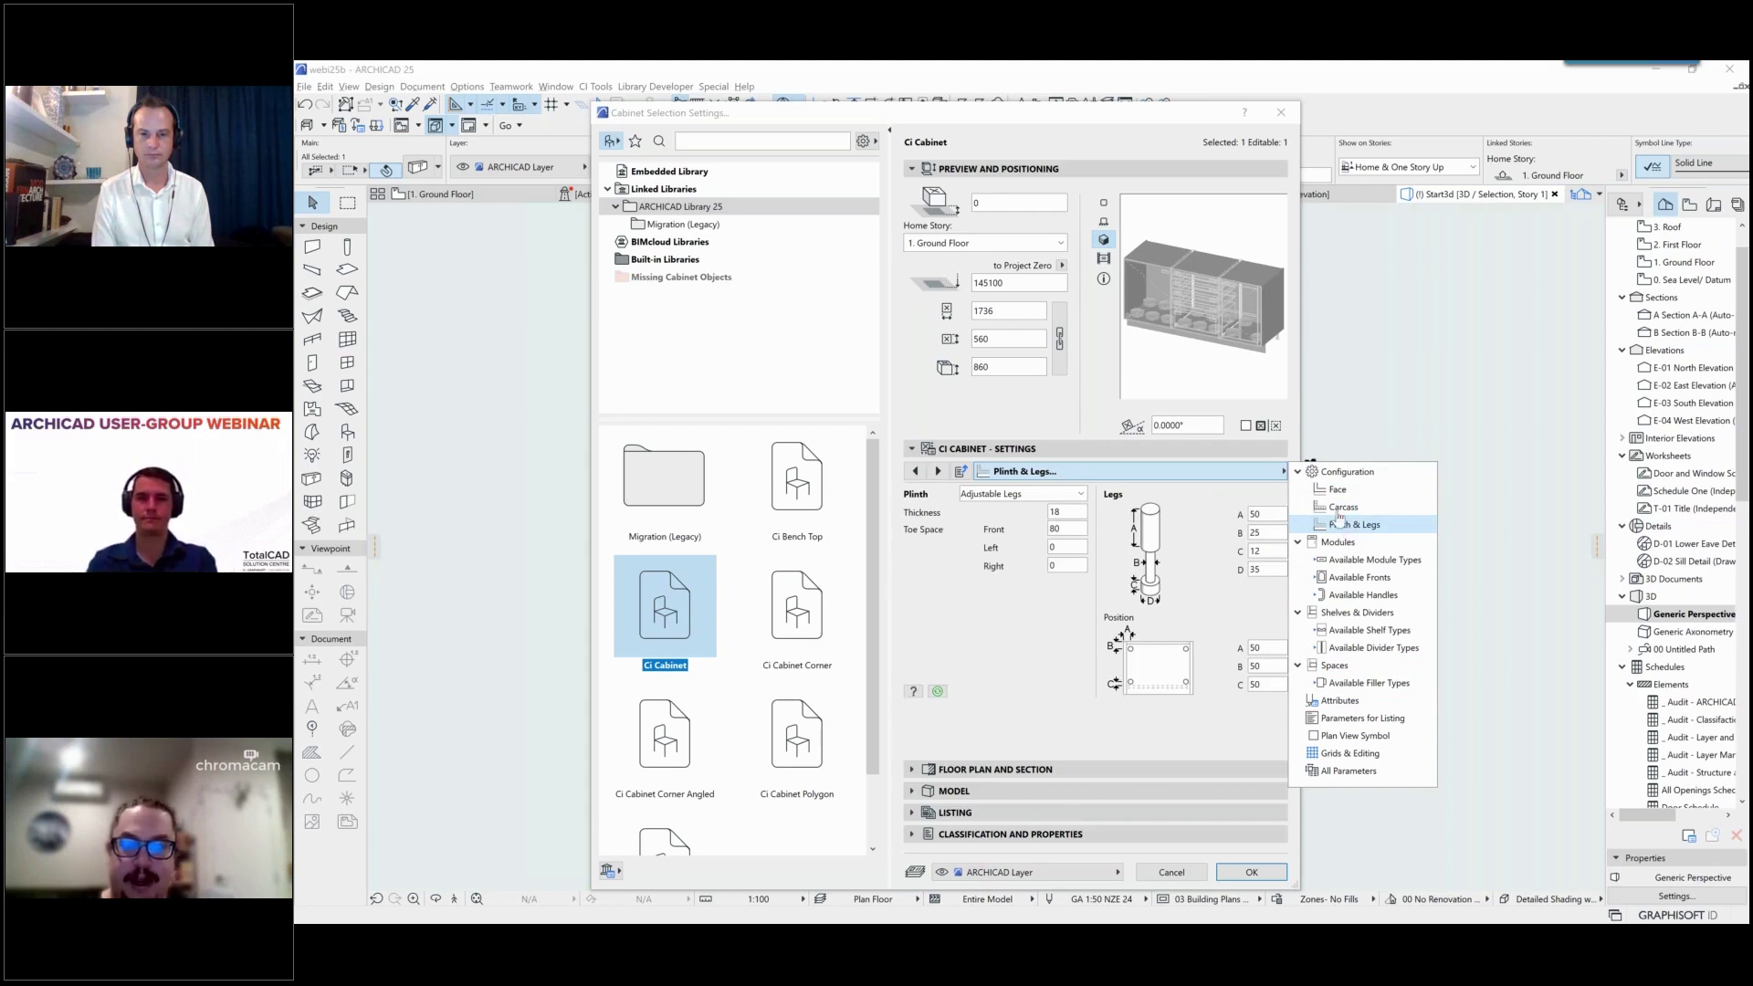
{"action": "left_click", "coordinate": [1168, 737]}
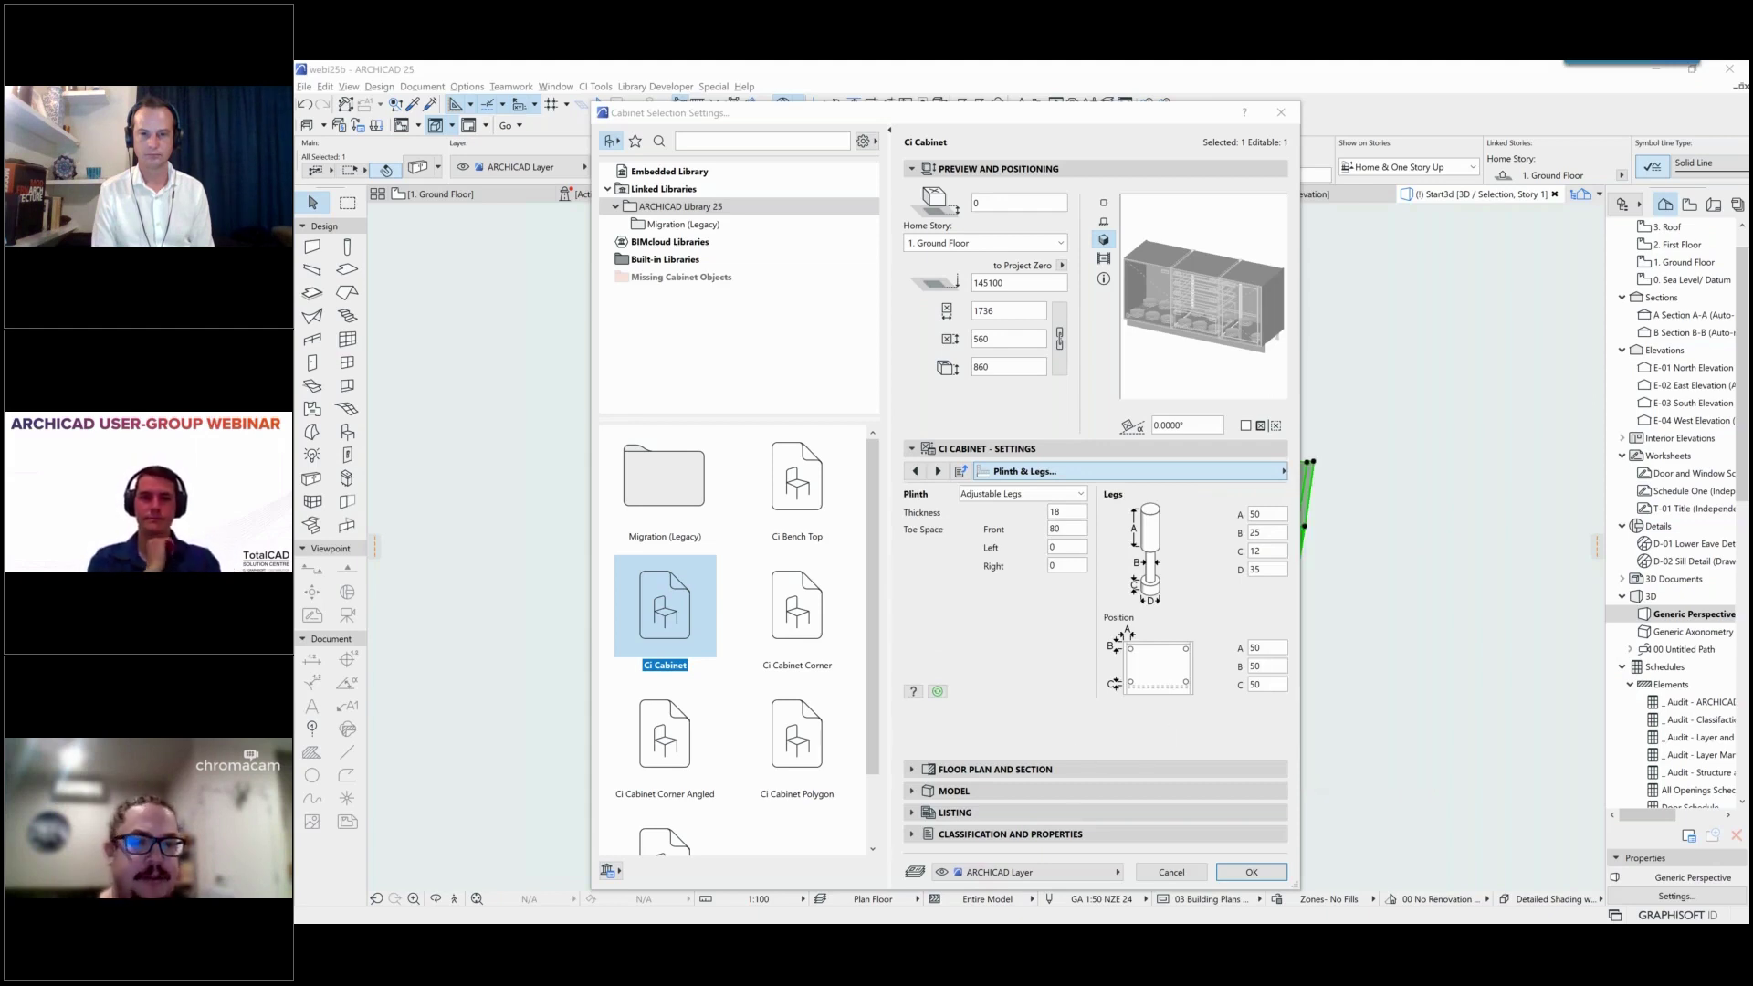
{"action": "left_click", "coordinate": [1169, 873]}
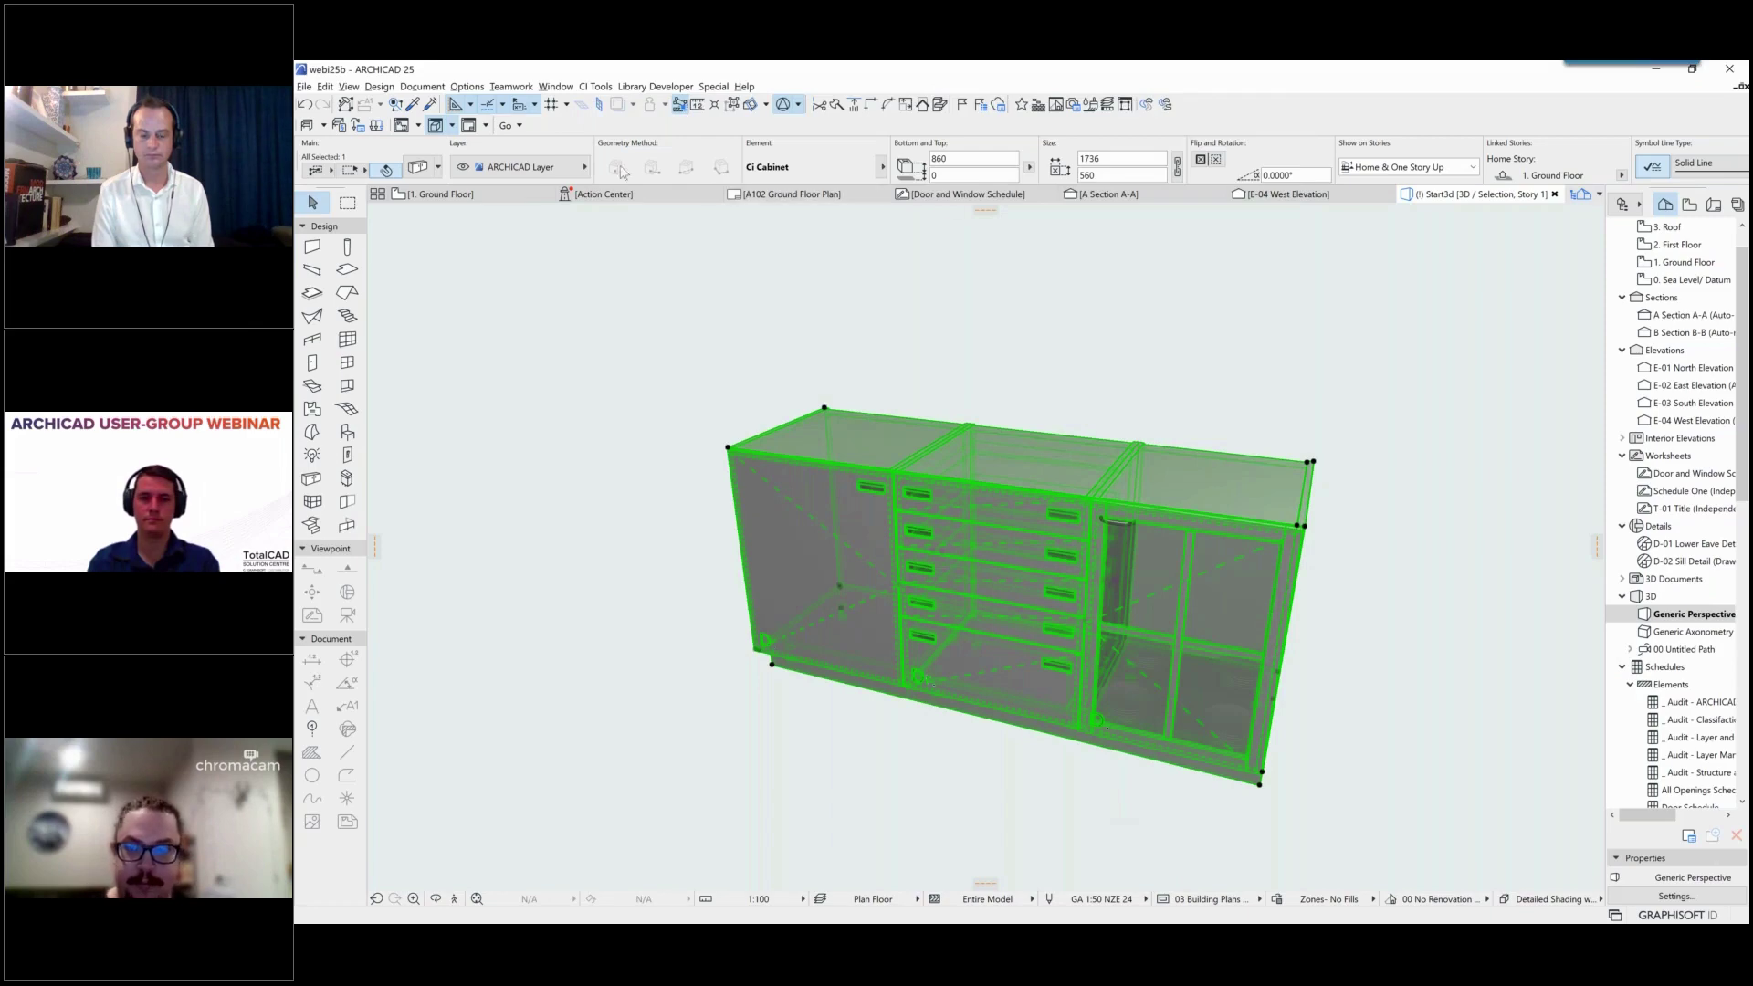
Step: Show the cabinet on the Ground Floor plan, and switch to the PowerPoint slide show's slide about Ci Tools availability
{"action": "left_click", "coordinate": [474, 202]}
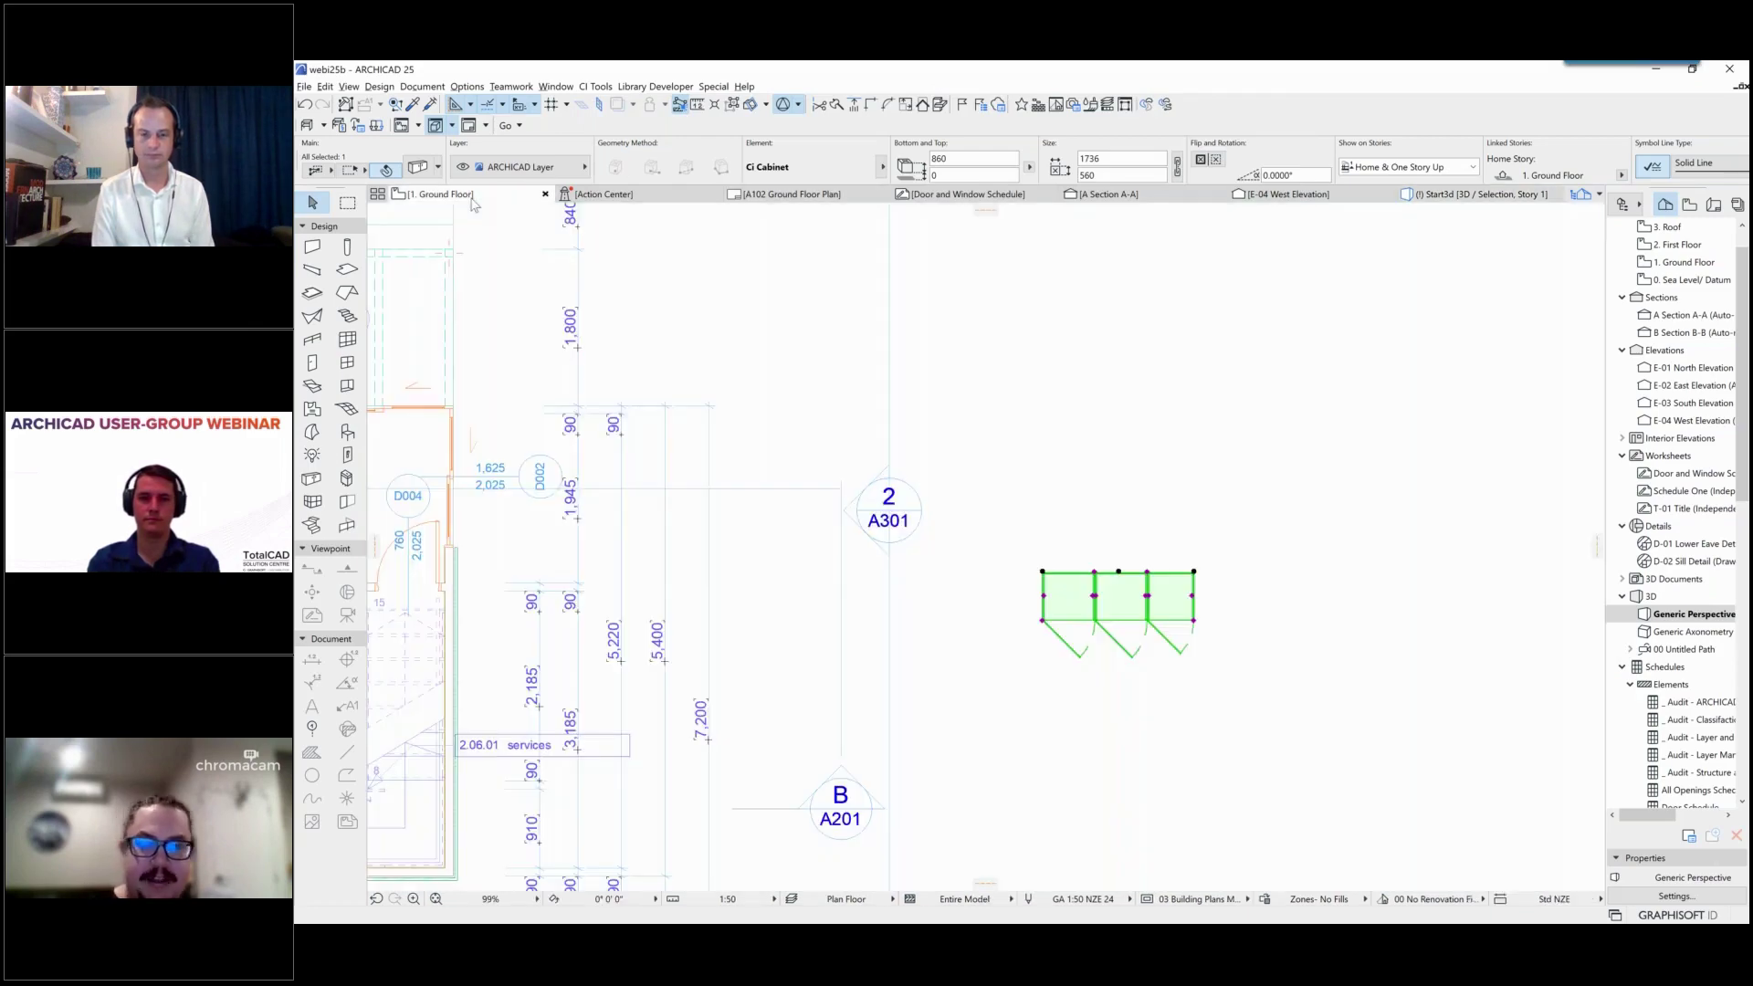
{"action": "key", "text": "alt+Tab"}
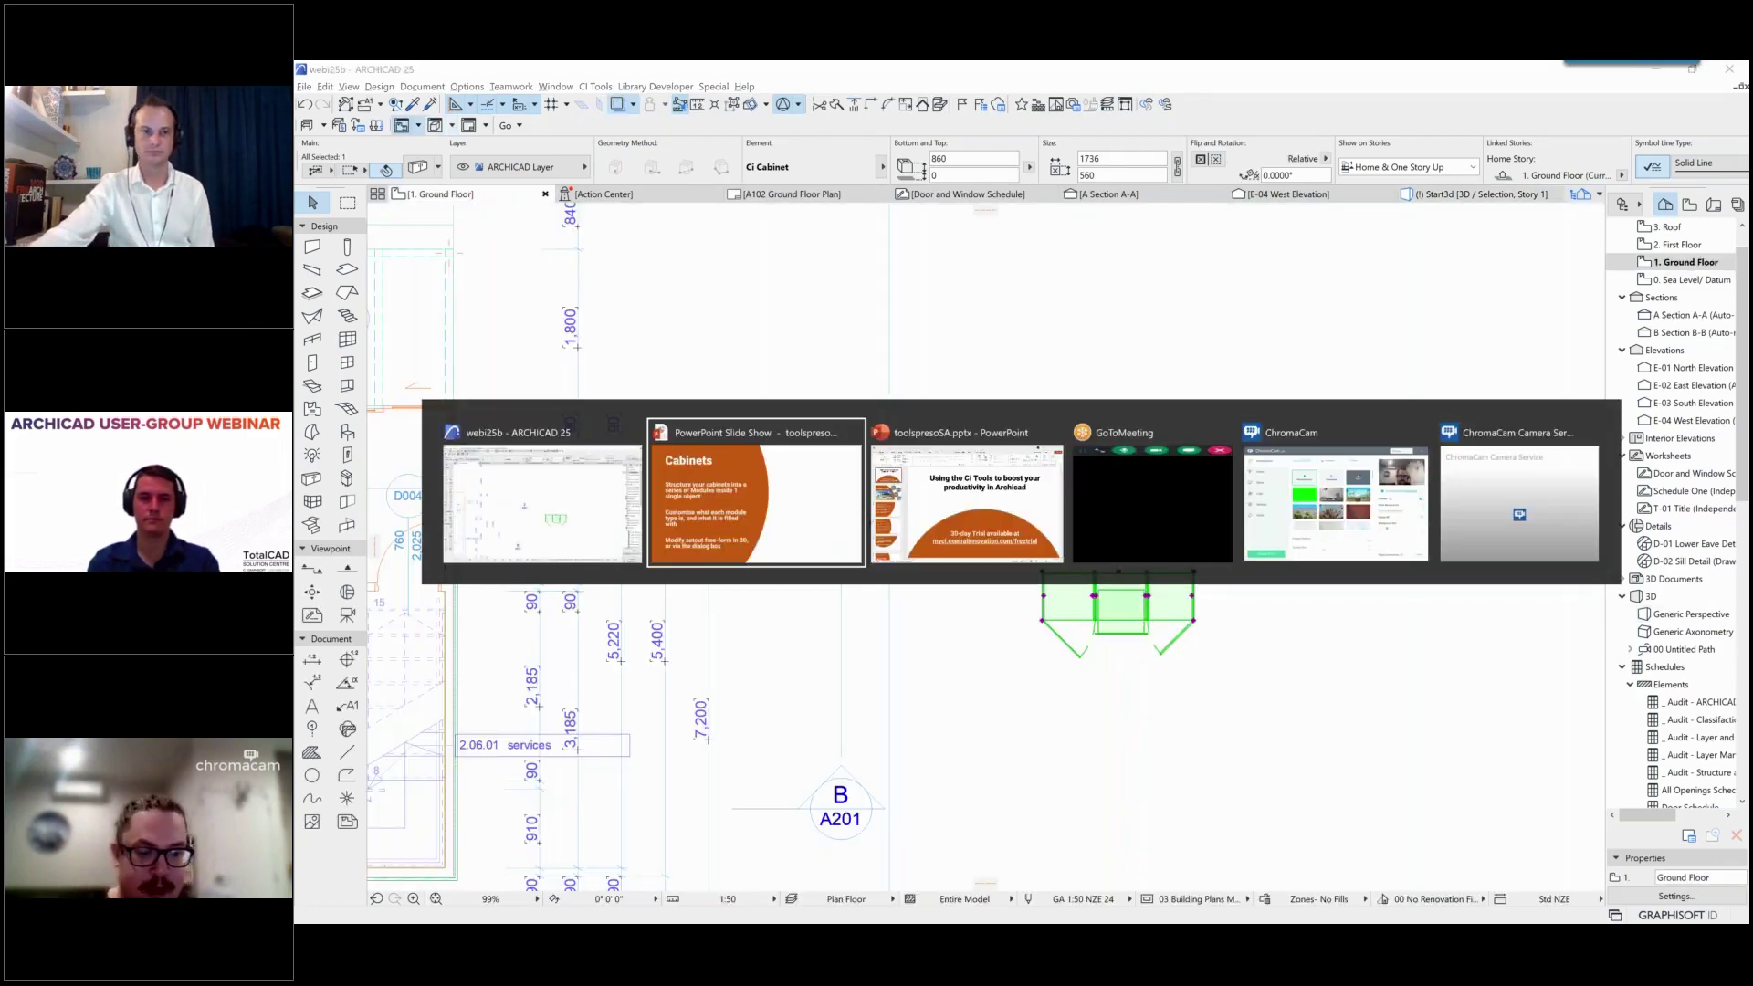
{"action": "key", "text": "Right"}
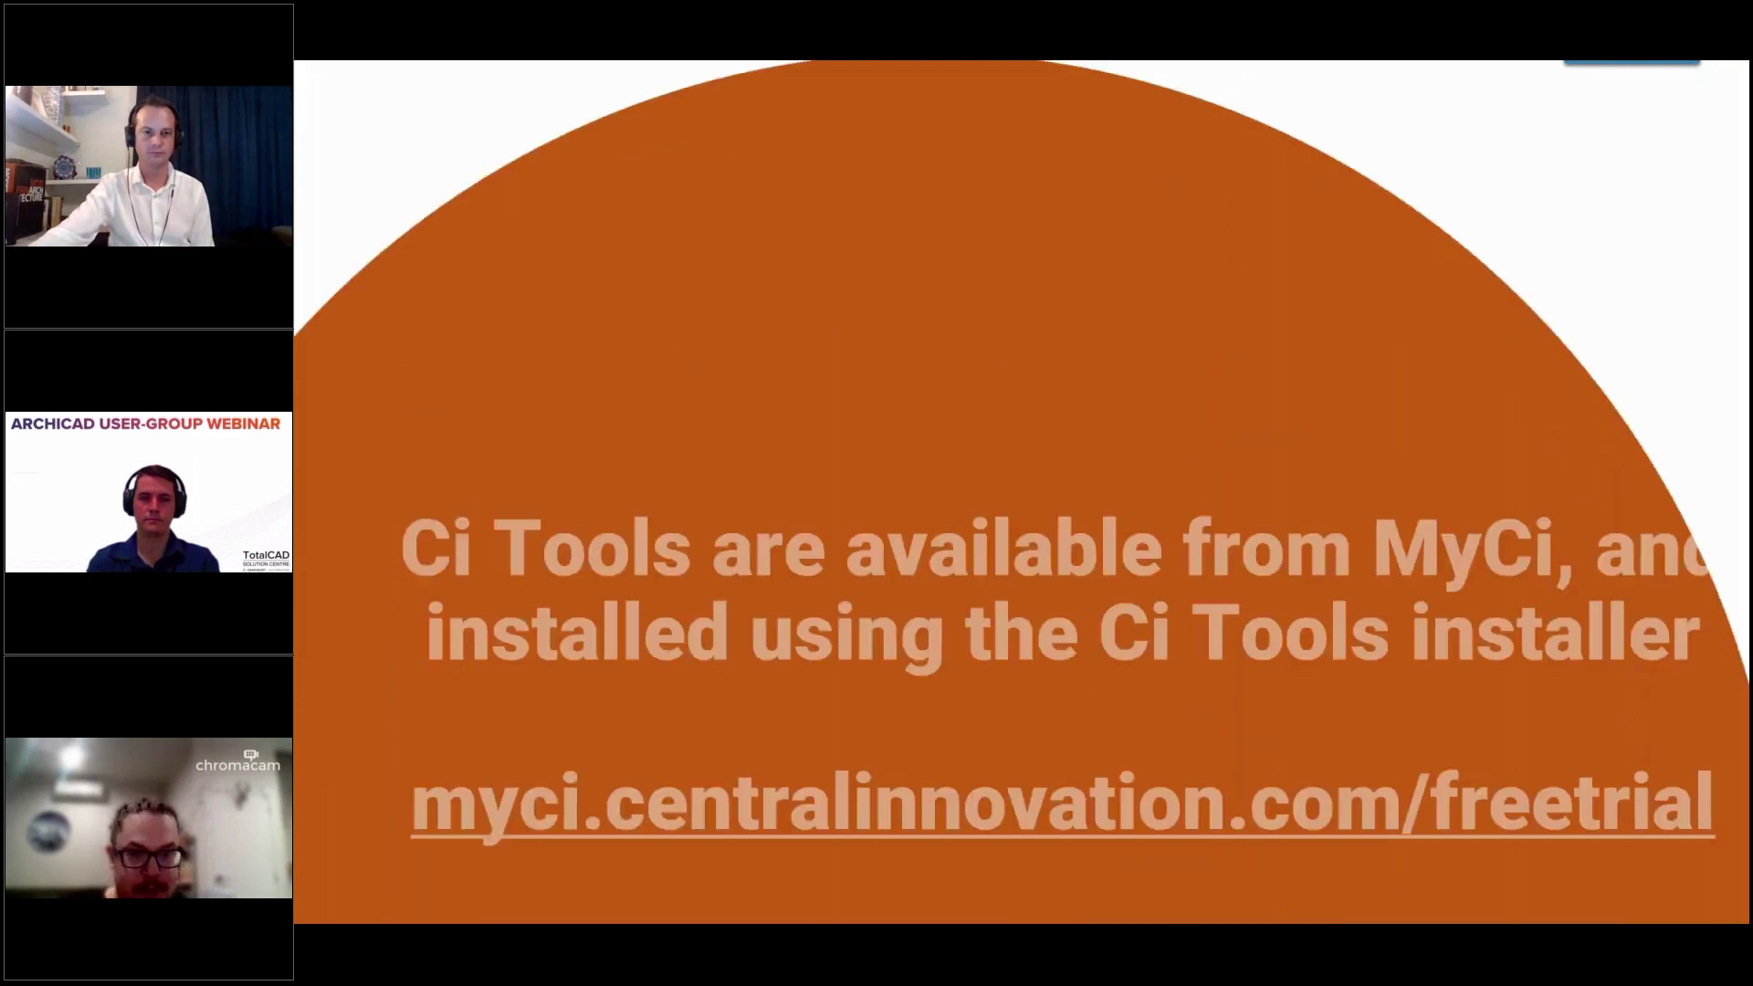
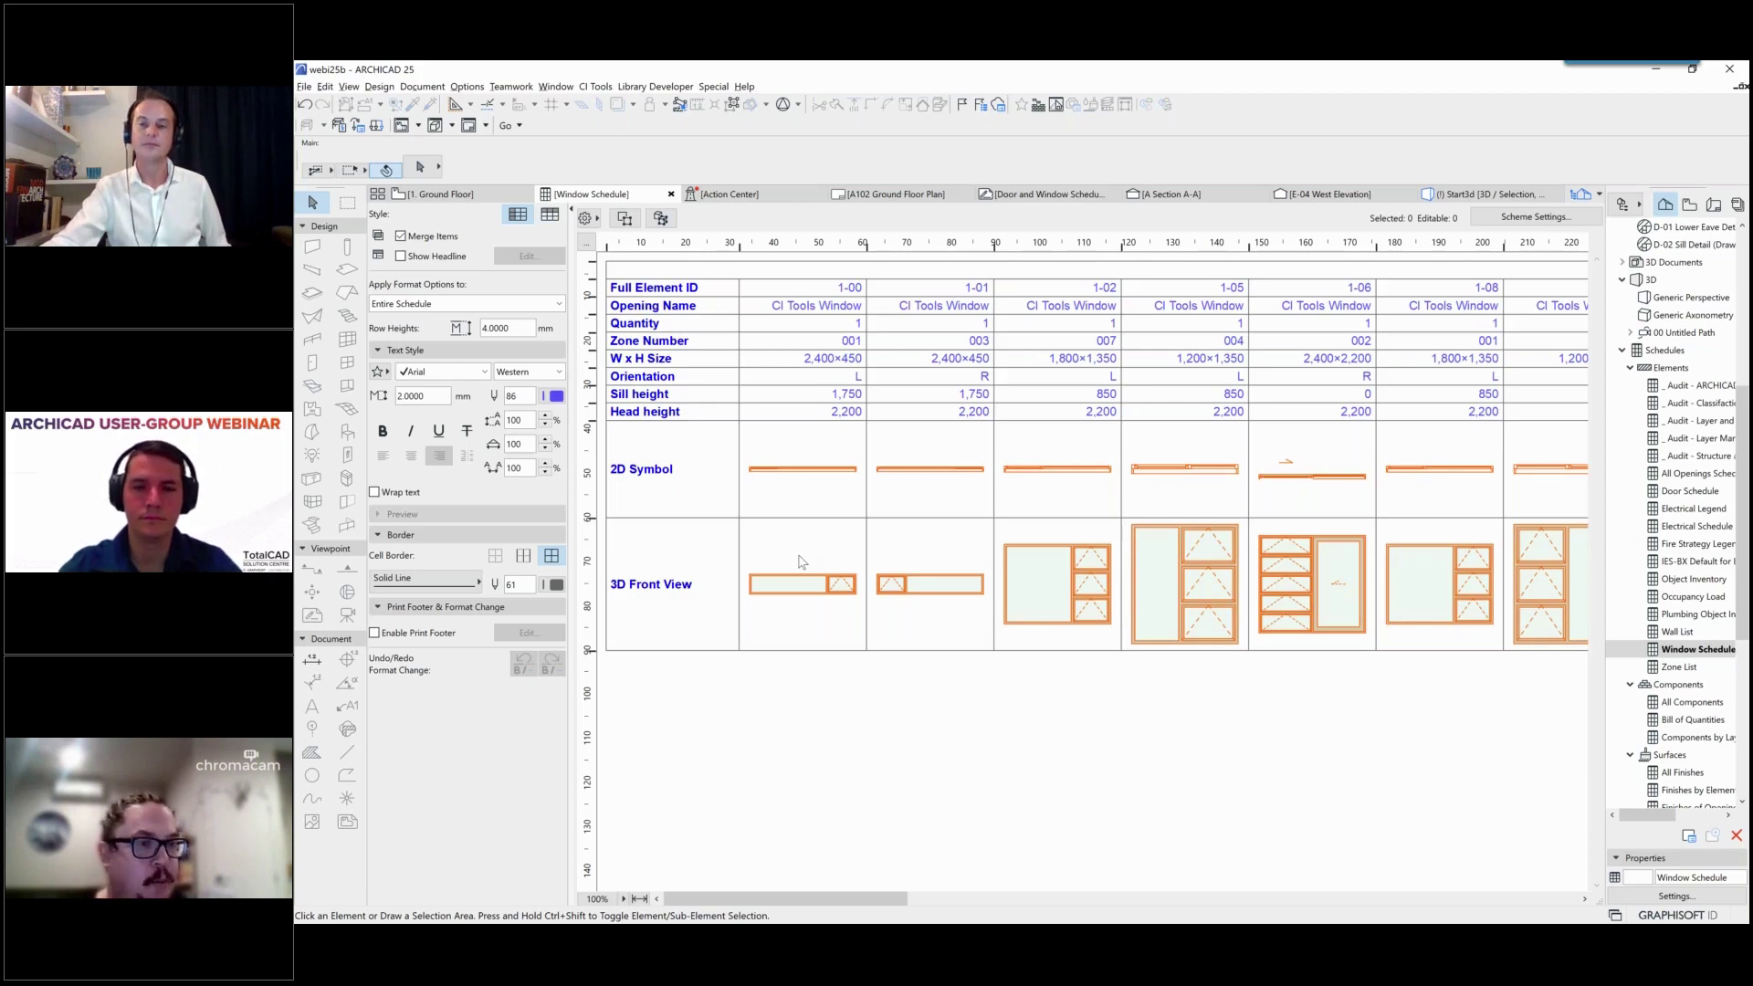
Step: Return to the Ground Floor plan and inspect the slab in the living area
{"action": "left_click", "coordinate": [461, 198]}
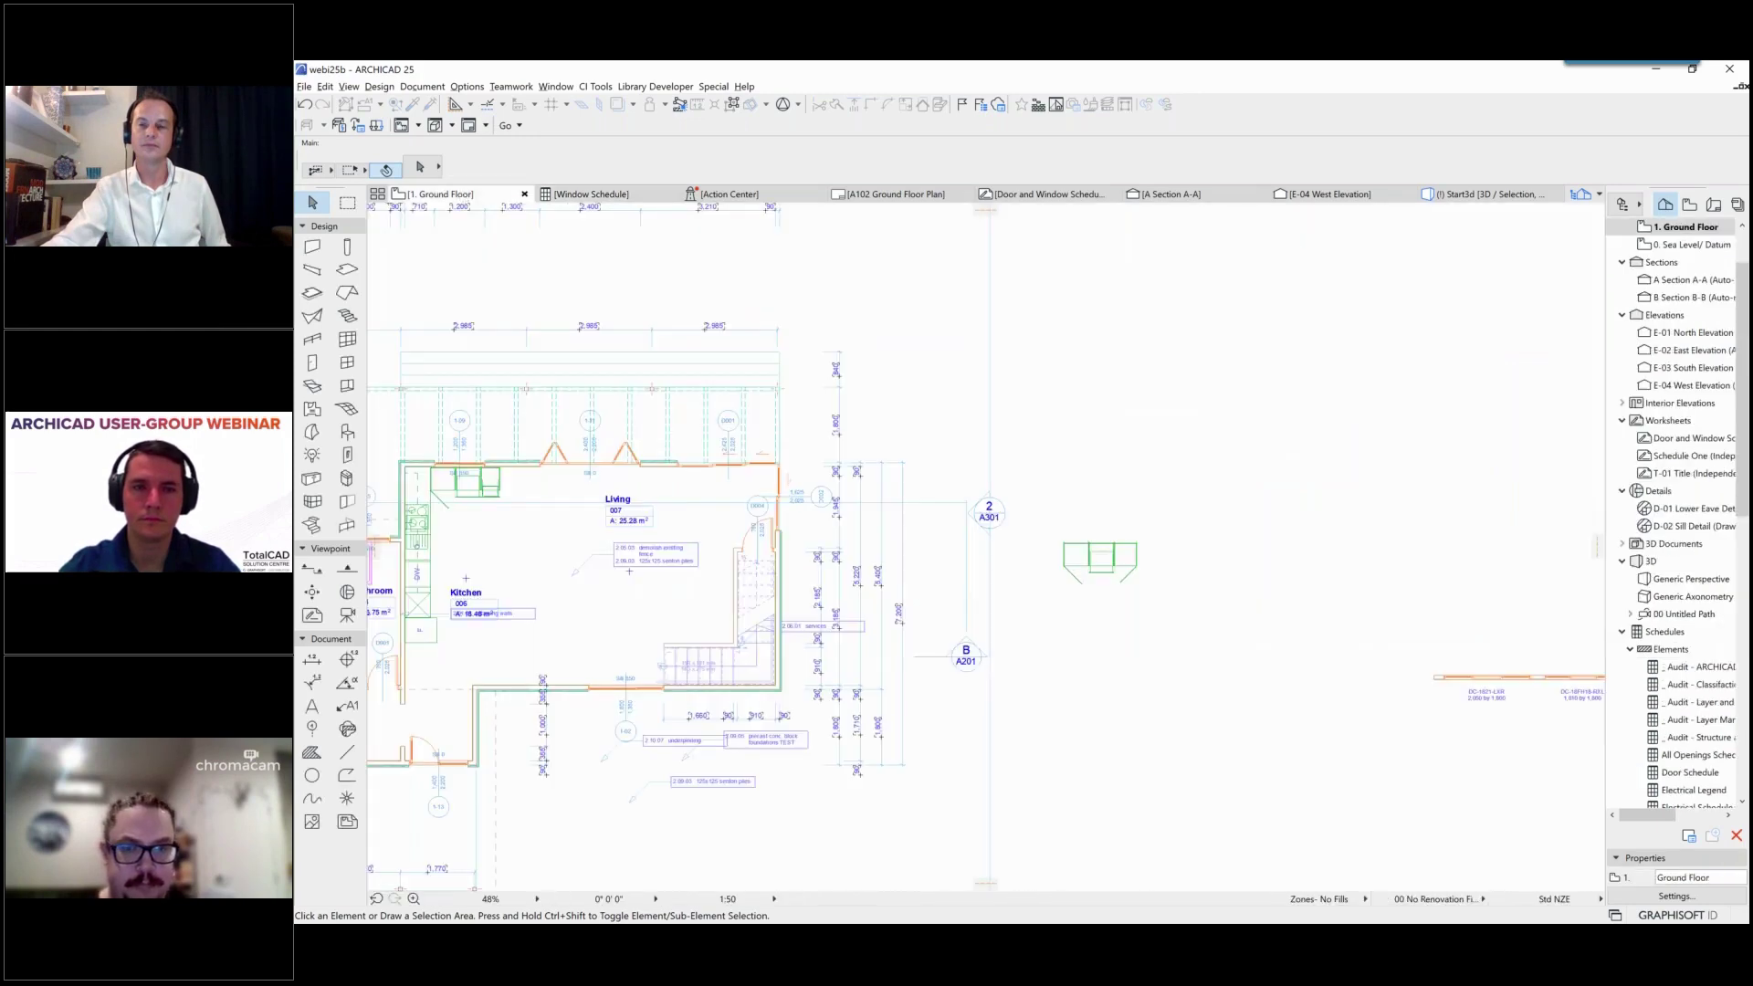
{"action": "middle_click_drag", "start_coordinate": [700, 549], "coordinate": [876, 547]}
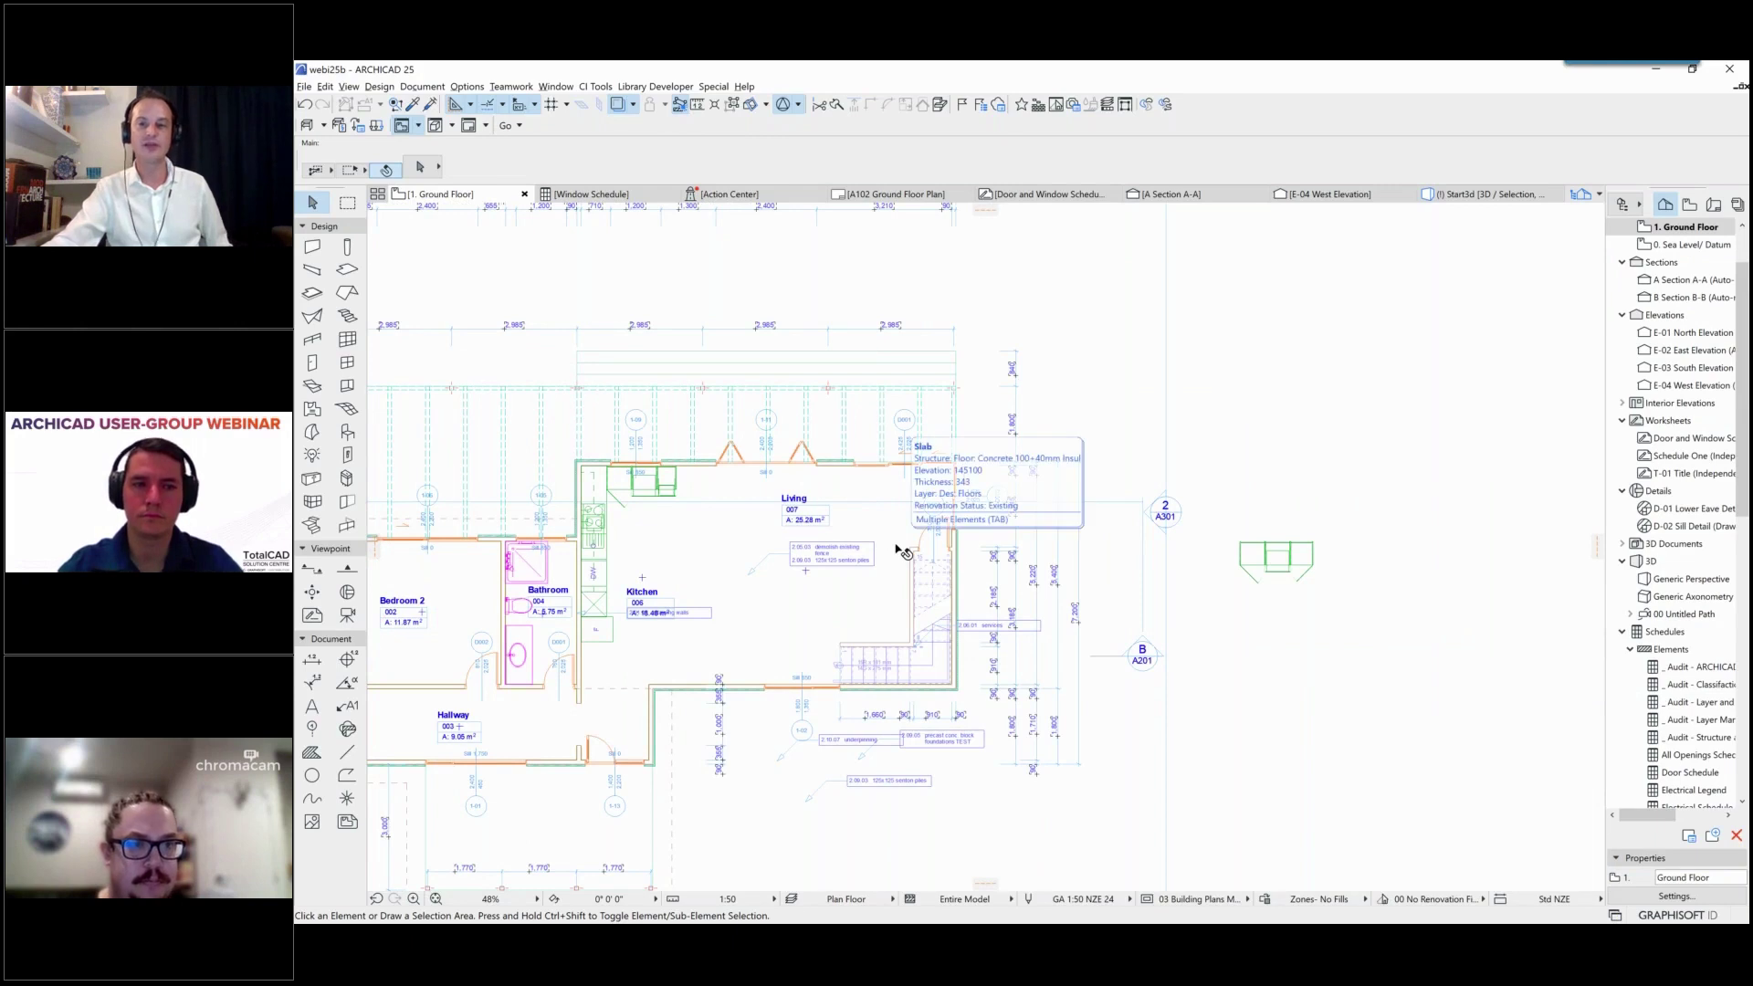
{"action": "left_click", "coordinate": [899, 551]}
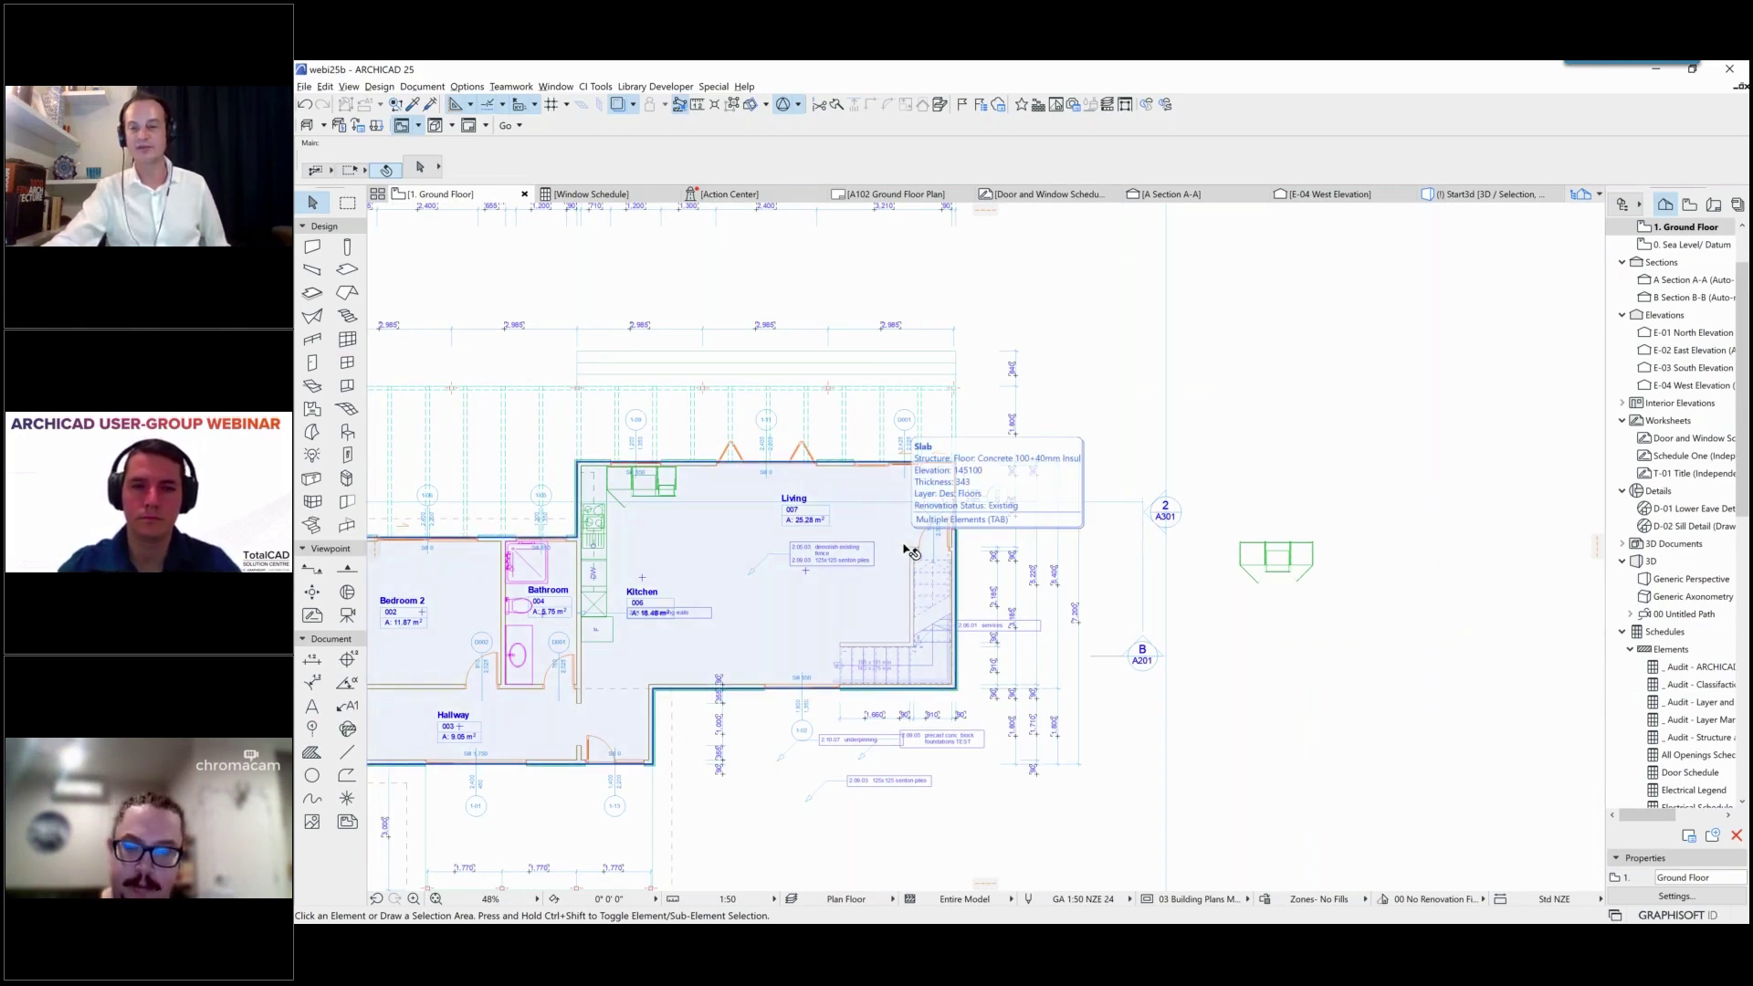
{"action": "key", "text": "Escape"}
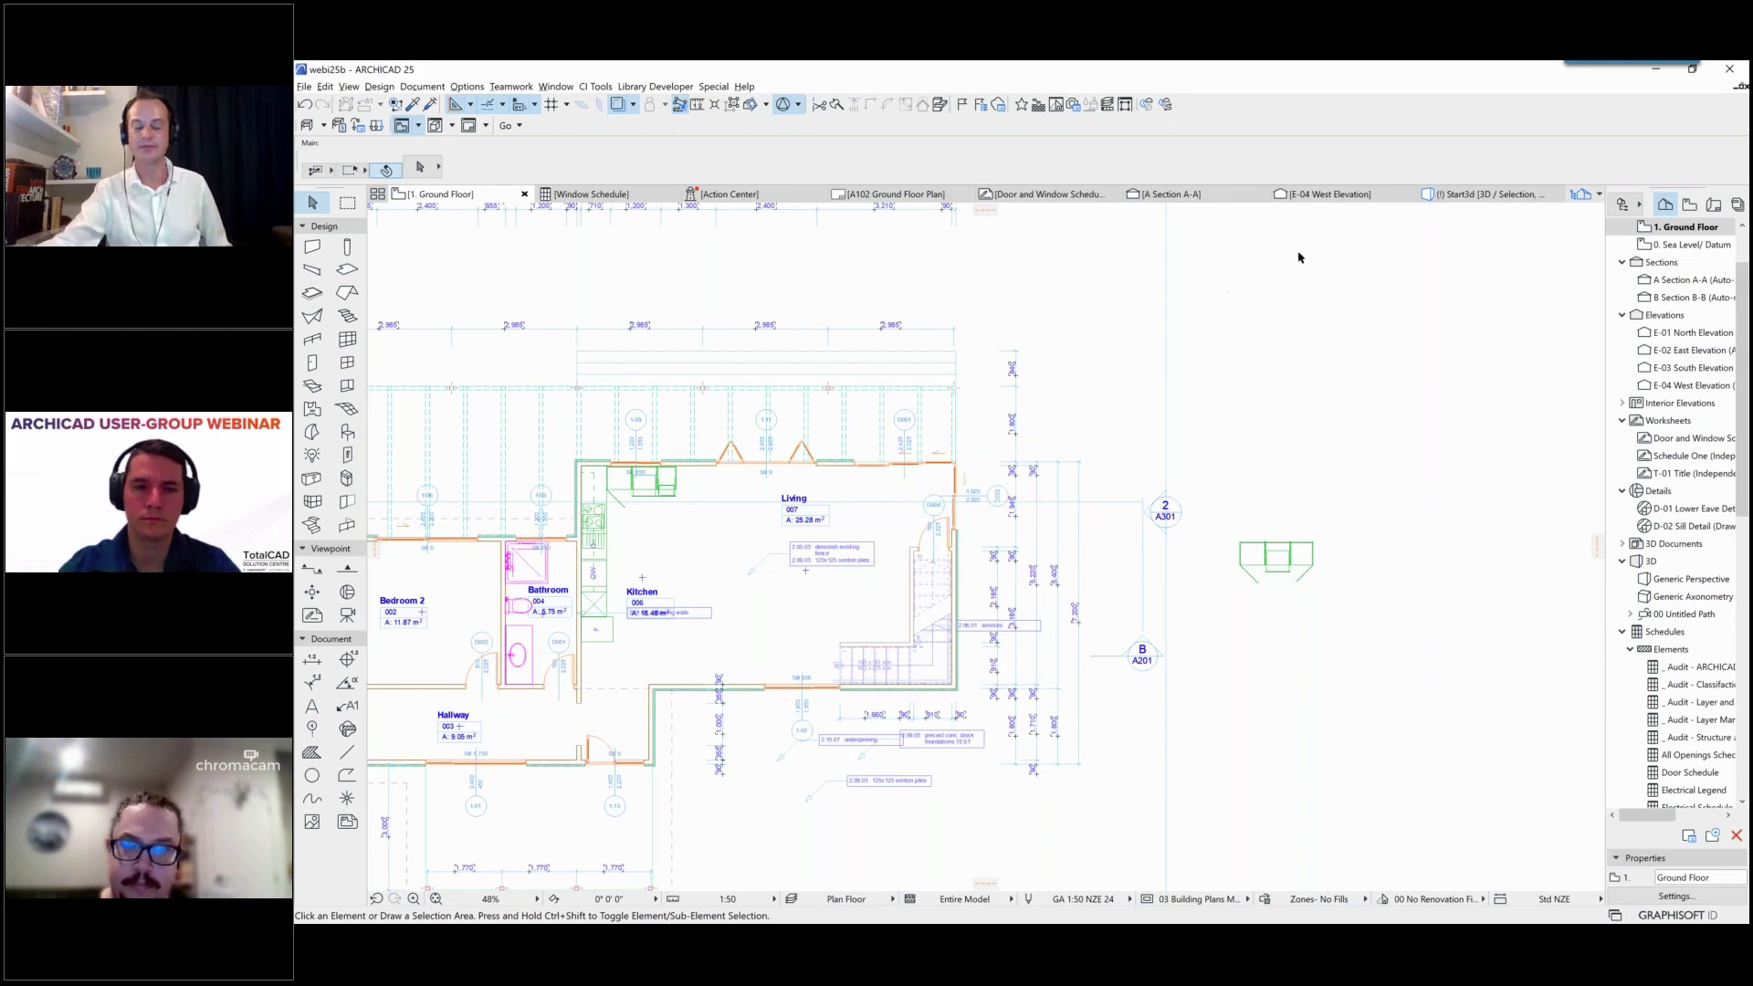
Step: Show all elements of the model in the 3D perspective, with the building's tiled roofs in view
{"action": "left_click", "coordinate": [1487, 193]}
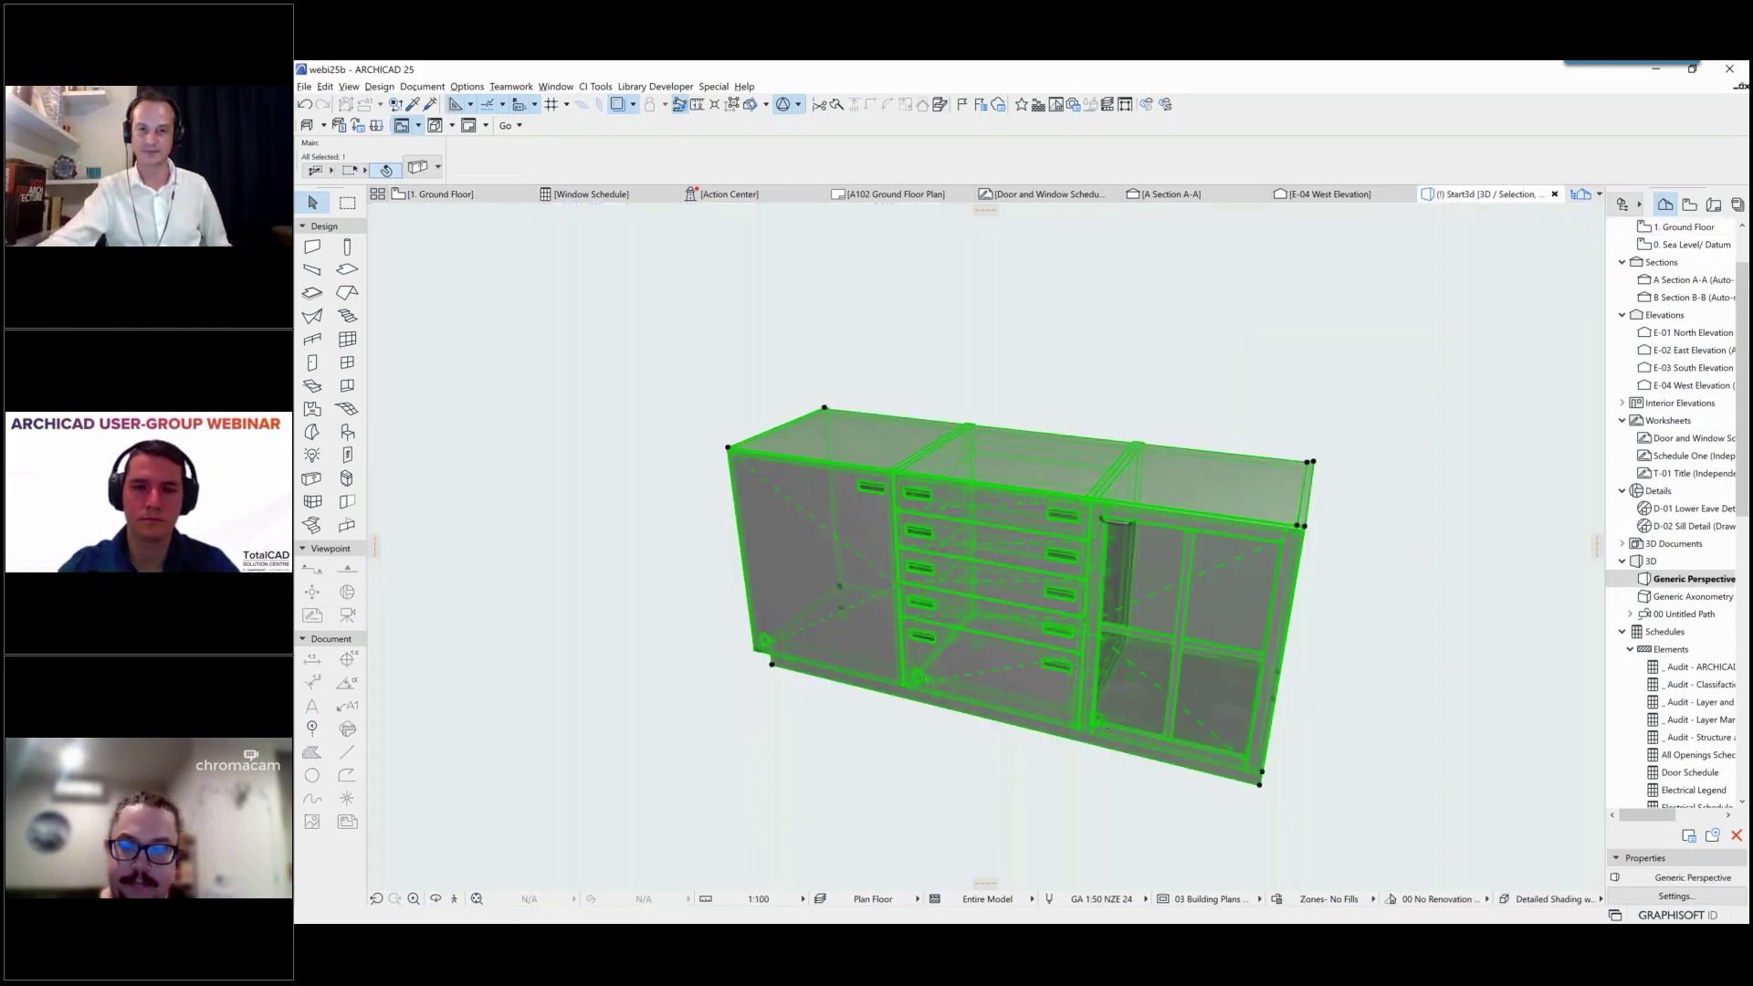
{"action": "right_click", "coordinate": [672, 689]}
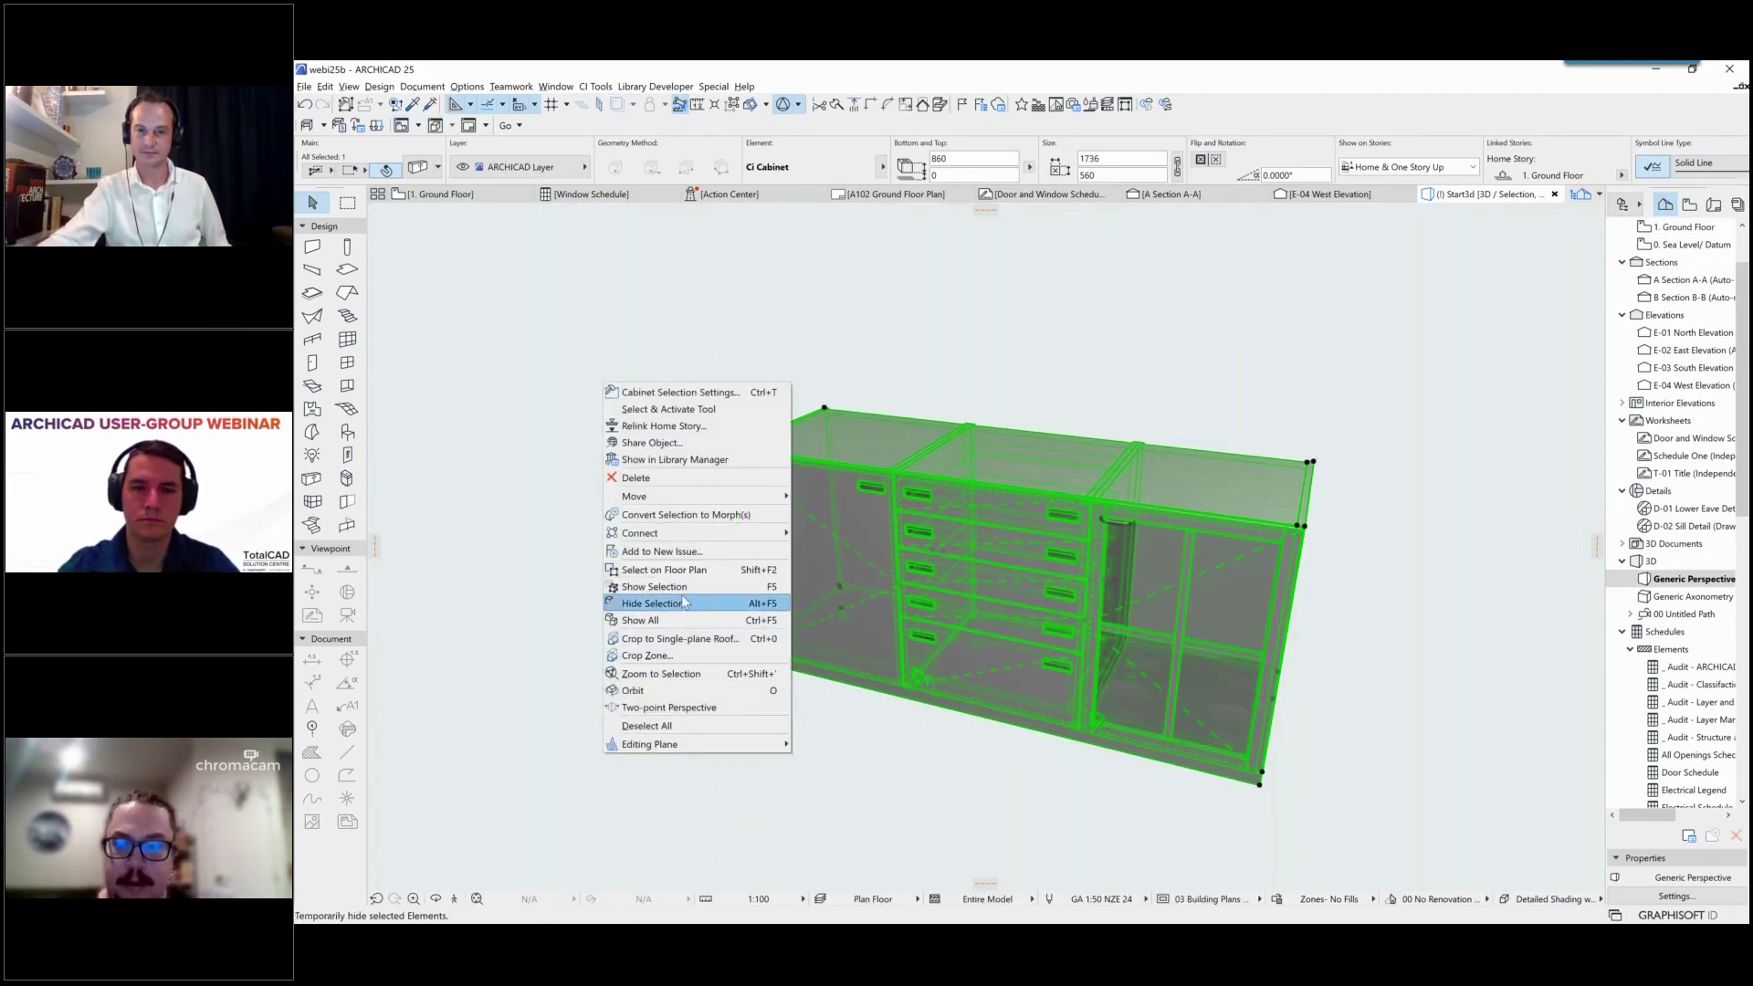
{"action": "left_click", "coordinate": [547, 757]}
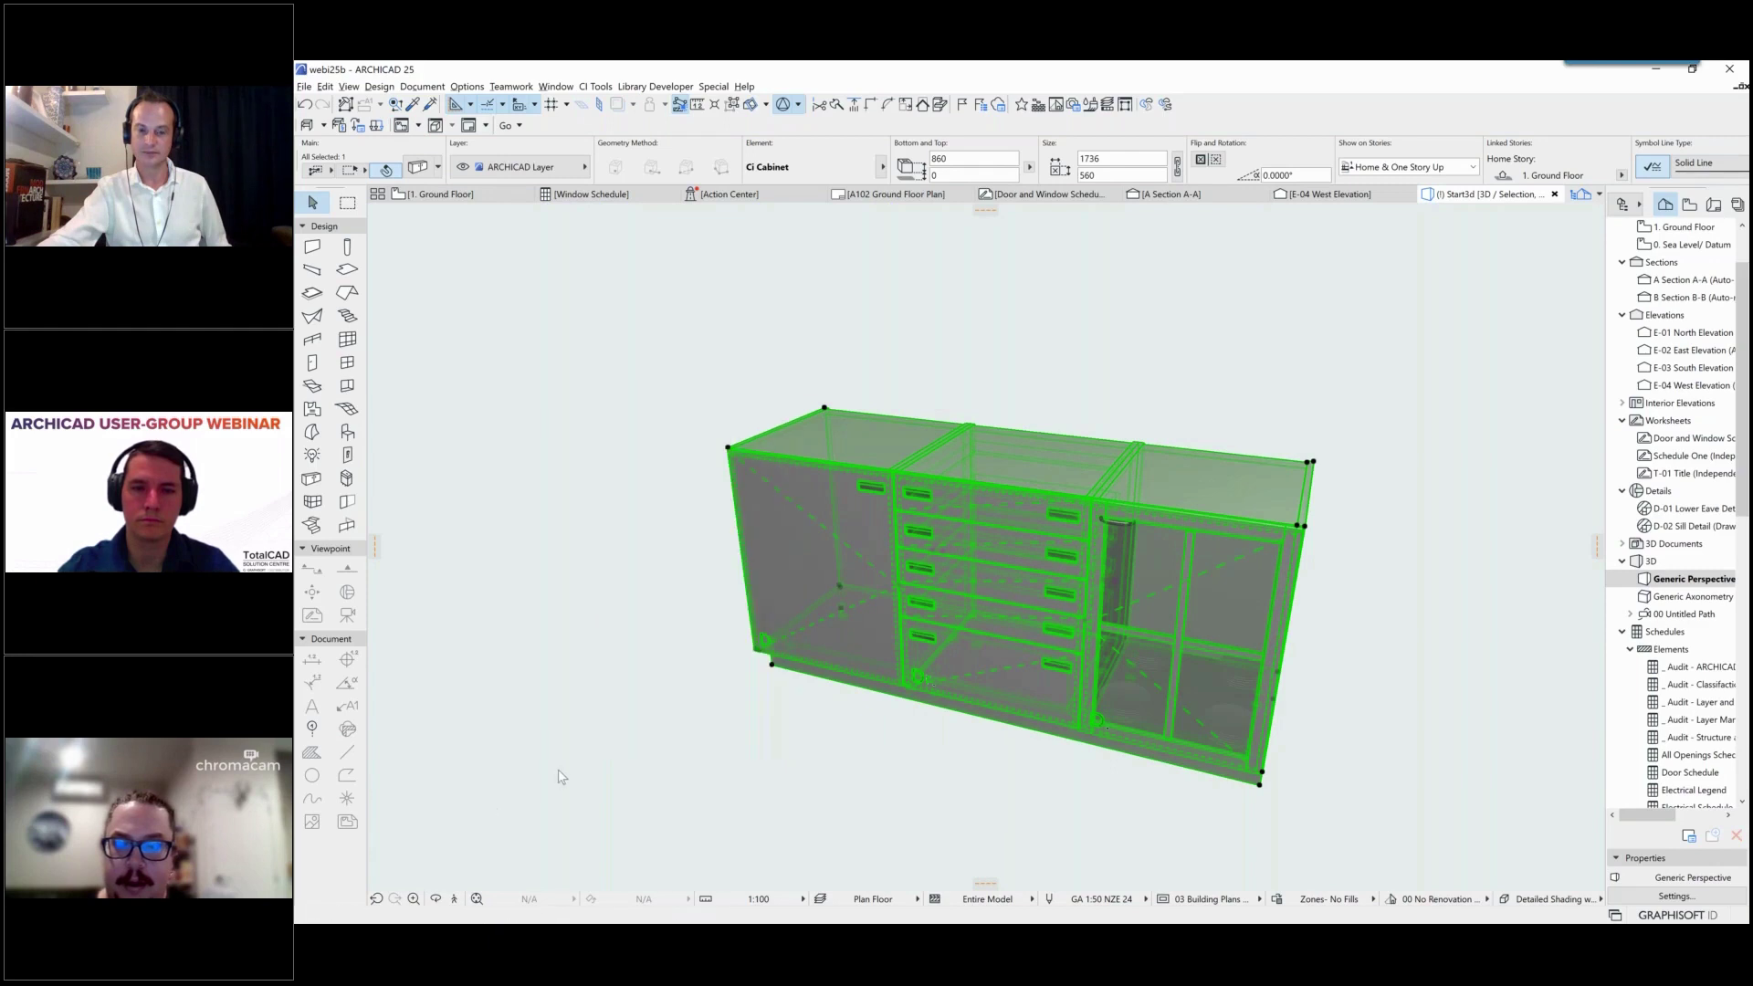
{"action": "right_click", "coordinate": [578, 756]}
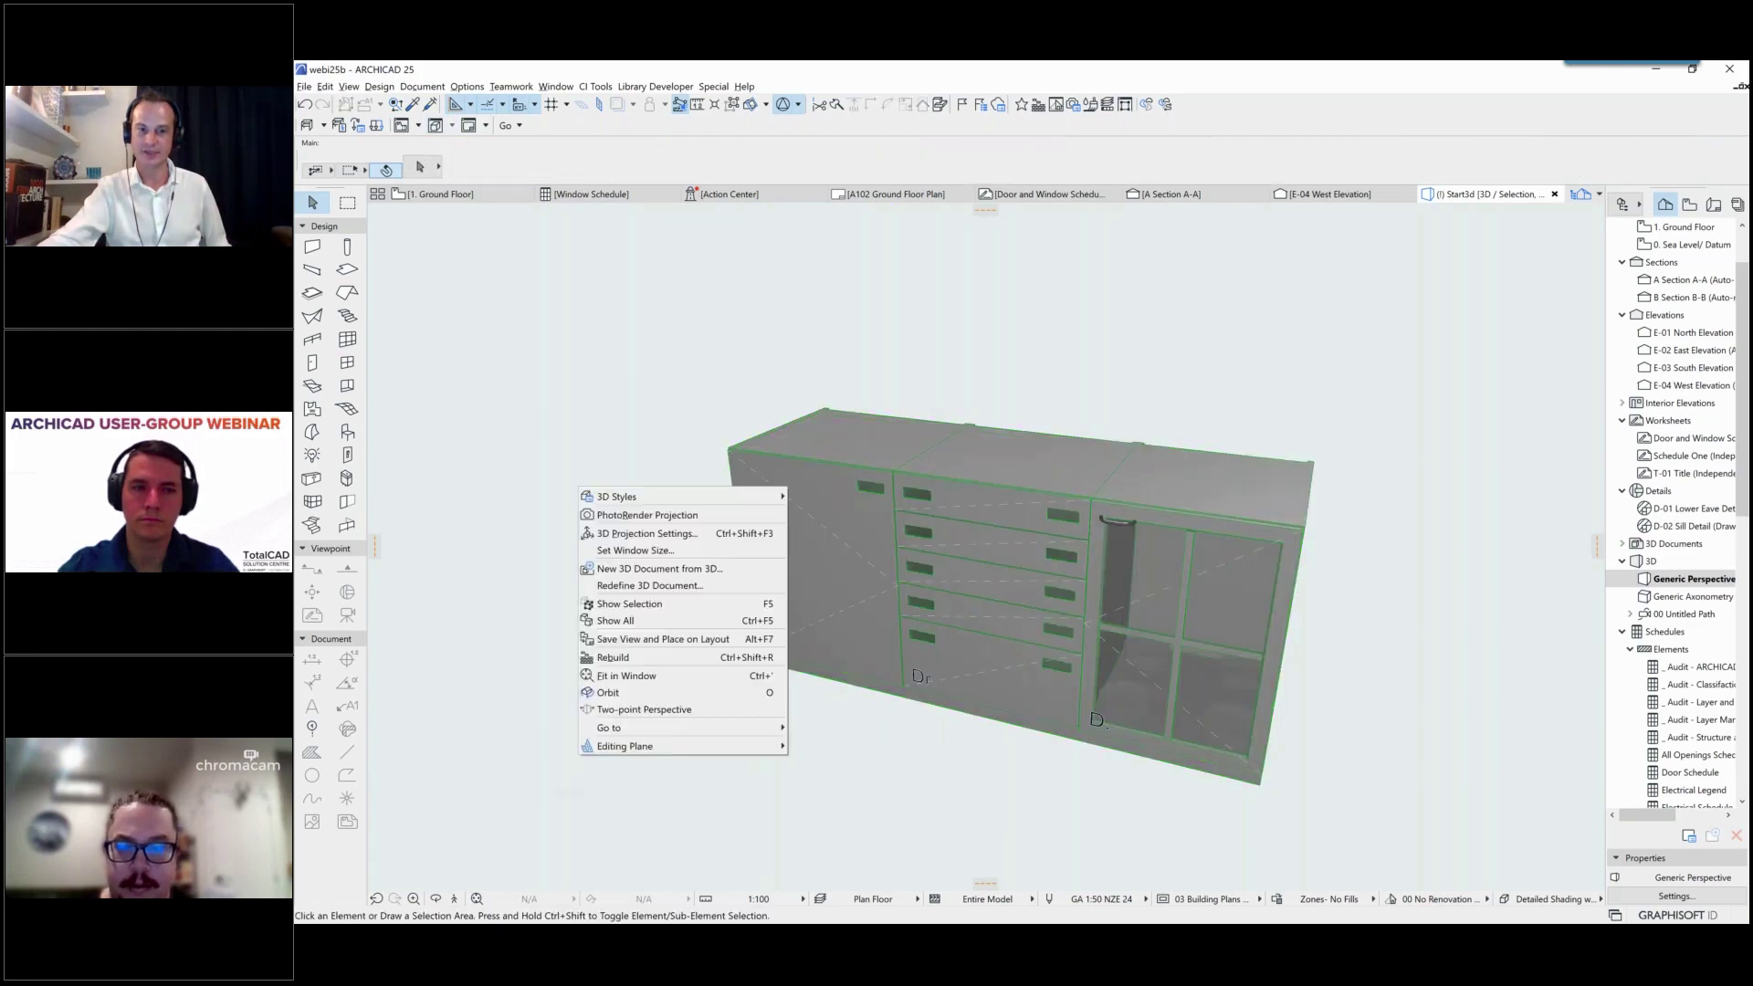
{"action": "left_click", "coordinate": [658, 605]}
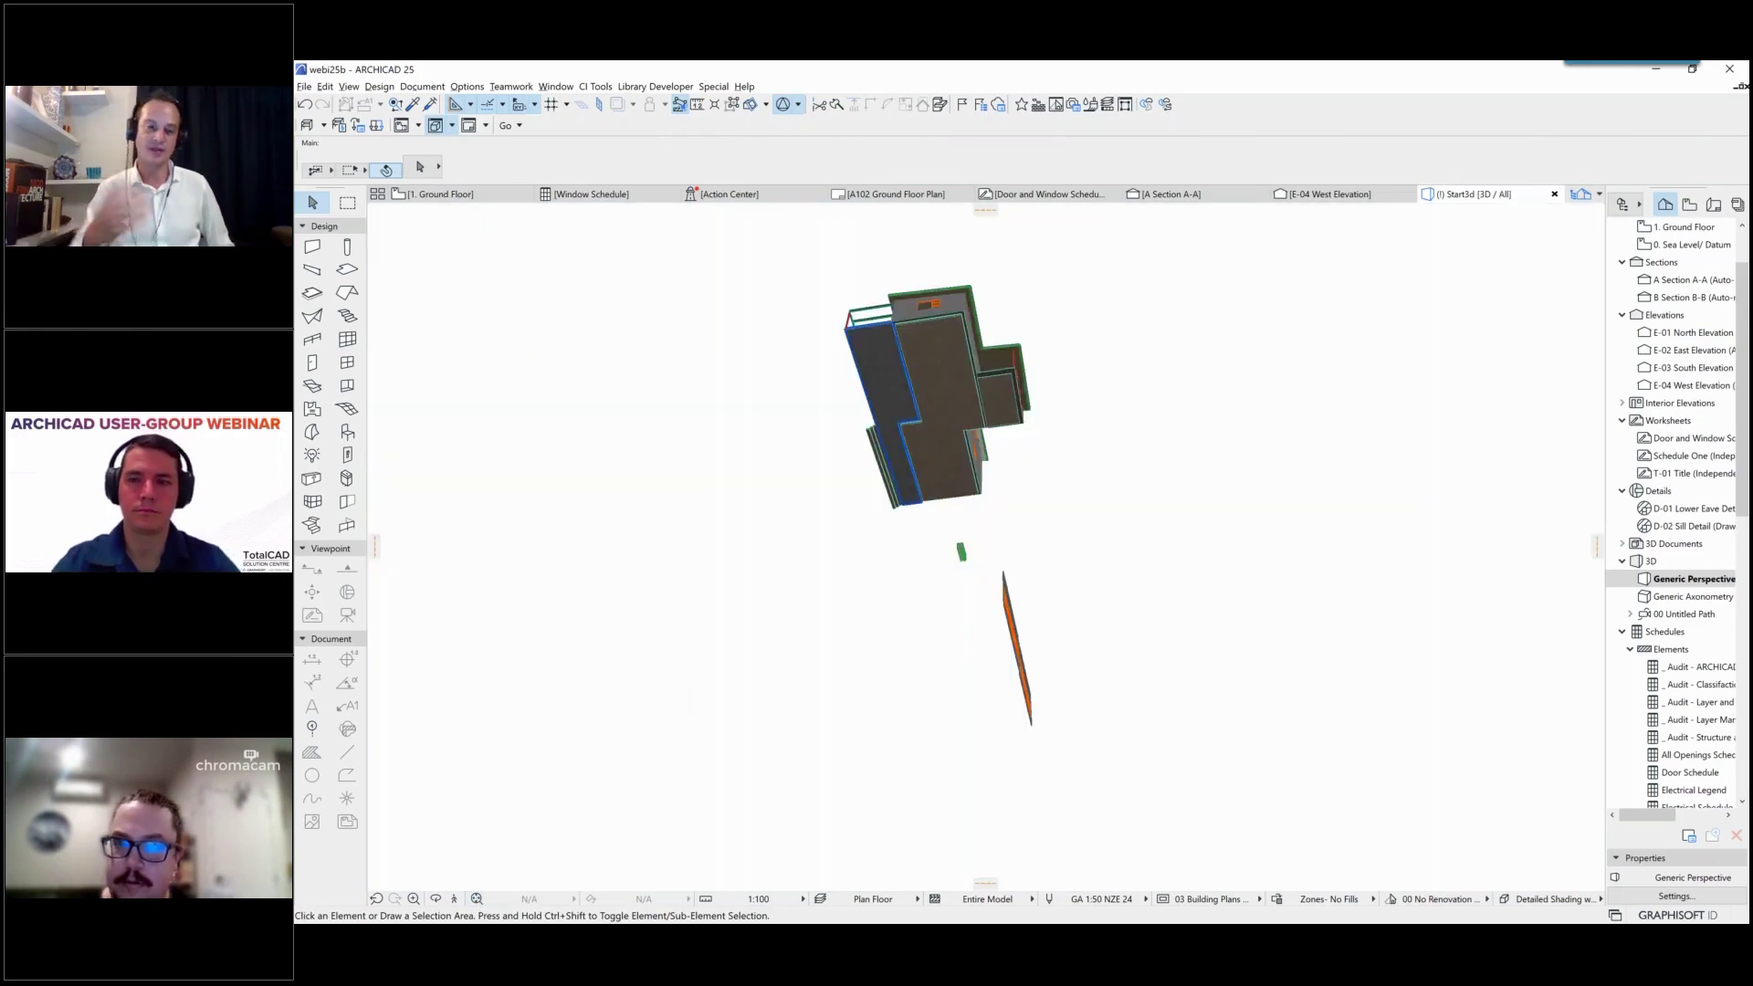
{"action": "middle_click_drag", "start_coordinate": [802, 782], "coordinate": [943, 747], "text": "shift"}
{"action": "scroll", "coordinate": [943, 746], "scroll_direction": "up", "scroll_amount": 5}
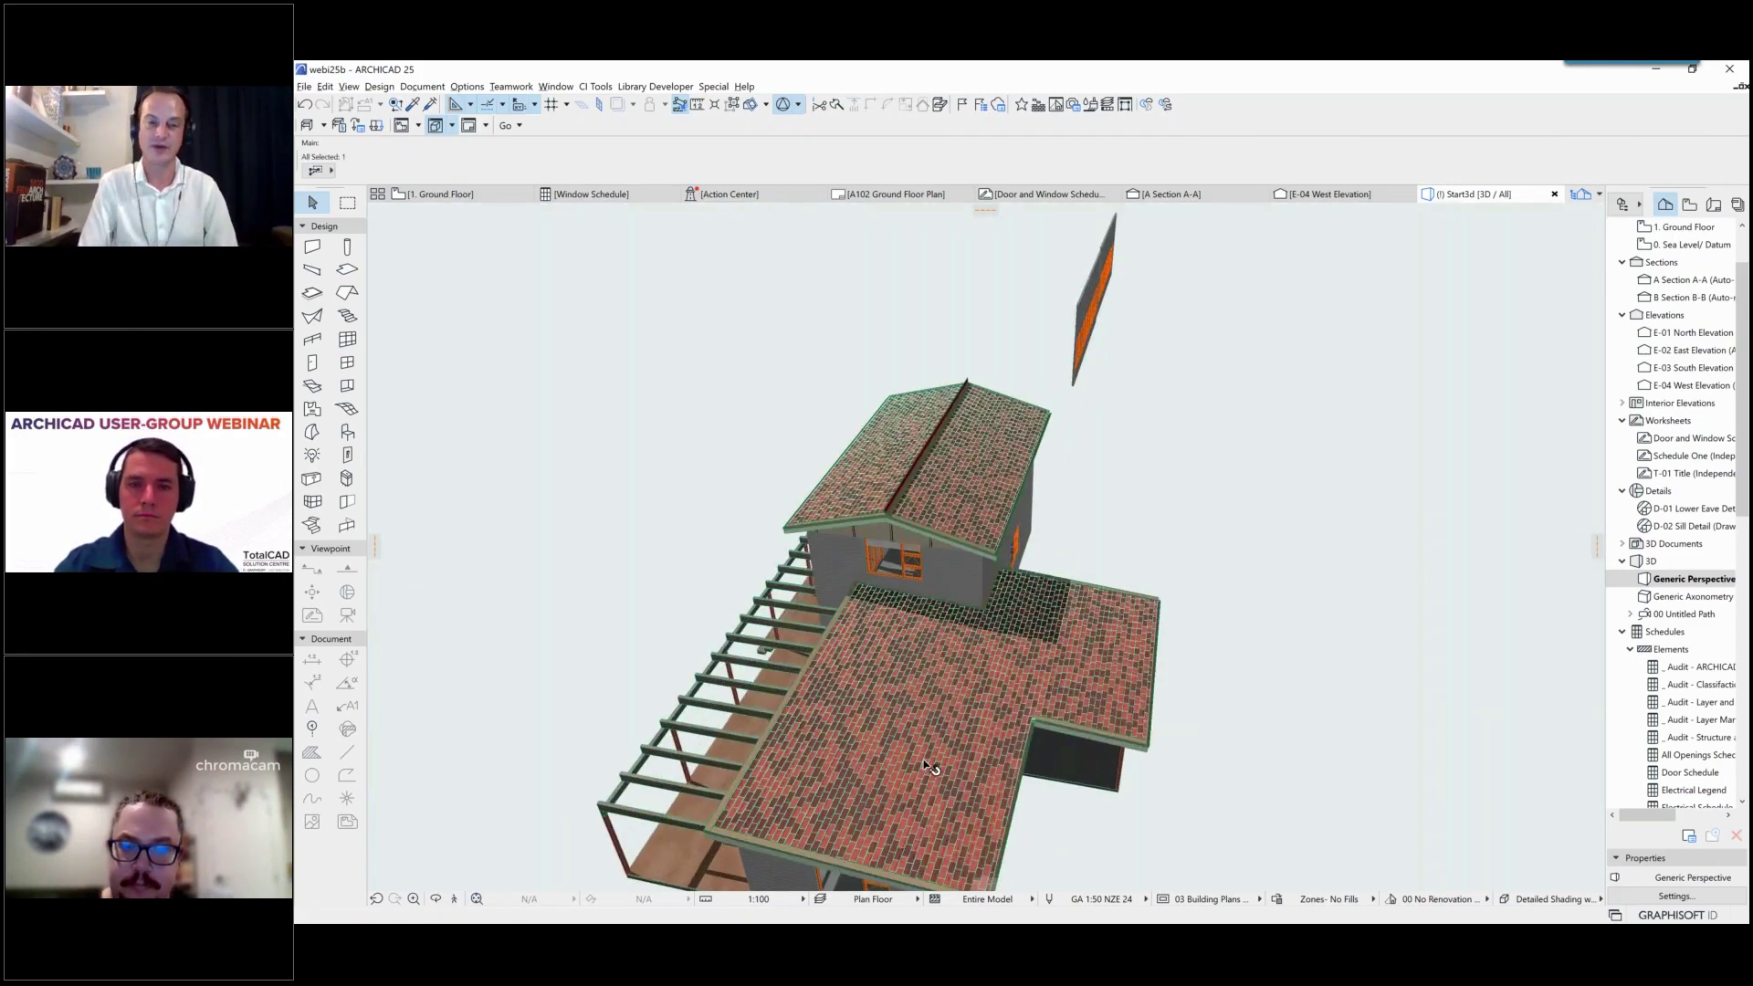
Step: Examine the lower roof covering's classification and properties in its settings, and close them without making changes
{"action": "left_click", "coordinate": [904, 659]}
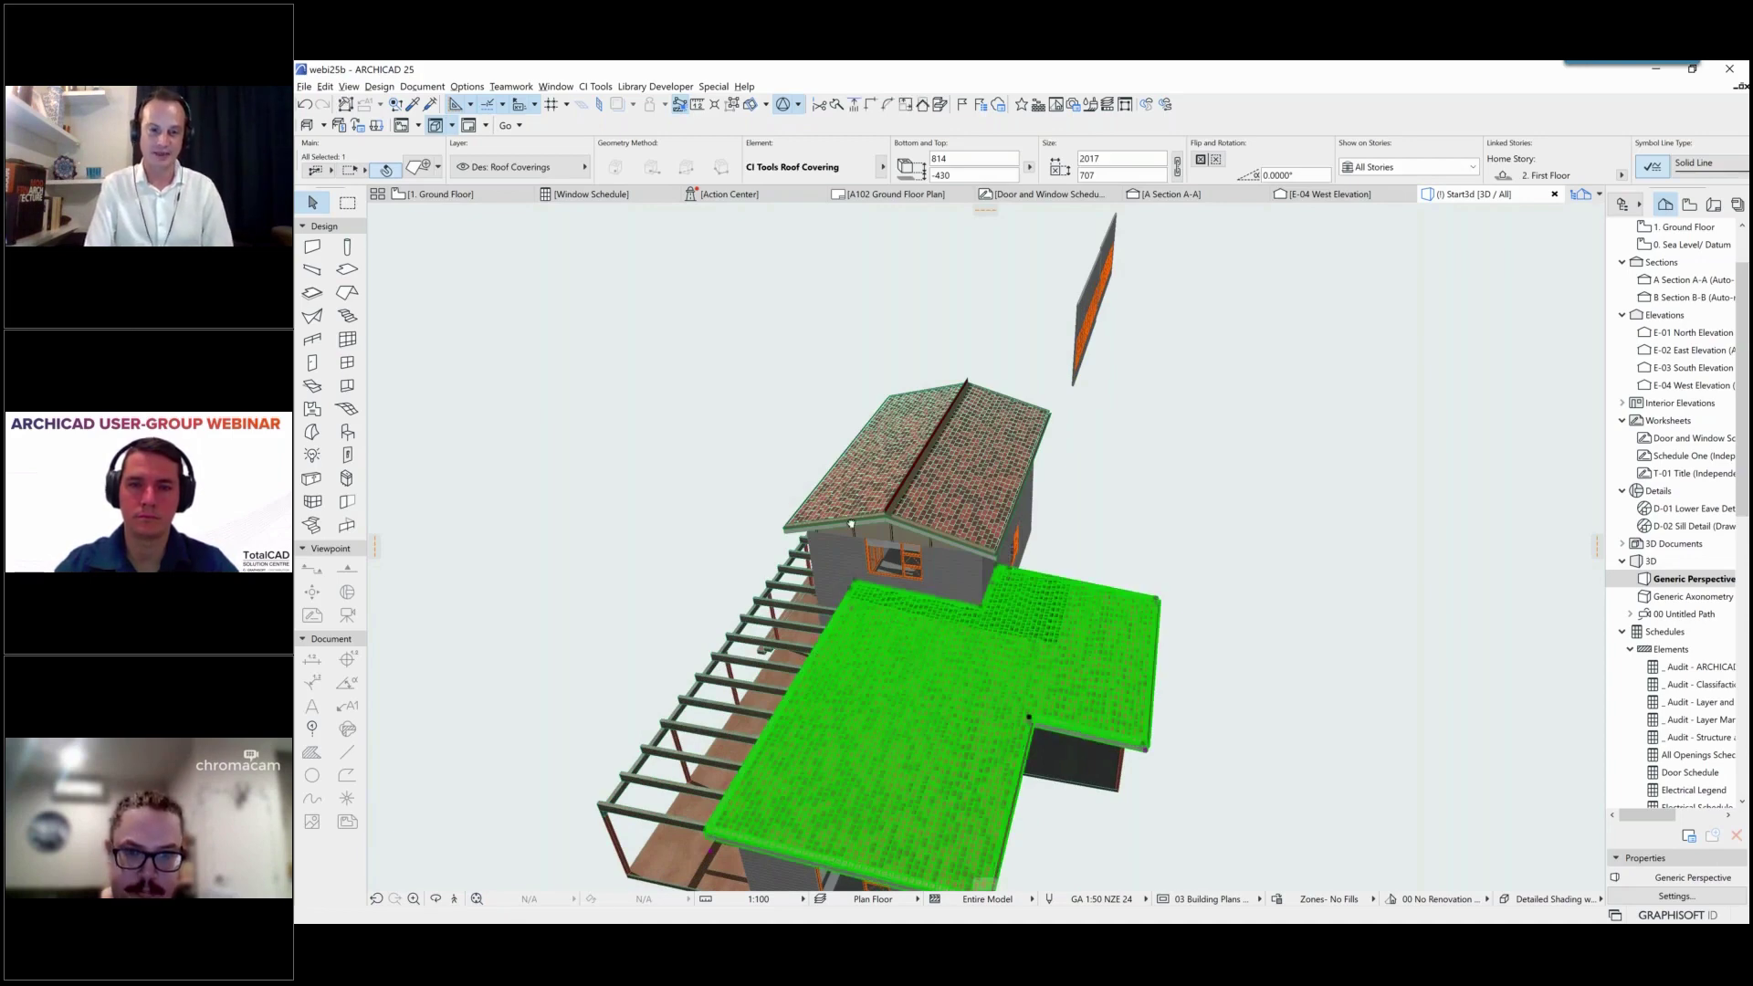
{"action": "middle_click_drag", "start_coordinate": [850, 523], "coordinate": [872, 675], "text": "shift"}
{"action": "scroll", "coordinate": [872, 676], "scroll_direction": "up", "scroll_amount": 2}
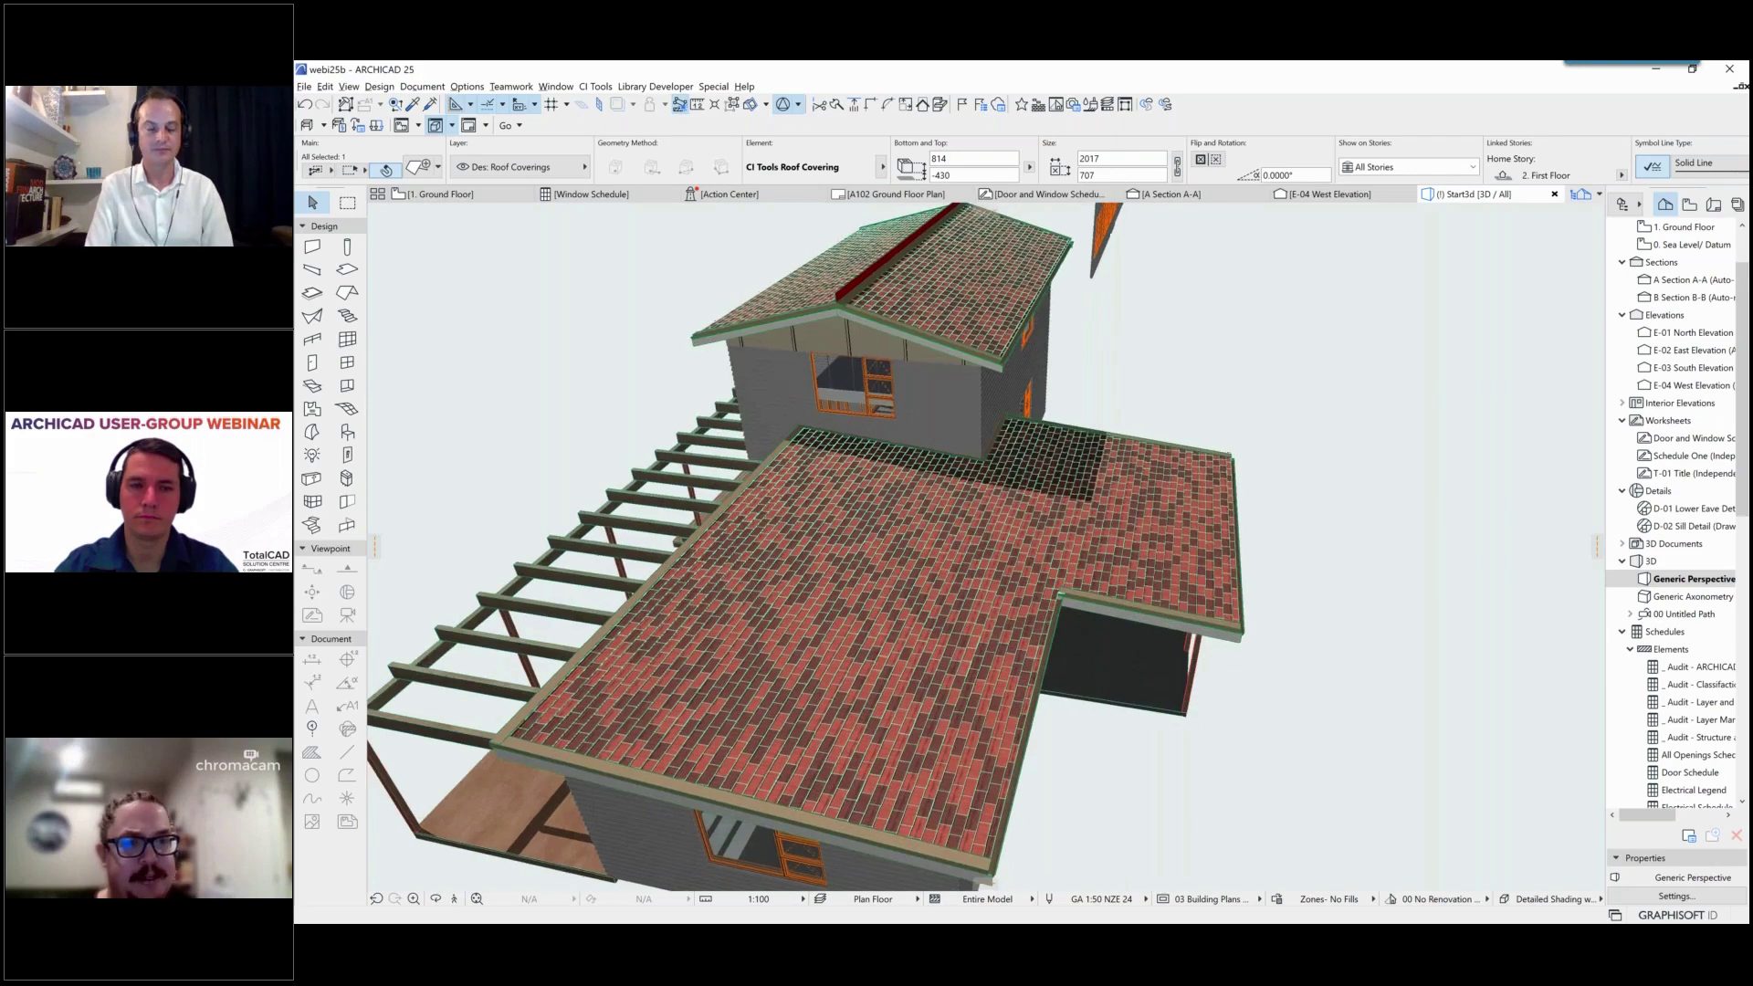
{"action": "middle_click_drag", "start_coordinate": [800, 593], "coordinate": [803, 615], "text": "shift"}
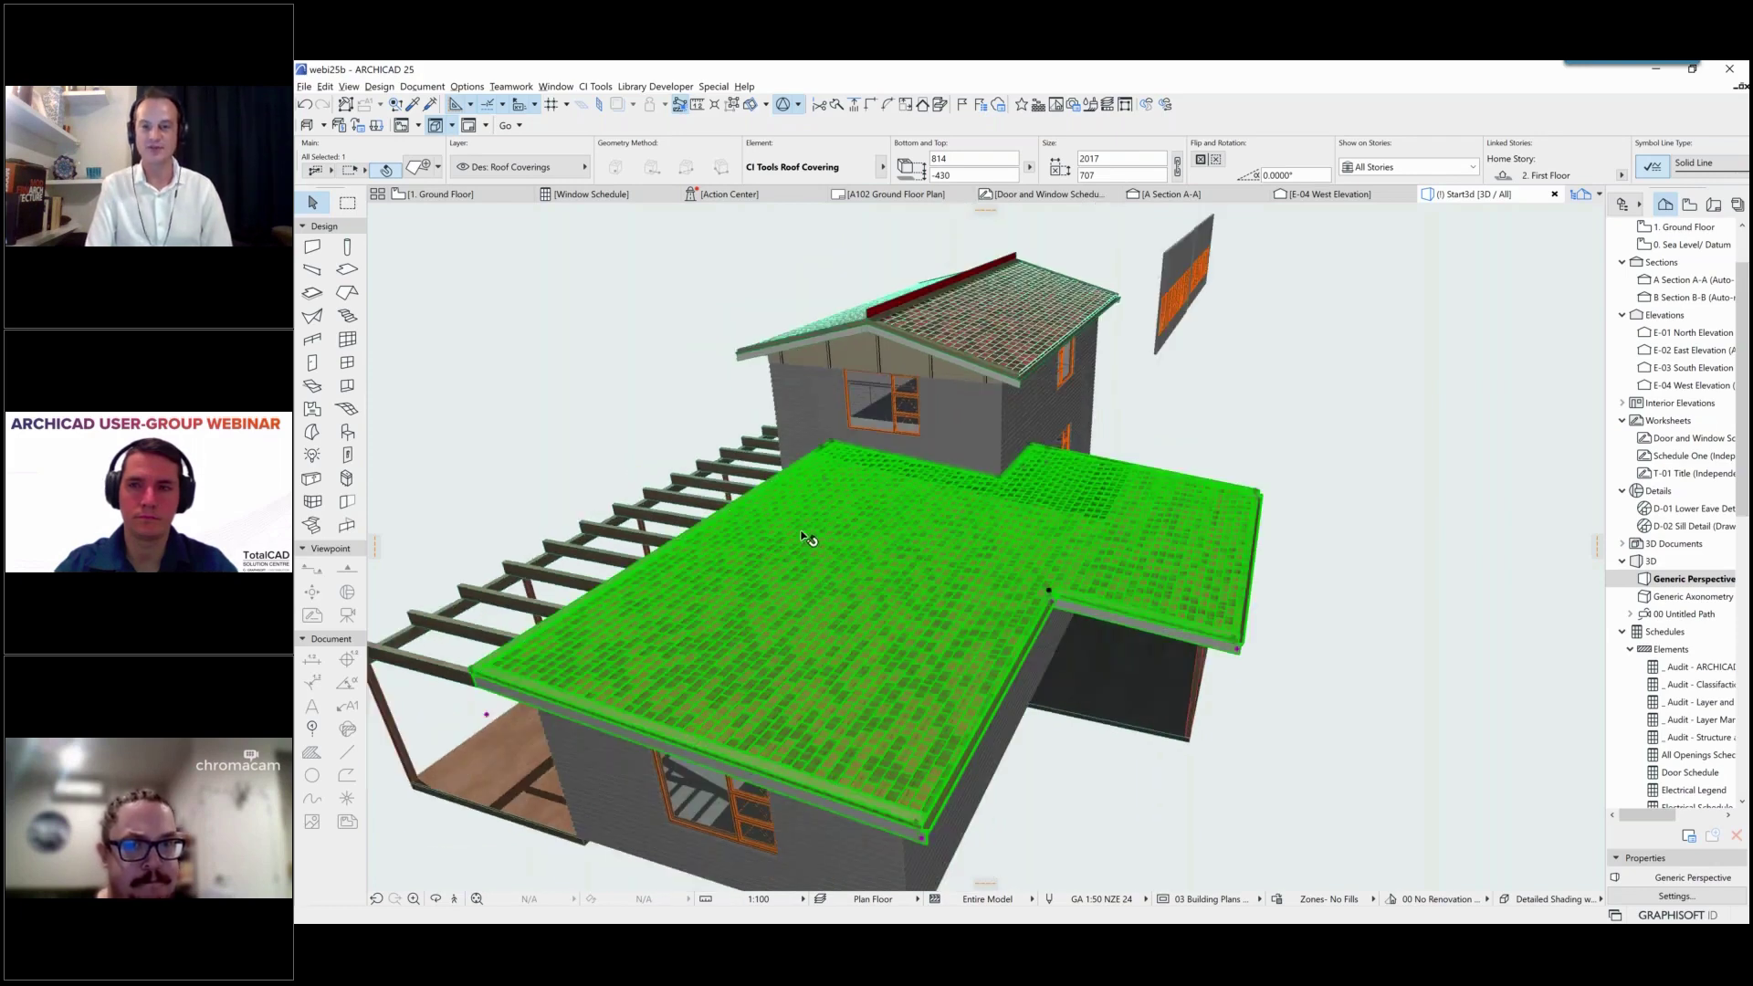
{"action": "left_click", "coordinate": [419, 167]}
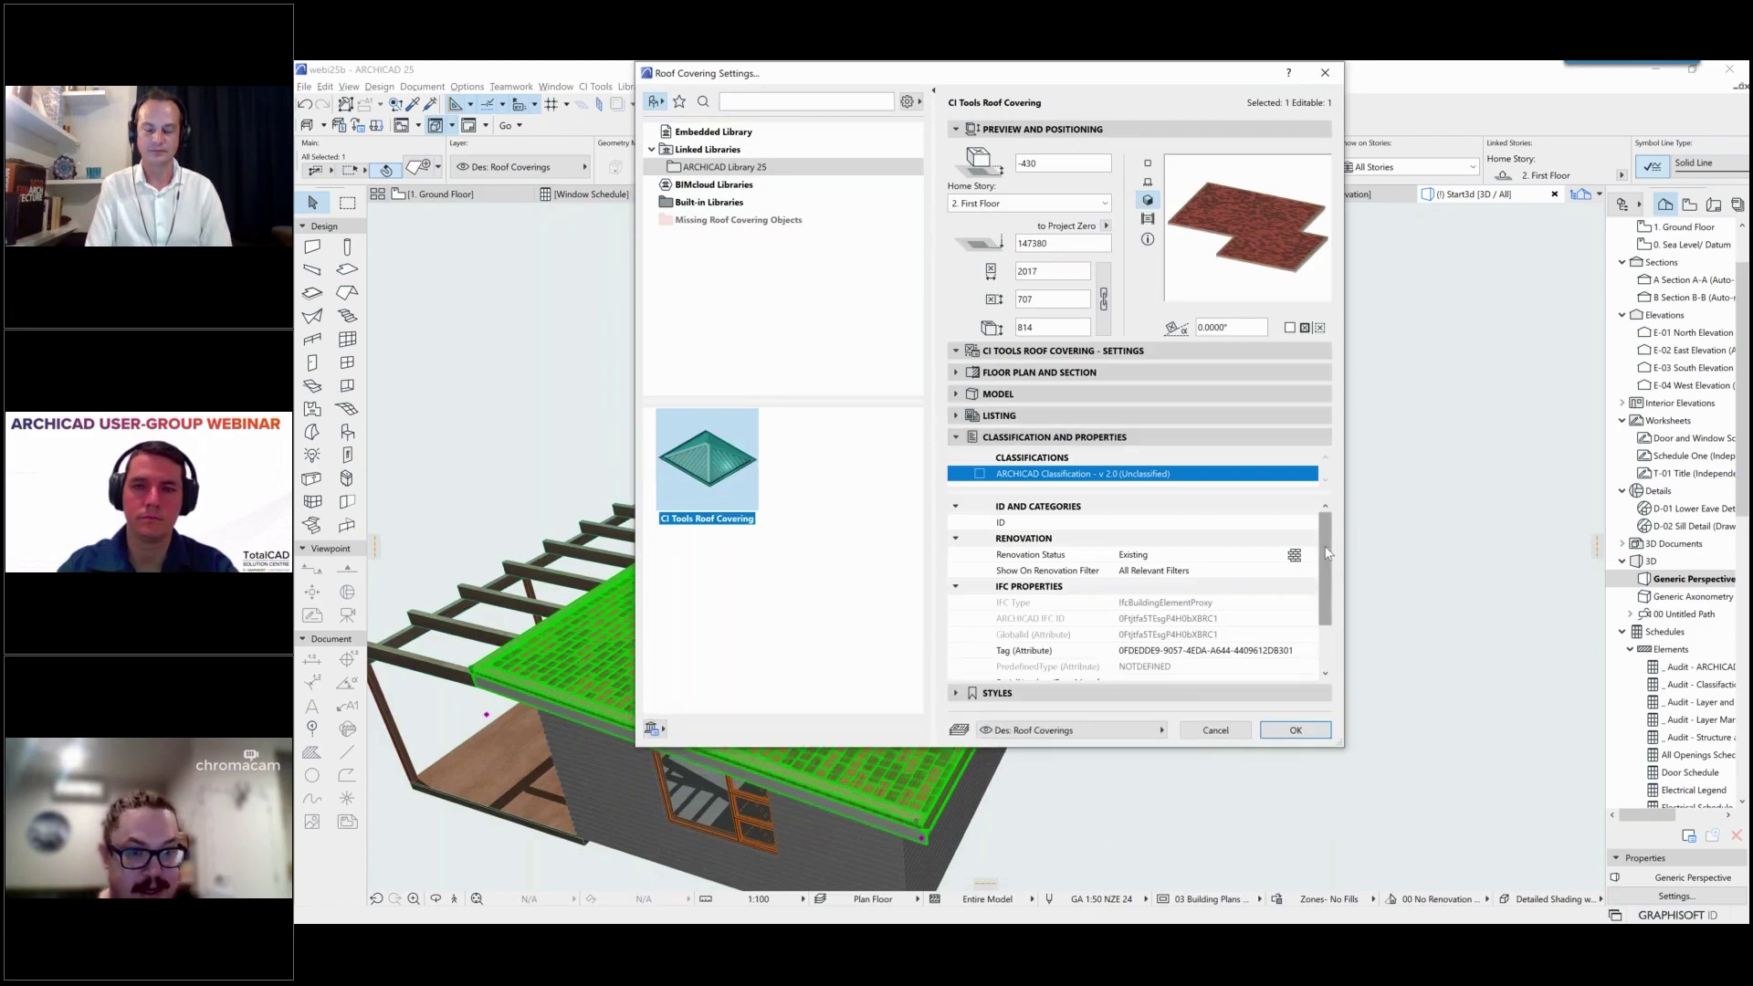
{"action": "mouse_move", "coordinate": [1326, 552]}
{"action": "left_mouse_down"}
{"action": "mouse_move", "coordinate": [1326, 593]}
{"action": "mouse_move", "coordinate": [1324, 521]}
{"action": "left_mouse_up"}
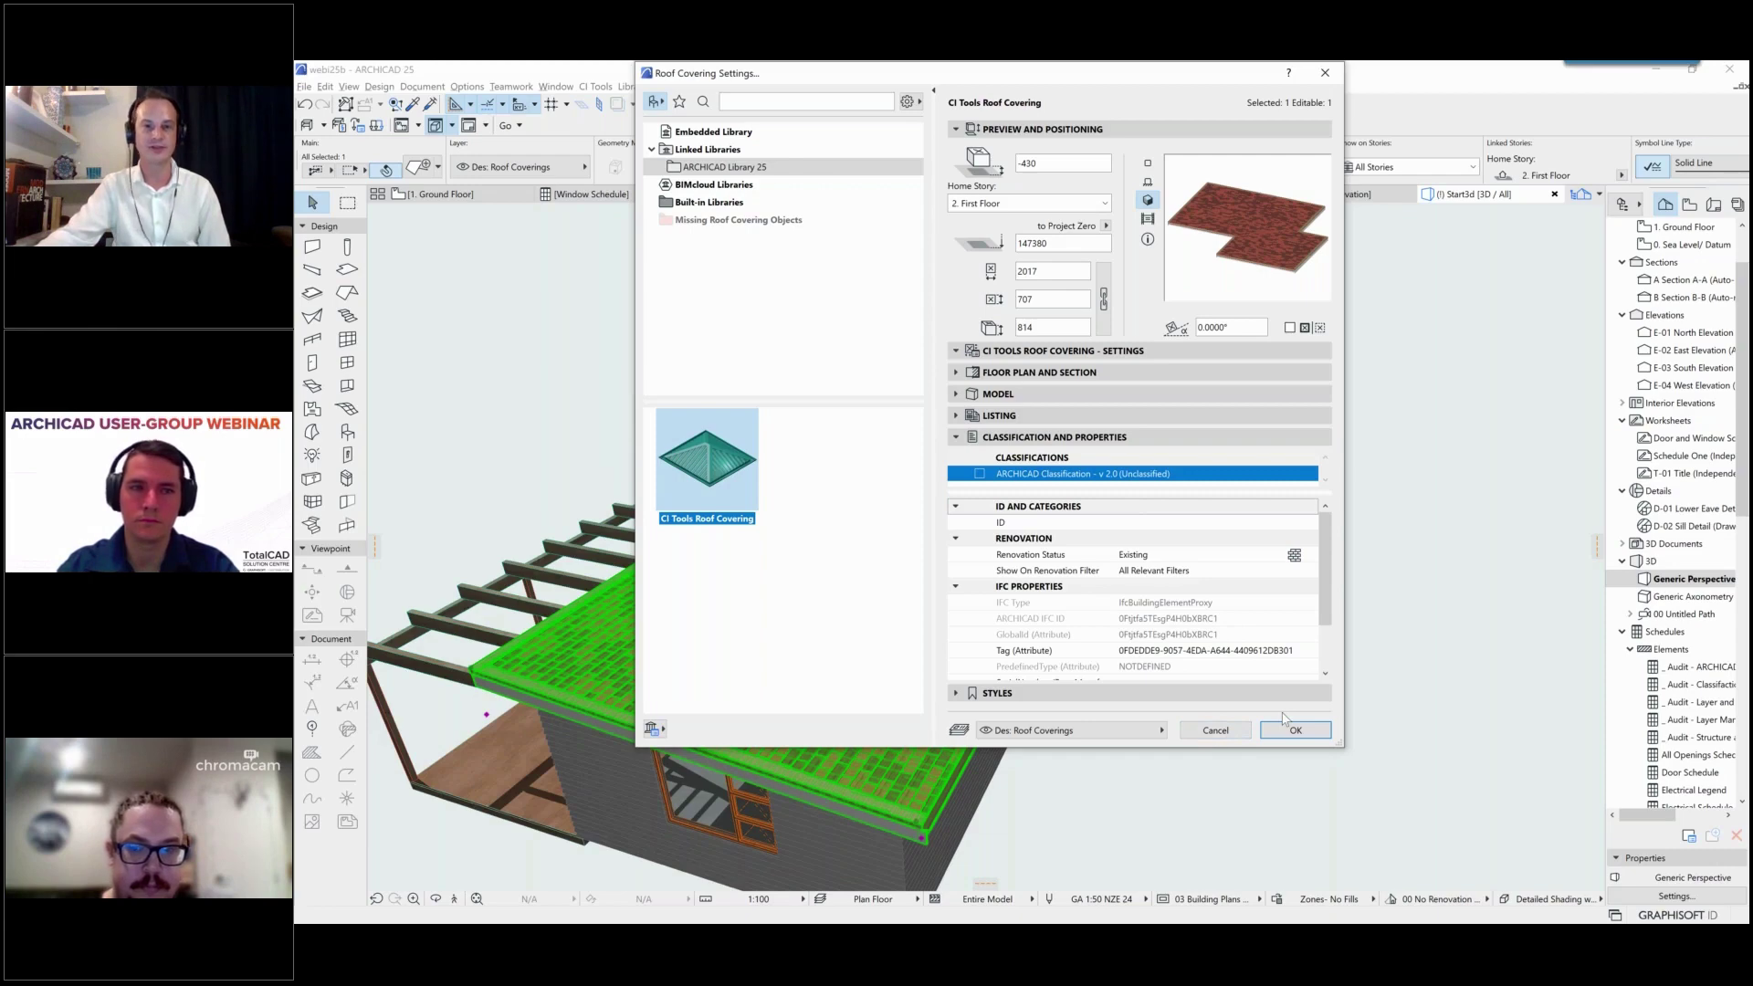
{"action": "left_click", "coordinate": [1229, 734]}
Step: Convert the lower CI Tools roof covering into morphs, proceeding despite the large number of polygons
{"action": "scroll", "coordinate": [1028, 663], "scroll_direction": "up", "scroll_amount": 3}
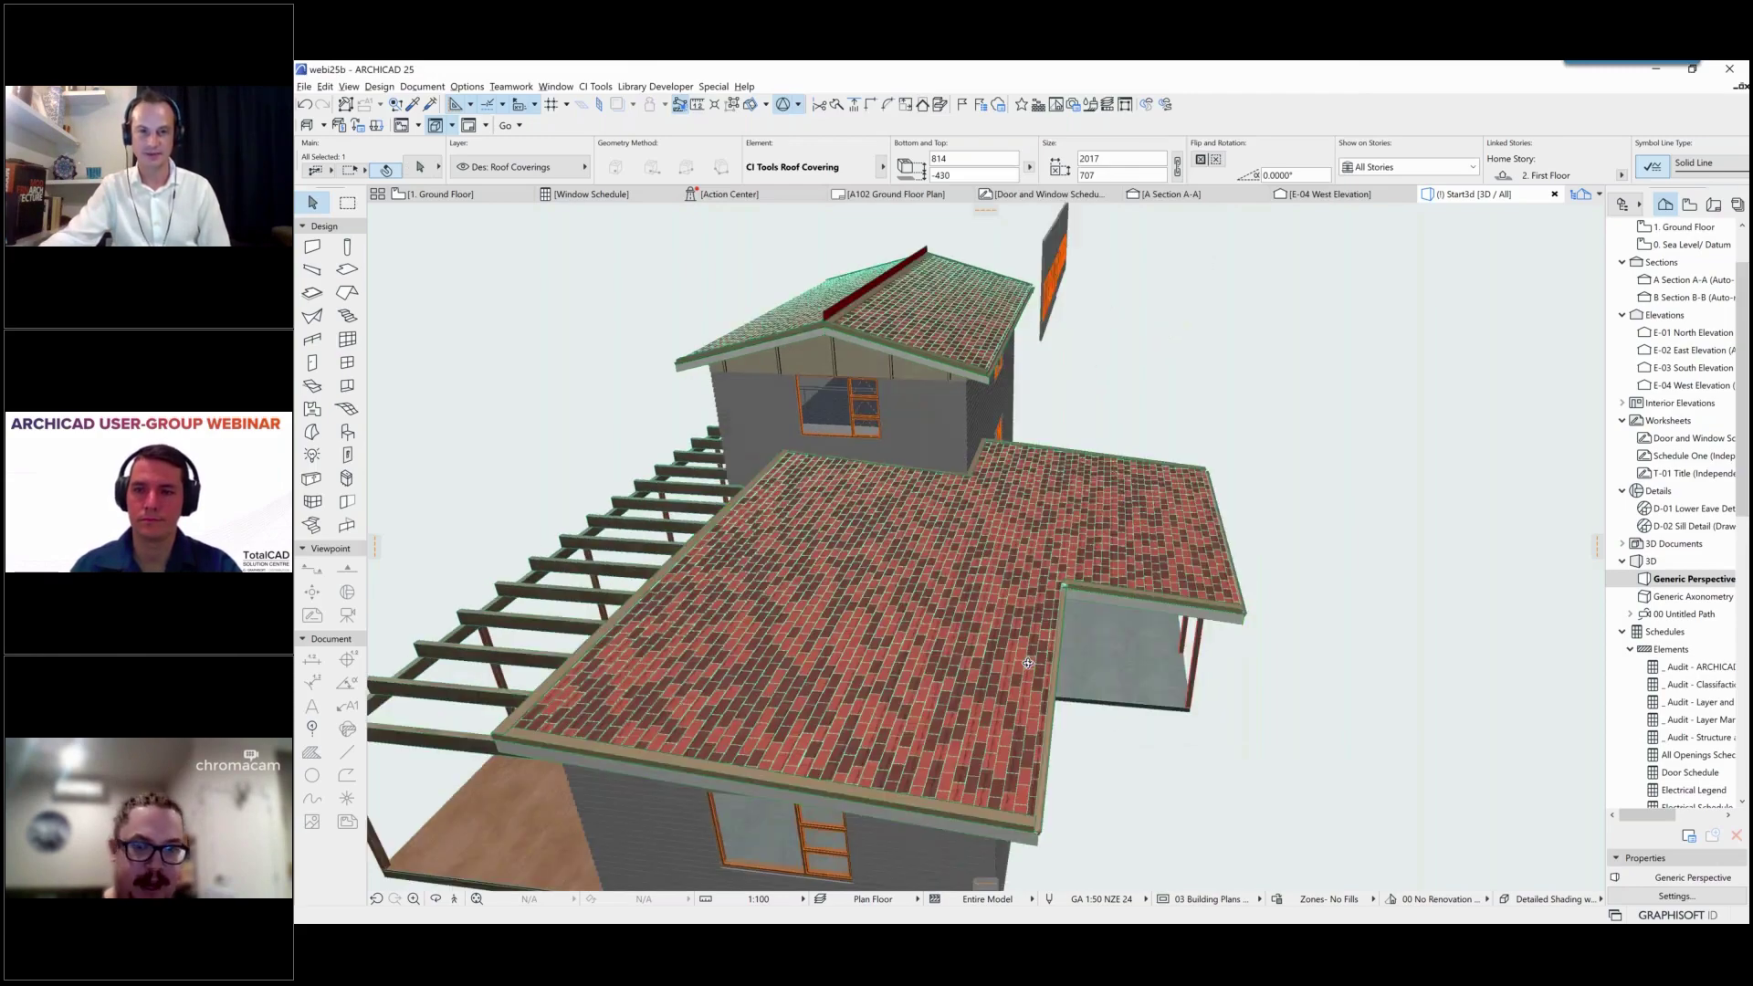
{"action": "middle_click_drag", "start_coordinate": [1028, 663], "coordinate": [1161, 566], "text": "shift"}
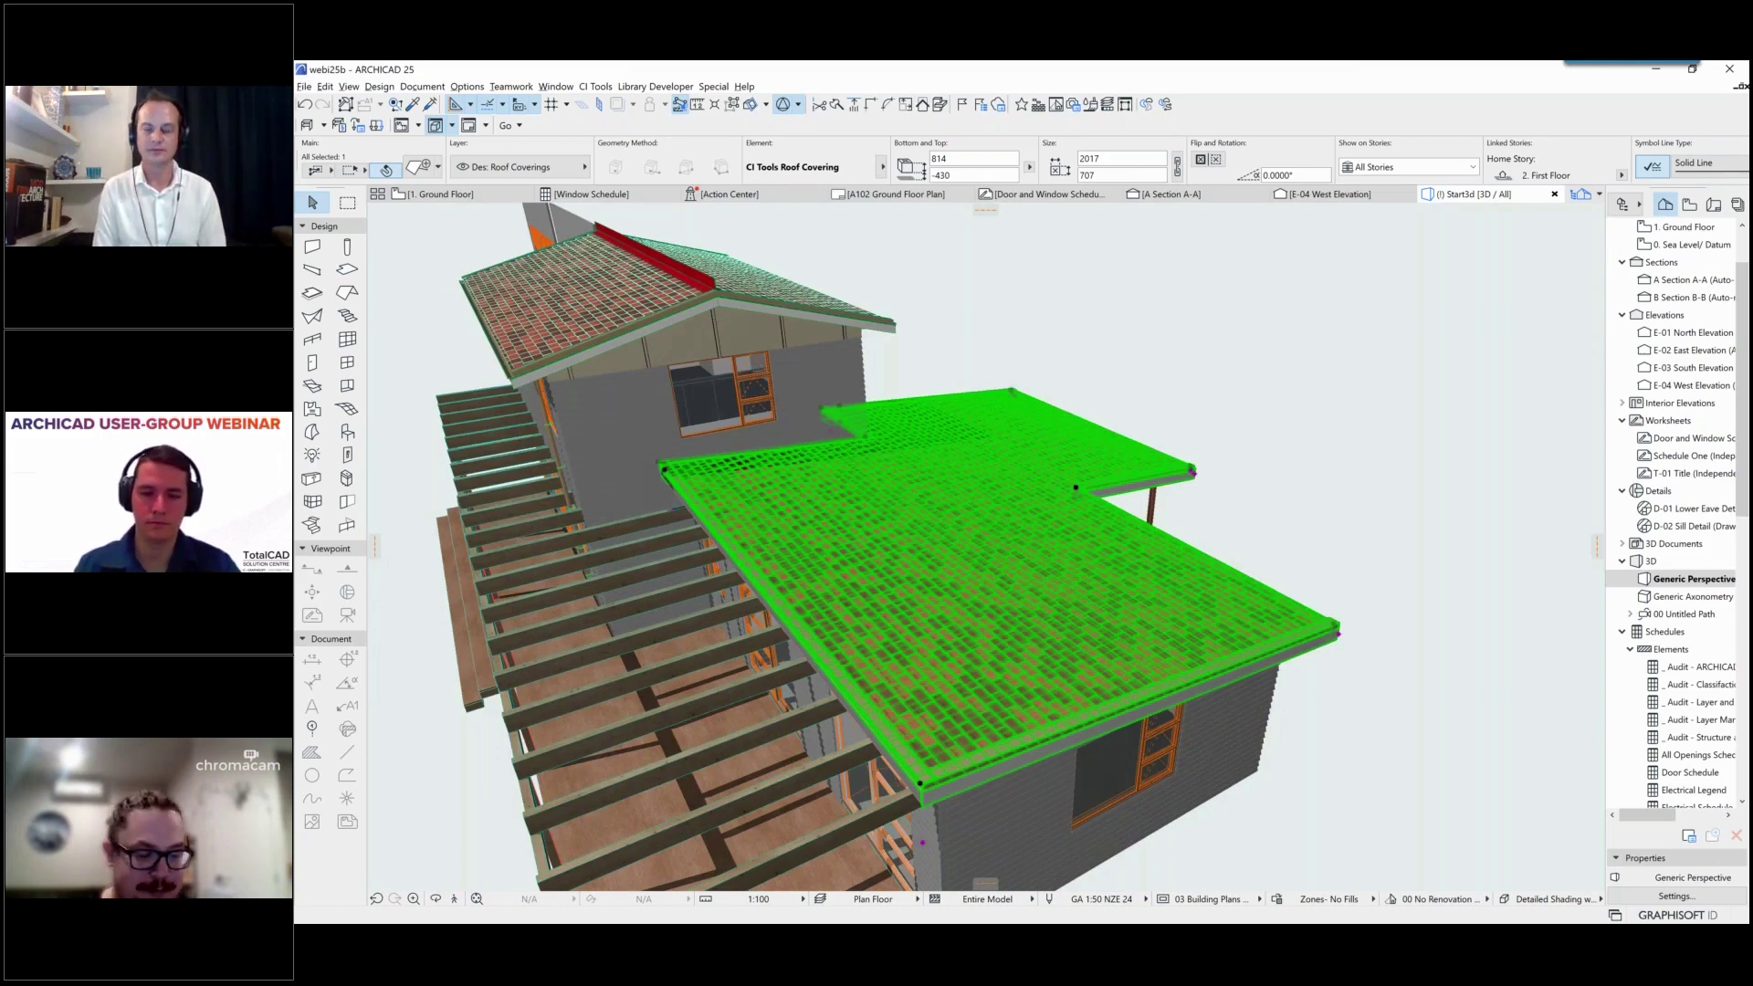
{"action": "left_click", "coordinate": [1284, 471]}
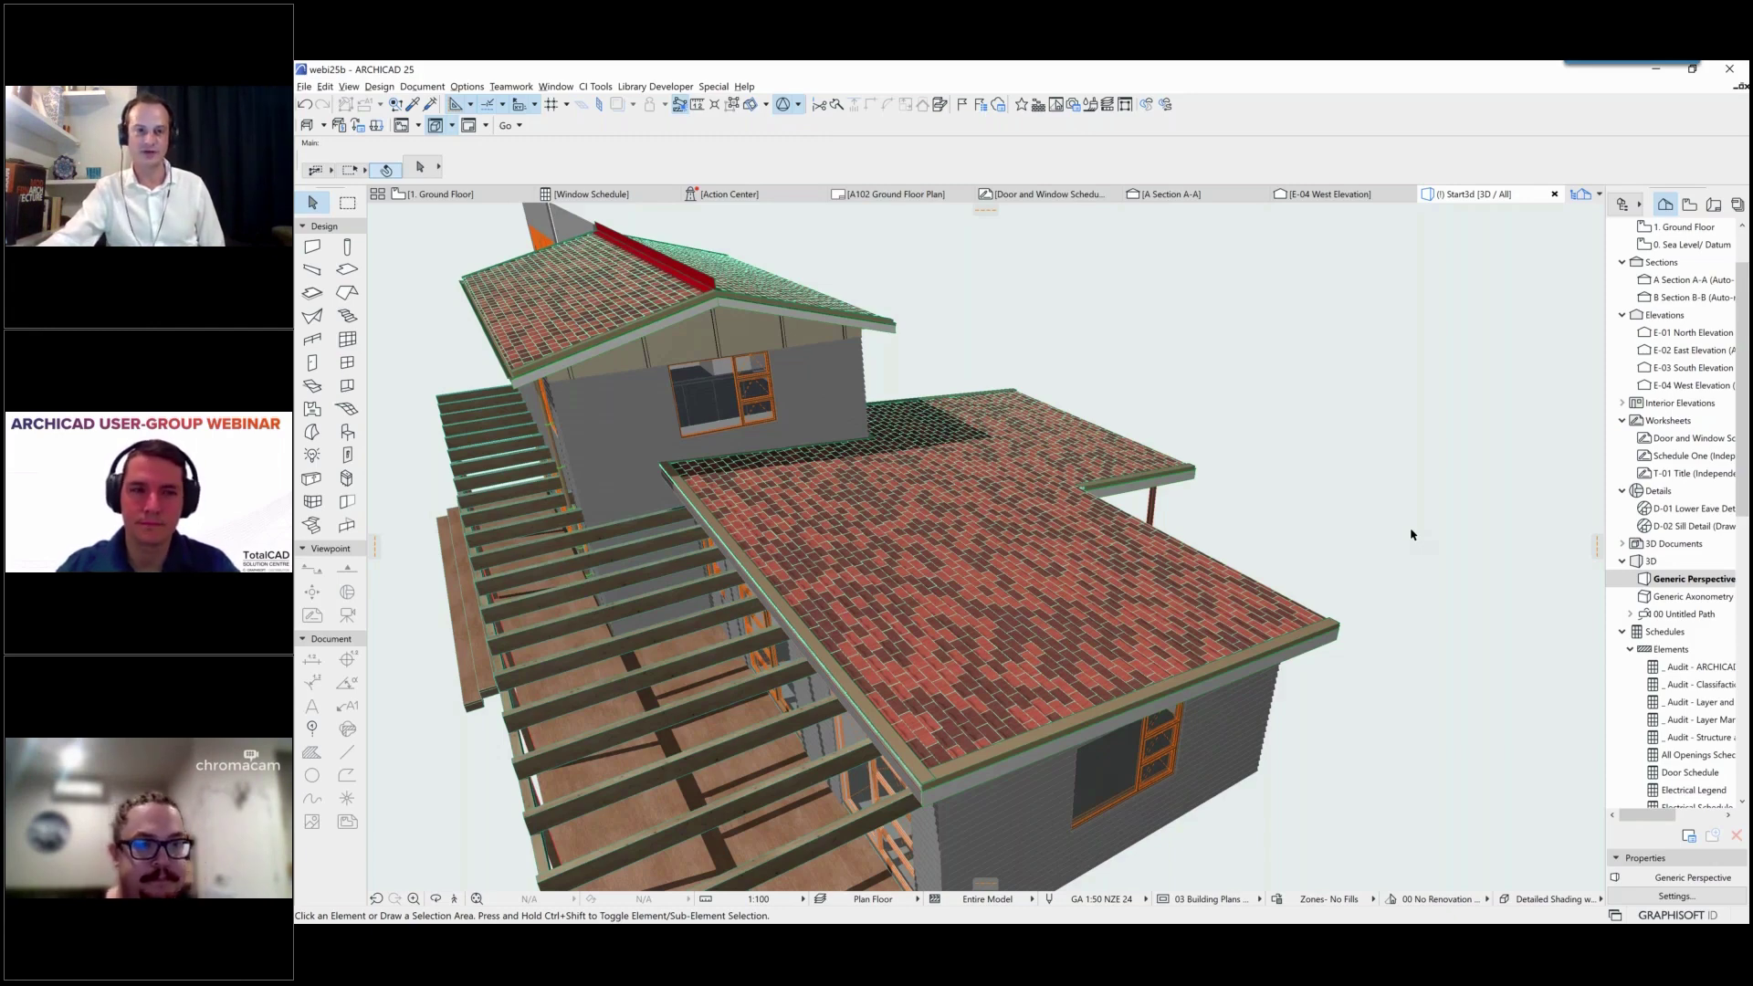
{"action": "left_click", "coordinate": [985, 573]}
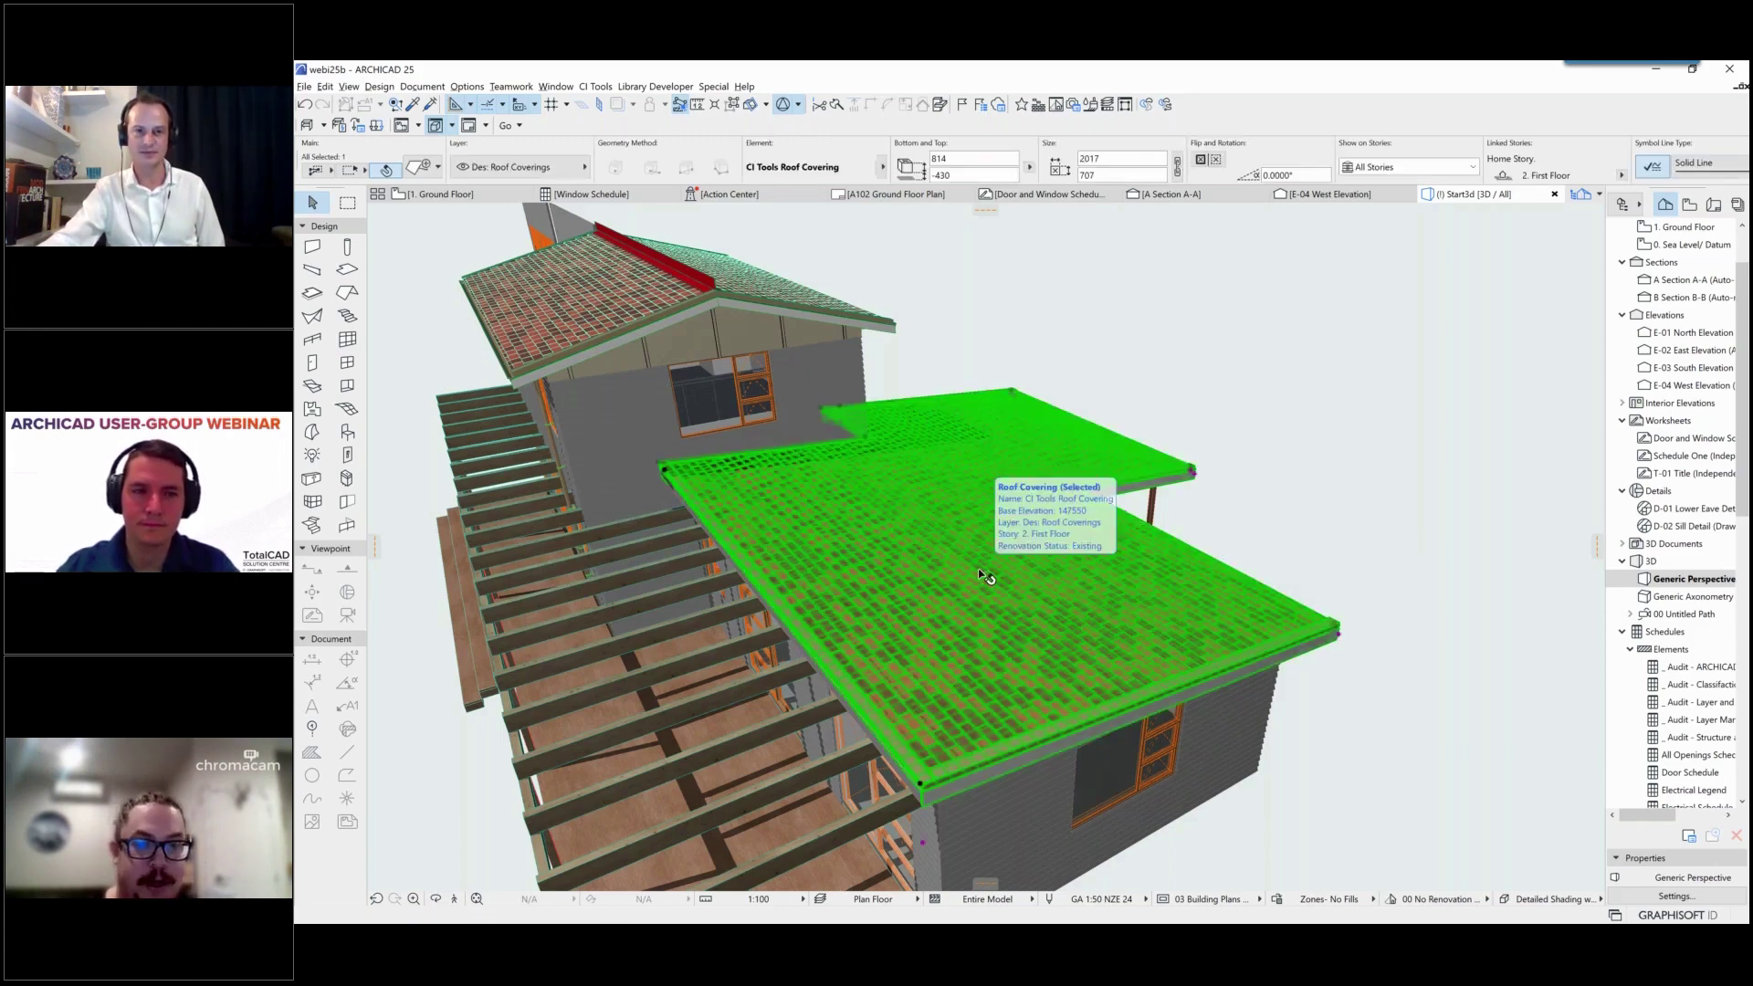
{"action": "right_click", "coordinate": [983, 571]}
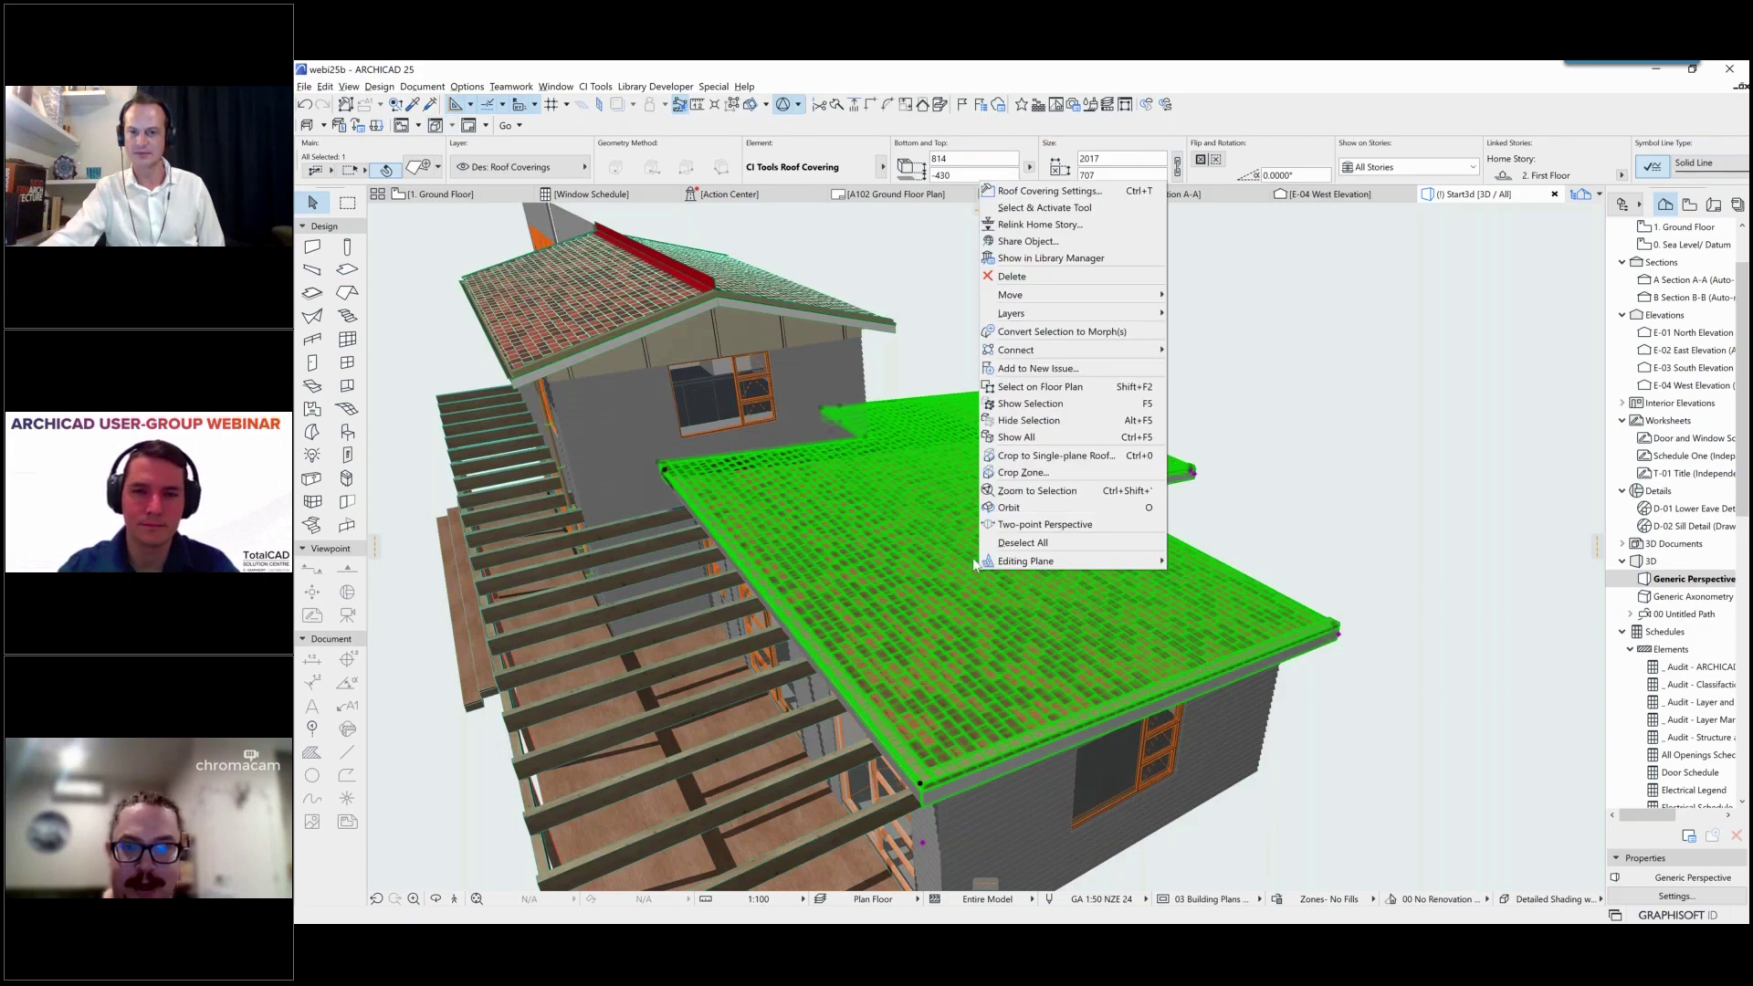
{"action": "left_click", "coordinate": [1035, 333]}
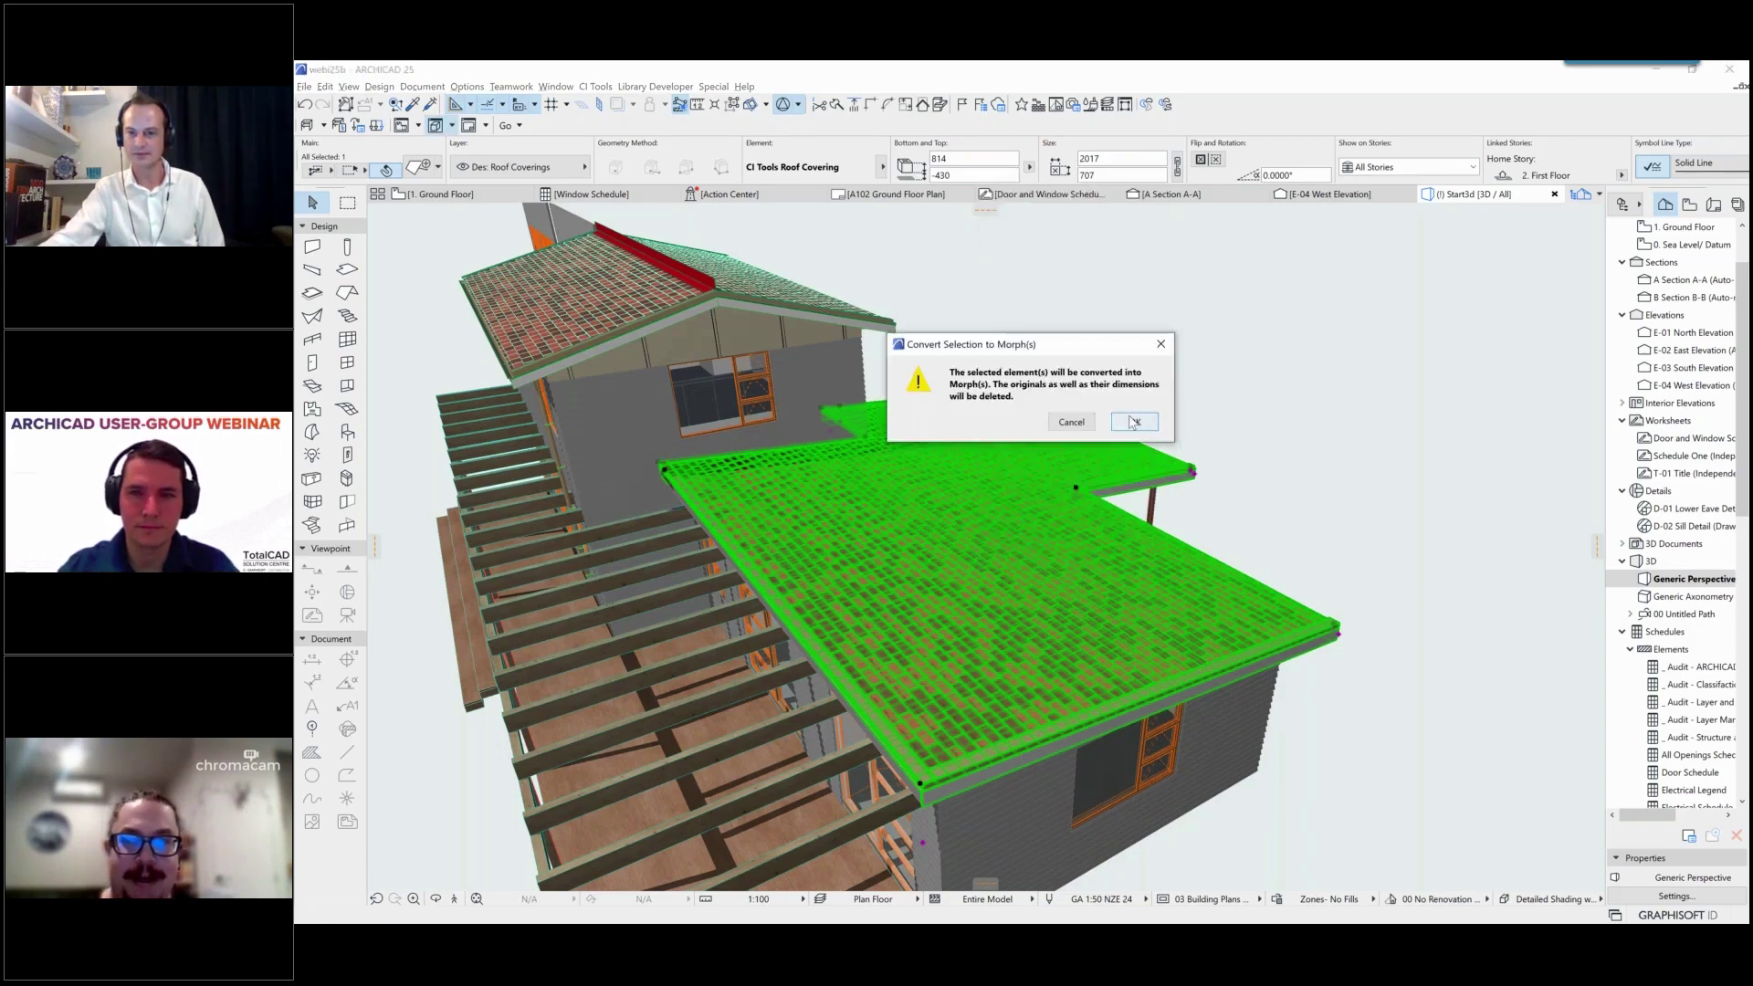
{"action": "left_click", "coordinate": [1133, 422]}
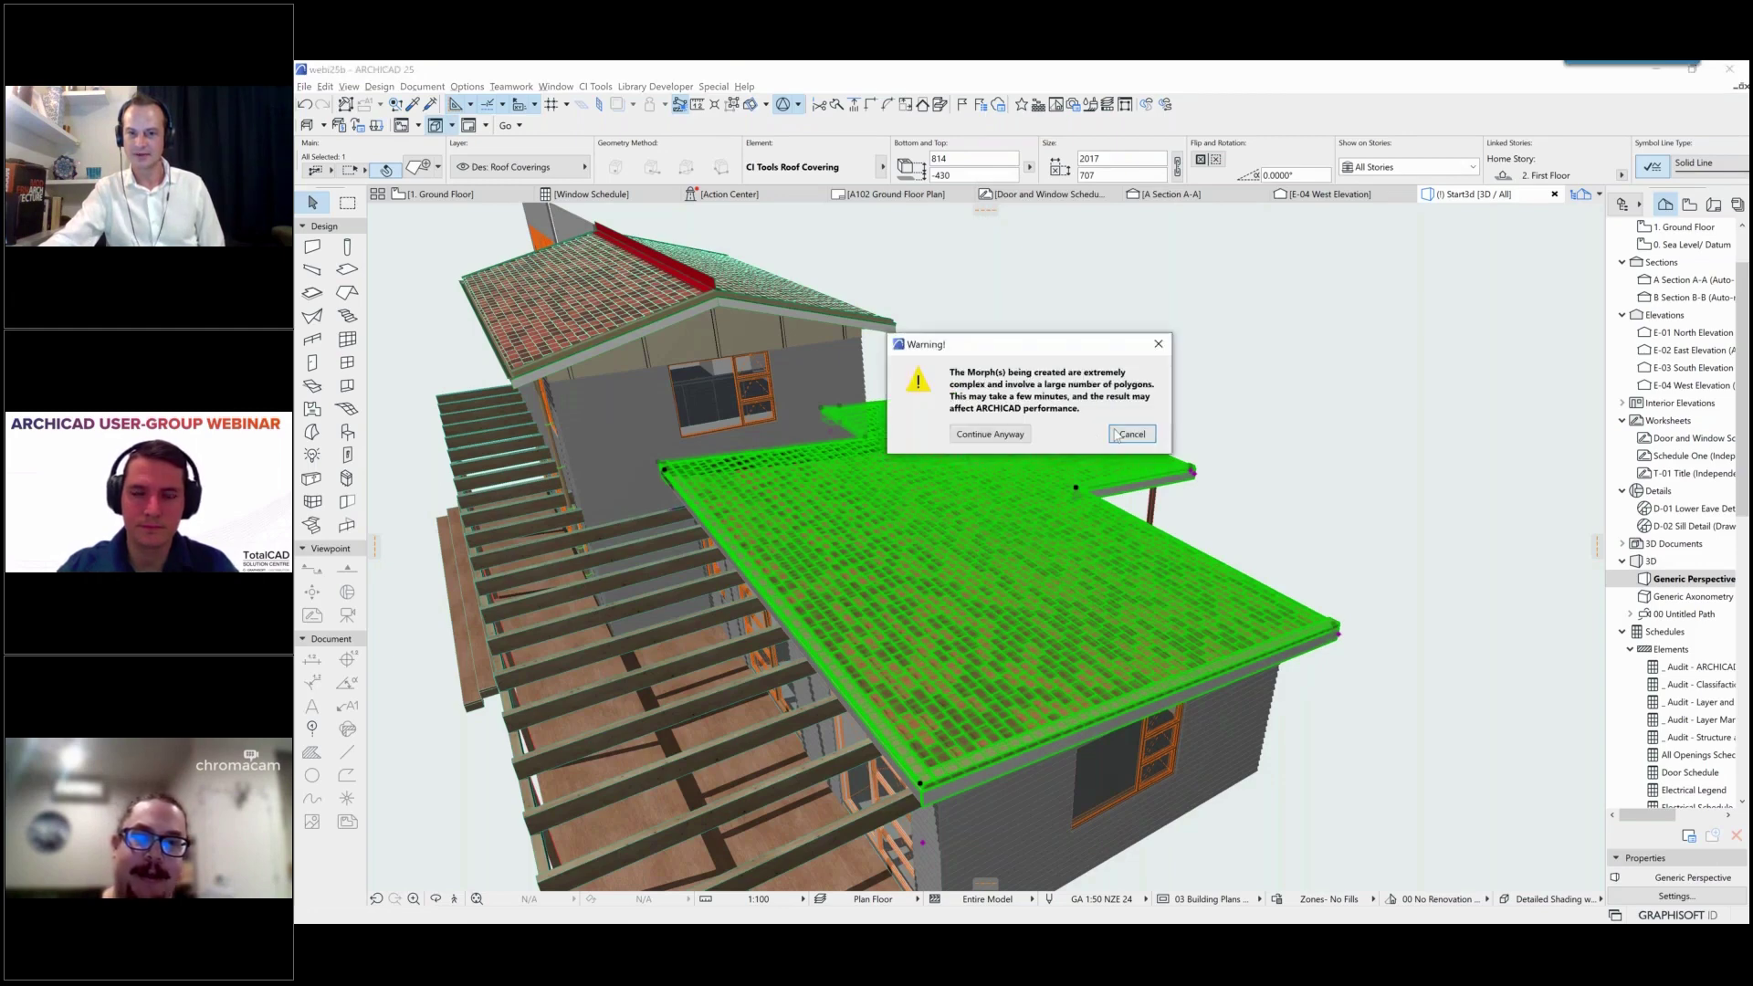
{"action": "left_click", "coordinate": [994, 435]}
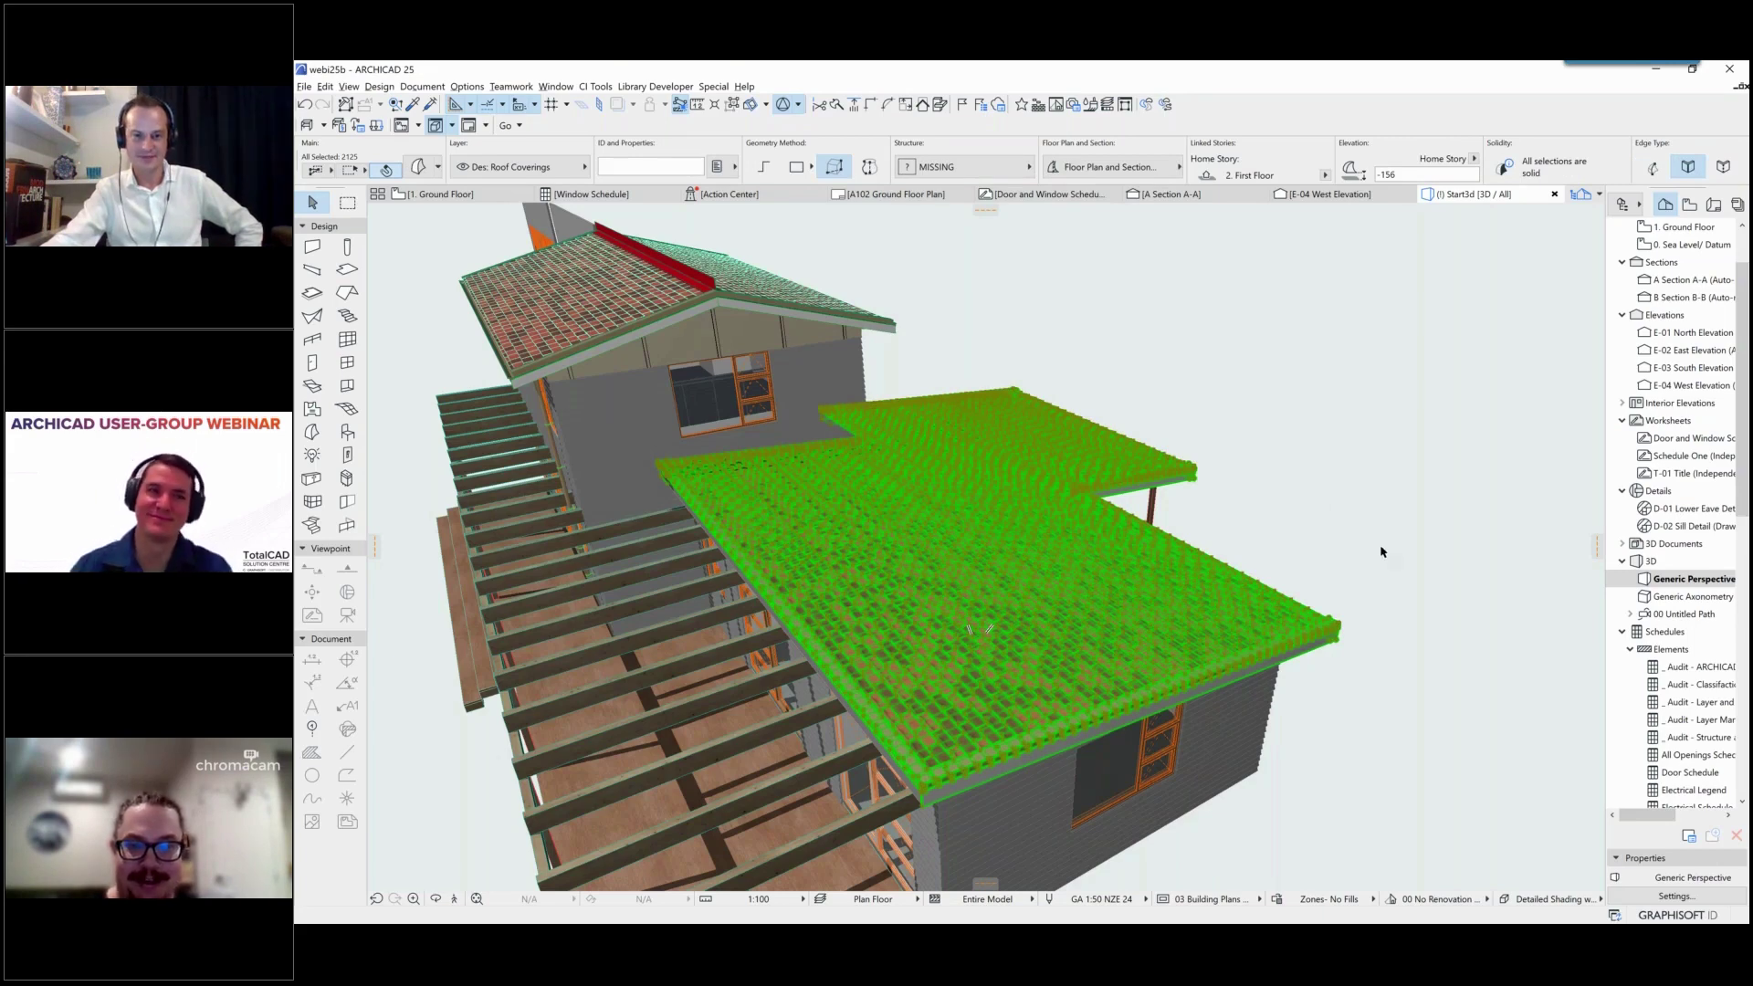
{"action": "key", "text": "Escape"}
{"action": "middle_click_drag", "start_coordinate": [1281, 608], "coordinate": [1041, 648], "text": "shift"}
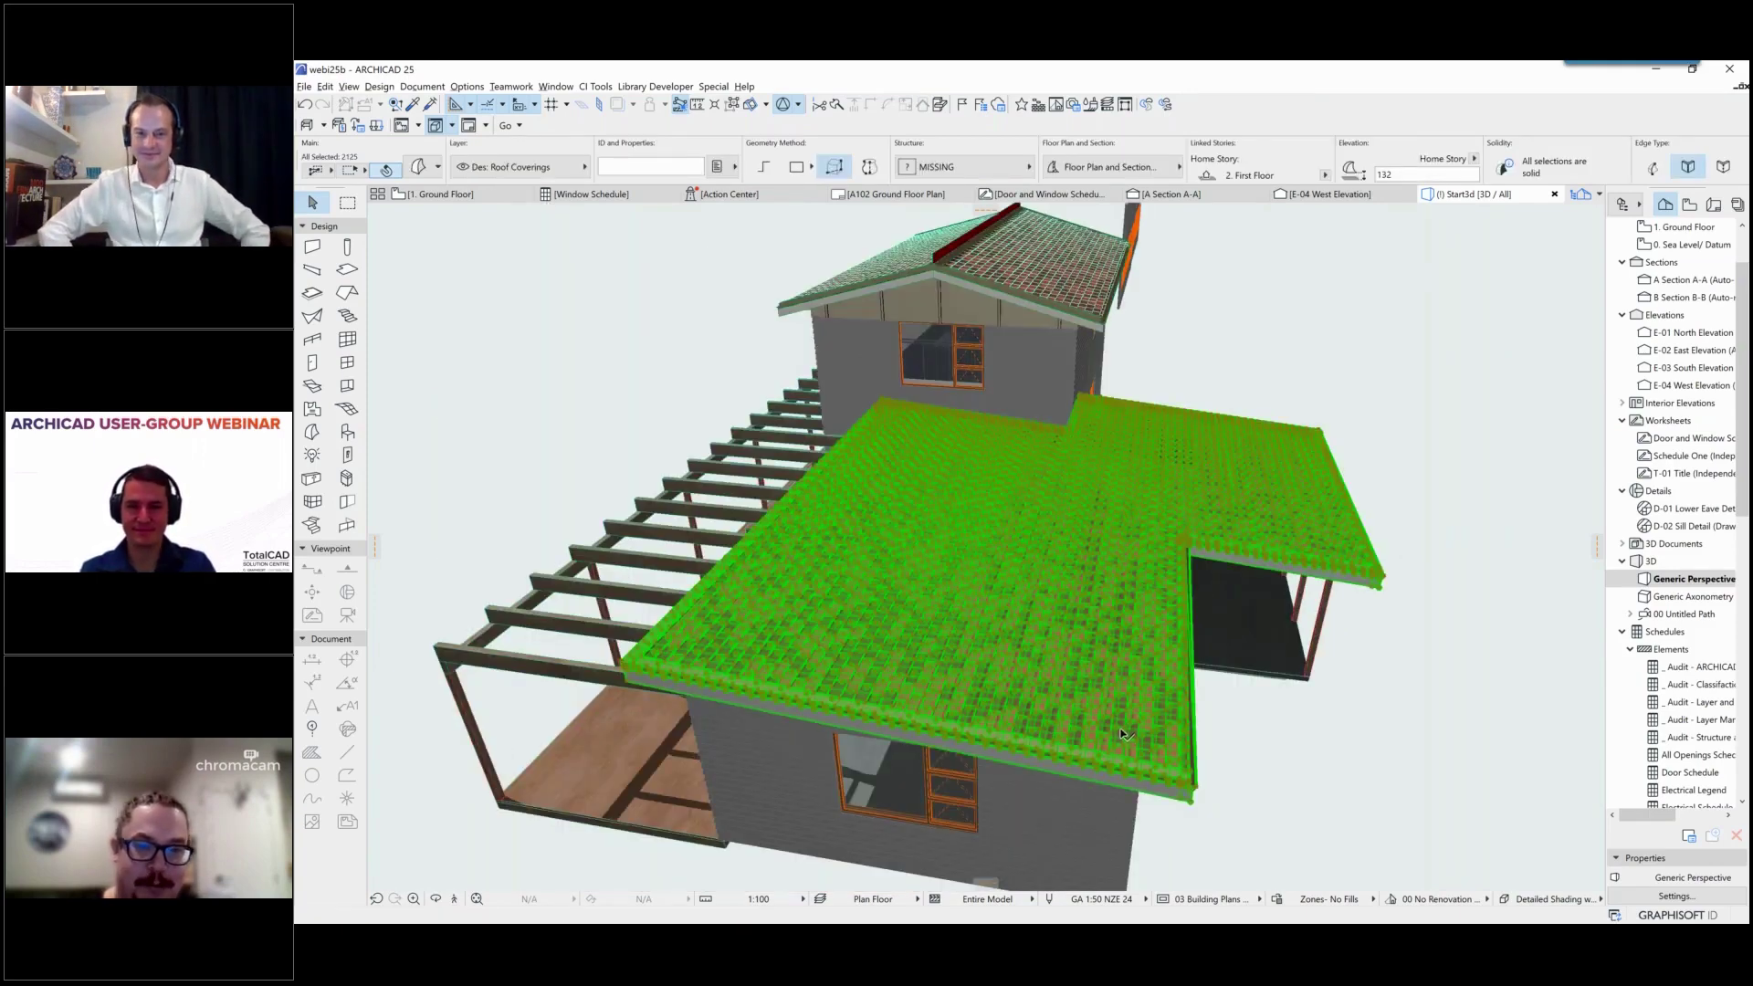
{"action": "left_click", "coordinate": [1192, 652]}
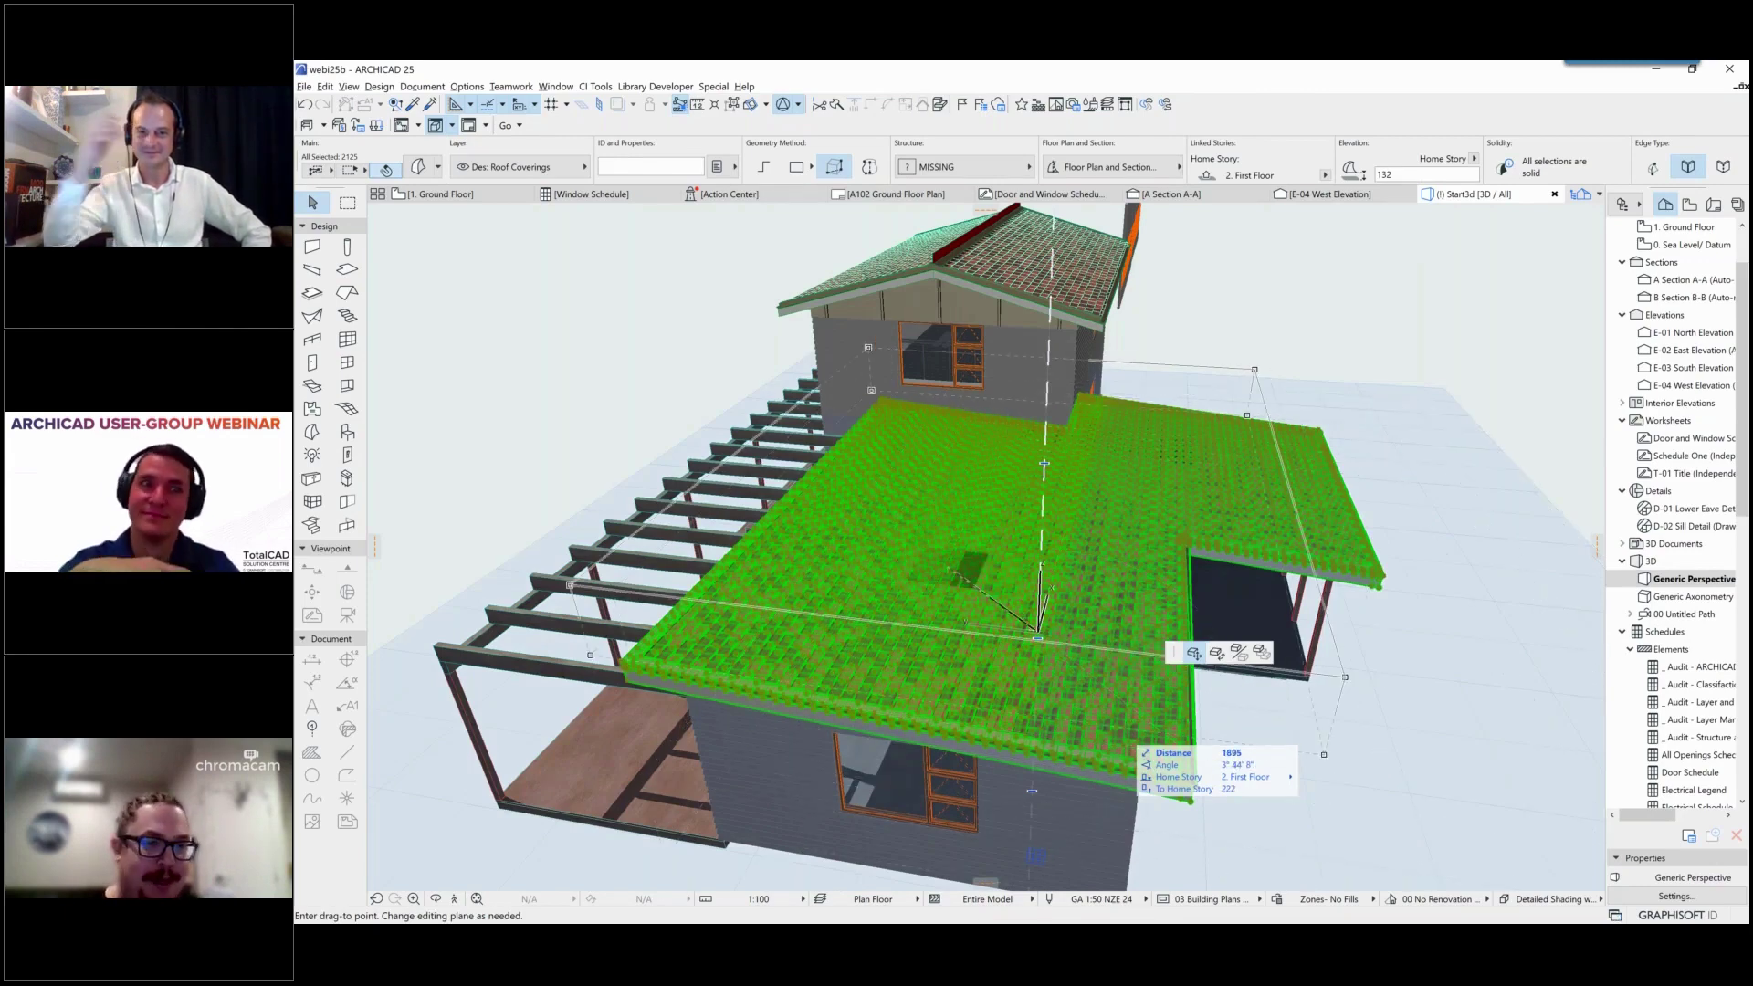
{"action": "scroll", "coordinate": [1018, 632], "scroll_direction": "up", "scroll_amount": 2}
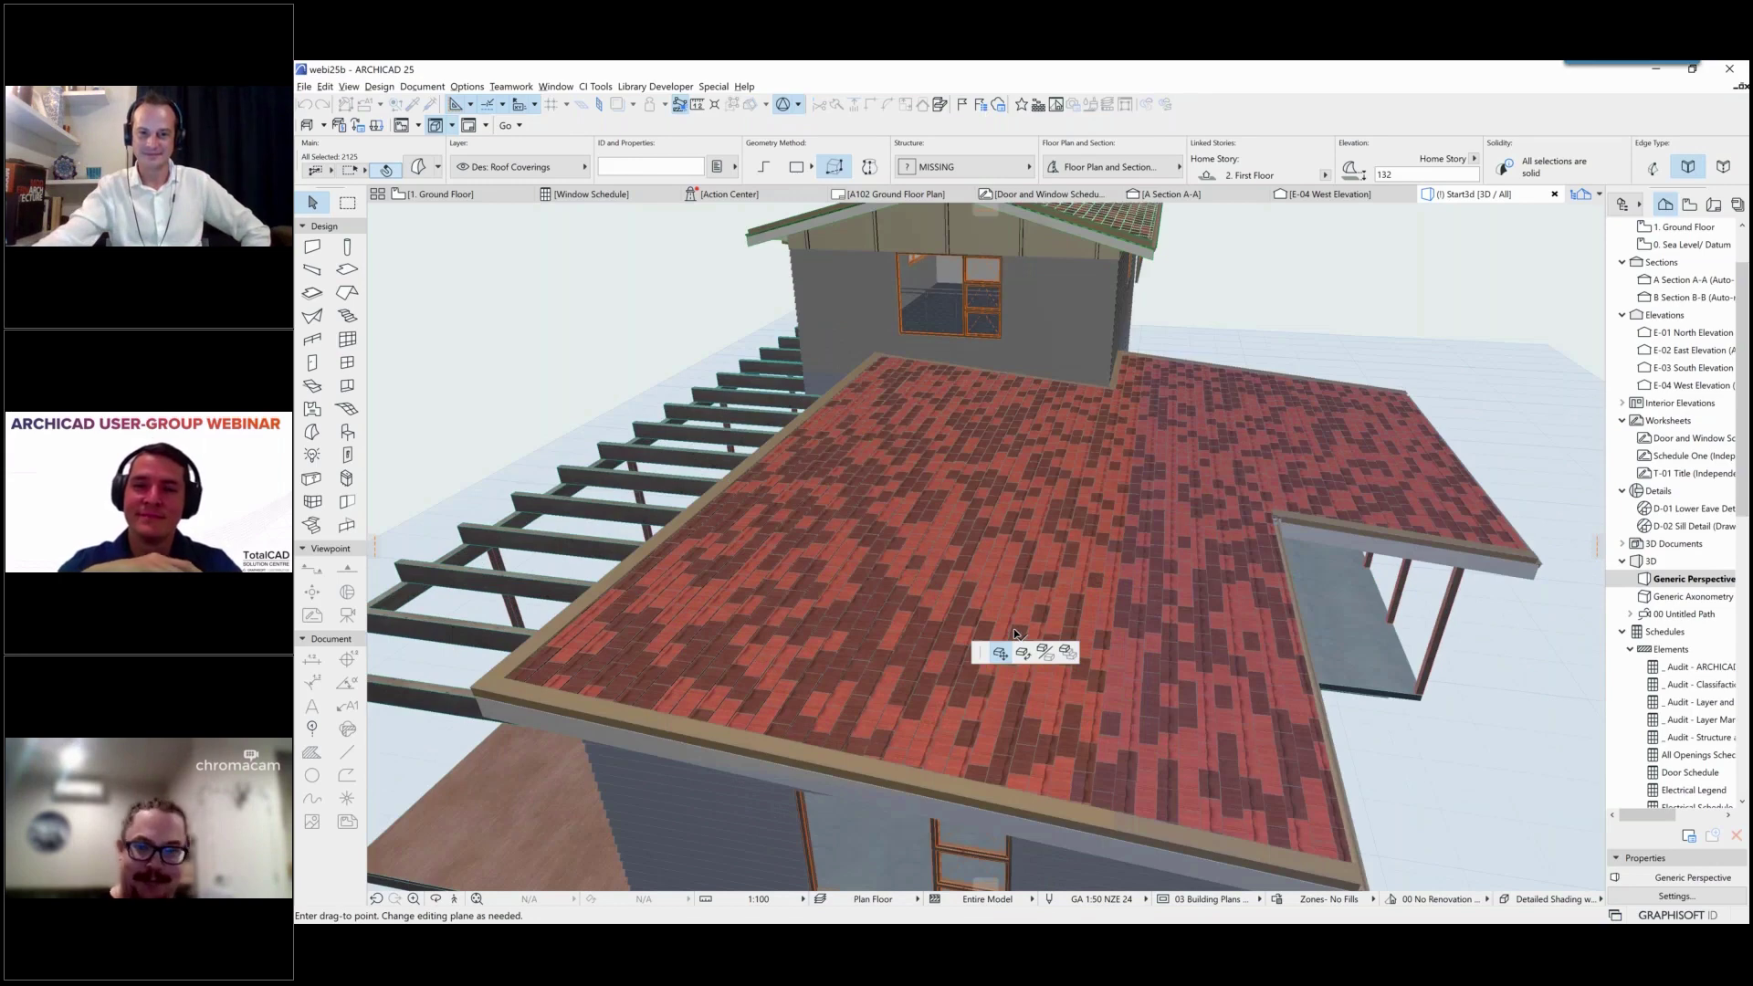
{"action": "left_click", "coordinate": [1094, 648]}
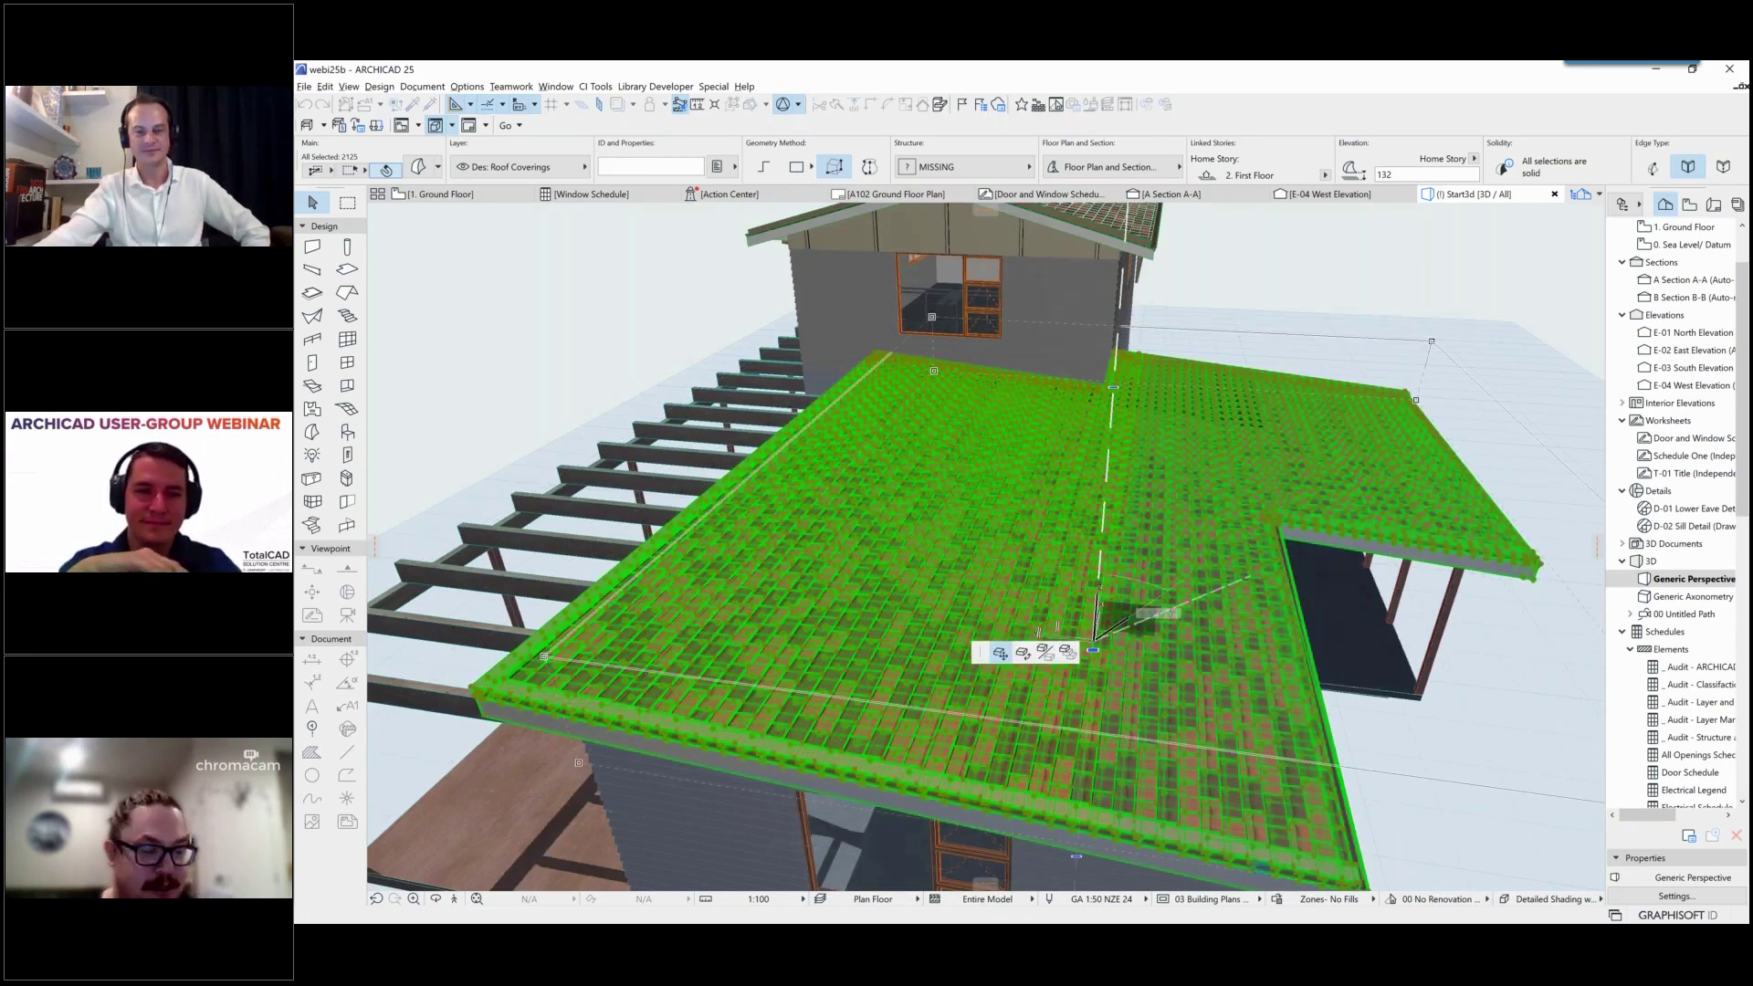
{"action": "key", "text": "Escape"}
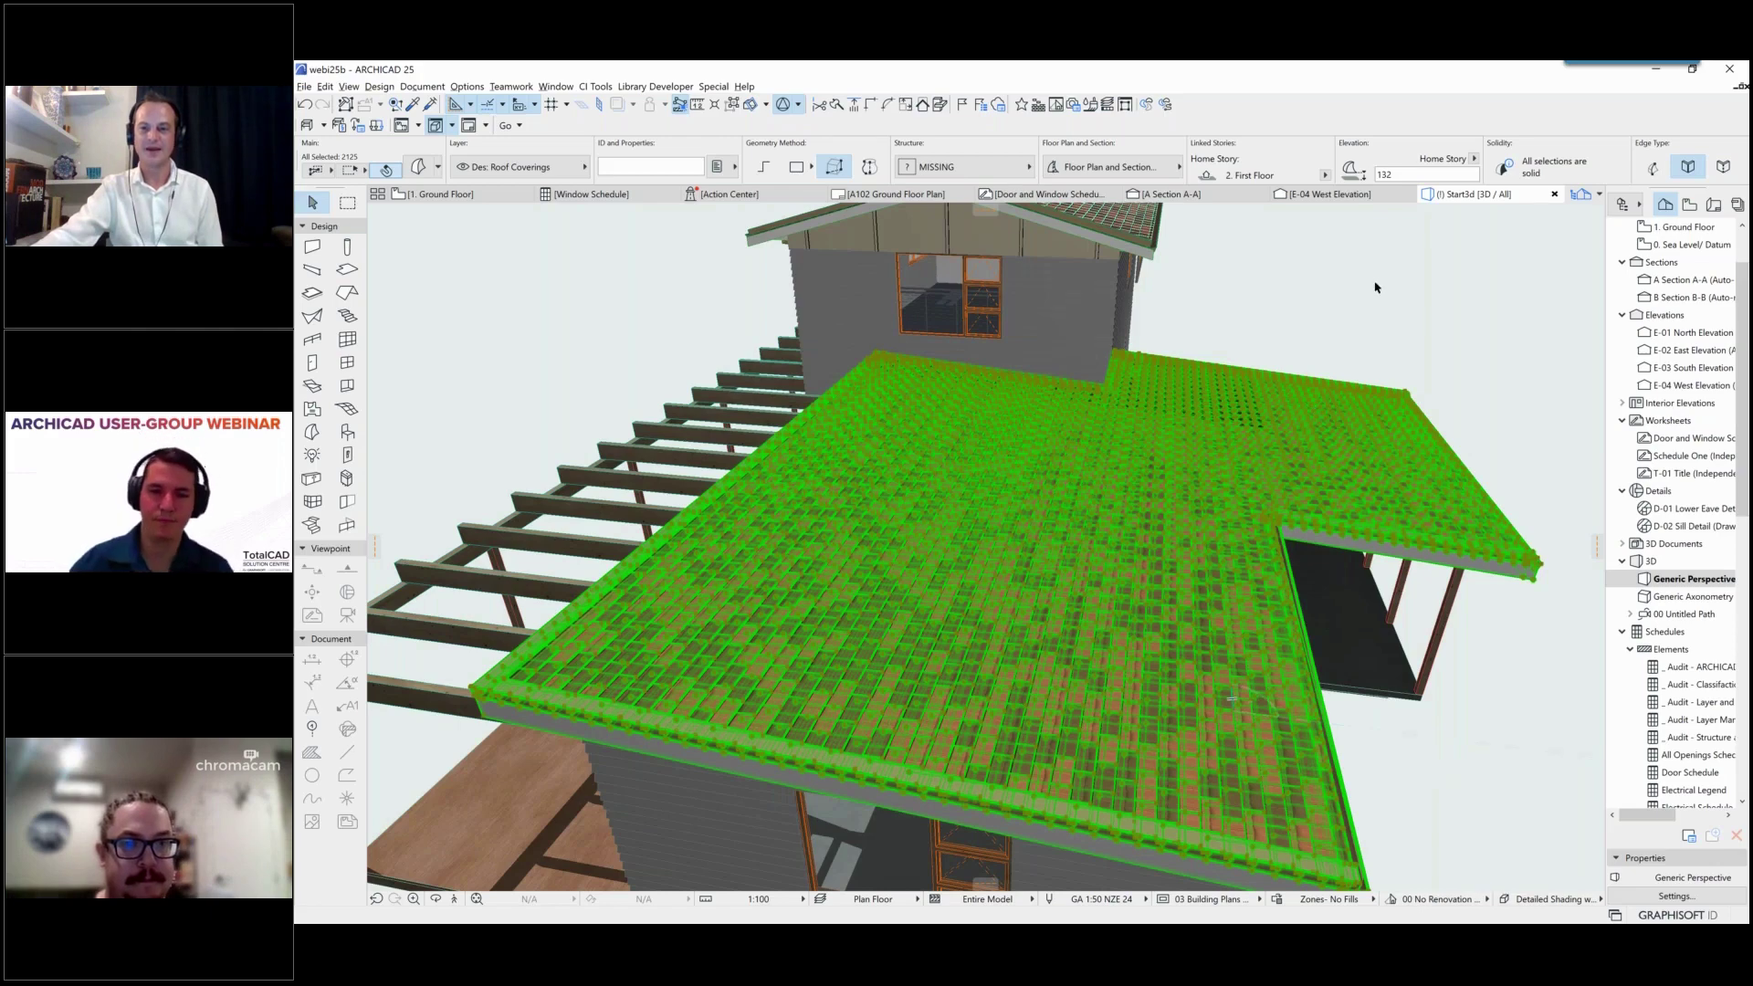
Step: Deselect the converted roof tile morphs and inspect the lower roof's edge beside the pergola beams
{"action": "key", "text": "Escape"}
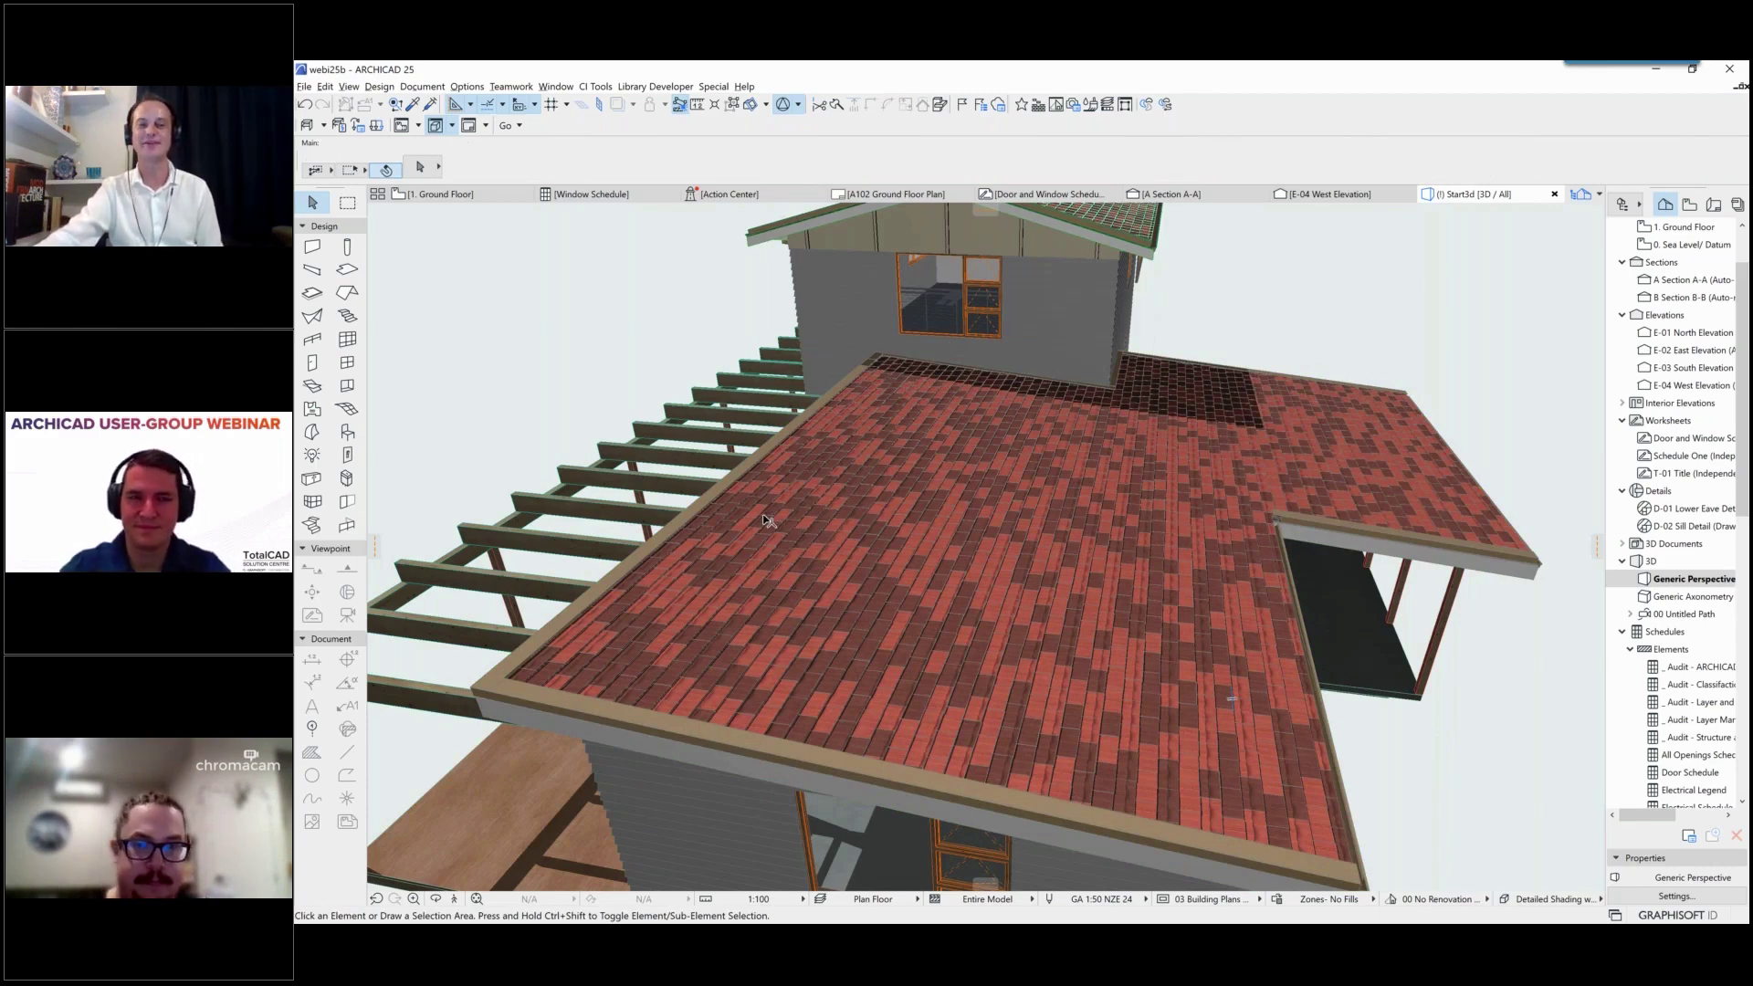
{"action": "middle_click_drag", "start_coordinate": [767, 520], "coordinate": [940, 529], "text": "shift"}
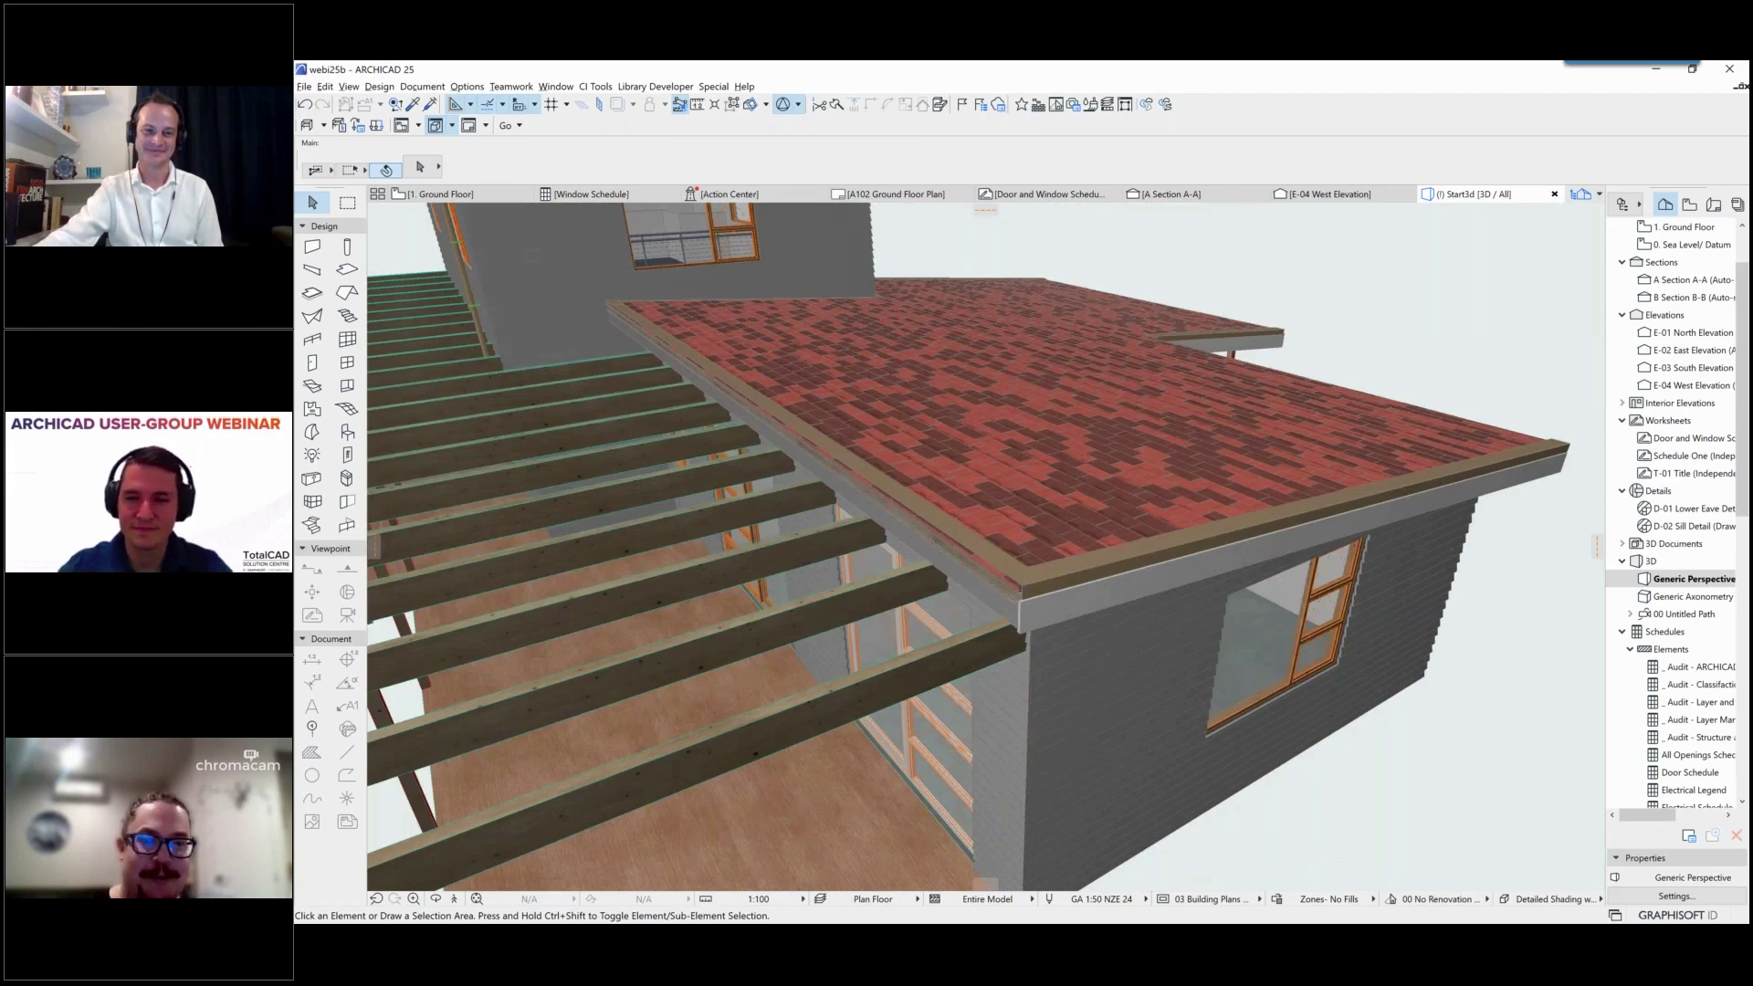